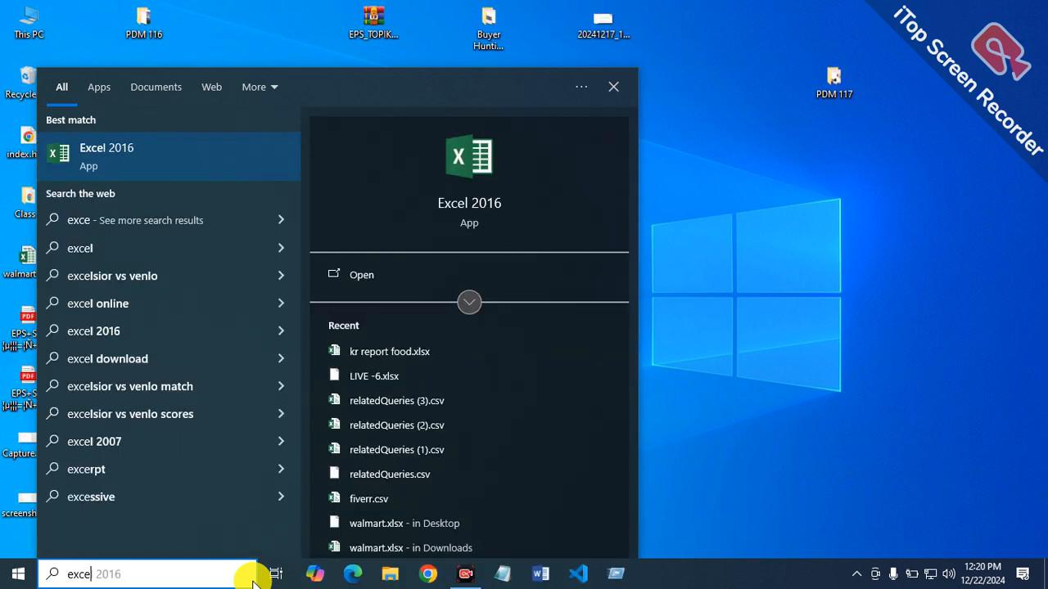
Step: Open a blank workbook in a maximised Excel 2016 window and dismiss the activation wizard
{"action": "key", "text": "Return"}
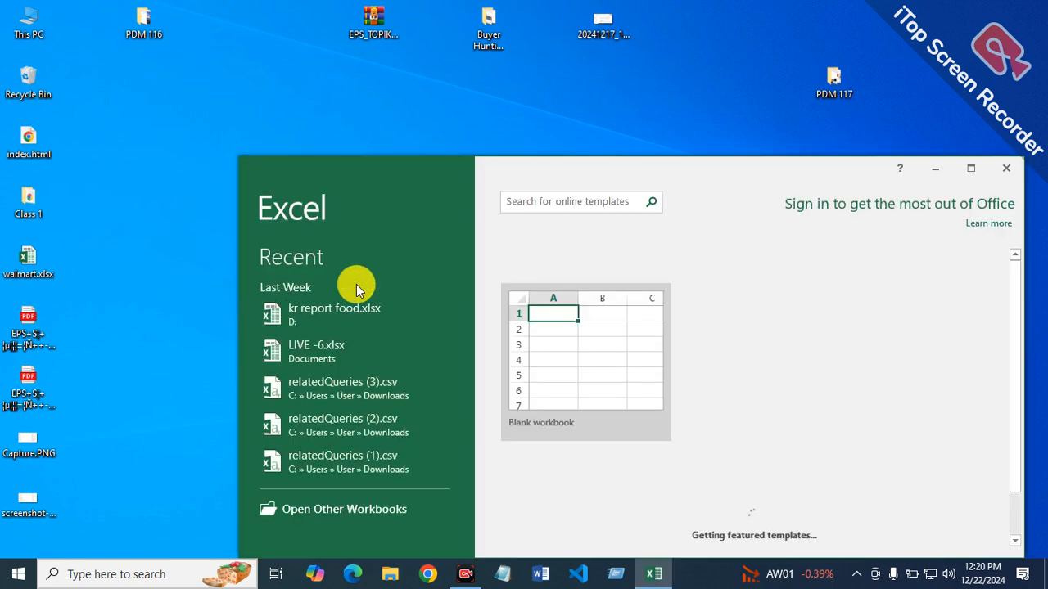
{"action": "left_click", "coordinate": [615, 390]}
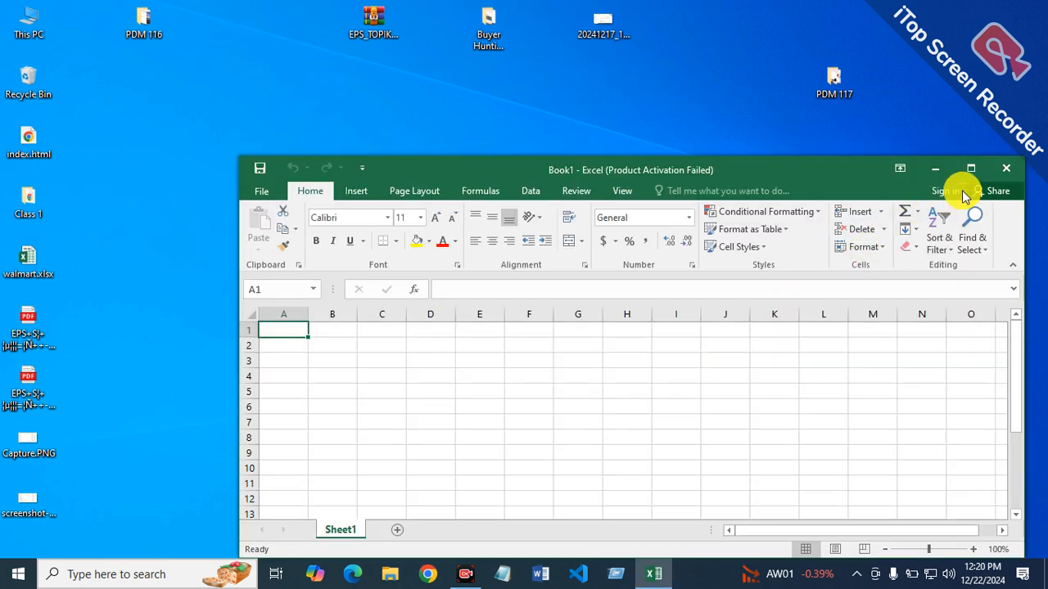
{"action": "left_click", "coordinate": [970, 169]}
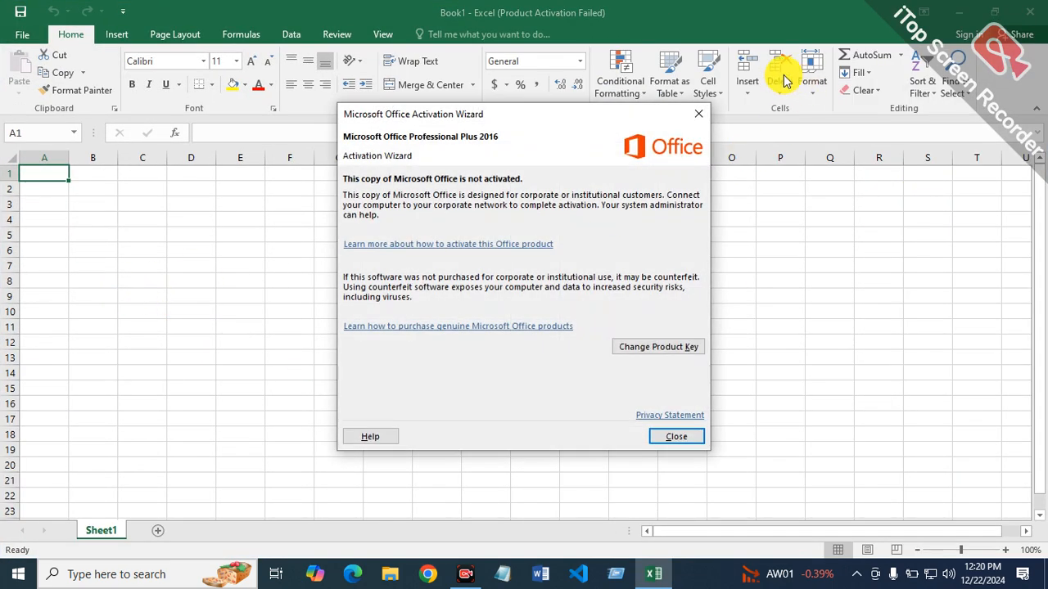
{"action": "left_click", "coordinate": [699, 114]}
{"action": "scroll", "coordinate": [251, 224], "scroll_direction": "up", "scroll_amount": 3, "text": "ctrl"}
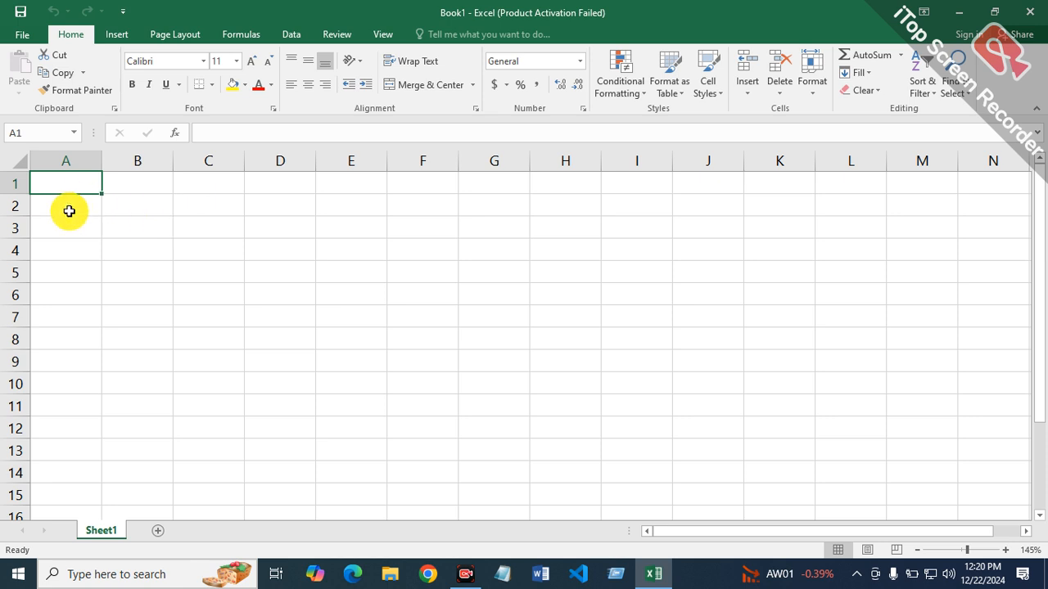
Step: Enter the column header "sl. No" in cell A2
{"action": "left_click", "coordinate": [69, 212]}
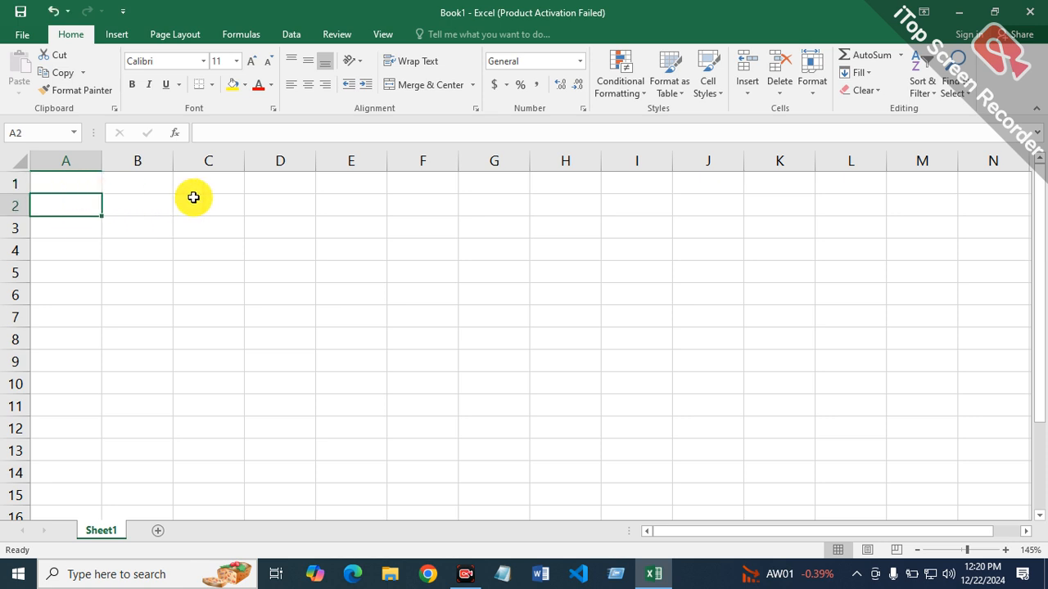
{"action": "type", "text": "sl"}
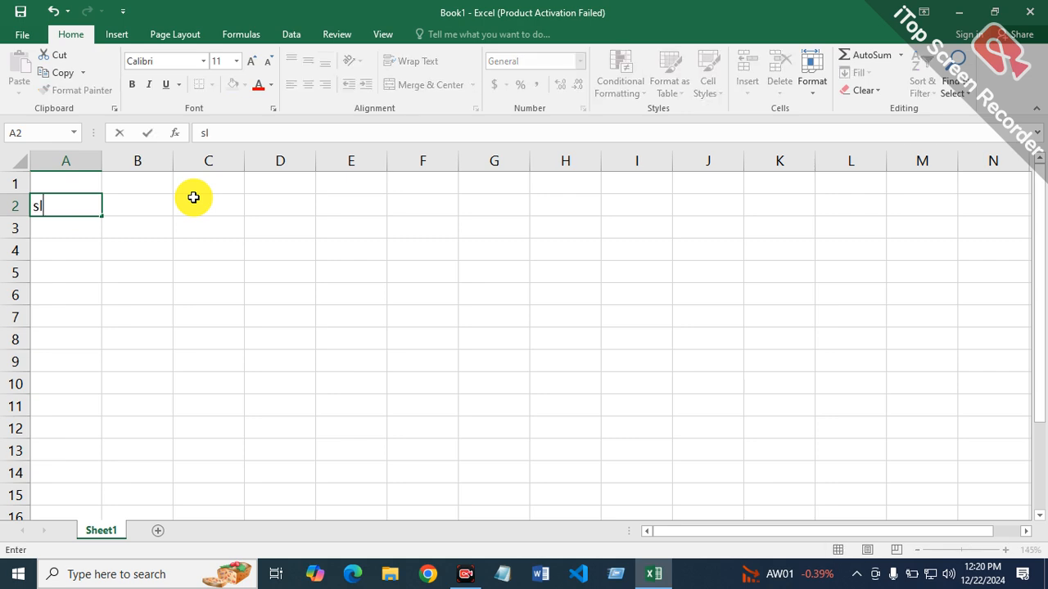
{"action": "type", "text": ". no"}
{"action": "key", "text": "Tab"}
Step: Enter the header "keyword name" in cell B2 and fit column B's width to the text
{"action": "scroll", "coordinate": [178, 206], "scroll_direction": "up", "scroll_amount": 2}
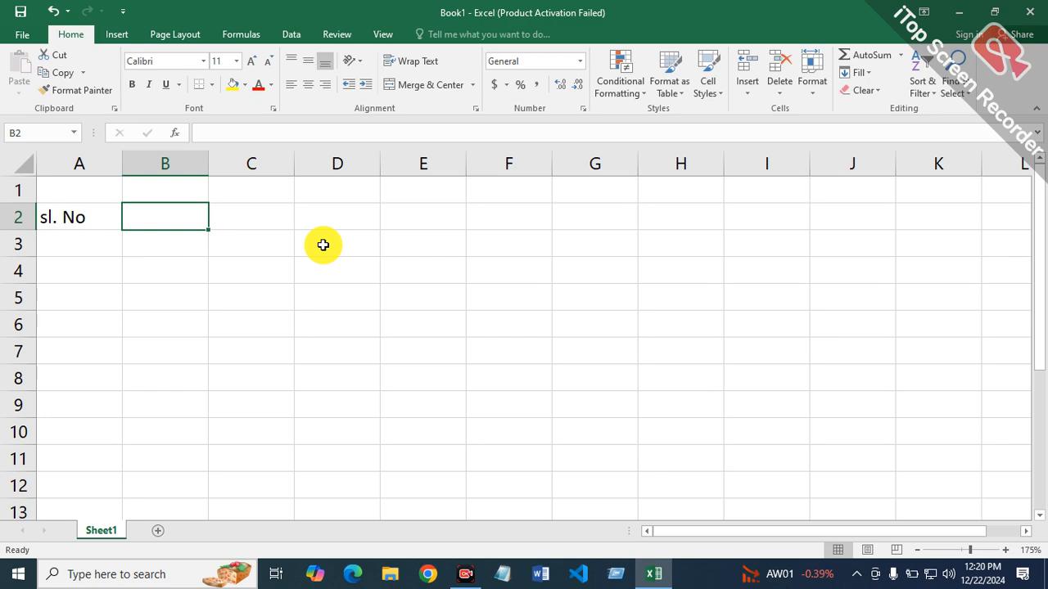
{"action": "type", "text": "key"}
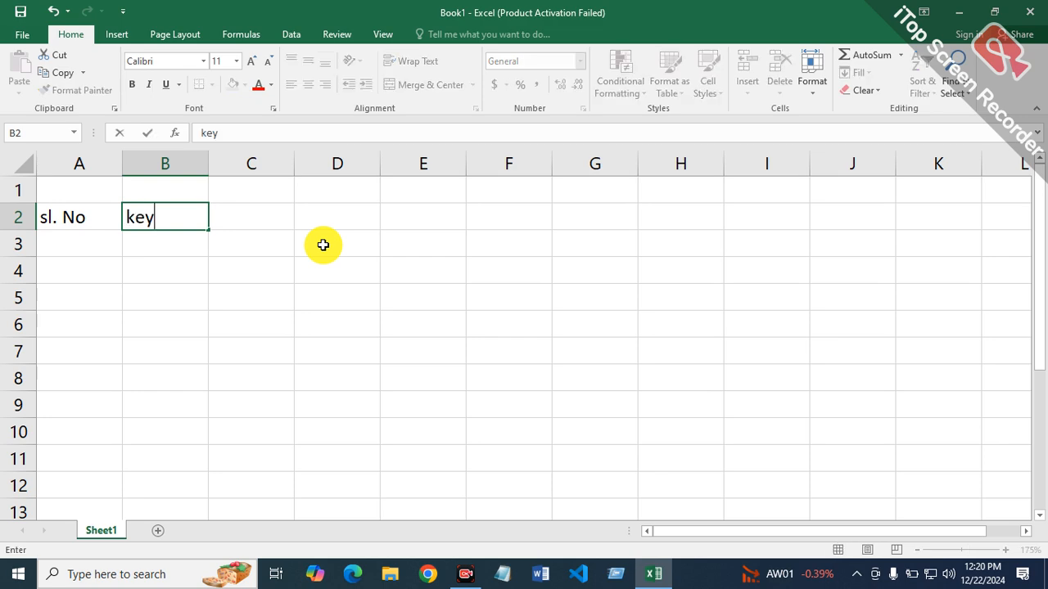
{"action": "type", "text": "word name"}
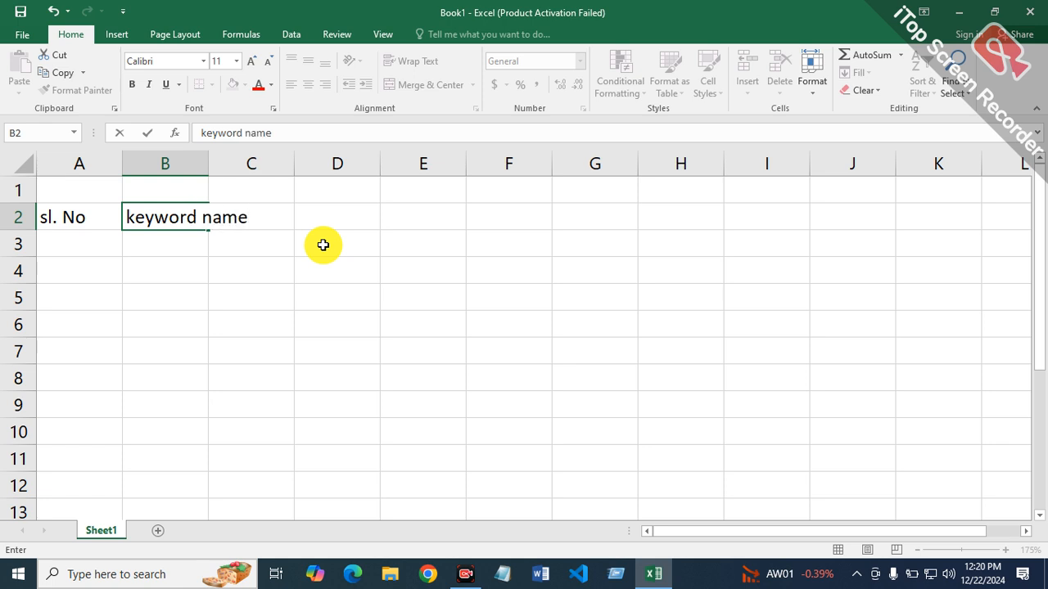
{"action": "key", "text": "Tab"}
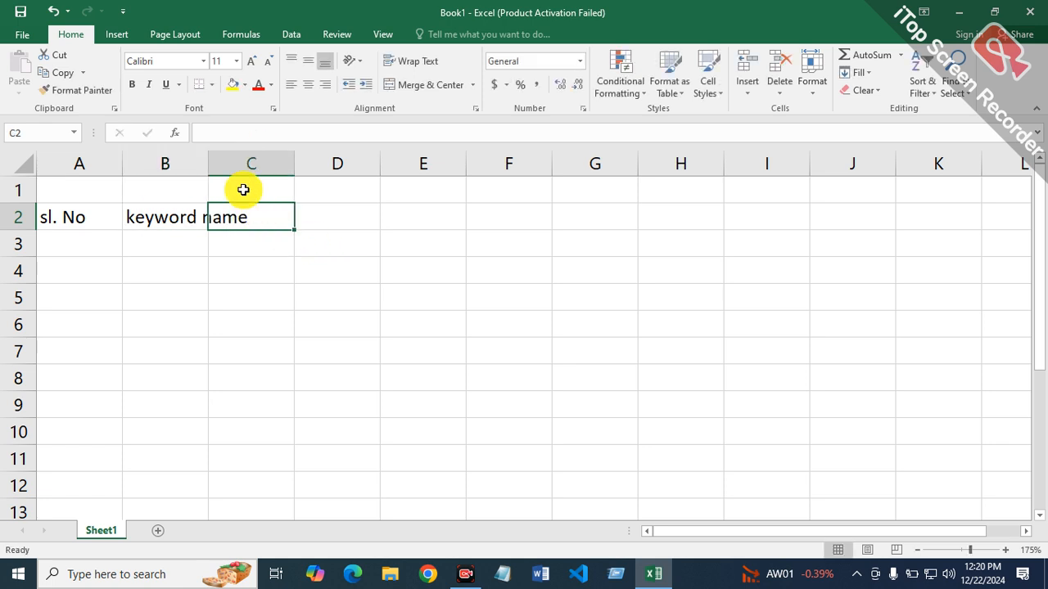
{"action": "double_click", "coordinate": [204, 166]}
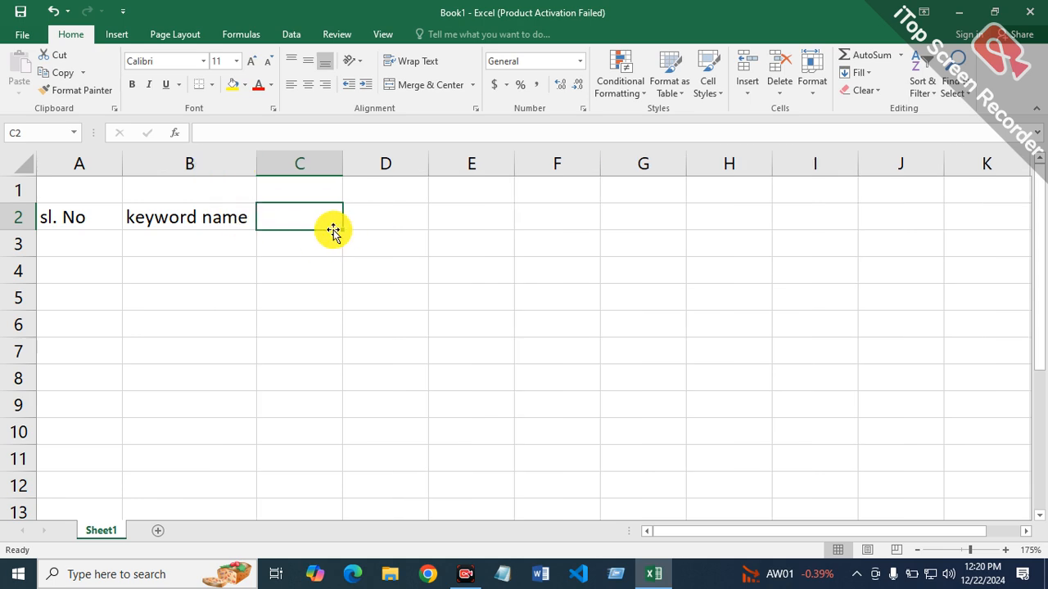
Step: Enter the header "search volume" in cell C2 with "(monthly avg." on a new line within the cell
{"action": "type", "text": "search volume"}
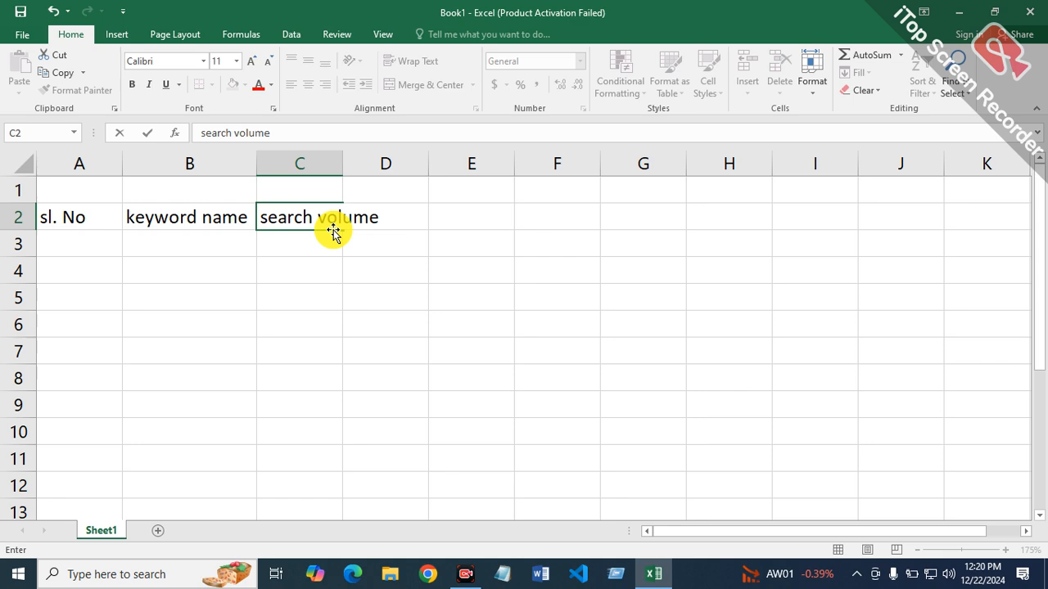
{"action": "key", "text": "alt+Return"}
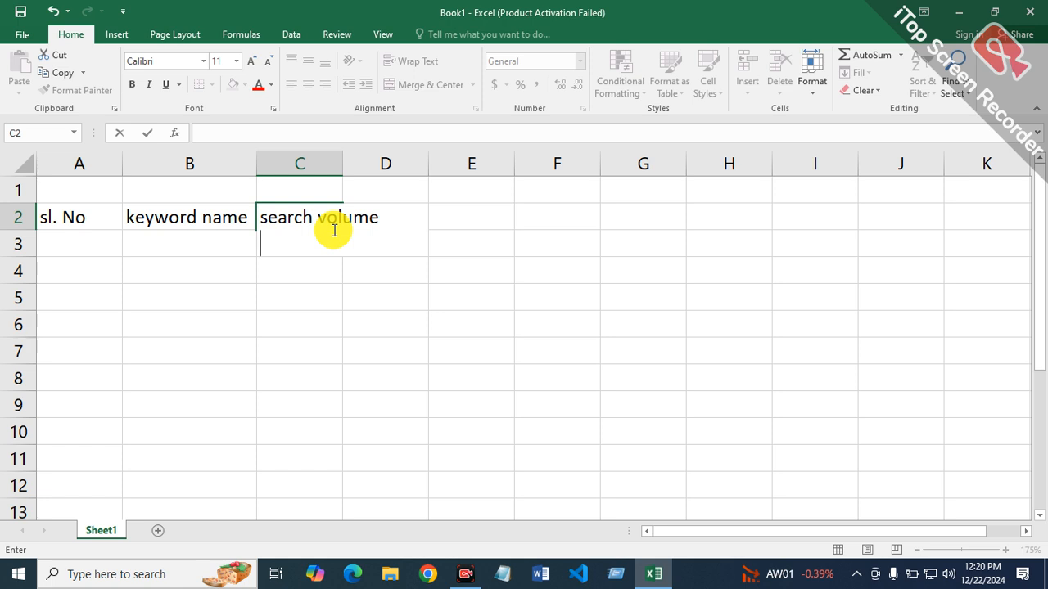
{"action": "type", "text": "(mon"}
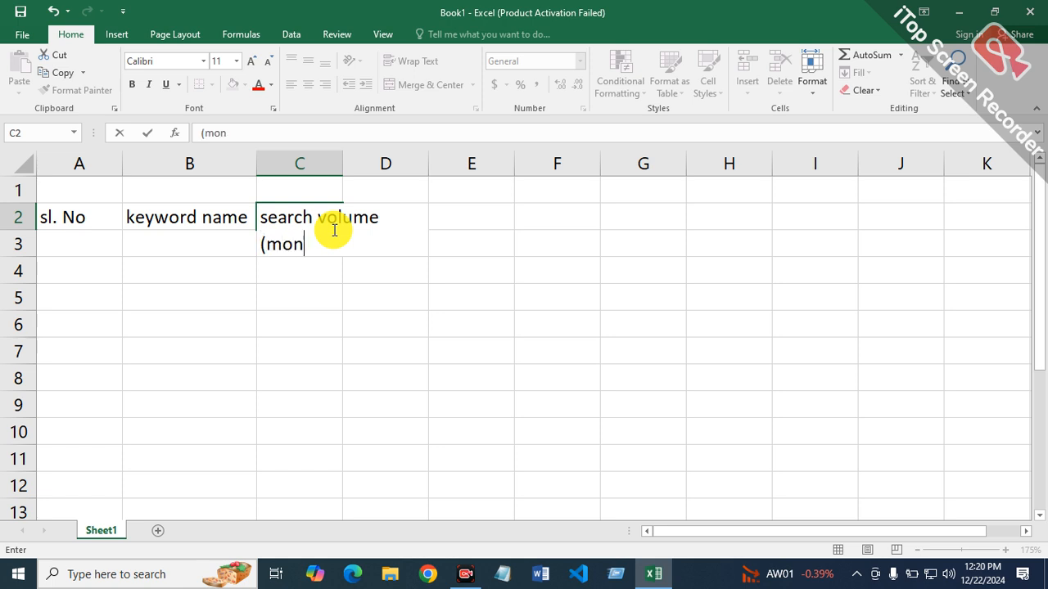
{"action": "type", "text": "thly avg"}
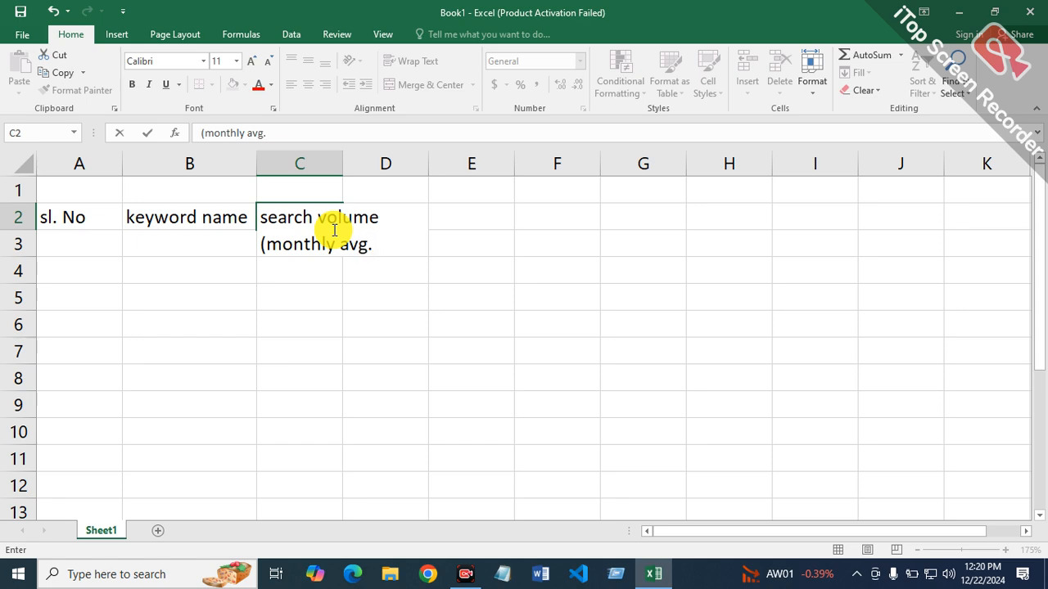
{"action": "type", "text": "."}
{"action": "key", "text": "Return"}
Step: Align the search volume header in C2 to the middle vertically and centre it horizontally
{"action": "left_click", "coordinate": [304, 222]}
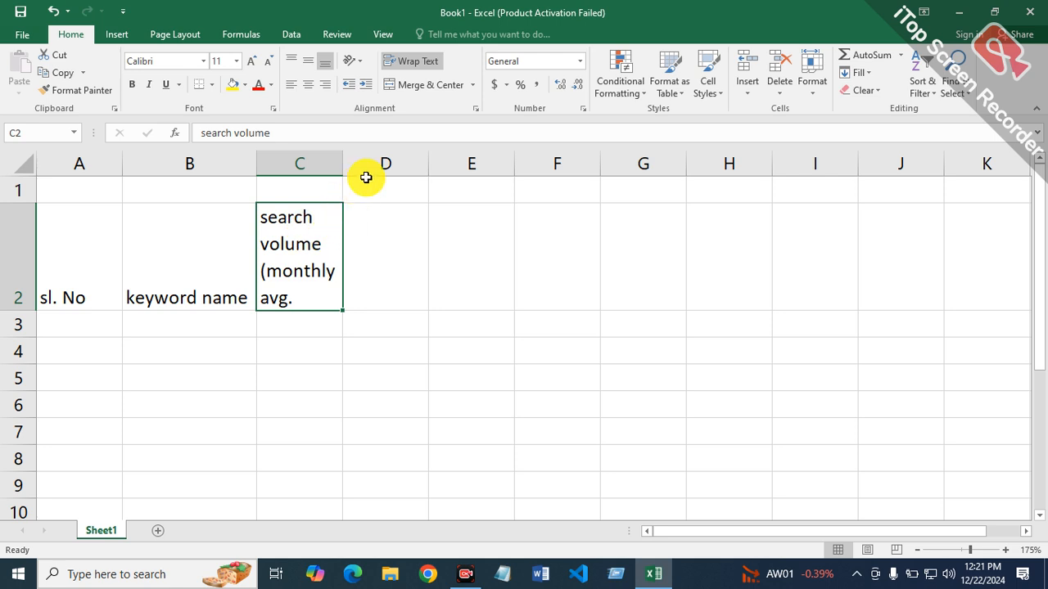
{"action": "left_click", "coordinate": [304, 64]}
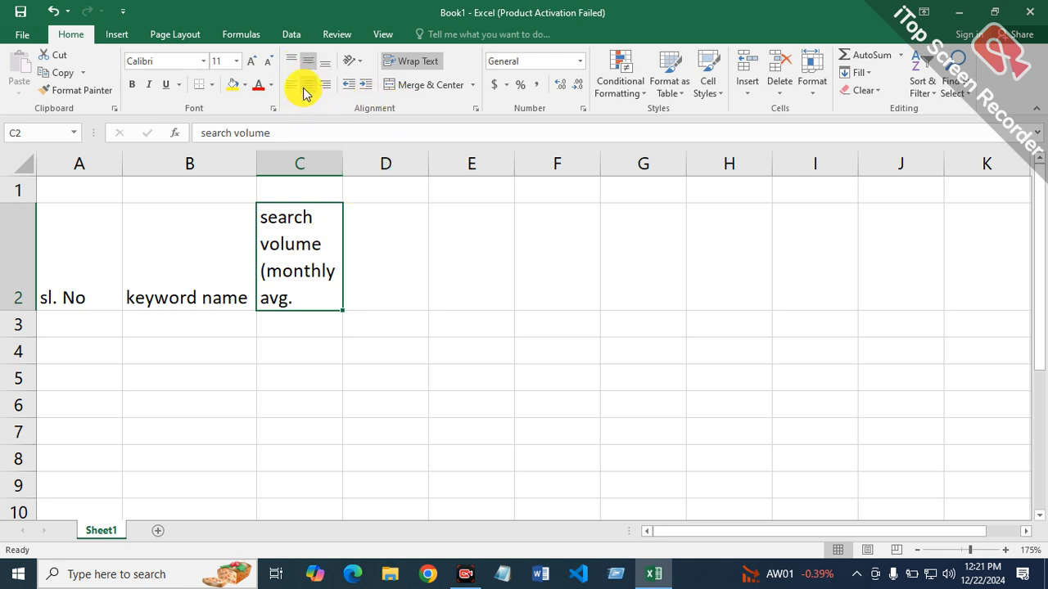
{"action": "left_click", "coordinate": [304, 87]}
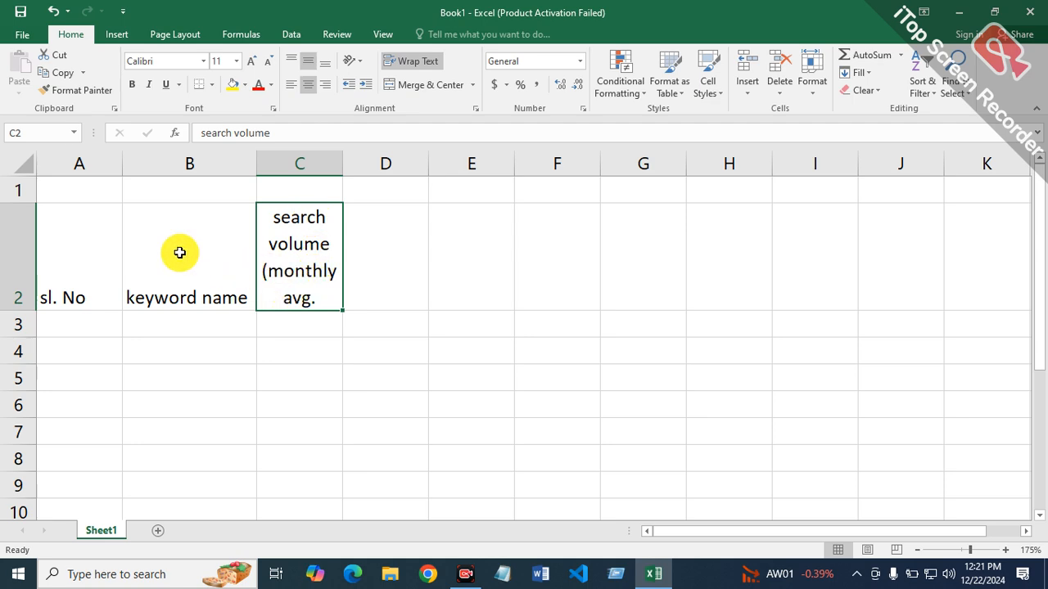
Step: Enter the header "keyword difficulty" in cell D2 with "(kd)" on a new line within the cell
{"action": "left_click", "coordinate": [205, 267]}
{"action": "left_click", "coordinate": [415, 288]}
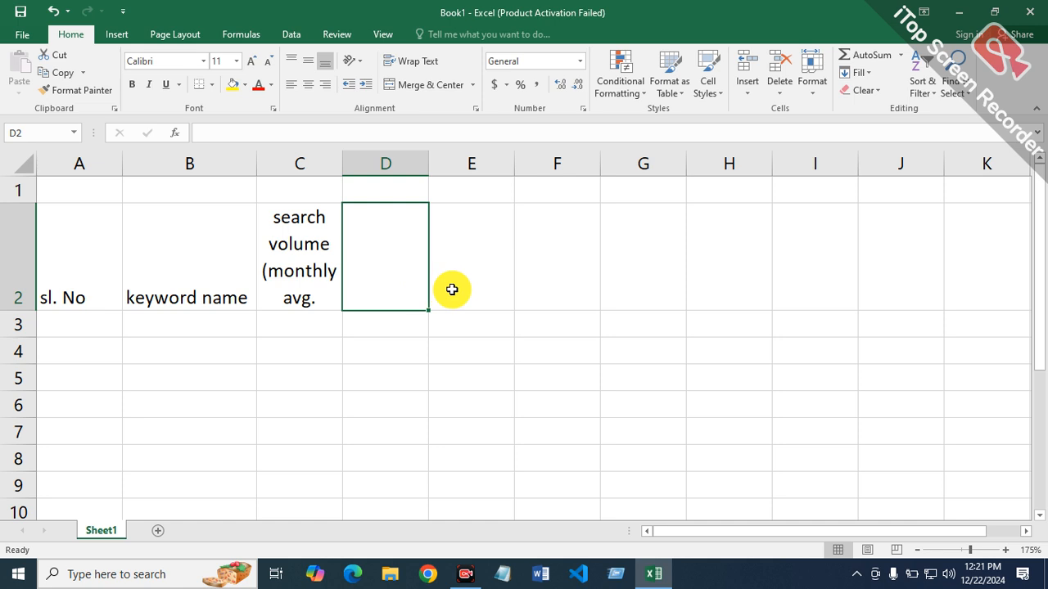
{"action": "type", "text": "keyw"}
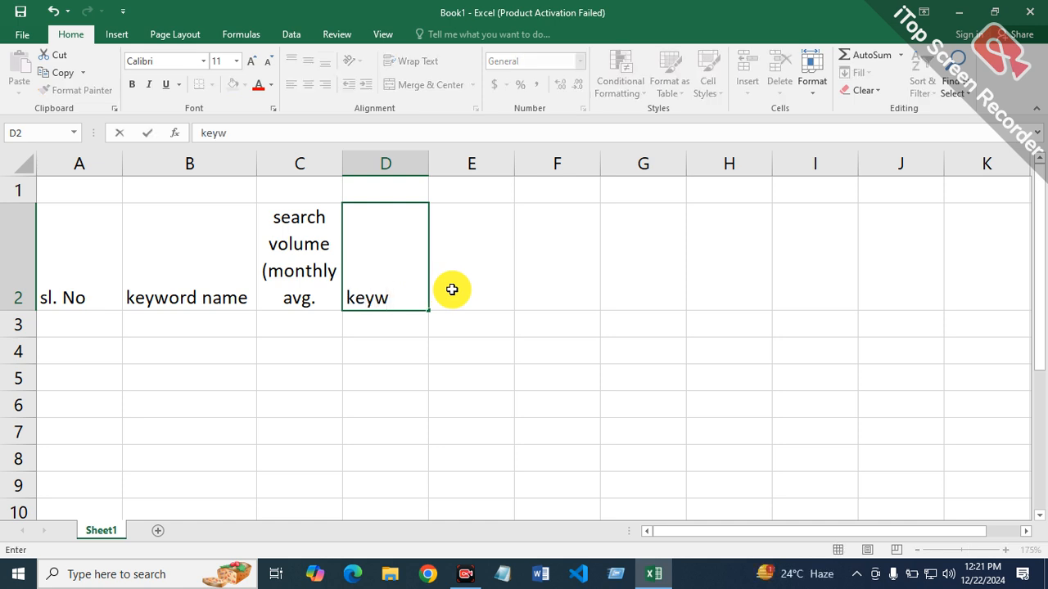
{"action": "type", "text": "ord dig"}
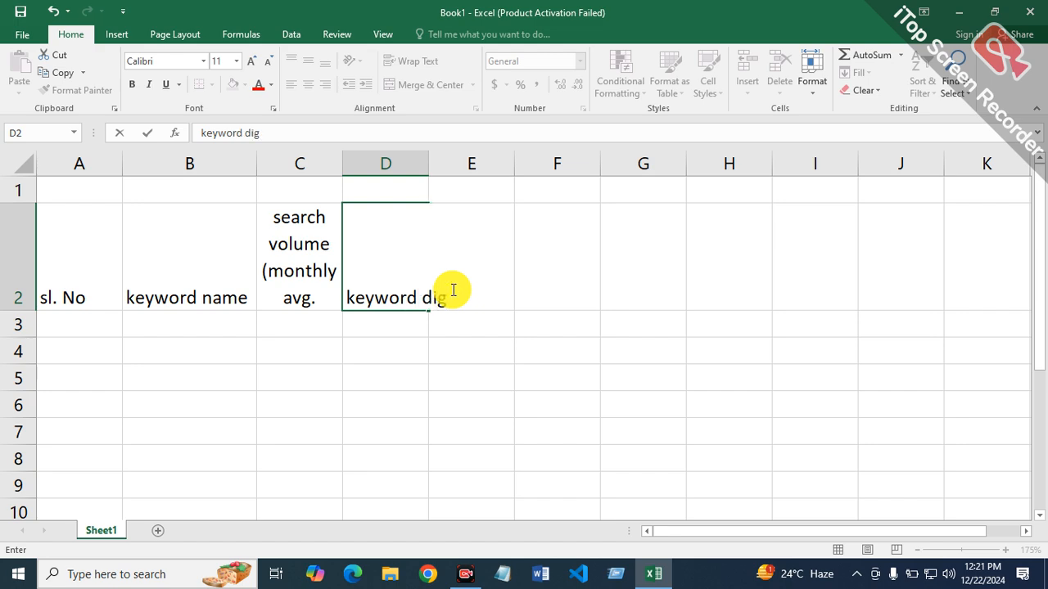
{"action": "key", "text": "BackSpace"}
{"action": "type", "text": "fficulty"}
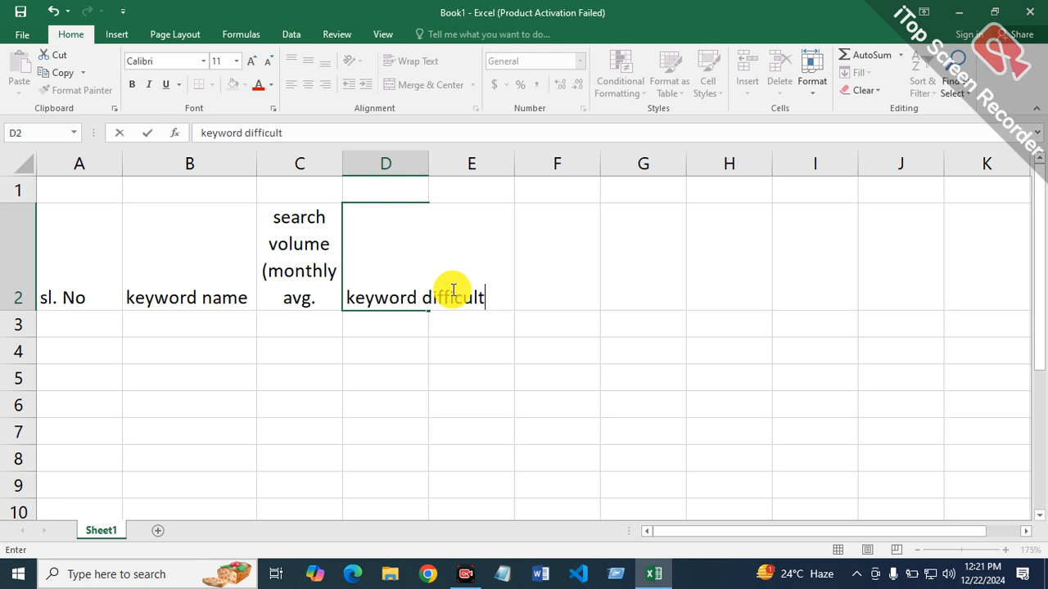
{"action": "key", "text": "alt+Return"}
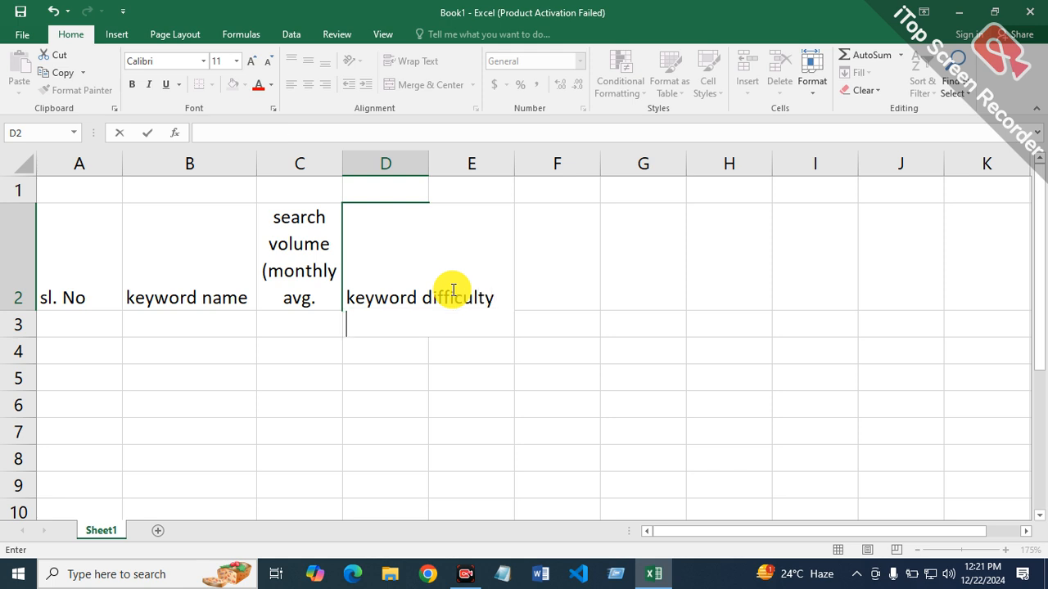
{"action": "type", "text": "(kd)"}
{"action": "key", "text": "Return"}
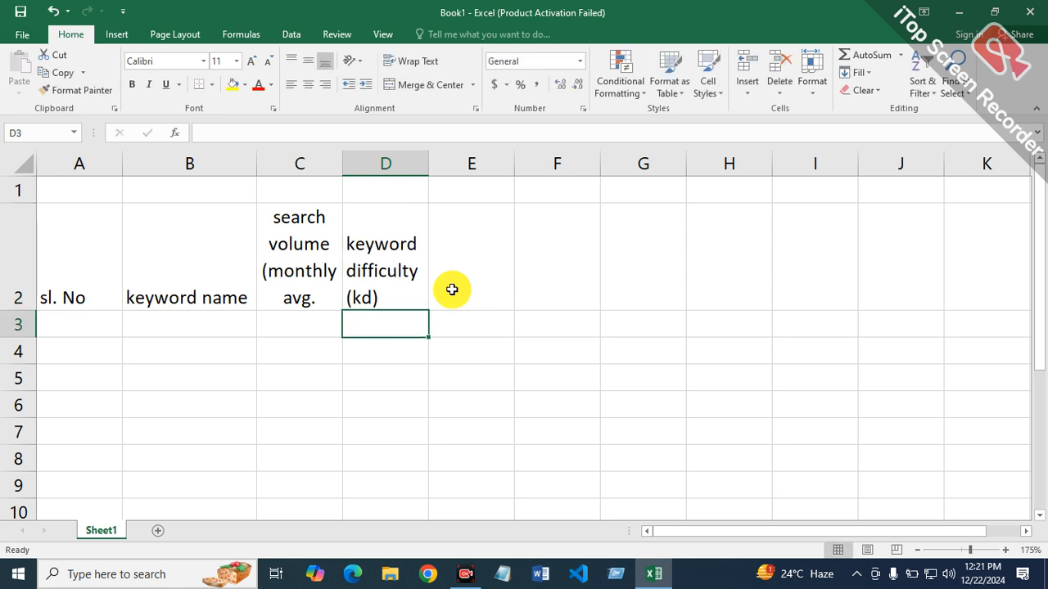
{"action": "left_click", "coordinate": [381, 296]}
{"action": "double_click", "coordinate": [391, 297]}
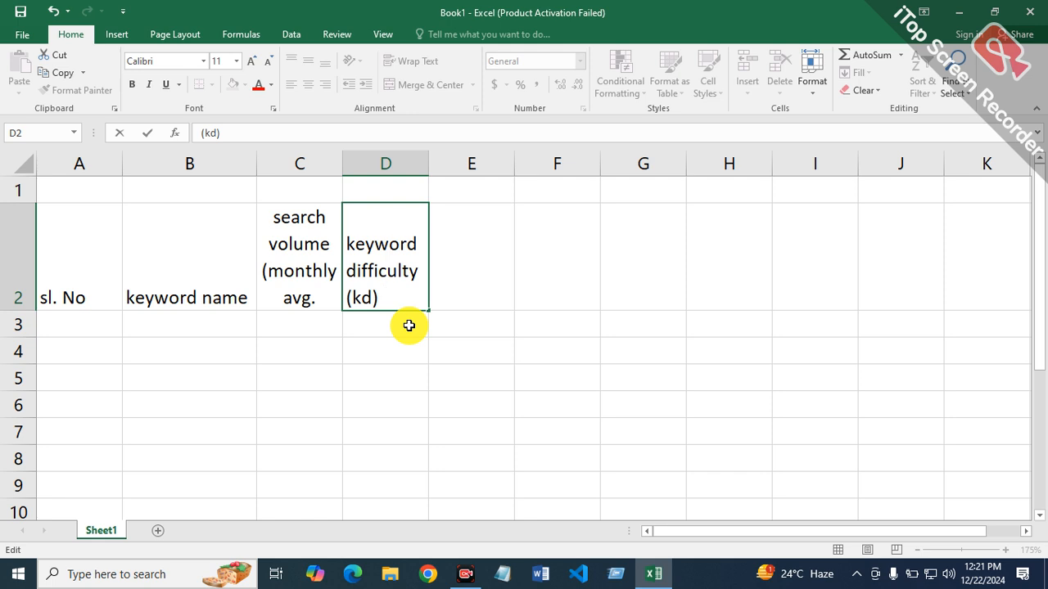
{"action": "left_click", "coordinate": [409, 326]}
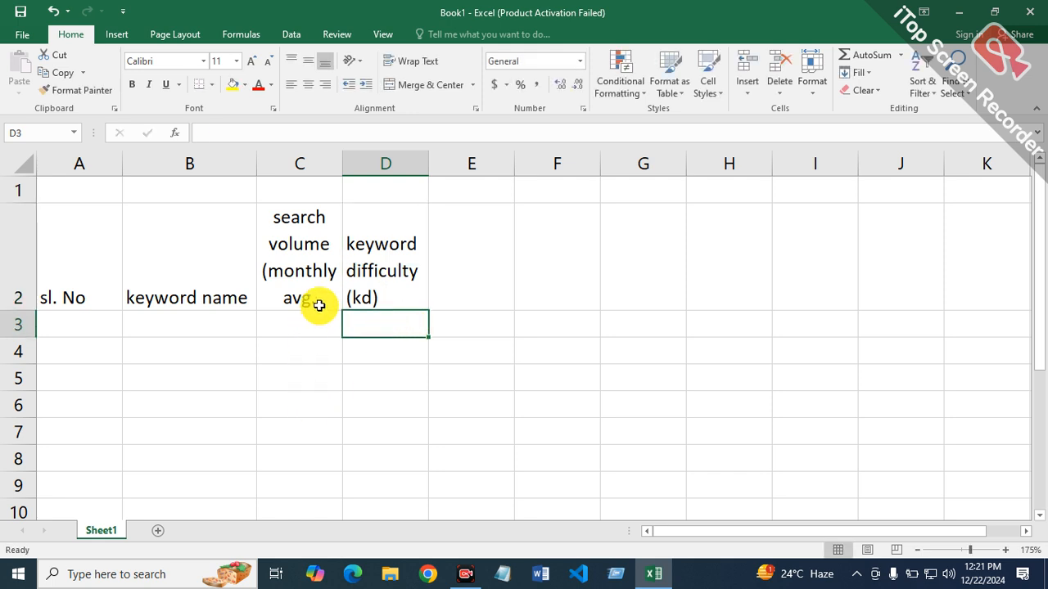
Step: Add "(sv)" after "search volume" in the C2 header, keeping "(monthly avg." on its own line
{"action": "double_click", "coordinate": [332, 250]}
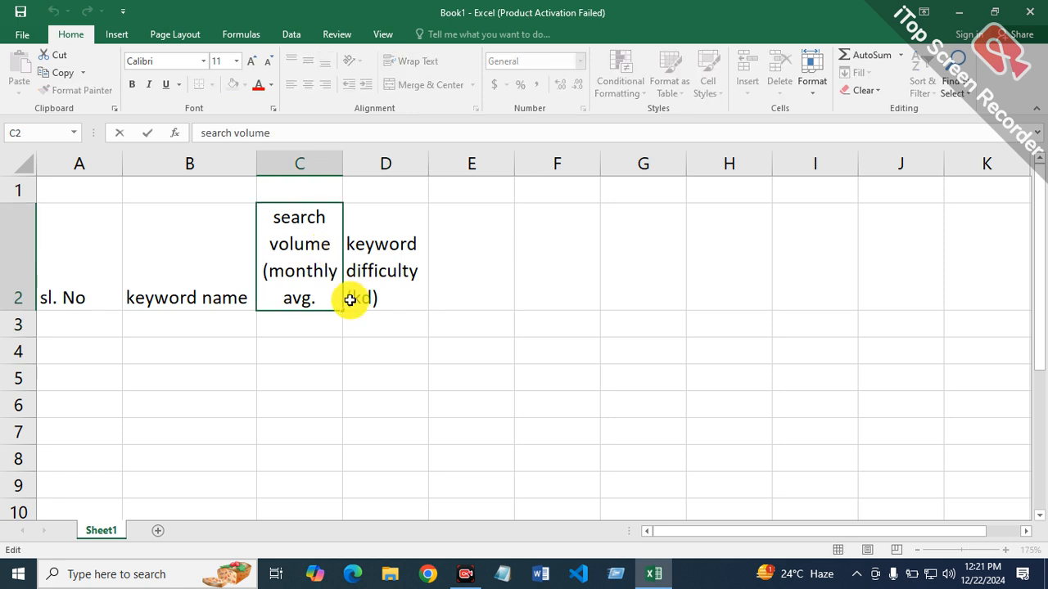
{"action": "type", "text": "("}
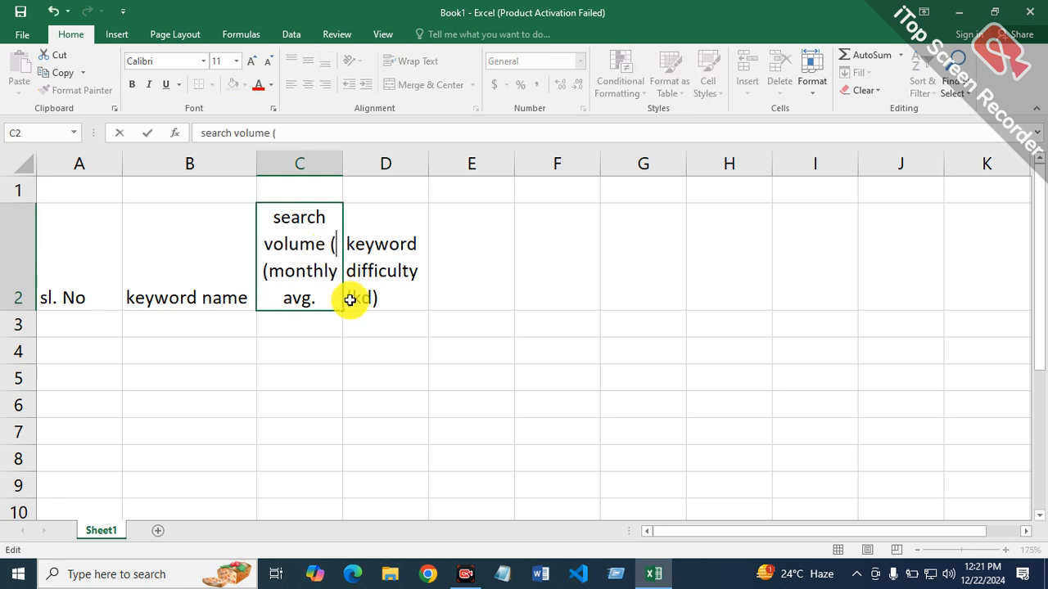
{"action": "type", "text": "sv)"}
{"action": "key", "text": "Return"}
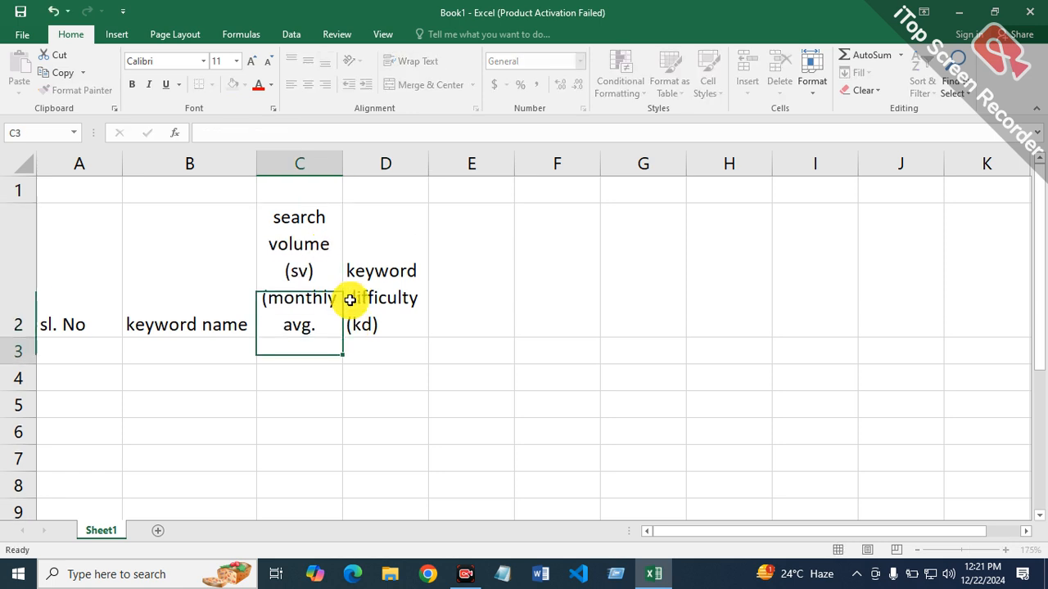
{"action": "left_click", "coordinate": [386, 276]}
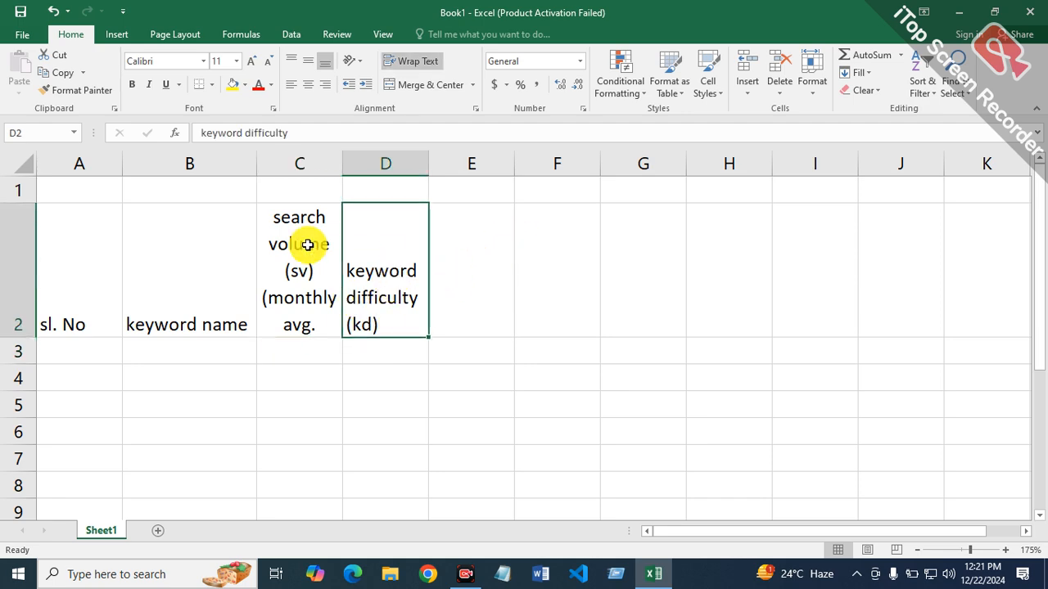
Step: Widen columns C and D to give the search volume and keyword difficulty headers more room
{"action": "left_click", "coordinate": [454, 271]}
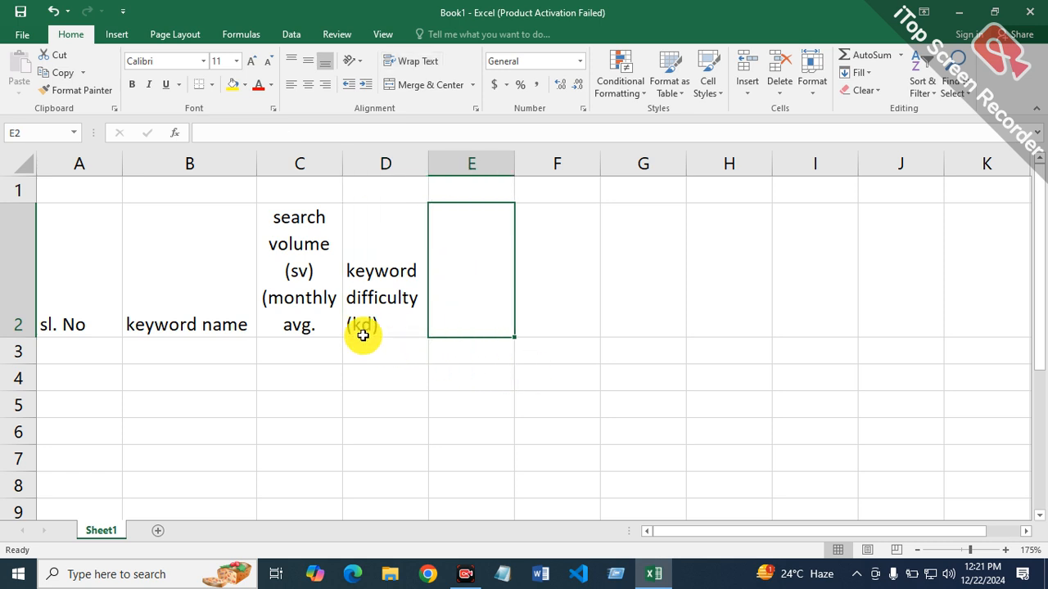
{"action": "left_click_drag", "start_coordinate": [343, 170], "coordinate": [381, 170]}
{"action": "left_click_drag", "start_coordinate": [467, 161], "coordinate": [491, 175]}
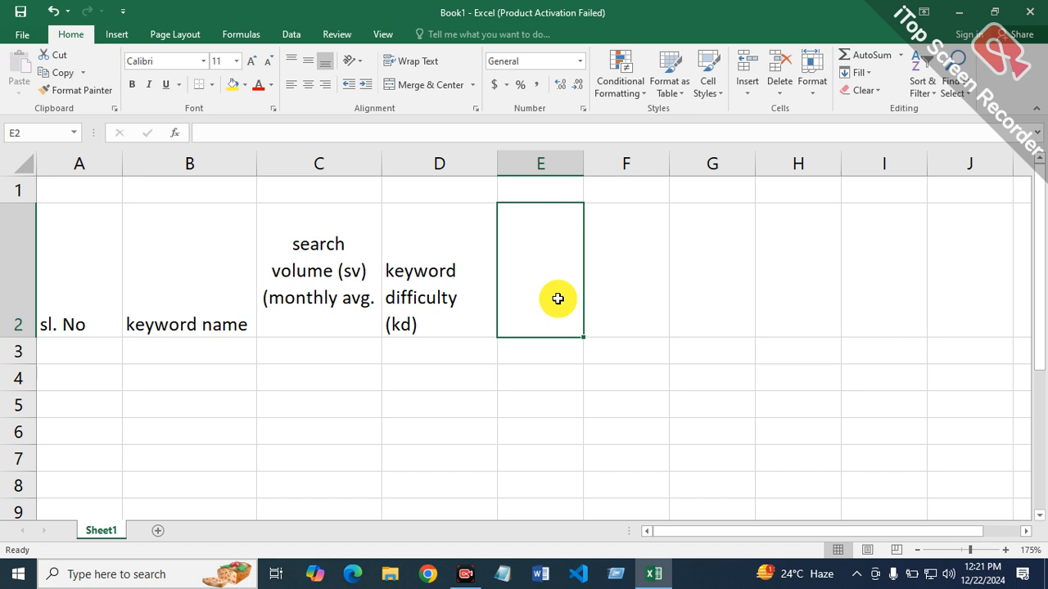
Step: Enter the header "CPC (cost per click)" in cell E2
{"action": "type", "text": "CPC"}
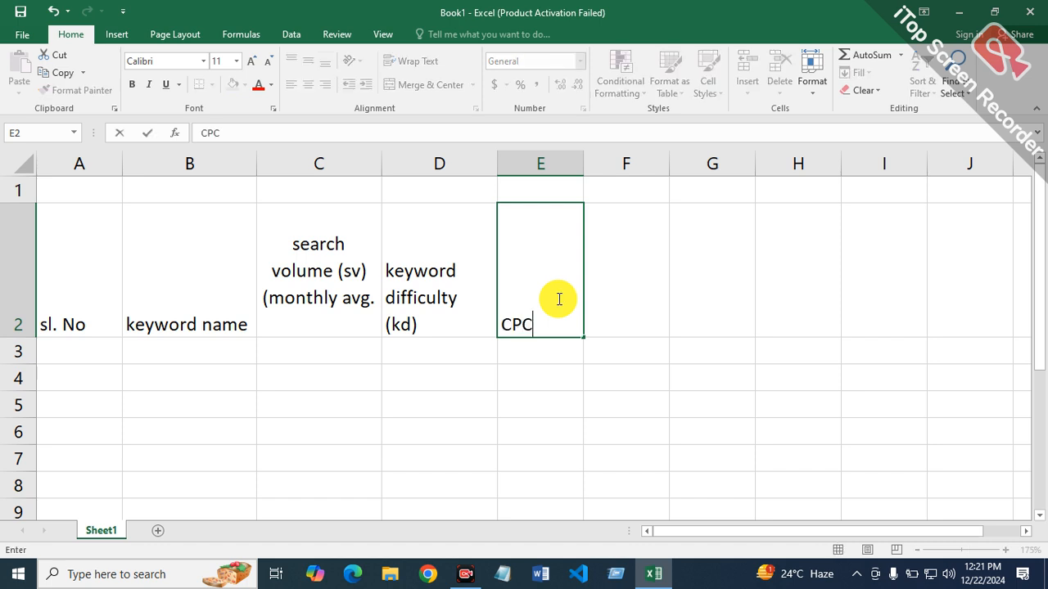
{"action": "type", "text": " (cost per click"}
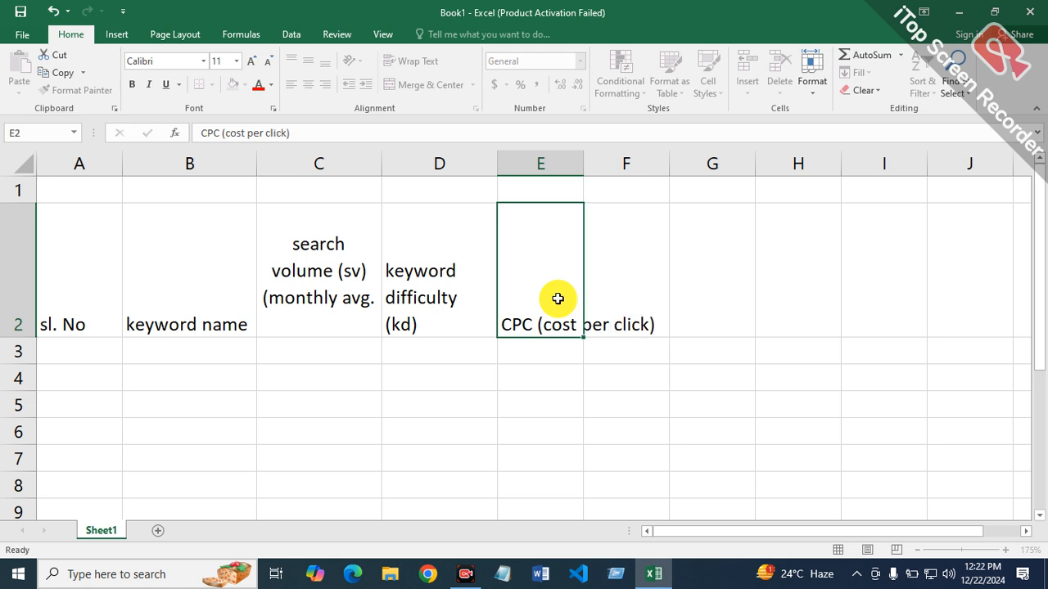
{"action": "type", "text": ")"}
{"action": "key", "text": "Return"}
Step: Insert a line break before "(cost per click)" in the E2 header
{"action": "left_click", "coordinate": [542, 332]}
{"action": "double_click", "coordinate": [536, 324]}
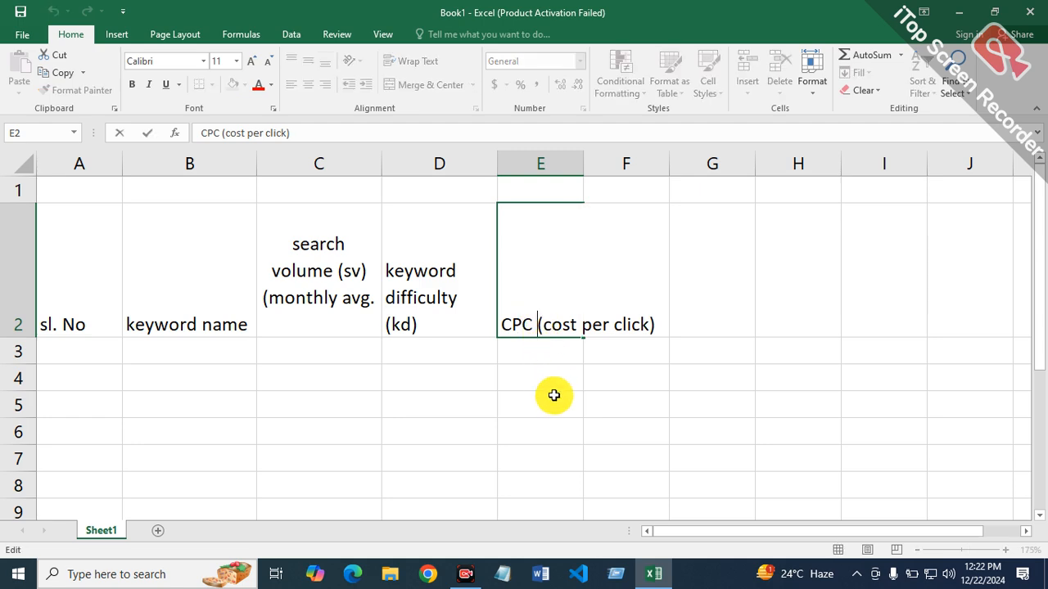
{"action": "key", "text": "alt+Return"}
{"action": "key", "text": "Return"}
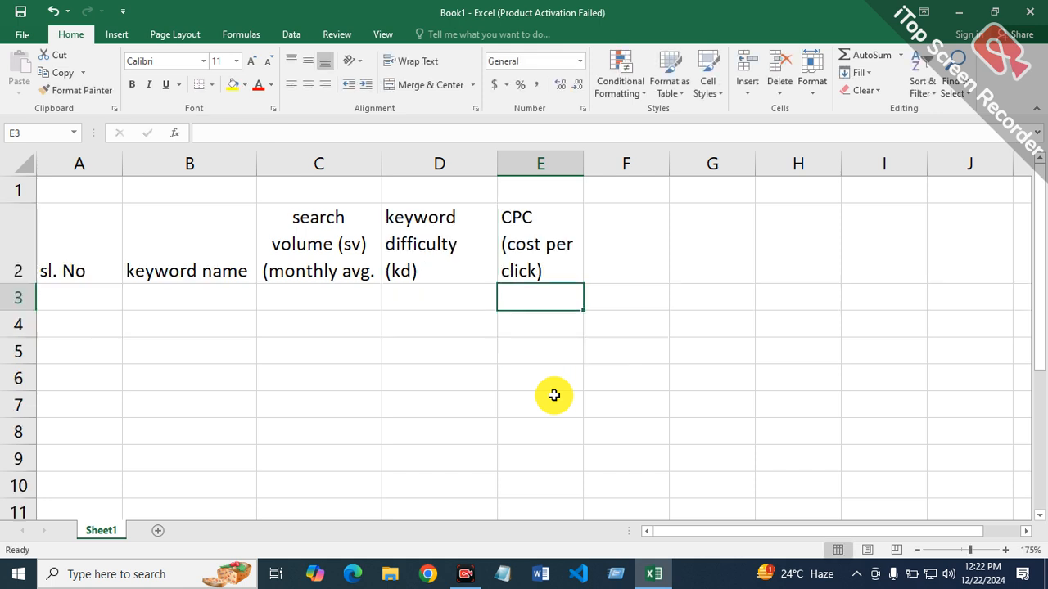
Step: Enter the header "allintitle" in cell F2 with "(monthly avg.)" on a second line
{"action": "left_click", "coordinate": [540, 251]}
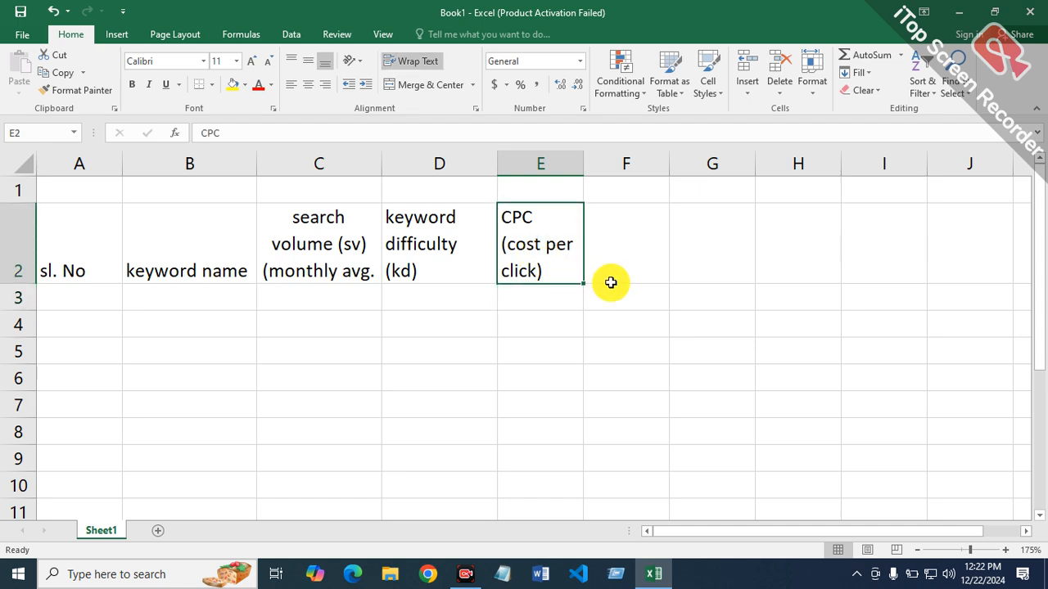
{"action": "left_click", "coordinate": [652, 241]}
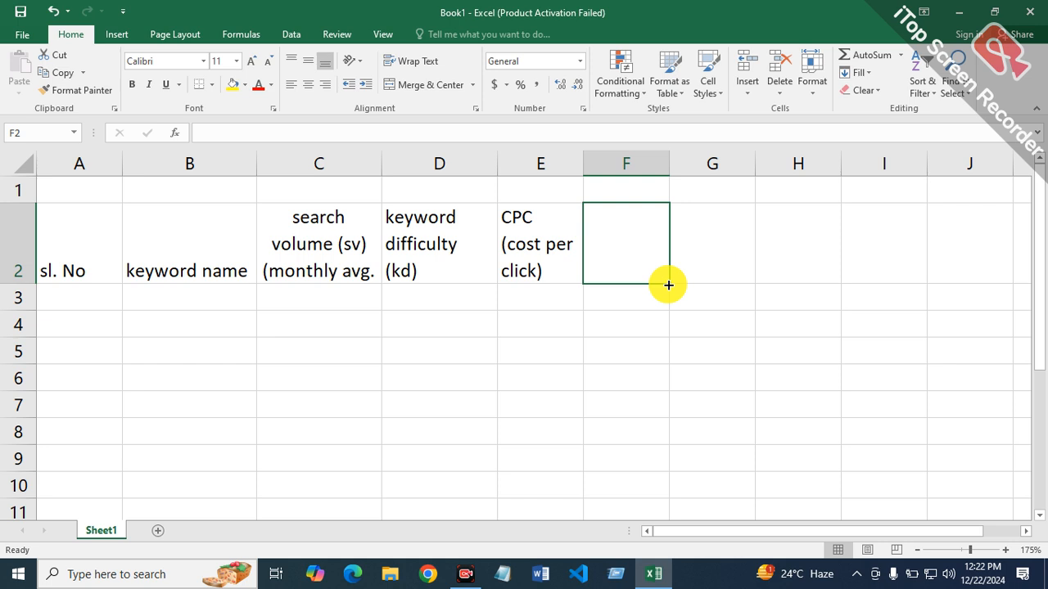
{"action": "type", "text": "alli"}
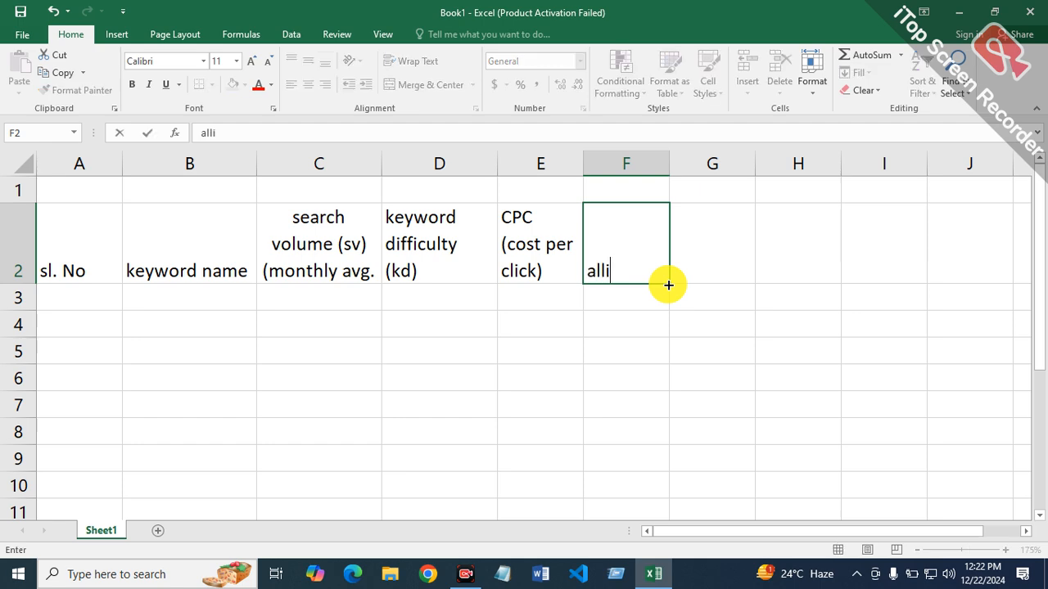
{"action": "type", "text": "ntitle"}
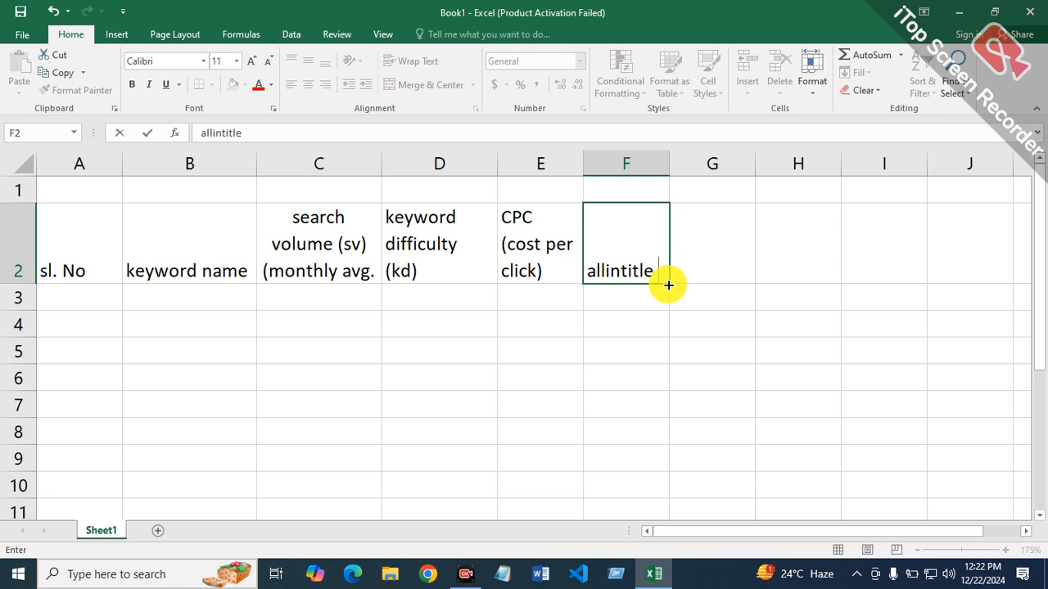
{"action": "key", "text": "alt+Return"}
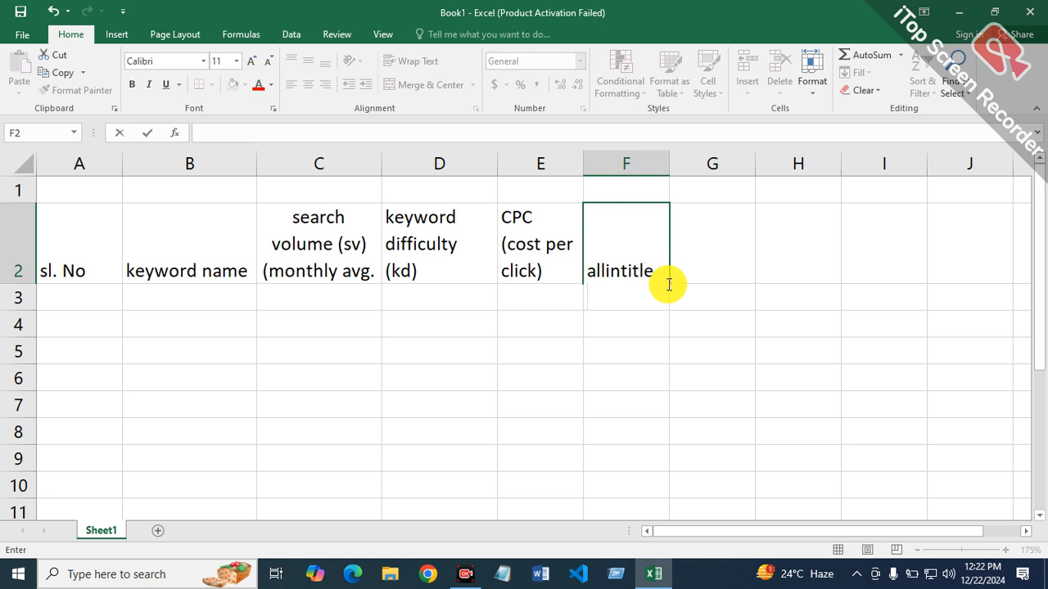
{"action": "type", "text": "(monthly avg"}
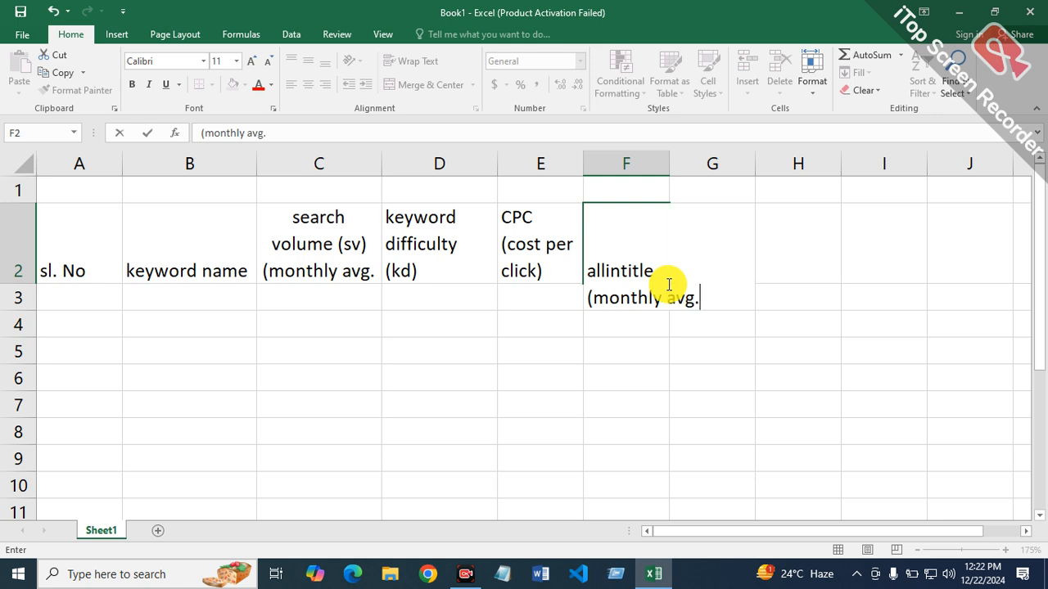
{"action": "type", "text": ".)"}
{"action": "key", "text": "Return"}
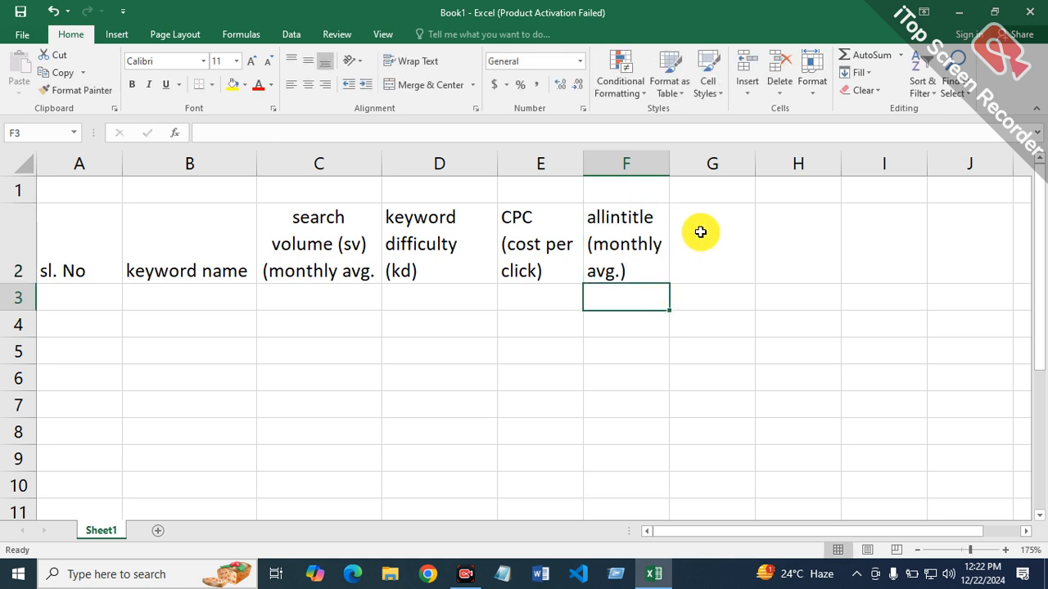
Step: Enter the header "allinurl" in cell G2 with "(monthly avg.)" on a second line
{"action": "left_click", "coordinate": [707, 271]}
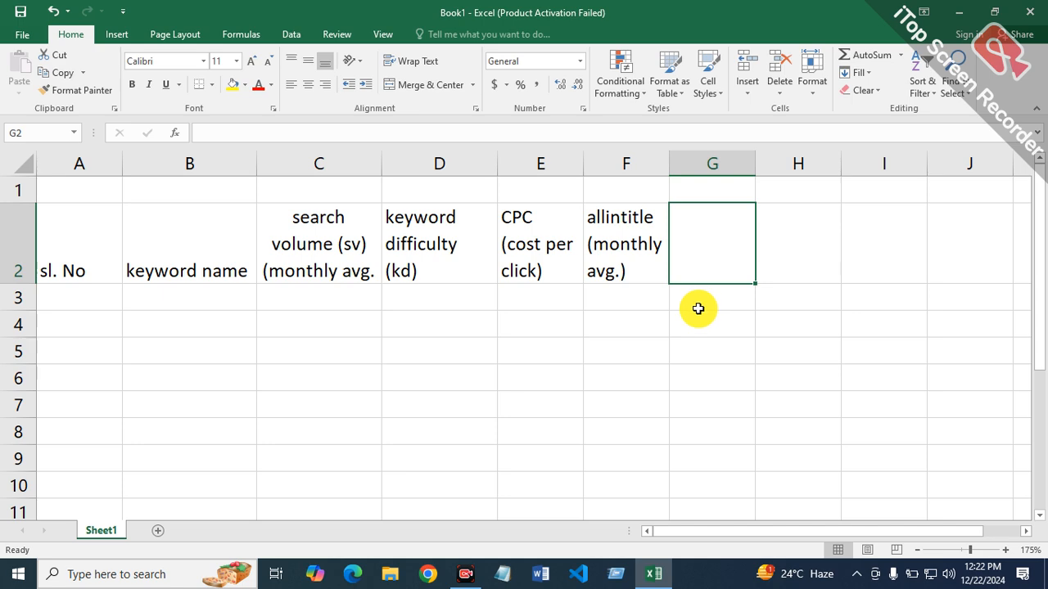
{"action": "type", "text": "allinurl"}
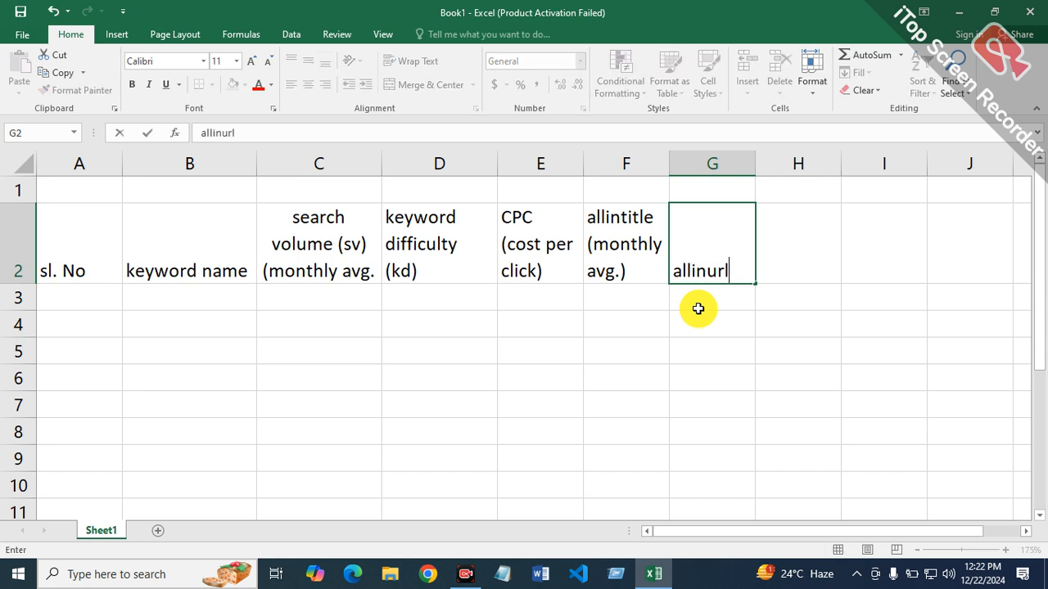
{"action": "key", "text": "alt+Return"}
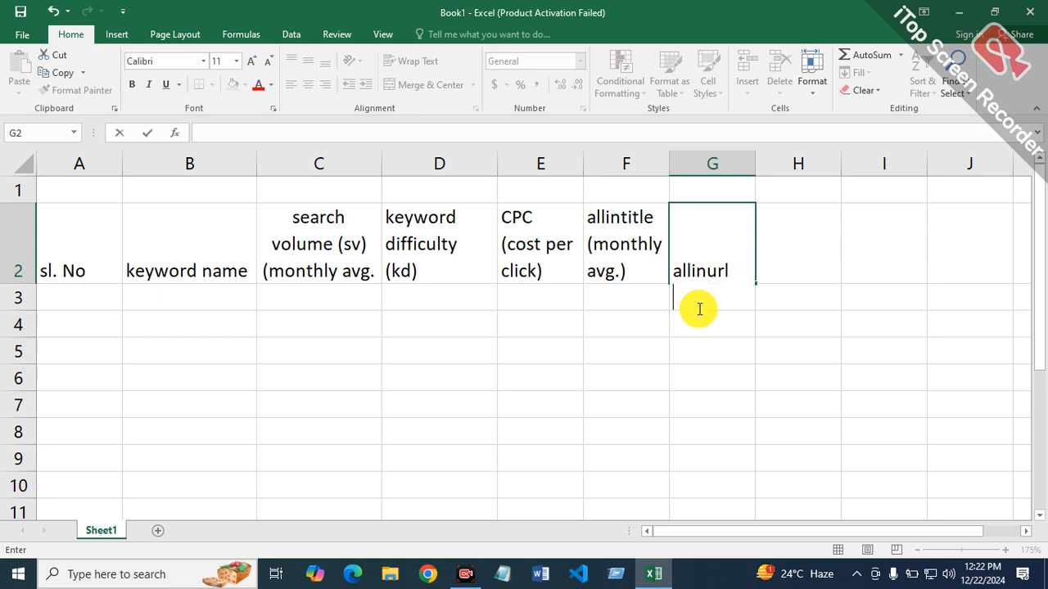
{"action": "type", "text": "(monthly avg."}
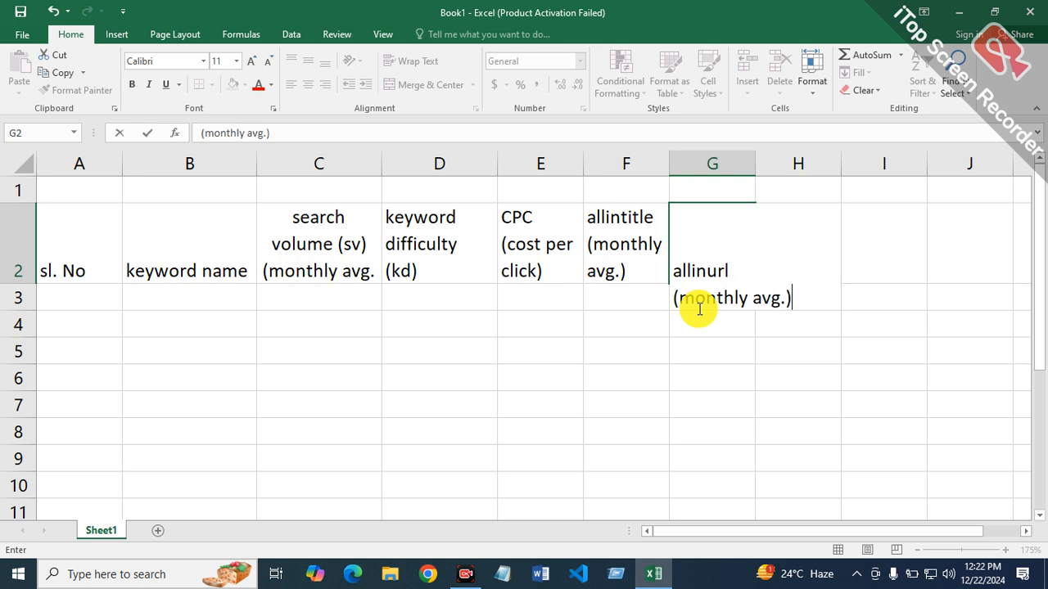
{"action": "key", "text": "Return"}
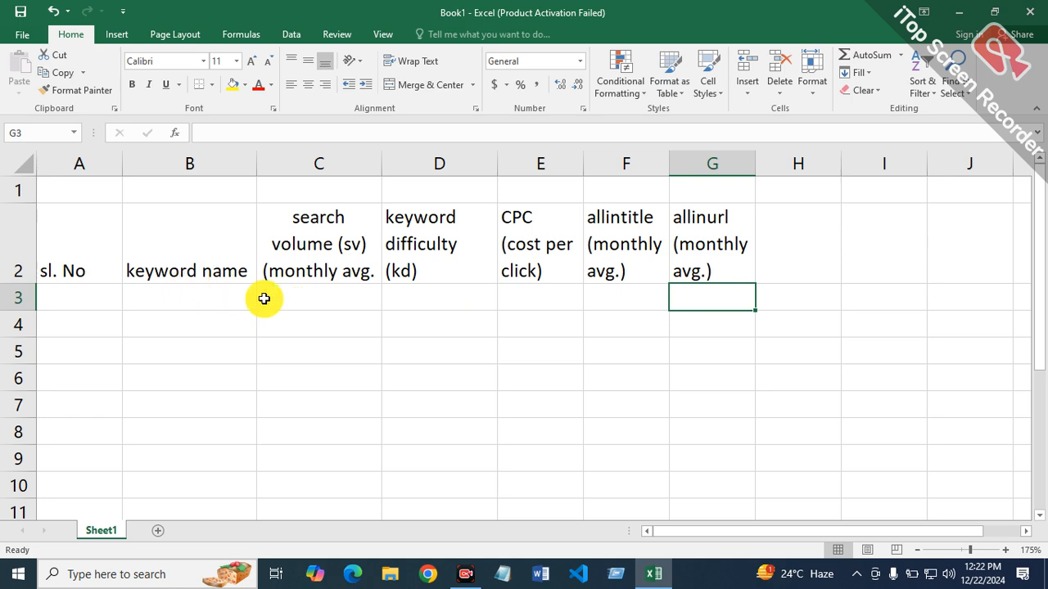
Step: Center the headers in A2:G2 horizontally and vertically and fill them with light green
{"action": "left_click_drag", "start_coordinate": [74, 227], "coordinate": [742, 234]}
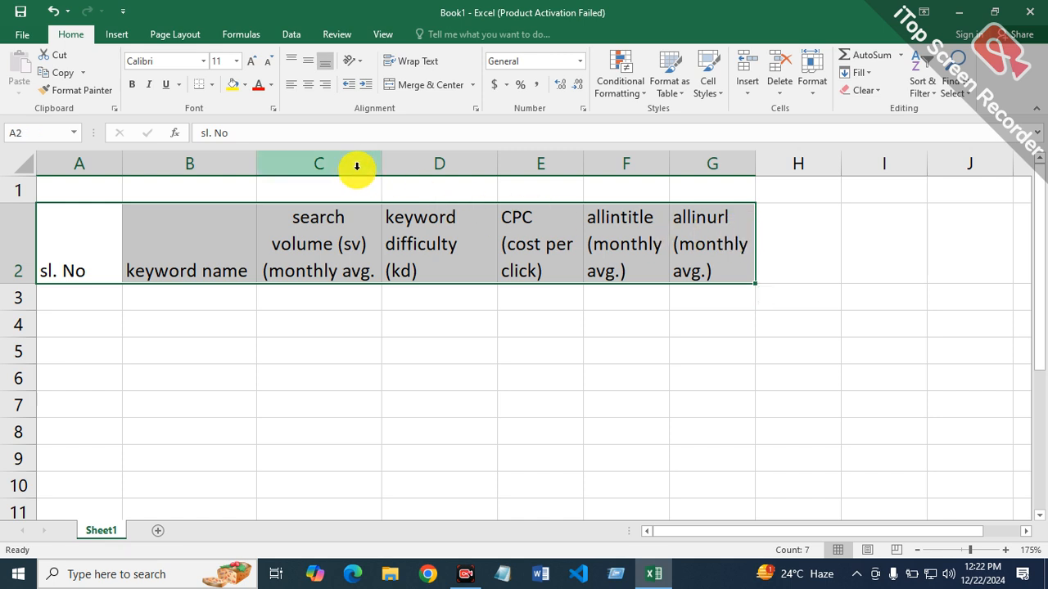
{"action": "left_click", "coordinate": [308, 84]}
{"action": "left_click", "coordinate": [308, 61]}
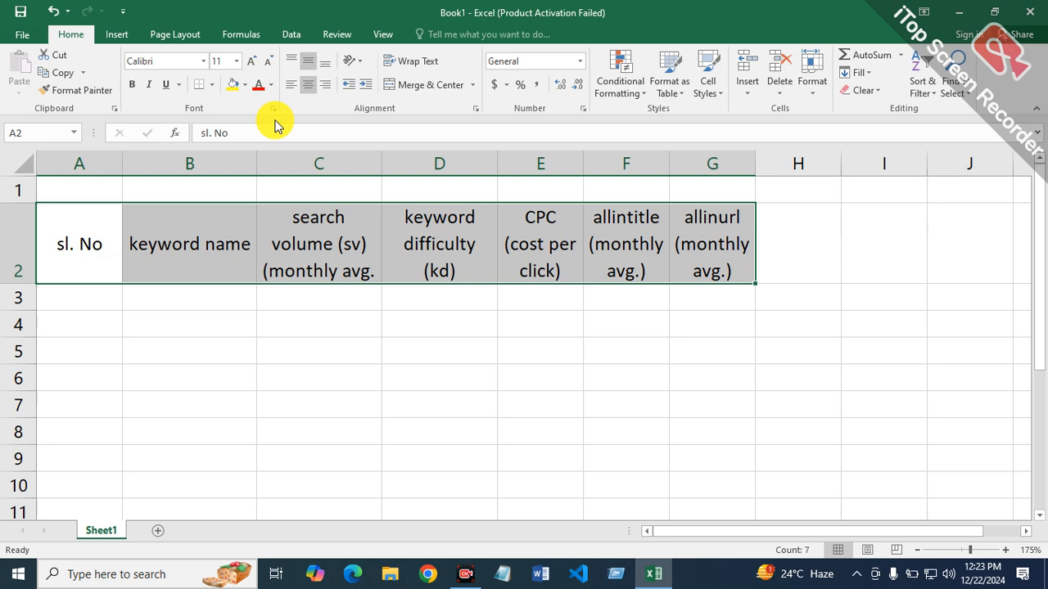
{"action": "left_click", "coordinate": [243, 85]}
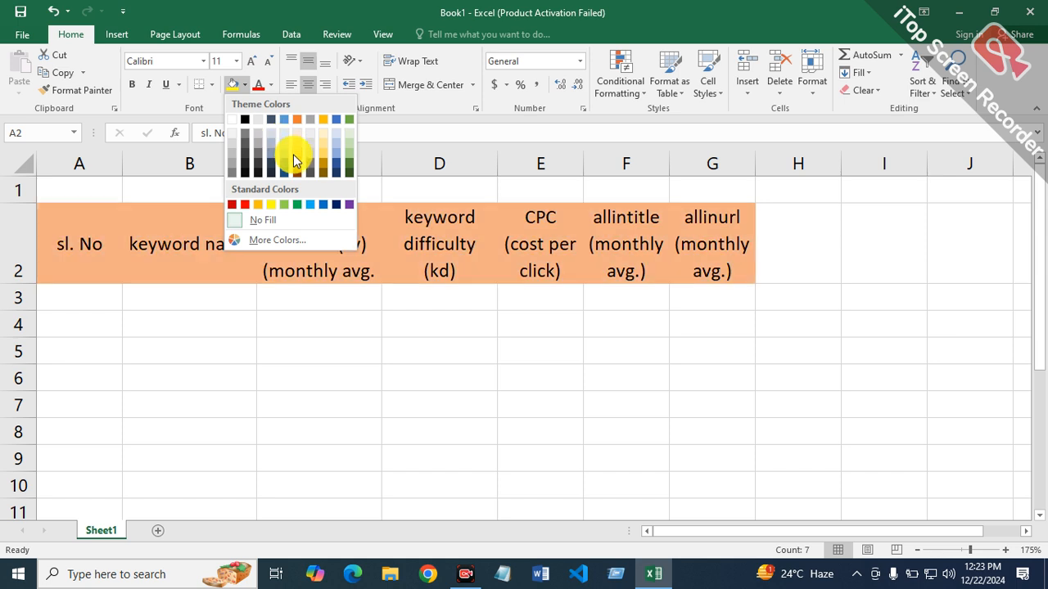
{"action": "left_click", "coordinate": [284, 207]}
Step: Merge and center cells A1:G1 above the header row
{"action": "left_click", "coordinate": [108, 197]}
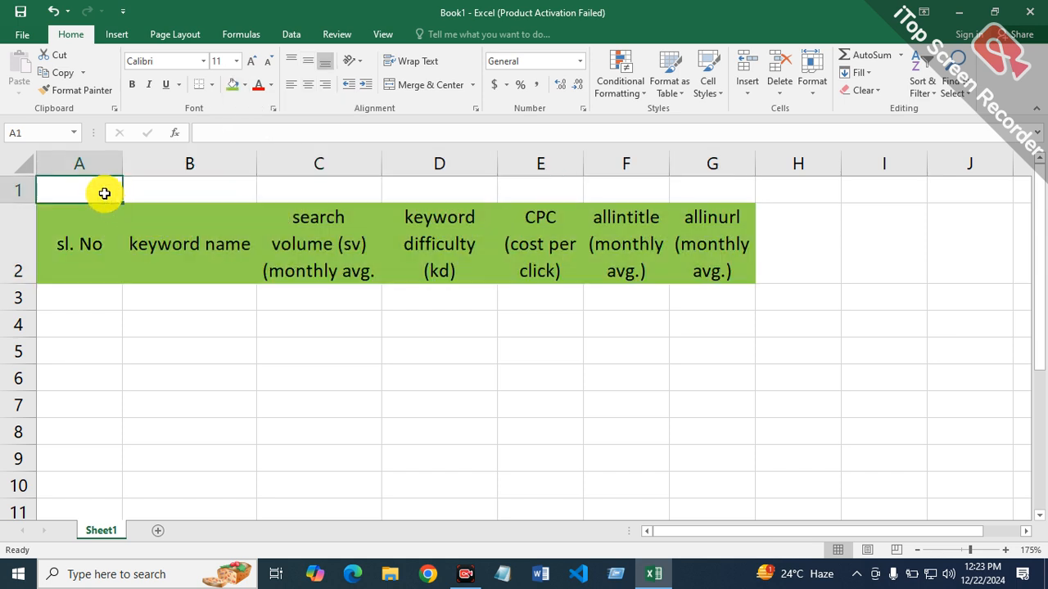
{"action": "left_click_drag", "start_coordinate": [112, 193], "coordinate": [704, 189]}
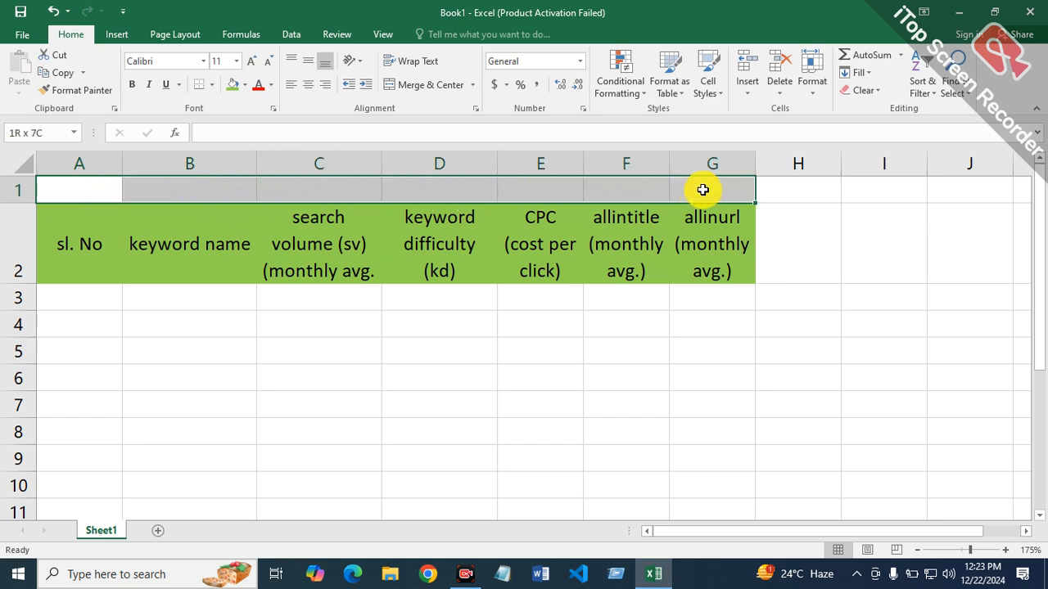
{"action": "left_click", "coordinate": [431, 85]}
Step: Enter the title Keyword Research Report on " Travel" in the merged cell of row 1
{"action": "double_click", "coordinate": [434, 194]}
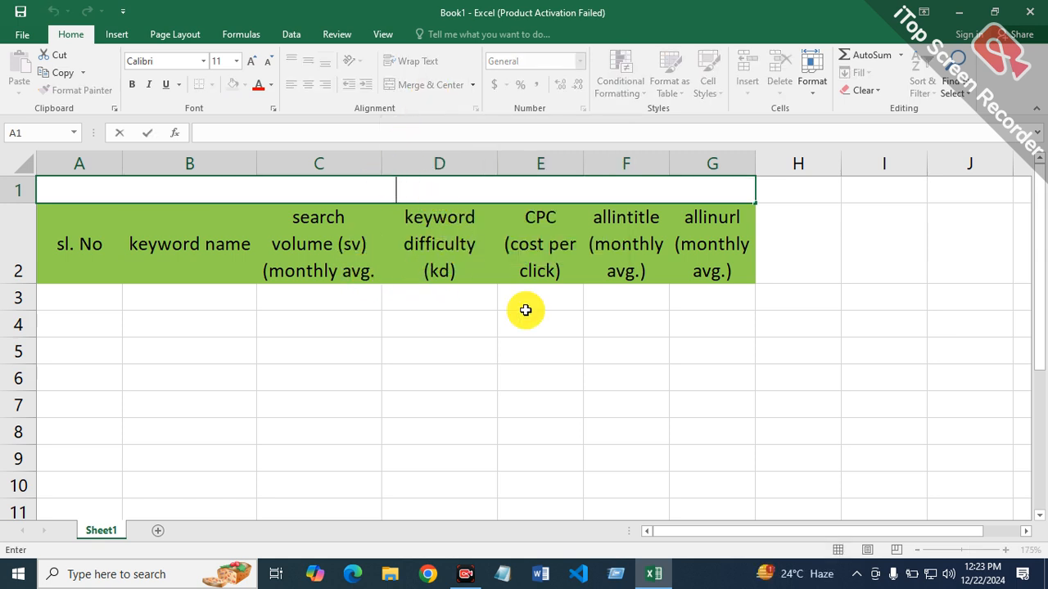
{"action": "type", "text": "Keyw"}
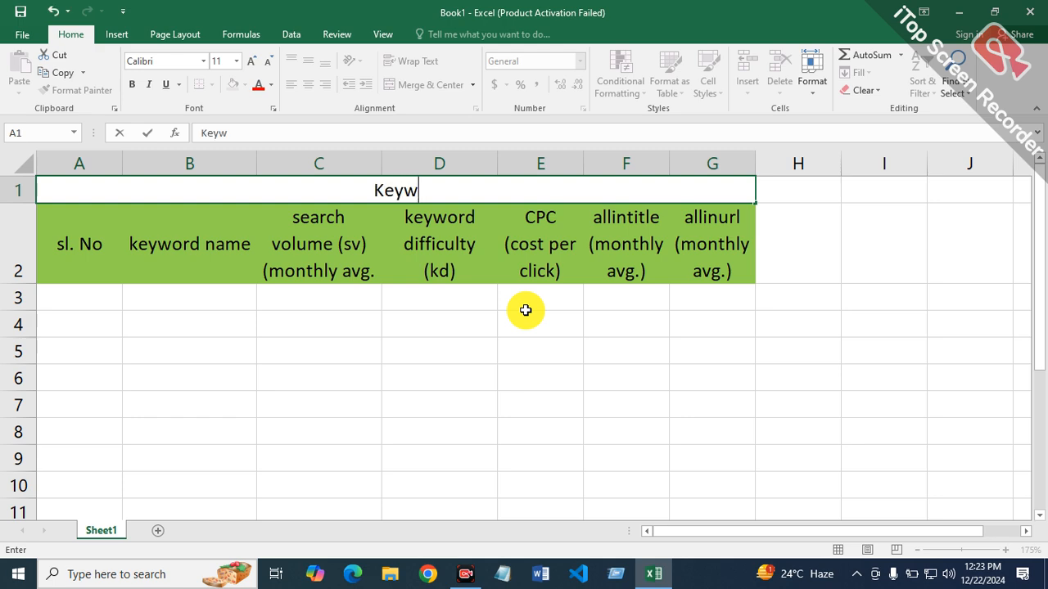
{"action": "type", "text": "ord Res"}
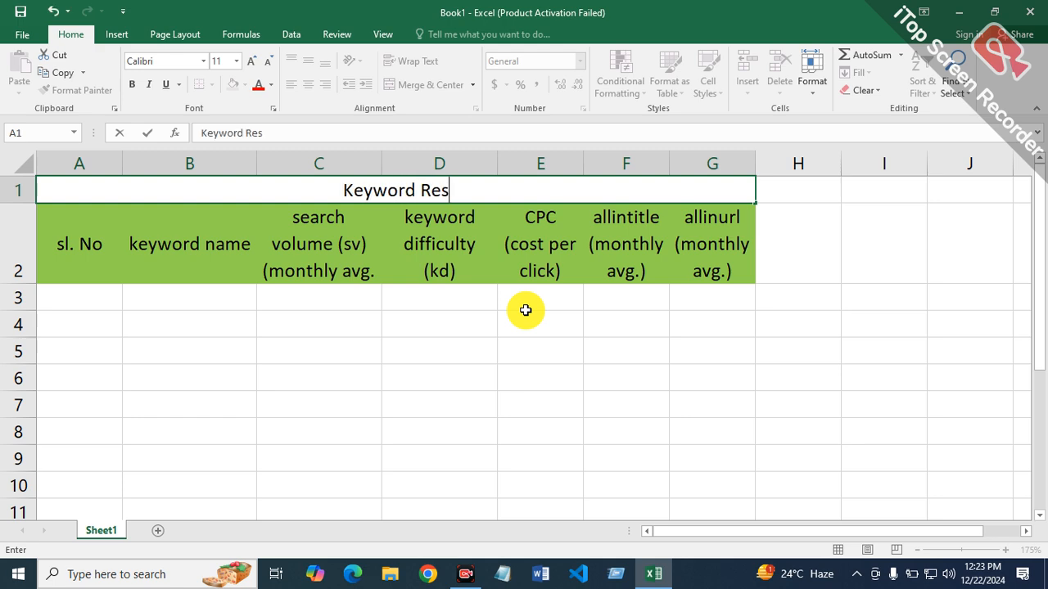
{"action": "type", "text": "earch Repor"}
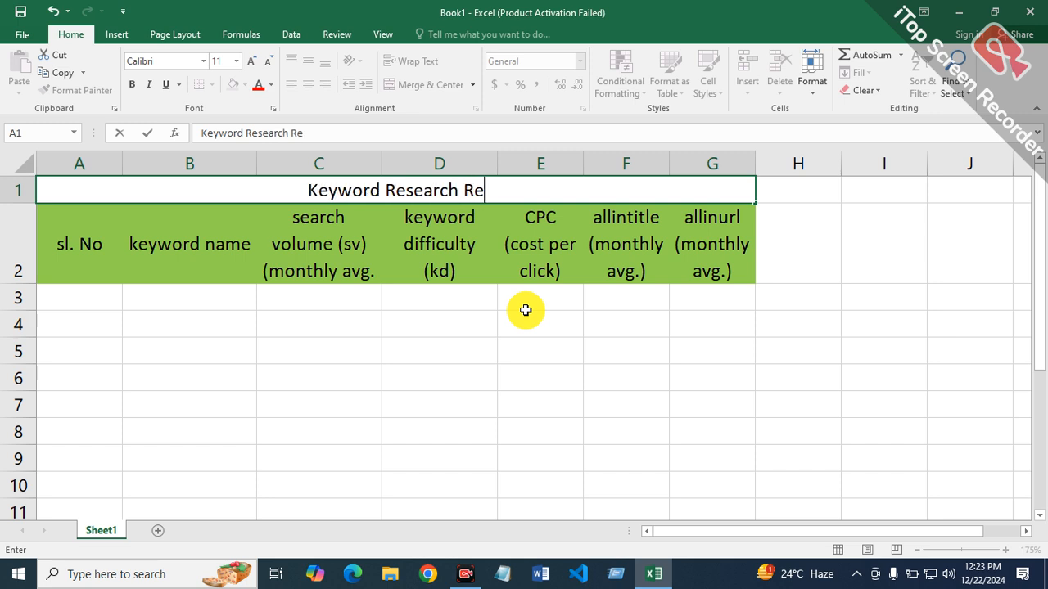
{"action": "type", "text": "o"}
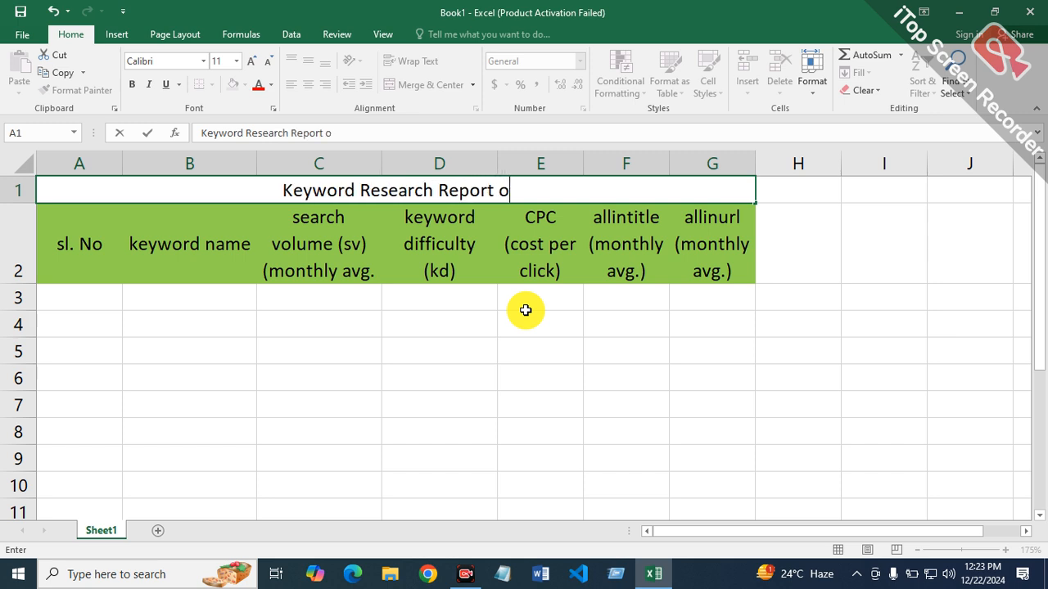
{"action": "type", "text": "n \" "}
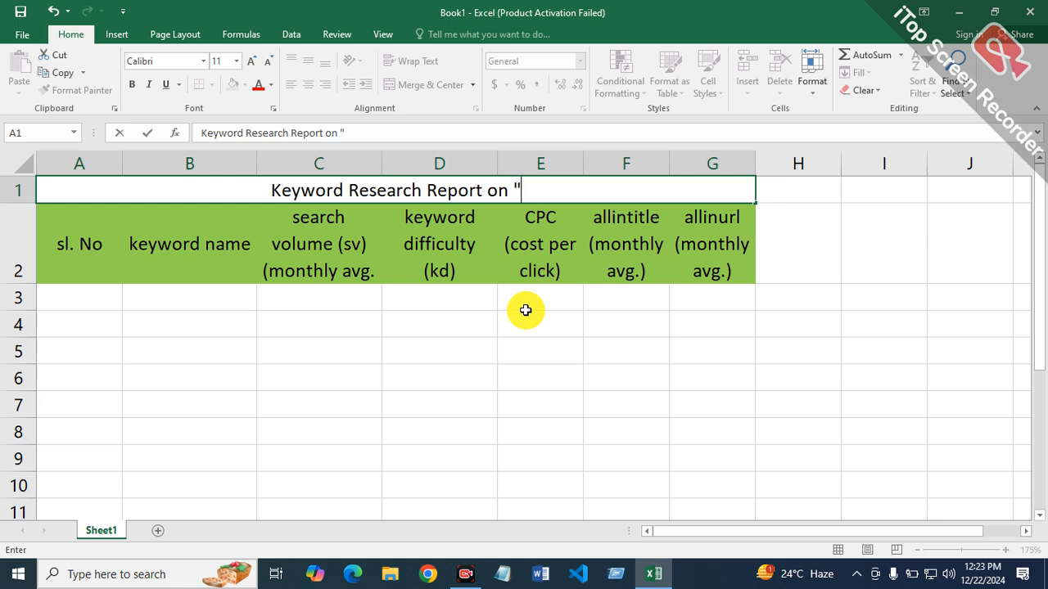
{"action": "type", "text": "Travel"}
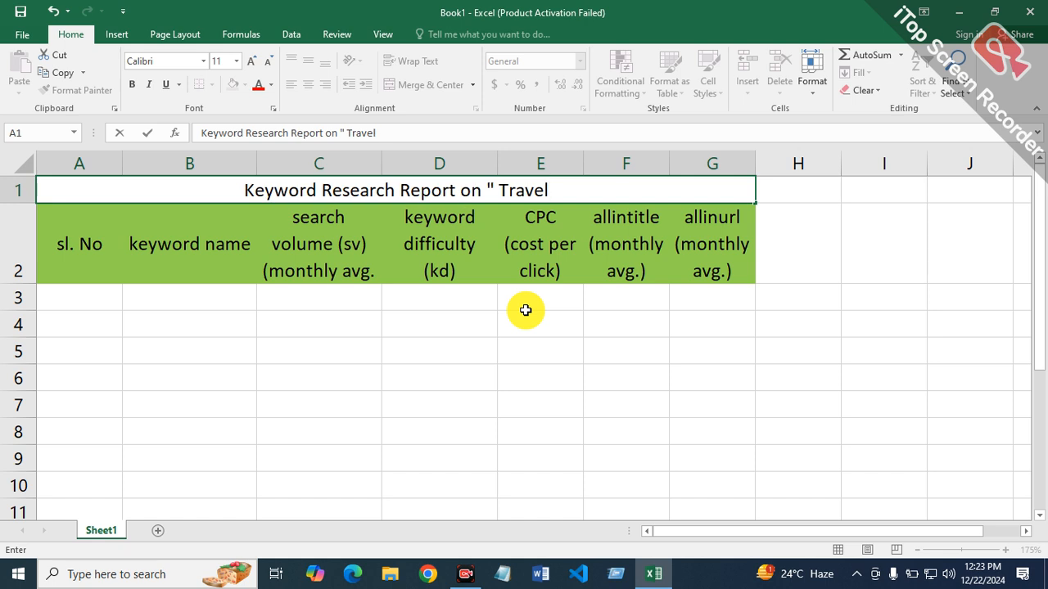
{"action": "type", "text": "\""}
Step: Add "Location: France" as a second line of the title and increase the height of row 1 to fit both lines
{"action": "key", "text": "alt+Return"}
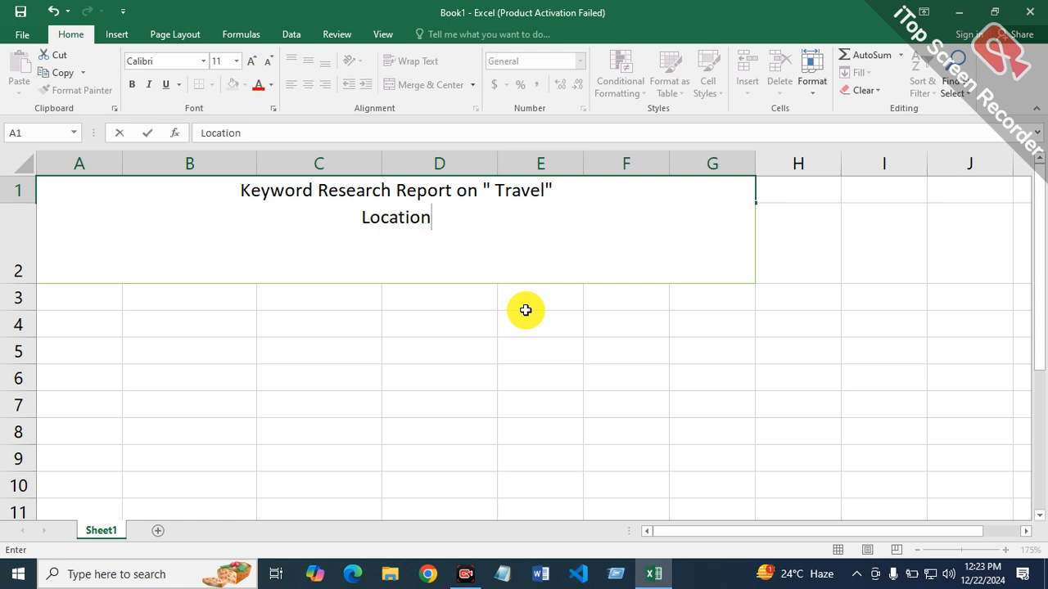
{"action": "type", "text": "Location: France"}
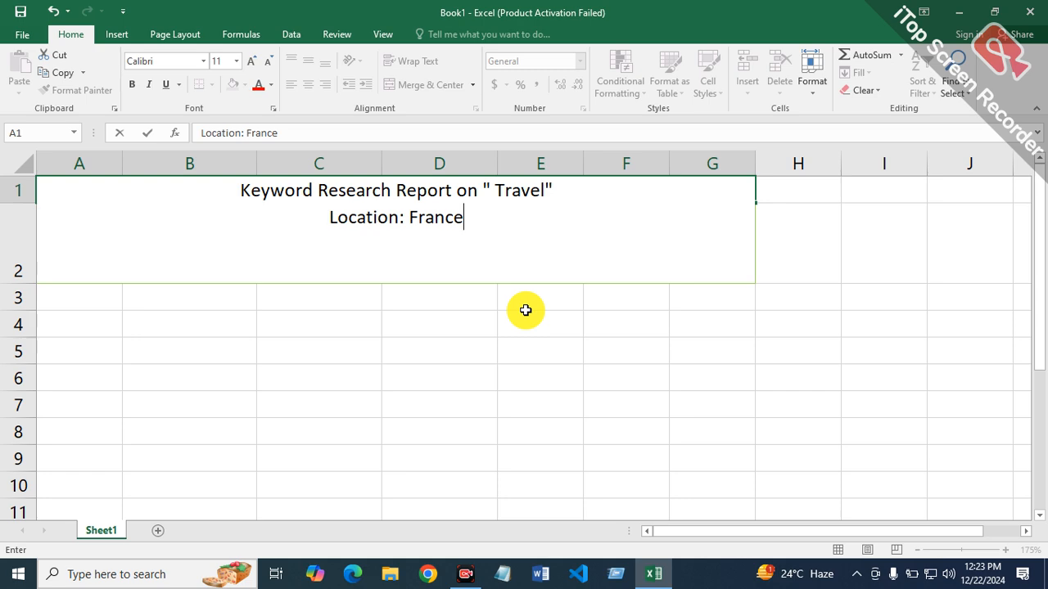
{"action": "type", "text": ")"}
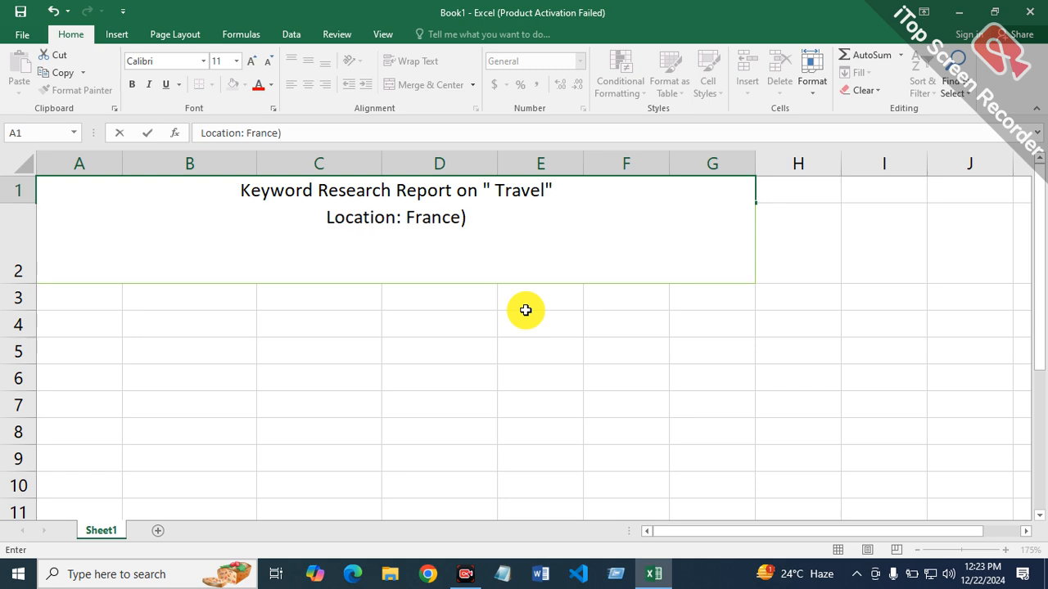
{"action": "key", "text": "BackSpace"}
{"action": "key", "text": "Return"}
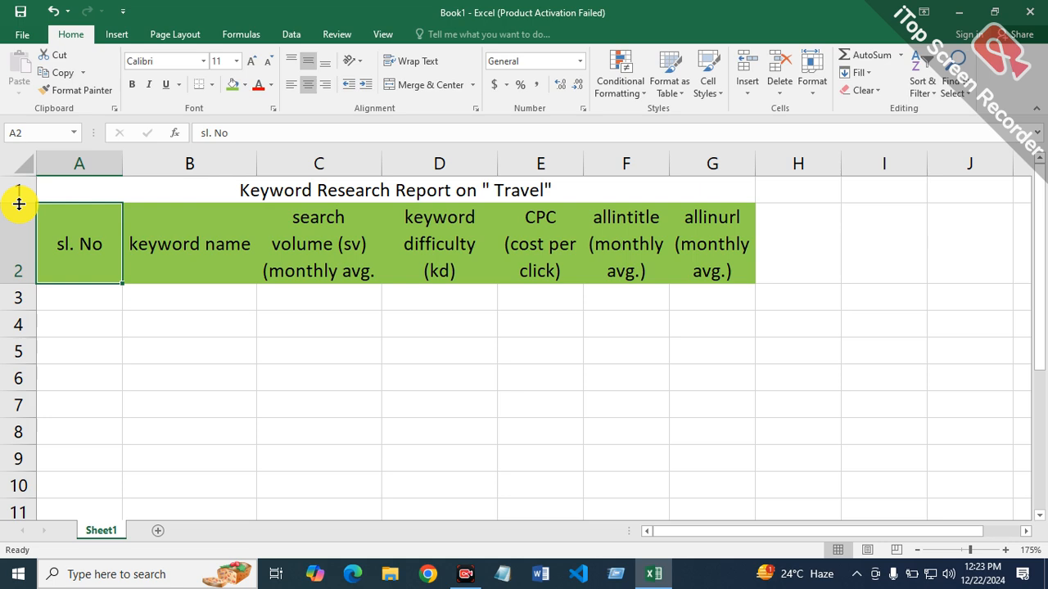
{"action": "left_click_drag", "start_coordinate": [18, 204], "coordinate": [17, 245]}
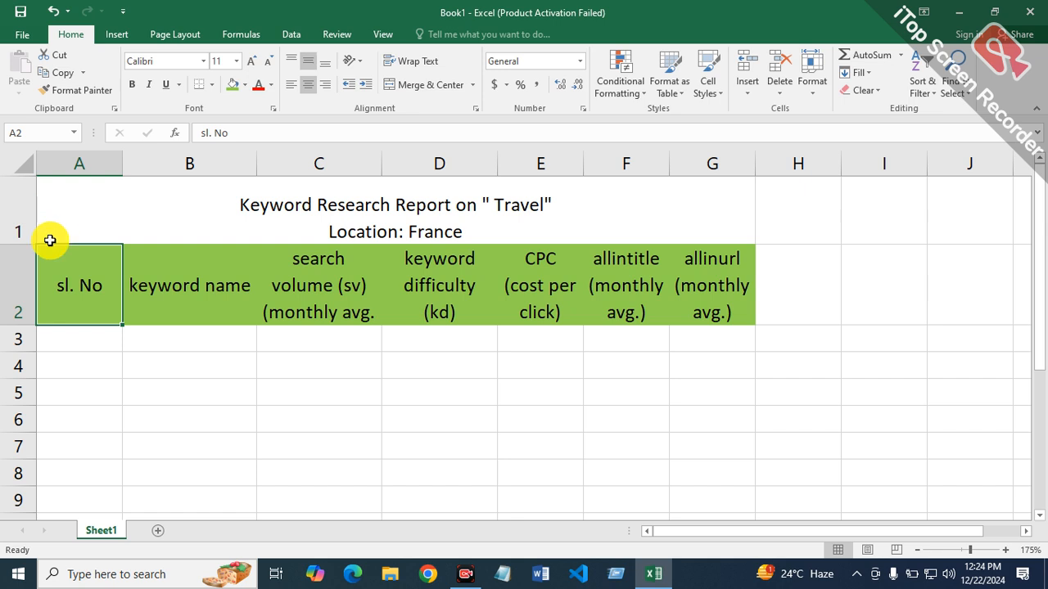
Step: Fill the merged title cell with light blue and make its text bold at font size 14
{"action": "left_click", "coordinate": [473, 216]}
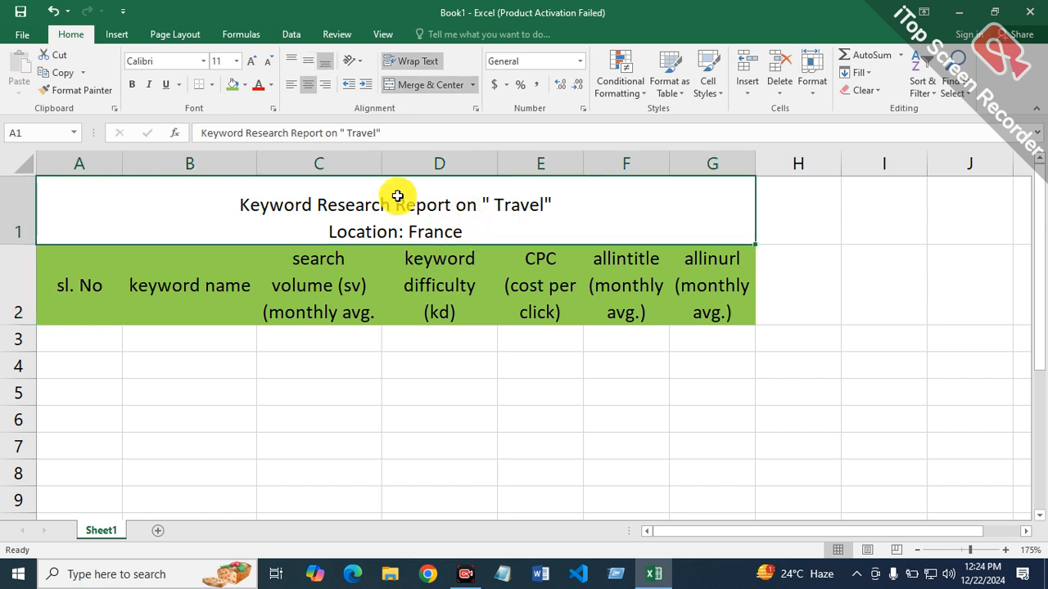
{"action": "left_click", "coordinate": [244, 84]}
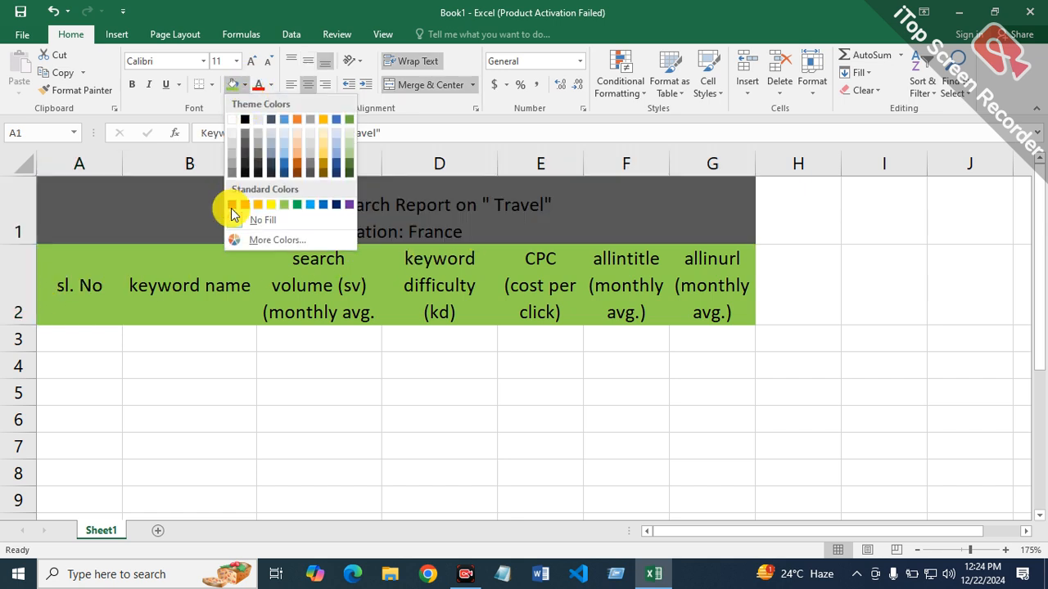
{"action": "left_click", "coordinate": [312, 204]}
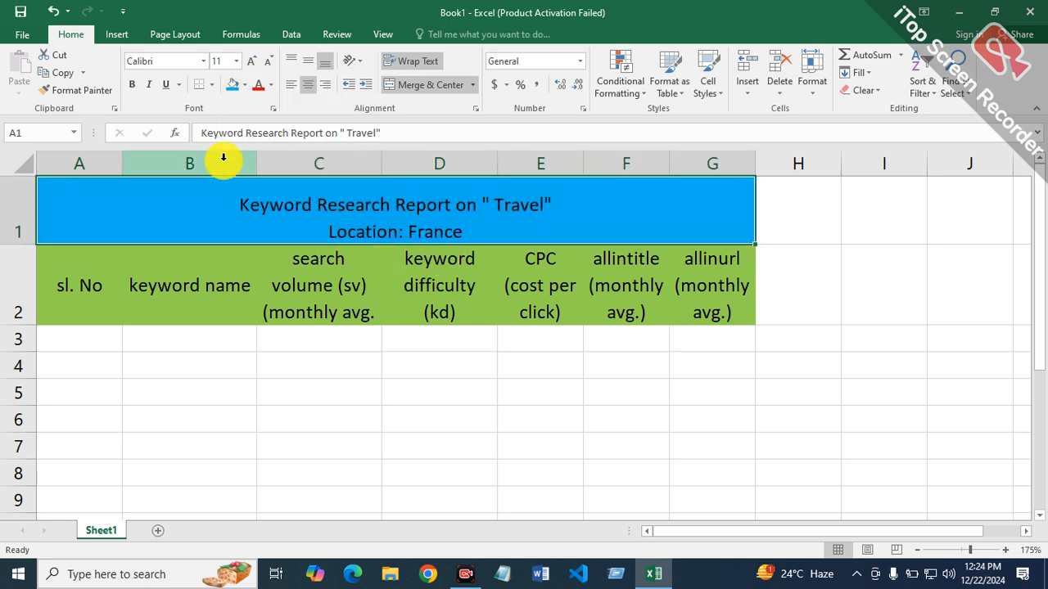
{"action": "left_click", "coordinate": [133, 85]}
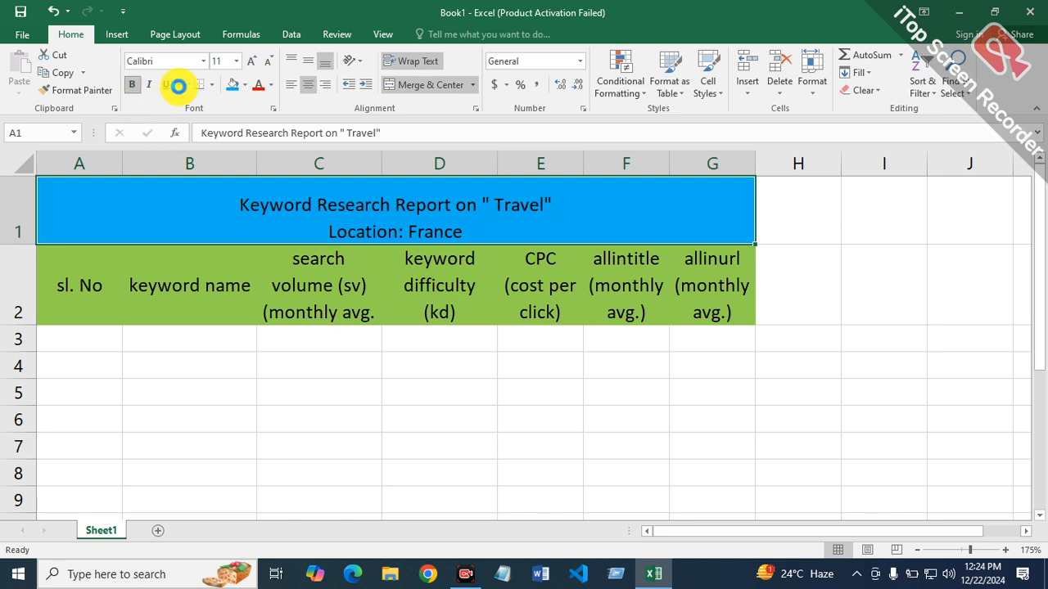
{"action": "left_click", "coordinate": [252, 60]}
{"action": "left_click", "coordinate": [253, 60]}
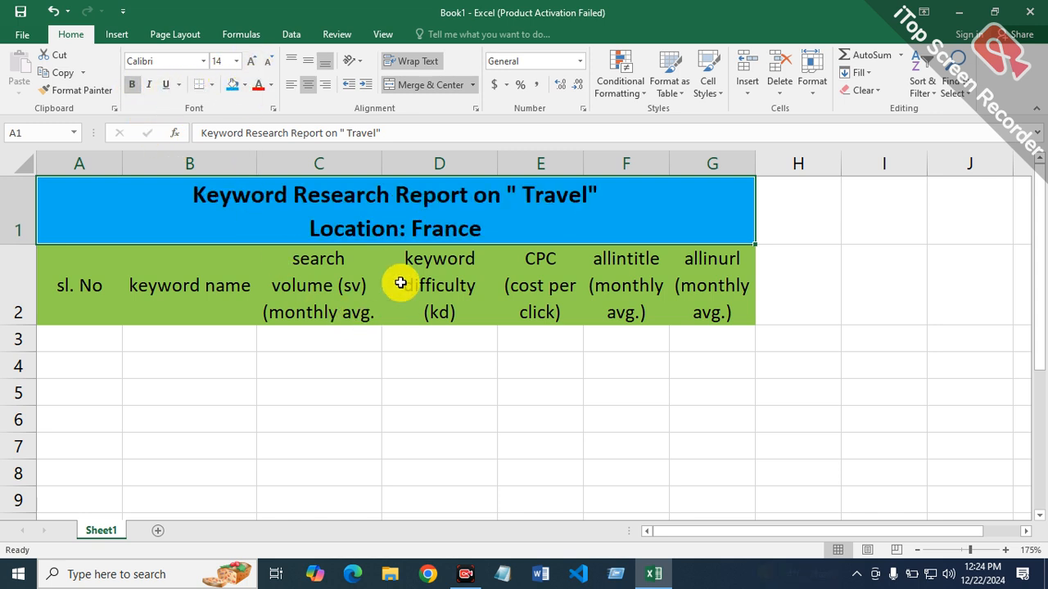
Step: Make the column headers in A2:G2 bold
{"action": "left_click", "coordinate": [103, 288]}
{"action": "left_click_drag", "start_coordinate": [127, 288], "coordinate": [720, 270]}
{"action": "left_click", "coordinate": [134, 85]}
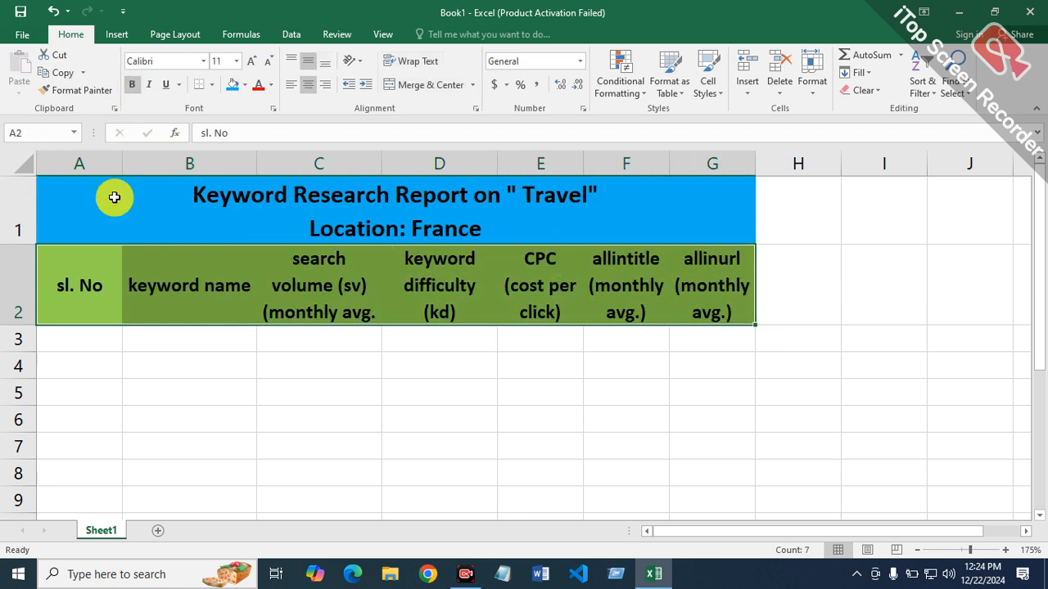
Step: Switch to Chrome using the fourth listed user profile and open the Gmail sign-in page
{"action": "left_click", "coordinate": [76, 363]}
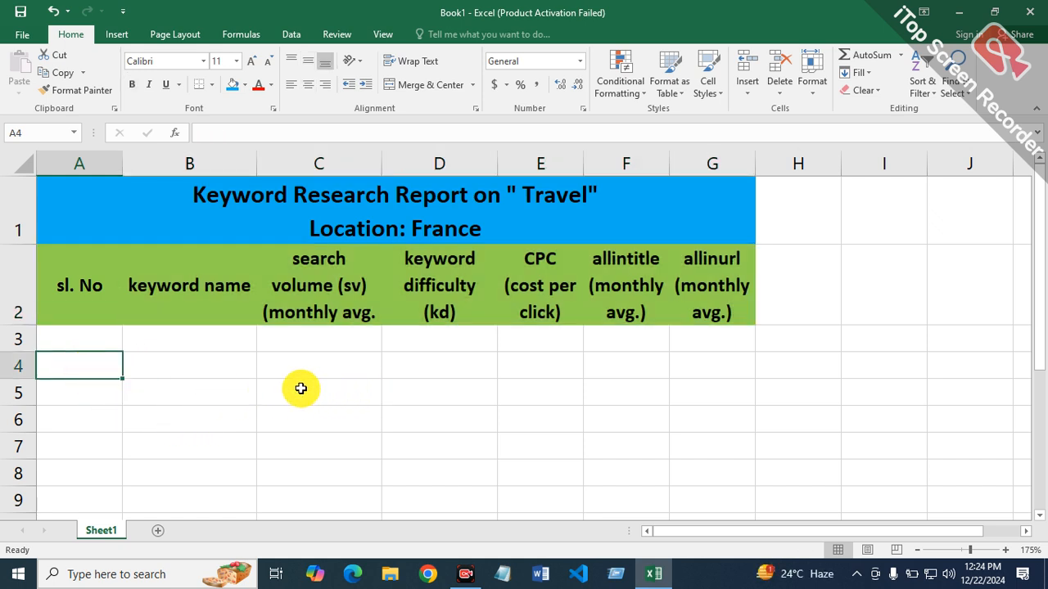
{"action": "left_click", "coordinate": [185, 339]}
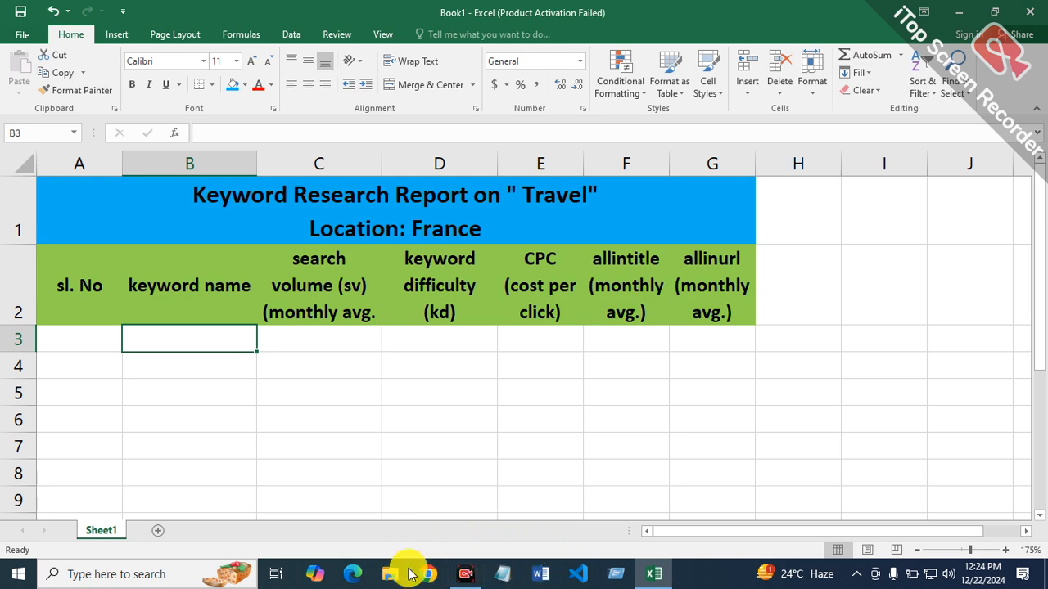
{"action": "left_click", "coordinate": [434, 574]}
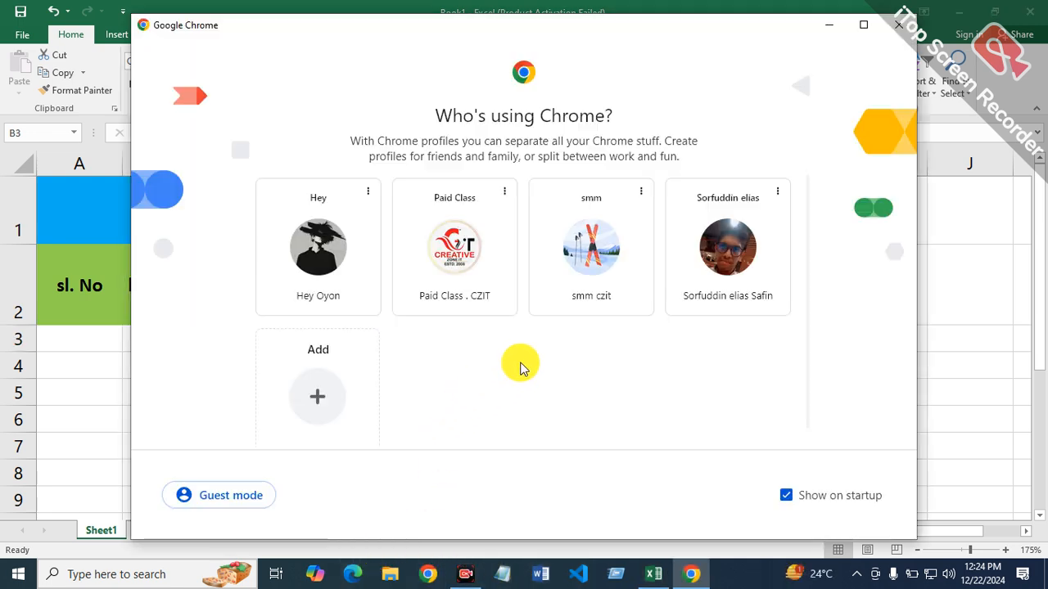
{"action": "left_click", "coordinate": [754, 233]}
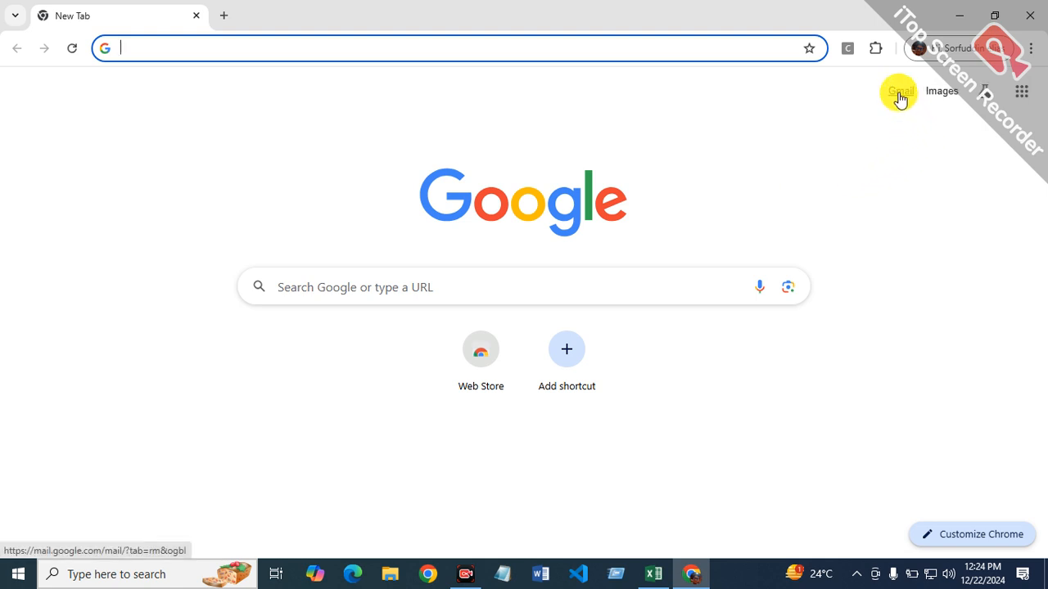
{"action": "left_click", "coordinate": [900, 99]}
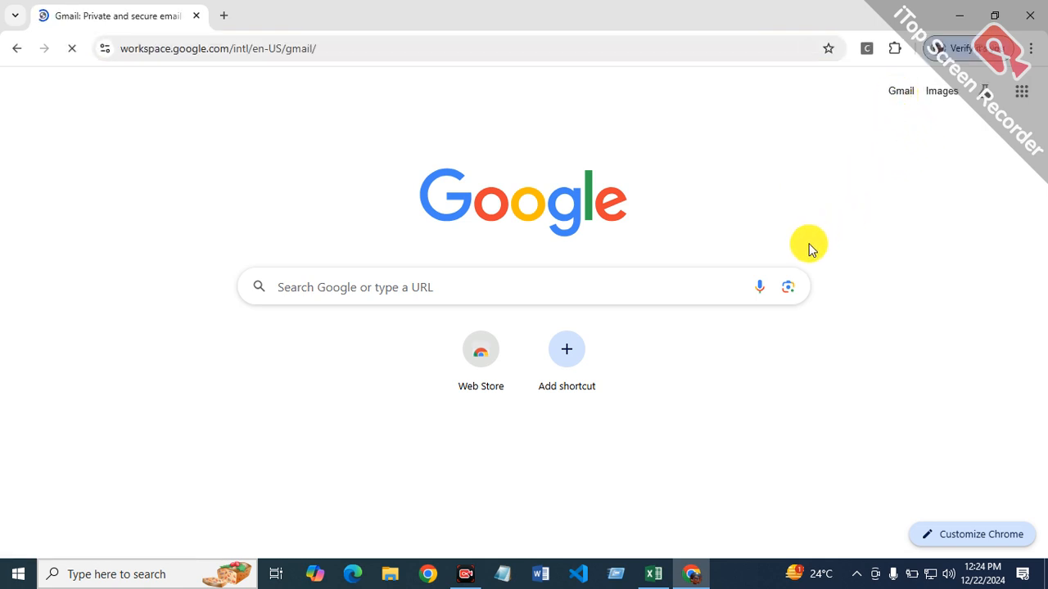
{"action": "left_click", "coordinate": [812, 97]}
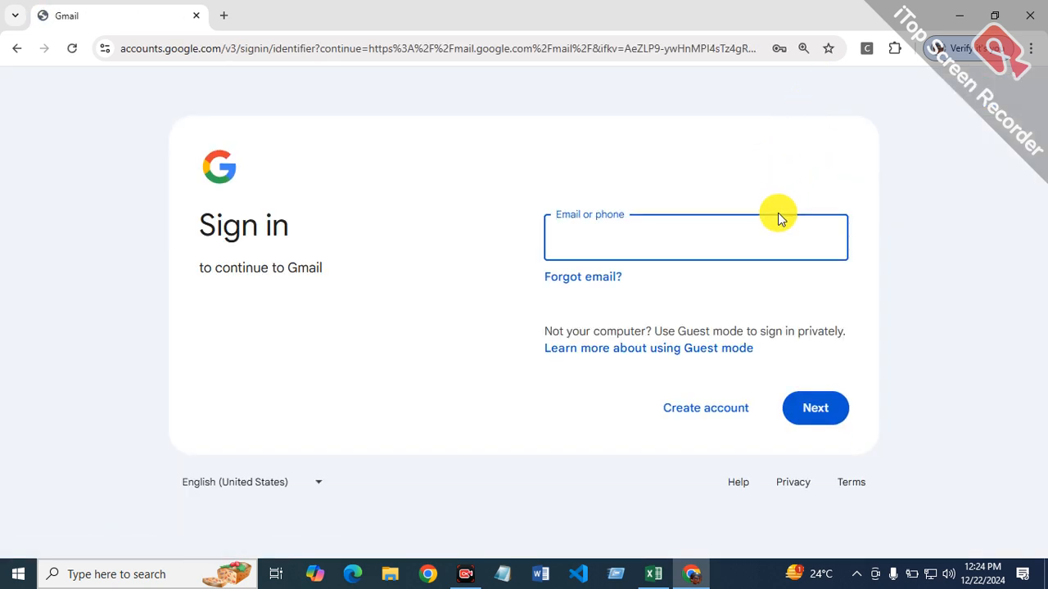
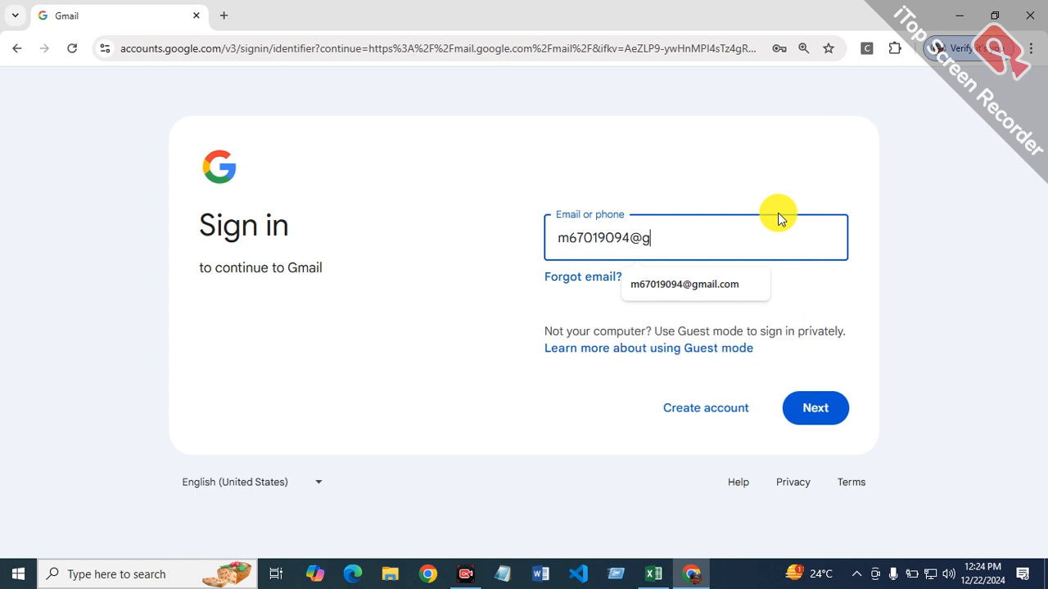
Step: Sign in to Gmail with the account's e-mail address and password, staying in the current Chrome profile
{"action": "key", "text": "Return"}
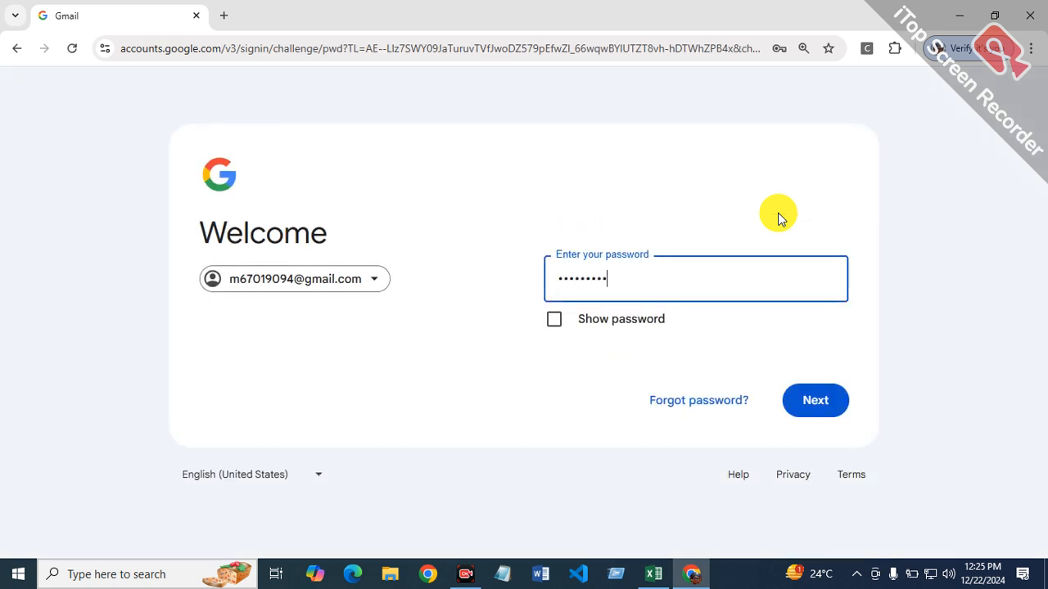
{"action": "type", "text": "•"}
{"action": "key", "text": "Return"}
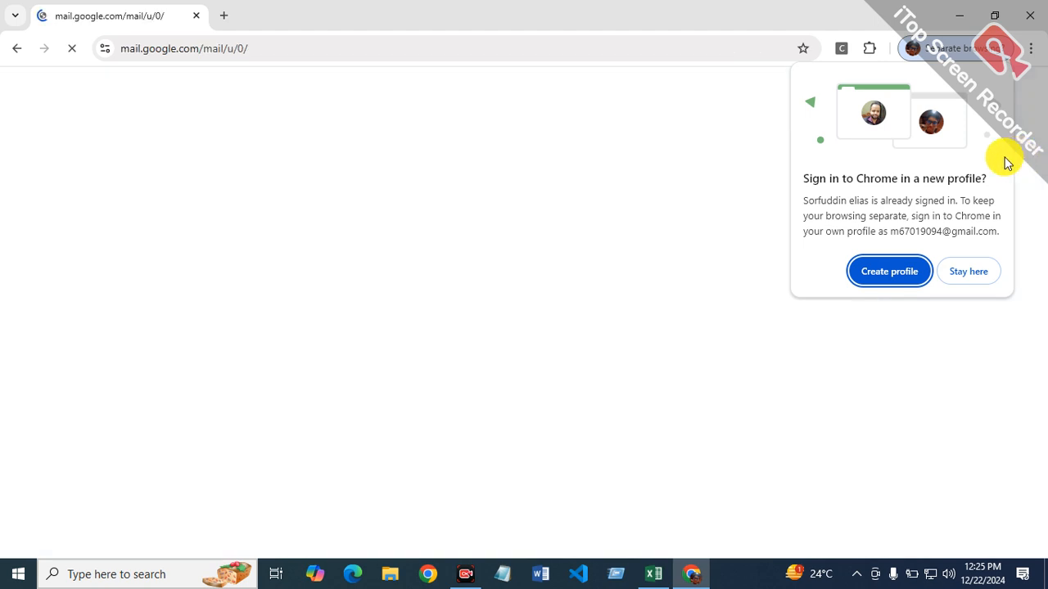
{"action": "left_click", "coordinate": [987, 273]}
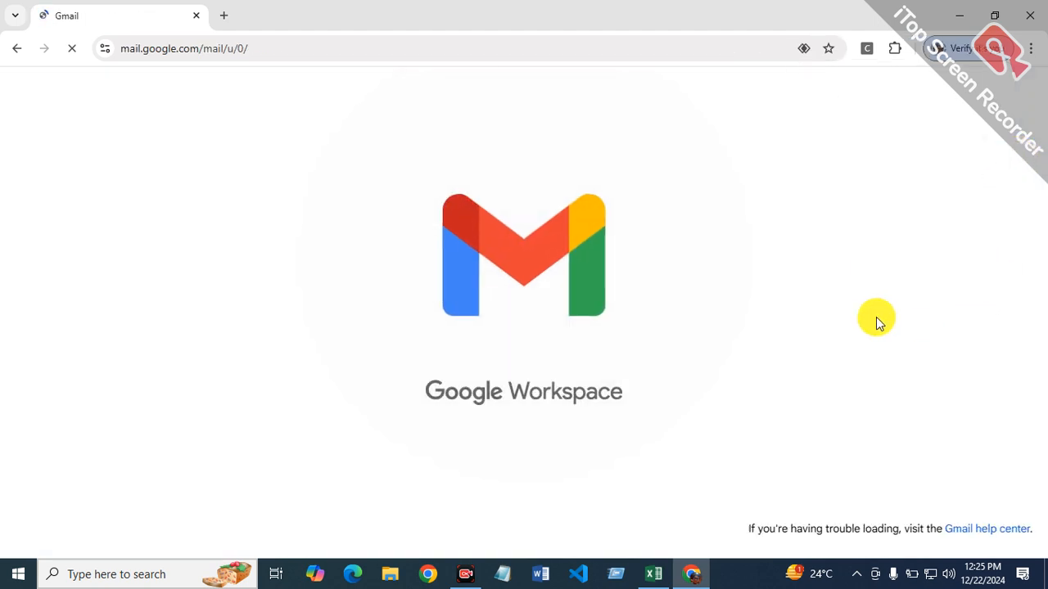
Step: Search for "ahref" in a new browser tab, open the Ahrefs Free Keyword Generator and dismiss its promotional banner
{"action": "left_click", "coordinate": [219, 18]}
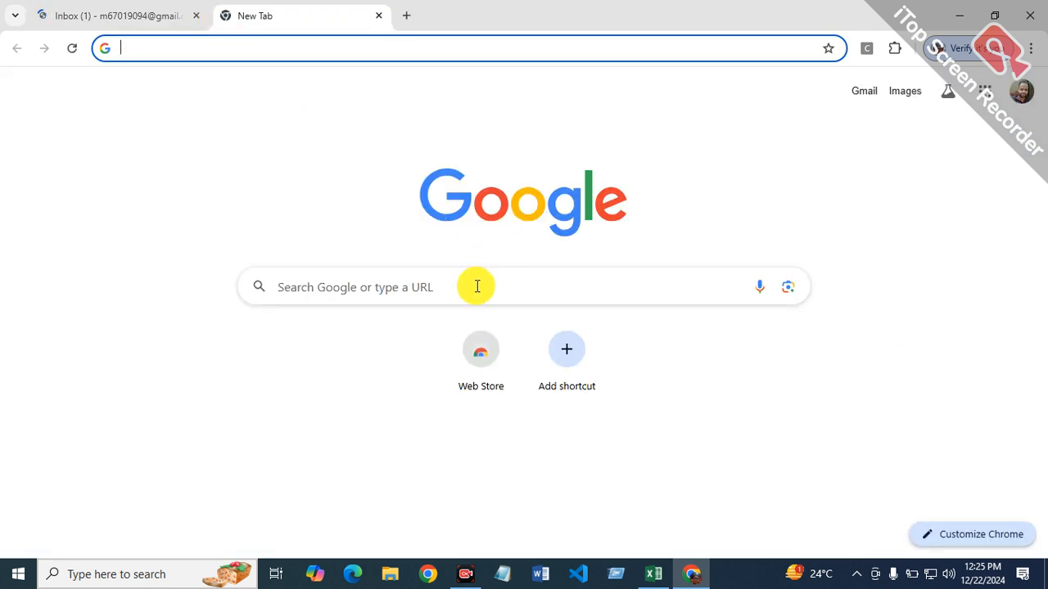
{"action": "left_click", "coordinate": [476, 286]}
{"action": "type", "text": "ahref"}
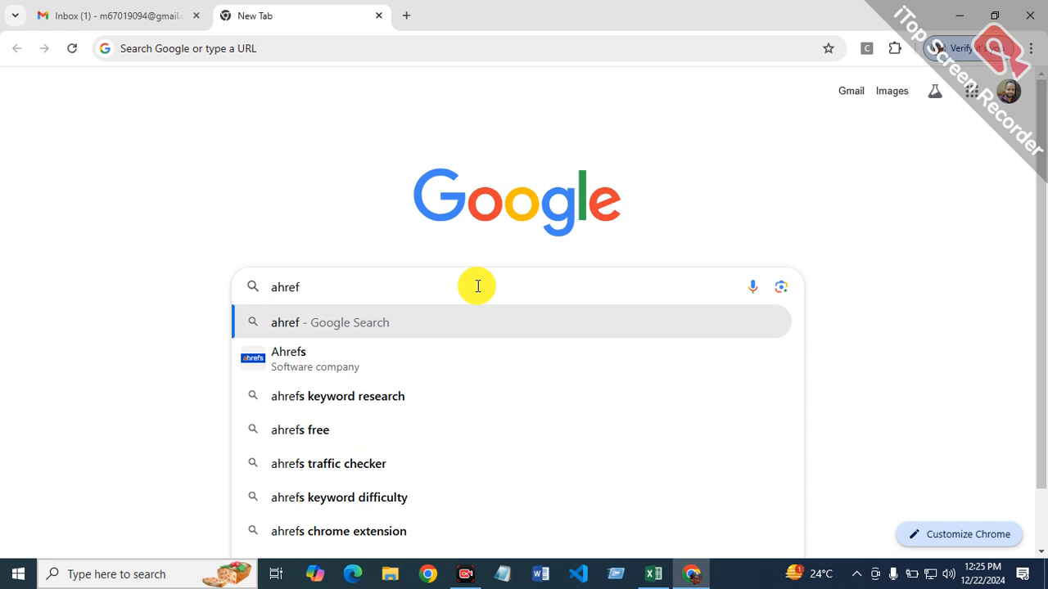
{"action": "key", "text": "Return"}
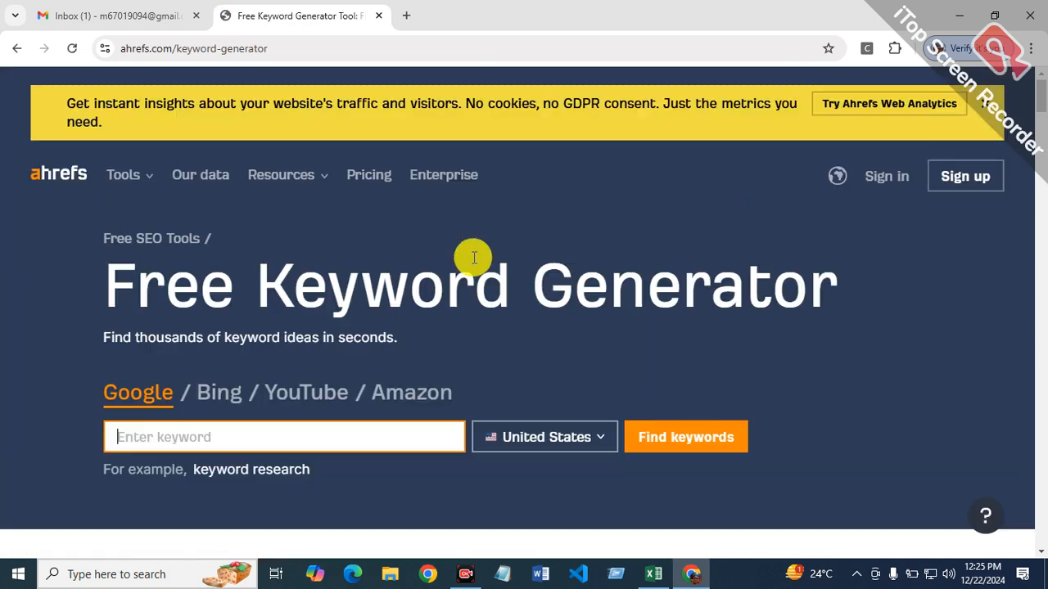
{"action": "left_click", "coordinate": [987, 106]}
{"action": "scroll", "coordinate": [655, 274], "scroll_direction": "down", "scroll_amount": 1}
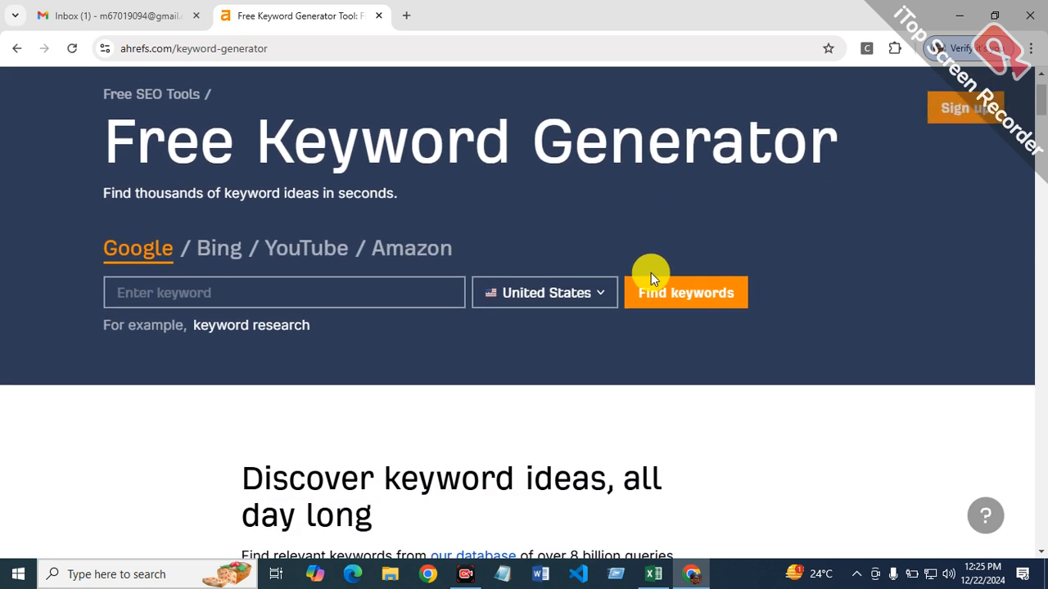
Step: Find Google keyword ideas for "travel" with the country set to France
{"action": "left_click", "coordinate": [385, 286]}
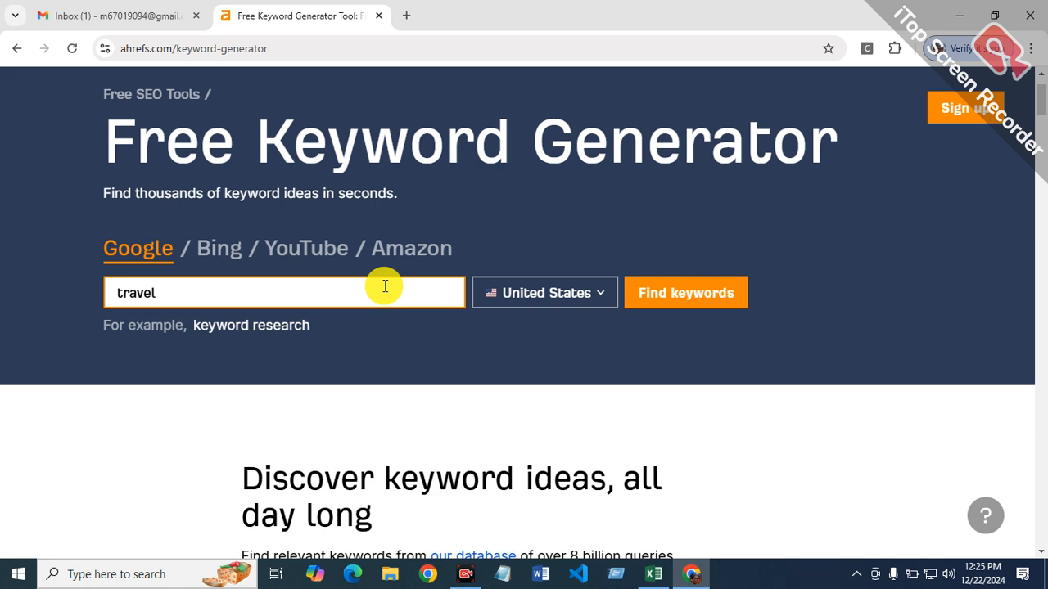
{"action": "left_click", "coordinate": [595, 299]}
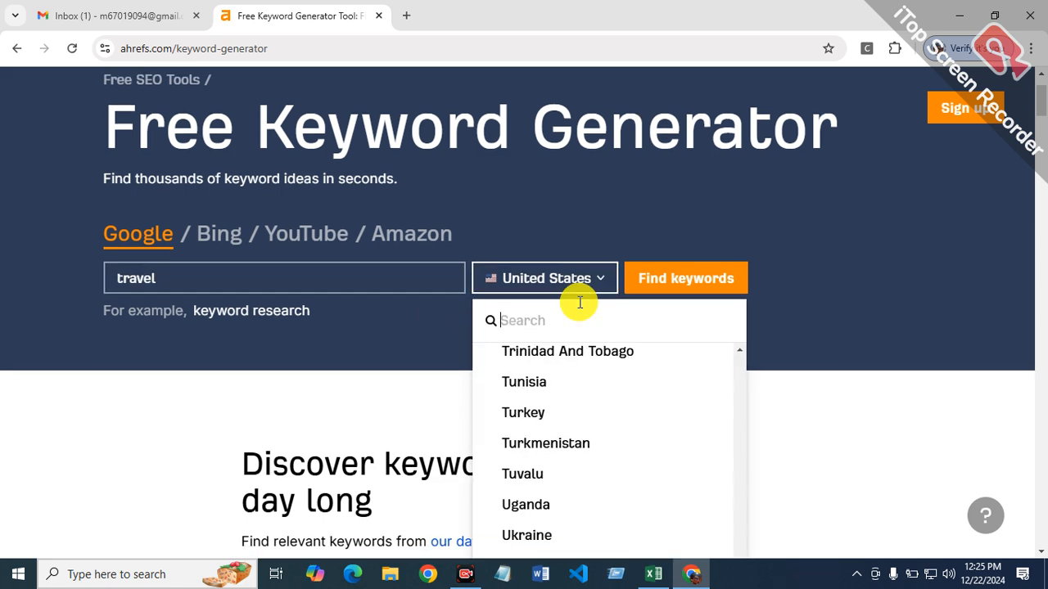
{"action": "scroll", "coordinate": [578, 300], "scroll_direction": "down", "scroll_amount": 1}
{"action": "scroll", "coordinate": [554, 352], "scroll_direction": "up", "scroll_amount": 2}
{"action": "scroll", "coordinate": [555, 352], "scroll_direction": "up", "scroll_amount": 20}
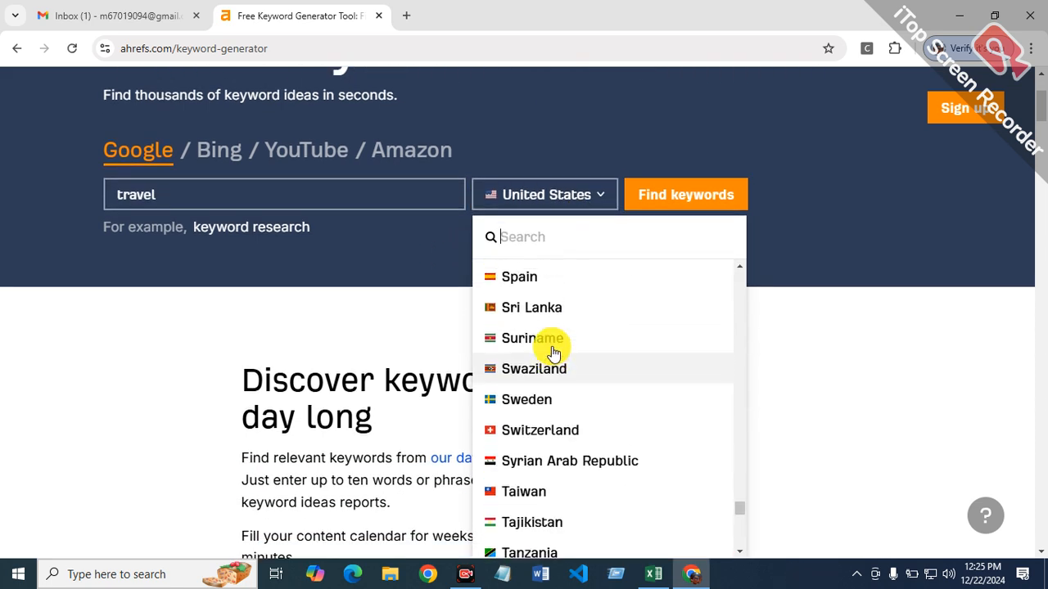
{"action": "scroll", "coordinate": [553, 351], "scroll_direction": "up", "scroll_amount": 20}
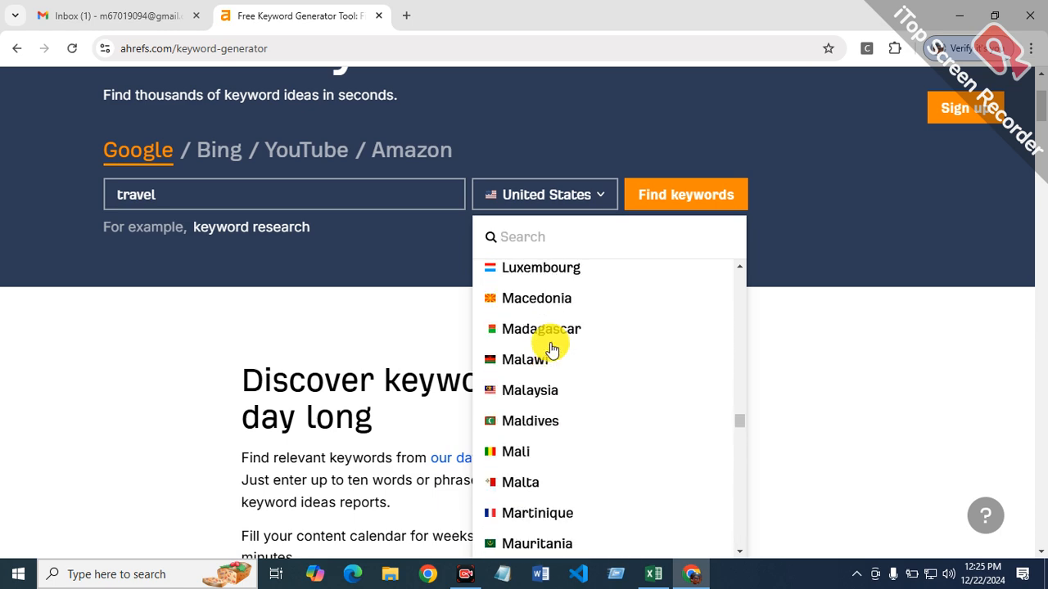
{"action": "scroll", "coordinate": [553, 348], "scroll_direction": "up", "scroll_amount": 10}
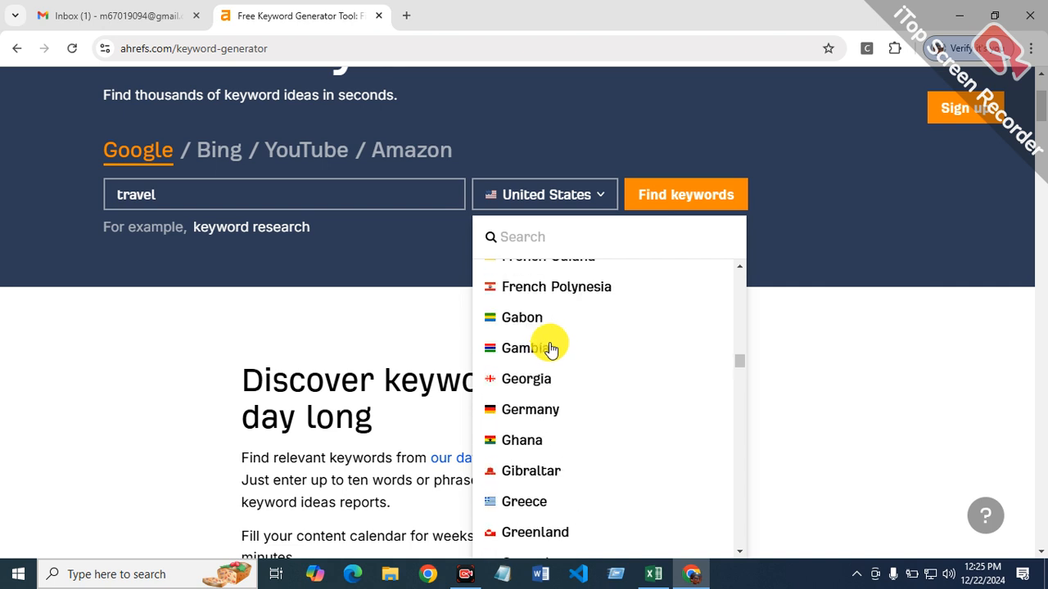
{"action": "scroll", "coordinate": [551, 348], "scroll_direction": "down", "scroll_amount": 1}
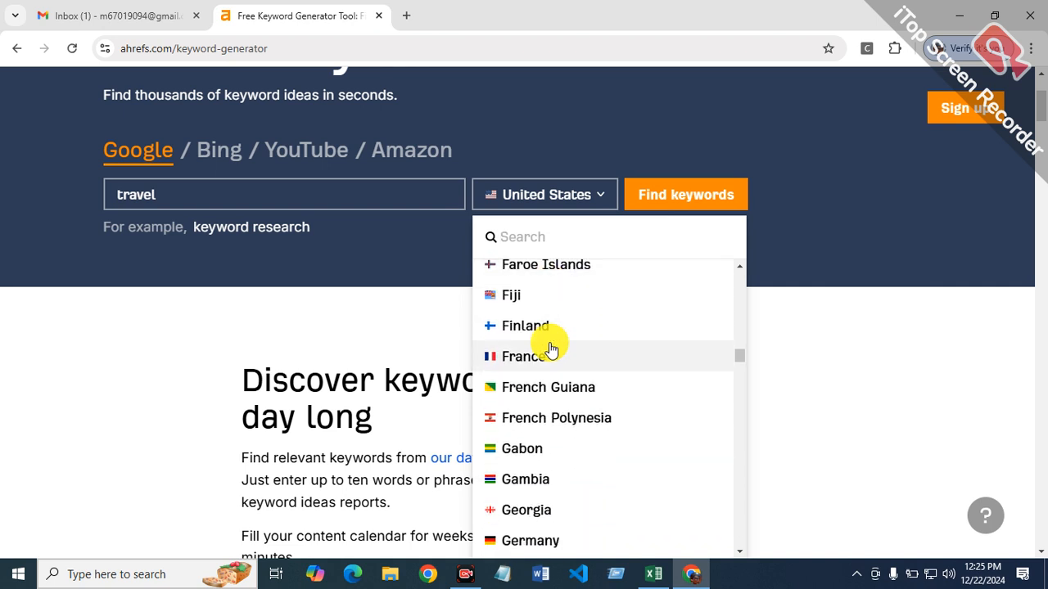
{"action": "left_click", "coordinate": [528, 360]}
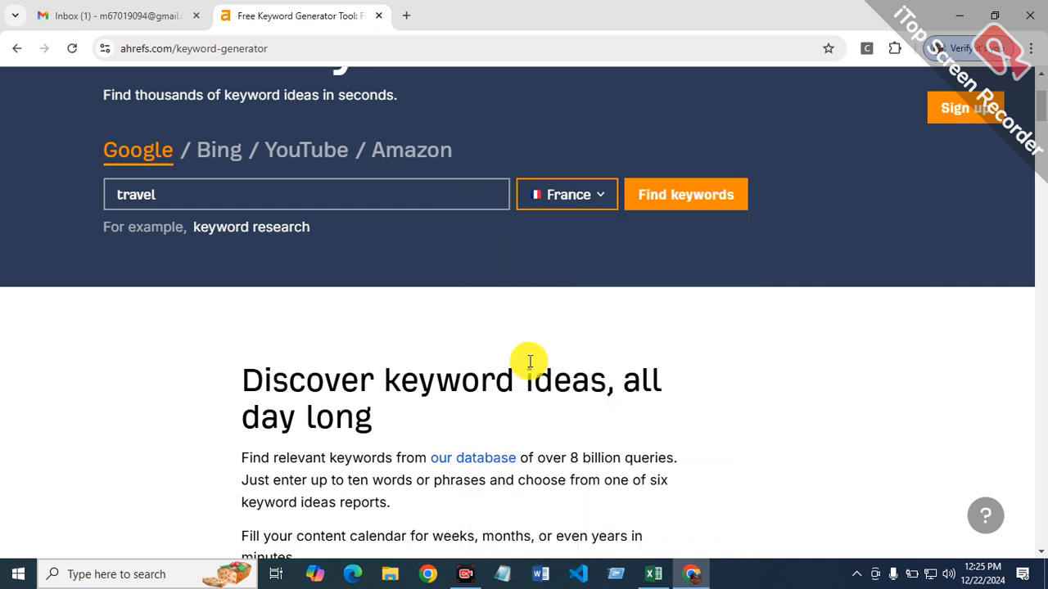
{"action": "left_click", "coordinate": [720, 201]}
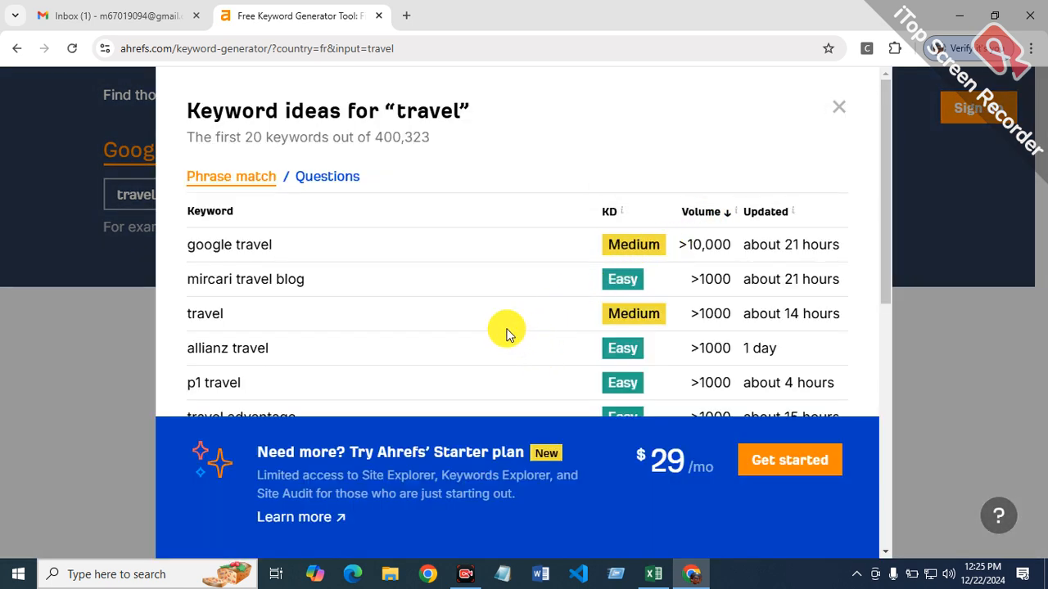
Step: Copy the keyword "google travel" from the keyword ideas list and paste it into cell B3 of the Excel report
{"action": "scroll", "coordinate": [506, 331], "scroll_direction": "down", "scroll_amount": 2}
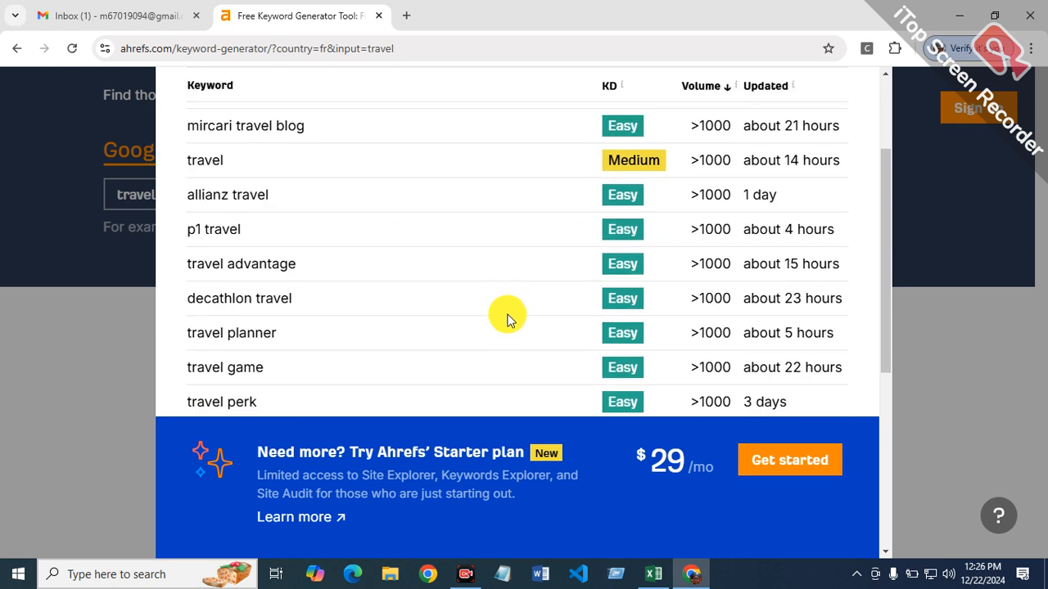
{"action": "scroll", "coordinate": [506, 332], "scroll_direction": "up", "scroll_amount": 1}
{"action": "scroll", "coordinate": [666, 245], "scroll_direction": "down", "scroll_amount": 3}
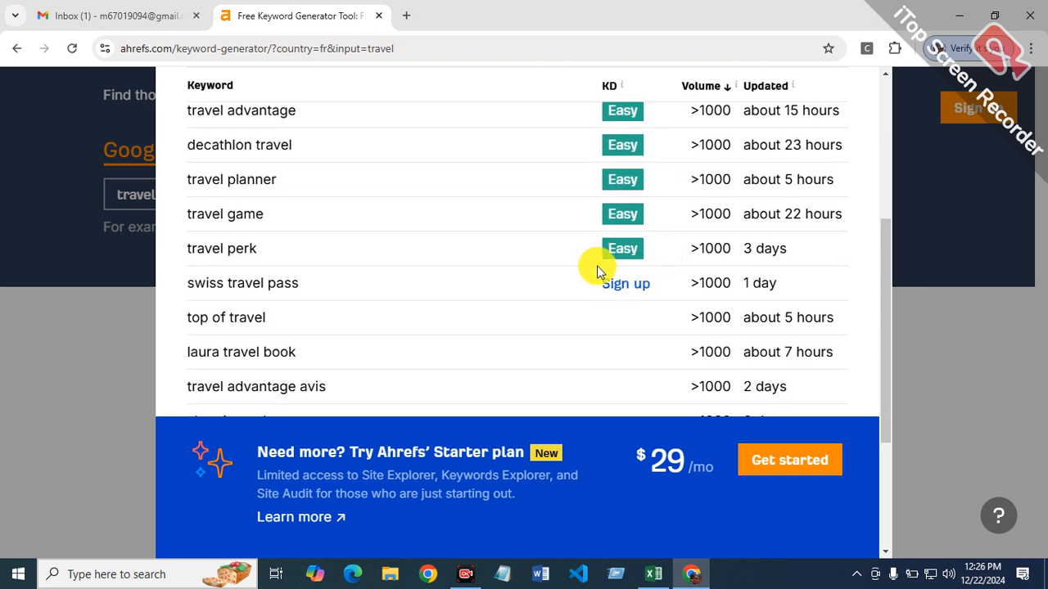
{"action": "scroll", "coordinate": [596, 270], "scroll_direction": "up", "scroll_amount": 3}
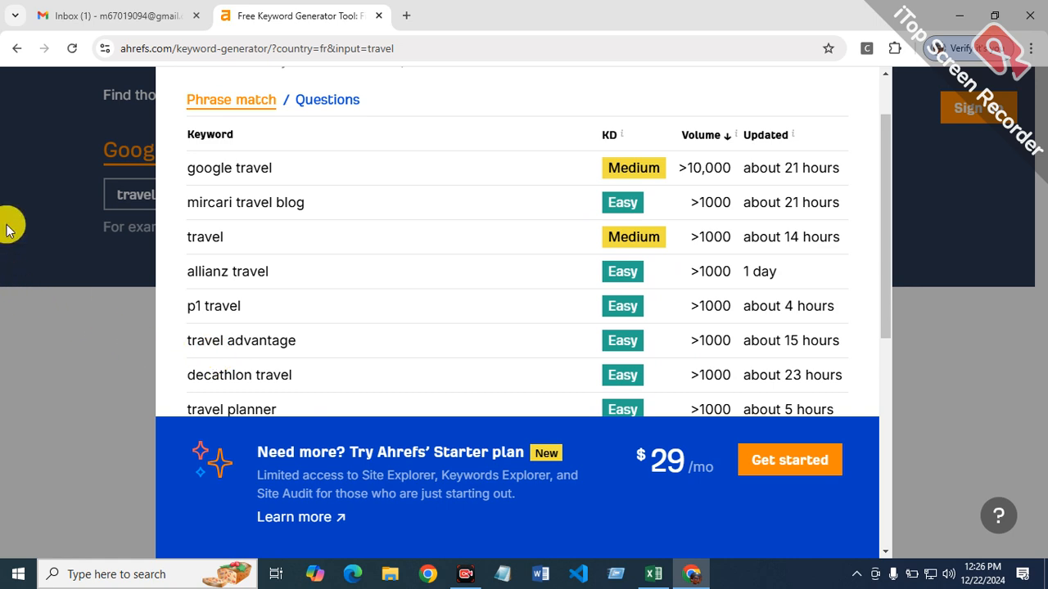
{"action": "left_click_drag", "start_coordinate": [190, 167], "coordinate": [276, 177]}
{"action": "key", "text": "super+c"}
{"action": "right_click", "coordinate": [222, 168]}
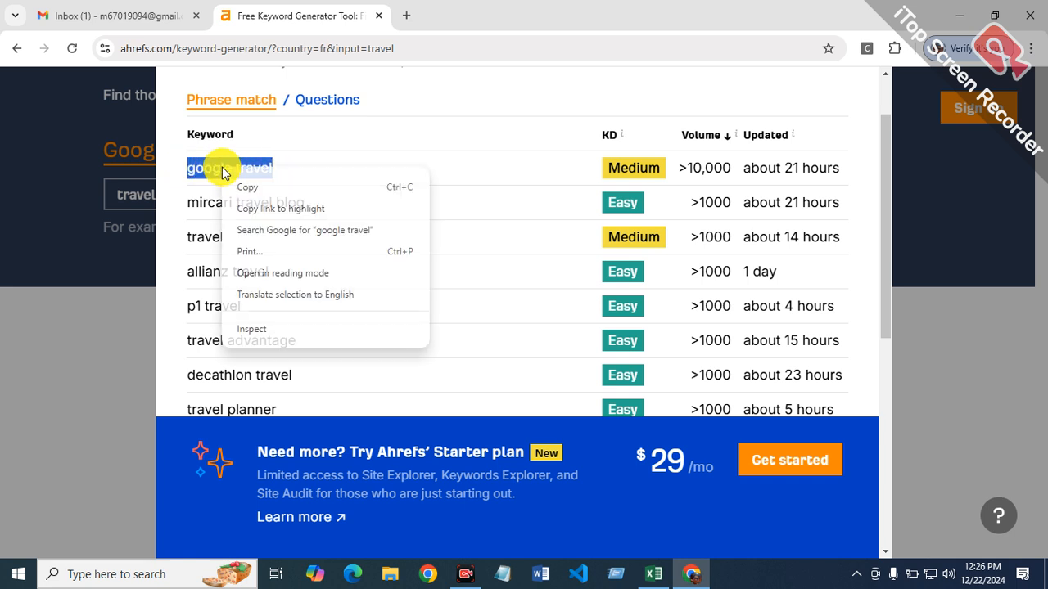
{"action": "left_click", "coordinate": [250, 187]}
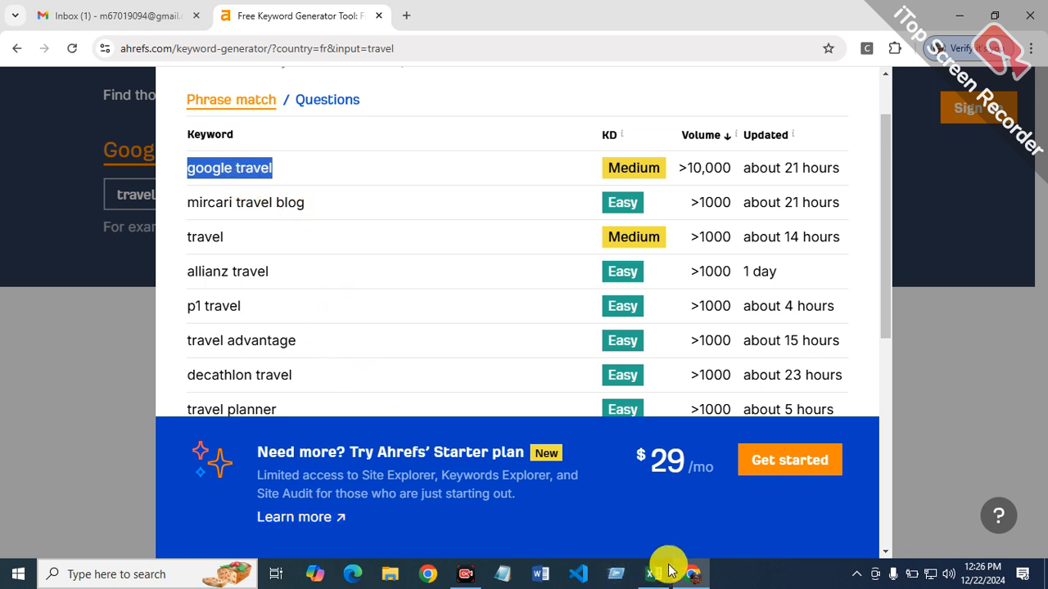
{"action": "mouse_move", "coordinate": [657, 564]}
{"action": "left_click", "coordinate": [662, 523]}
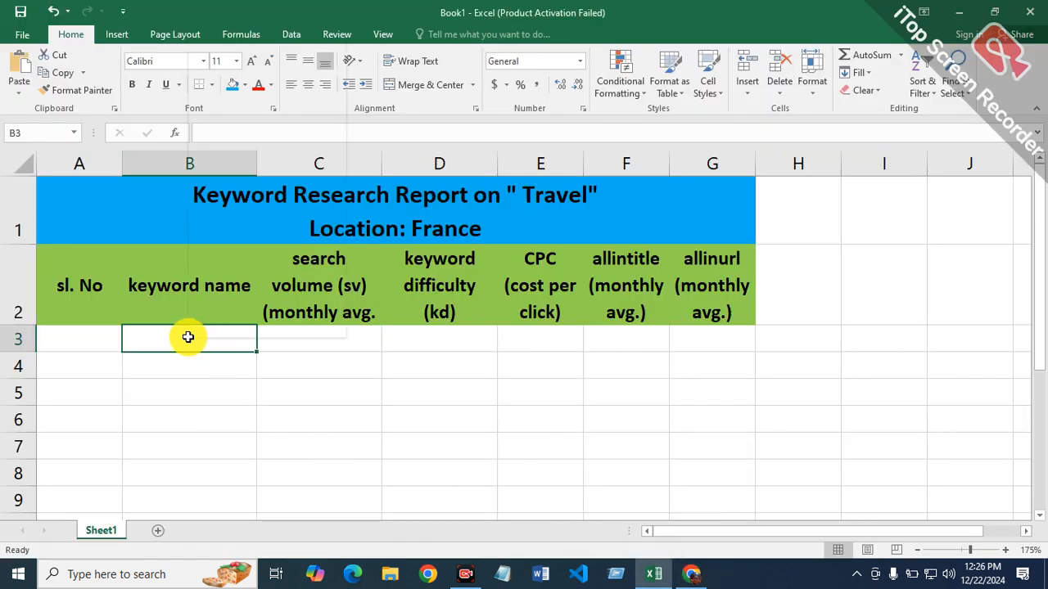
{"action": "right_click", "coordinate": [188, 338]}
{"action": "left_click", "coordinate": [241, 86]}
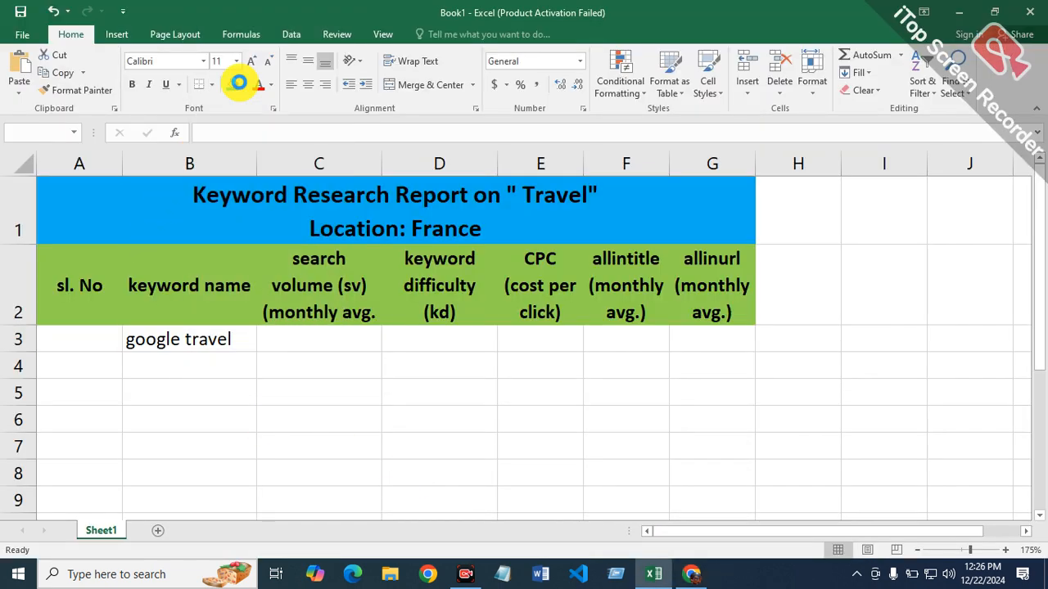
Step: Check the search volume of "google travel" in Chrome and enter 10000 in cell C3 of the Excel report
{"action": "left_click", "coordinate": [324, 343]}
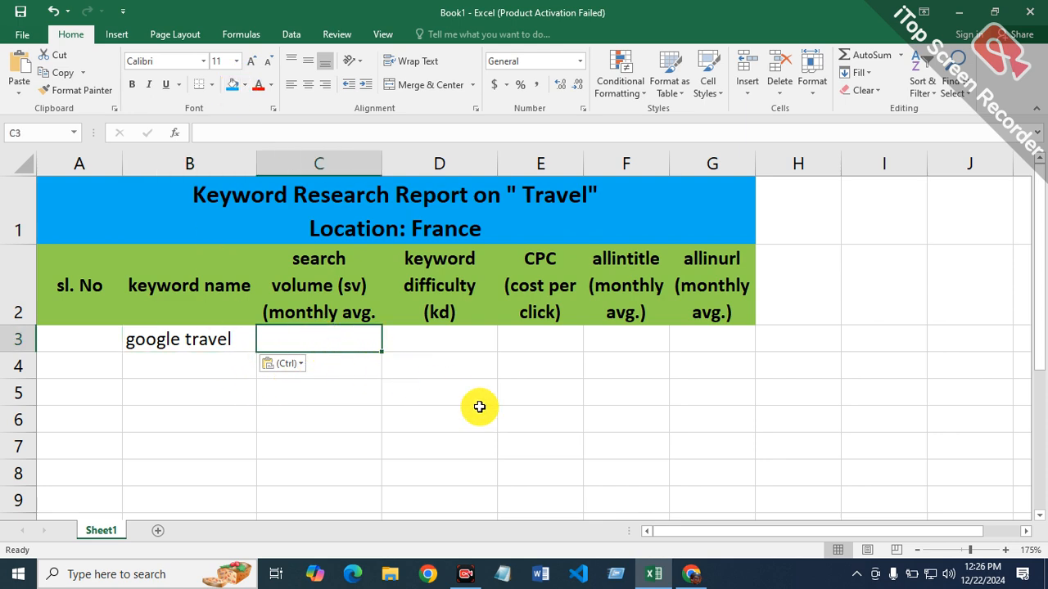
{"action": "left_click", "coordinate": [692, 574]}
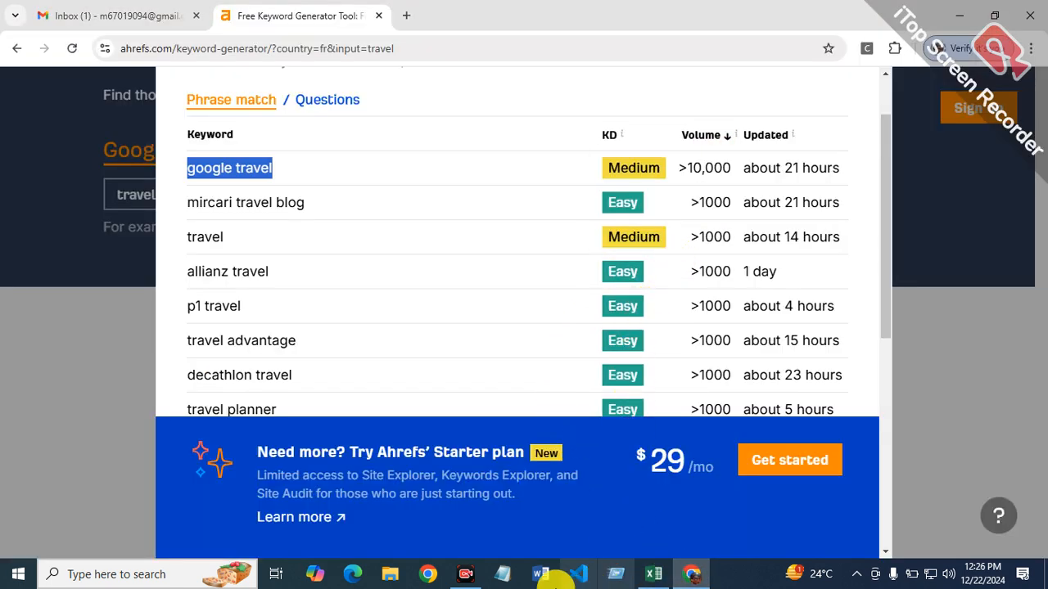
{"action": "left_click", "coordinate": [654, 574]}
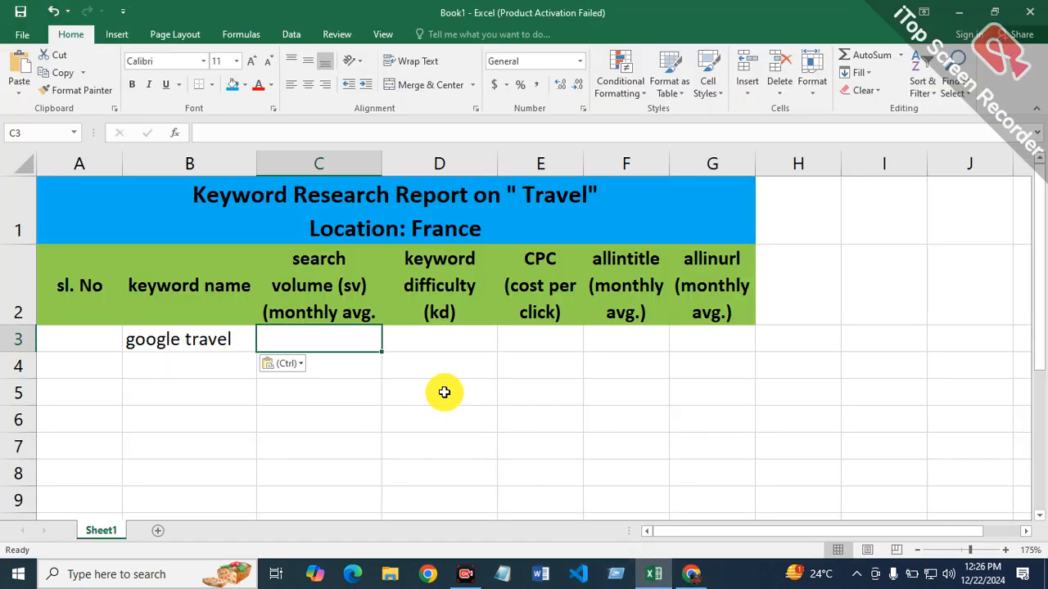
{"action": "type", "text": "1"}
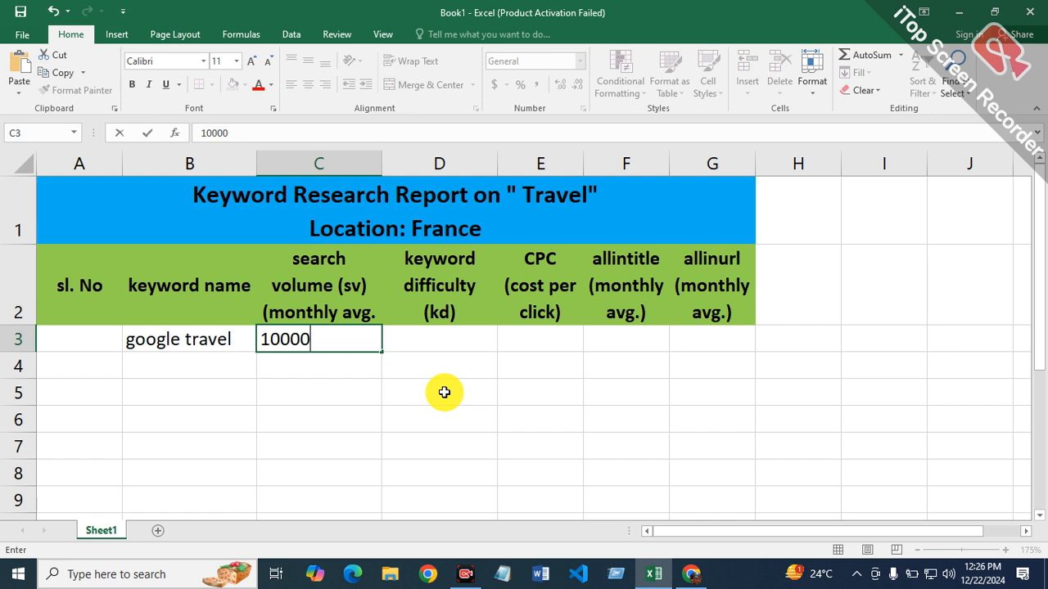
{"action": "type", "text": "0000"}
{"action": "left_click", "coordinate": [460, 344]}
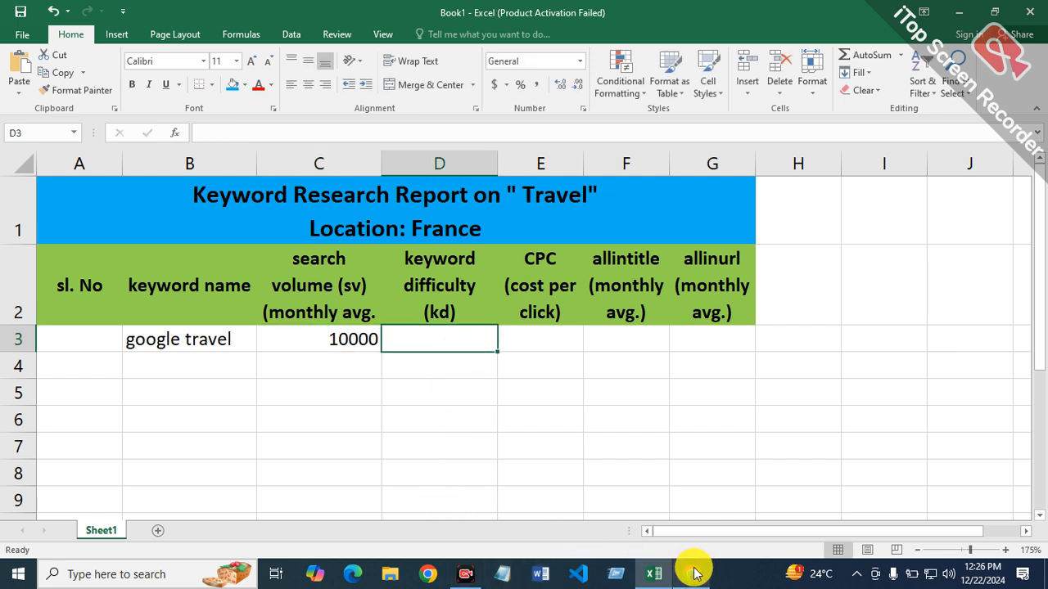
Step: Check the keyword difficulty of "google travel" in Chrome and enter 20 in cell D3 of the Excel report
{"action": "mouse_move", "coordinate": [692, 571]}
{"action": "left_click", "coordinate": [679, 498]}
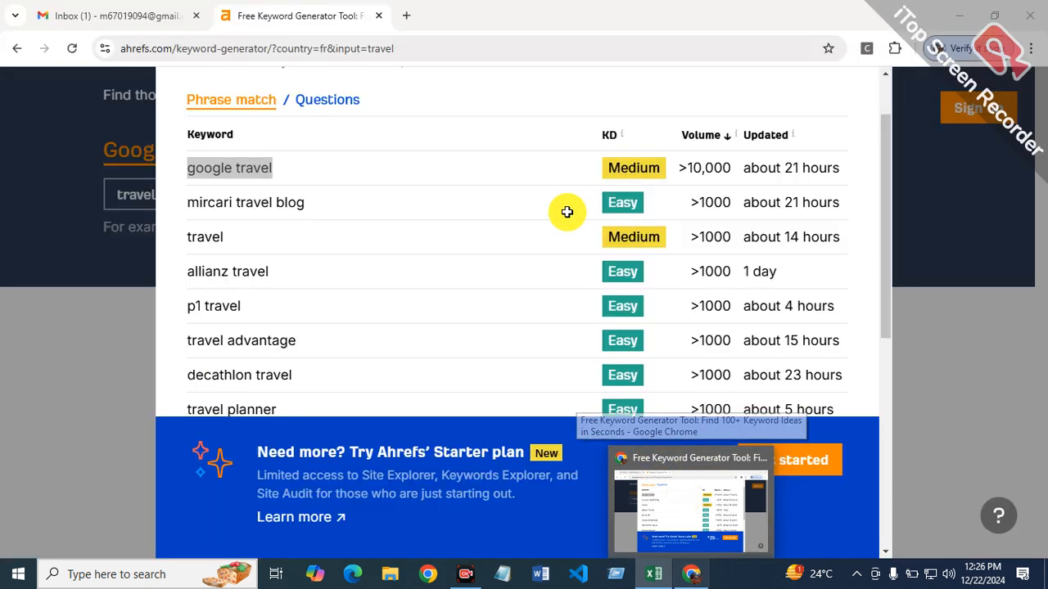
{"action": "key", "text": "alt+Tab"}
{"action": "type", "text": "20"}
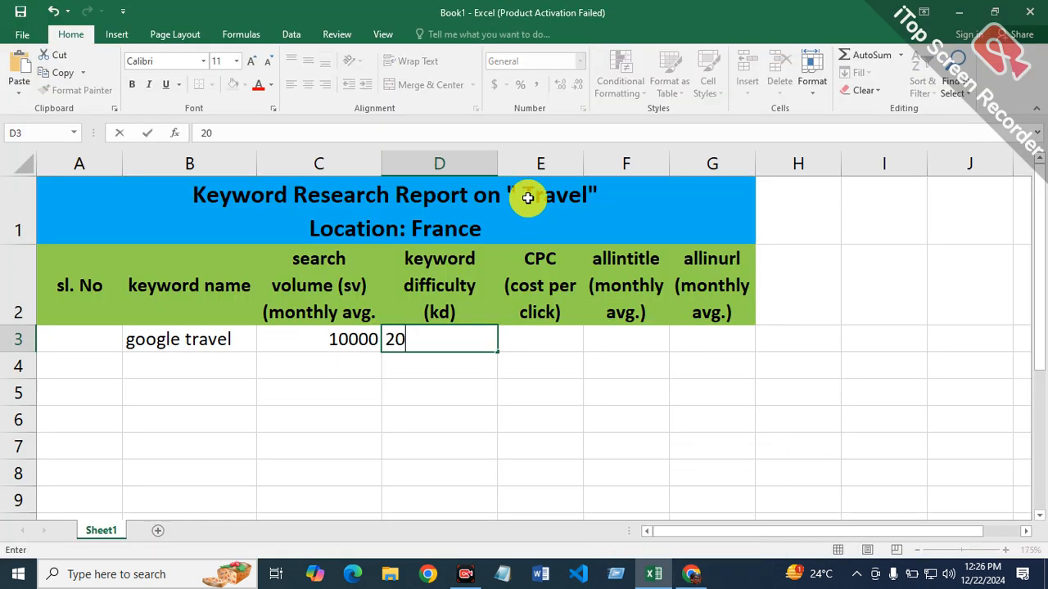
{"action": "key", "text": "Tab"}
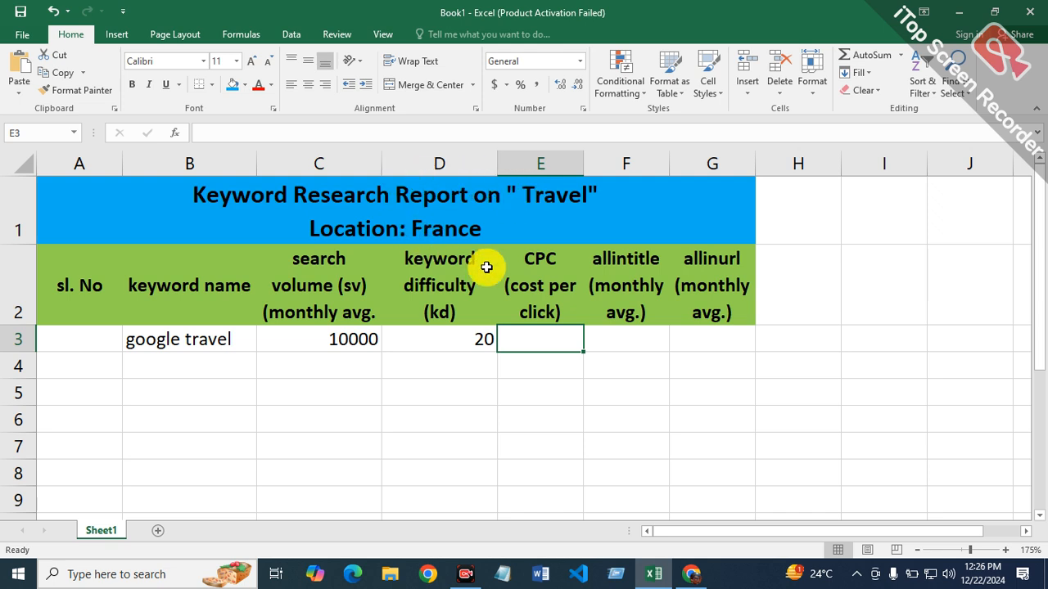
Step: Select cell F3 for the allintitle value, switch to Microsoft Edge and start the search query "allintitle:"
{"action": "left_click", "coordinate": [626, 342]}
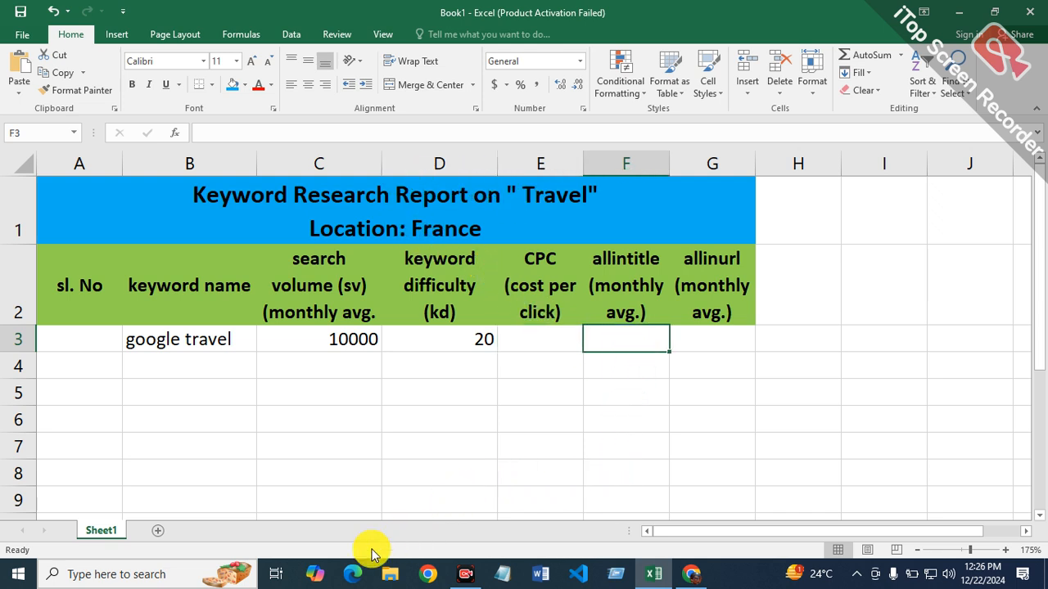
{"action": "left_click", "coordinate": [348, 577]}
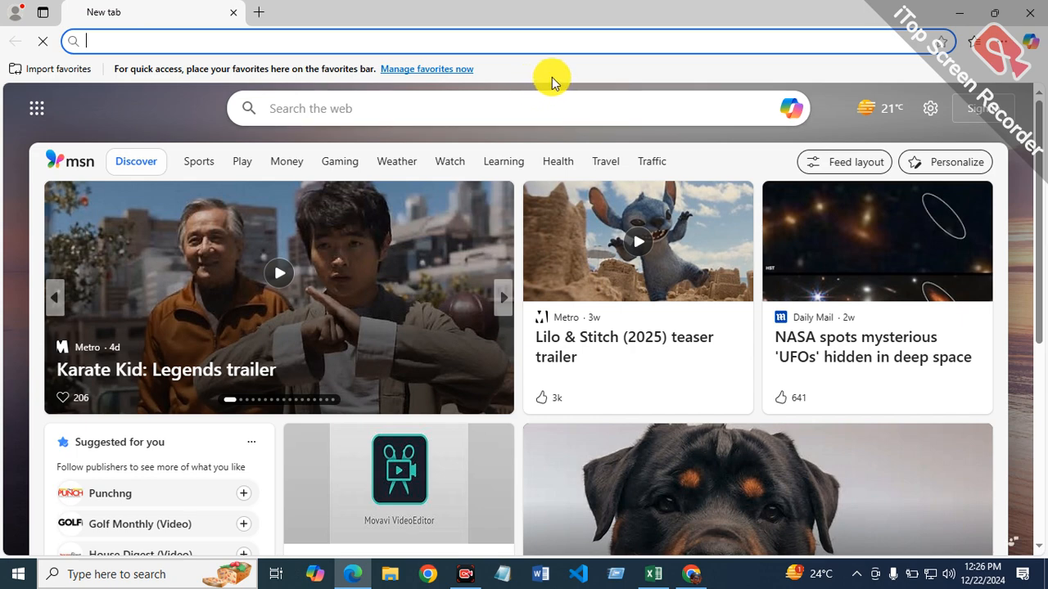
{"action": "type", "text": "a"}
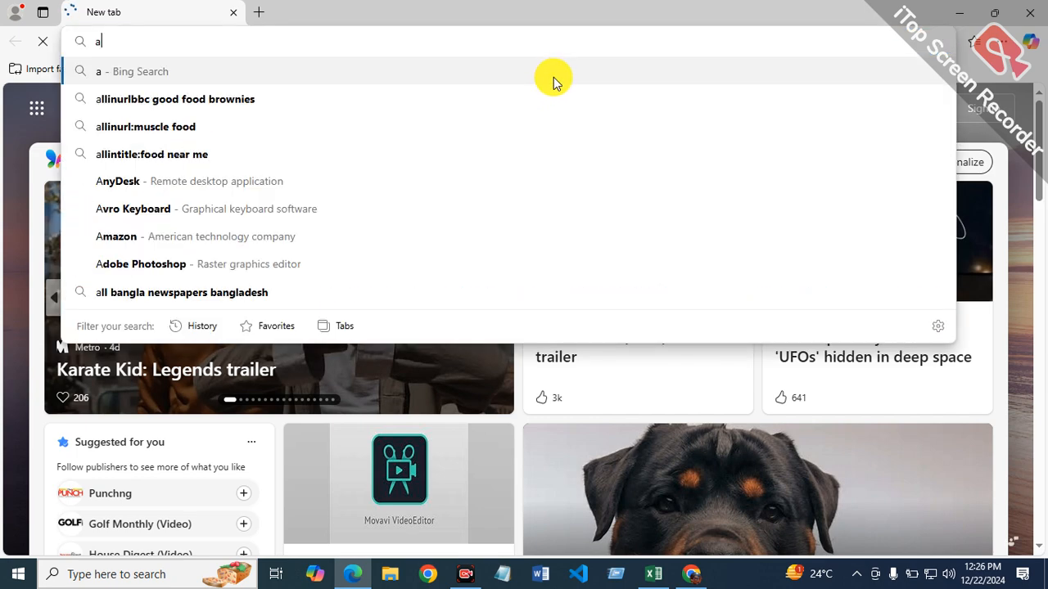
{"action": "type", "text": "llintit"}
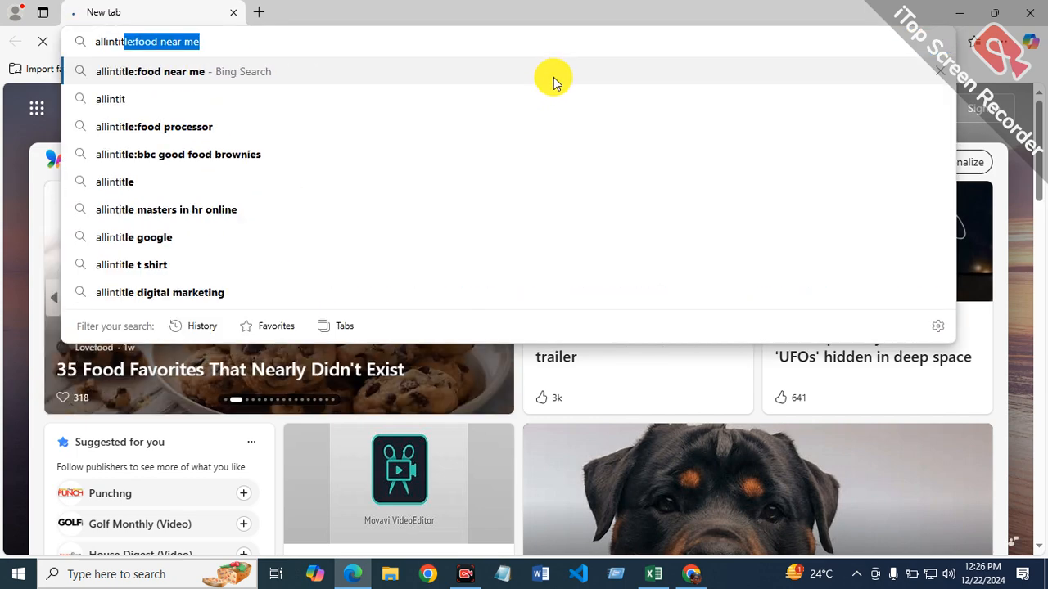
{"action": "type", "text": "le"}
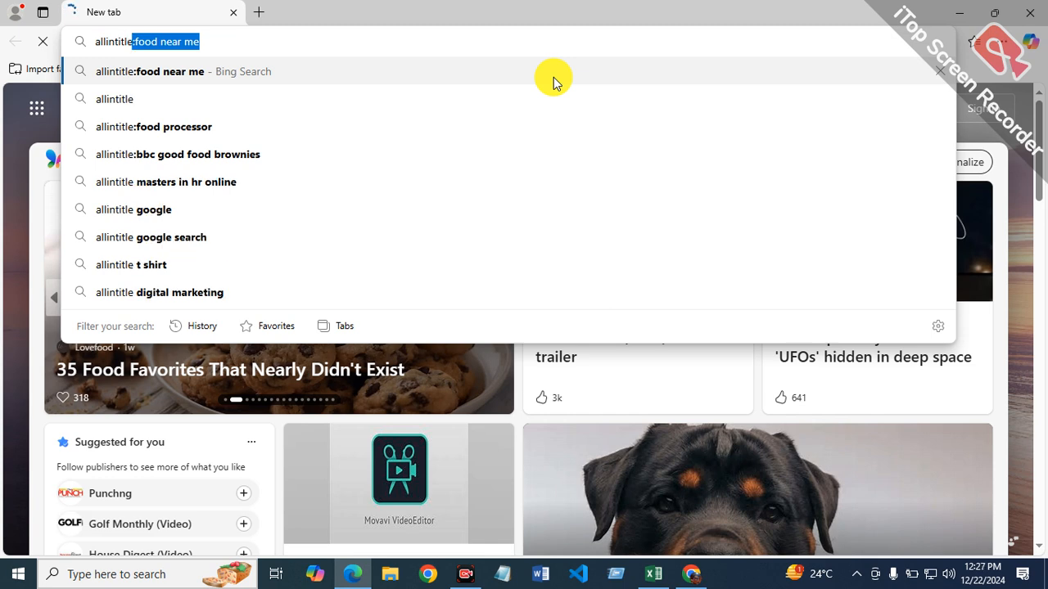
{"action": "type", "text": ":"}
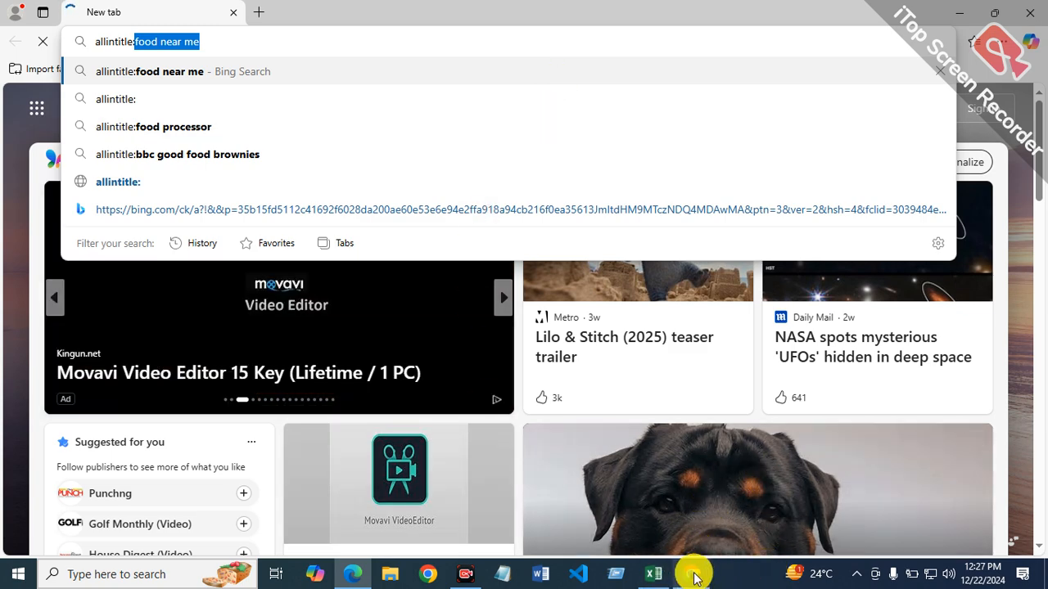
Step: Copy the keyword text "google travel" from cell B3 of the Excel report
{"action": "left_click", "coordinate": [655, 573]}
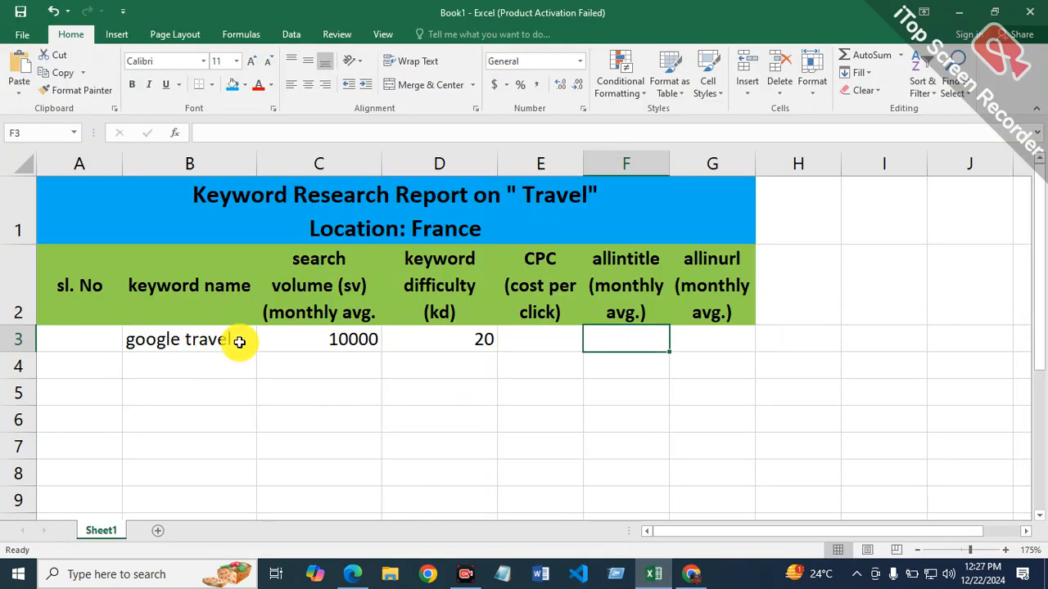
{"action": "double_click", "coordinate": [241, 342]}
{"action": "left_click_drag", "start_coordinate": [242, 342], "coordinate": [140, 339]}
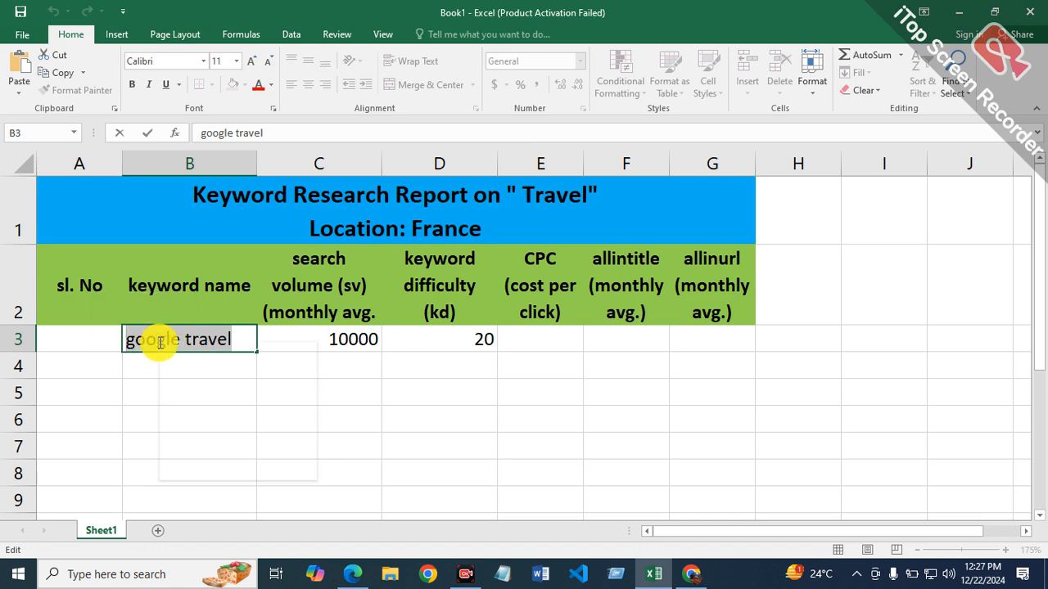
{"action": "right_click", "coordinate": [159, 346]}
{"action": "left_click", "coordinate": [188, 371]}
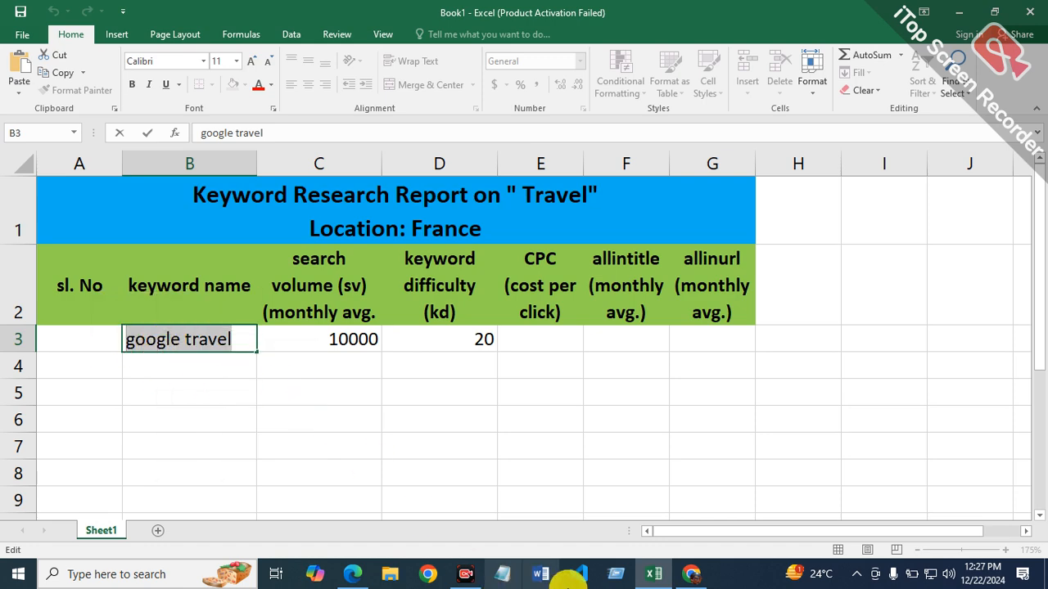
Step: Complete the query in Microsoft Edge as "allintitle:google travel" without the suggested text and run the Bing search
{"action": "left_click", "coordinate": [692, 575]}
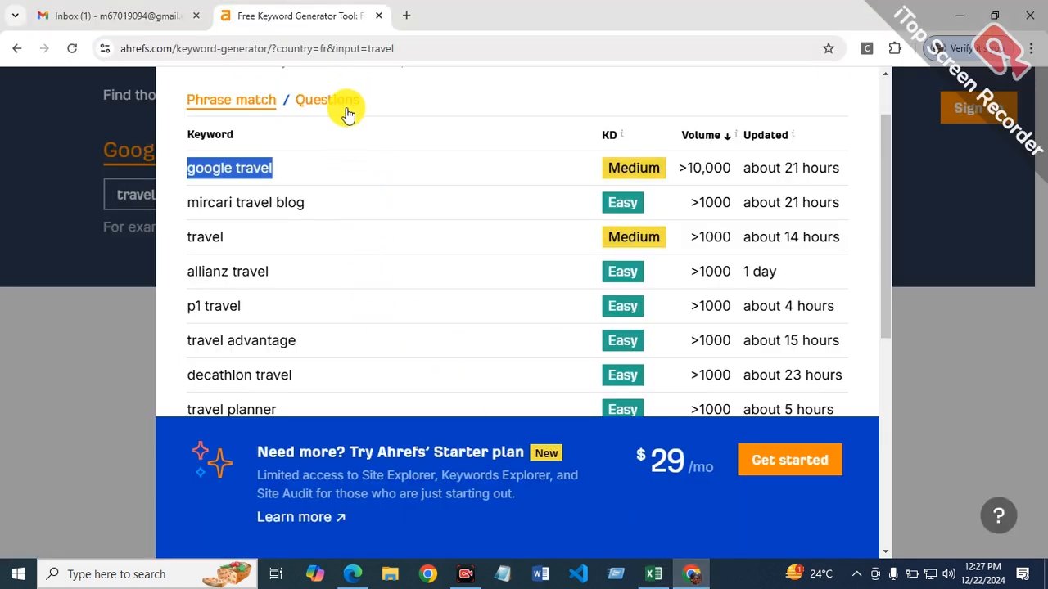
{"action": "left_click", "coordinate": [344, 571]}
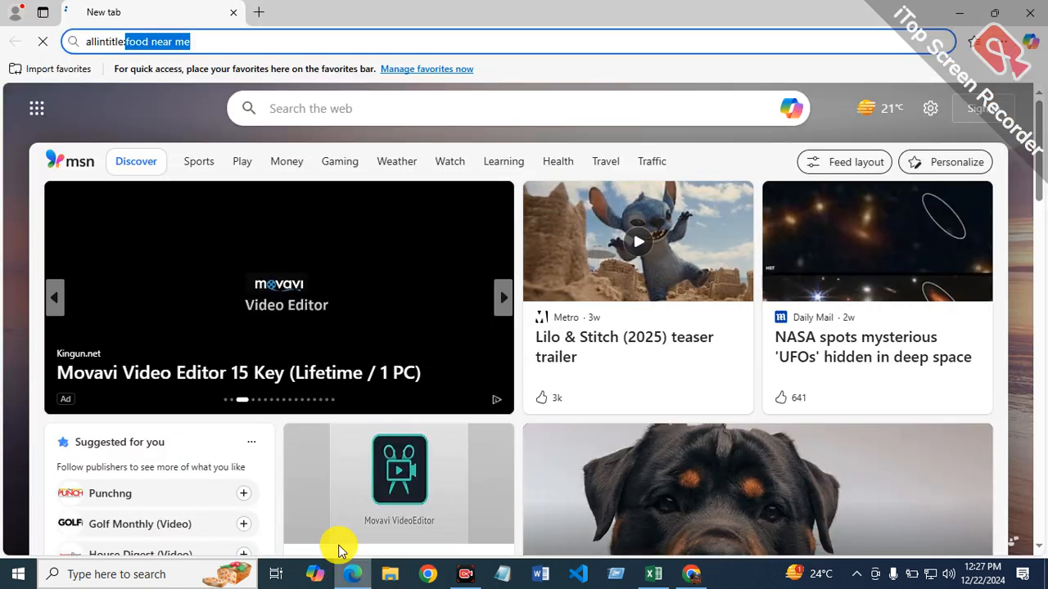
{"action": "key", "text": "BackSpace"}
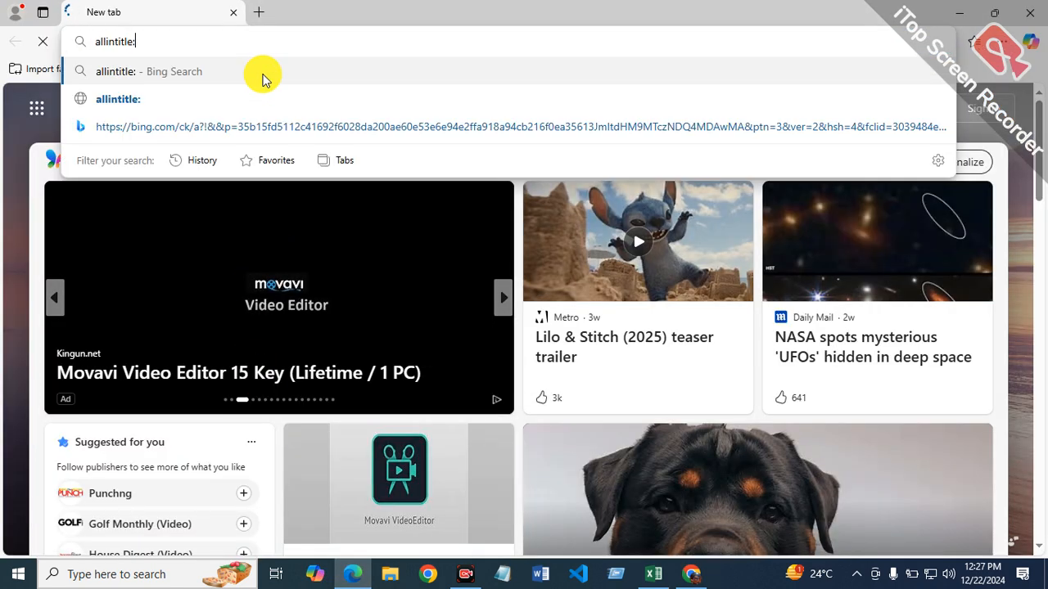
{"action": "type", "text": "google travel"}
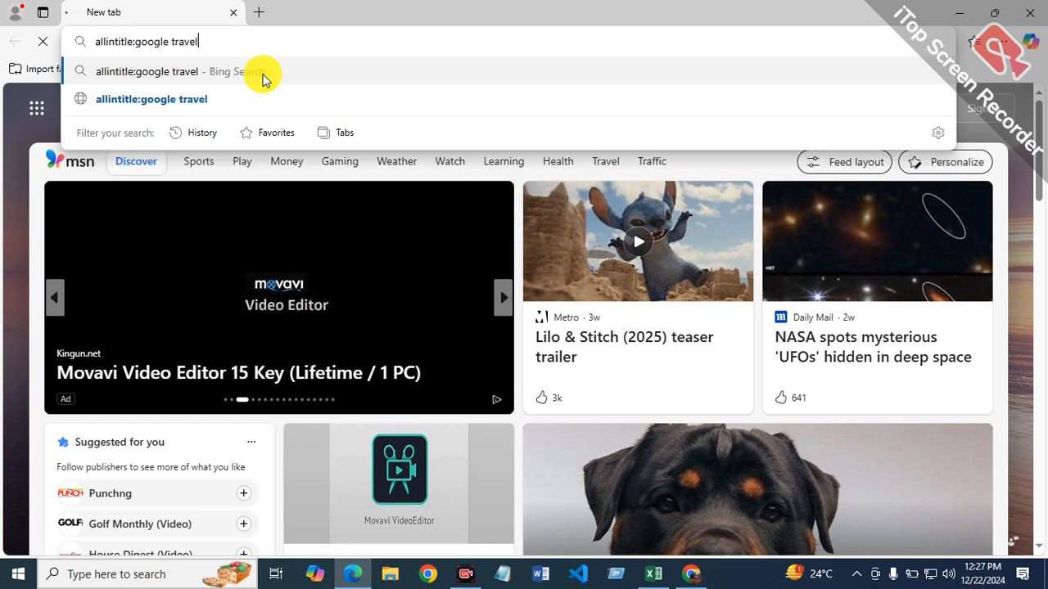
{"action": "left_click", "coordinate": [262, 74]}
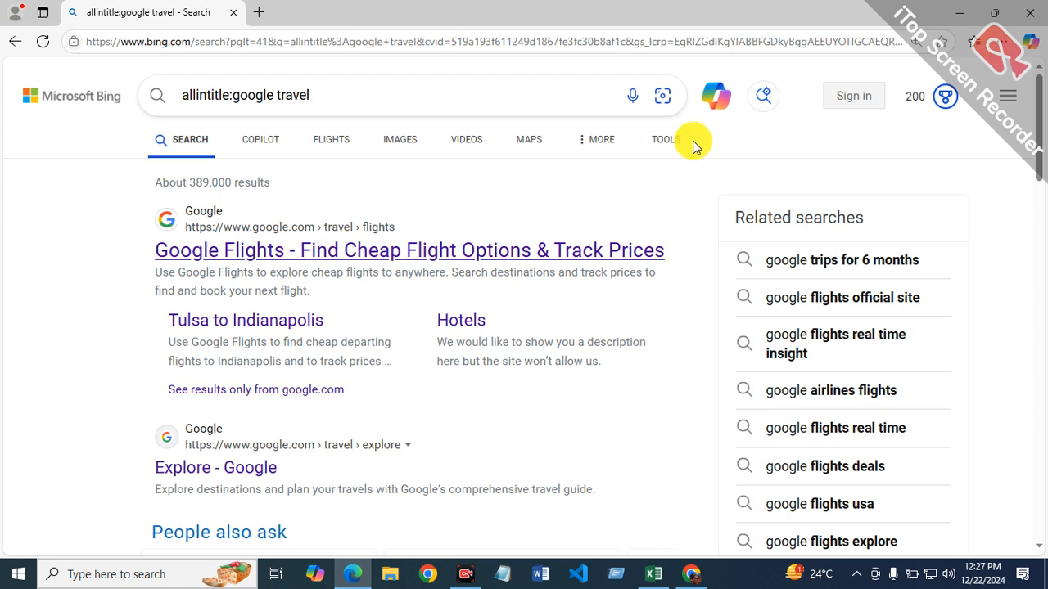
Step: Filter the Bing results for "allintitle:google travel" to the past year
{"action": "left_click", "coordinate": [588, 142]}
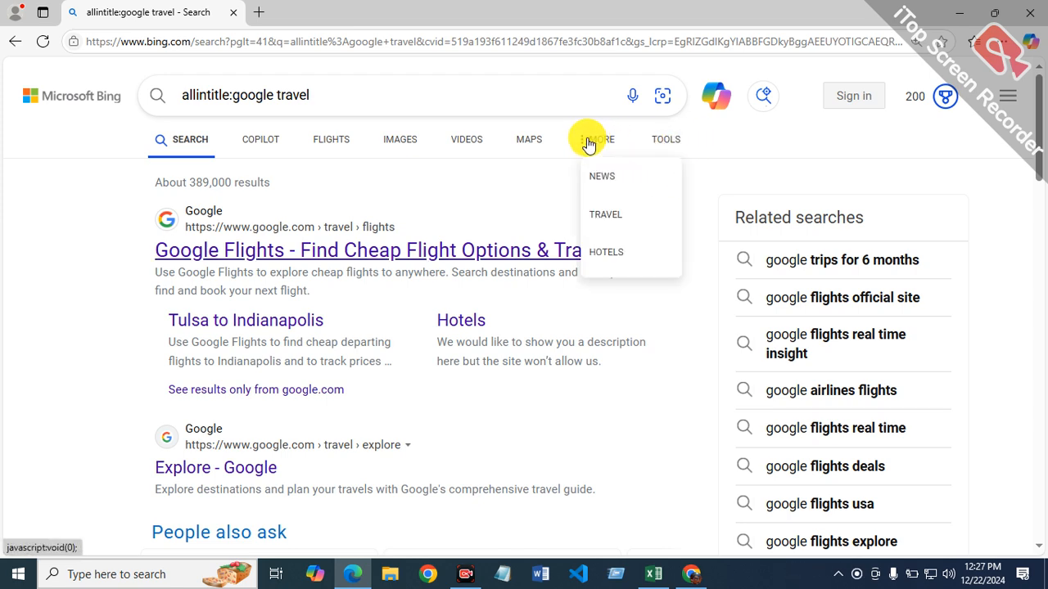
{"action": "left_click", "coordinate": [666, 148]}
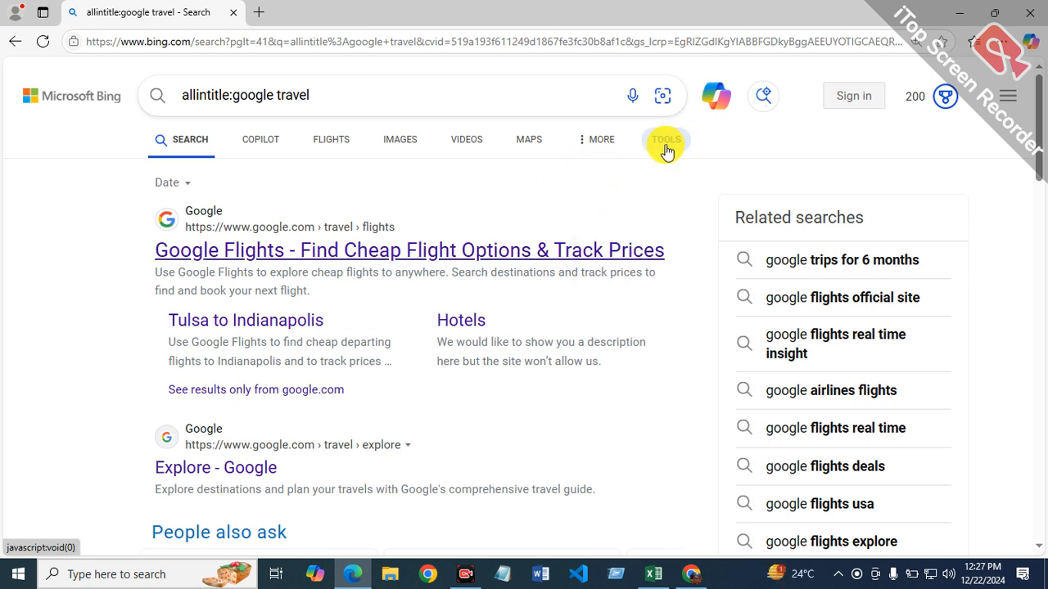
{"action": "left_click", "coordinate": [192, 183]}
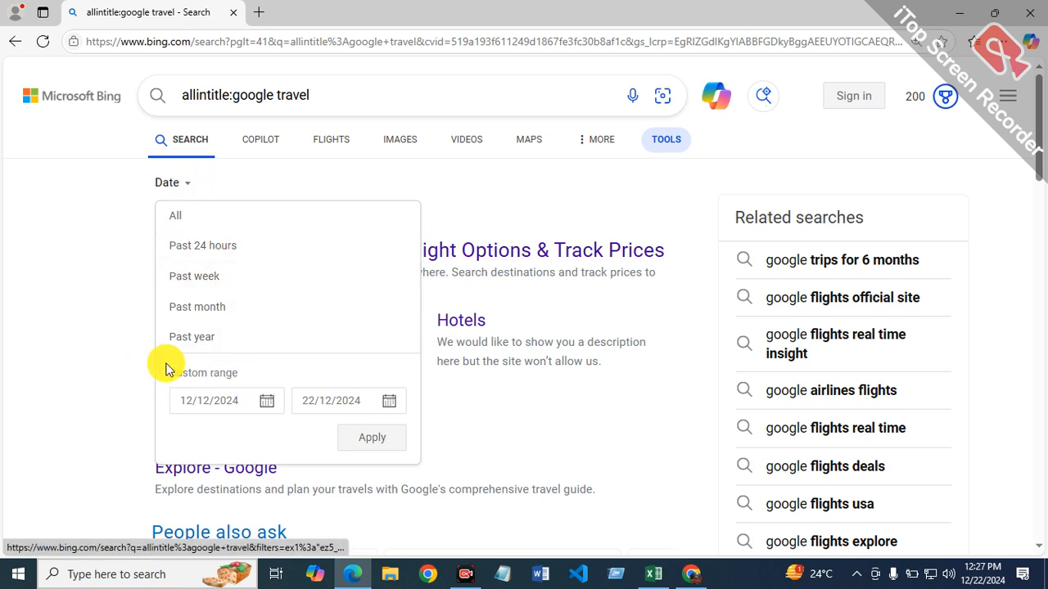
{"action": "left_click", "coordinate": [198, 341]}
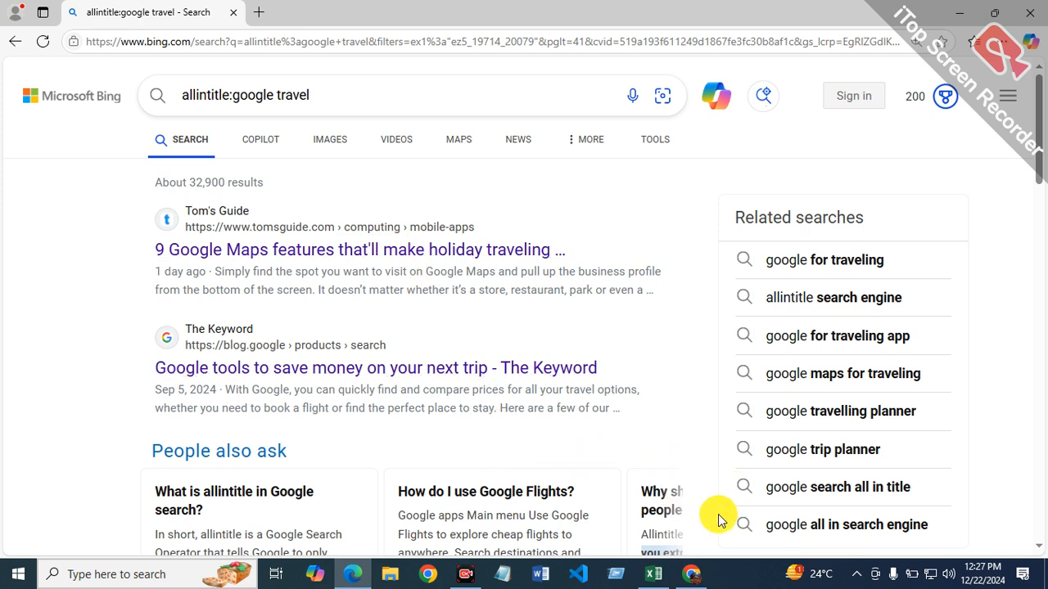
Step: Return to the Excel report and enter the formula =32900/12 in cell F3 as the monthly allintitle average
{"action": "mouse_move", "coordinate": [692, 569]}
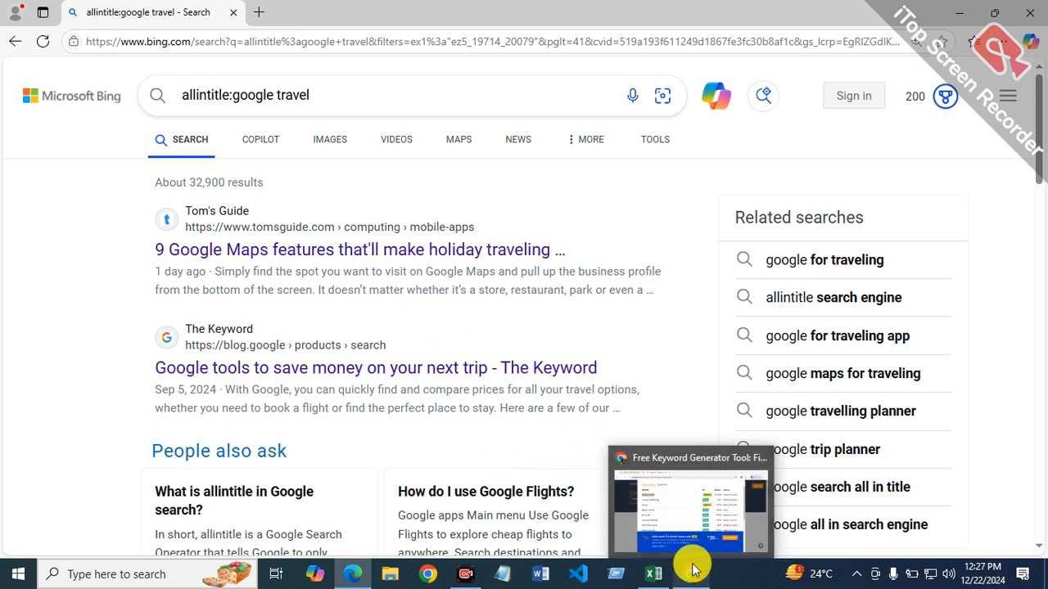
{"action": "left_click", "coordinate": [692, 569]}
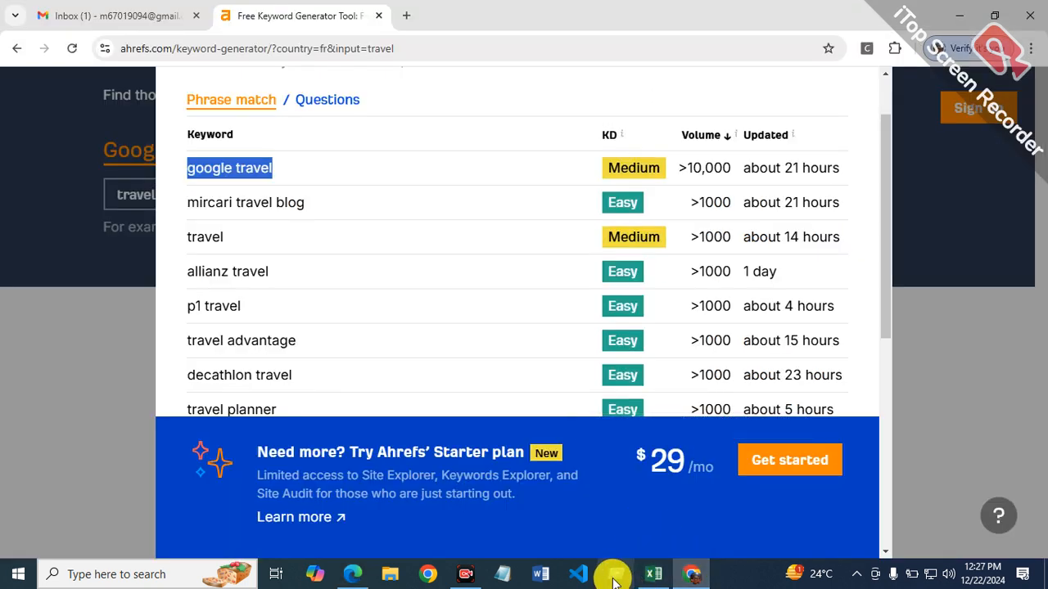
{"action": "left_click", "coordinate": [654, 574]}
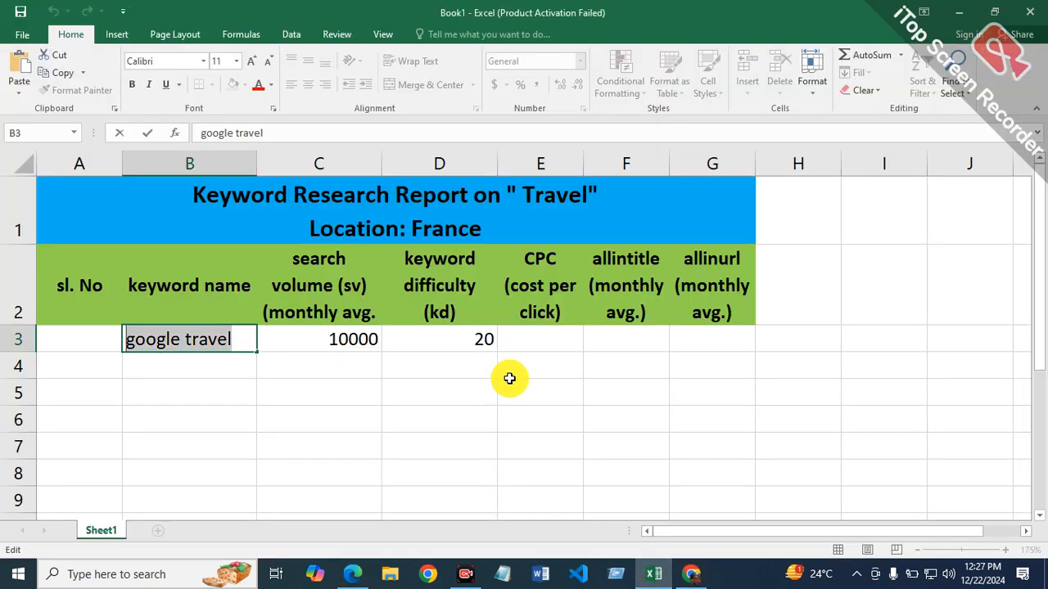
{"action": "left_click", "coordinate": [637, 337]}
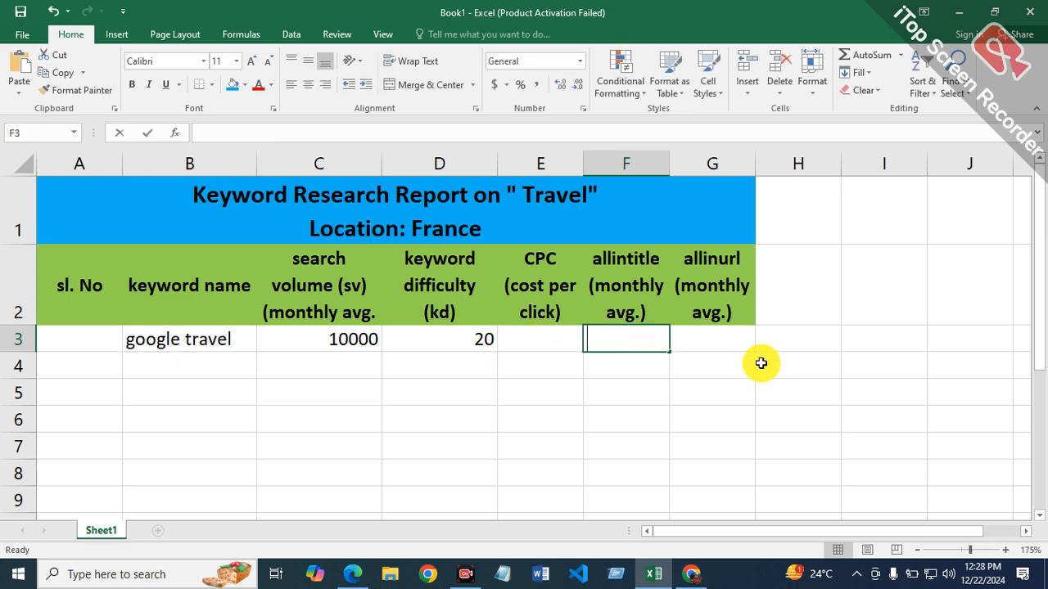
{"action": "type", "text": "=32900/12"}
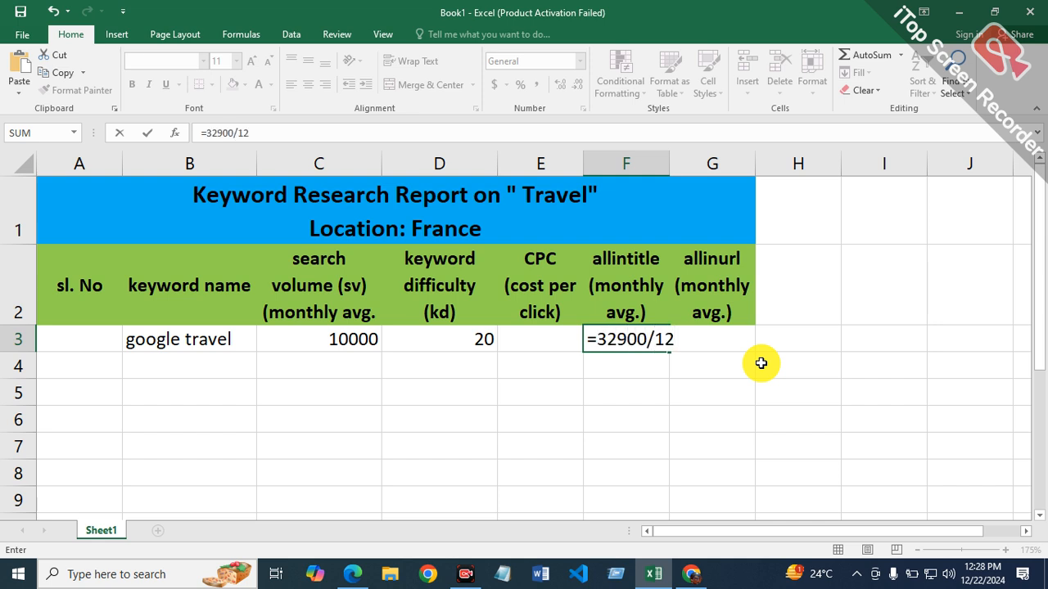
{"action": "key", "text": "Return"}
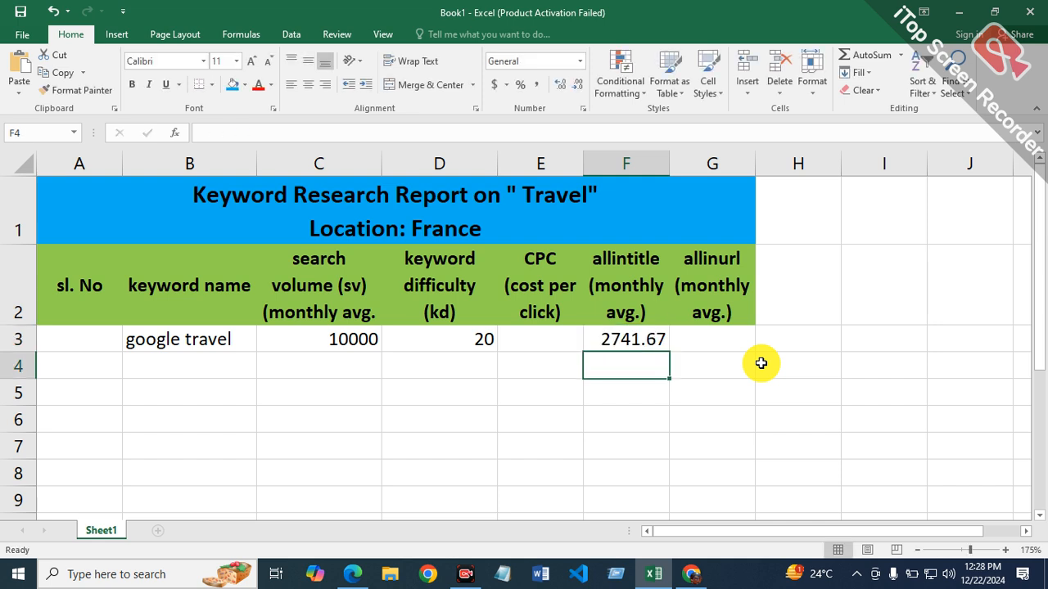
Step: Select cell G3 for the allinurl value, then run a Bing search in Microsoft Edge for "allinurl:google travel"
{"action": "left_click", "coordinate": [702, 343]}
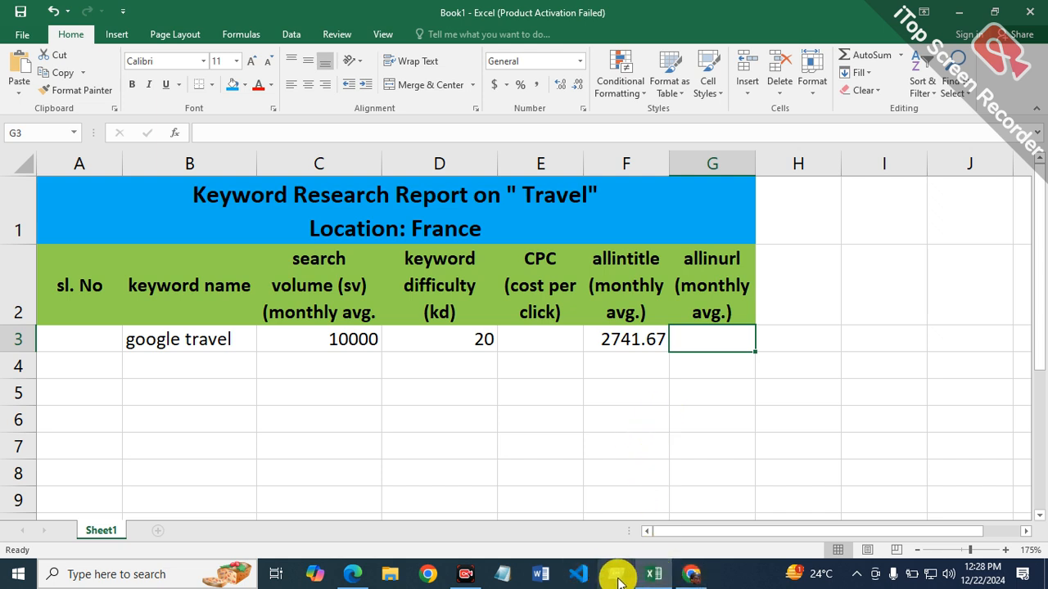
{"action": "left_click", "coordinate": [357, 571]}
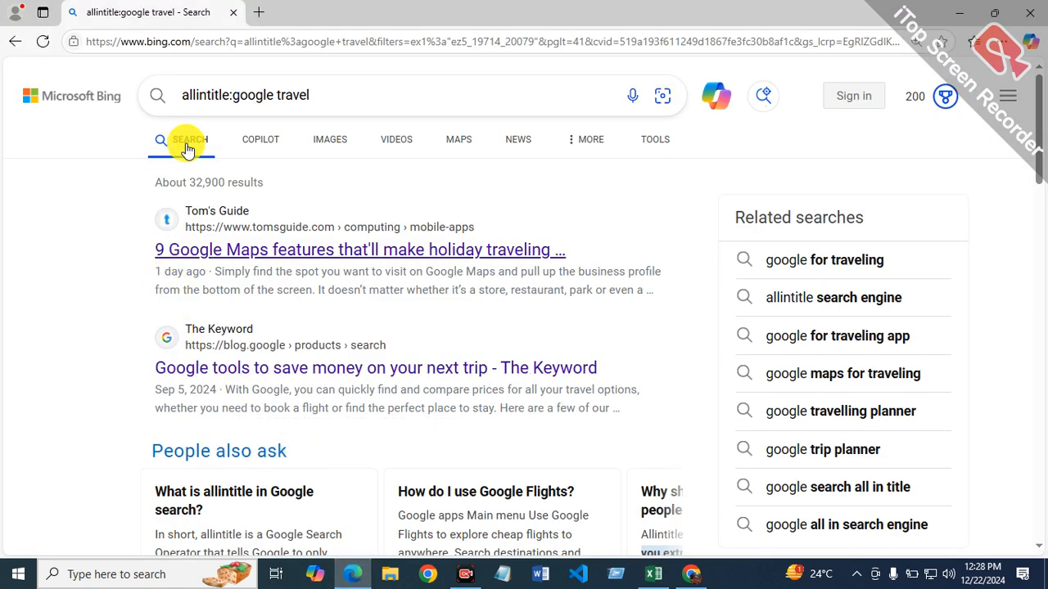
{"action": "left_click", "coordinate": [229, 95]}
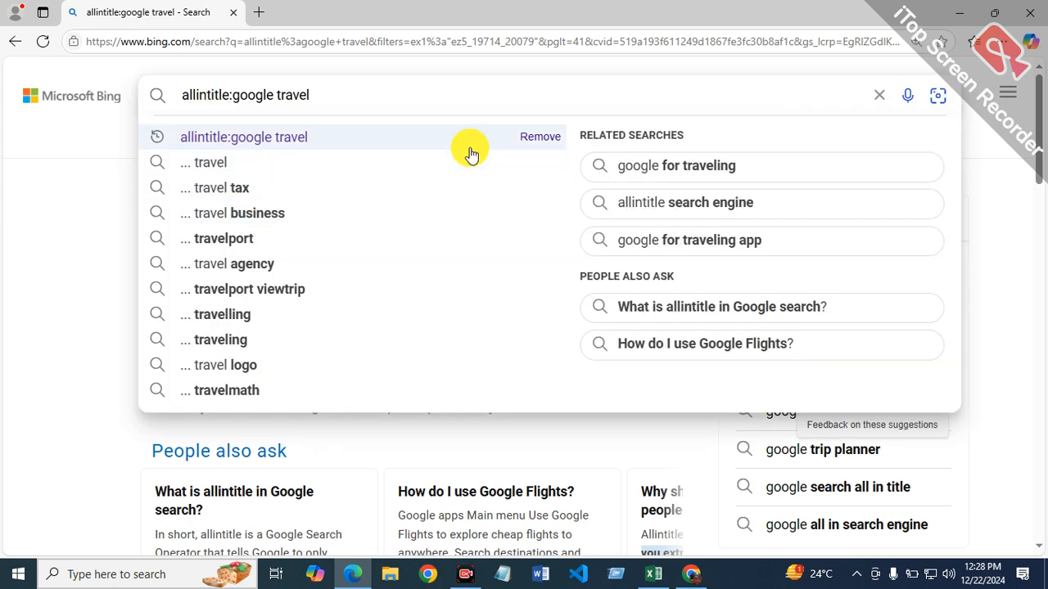
{"action": "key", "text": "BackSpace"}
{"action": "key", "text": "BackSpace"}
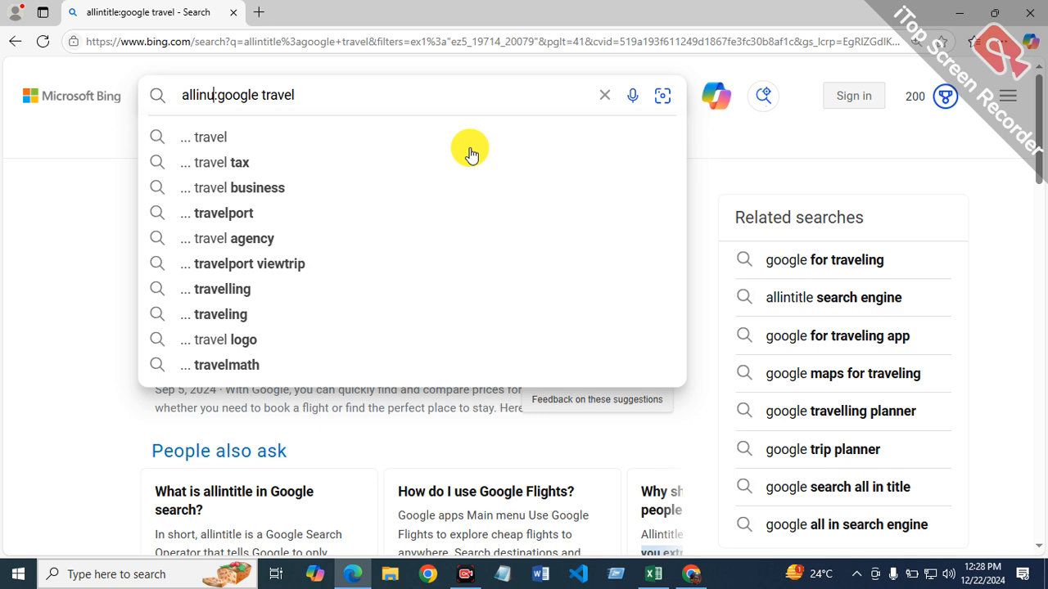
{"action": "key", "text": "Return"}
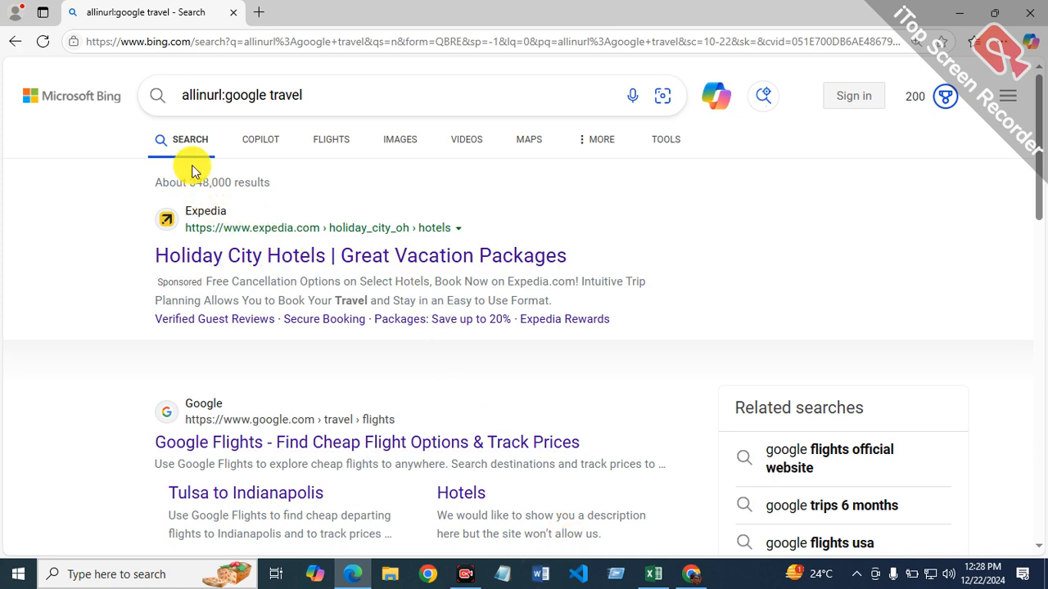
Step: Return to the Excel report and enter the formula =348000/12 in cell G3 as the monthly allinurl average
{"action": "left_click", "coordinate": [651, 571]}
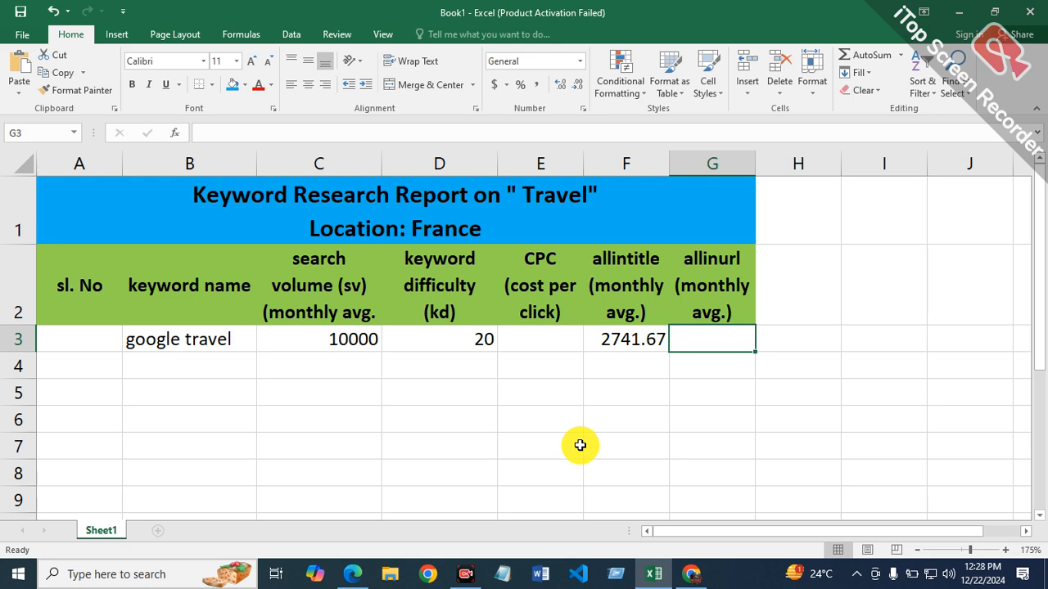
{"action": "type", "text": "=348000/12"}
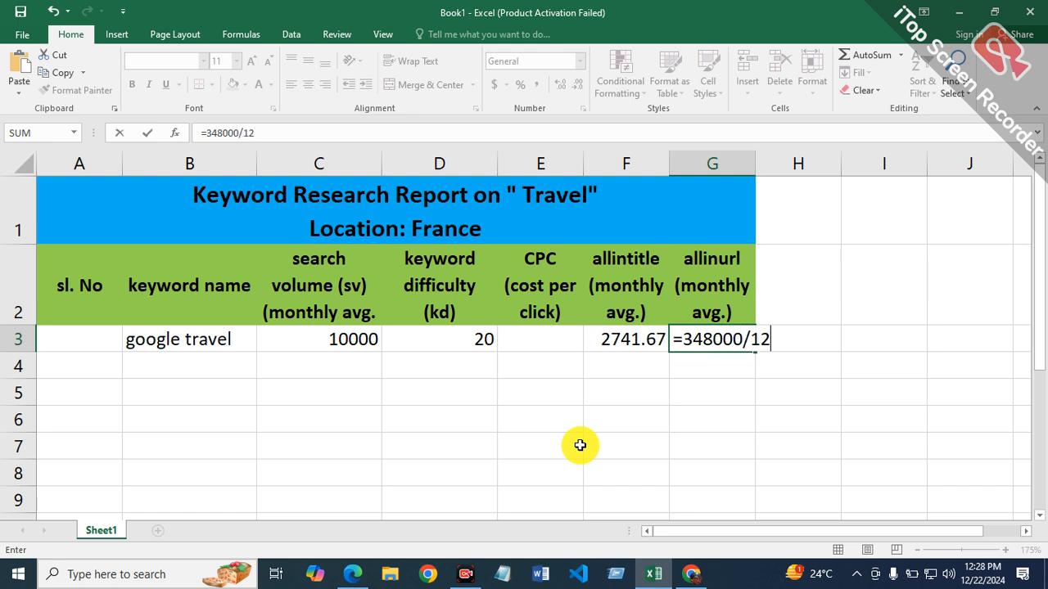
{"action": "key", "text": "Return"}
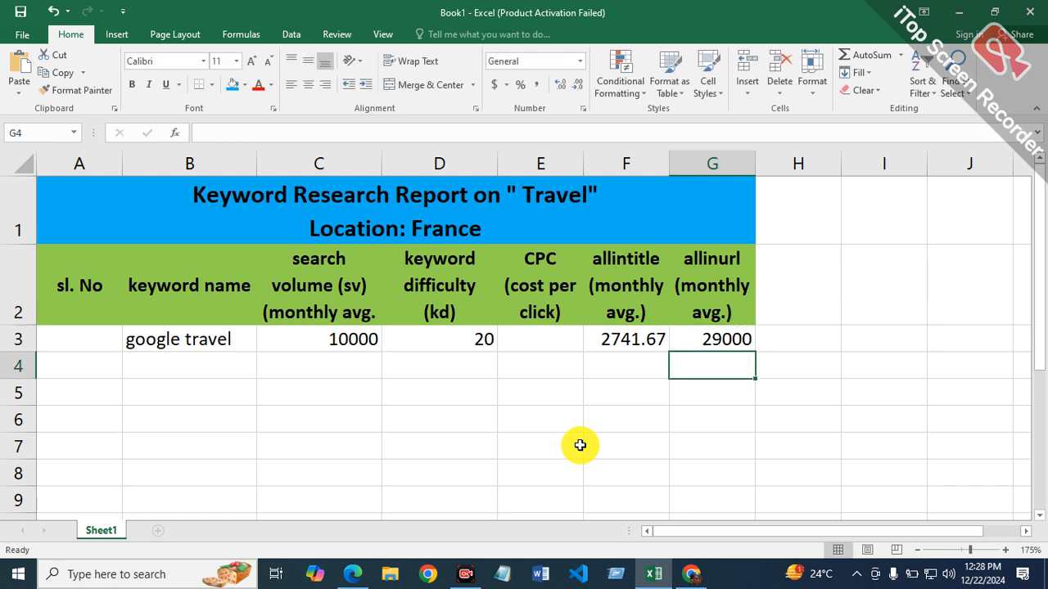
Step: Copy the keyword "mircari travel blog" from the Ahrefs list in Chrome into cell B4 of the Excel report and autofit column B
{"action": "left_click", "coordinate": [194, 363]}
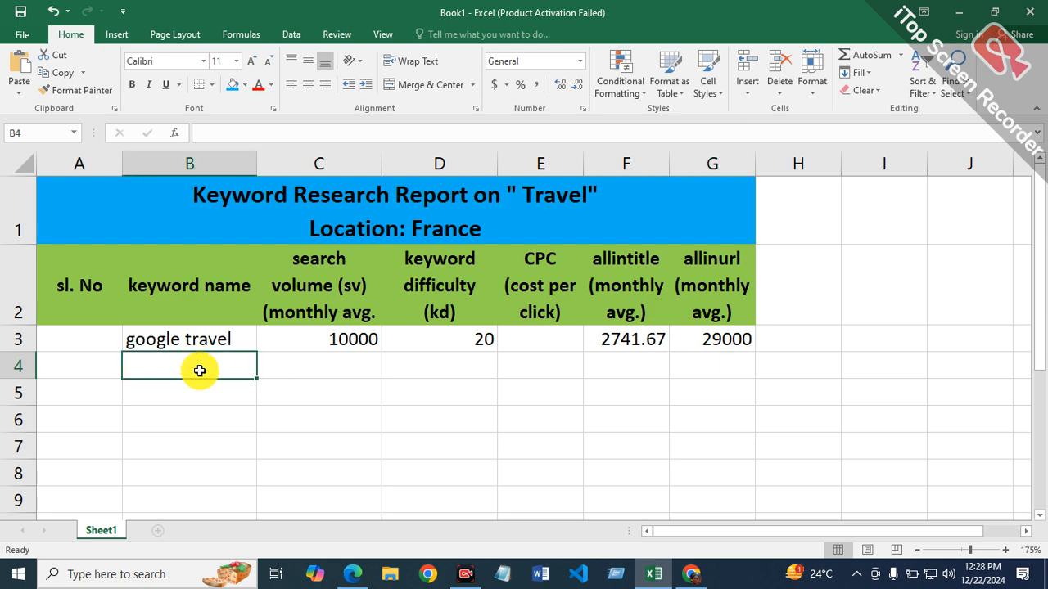
{"action": "left_click", "coordinate": [694, 574]}
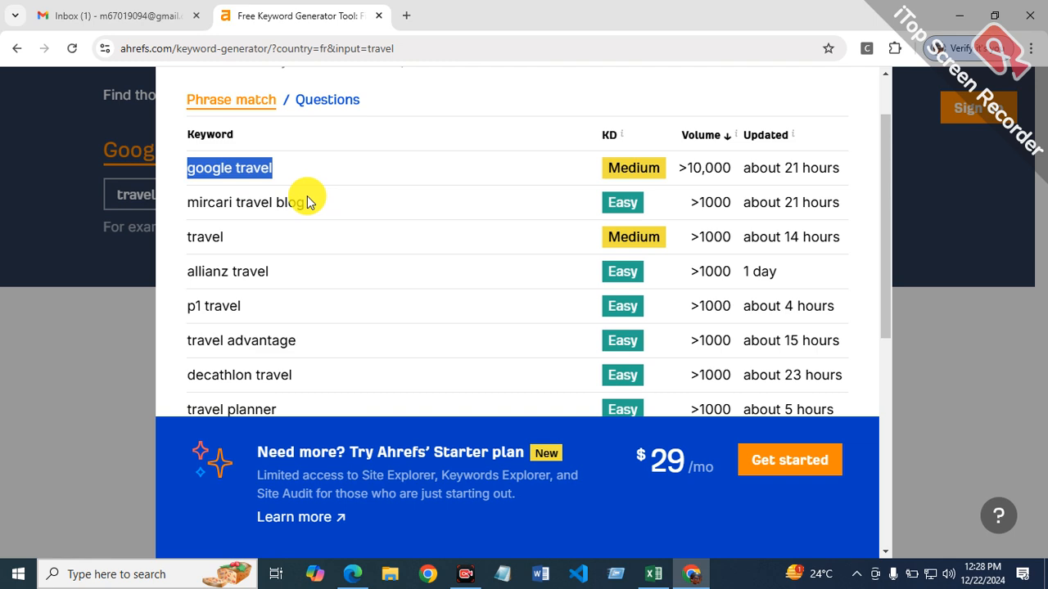
{"action": "left_click_drag", "start_coordinate": [305, 198], "coordinate": [196, 214]}
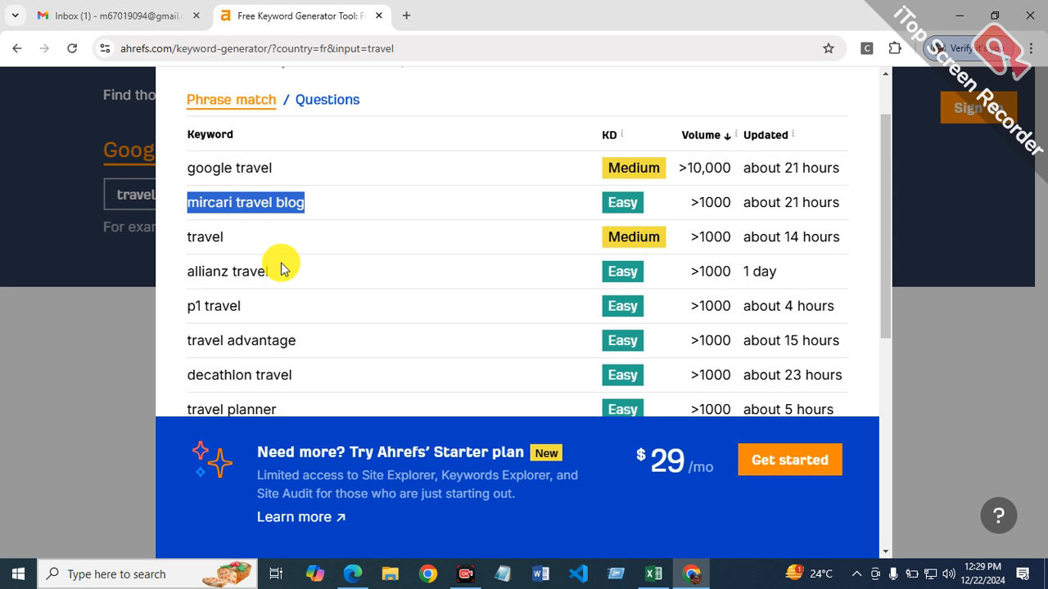
{"action": "right_click", "coordinate": [257, 204]}
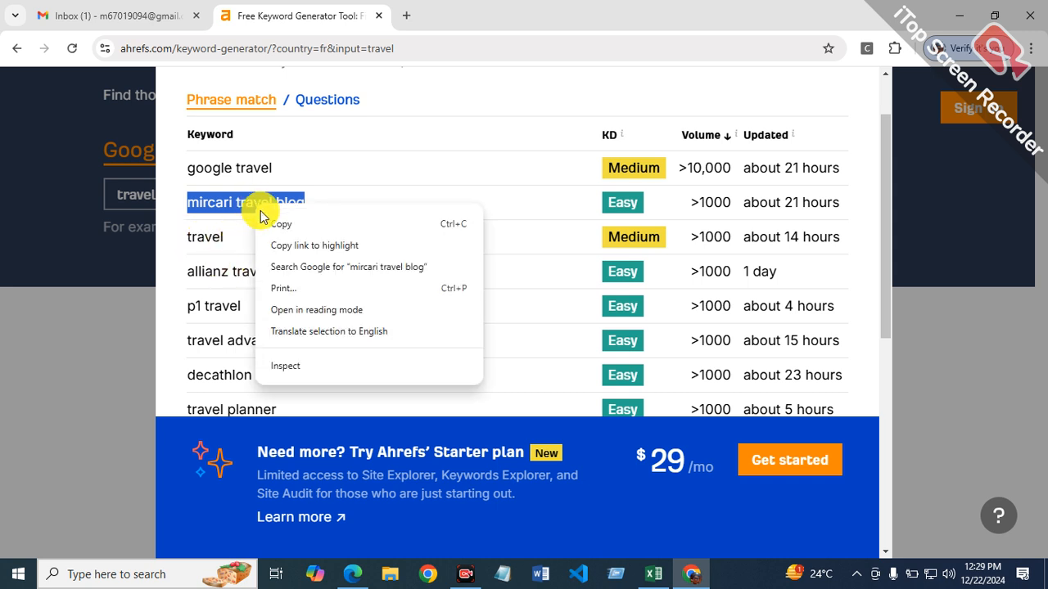
{"action": "left_click", "coordinate": [251, 222]}
{"action": "left_click", "coordinate": [654, 574]}
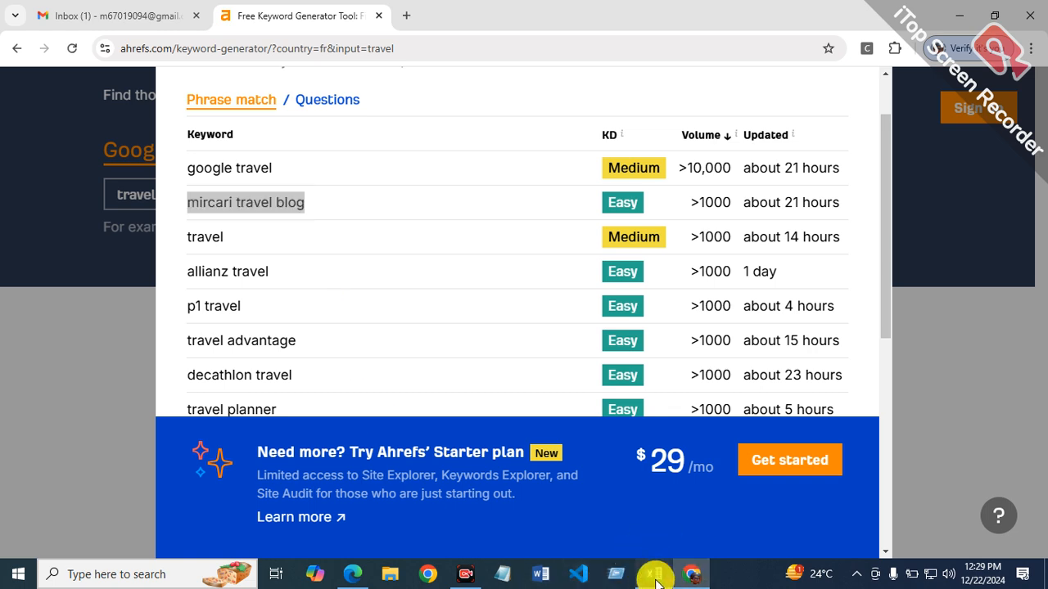
{"action": "right_click", "coordinate": [193, 365]}
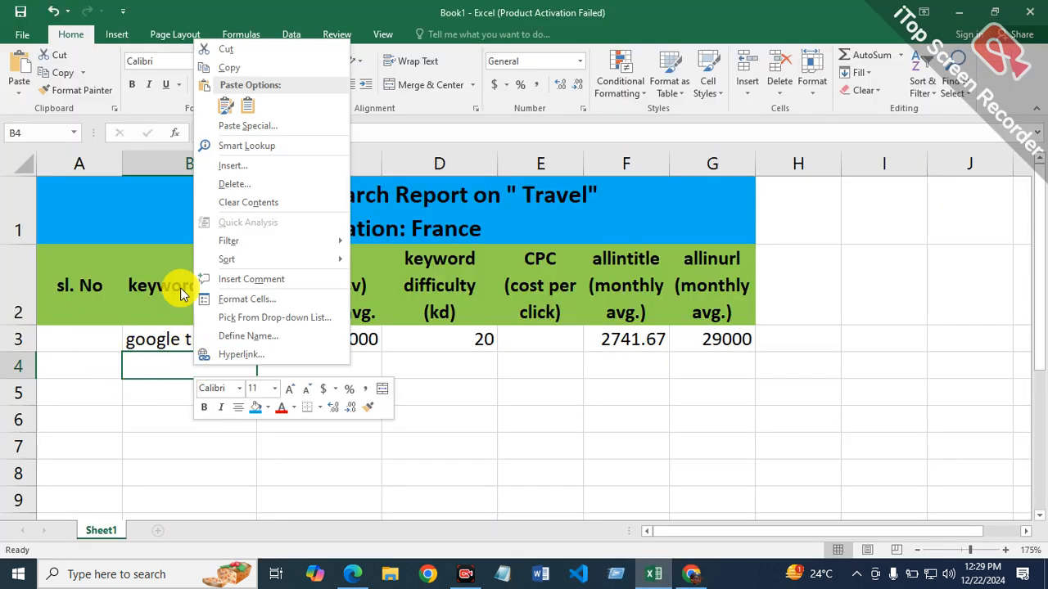
{"action": "left_click", "coordinate": [251, 117]}
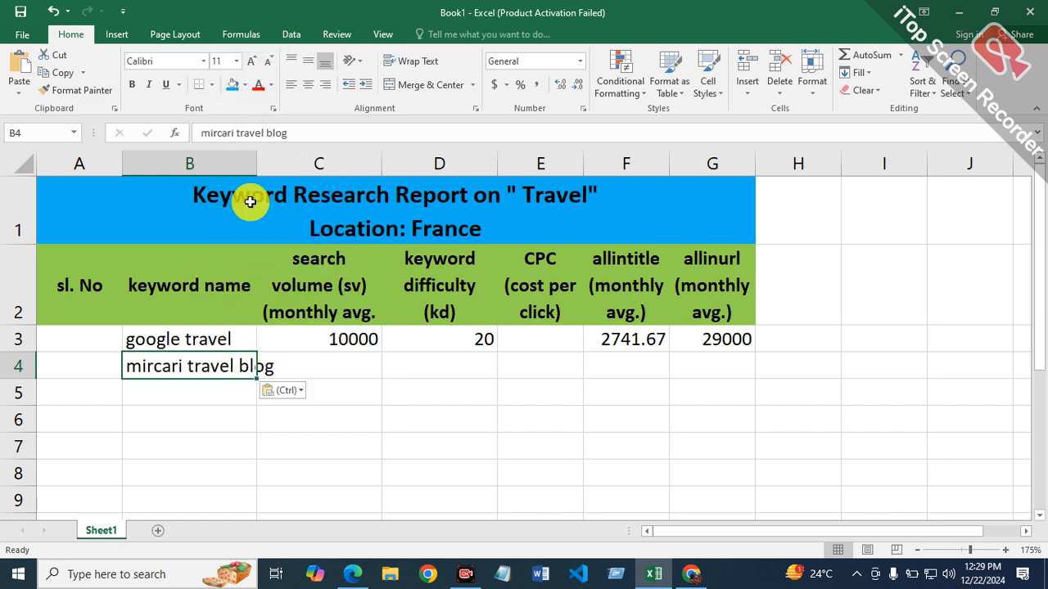
{"action": "double_click", "coordinate": [255, 165]}
Step: Check the keyword's metrics in Ahrefs, and enter search volume 1000 in cell C4 and keyword difficulty 10 in cell D4 of the Excel report
{"action": "left_click", "coordinate": [379, 361]}
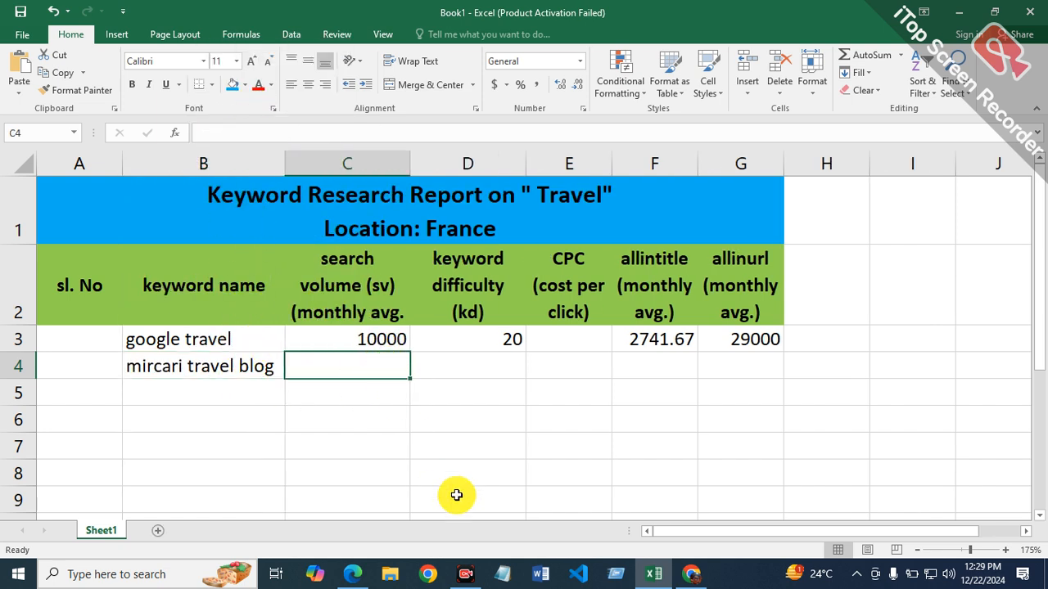
{"action": "left_click", "coordinate": [690, 562]}
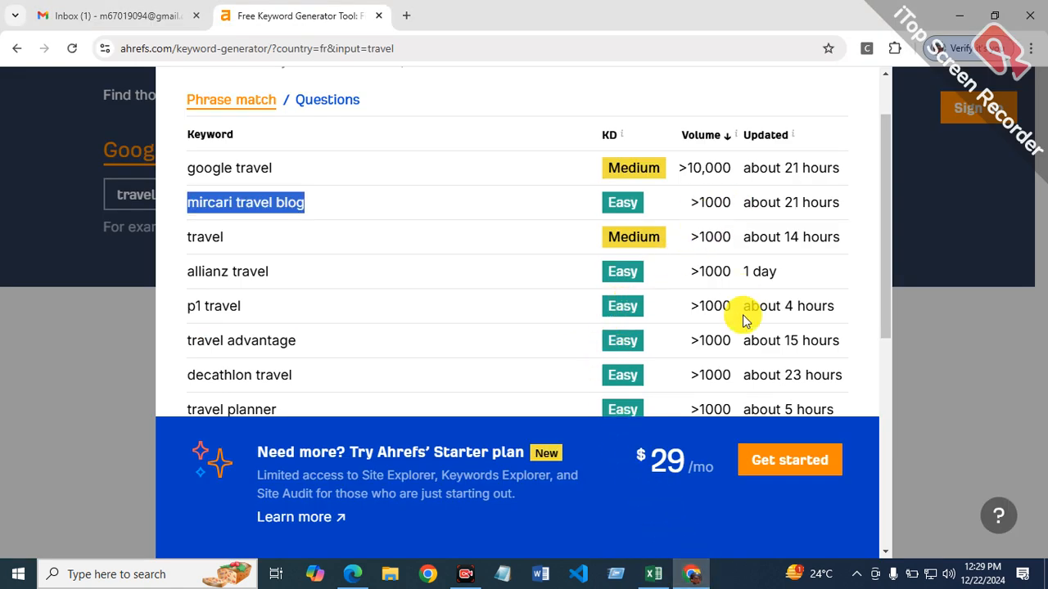
{"action": "left_click", "coordinate": [658, 576]}
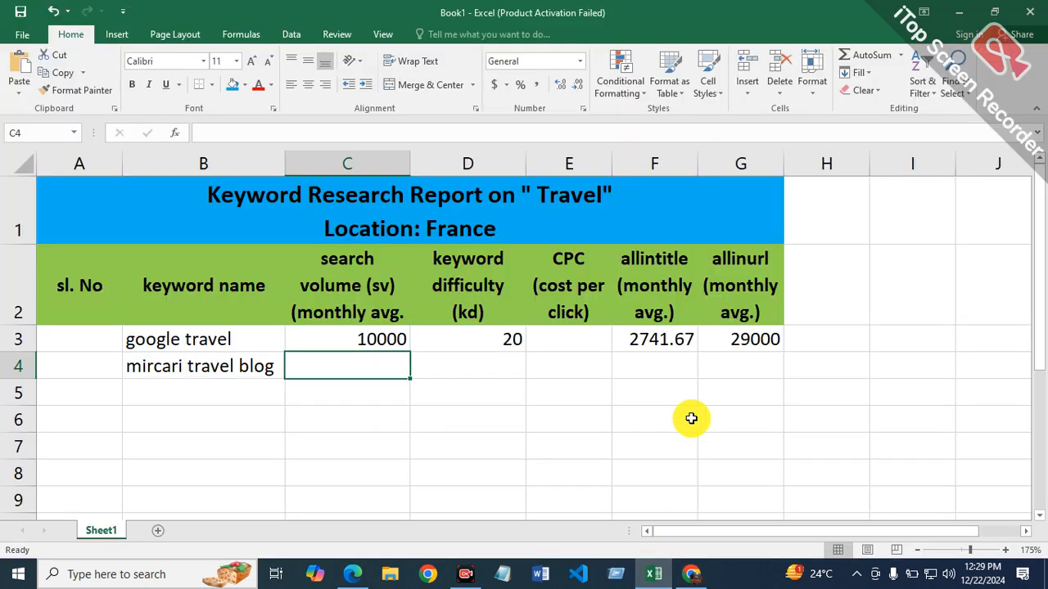
{"action": "type", "text": "1000"}
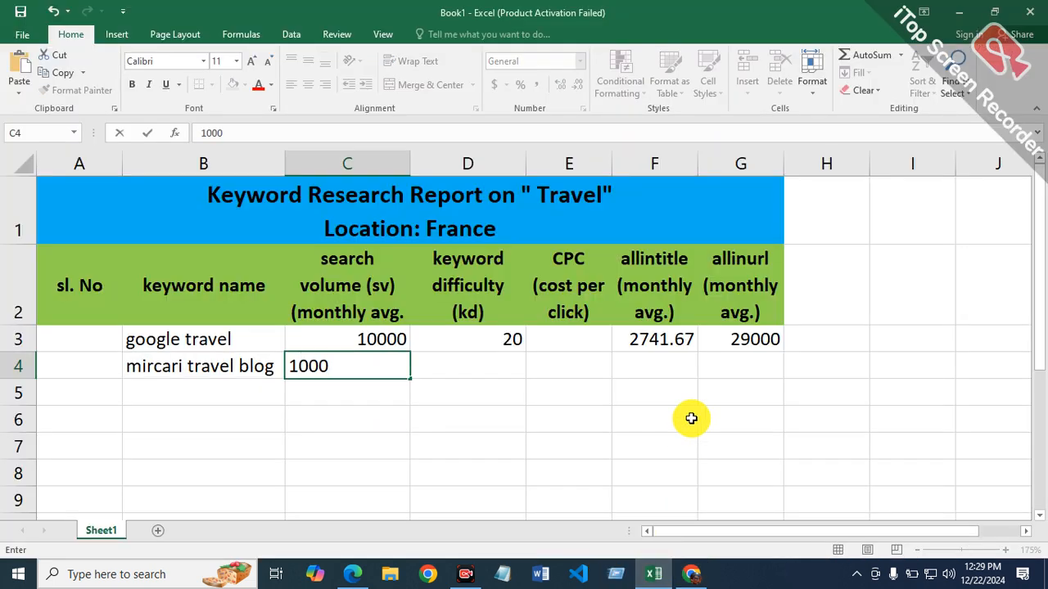
{"action": "key", "text": "Tab"}
{"action": "type", "text": "10"}
{"action": "key", "text": "Tab"}
{"action": "key", "text": "Tab"}
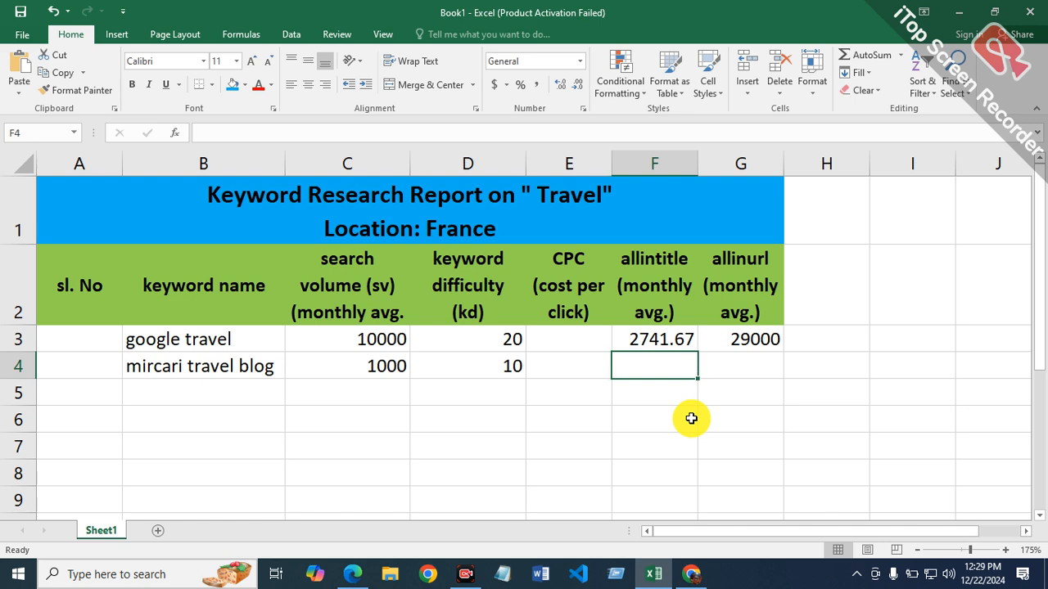
Step: Copy the keyword text "mircari travel blog" from inside cell B4
{"action": "left_click", "coordinate": [277, 368]}
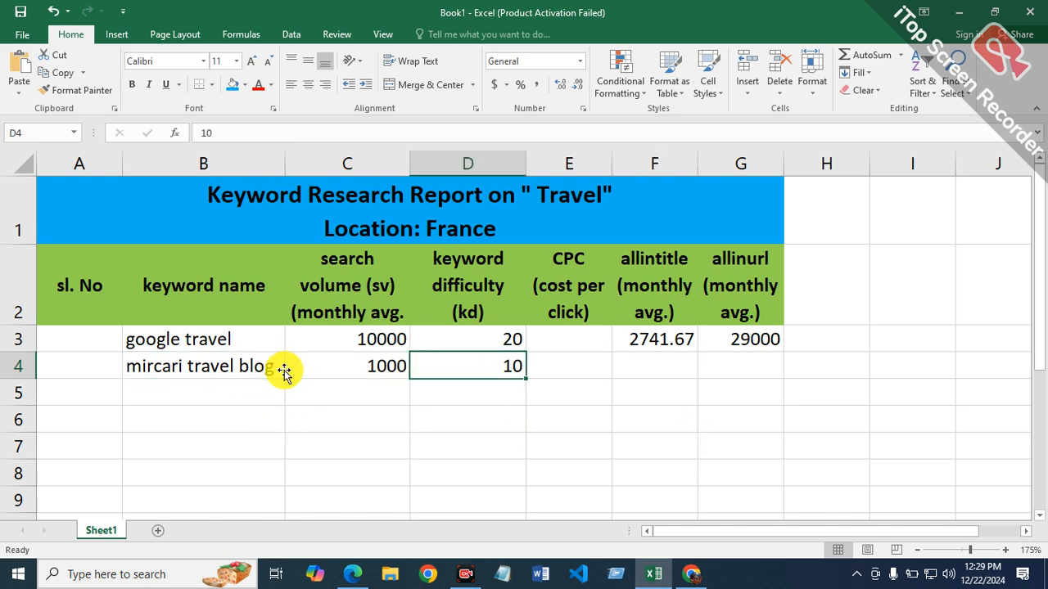
{"action": "left_click", "coordinate": [270, 368]}
{"action": "left_click_drag", "start_coordinate": [277, 368], "coordinate": [113, 366]}
{"action": "right_click", "coordinate": [205, 367]}
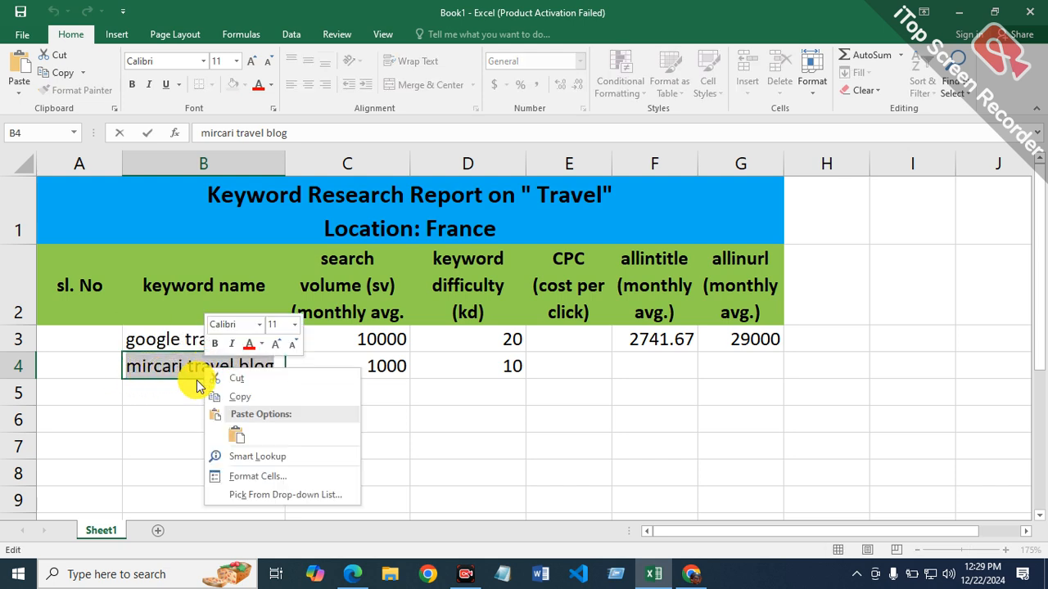
{"action": "left_click", "coordinate": [264, 399]}
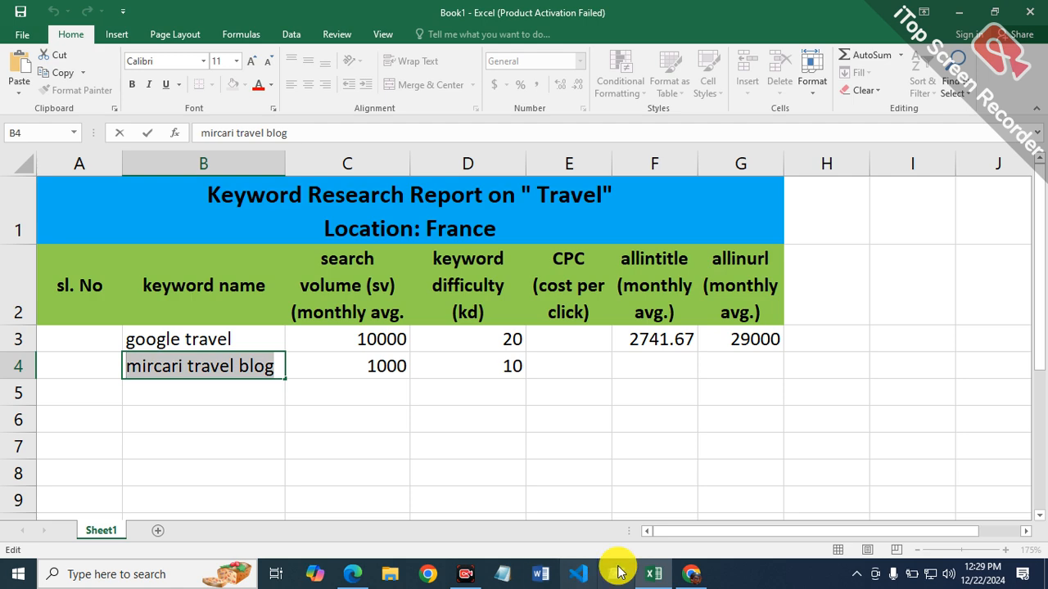
Step: Switch to Microsoft Edge and run a Bing search for "allinurl:mircari travel blog"
{"action": "left_click", "coordinate": [344, 577]}
{"action": "left_click", "coordinate": [384, 100]}
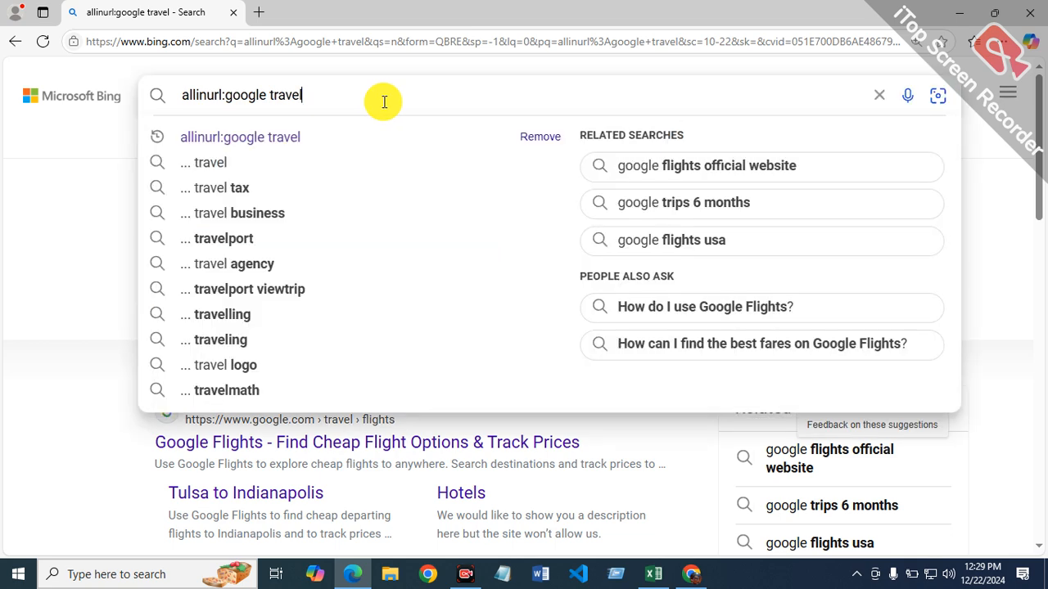
{"action": "key", "text": "BackSpace"}
{"action": "key", "text": "BackSpace"}
{"action": "key", "text": "BackSpace"}
{"action": "key", "text": "BackSpace"}
{"action": "key", "text": "BackSpace"}
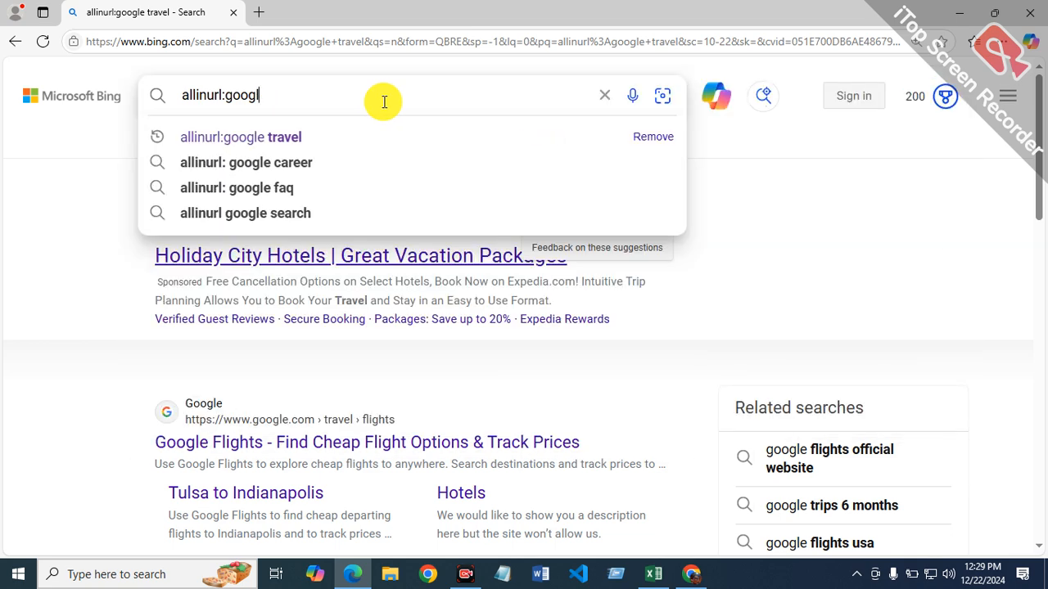
{"action": "key", "text": "BackSpace"}
{"action": "key", "text": "BackSpace"}
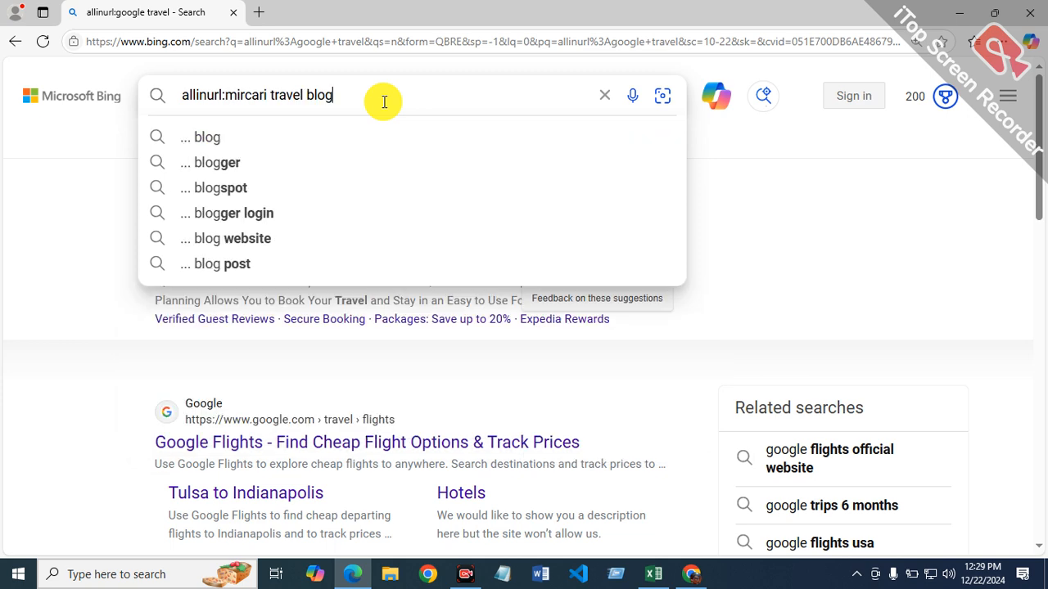
{"action": "key", "text": "Return"}
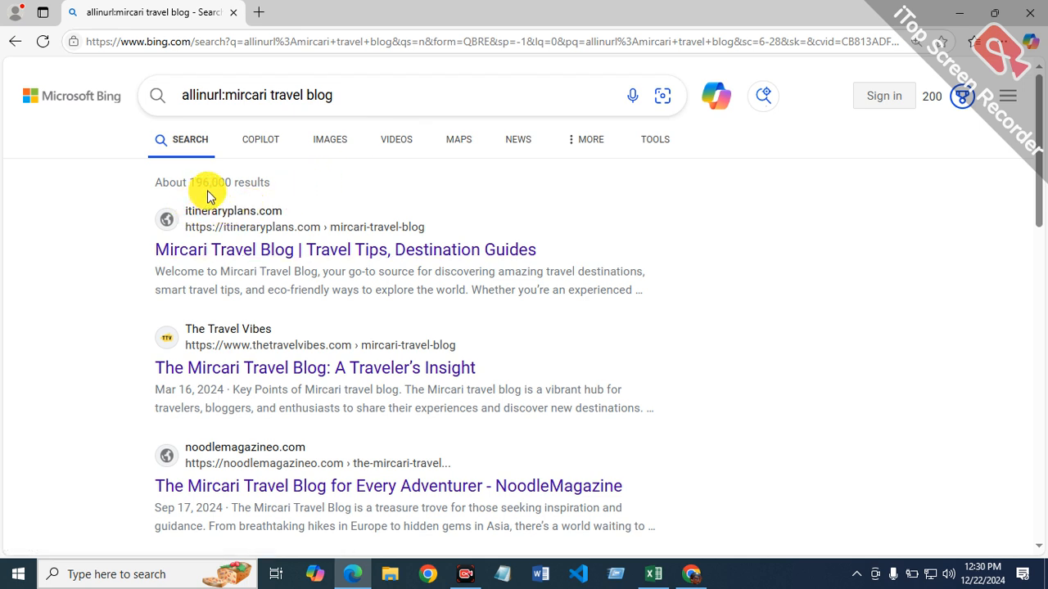
{"action": "key", "text": "ctrl+plus"}
{"action": "key", "text": "ctrl+plus"}
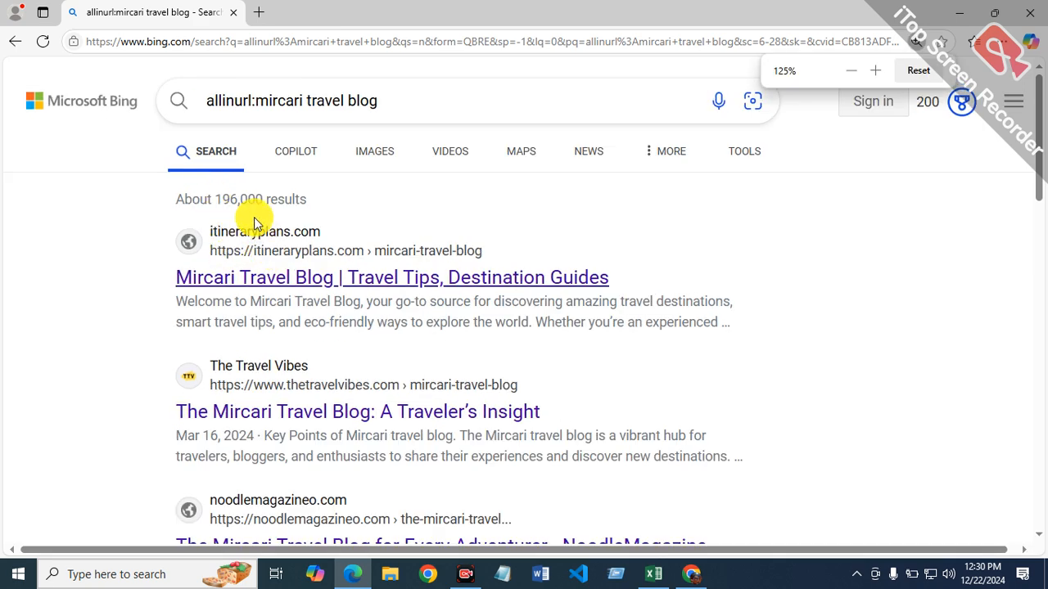
Step: Return to the Excel report and enter the formula =196000/12 in cell G4 as the monthly allinurl average
{"action": "key", "text": "super+r"}
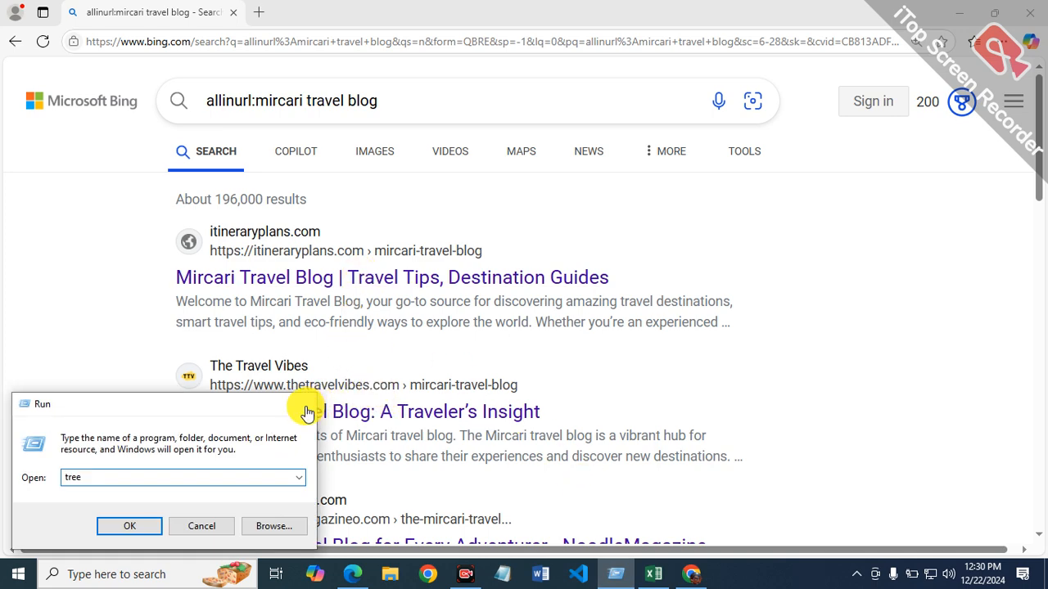
{"action": "left_click", "coordinate": [305, 404]}
{"action": "left_click", "coordinate": [653, 574]}
{"action": "left_click", "coordinate": [758, 364]}
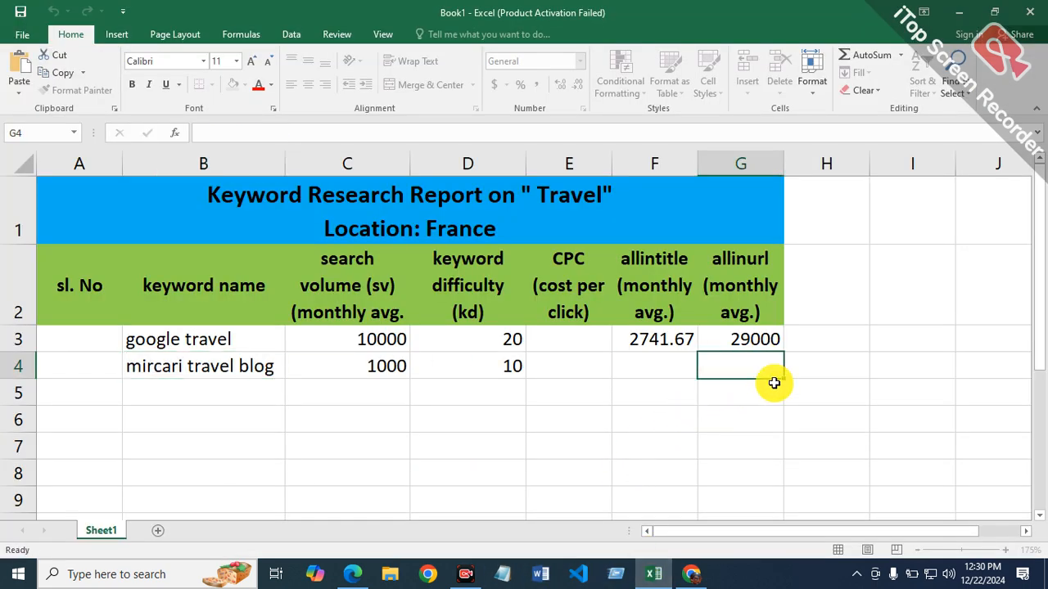
{"action": "type", "text": "=196000/12"}
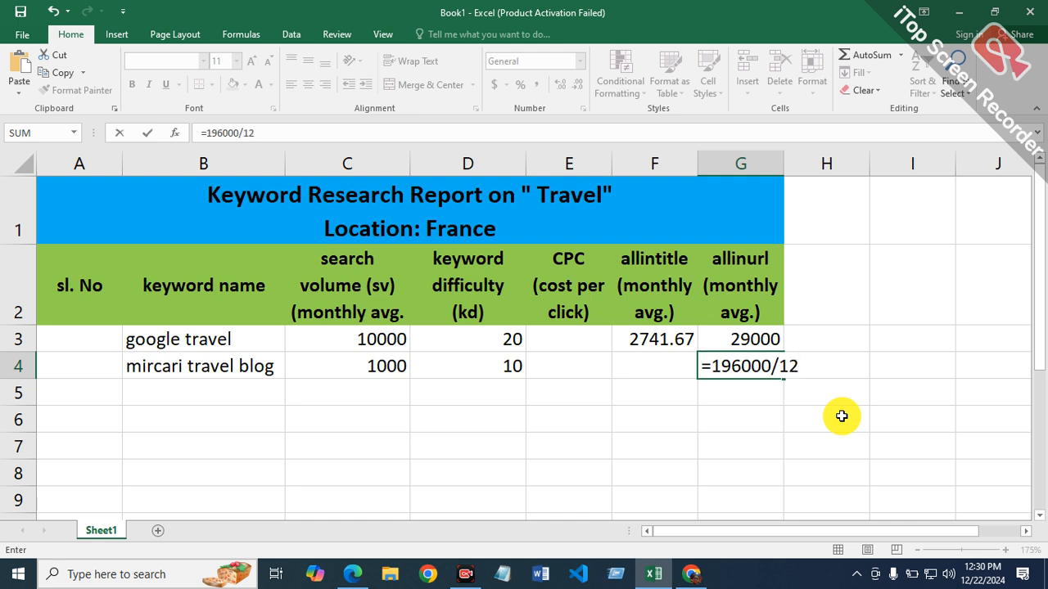
{"action": "key", "text": "Return"}
Step: Select cell F4 for the allintitle value, and run a Bing search in Microsoft Edge for "allintitle:mircari travel blog"
{"action": "left_click", "coordinate": [652, 362]}
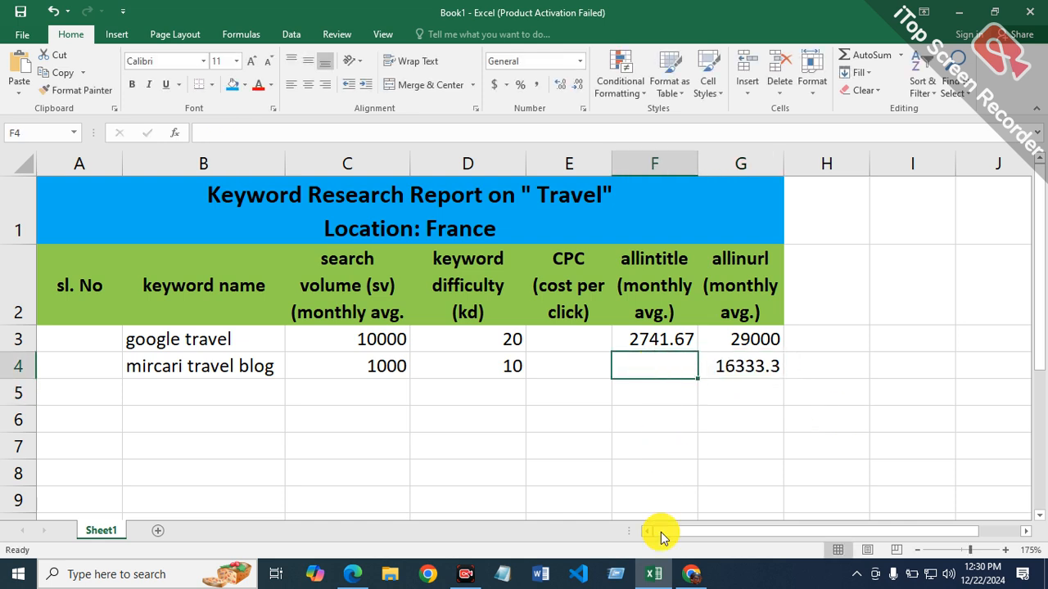
{"action": "left_click", "coordinate": [352, 573]}
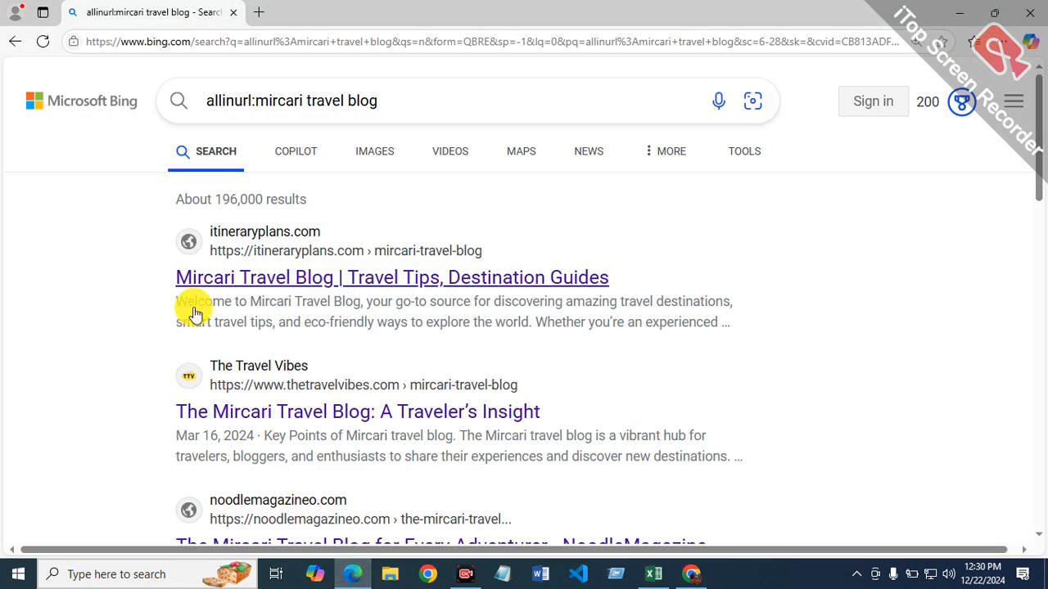
{"action": "left_click", "coordinate": [254, 105]}
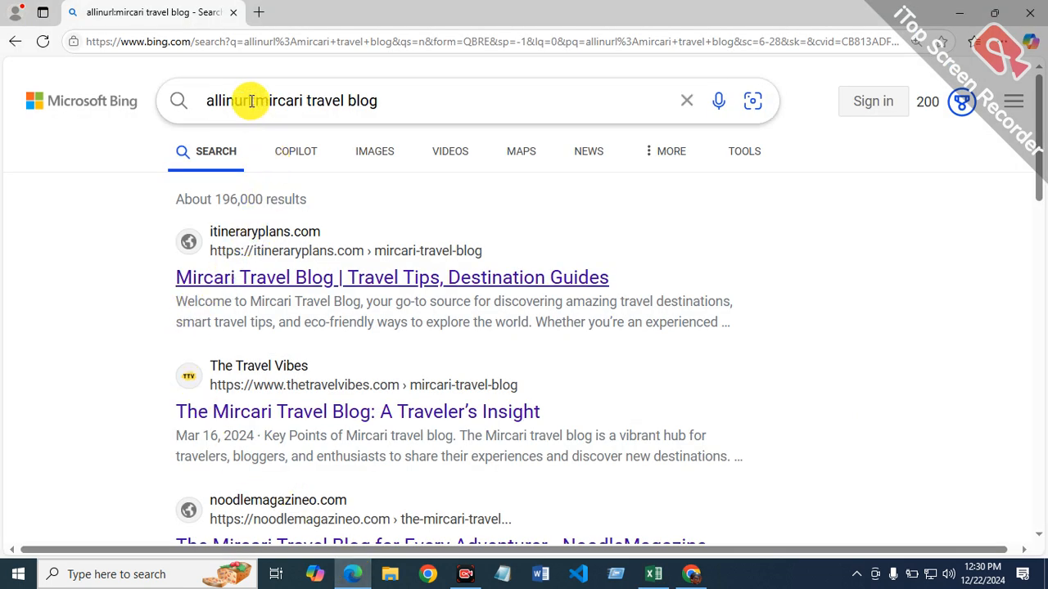
{"action": "left_click", "coordinate": [251, 101]}
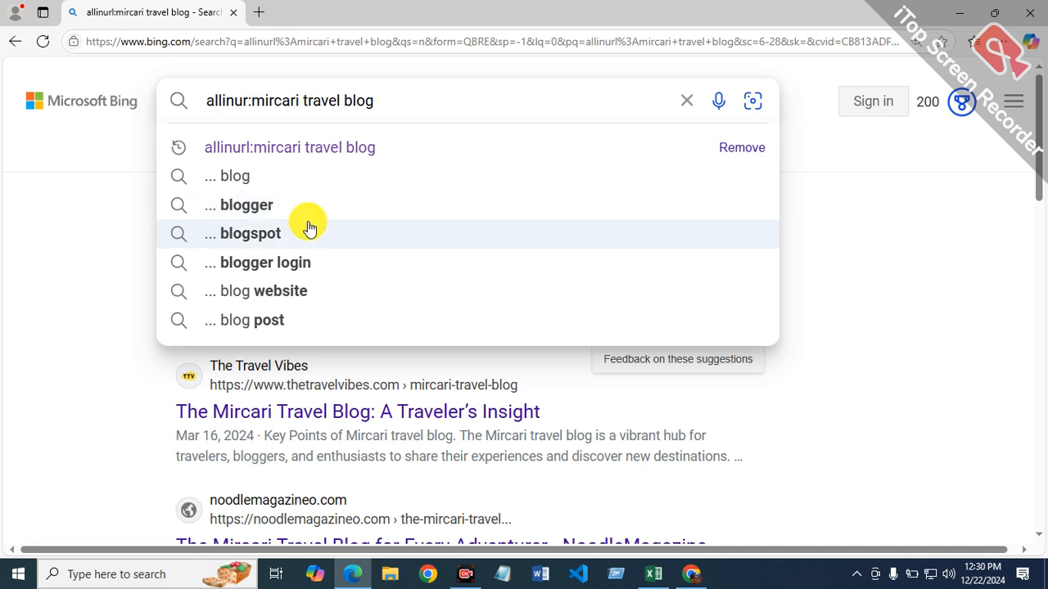
{"action": "key", "text": "BackSpace"}
{"action": "key", "text": "BackSpace"}
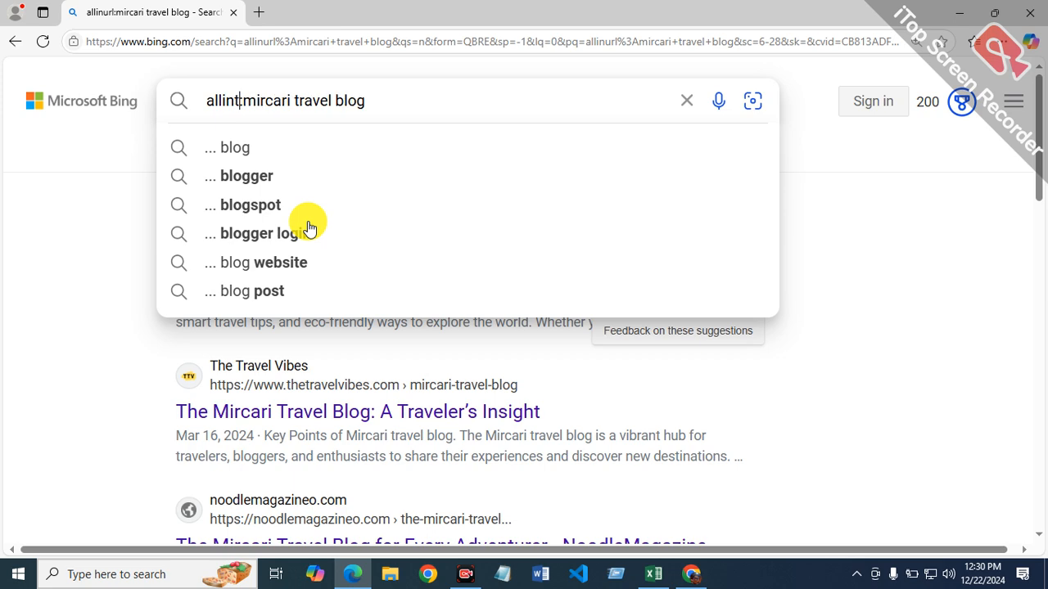
{"action": "type", "text": "title"}
{"action": "key", "text": "Return"}
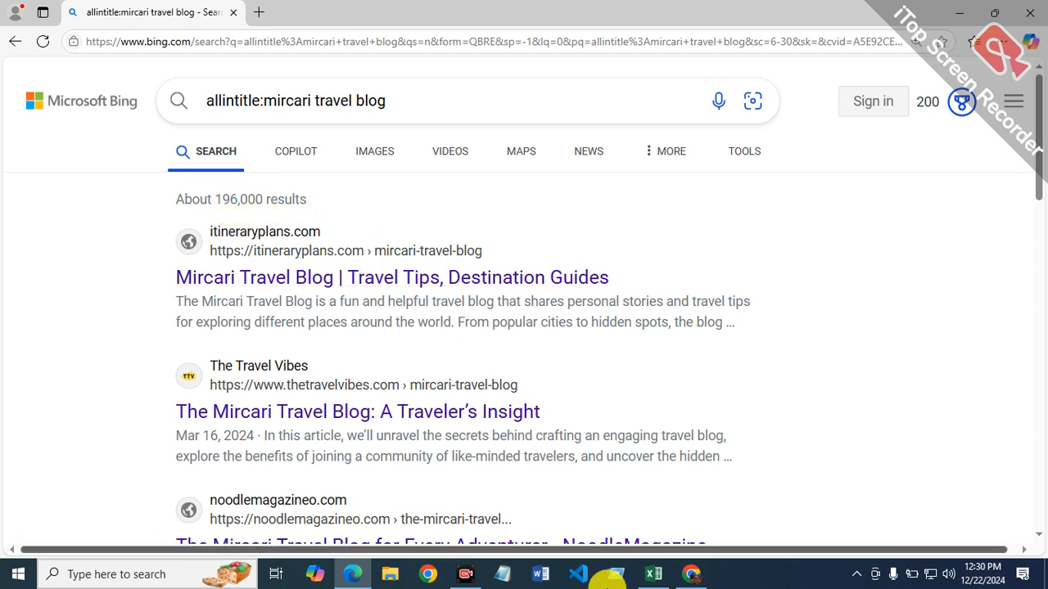
Step: Filter the Bing results for "allintitle:mircari travel blog" to the past year and return to the Excel report
{"action": "left_click", "coordinate": [659, 576]}
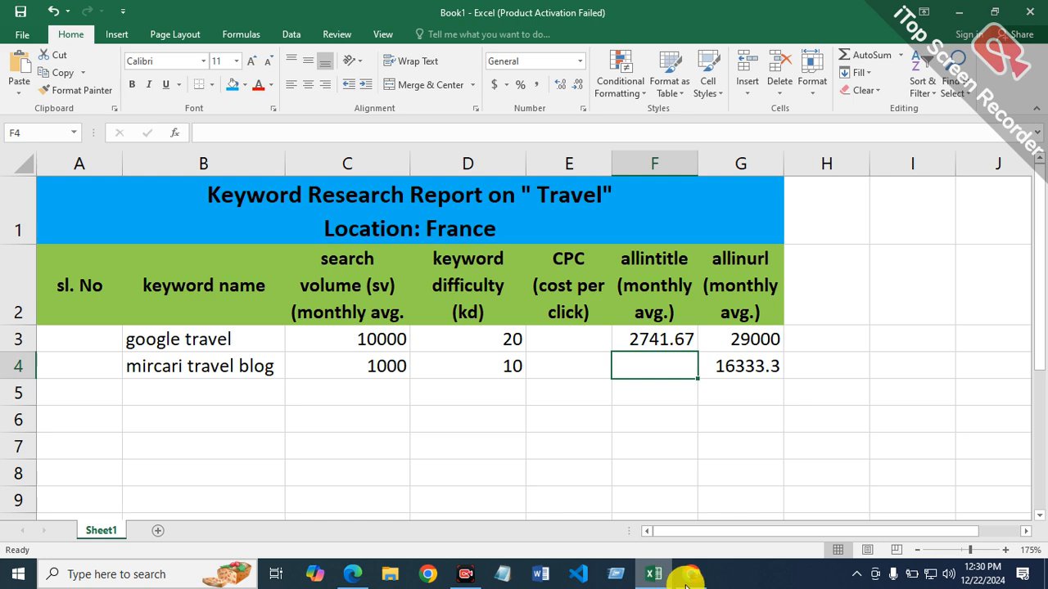
{"action": "left_click", "coordinate": [686, 578]}
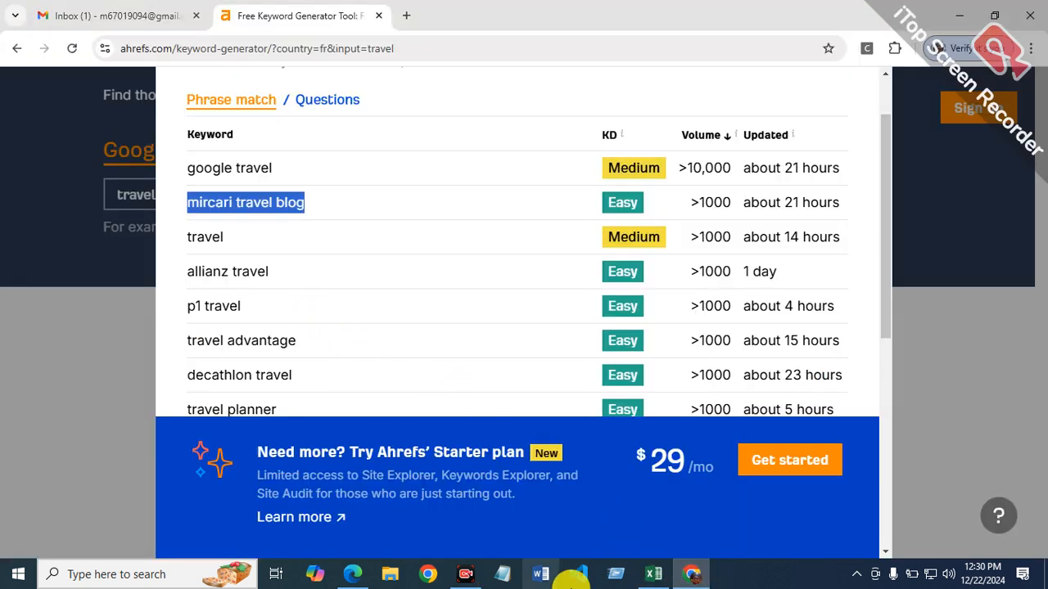
{"action": "left_click", "coordinate": [354, 573]}
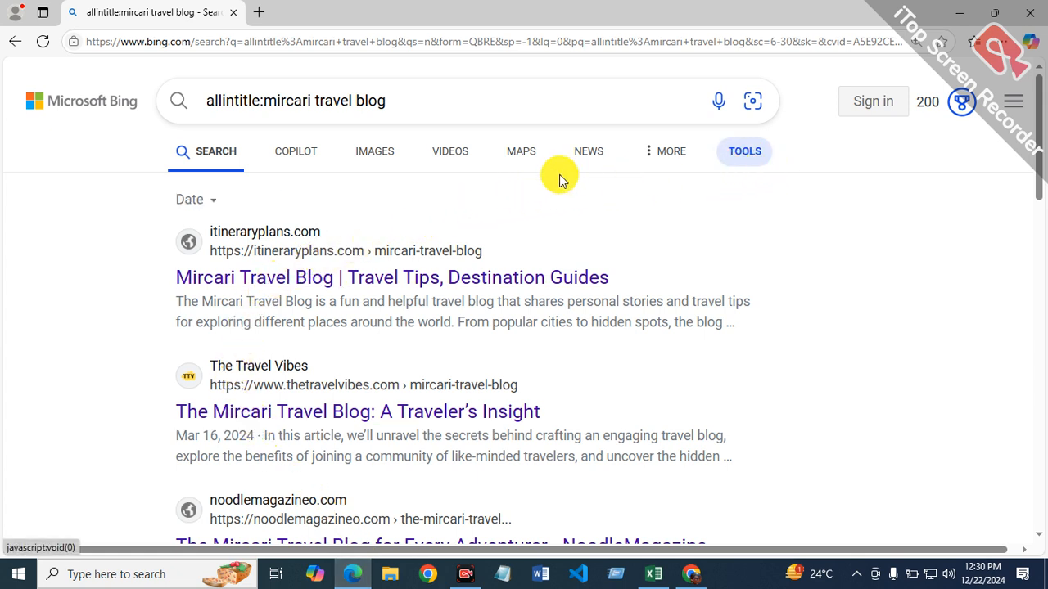
{"action": "left_click", "coordinate": [206, 202]}
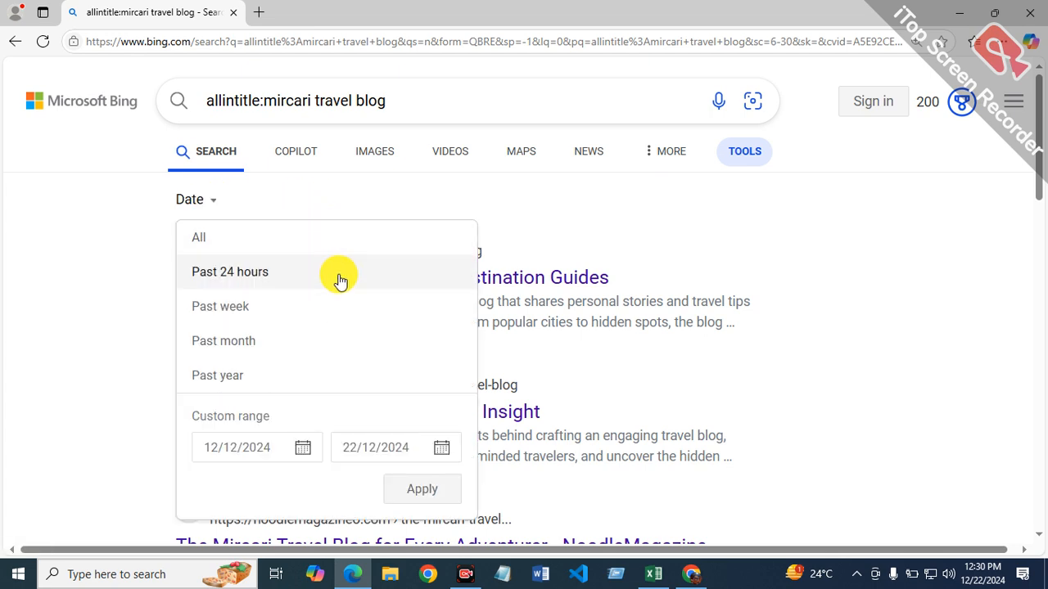
{"action": "left_click", "coordinate": [250, 375]}
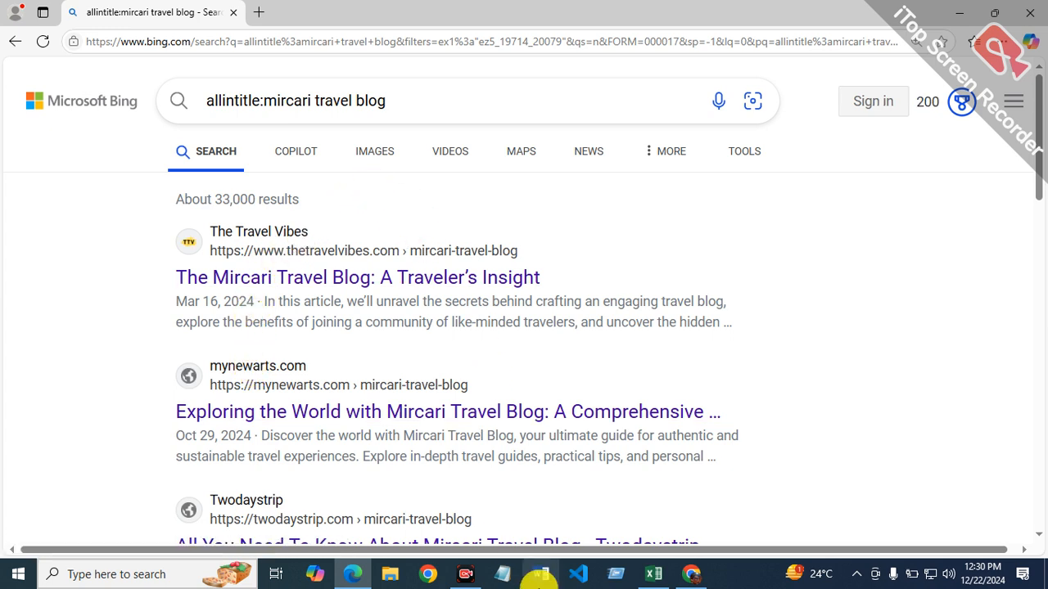
{"action": "left_click", "coordinate": [655, 573]}
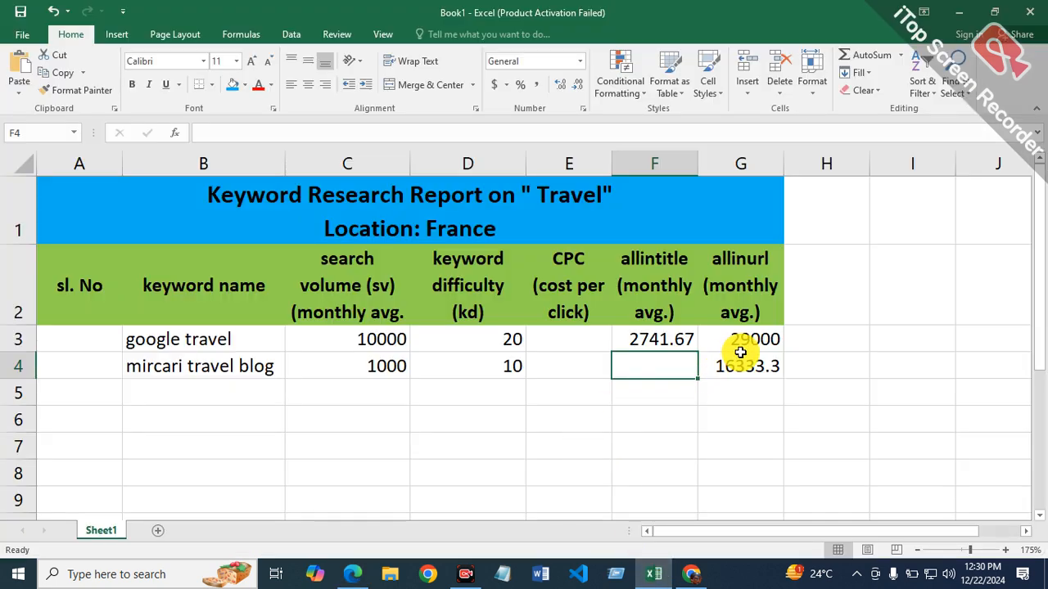
Step: Clear the allinurl averages in cells G3:G4 and copy the keyword "google travel" from cell B3
{"action": "left_click_drag", "start_coordinate": [743, 346], "coordinate": [749, 362]}
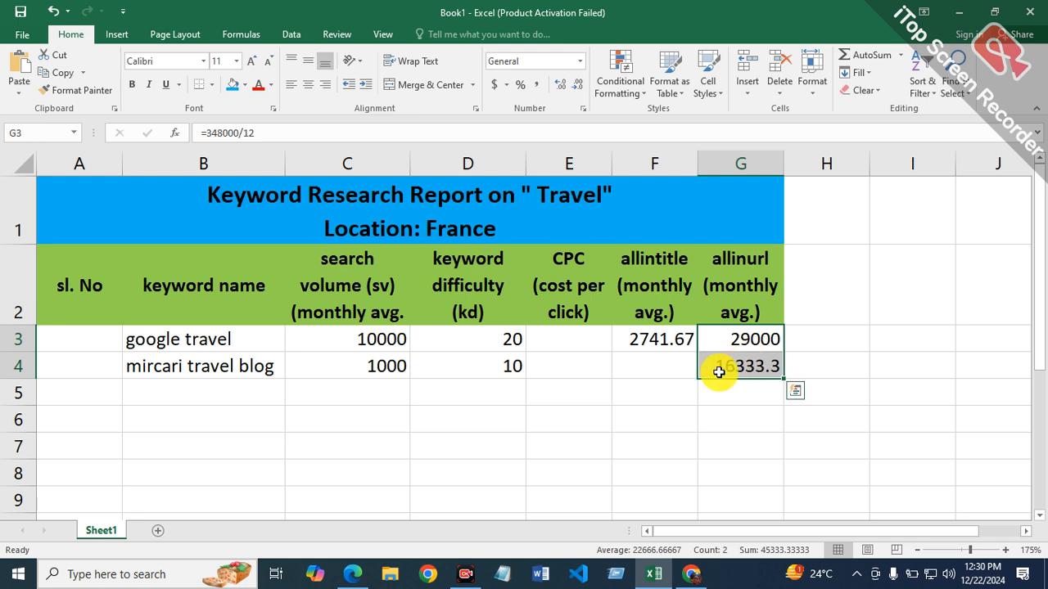
{"action": "key", "text": "Delete"}
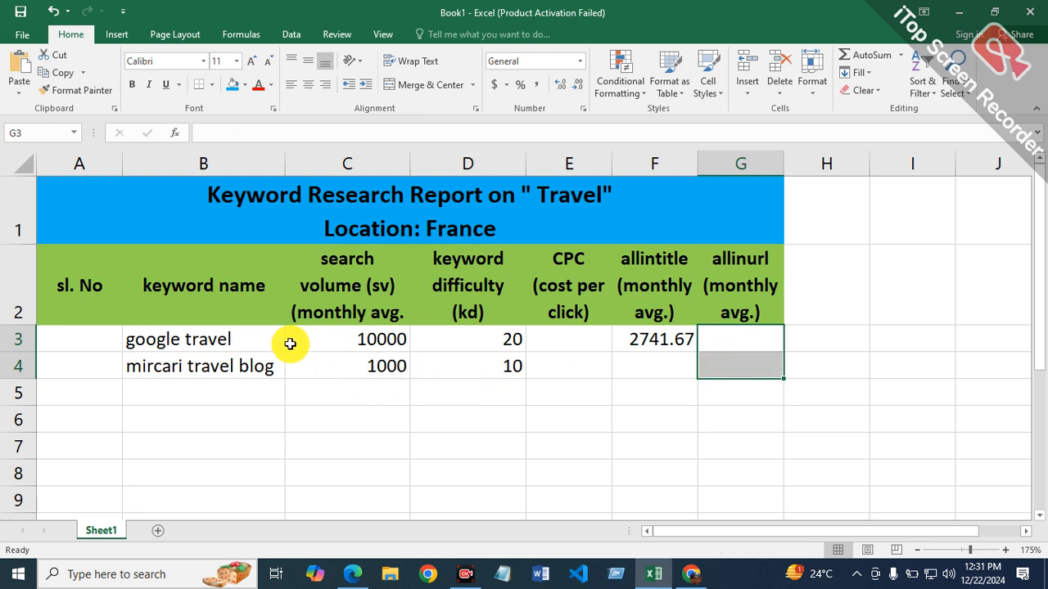
{"action": "double_click", "coordinate": [265, 337]}
{"action": "left_click_drag", "start_coordinate": [266, 337], "coordinate": [117, 336]}
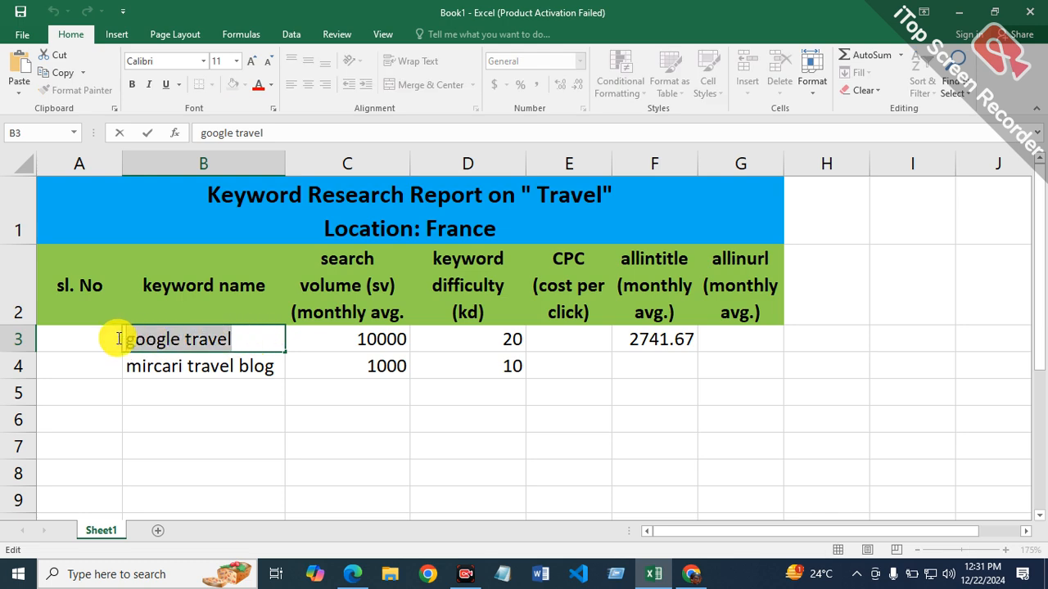
{"action": "right_click", "coordinate": [161, 359]}
{"action": "left_click", "coordinate": [184, 376]}
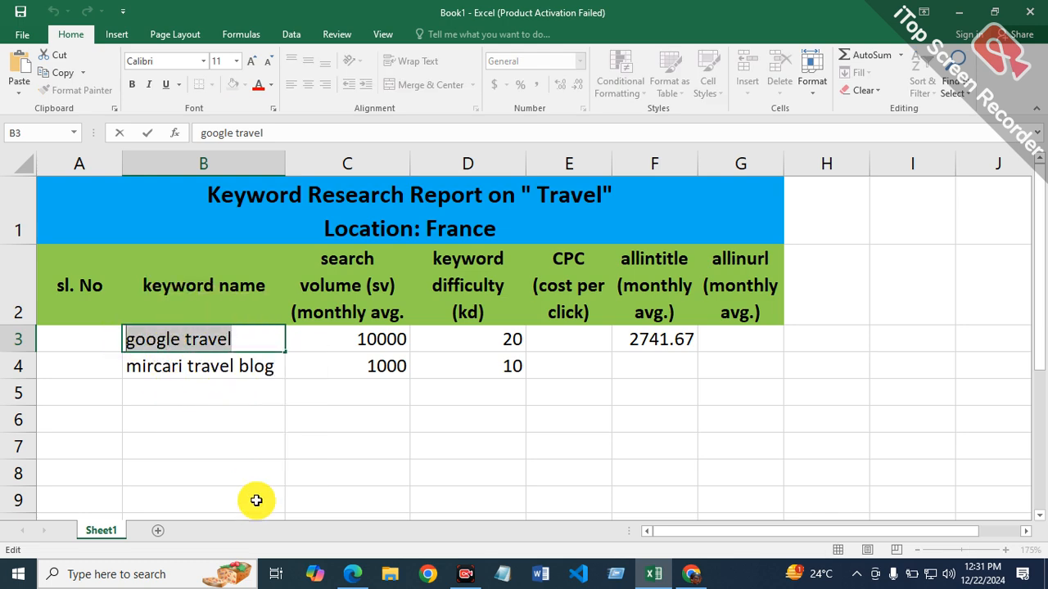
Step: Switch to Microsoft Edge and run a Bing search for "allintitle:google travel"
{"action": "left_click", "coordinate": [352, 576]}
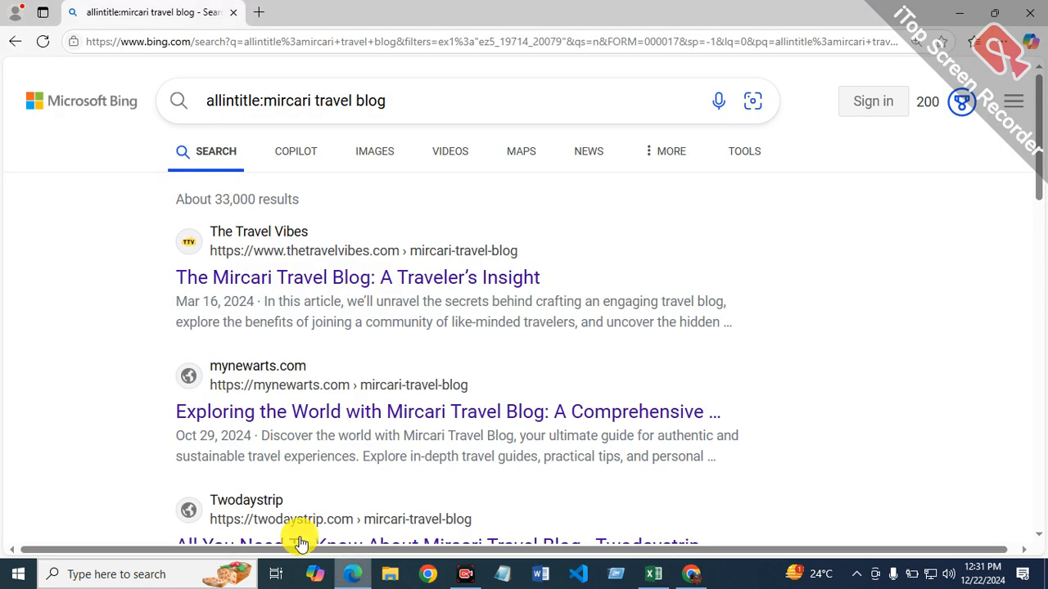
{"action": "left_click", "coordinate": [374, 101]}
{"action": "left_click", "coordinate": [410, 102]}
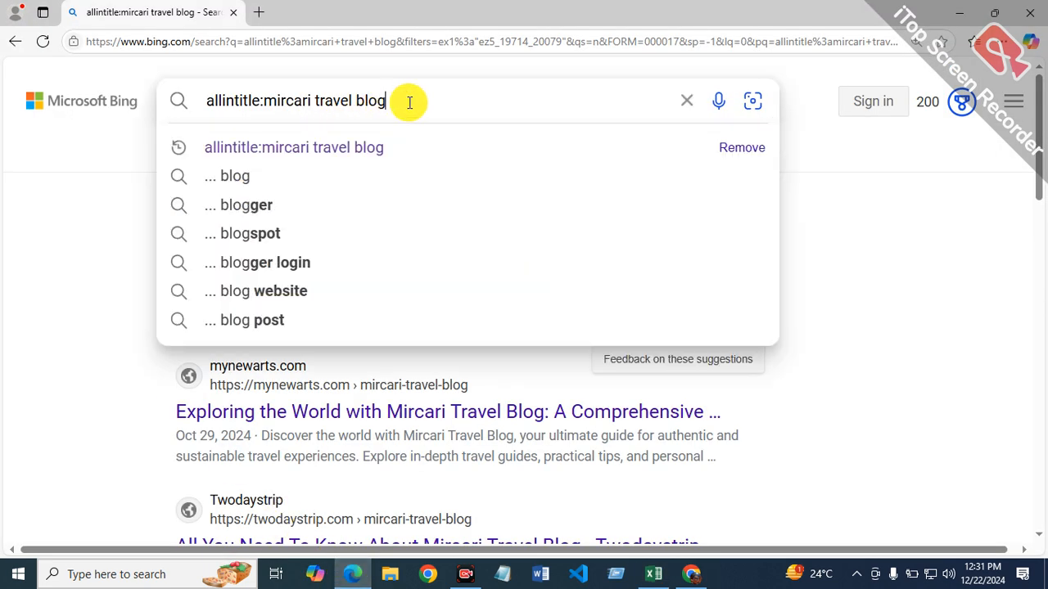
{"action": "key", "text": "BackSpace"}
{"action": "key", "text": "BackSpace"}
{"action": "key", "text": "BackSpace"}
{"action": "key", "text": "BackSpace"}
{"action": "key", "text": "BackSpace"}
{"action": "key", "text": "BackSpace"}
{"action": "key", "text": "BackSpace"}
{"action": "key", "text": "BackSpace"}
{"action": "key", "text": "BackSpace"}
{"action": "key", "text": "BackSpace"}
{"action": "key", "text": "BackSpace"}
{"action": "key", "text": "BackSpace"}
{"action": "key", "text": "BackSpace"}
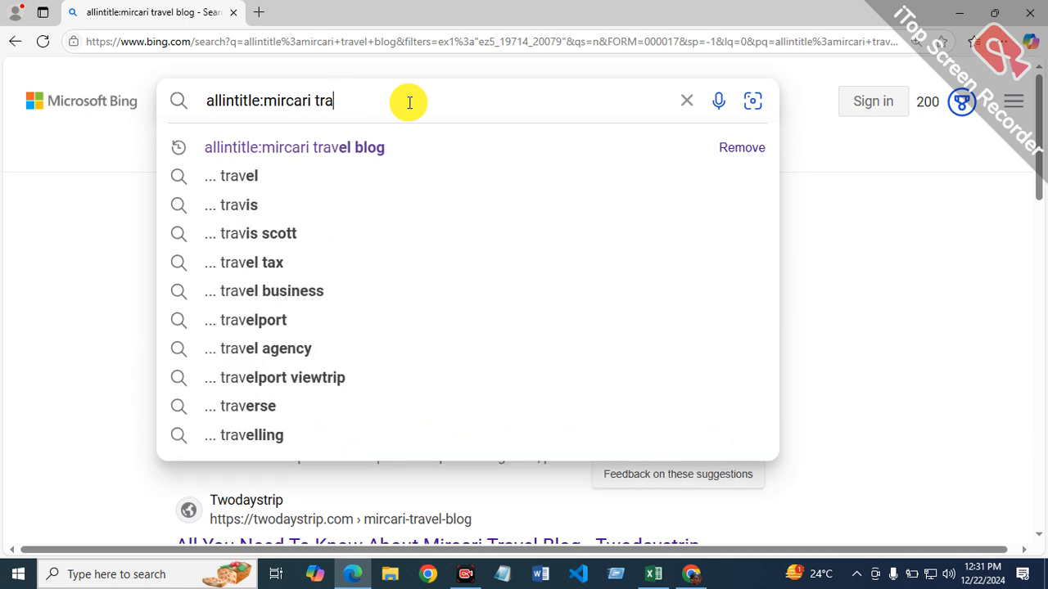
{"action": "key", "text": "BackSpace"}
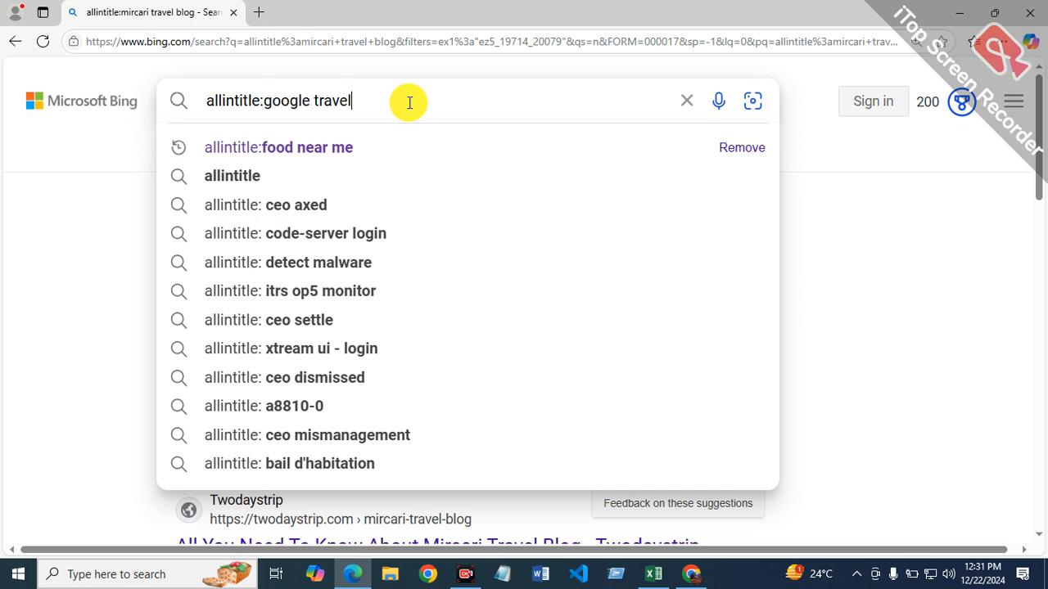
{"action": "key", "text": "Return"}
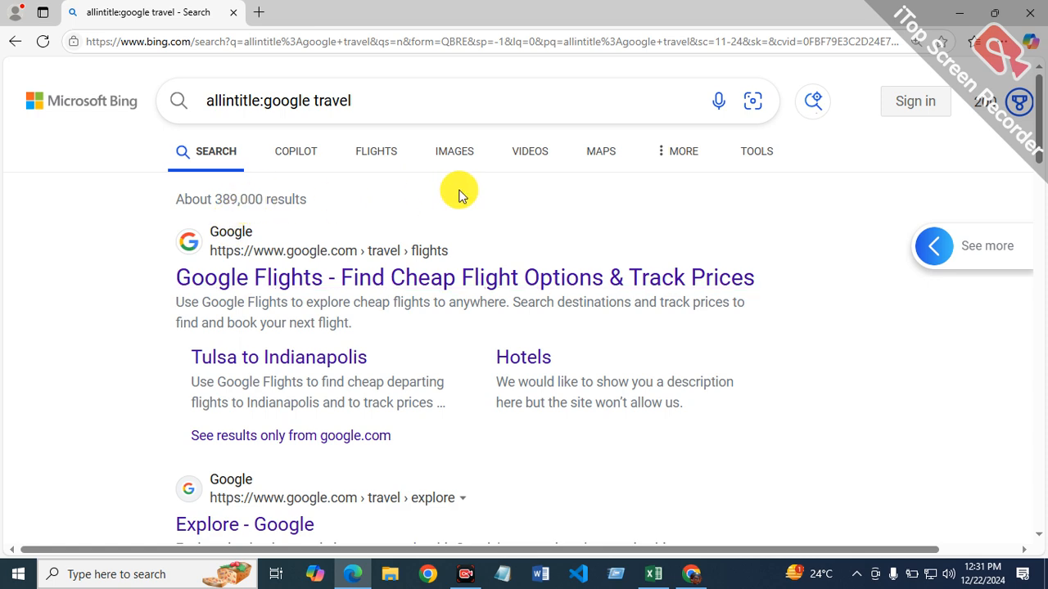
Step: Filter the Bing results for "allintitle:google travel" to the past year
{"action": "left_click", "coordinate": [745, 155]}
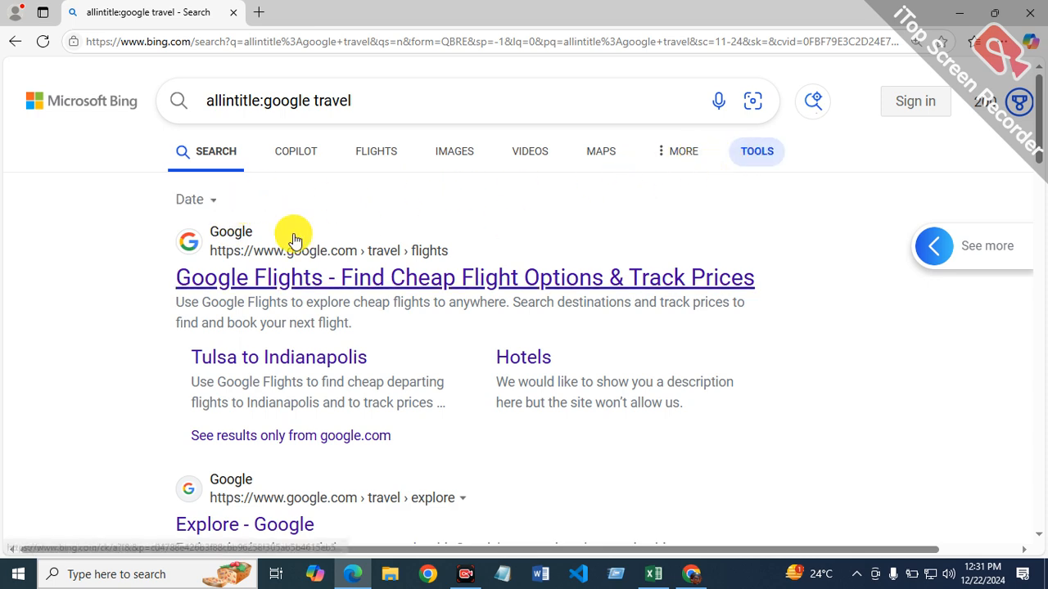
{"action": "left_click", "coordinate": [200, 201]}
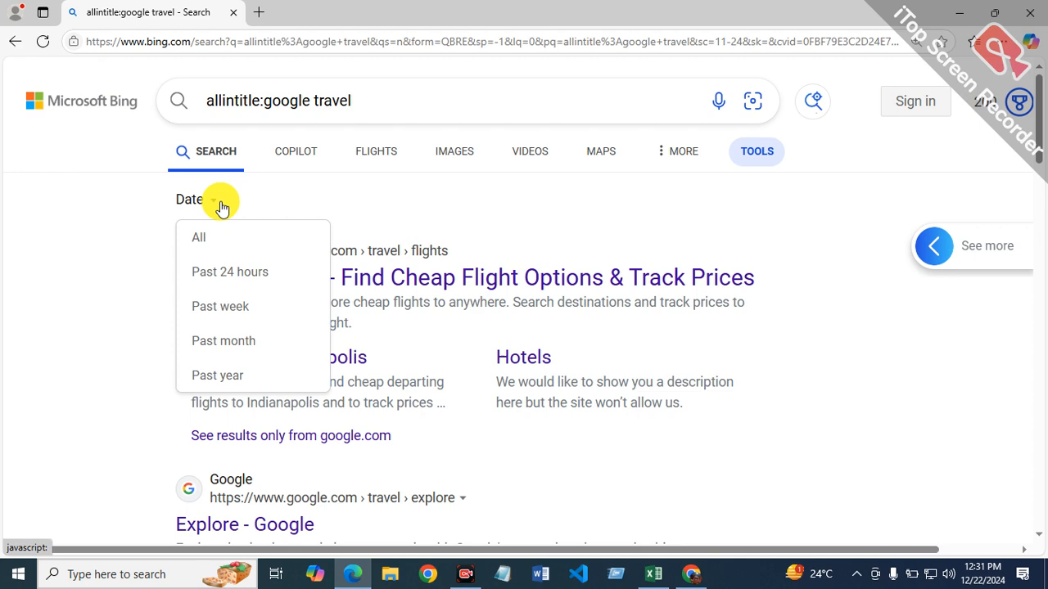
{"action": "left_click", "coordinate": [215, 376]}
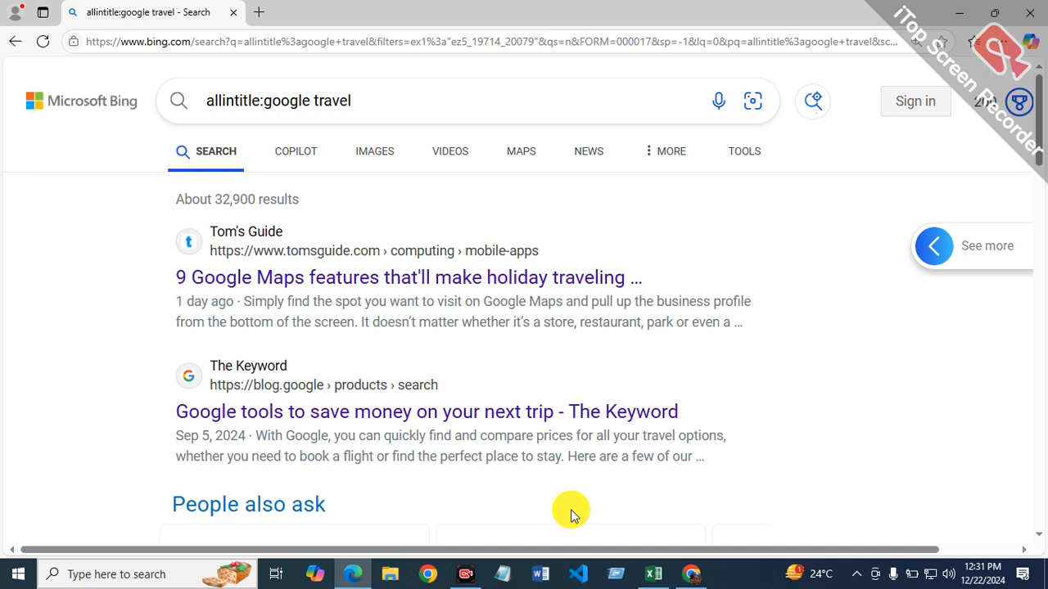
Step: Return to the Excel report and enter the formula =32900/12 in cell G3 of the allinurl column
{"action": "left_click", "coordinate": [655, 571]}
{"action": "left_click", "coordinate": [727, 348]}
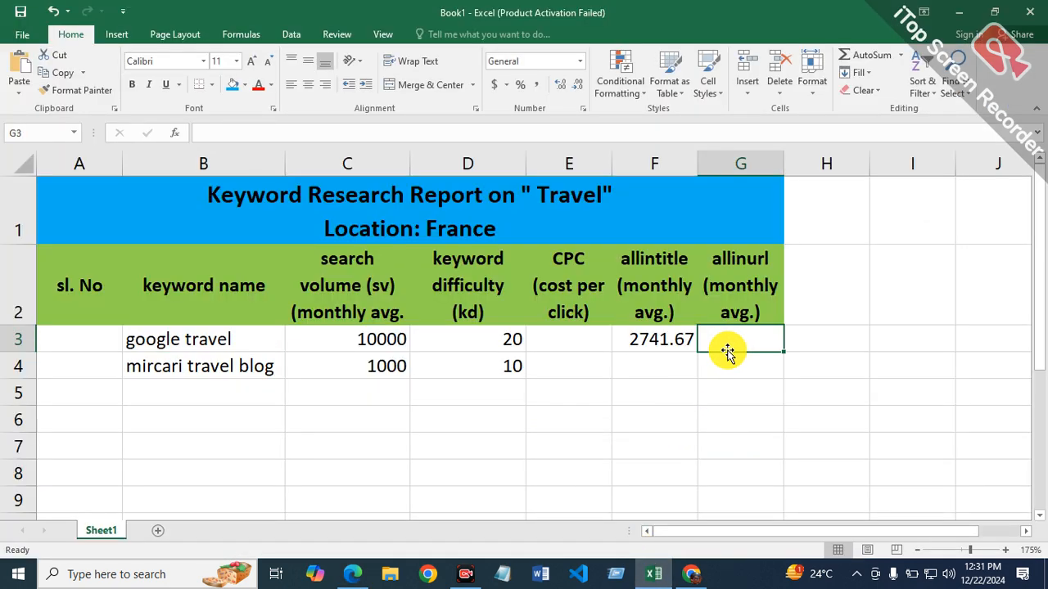
{"action": "type", "text": "=32900/12"}
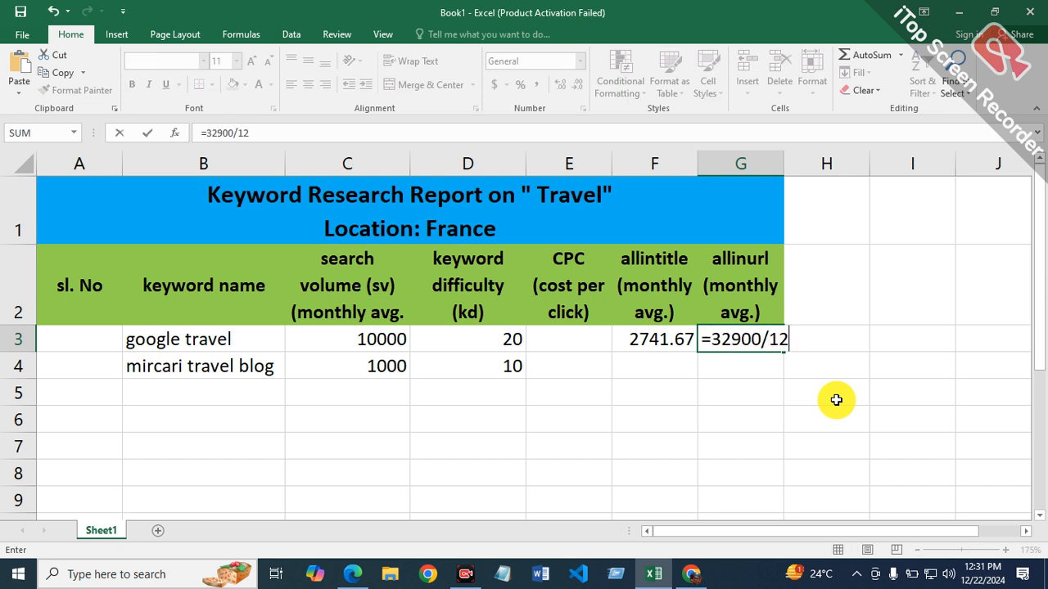
{"action": "key", "text": "Return"}
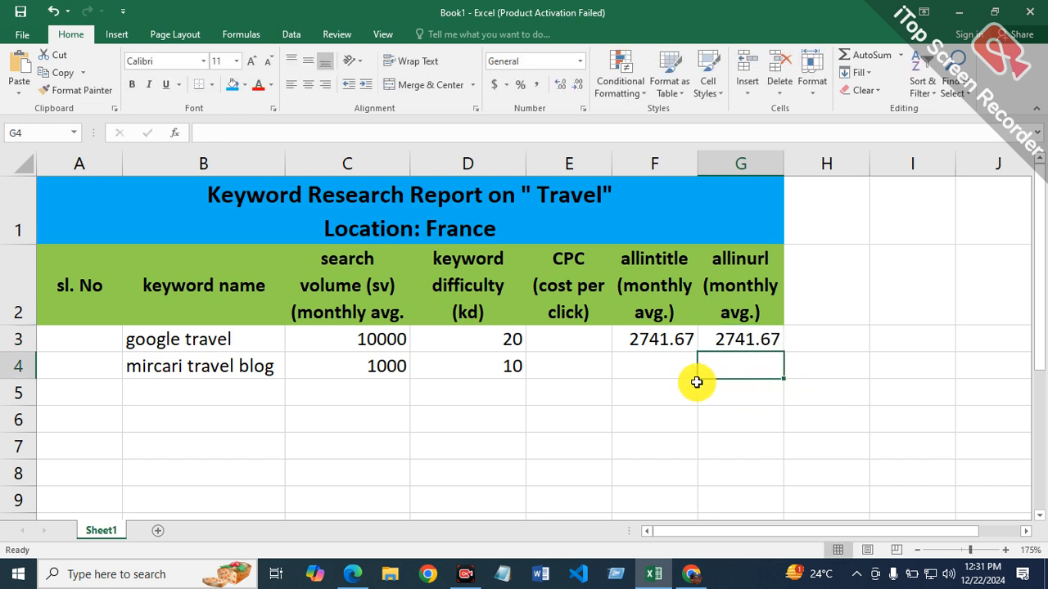
Step: Copy the keyword text "mircari travel blog" from cell B4
{"action": "left_click", "coordinate": [651, 370]}
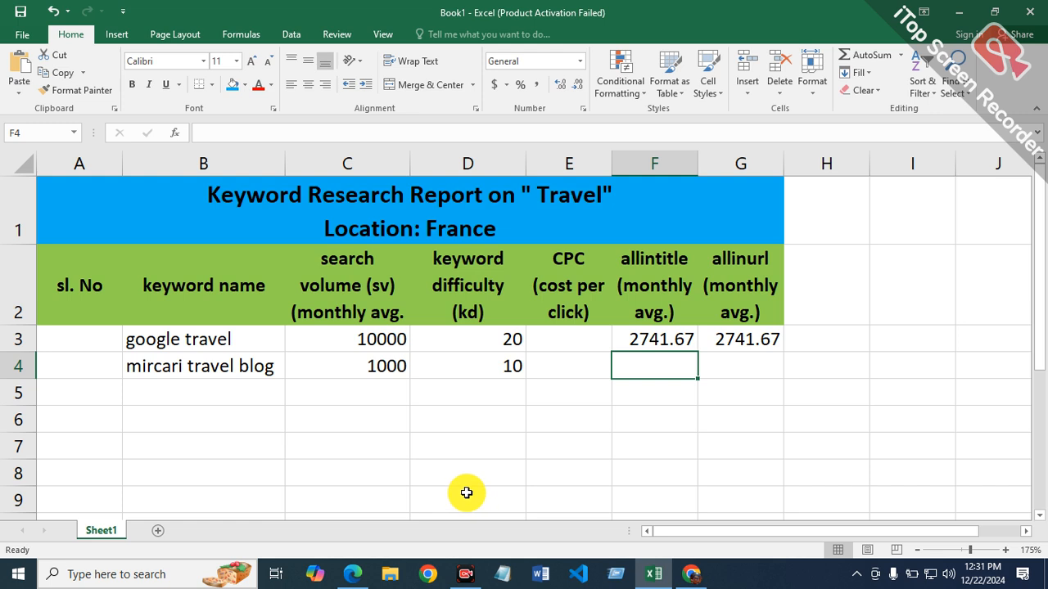
{"action": "double_click", "coordinate": [274, 370]}
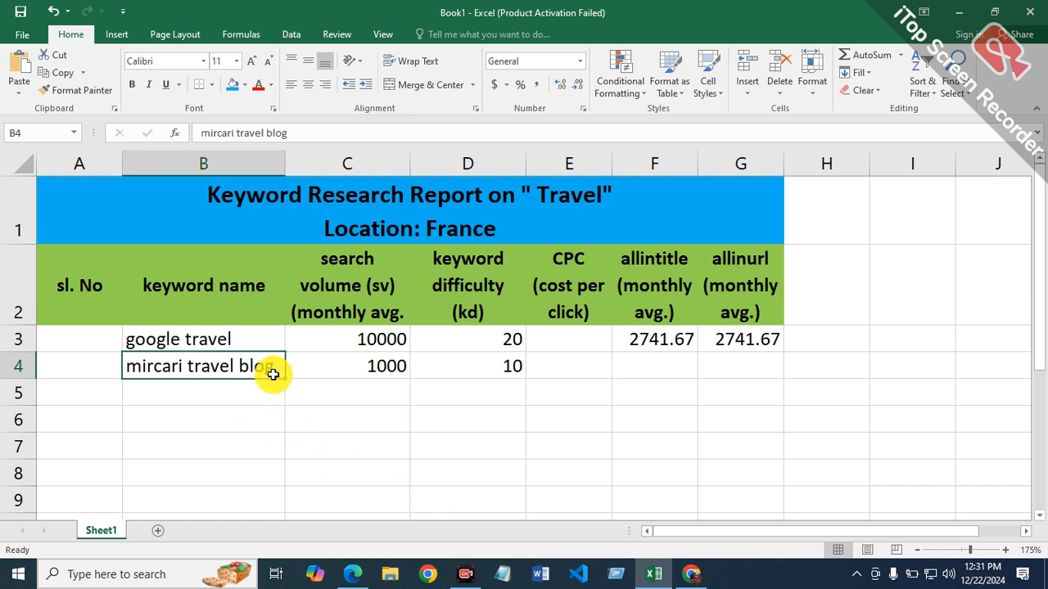
{"action": "left_click_drag", "start_coordinate": [276, 366], "coordinate": [102, 371]}
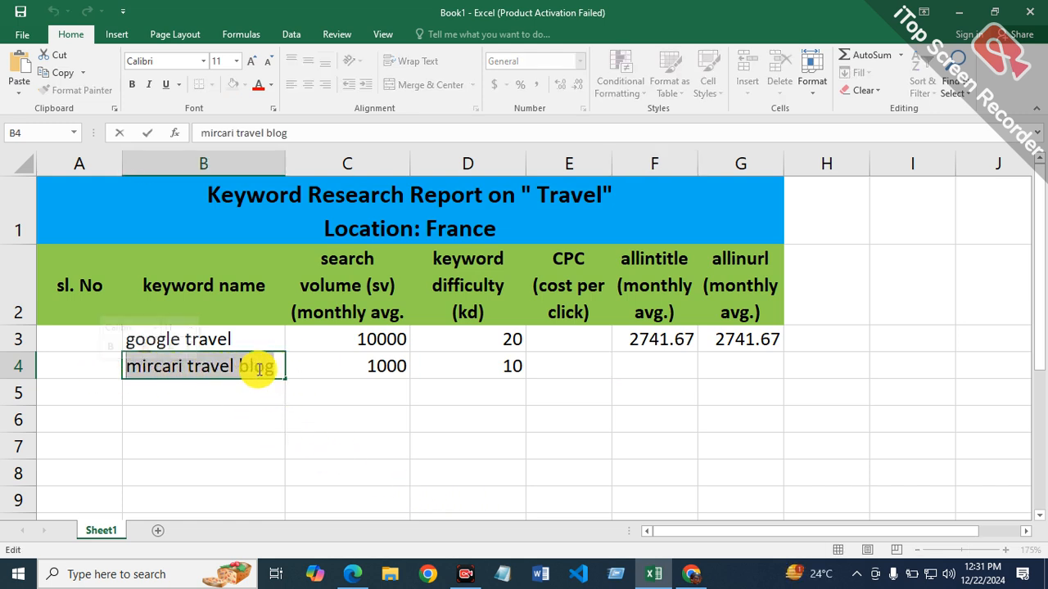
{"action": "right_click", "coordinate": [261, 368]}
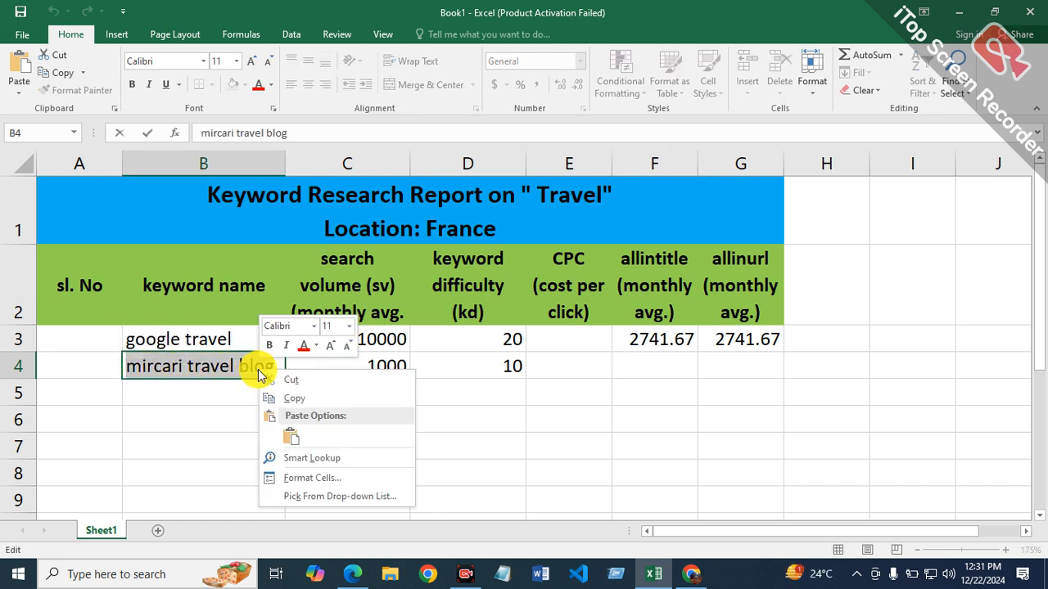
{"action": "left_click", "coordinate": [316, 399]}
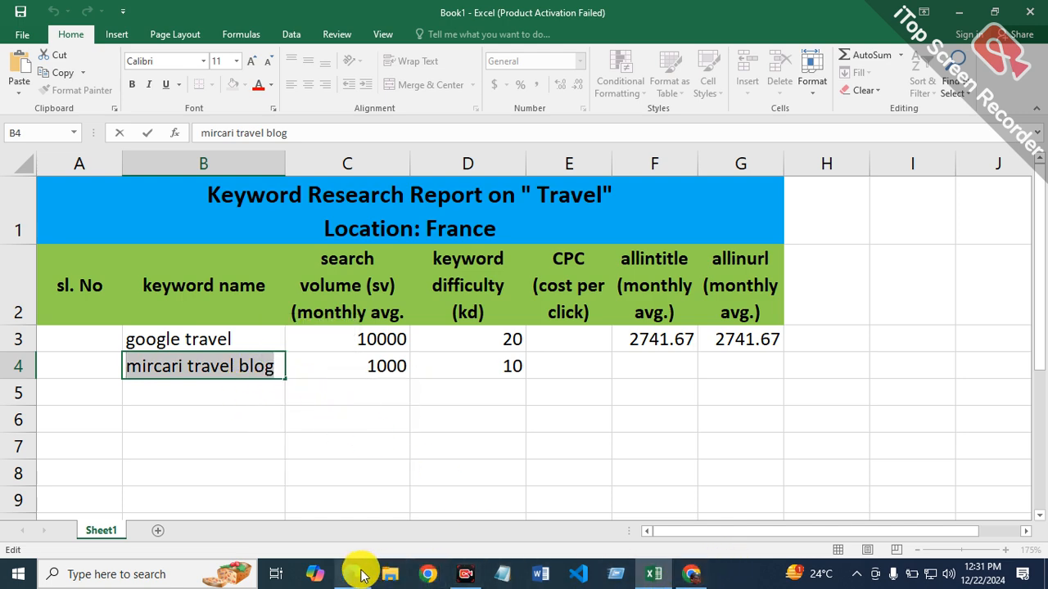
Step: Switch to Microsoft Edge and run a Bing search for "allinurl:google travel"
{"action": "left_click", "coordinate": [360, 572]}
{"action": "left_click", "coordinate": [419, 103]}
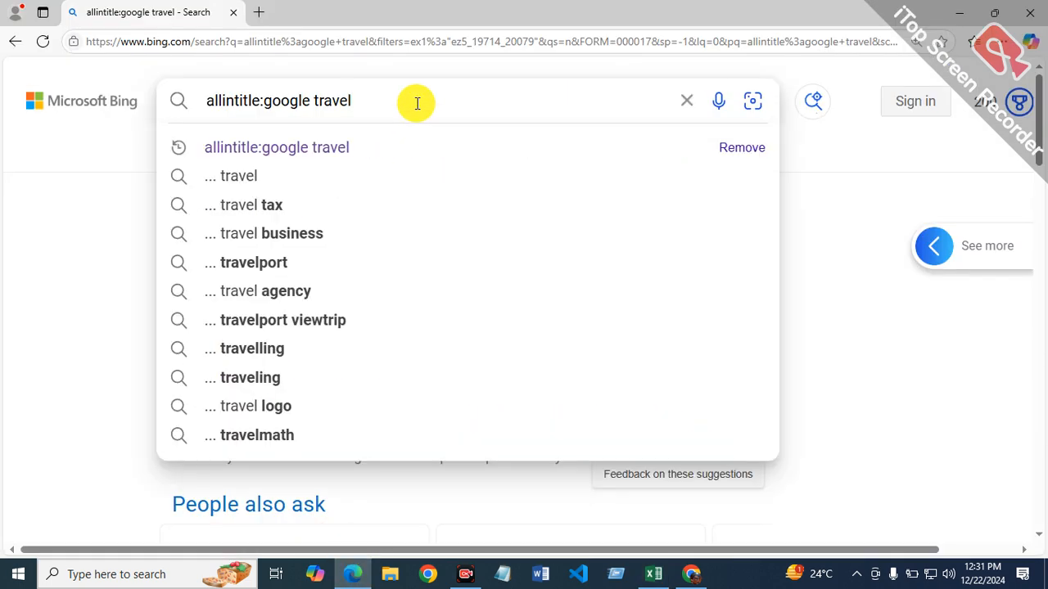
{"action": "key", "text": "BackSpace"}
{"action": "key", "text": "BackSpace"}
{"action": "key", "text": "BackSpace"}
{"action": "key", "text": "BackSpace"}
{"action": "key", "text": "BackSpace"}
{"action": "key", "text": "BackSpace"}
{"action": "key", "text": "BackSpace"}
{"action": "key", "text": "BackSpace"}
{"action": "key", "text": "BackSpace"}
{"action": "key", "text": "BackSpace"}
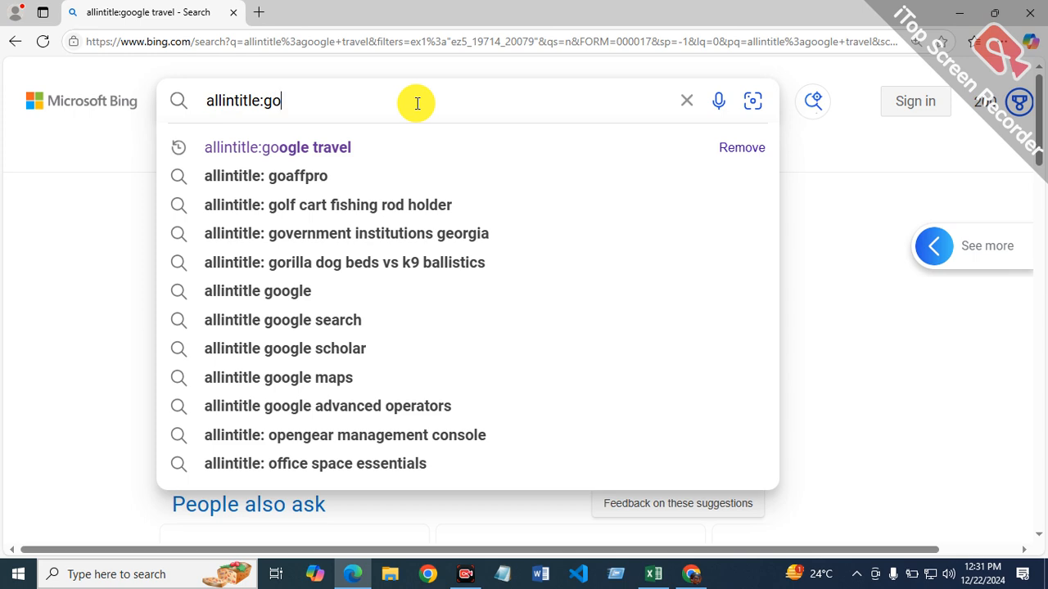
{"action": "key", "text": "BackSpace"}
{"action": "key", "text": "BackSpace"}
{"action": "key", "text": "BackSpace"}
{"action": "key", "text": "BackSpace"}
{"action": "key", "text": "BackSpace"}
{"action": "key", "text": "BackSpace"}
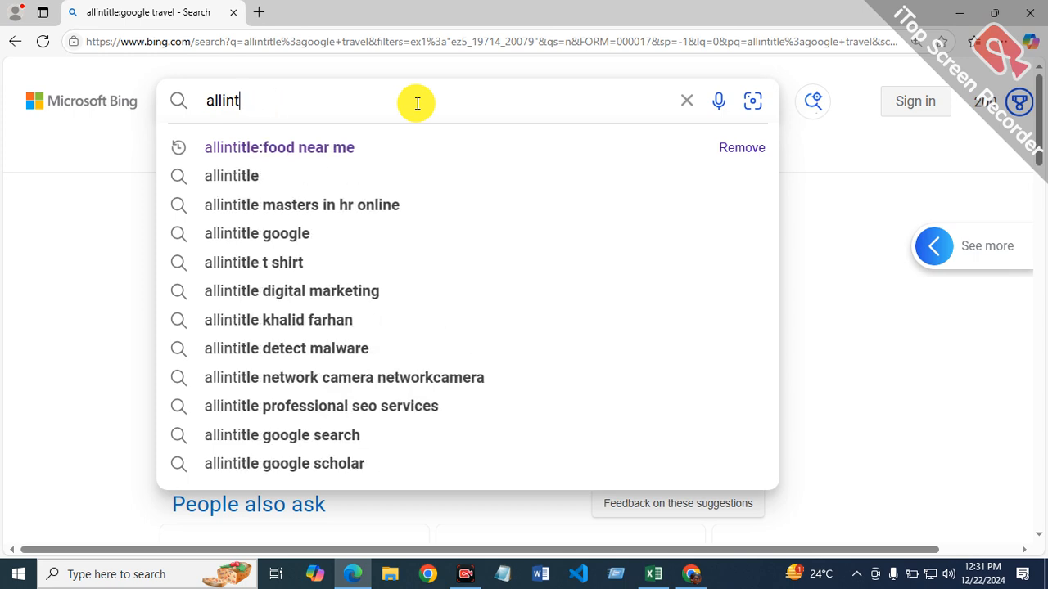
{"action": "type", "text": "u"}
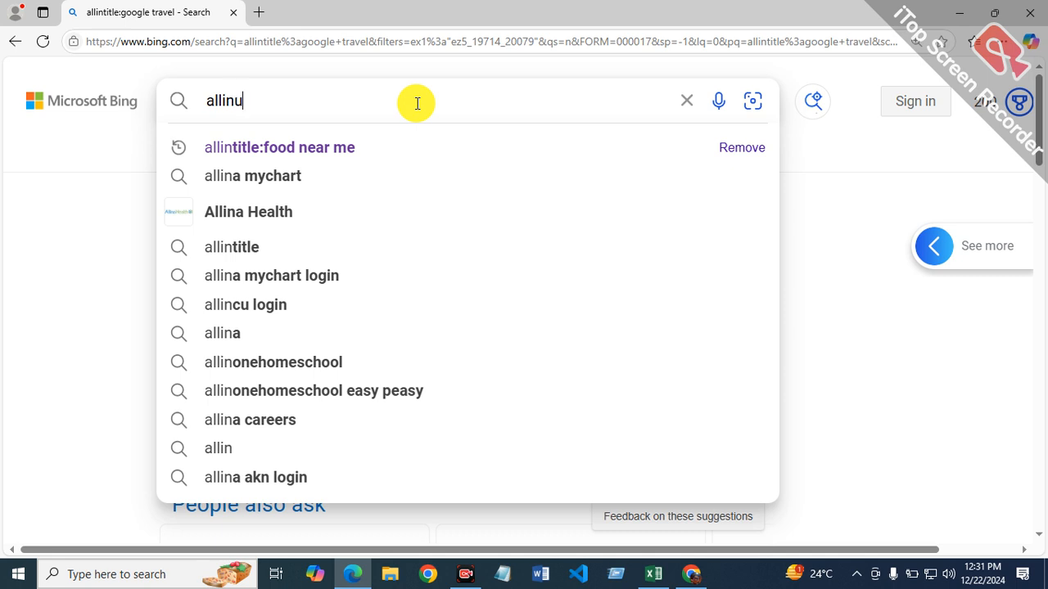
{"action": "type", "text": "rl"}
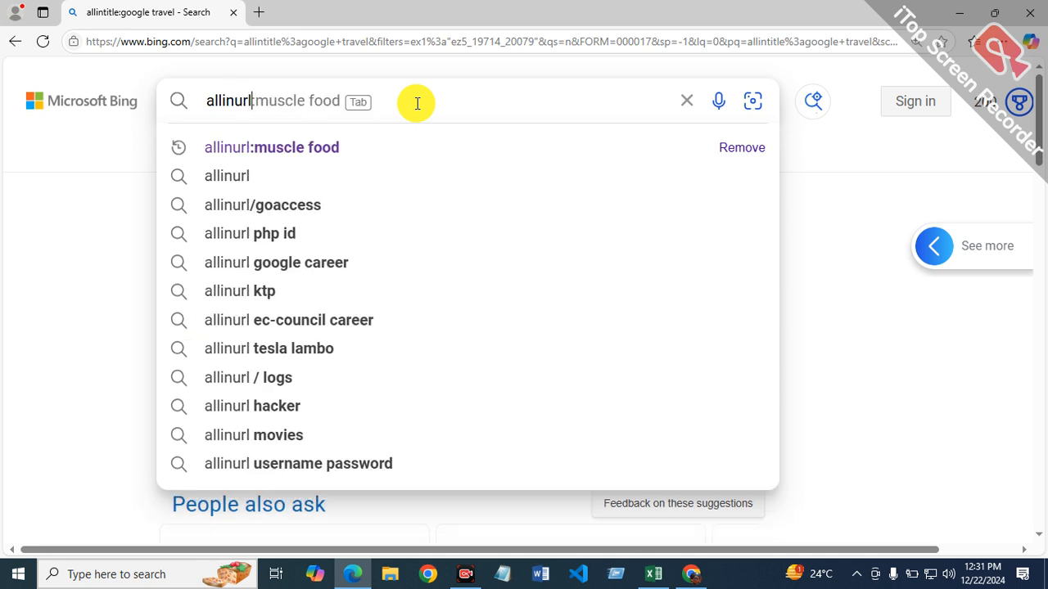
{"action": "type", "text": ":"}
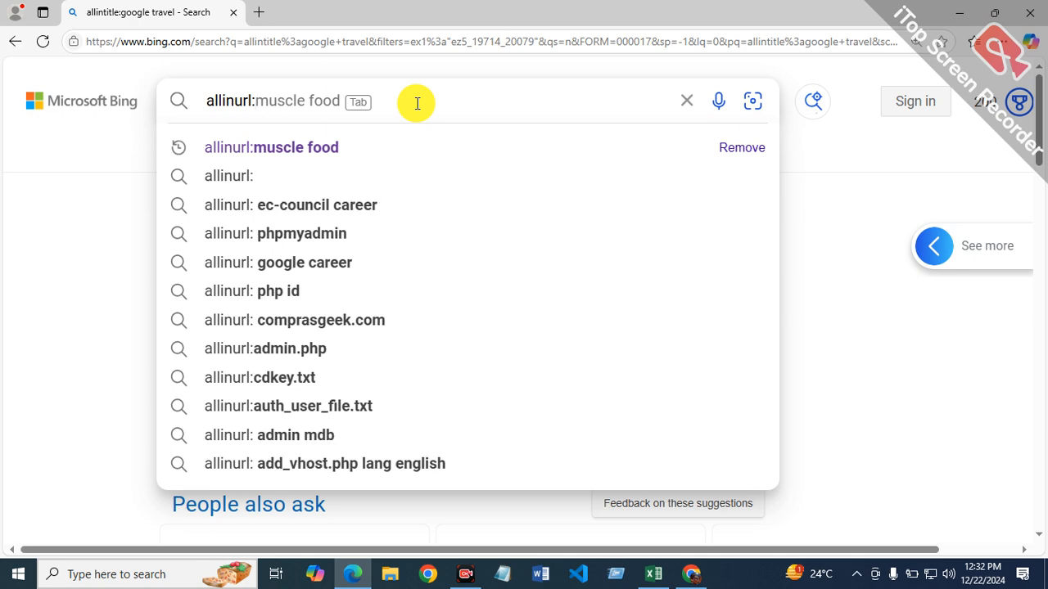
{"action": "type", "text": "googl"}
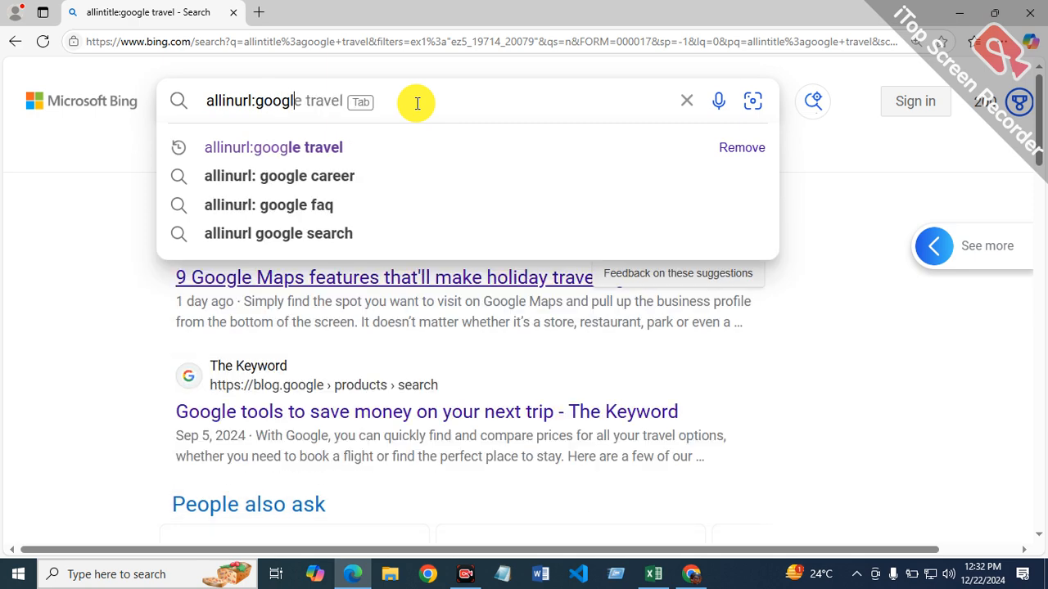
{"action": "type", "text": "e travel"}
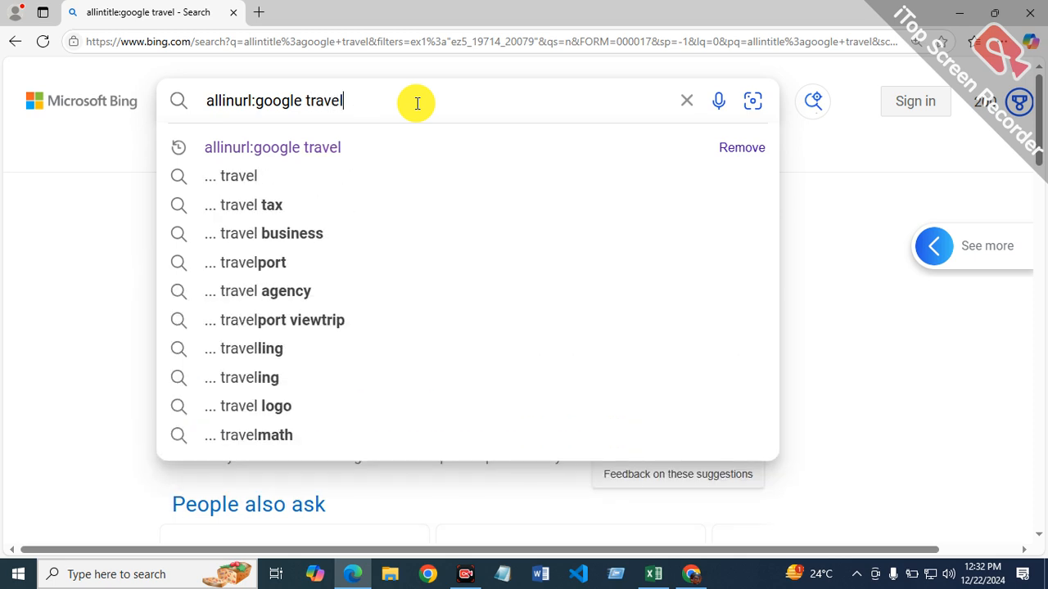
{"action": "key", "text": "Return"}
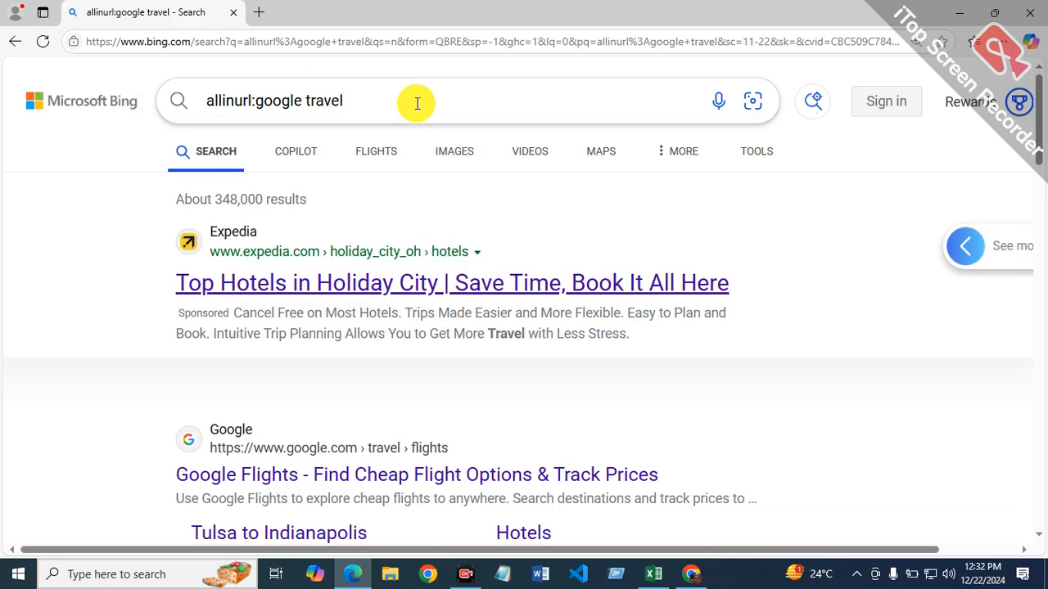
Step: Filter the Bing results for "allinurl:google travel" to the past year and check the applied date range
{"action": "left_click", "coordinate": [756, 157]}
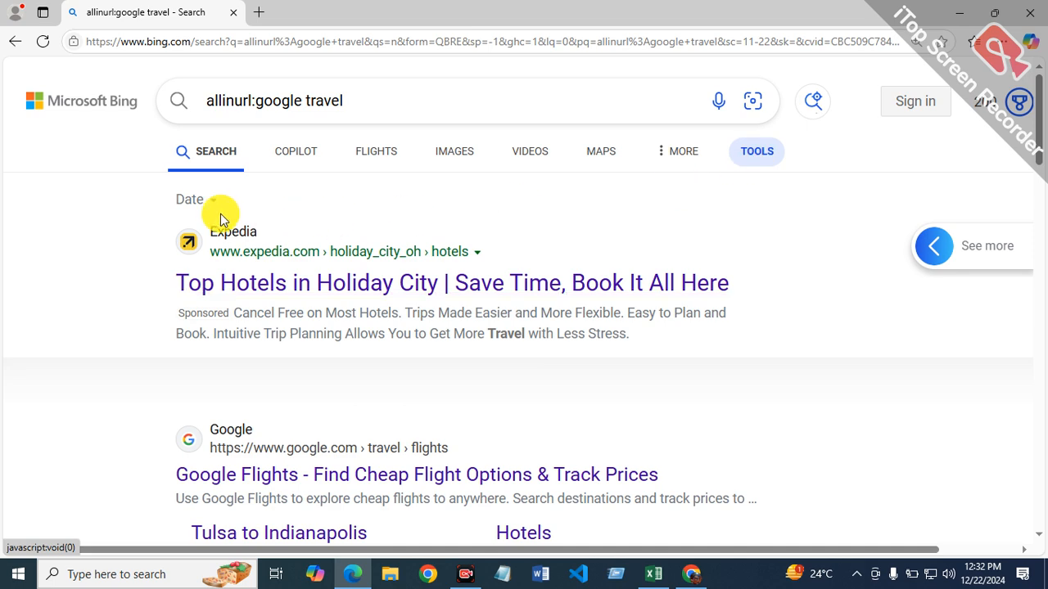
{"action": "left_click", "coordinate": [212, 202]}
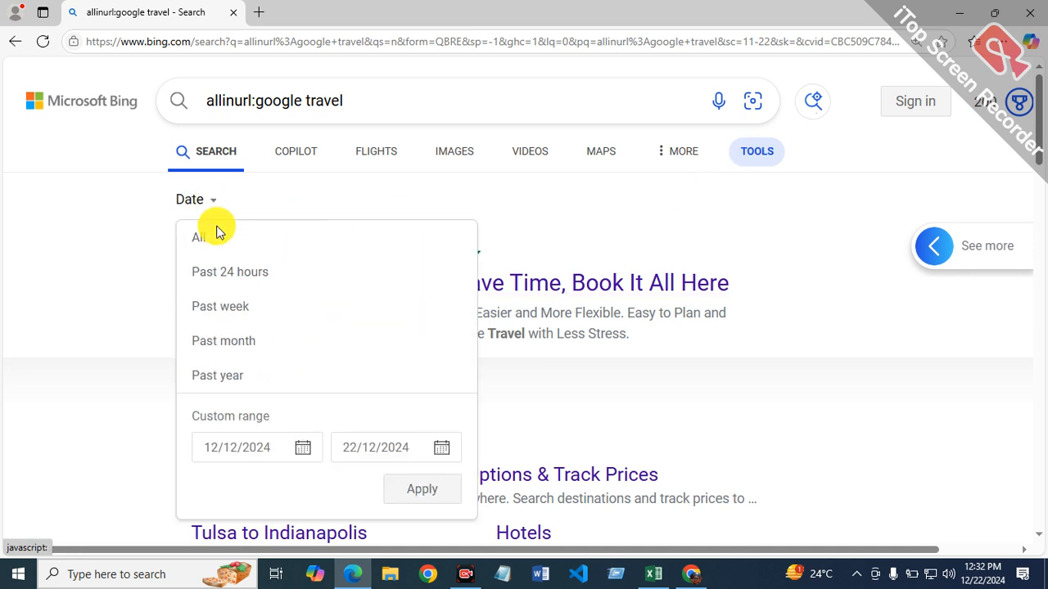
{"action": "left_click", "coordinate": [241, 374]}
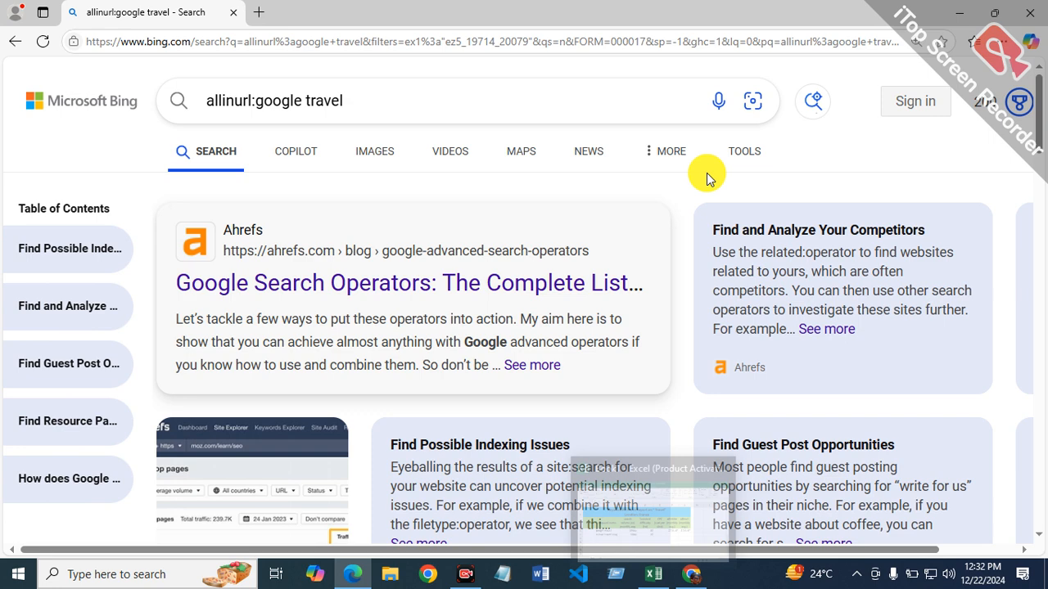
{"action": "left_click", "coordinate": [733, 163]}
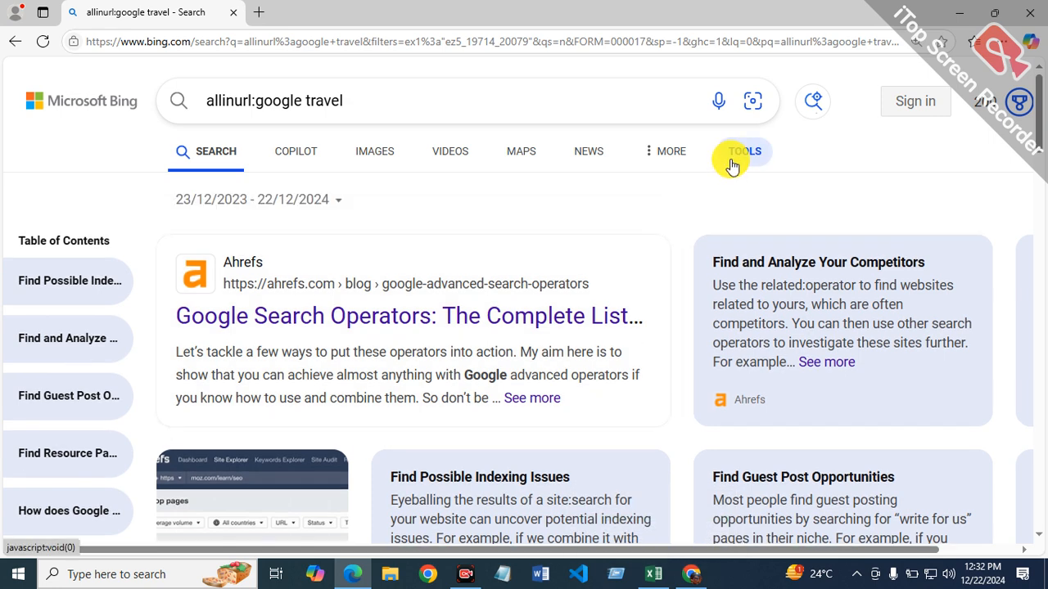
{"action": "left_click", "coordinate": [340, 203]}
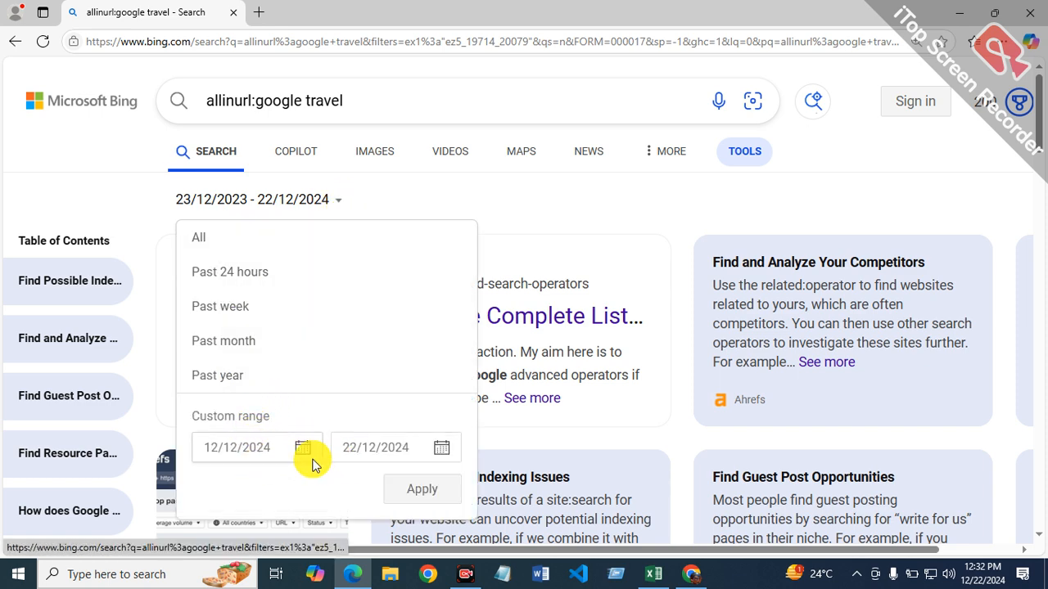
{"action": "left_click", "coordinate": [516, 200]}
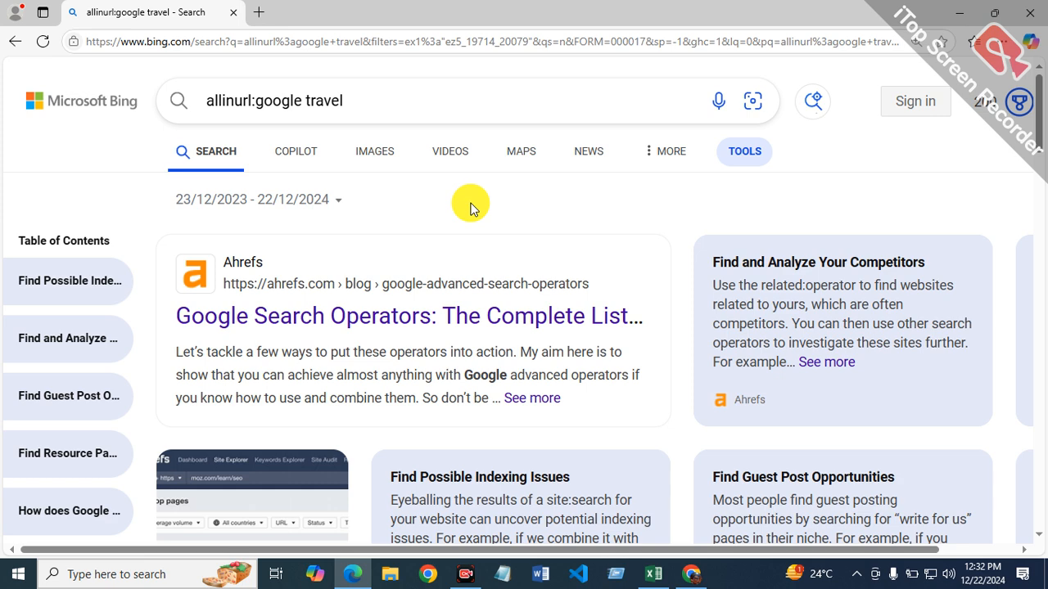
Step: Return to the Excel report and copy the keyword text "mircari travel blog" from cell B4 again
{"action": "left_click", "coordinate": [663, 573]}
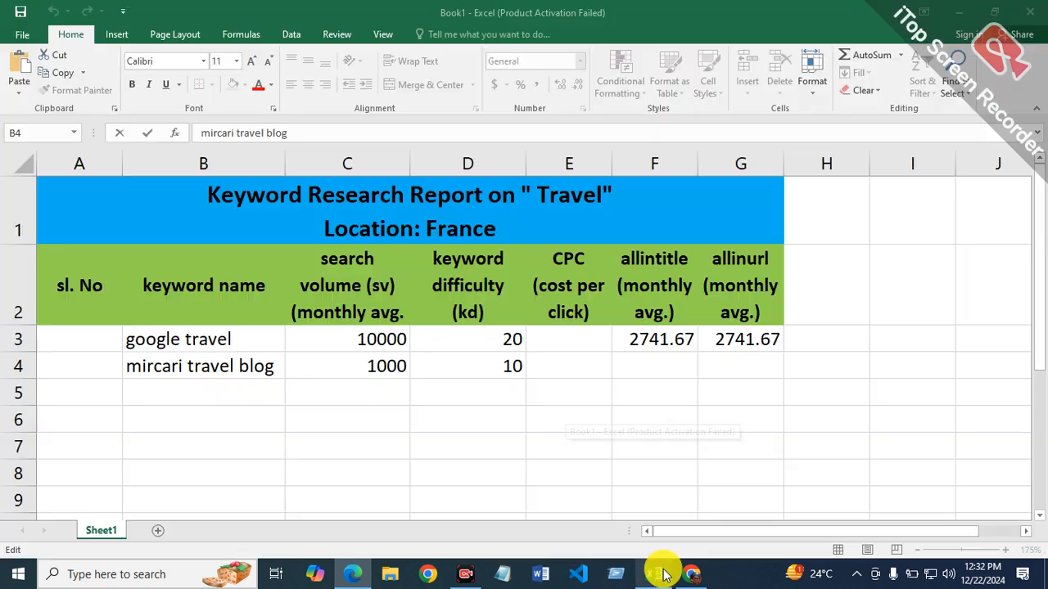
{"action": "right_click", "coordinate": [239, 370]}
{"action": "left_click", "coordinate": [262, 399]}
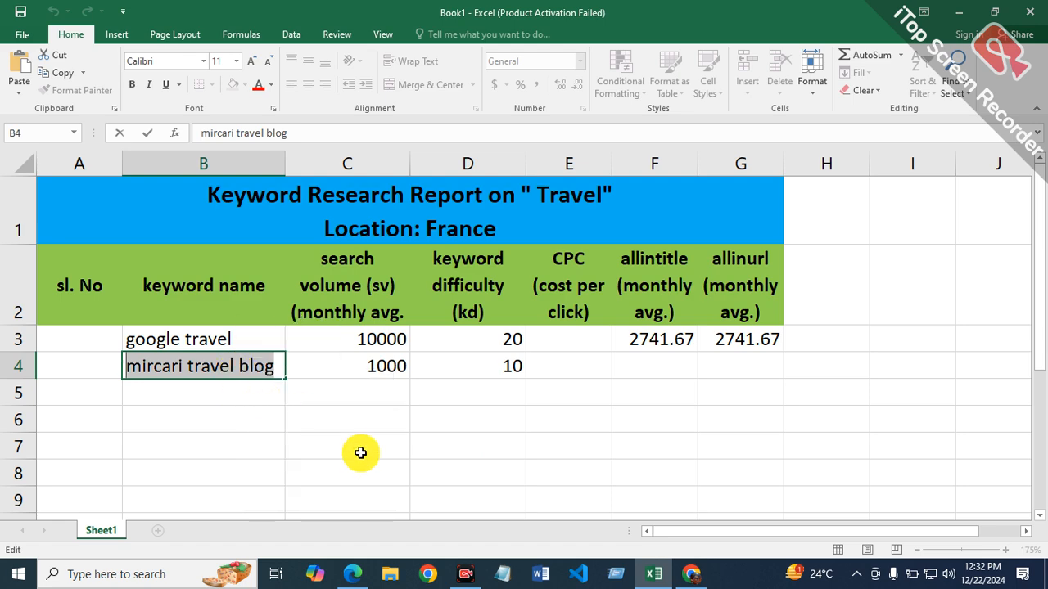
Step: Switch to Microsoft Edge and run a Bing search for "allinurl:mircari travel blog", replacing the previous keyword with the copied one
{"action": "left_click", "coordinate": [351, 573]}
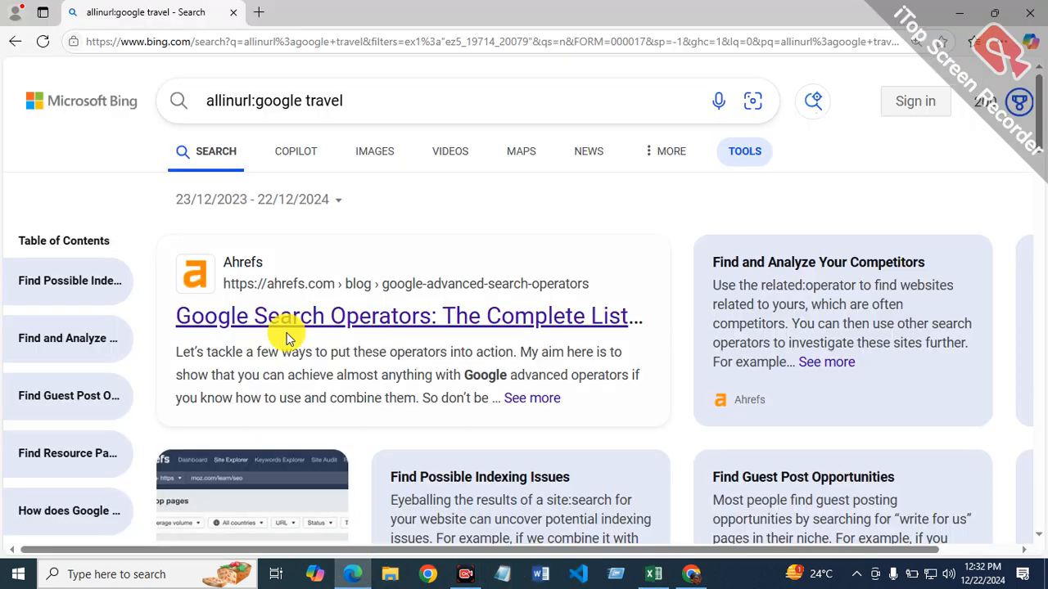
{"action": "left_click", "coordinate": [375, 101]}
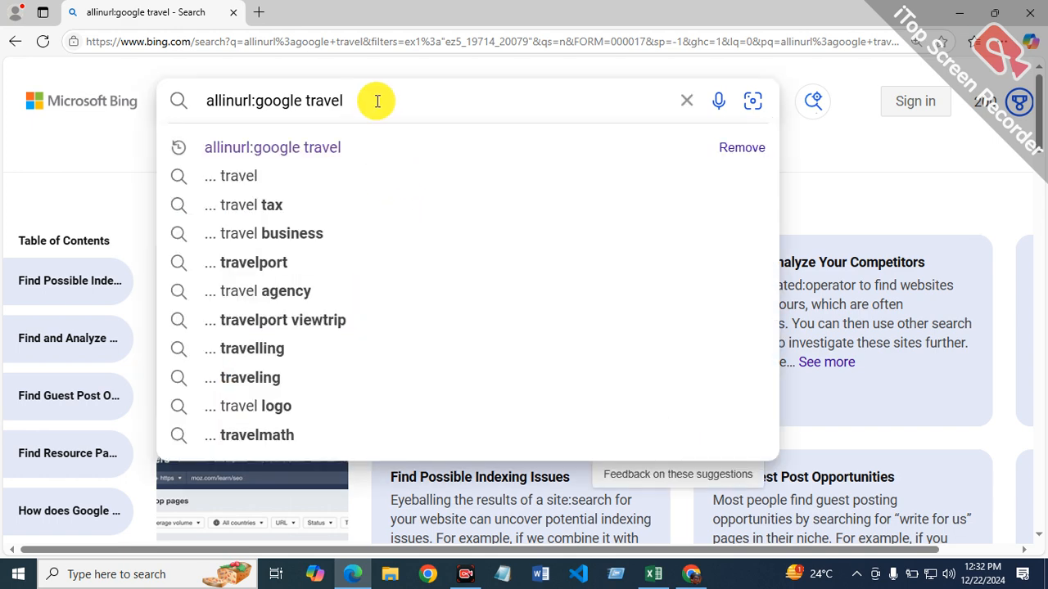
{"action": "key", "text": "BackSpace"}
{"action": "key", "text": "BackSpace"}
{"action": "key", "text": "BackSpace"}
{"action": "key", "text": "BackSpace"}
{"action": "key", "text": "BackSpace"}
{"action": "key", "text": "BackSpace"}
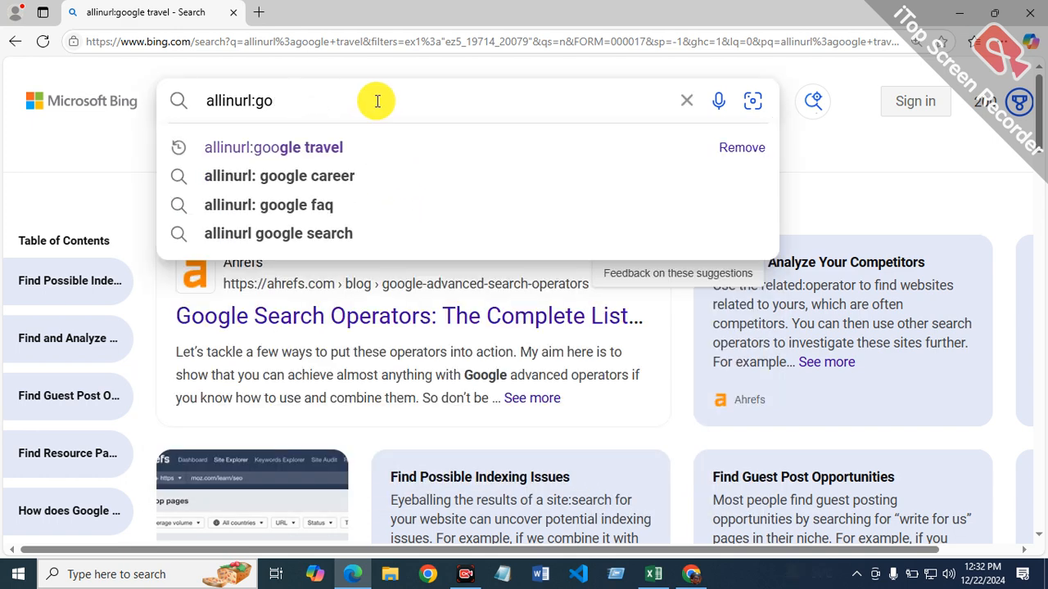
{"action": "key", "text": "BackSpace"}
{"action": "key", "text": "BackSpace"}
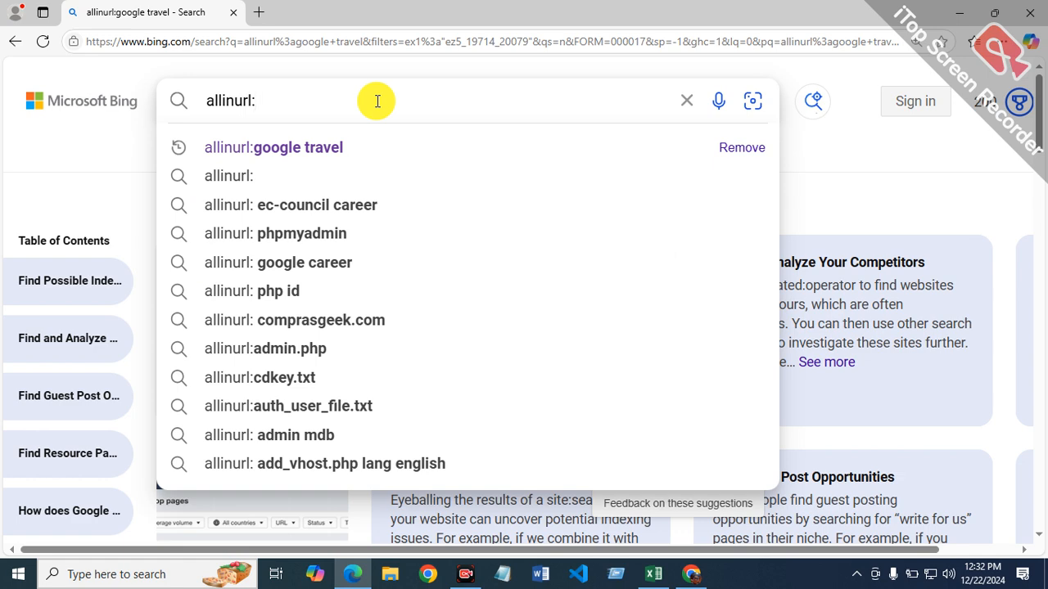
{"action": "type", "text": "mircari travel blog"}
{"action": "key", "text": "Return"}
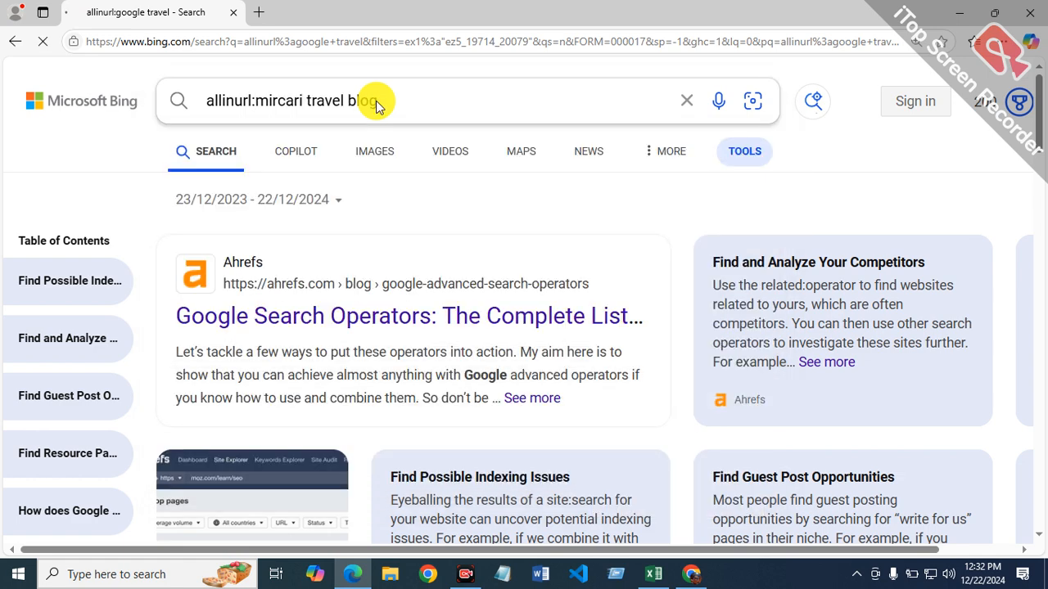
Step: Filter the Bing results for "allinurl:mircari travel blog" to the past year
{"action": "left_click", "coordinate": [737, 154]}
{"action": "left_click", "coordinate": [220, 201]}
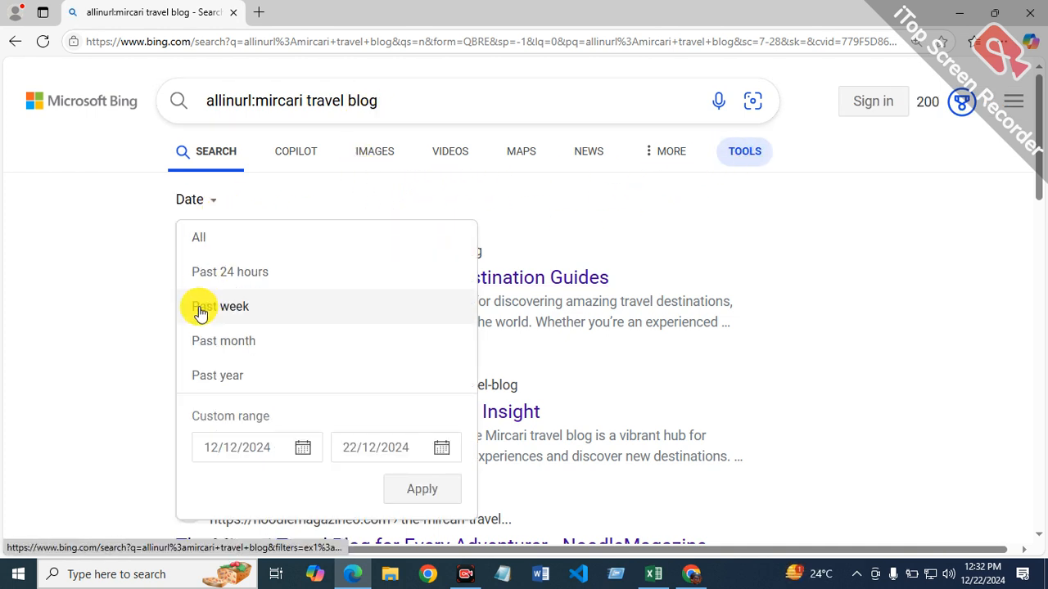
{"action": "left_click", "coordinate": [234, 378]}
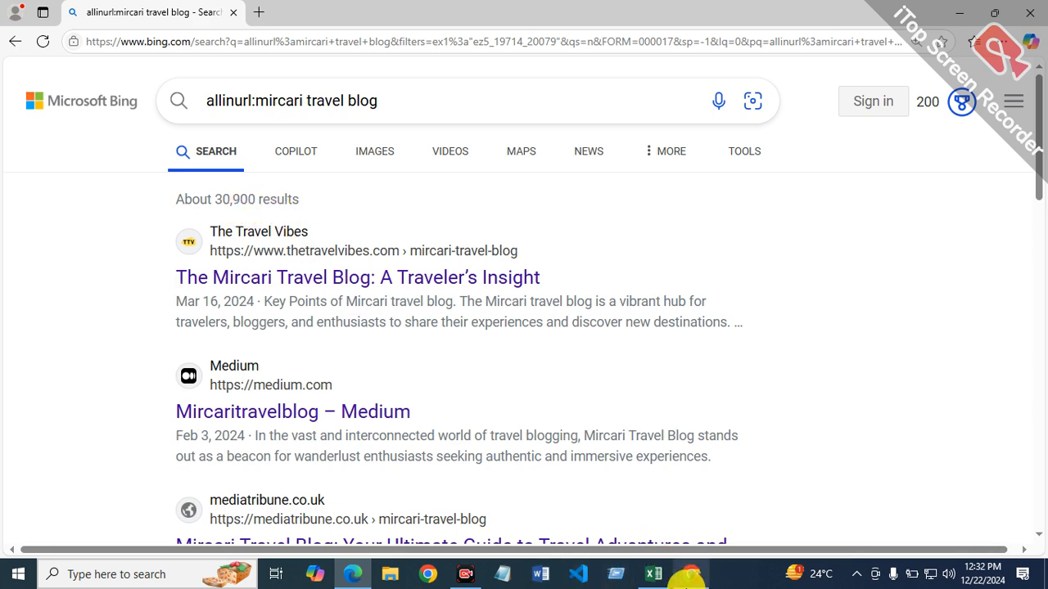
Step: Return to the Excel report, enter the formula =30900/12 in allinurl cell G4, and select allintitle cell F4
{"action": "left_click", "coordinate": [651, 576]}
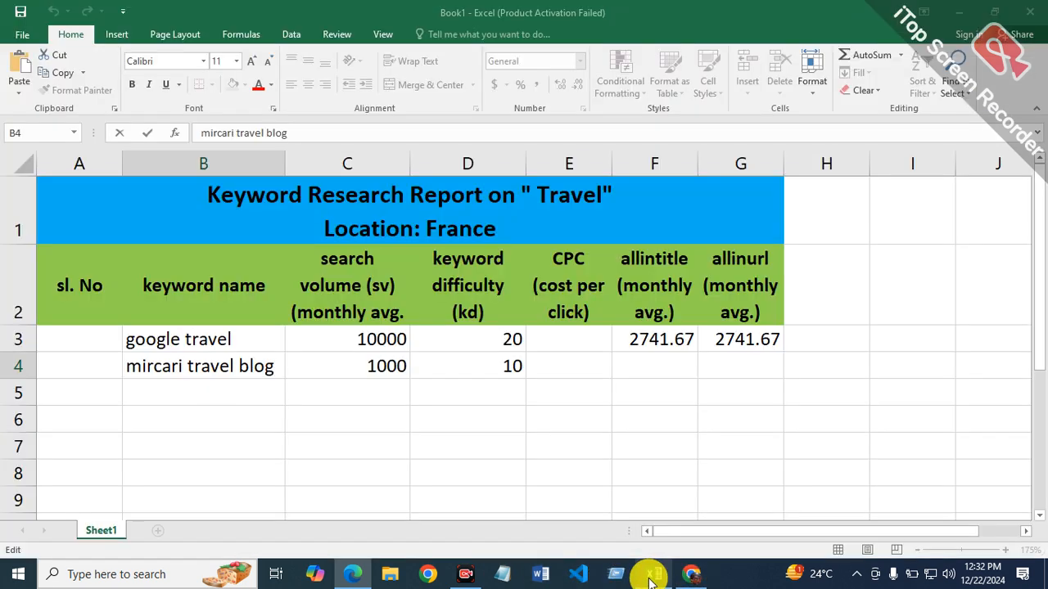
{"action": "left_click", "coordinate": [741, 366]}
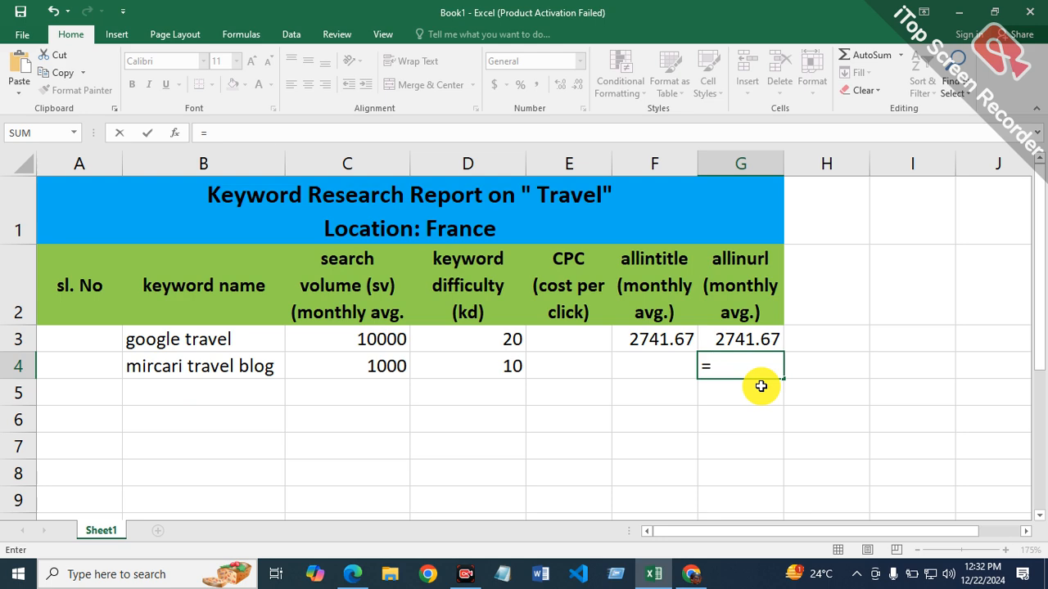
{"action": "type", "text": "=30900/1"}
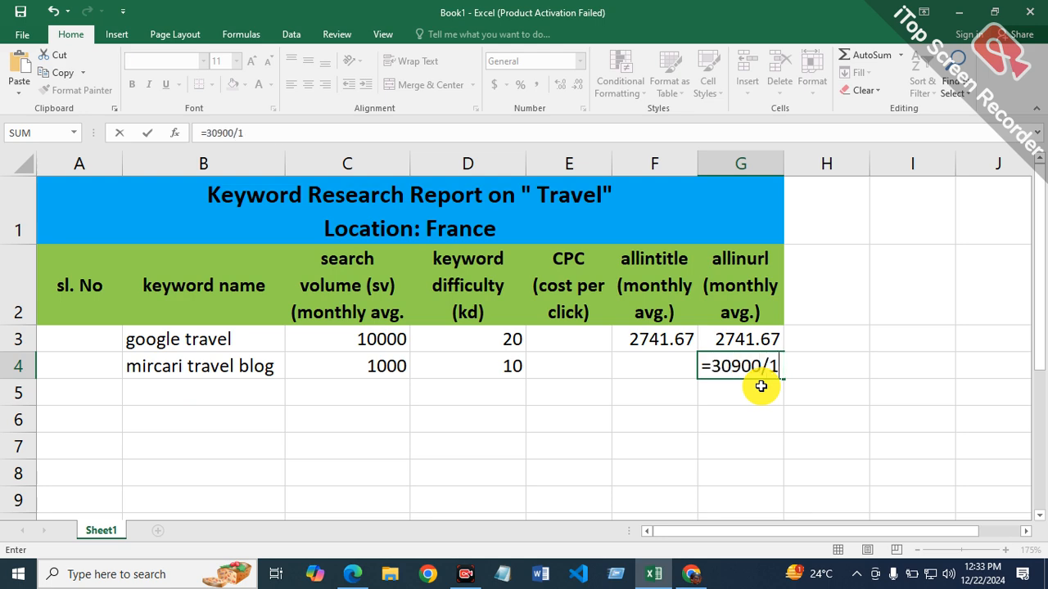
{"action": "type", "text": "2"}
{"action": "key", "text": "Return"}
{"action": "left_click", "coordinate": [627, 370]}
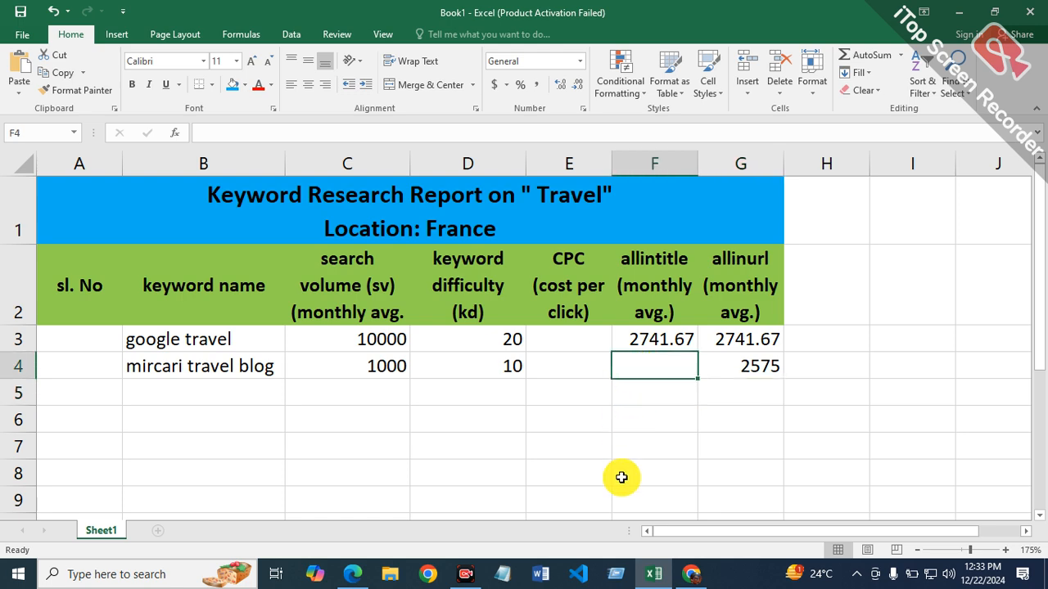
Step: Switch to Microsoft Edge and change the Bing query's operator from allinurl to allintitle, searching for "allintitle:mircari travel blog"
{"action": "left_click", "coordinate": [351, 574]}
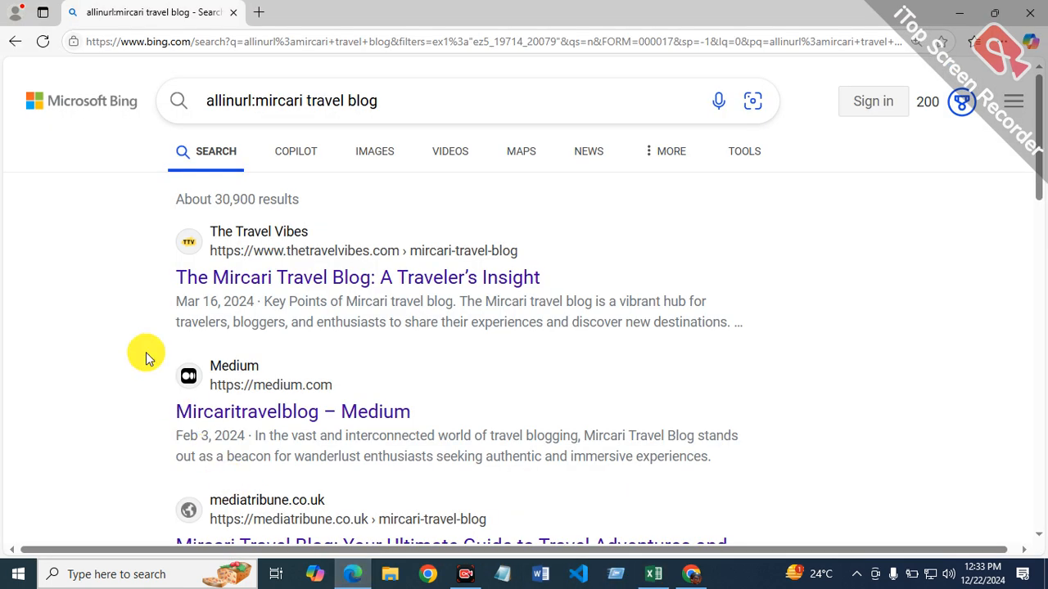
{"action": "left_click", "coordinate": [251, 100]}
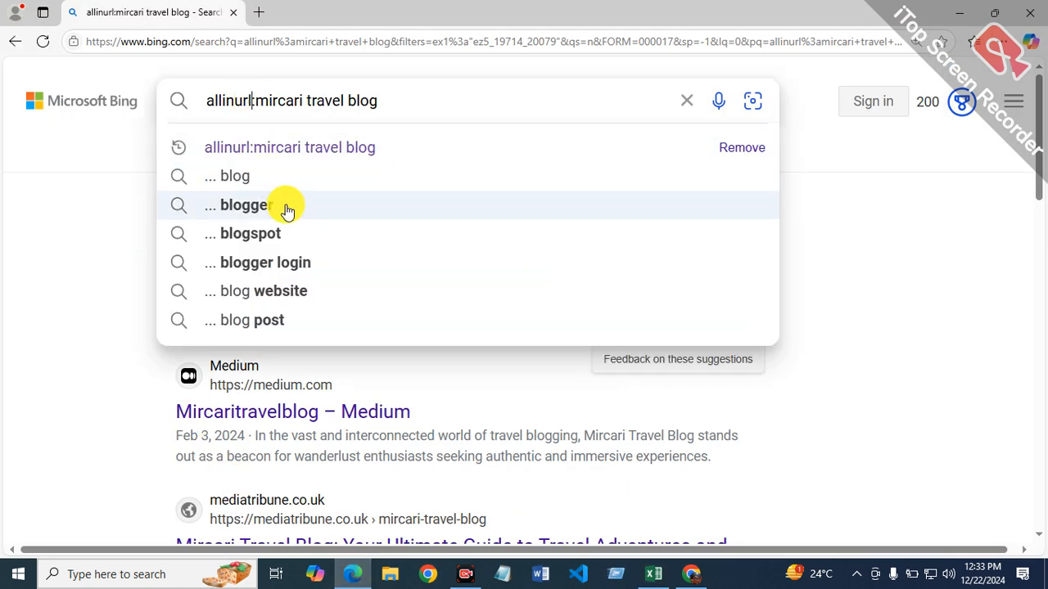
{"action": "key", "text": "BackSpace"}
{"action": "key", "text": "BackSpace"}
{"action": "key", "text": "BackSpace"}
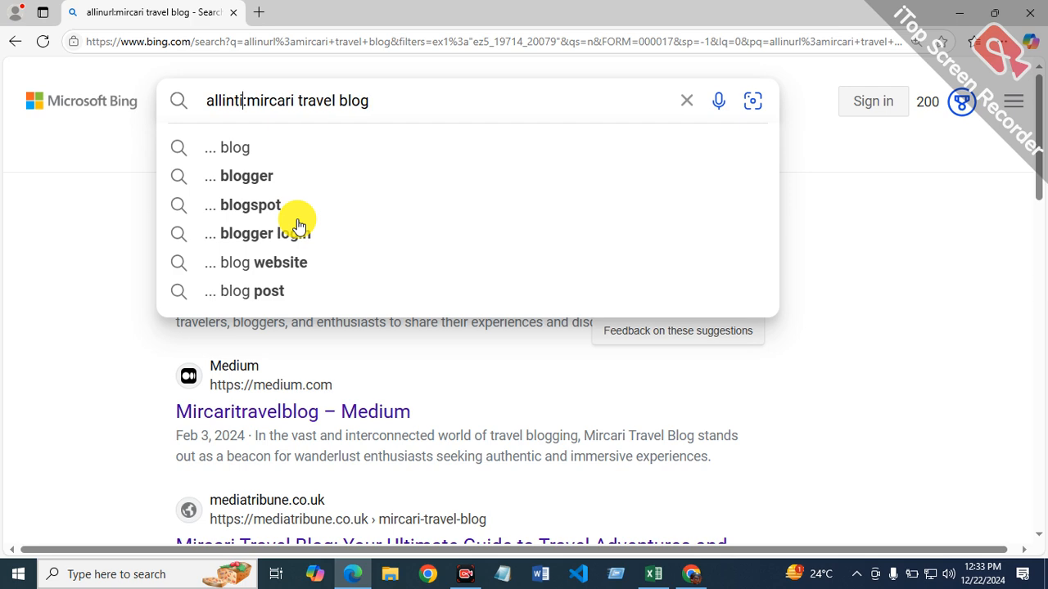
{"action": "type", "text": "title"}
{"action": "key", "text": "Return"}
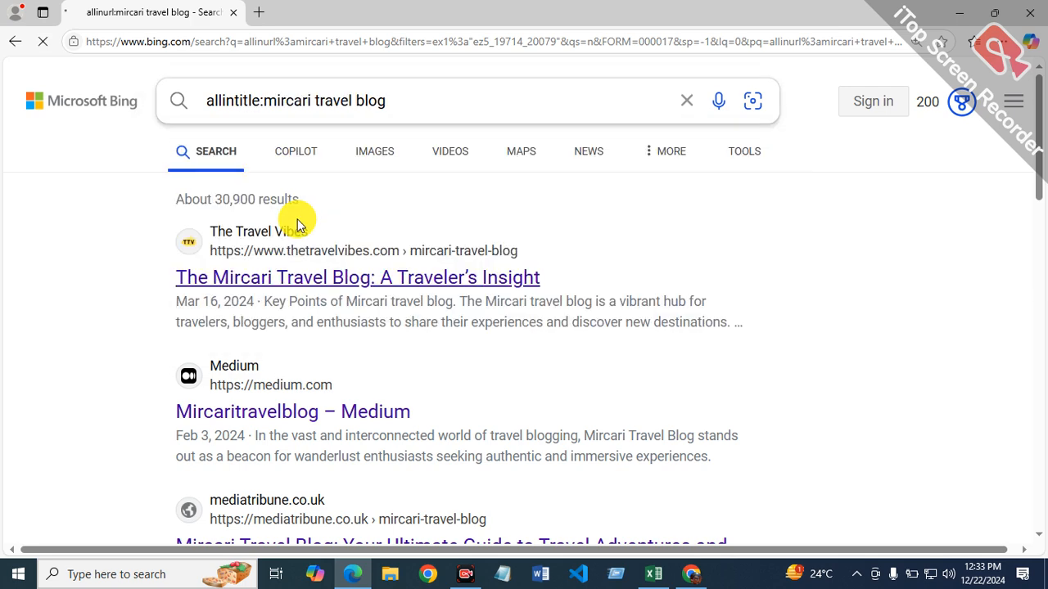
Step: Filter the Bing results for "allintitle:mircari travel blog" to the past year
{"action": "left_click", "coordinate": [760, 155]}
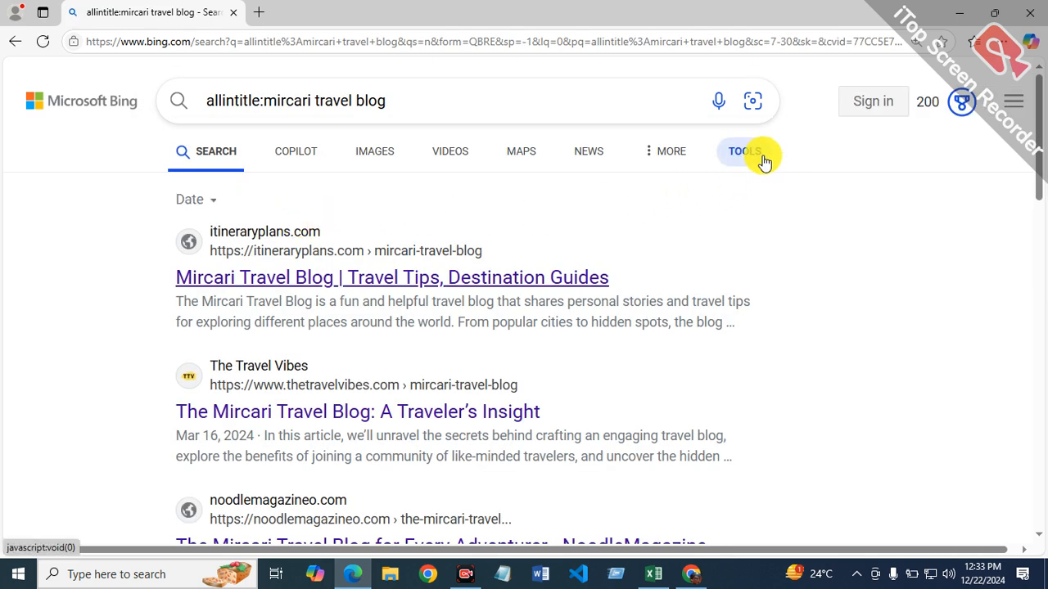
{"action": "left_click", "coordinate": [219, 203]}
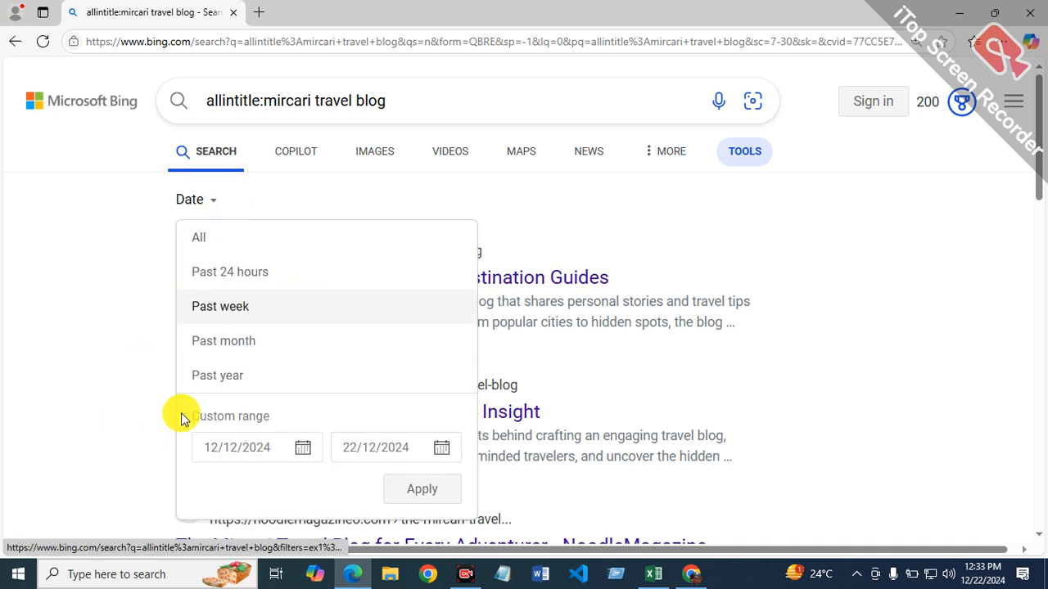
{"action": "left_click", "coordinate": [227, 376]}
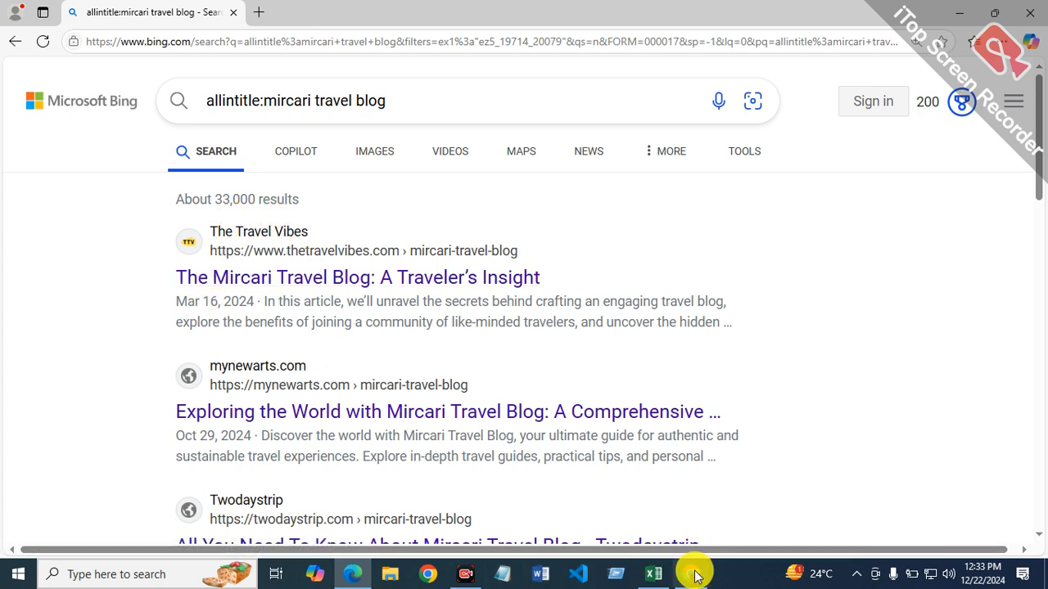
Step: Return to the Excel report and enter the formula =33000/12 in cell F4 of the allintitle column
{"action": "left_click", "coordinate": [653, 574]}
{"action": "type", "text": "=33000/12"}
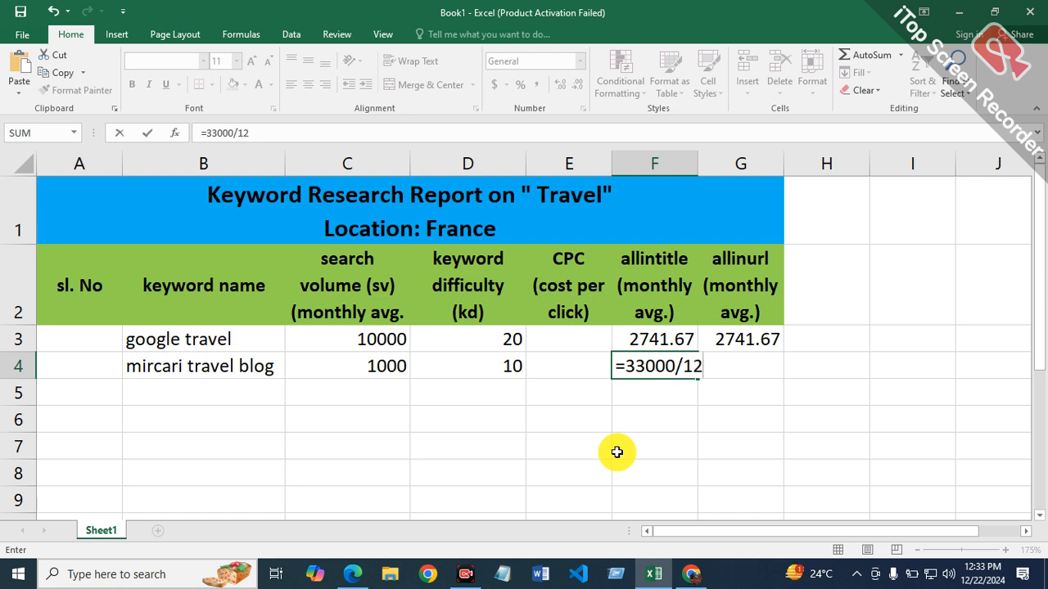
{"action": "key", "text": "Return"}
Step: Select cell B5 for the next keyword, and highlight "allianz travel" in the Ahrefs keyword list in Chrome
{"action": "left_click", "coordinate": [217, 392]}
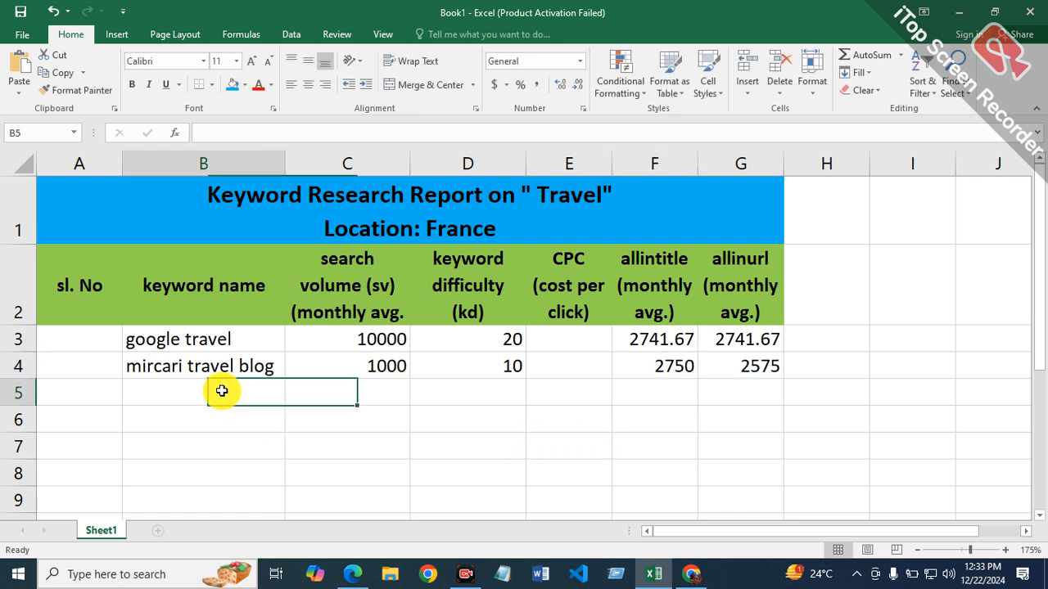
{"action": "left_click", "coordinate": [692, 573]}
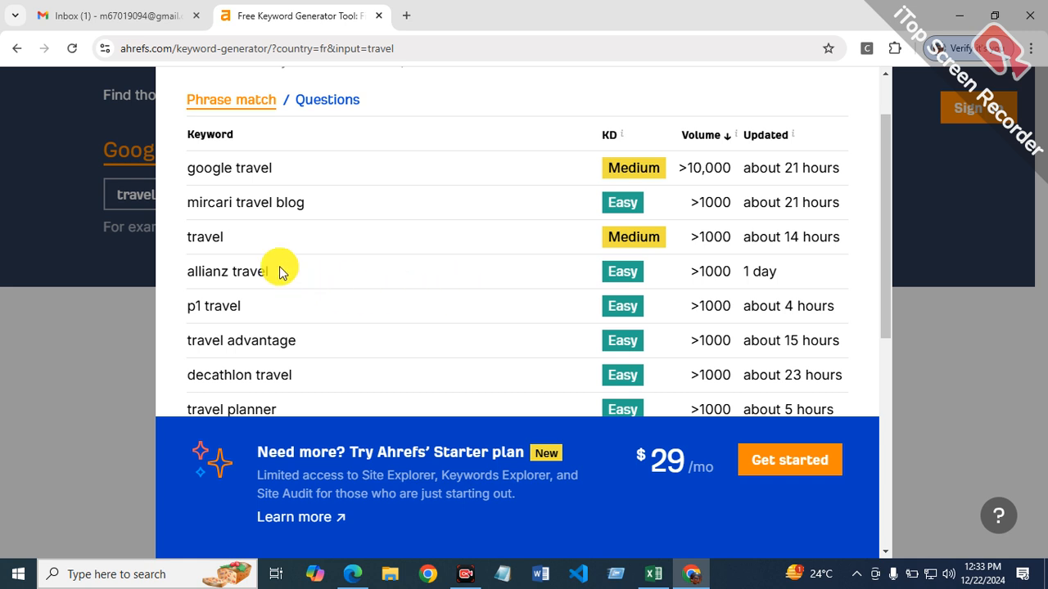
{"action": "mouse_move", "coordinate": [266, 268]}
{"action": "left_mouse_down"}
{"action": "mouse_move", "coordinate": [181, 273]}
{"action": "mouse_move", "coordinate": [271, 278]}
{"action": "left_mouse_up"}
{"action": "left_click", "coordinate": [294, 277]}
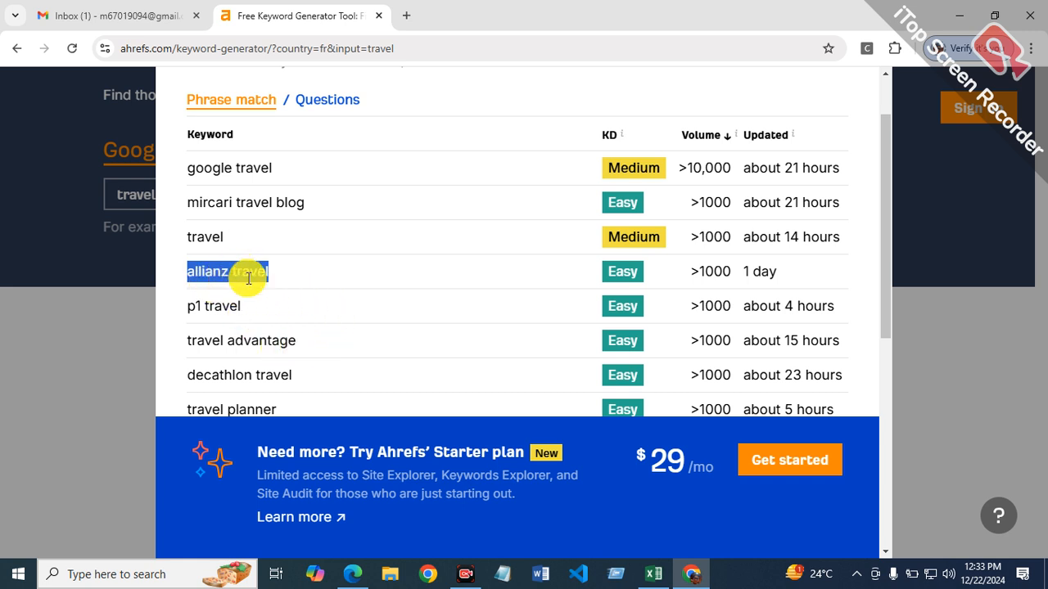
Step: Copy "allianz travel" from the Ahrefs keyword list and paste it as text into cell B5 of the Excel report
{"action": "right_click", "coordinate": [250, 283]}
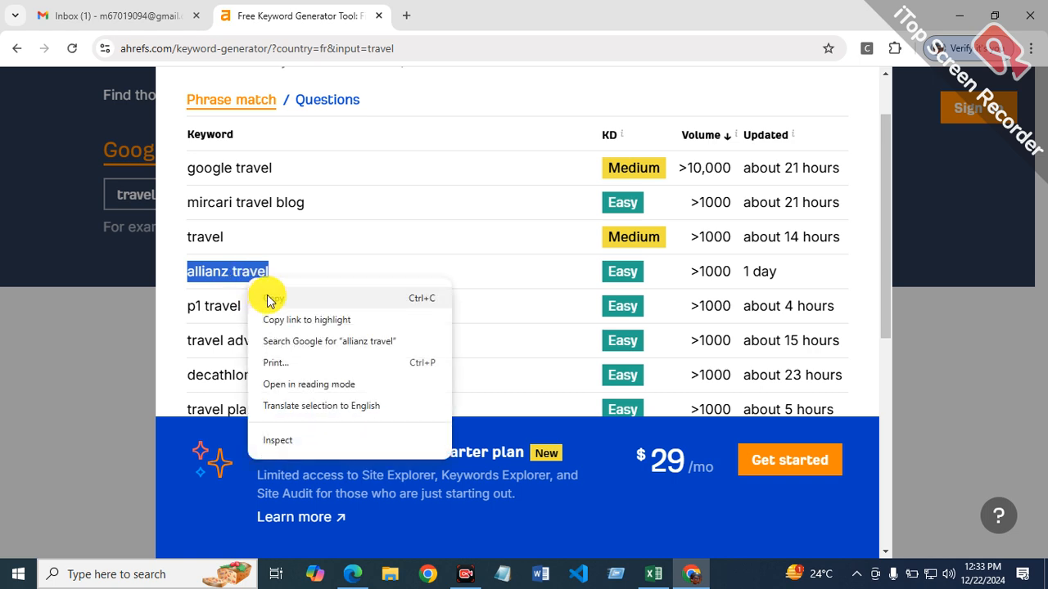
{"action": "left_click", "coordinate": [271, 299]}
{"action": "left_click", "coordinate": [655, 575]}
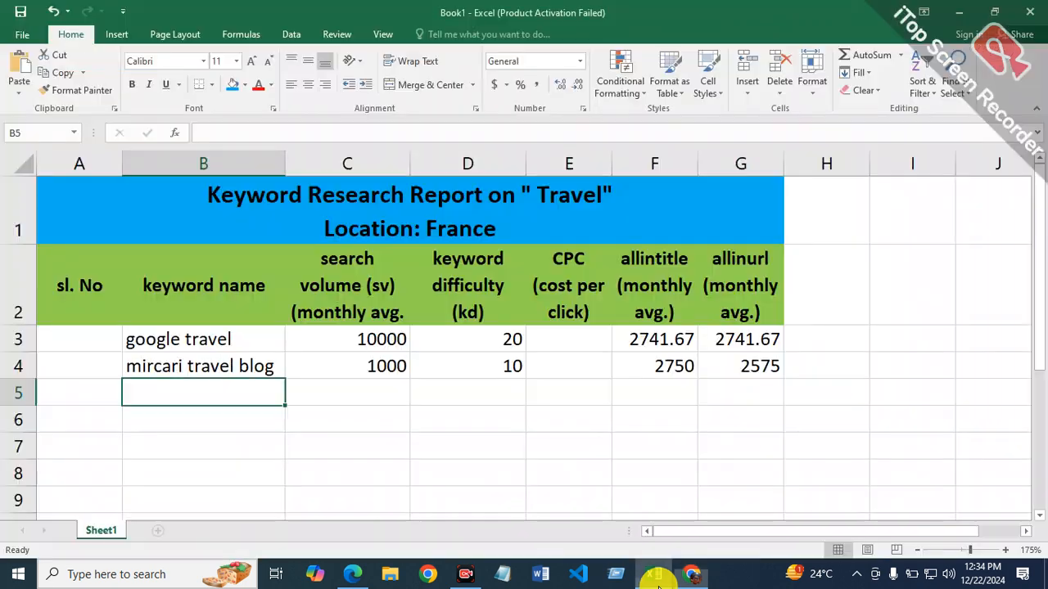
{"action": "right_click", "coordinate": [219, 395]}
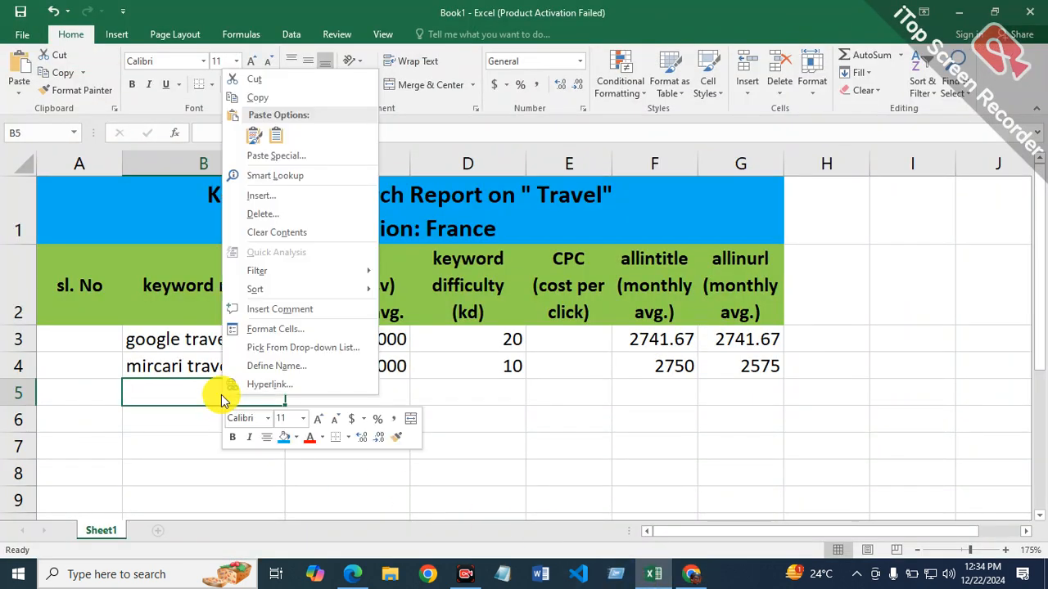
{"action": "left_click", "coordinate": [277, 136]}
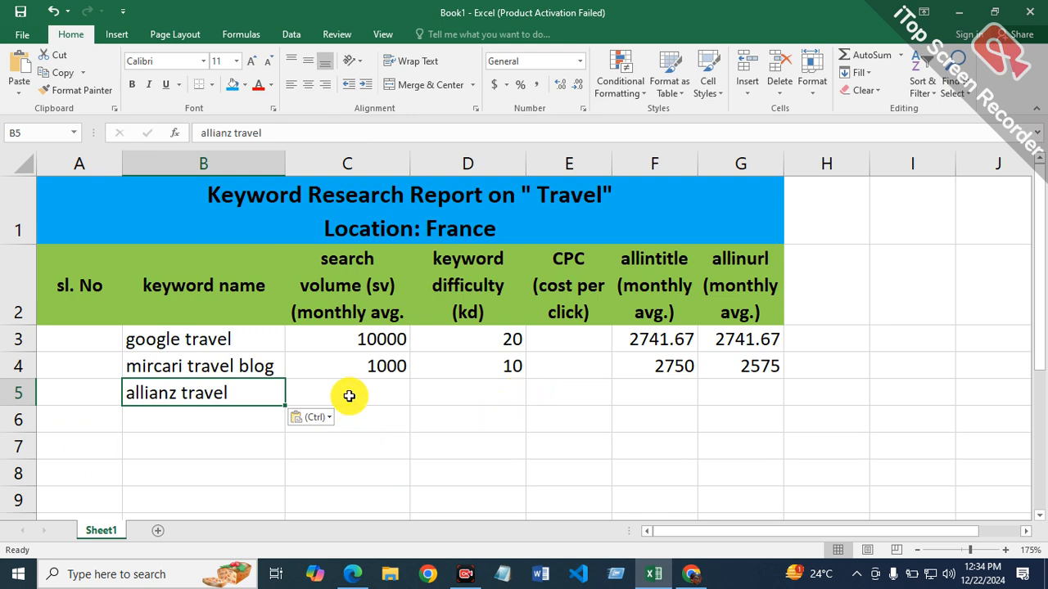
Step: Check the Ahrefs metrics for "allianz travel" in Chrome and enter search volume 1000 in C5 and keyword difficulty 10 in D5 in Excel
{"action": "left_click", "coordinate": [348, 393]}
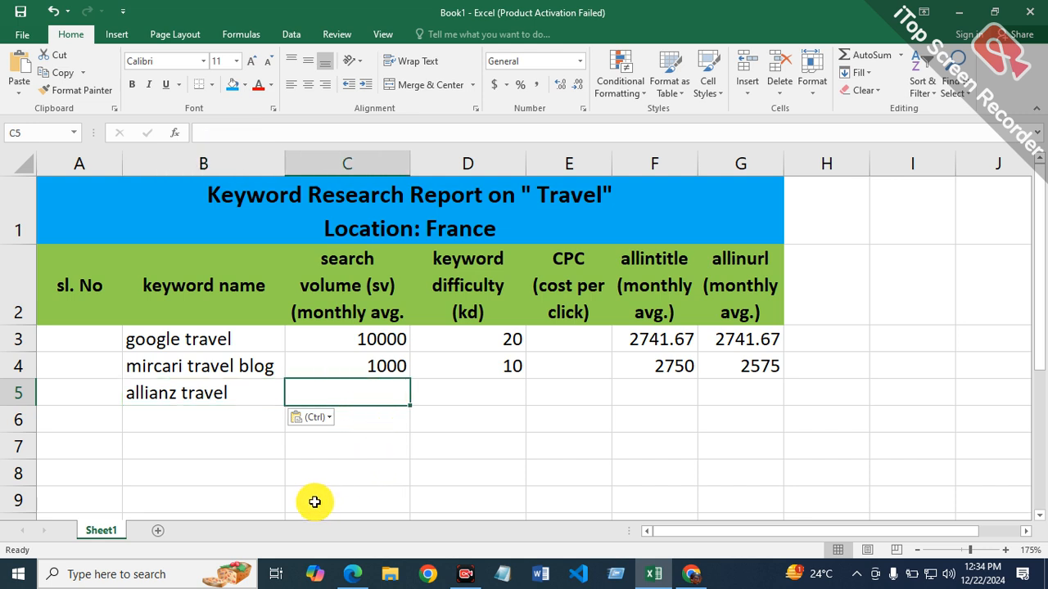
{"action": "left_click", "coordinate": [692, 576]}
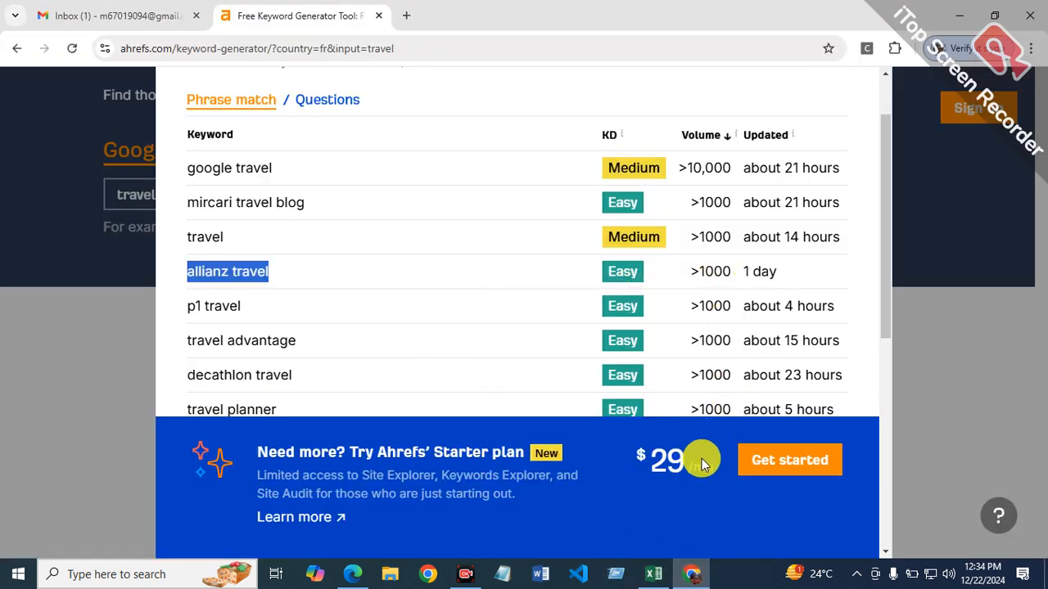
{"action": "left_click", "coordinate": [653, 574]}
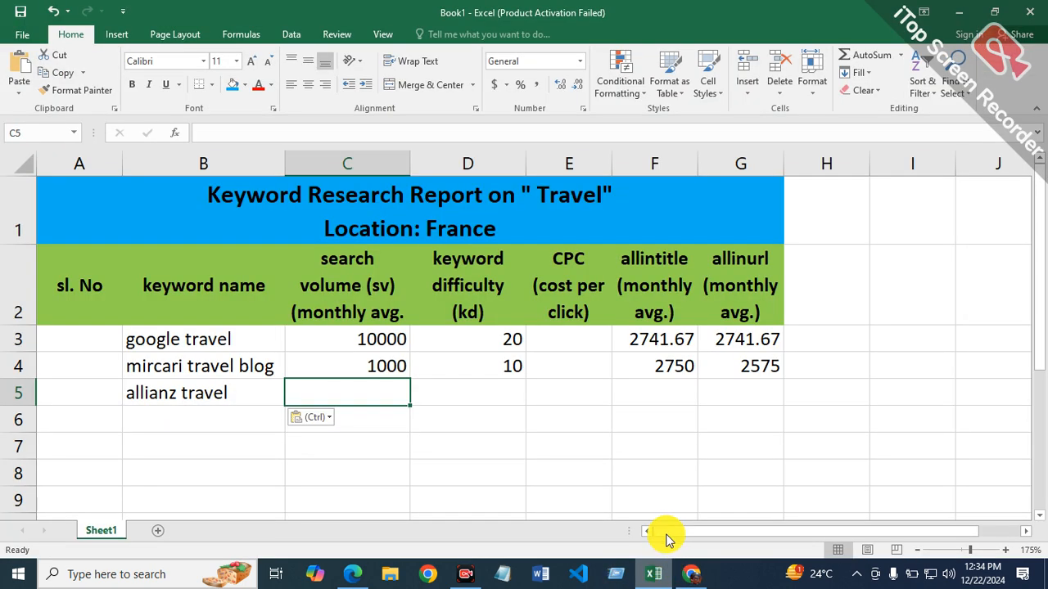
{"action": "type", "text": "1000"}
{"action": "key", "text": "Tab"}
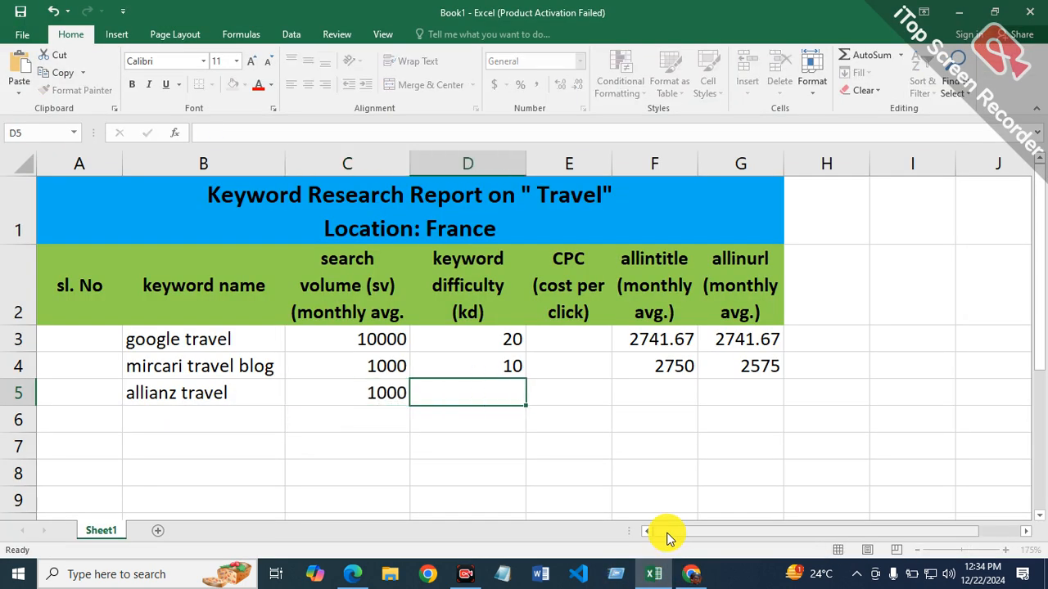
{"action": "key", "text": "Tab"}
{"action": "key", "text": "Tab"}
{"action": "key", "text": "Tab"}
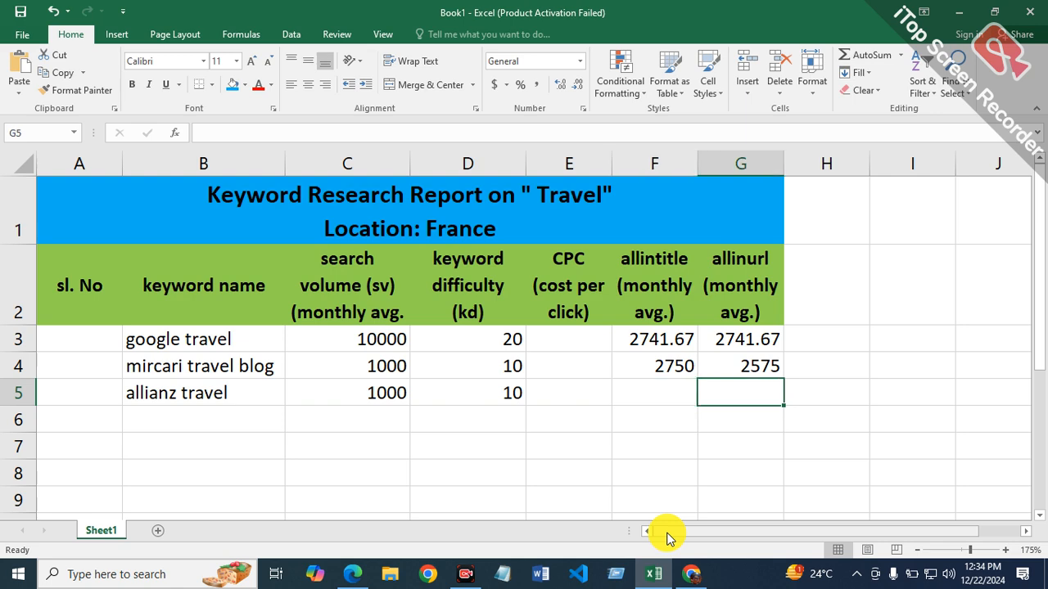
Step: Copy the keyword text "allianz travel" from inside cell B5
{"action": "mouse_move", "coordinate": [695, 570]}
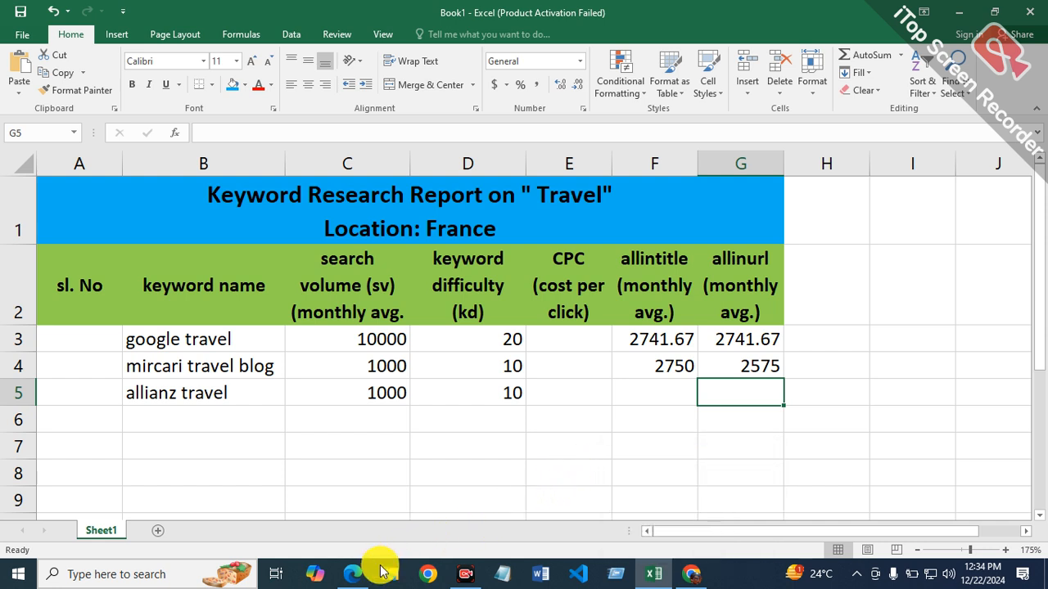
{"action": "mouse_move", "coordinate": [363, 568]}
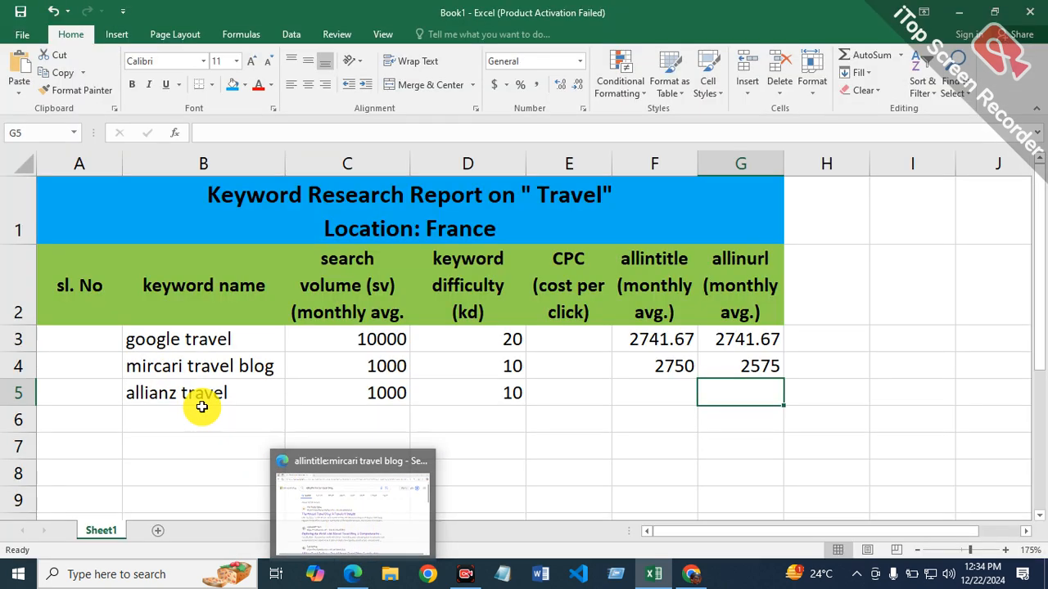
{"action": "double_click", "coordinate": [250, 399]}
{"action": "left_click_drag", "start_coordinate": [274, 393], "coordinate": [151, 396]}
{"action": "right_click", "coordinate": [150, 396]}
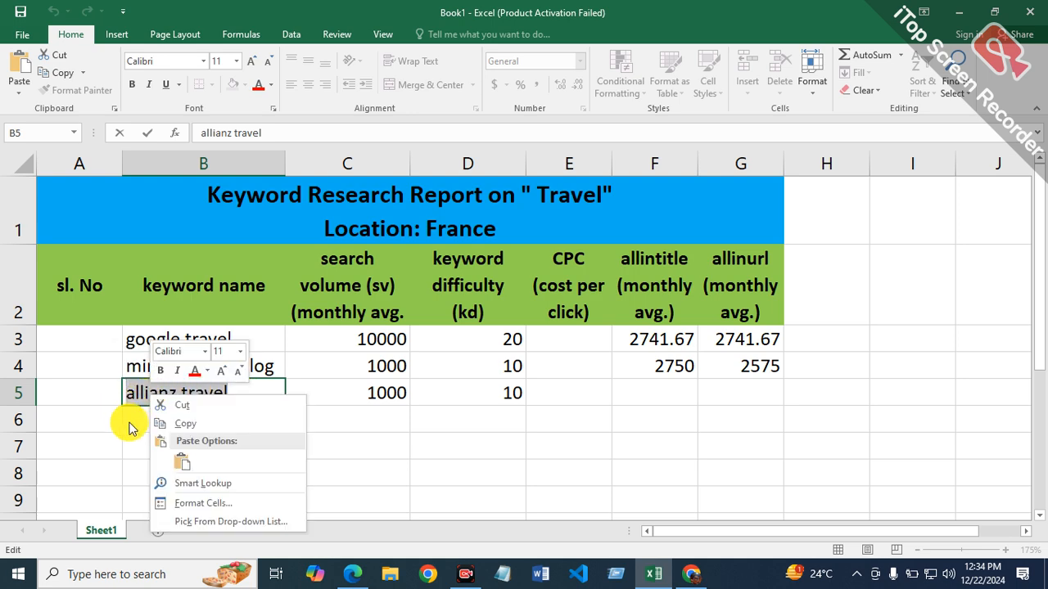
{"action": "left_click", "coordinate": [204, 426]}
Step: Switch to Microsoft Edge and replace the keyword after the allintitle operator, searching Bing for "allintitle:allianz travel"
{"action": "left_click", "coordinate": [347, 572]}
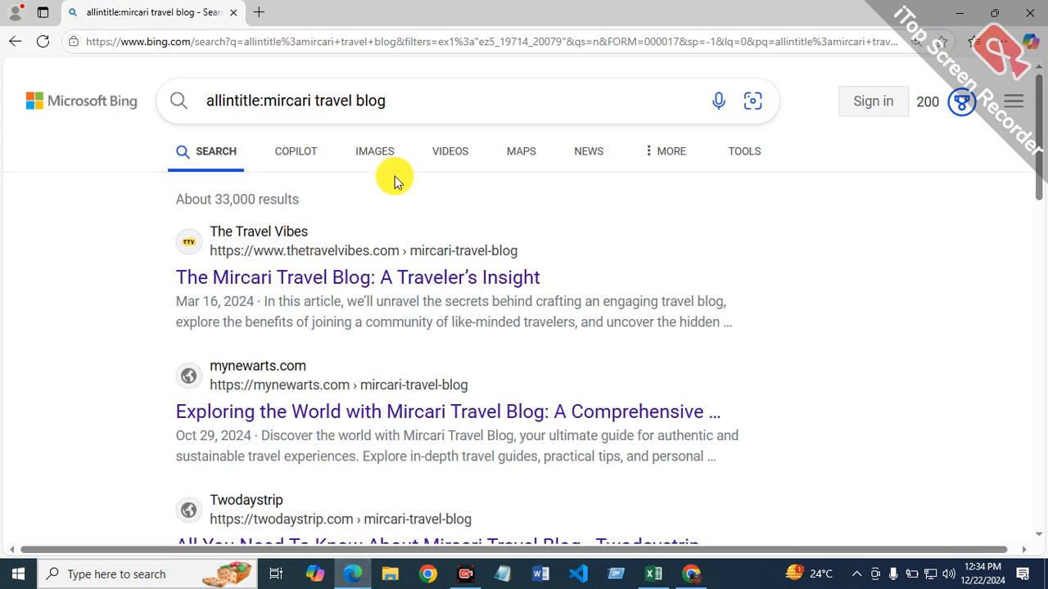
{"action": "left_click", "coordinate": [454, 103]}
{"action": "key", "text": "BackSpace"}
{"action": "key", "text": "BackSpace"}
{"action": "key", "text": "BackSpace"}
{"action": "key", "text": "BackSpace"}
{"action": "key", "text": "BackSpace"}
{"action": "key", "text": "BackSpace"}
{"action": "key", "text": "BackSpace"}
{"action": "key", "text": "BackSpace"}
{"action": "key", "text": "BackSpace"}
{"action": "key", "text": "BackSpace"}
{"action": "key", "text": "BackSpace"}
{"action": "key", "text": "BackSpace"}
{"action": "key", "text": "BackSpace"}
{"action": "key", "text": "BackSpace"}
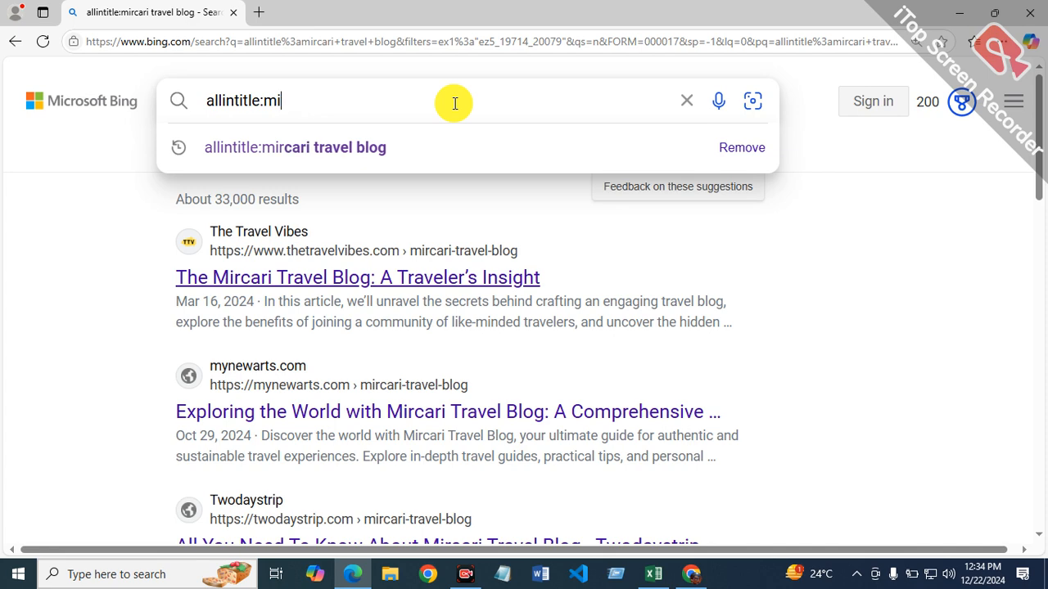
{"action": "key", "text": "BackSpace"}
{"action": "key", "text": "BackSpace"}
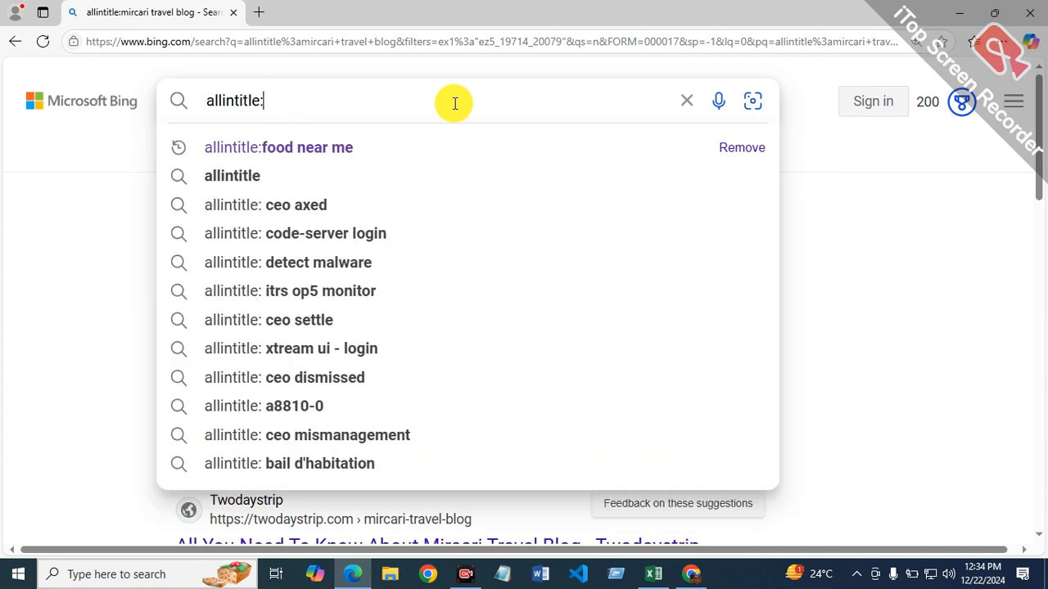
{"action": "type", "text": "allianz travel"}
{"action": "key", "text": "Return"}
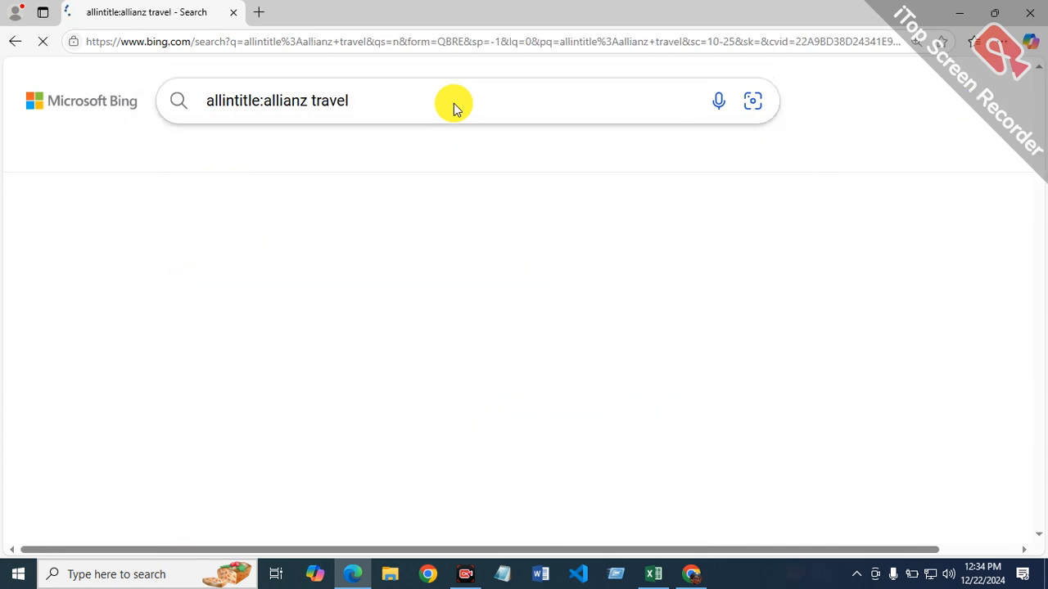
Step: Filter the Bing results for "allintitle:allianz travel" to the past year
{"action": "left_click", "coordinate": [741, 153]}
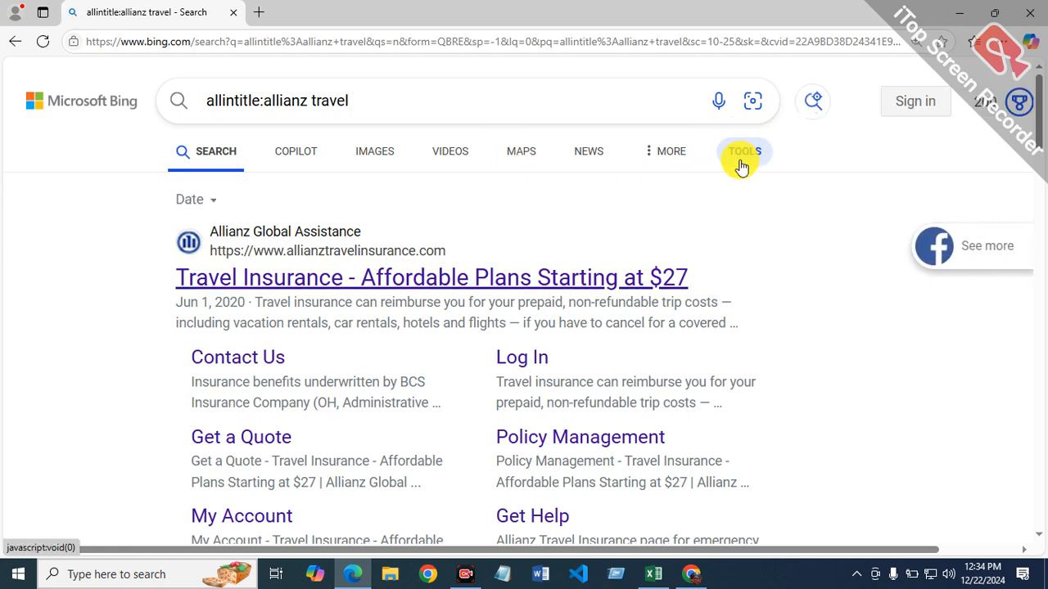
{"action": "left_click", "coordinate": [209, 202]}
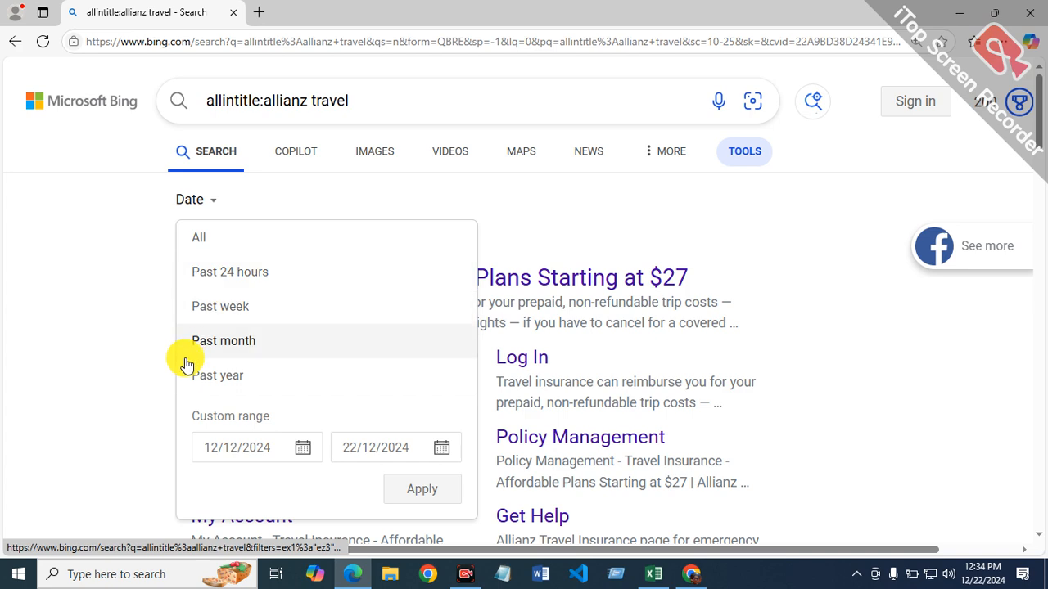
{"action": "left_click", "coordinate": [218, 377]}
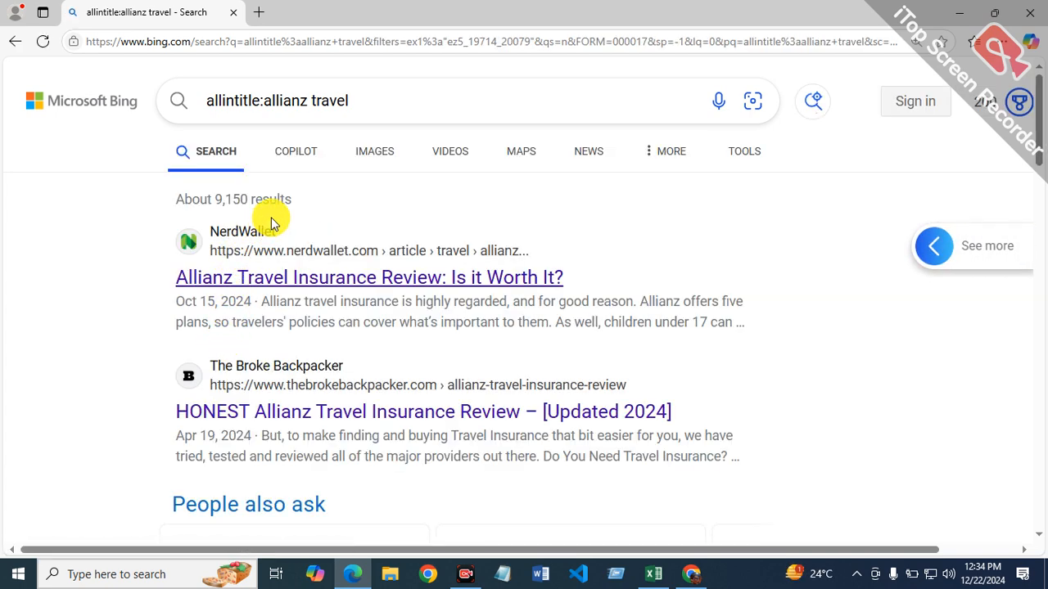
Step: Return to the Excel report and enter the formula =9150/12 in cell F5 of the allintitle column
{"action": "left_click", "coordinate": [652, 577]}
{"action": "left_click", "coordinate": [739, 389]}
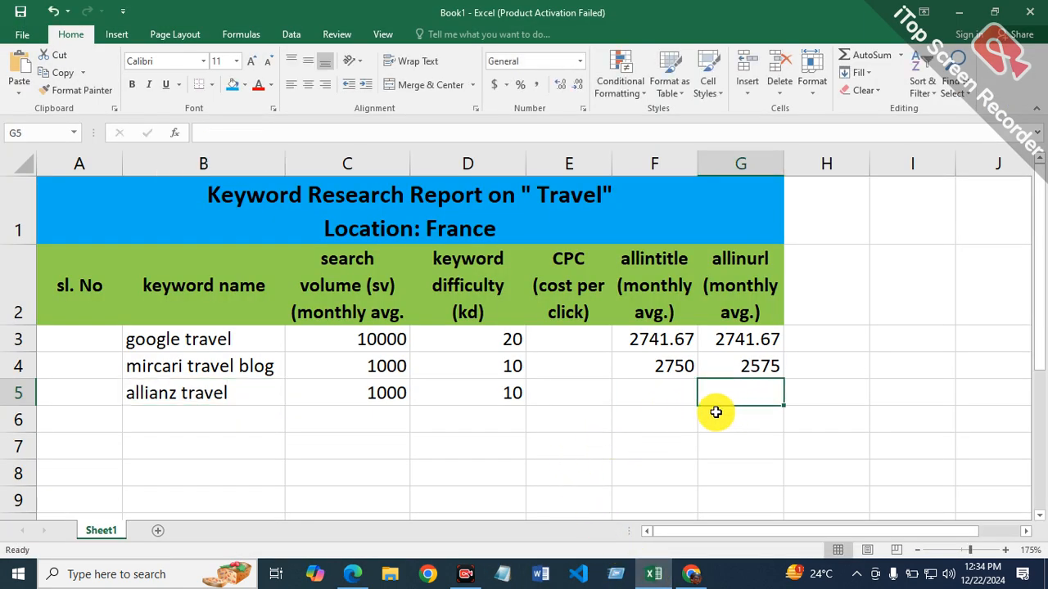
{"action": "type", "text": "="}
{"action": "key", "text": "BackSpace"}
{"action": "left_click", "coordinate": [650, 390]}
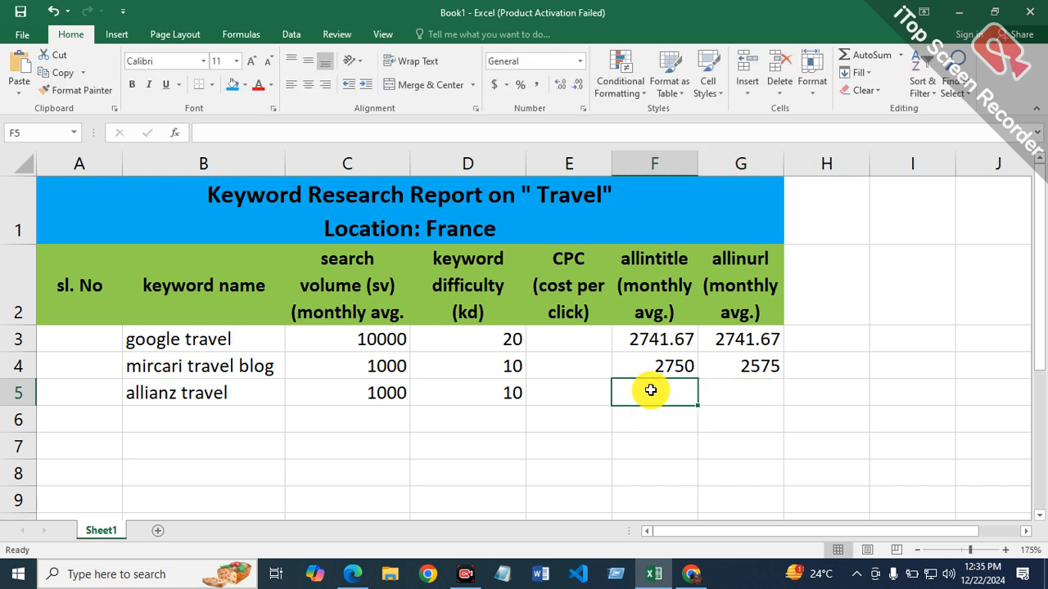
{"action": "type", "text": "=9150"}
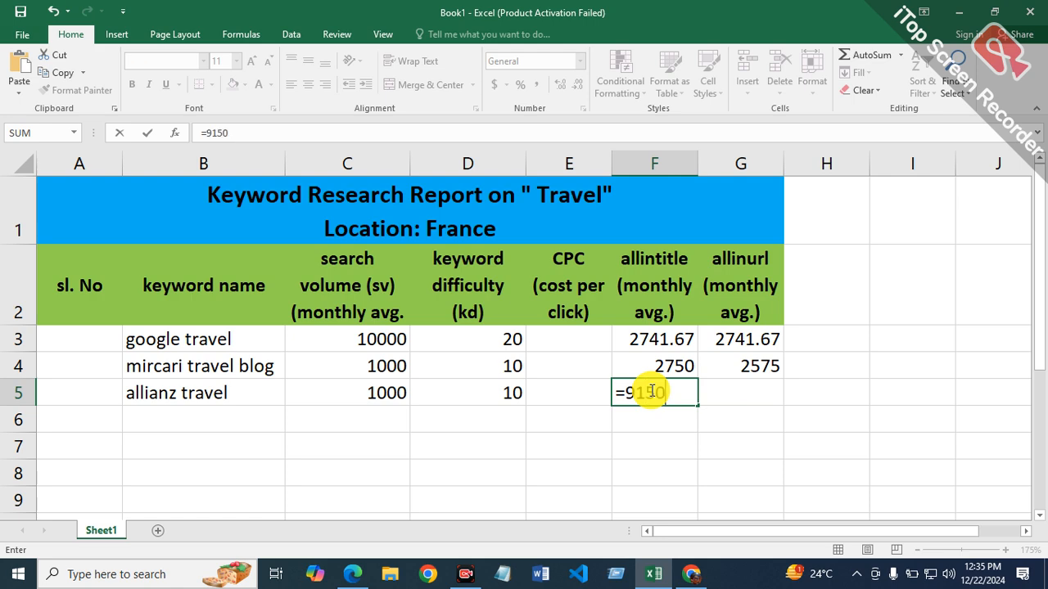
{"action": "key", "text": "Return"}
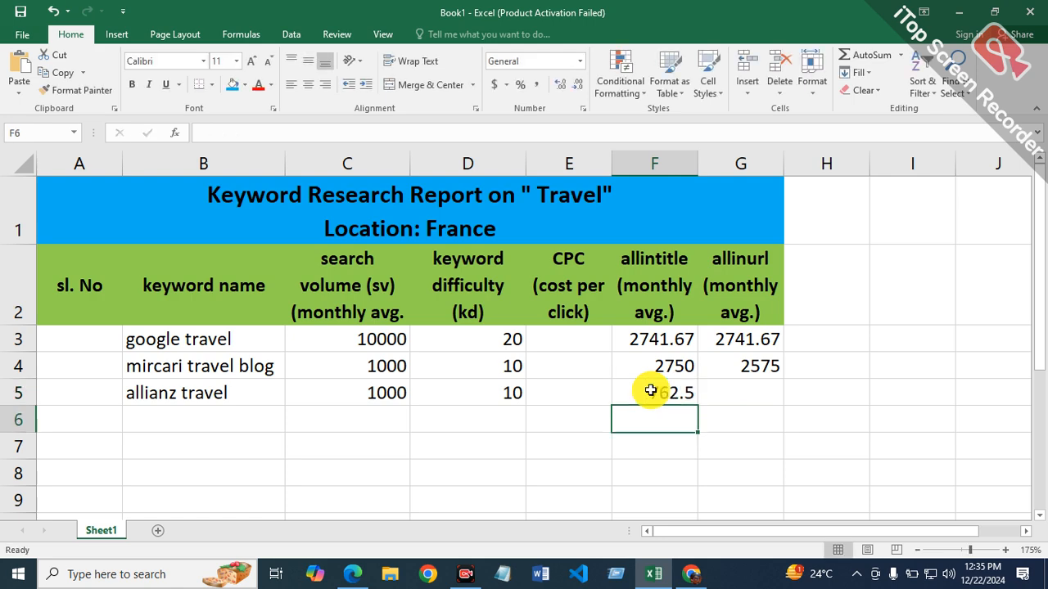
Step: Select cell G5 for the allinurl average, and search Bing in Microsoft Edge for "allinurl:allianz travel" by changing the operator
{"action": "left_click", "coordinate": [746, 393]}
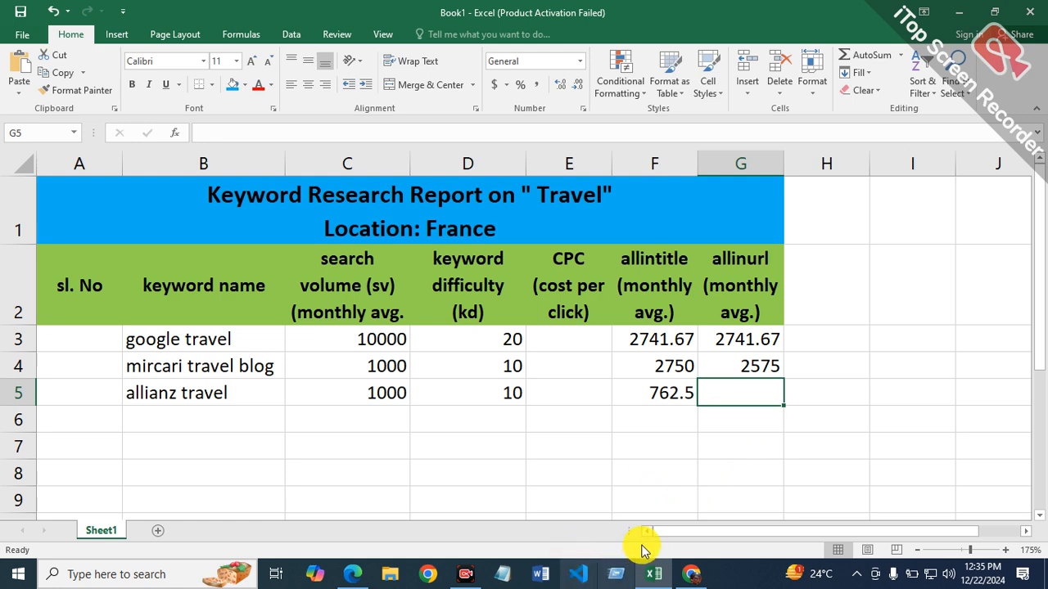
{"action": "left_click", "coordinate": [352, 574]}
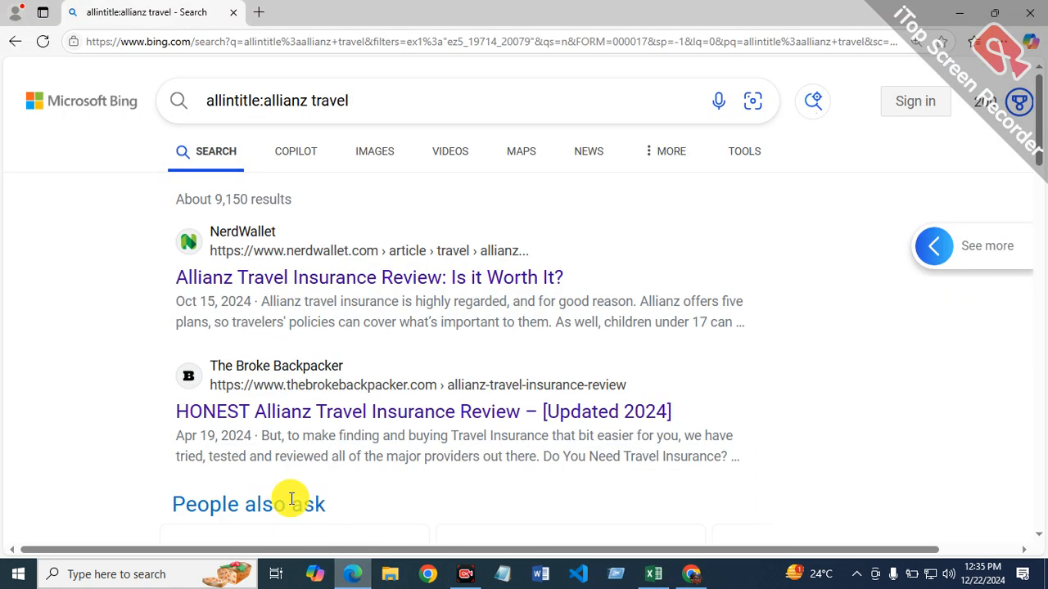
{"action": "left_click", "coordinate": [258, 100]}
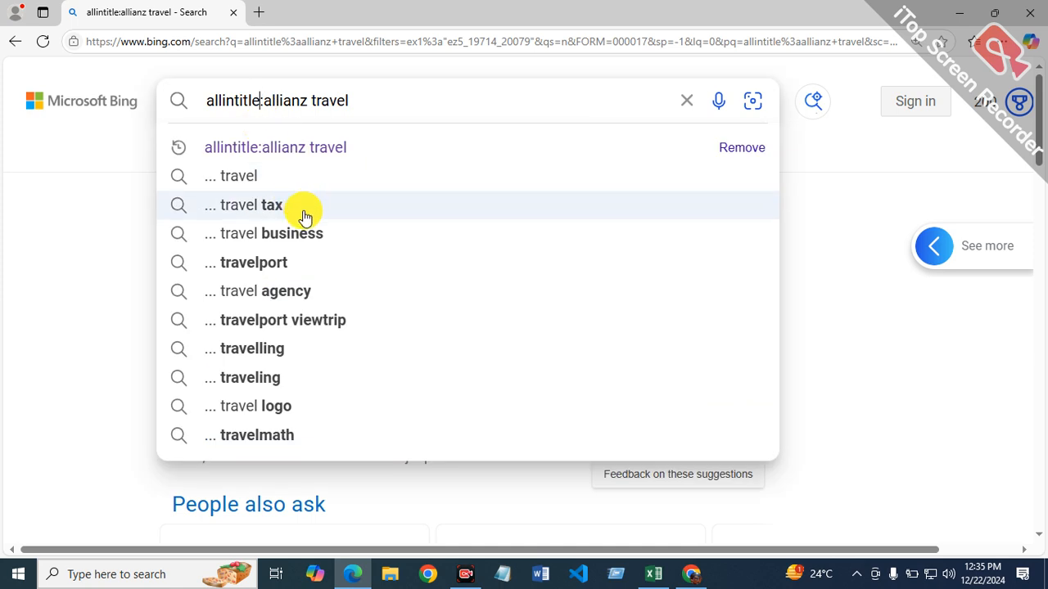
{"action": "key", "text": "BackSpace"}
{"action": "key", "text": "BackSpace"}
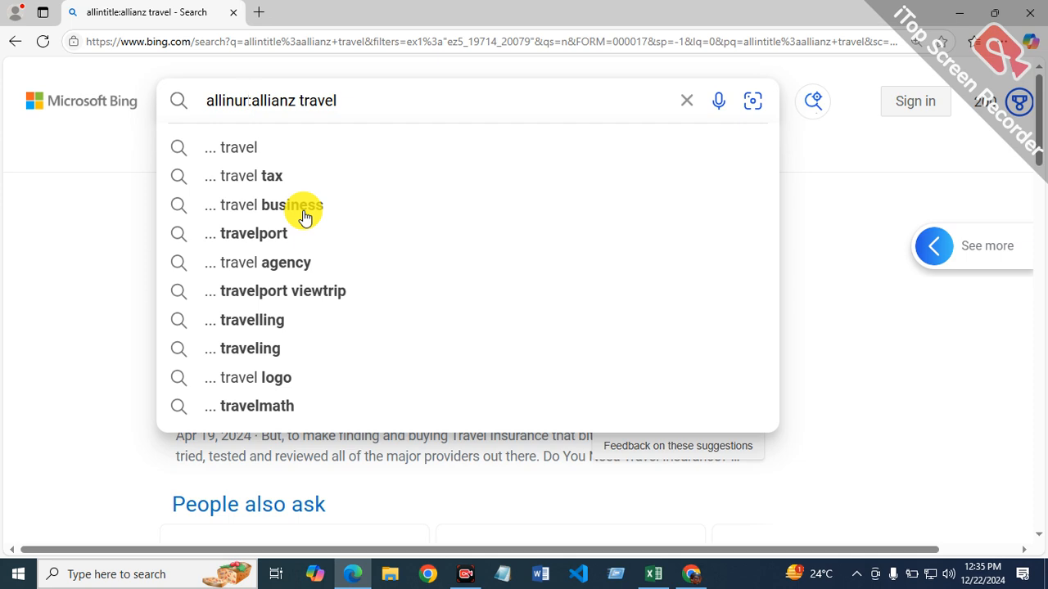
{"action": "key", "text": "Return"}
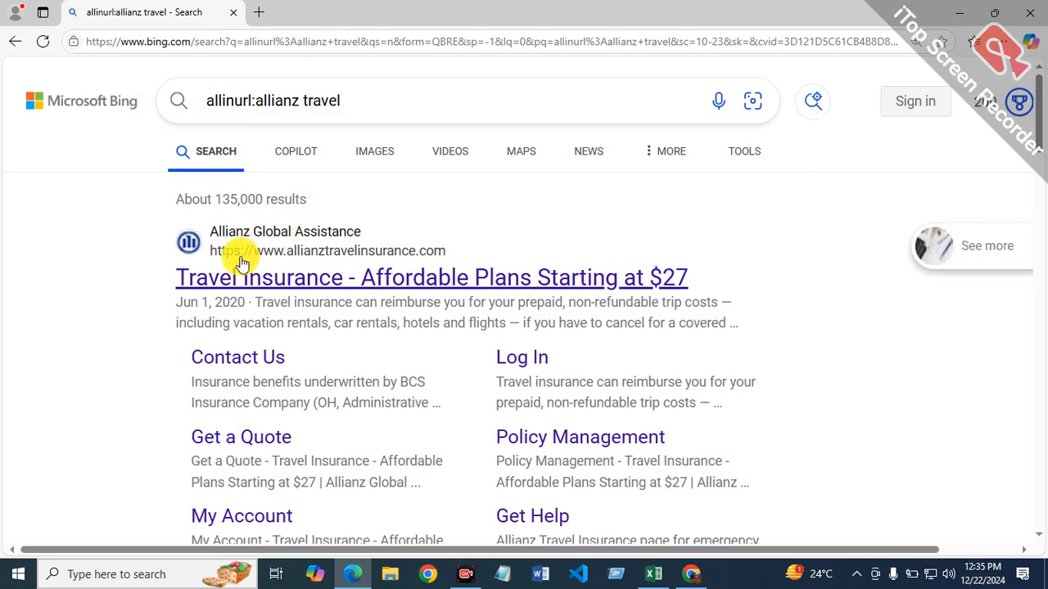
Step: Filter the Bing results for "allinurl:allianz travel" to the past year
{"action": "left_click", "coordinate": [739, 150]}
{"action": "left_click", "coordinate": [208, 199]}
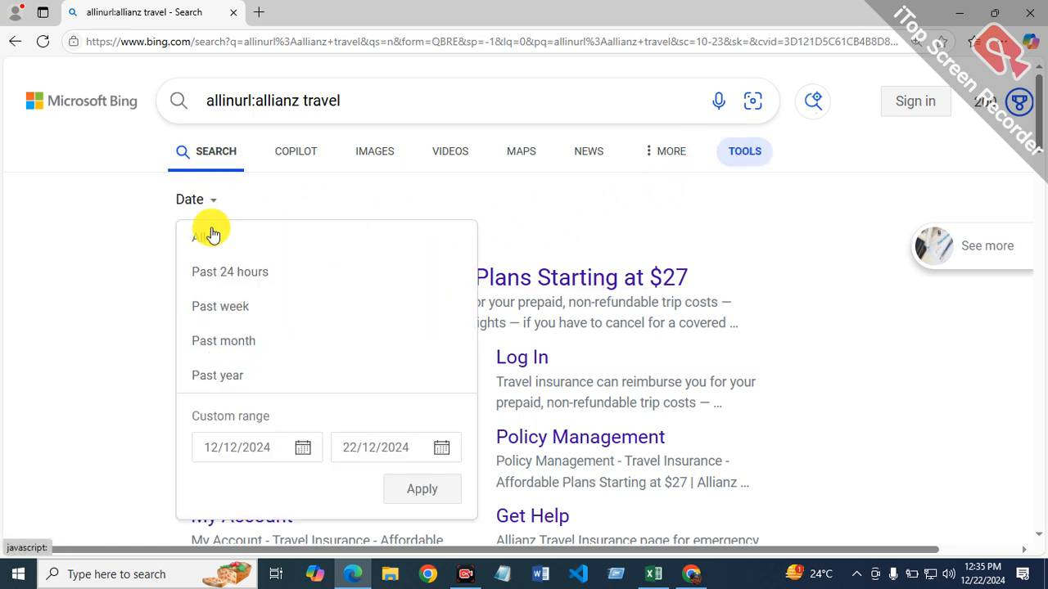
{"action": "left_click", "coordinate": [246, 376]}
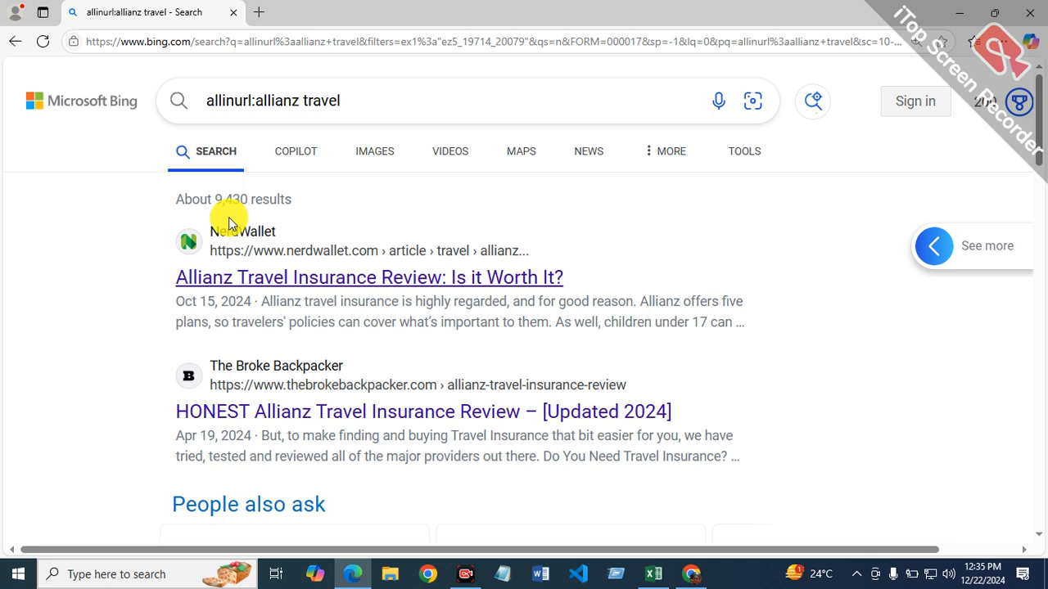
Step: Return to the Excel report and enter the formula =9430/12 in cell G5 of the allinurl column
{"action": "left_click", "coordinate": [647, 575]}
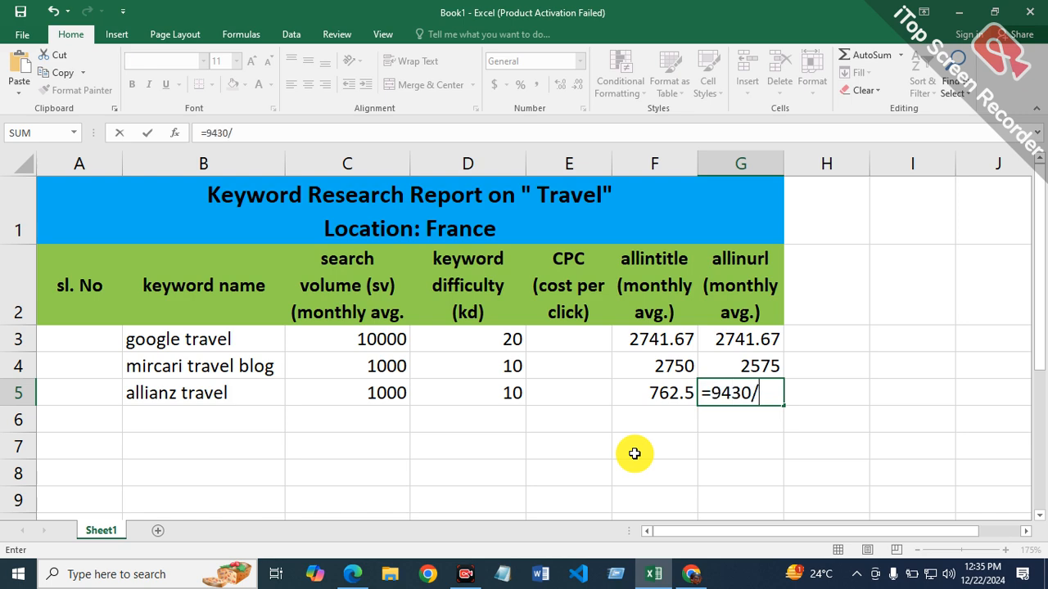
{"action": "type", "text": "2"}
{"action": "key", "text": "Return"}
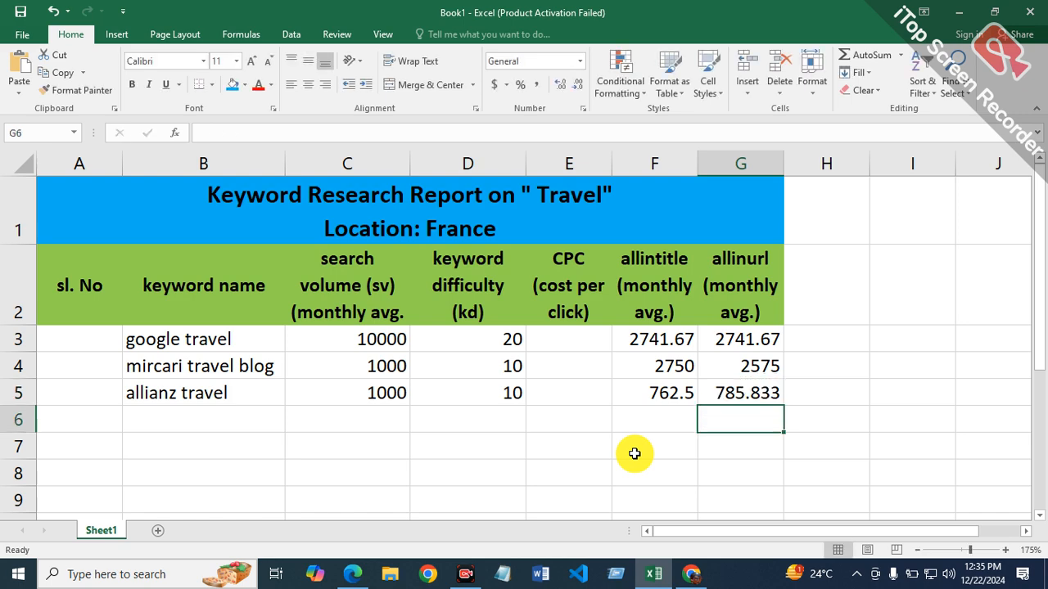
Step: Copy the keyword "p1 travel" from the Ahrefs keyword list in Chrome into cell B6 of the Excel report
{"action": "left_click", "coordinate": [232, 422]}
{"action": "left_click", "coordinate": [690, 575]}
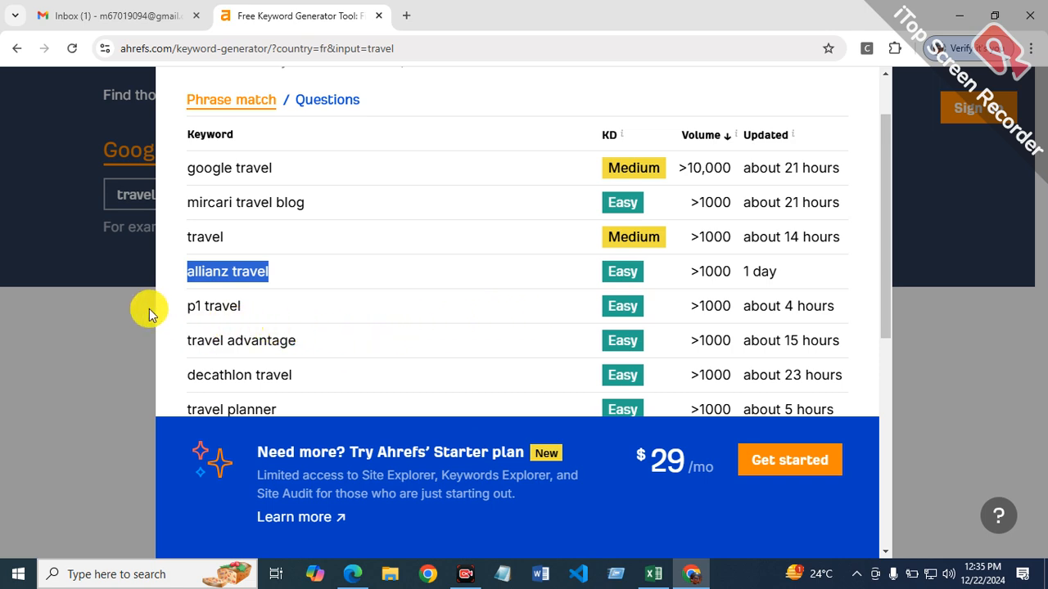
{"action": "left_click_drag", "start_coordinate": [190, 306], "coordinate": [246, 312]}
{"action": "right_click", "coordinate": [219, 314]}
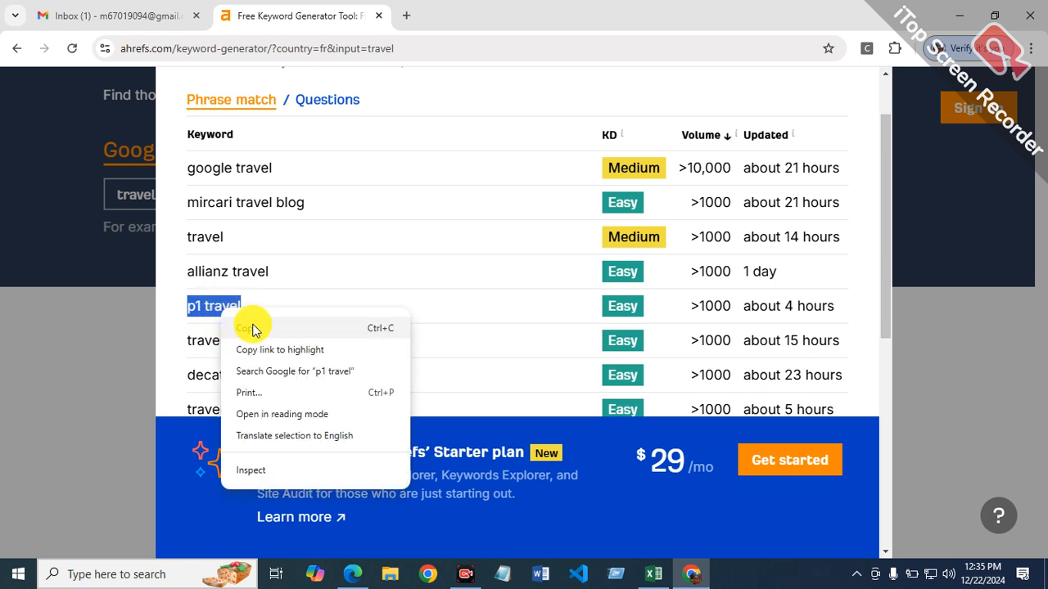
{"action": "left_click", "coordinate": [249, 328]}
{"action": "left_click", "coordinate": [659, 575]}
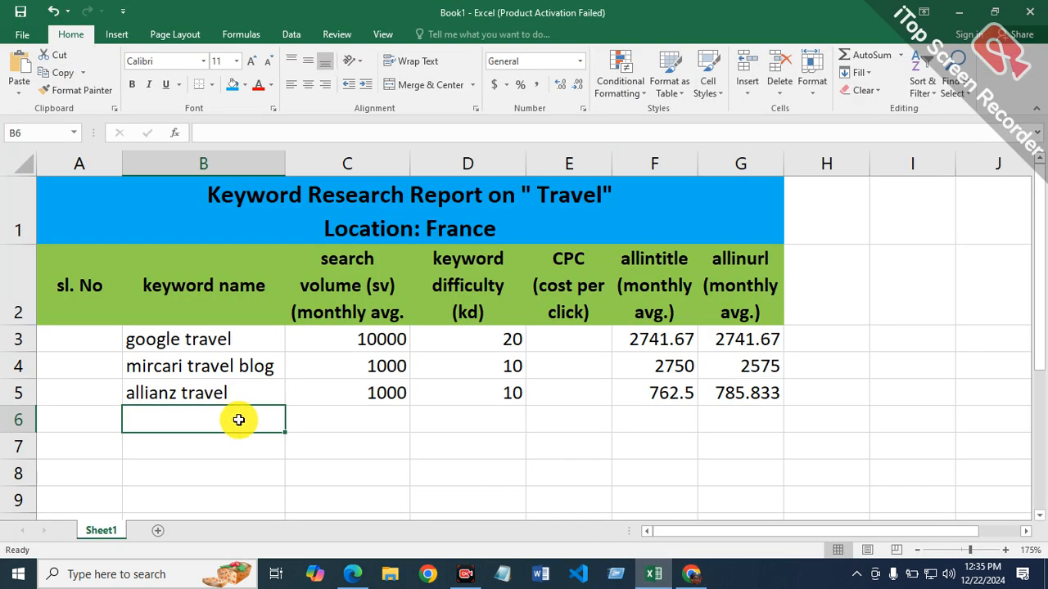
{"action": "right_click", "coordinate": [225, 417]}
{"action": "left_click", "coordinate": [278, 168]}
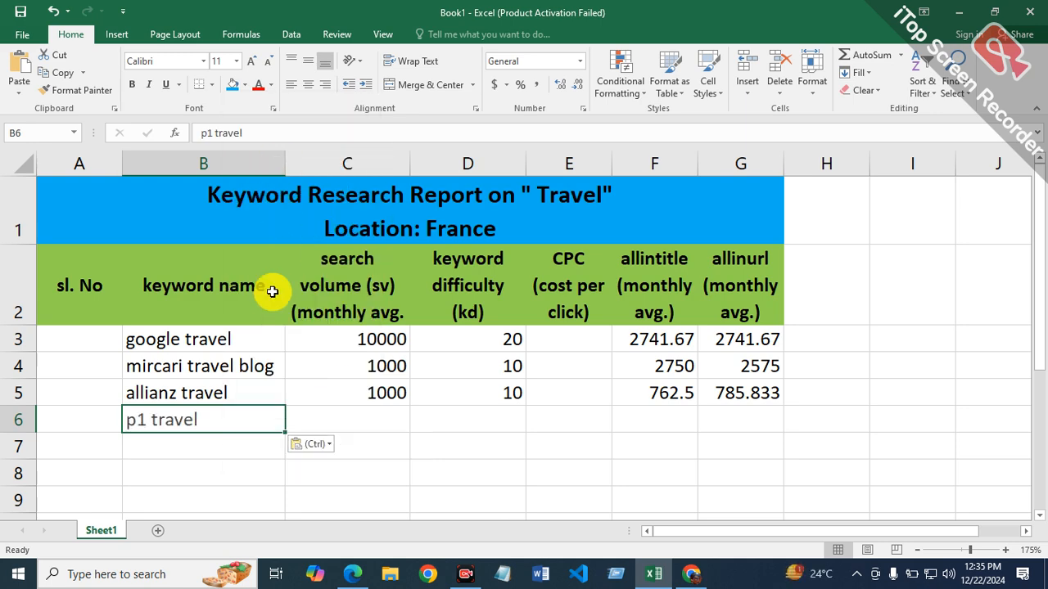
Step: Enter 1000 as the search volume in C6 and 10 as the keyword difficulty in D6 for "p1 travel"
{"action": "left_click", "coordinate": [369, 412]}
{"action": "type", "text": "100"}
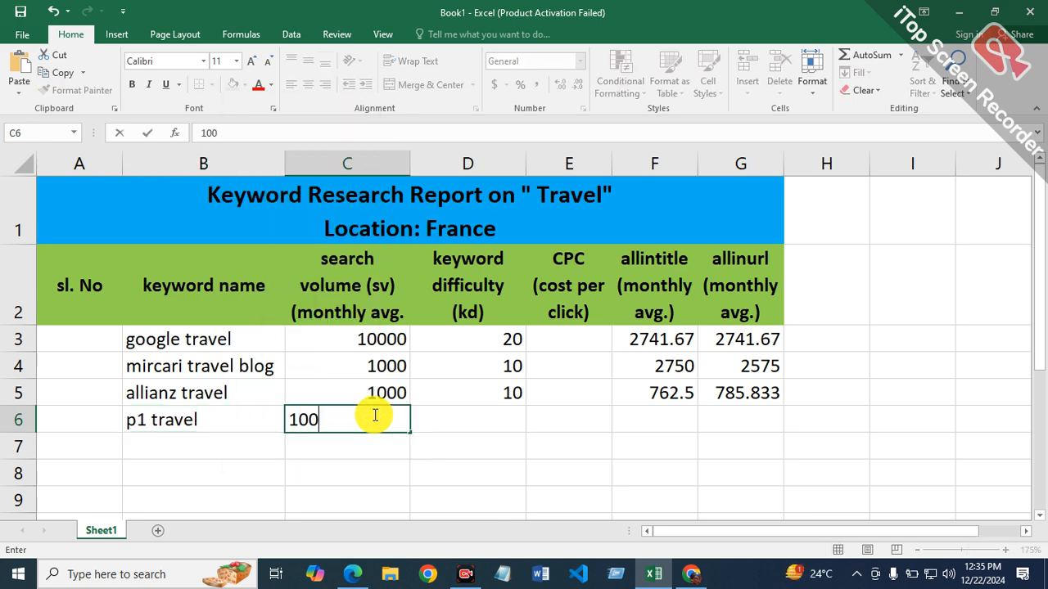
{"action": "type", "text": "0"}
{"action": "key", "text": "Tab"}
{"action": "type", "text": "1"}
{"action": "key", "text": "Tab"}
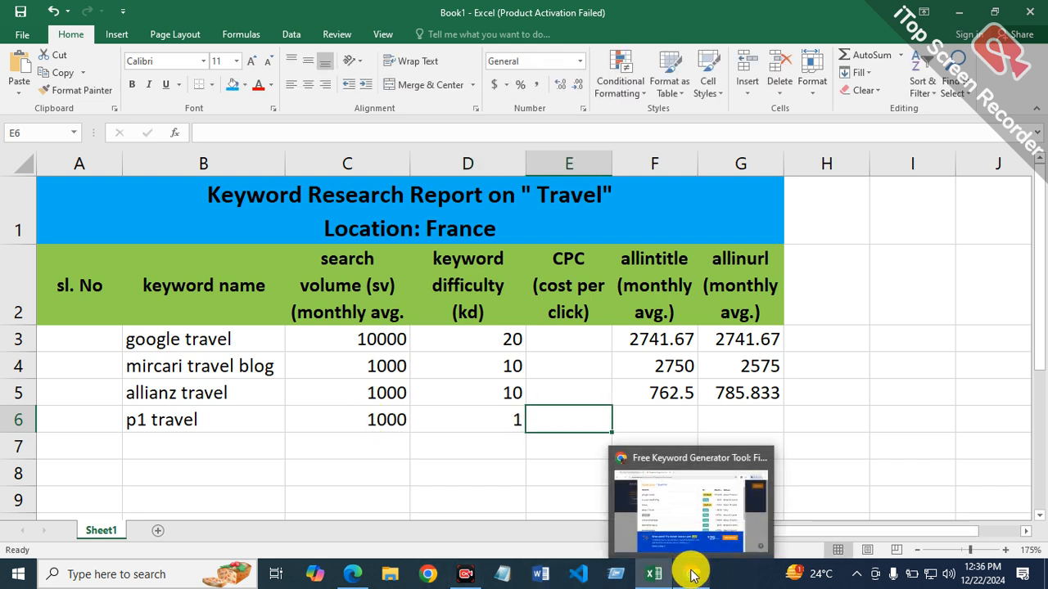
{"action": "left_click", "coordinate": [471, 429]}
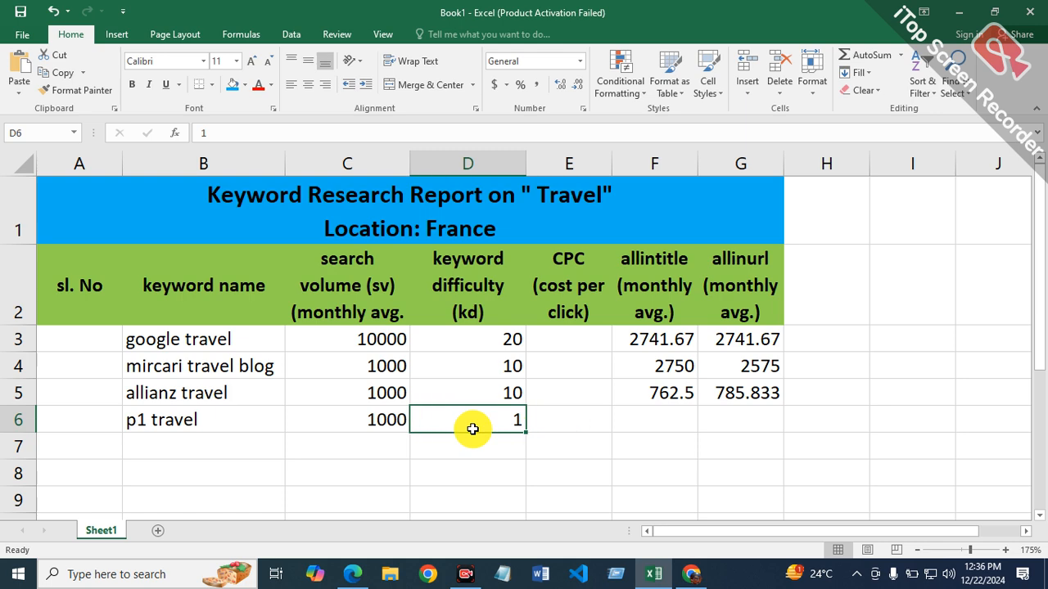
{"action": "type", "text": "0"}
{"action": "key", "text": "Tab"}
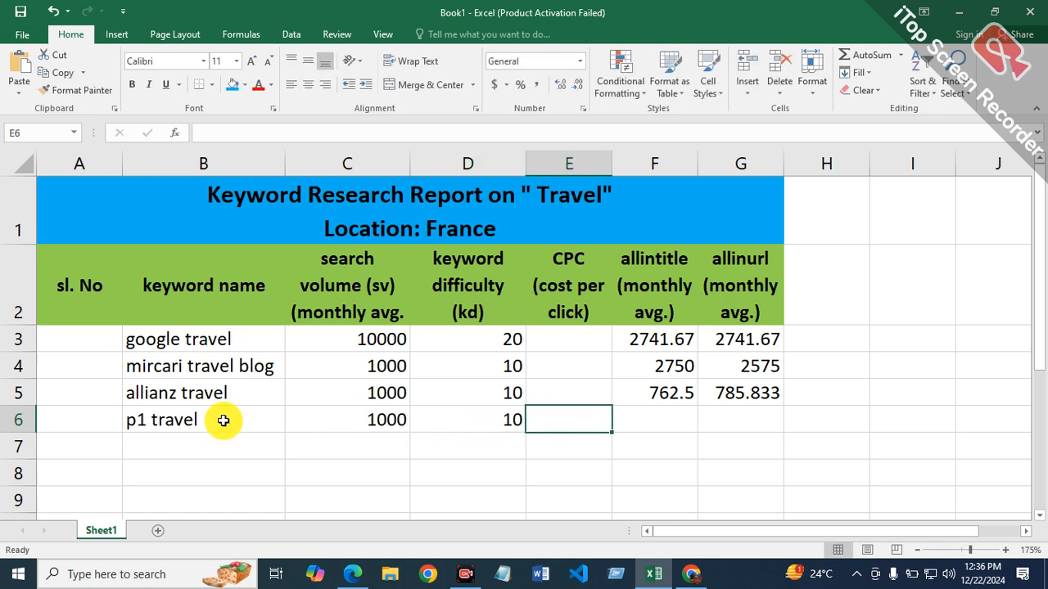
Step: Copy the keyword text "p1 travel" from inside cell B6
{"action": "double_click", "coordinate": [223, 420]}
{"action": "left_click_drag", "start_coordinate": [222, 421], "coordinate": [122, 421]}
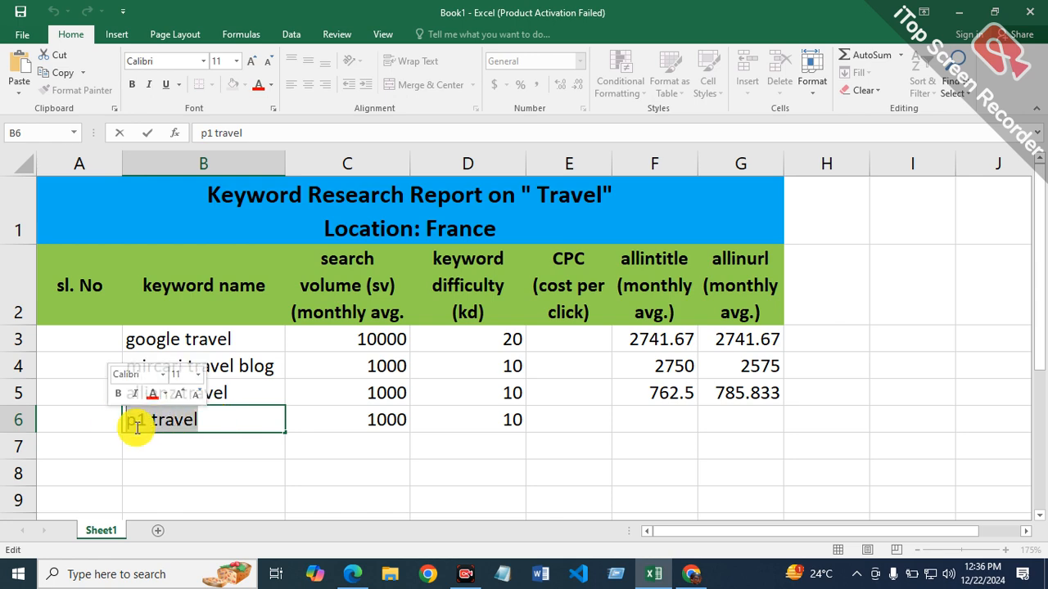
{"action": "right_click", "coordinate": [168, 423]}
{"action": "left_click", "coordinate": [210, 309]}
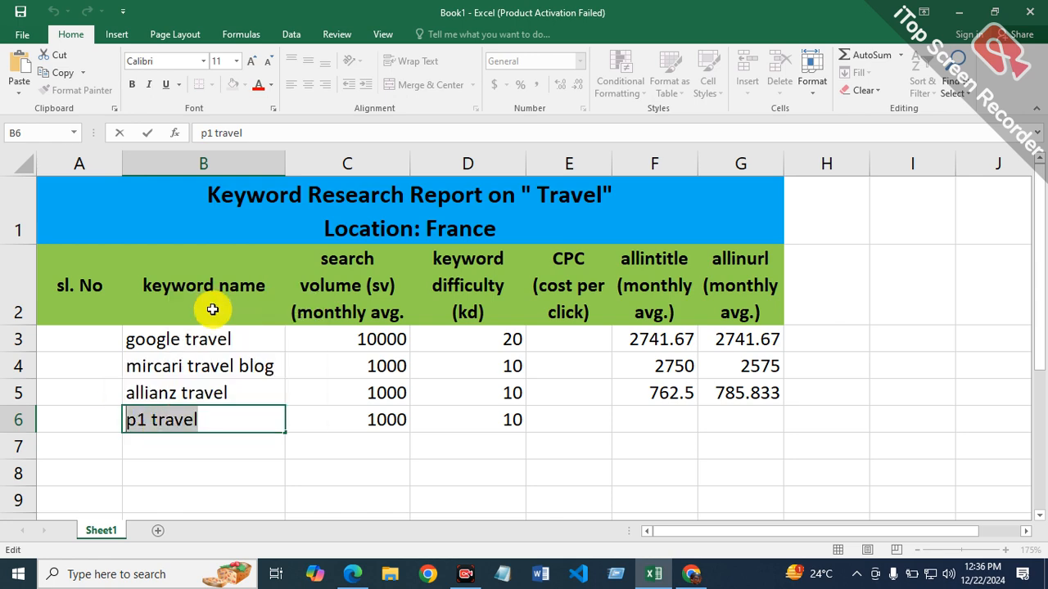
Step: Switch to Bing in Microsoft Edge and search for "allinurl:p1 travel", replacing the previous keyword after the operator
{"action": "left_click", "coordinate": [358, 573]}
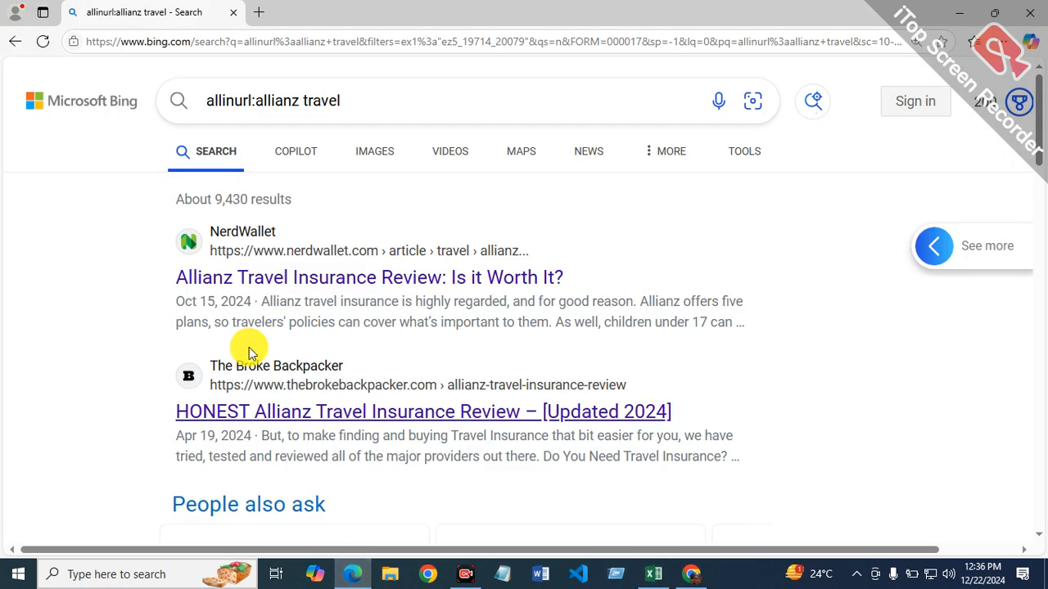
{"action": "left_click", "coordinate": [393, 101]}
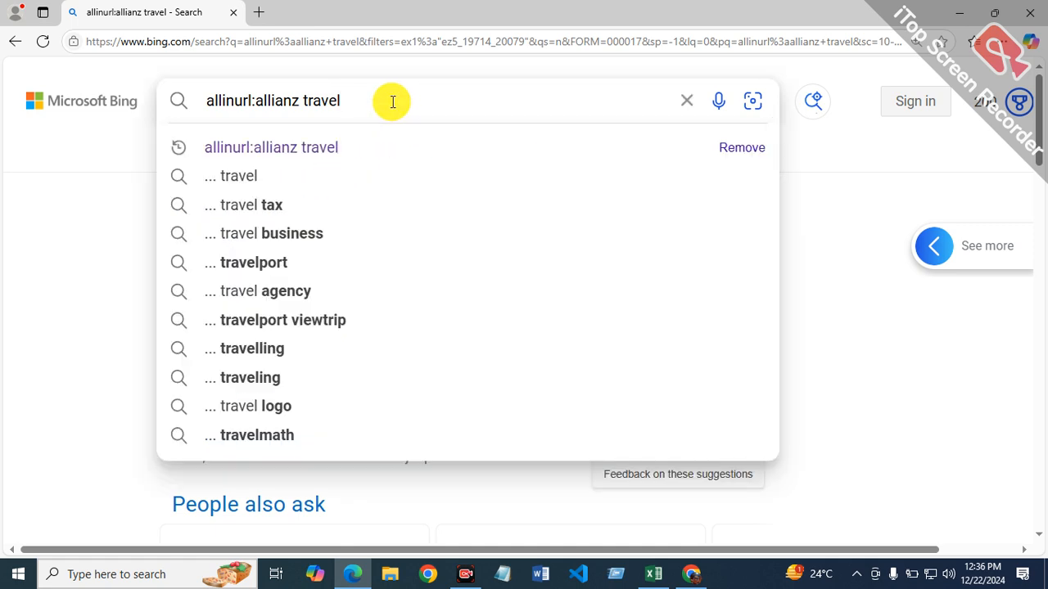
{"action": "key", "text": "BackSpace"}
{"action": "key", "text": "BackSpace"}
{"action": "key", "text": "BackSpace"}
{"action": "key", "text": "BackSpace"}
{"action": "key", "text": "BackSpace"}
{"action": "key", "text": "BackSpace"}
{"action": "key", "text": "BackSpace"}
{"action": "key", "text": "BackSpace"}
{"action": "key", "text": "BackSpace"}
{"action": "key", "text": "BackSpace"}
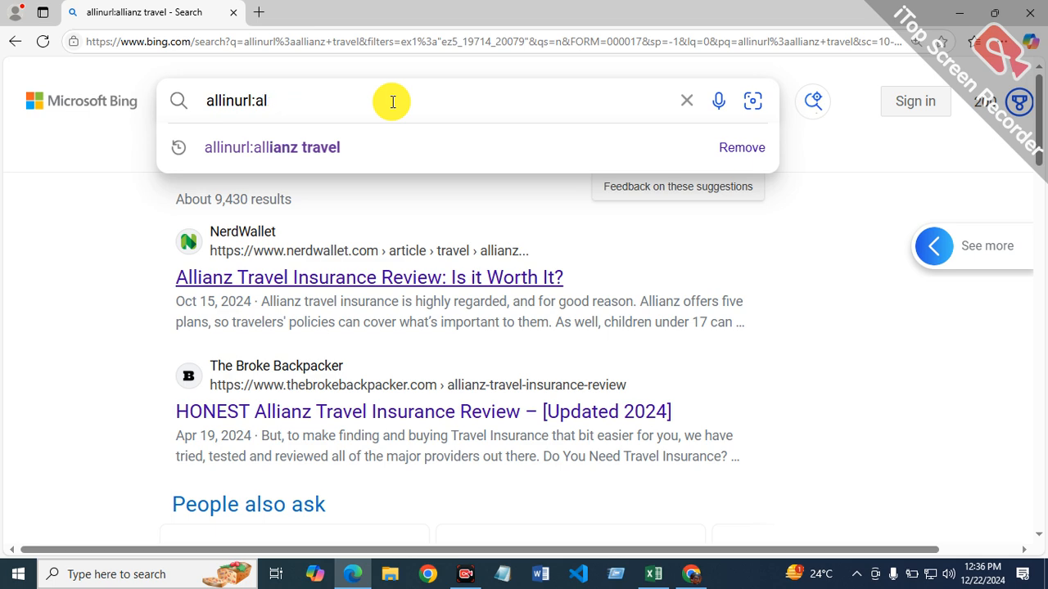
{"action": "key", "text": "BackSpace"}
{"action": "key", "text": "BackSpace"}
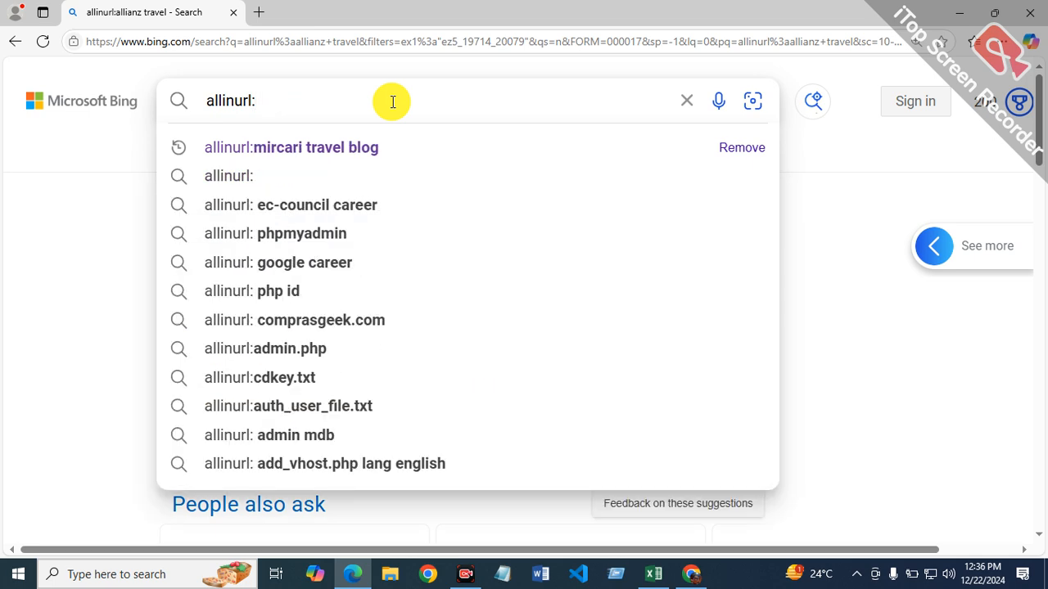
{"action": "type", "text": "p1 travel"}
{"action": "key", "text": "Return"}
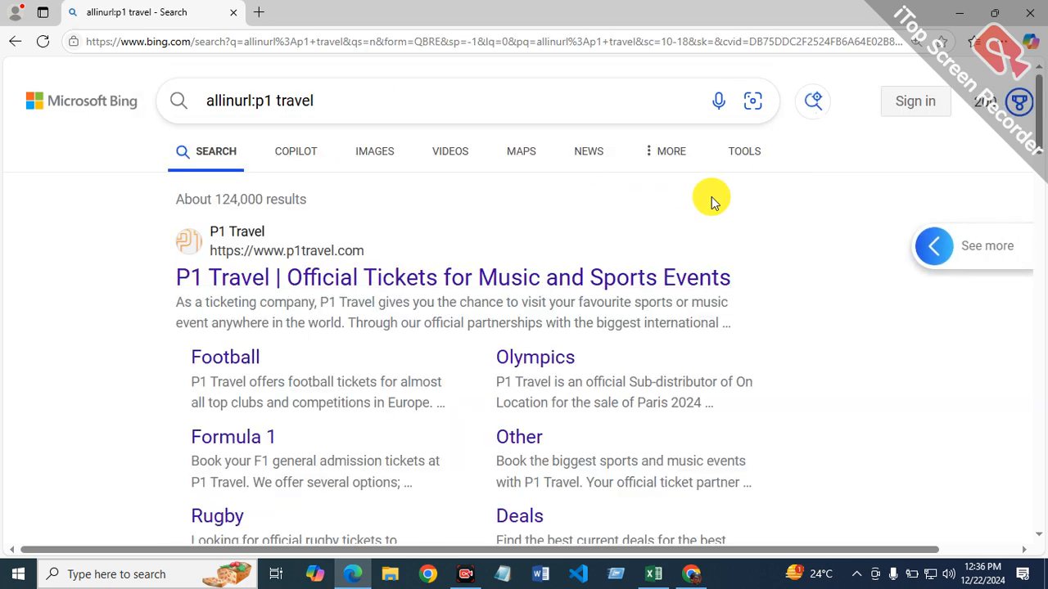
Step: Filter the Bing results for "allinurl:p1 travel" to the past year
{"action": "left_click", "coordinate": [749, 150]}
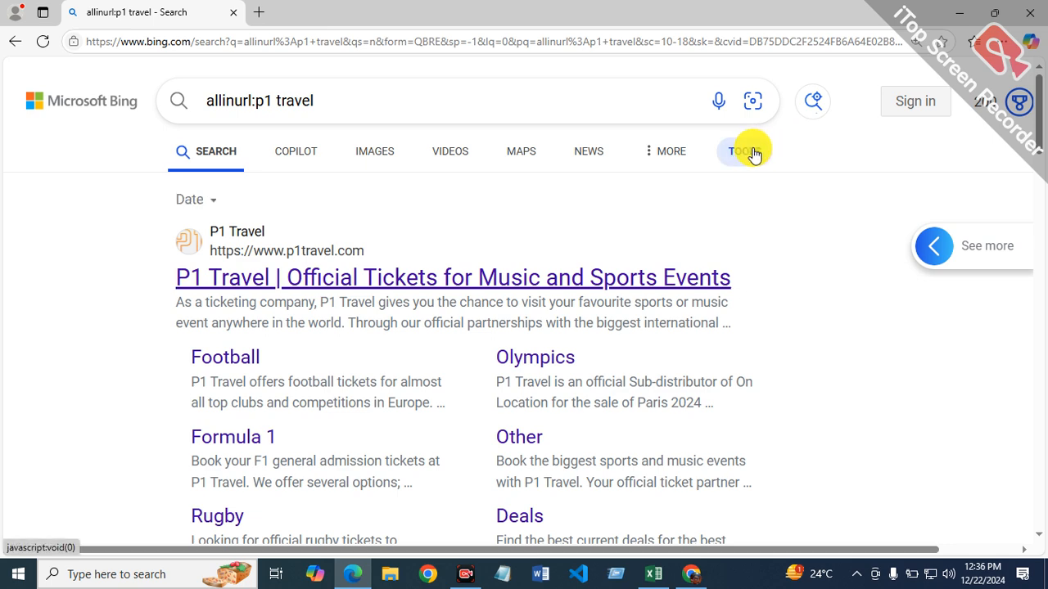
{"action": "left_click", "coordinate": [214, 208]}
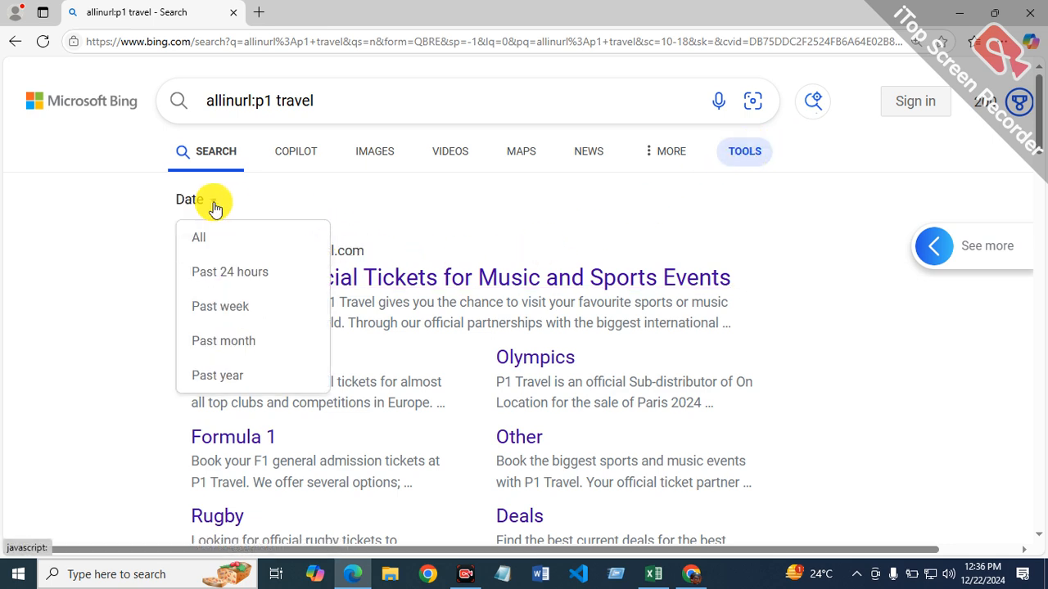
{"action": "left_click", "coordinate": [232, 378]}
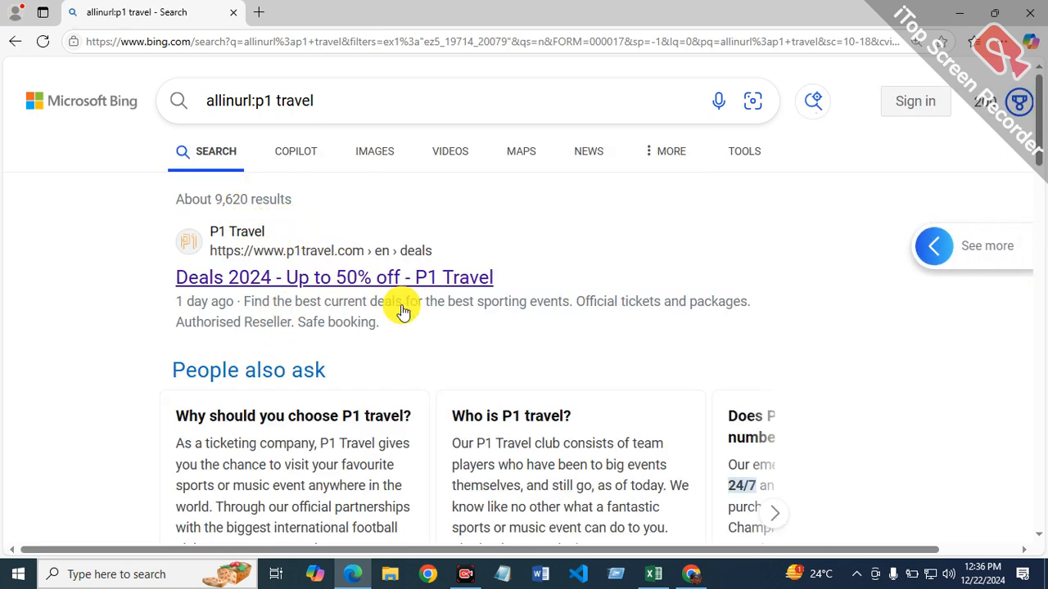
Step: Return to the Excel report and enter the formula =9620/12 in cell G6 of the allinurl column
{"action": "left_click", "coordinate": [659, 580]}
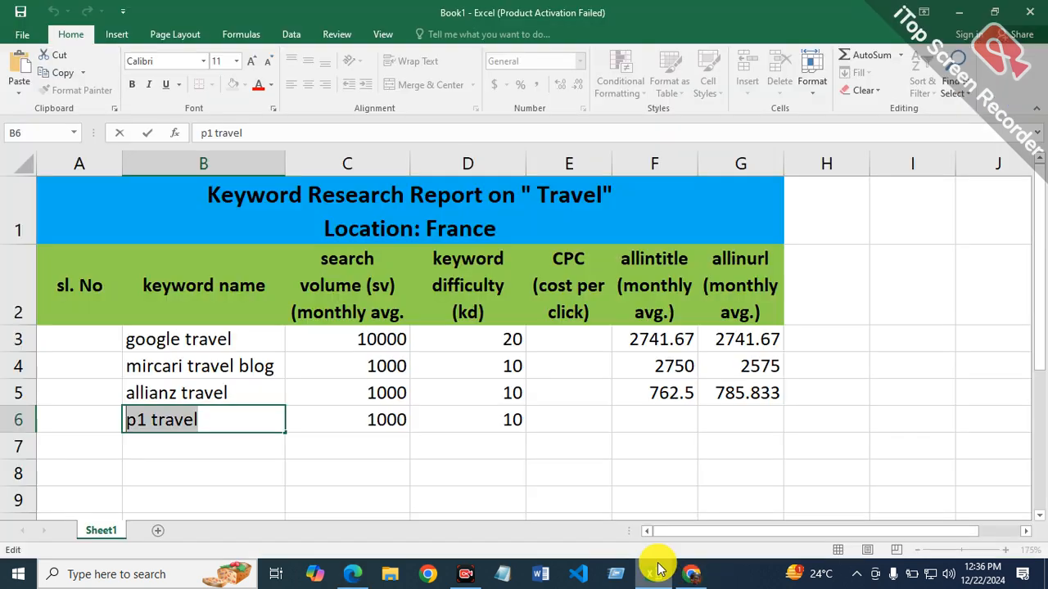
{"action": "left_click", "coordinate": [737, 420]}
{"action": "type", "text": "=9620/"}
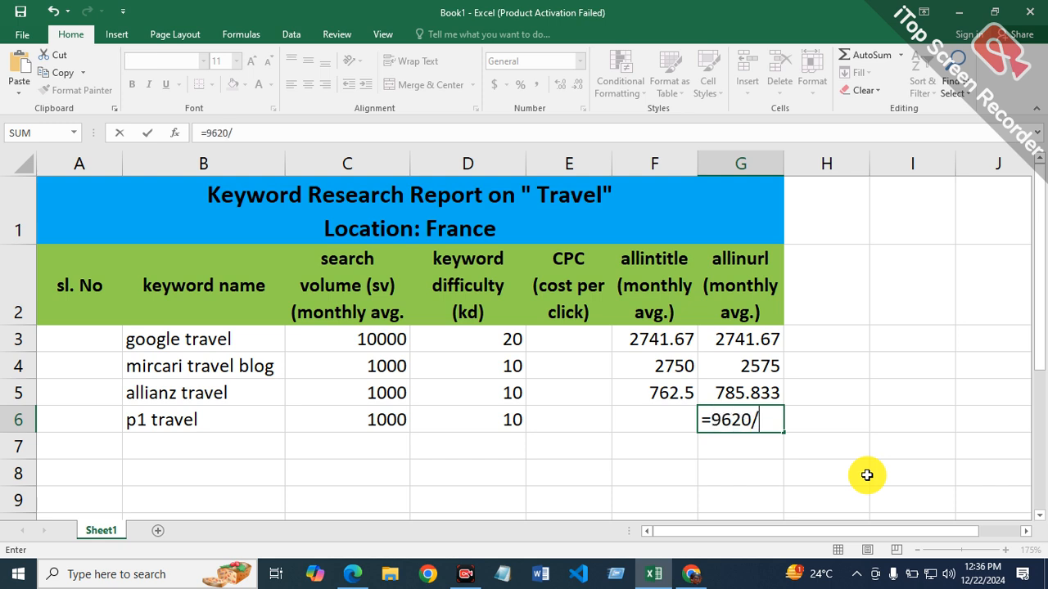
{"action": "key", "text": "Return"}
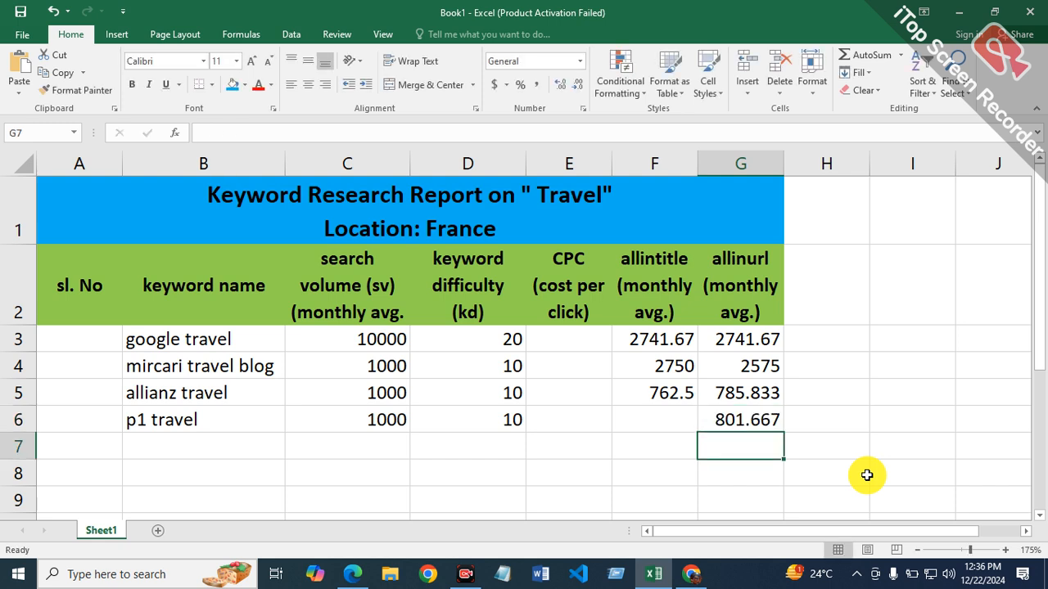
Step: Select cell F6 for the allintitle average, and search Bing in Microsoft Edge for "allintitle:p1 travel" by changing the operator
{"action": "left_click", "coordinate": [668, 420]}
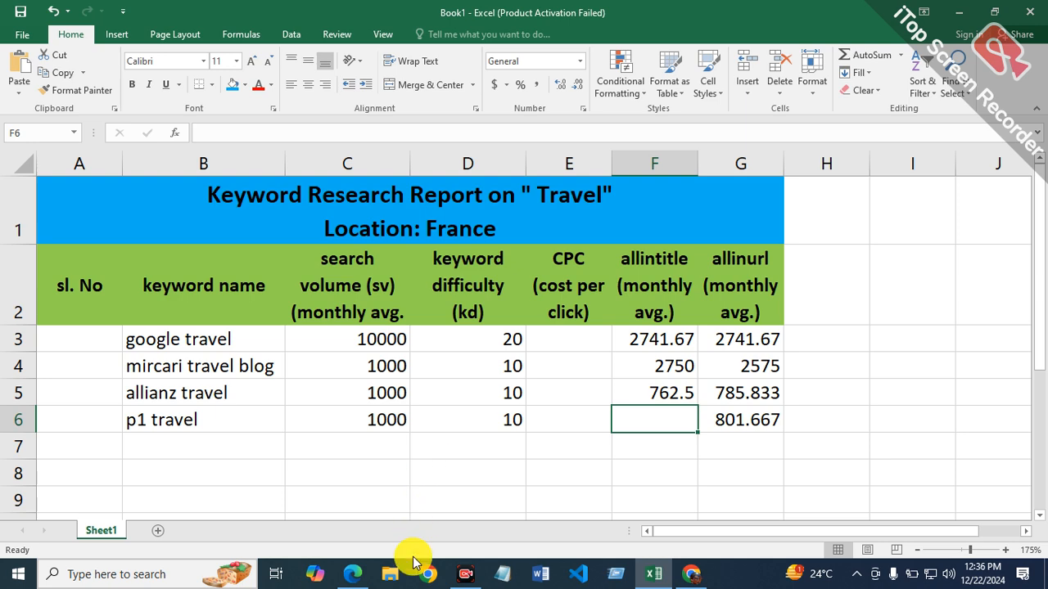
{"action": "left_click", "coordinate": [351, 579]}
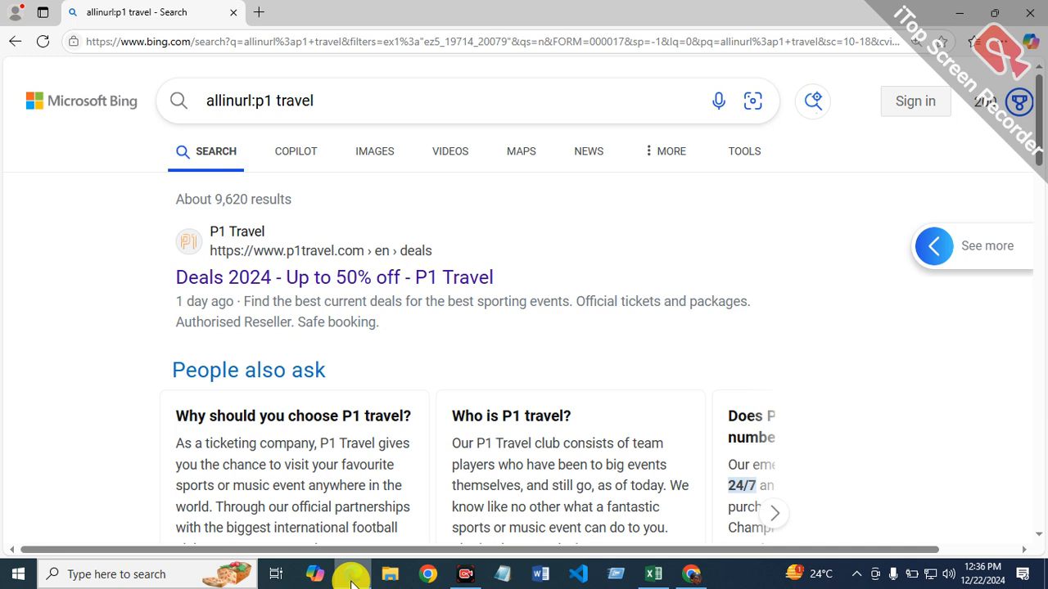
{"action": "left_click", "coordinate": [251, 103]}
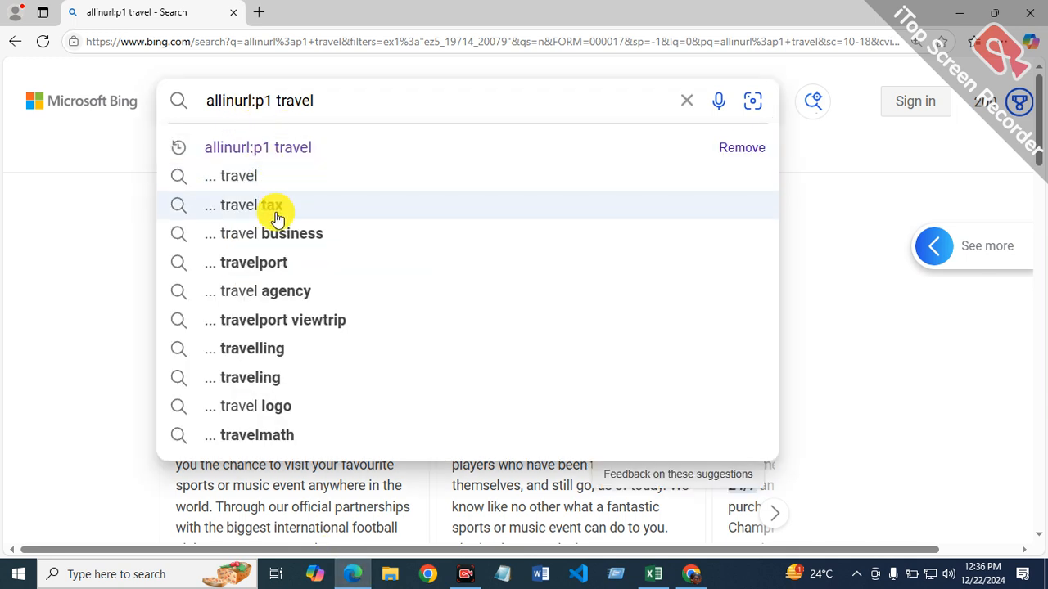
{"action": "key", "text": "BackSpace"}
{"action": "key", "text": "BackSpace"}
{"action": "key", "text": "BackSpace"}
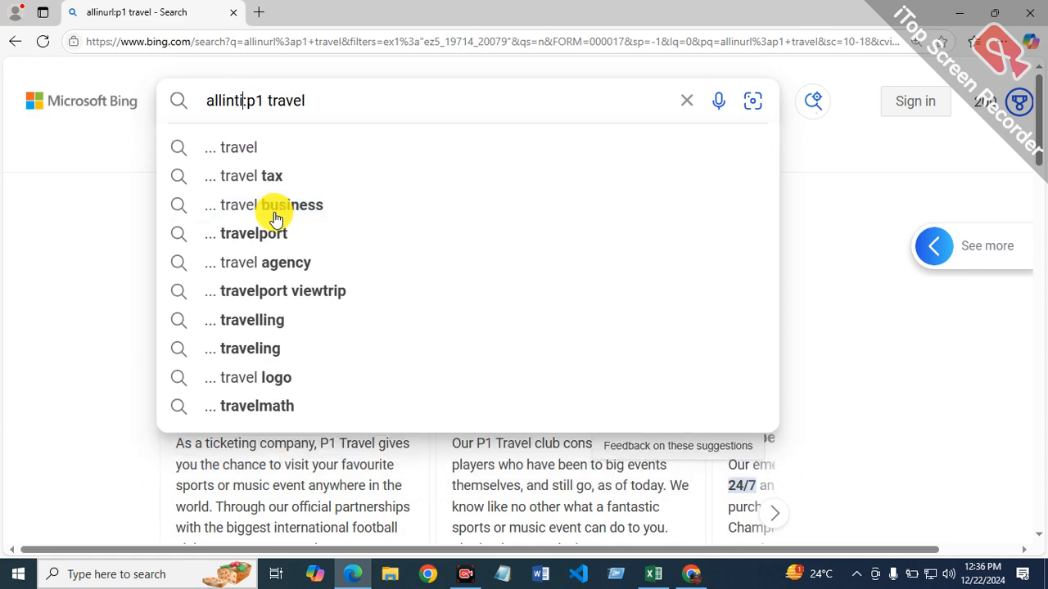
{"action": "key", "text": "Return"}
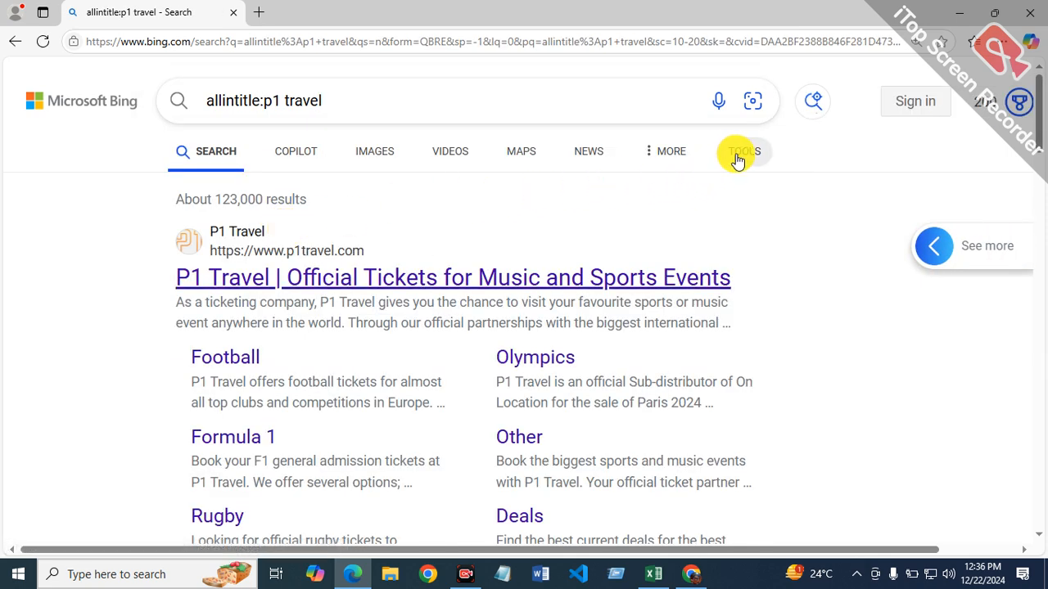
Step: Filter the Bing results for "allintitle:p1 travel" to the past year
{"action": "left_click", "coordinate": [741, 153]}
{"action": "left_click", "coordinate": [220, 204]}
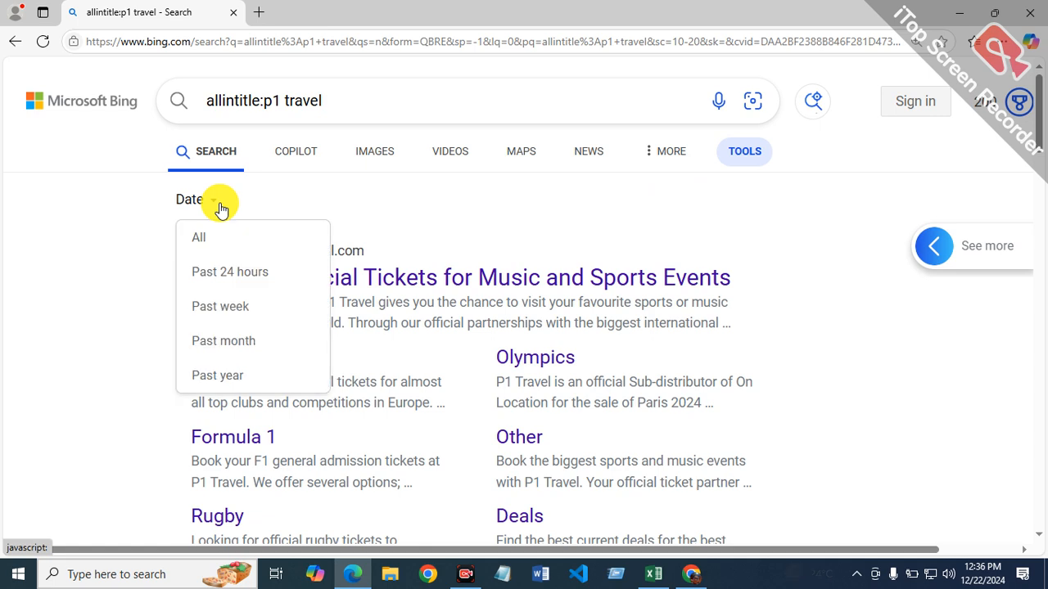
{"action": "left_click", "coordinate": [257, 377]}
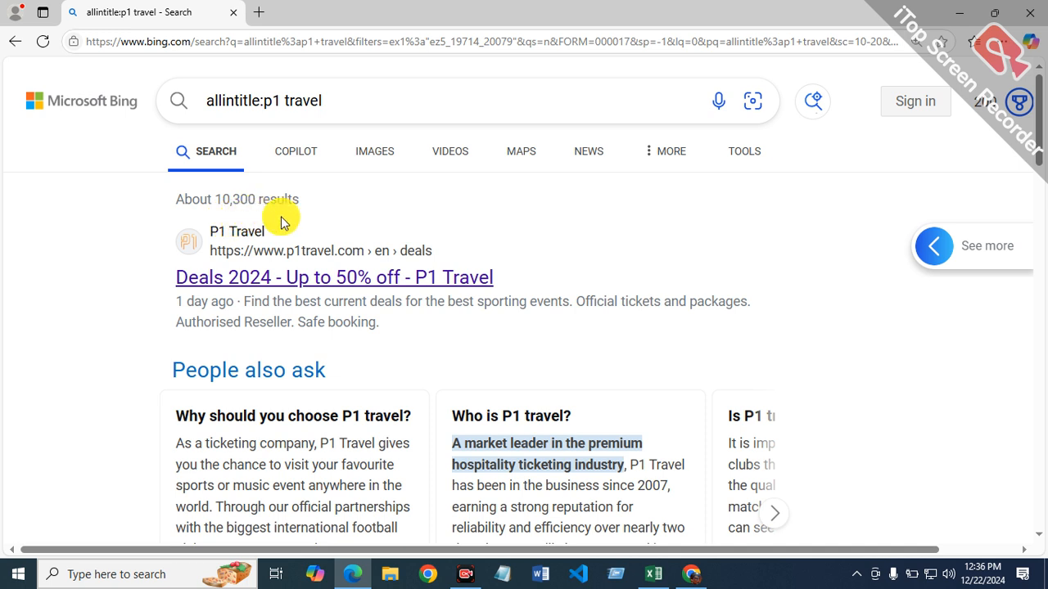
Step: Return to the Excel report and enter the formula =10300/12 in cell F6 of the allintitle column
{"action": "mouse_move", "coordinate": [661, 574]}
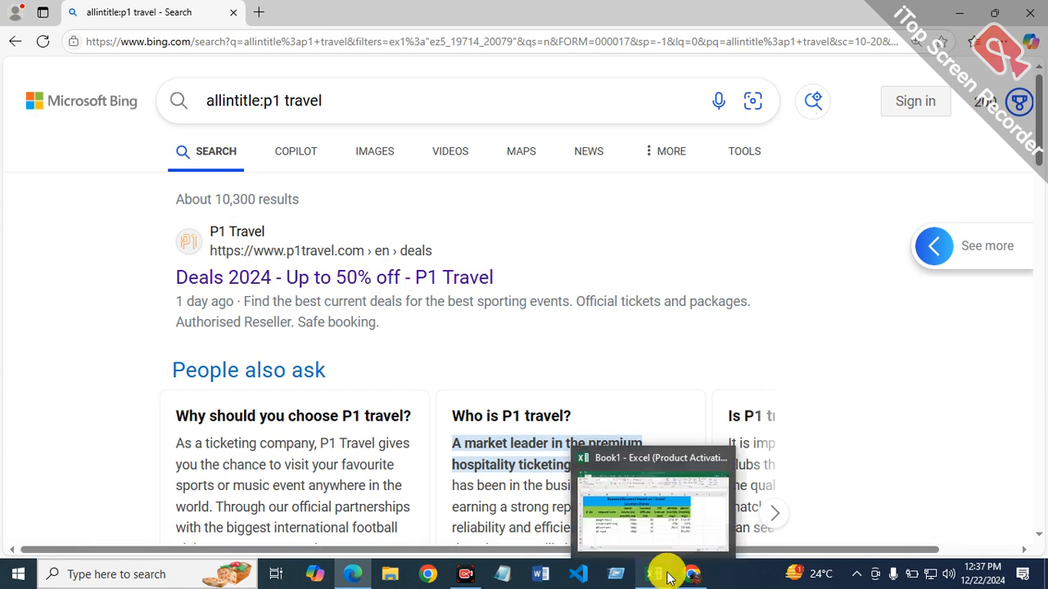
{"action": "left_click", "coordinate": [680, 534]}
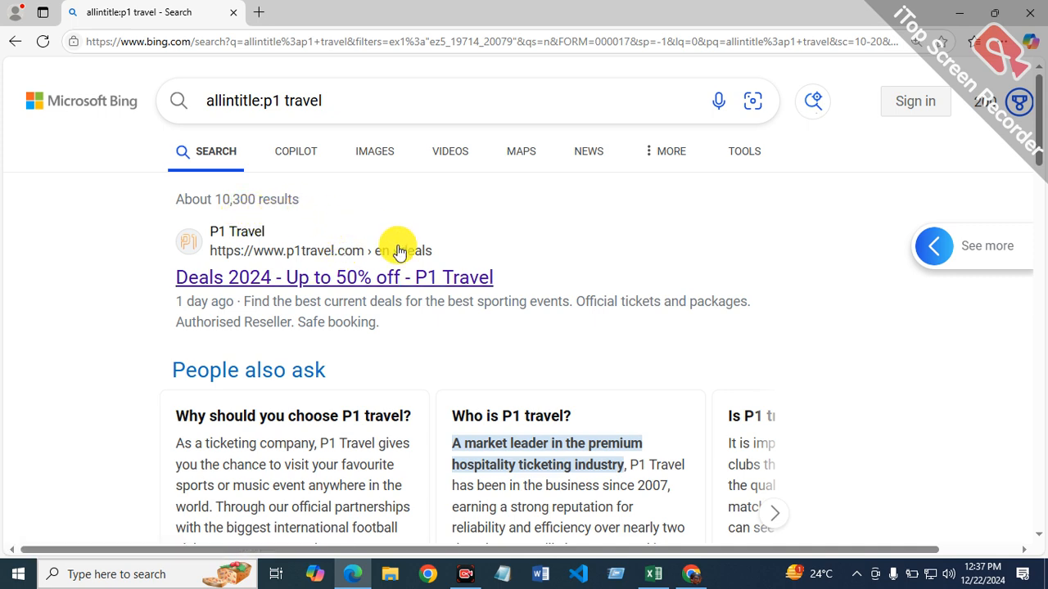
{"action": "left_click", "coordinate": [653, 574]}
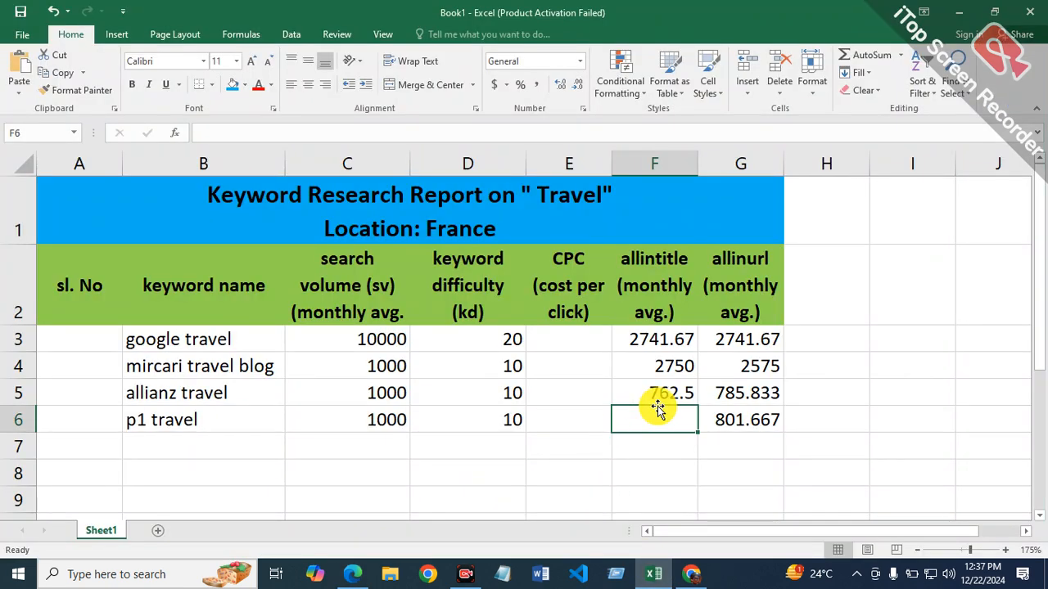
{"action": "type", "text": "=10300"}
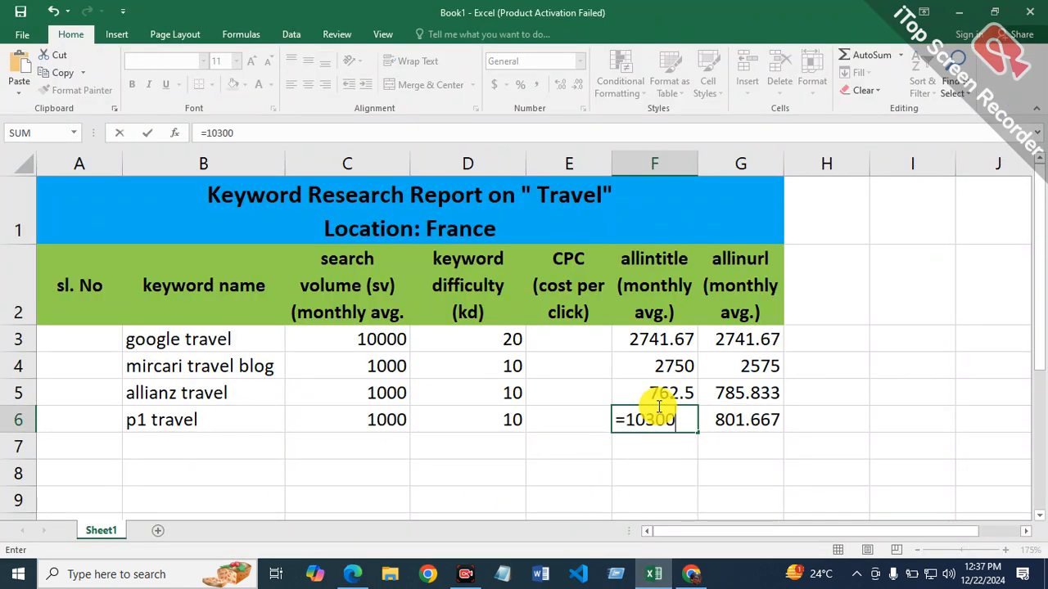
{"action": "key", "text": "Return"}
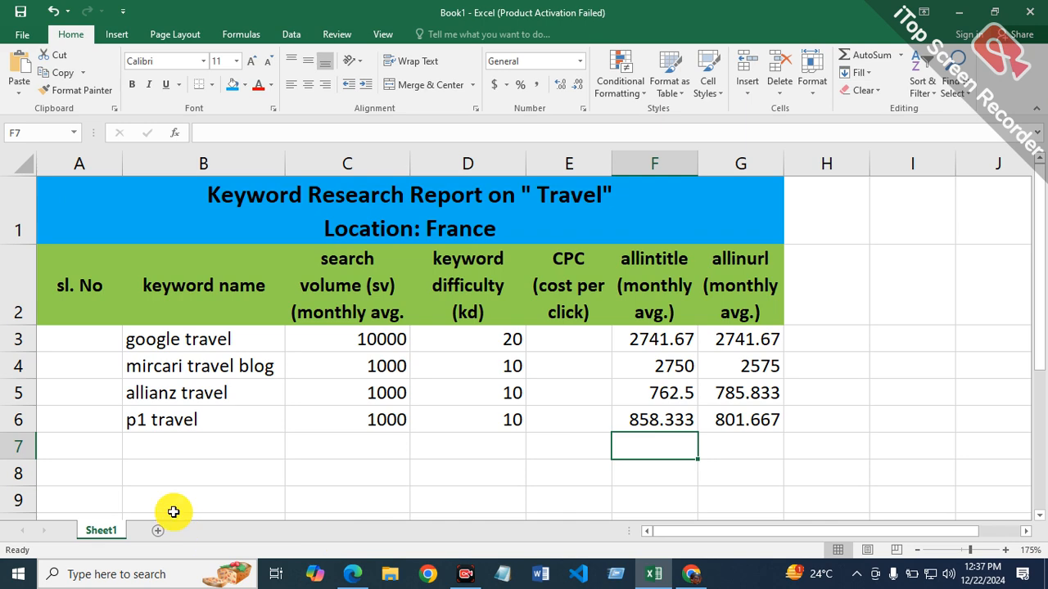
Step: Select cell B7 for the next keyword, and copy "travel advantage" from the Ahrefs keyword list in Chrome
{"action": "left_click", "coordinate": [172, 449]}
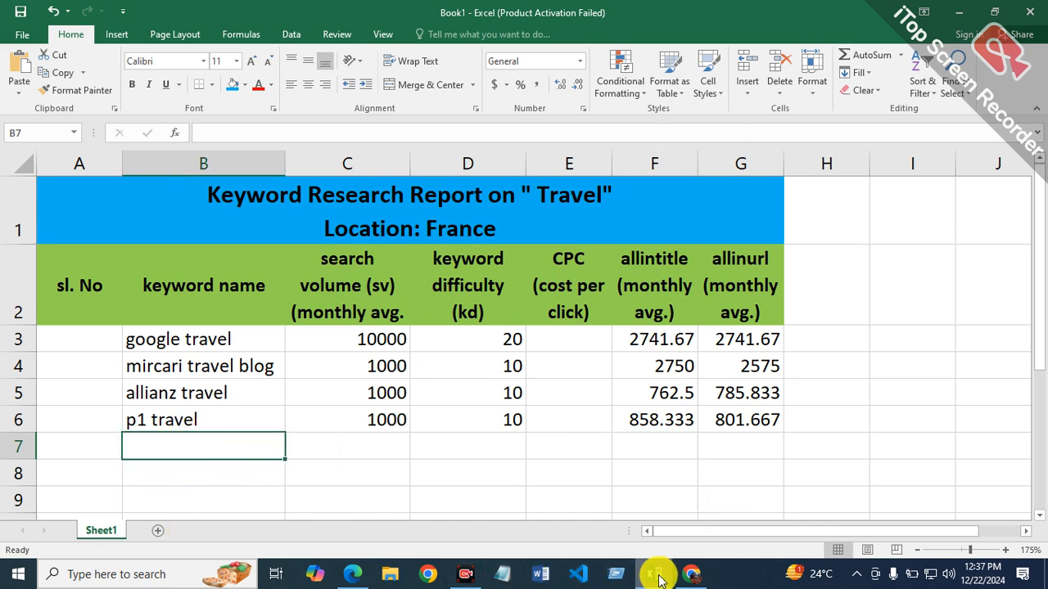
{"action": "left_click", "coordinate": [687, 575]}
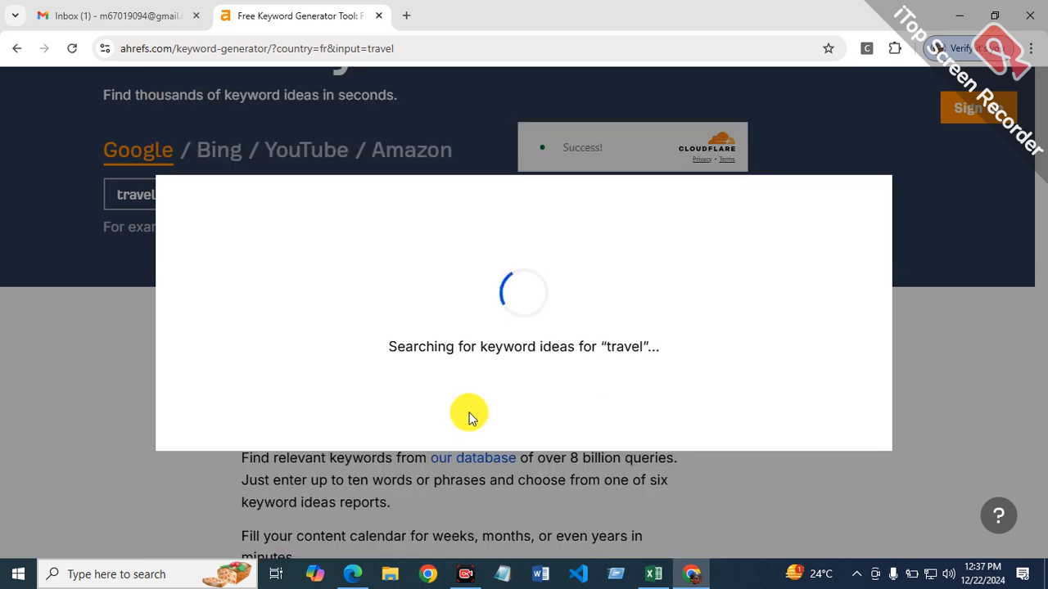
{"action": "scroll", "coordinate": [470, 351], "scroll_direction": "down", "scroll_amount": 2}
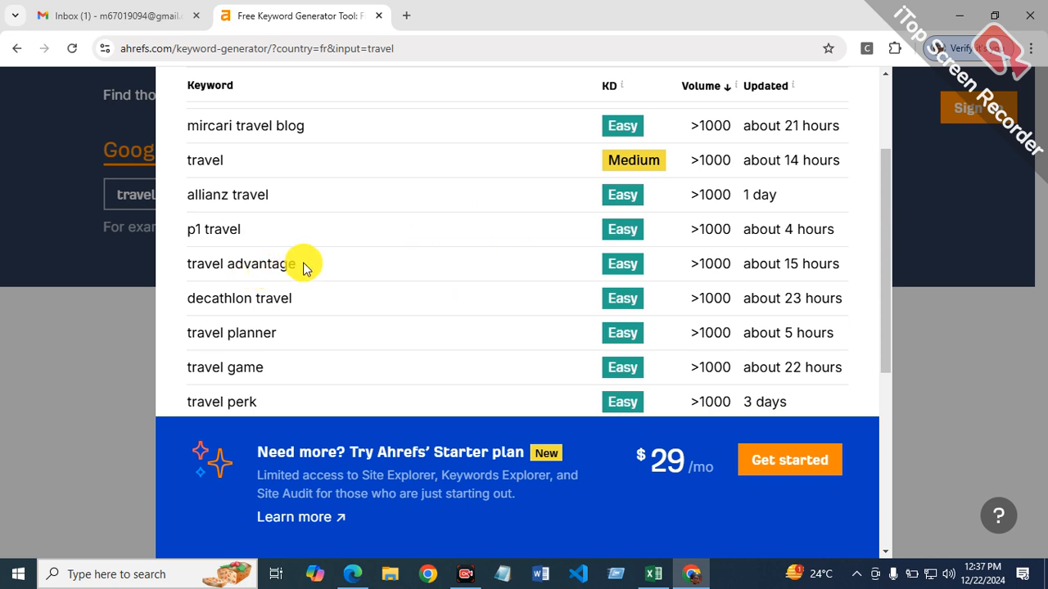
{"action": "scroll", "coordinate": [183, 275], "scroll_direction": "down", "scroll_amount": 1}
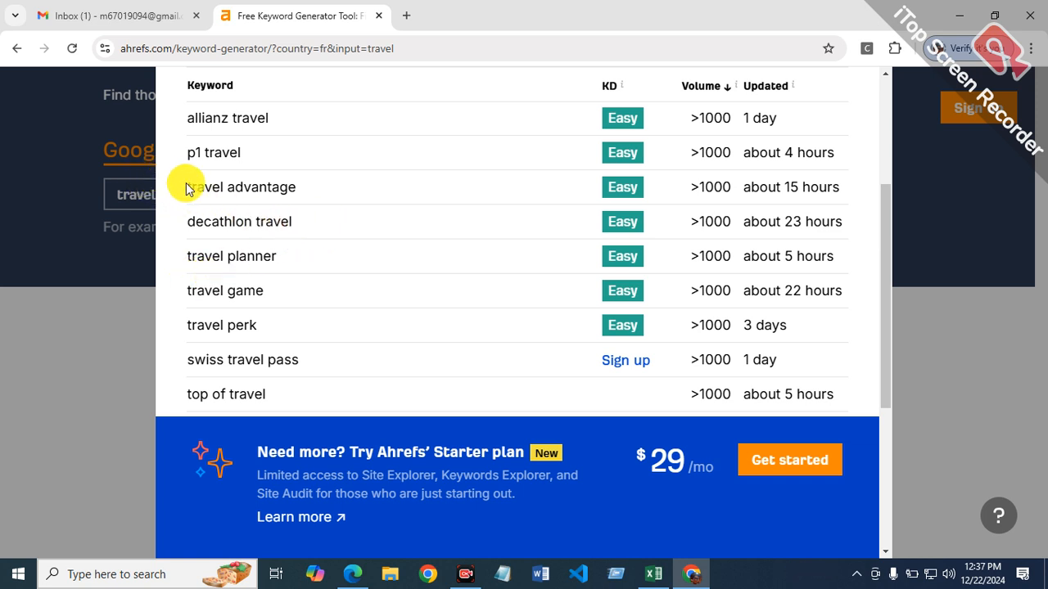
{"action": "left_click_drag", "start_coordinate": [188, 184], "coordinate": [276, 194]}
{"action": "right_click", "coordinate": [227, 195]}
{"action": "left_click", "coordinate": [253, 211]}
Step: Return to the Excel report and paste "travel advantage" as text only into cell B7
{"action": "left_click", "coordinate": [666, 576]}
{"action": "right_click", "coordinate": [179, 447]}
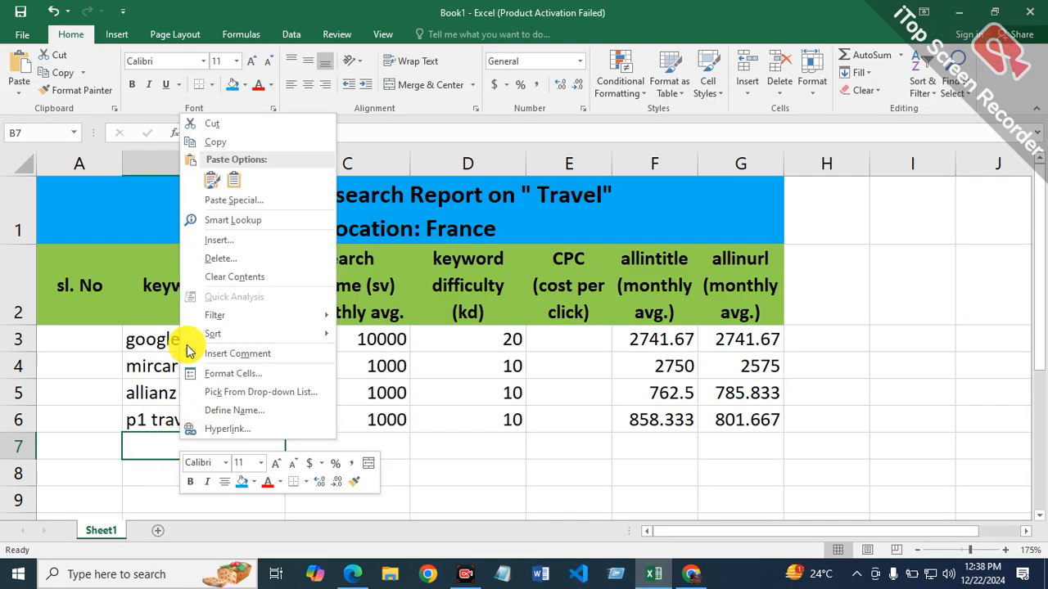
{"action": "left_click", "coordinate": [234, 179]}
Step: Enter a search volume of 1000 in C7 and a keyword difficulty of 10 in D7 for "travel advantage"
{"action": "left_click", "coordinate": [413, 446]}
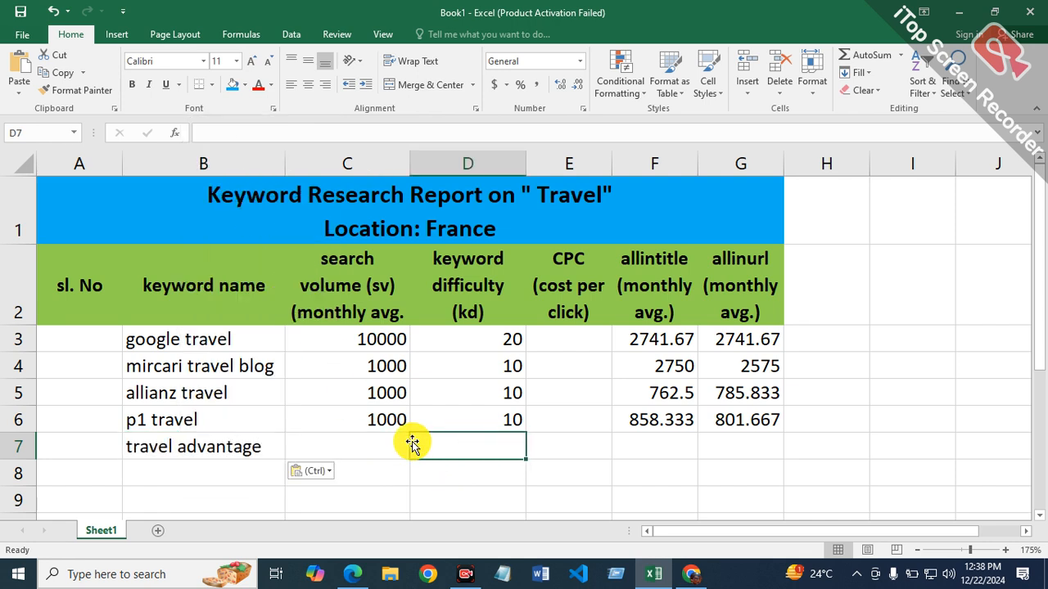
{"action": "key", "text": "Left"}
{"action": "type", "text": "1000"}
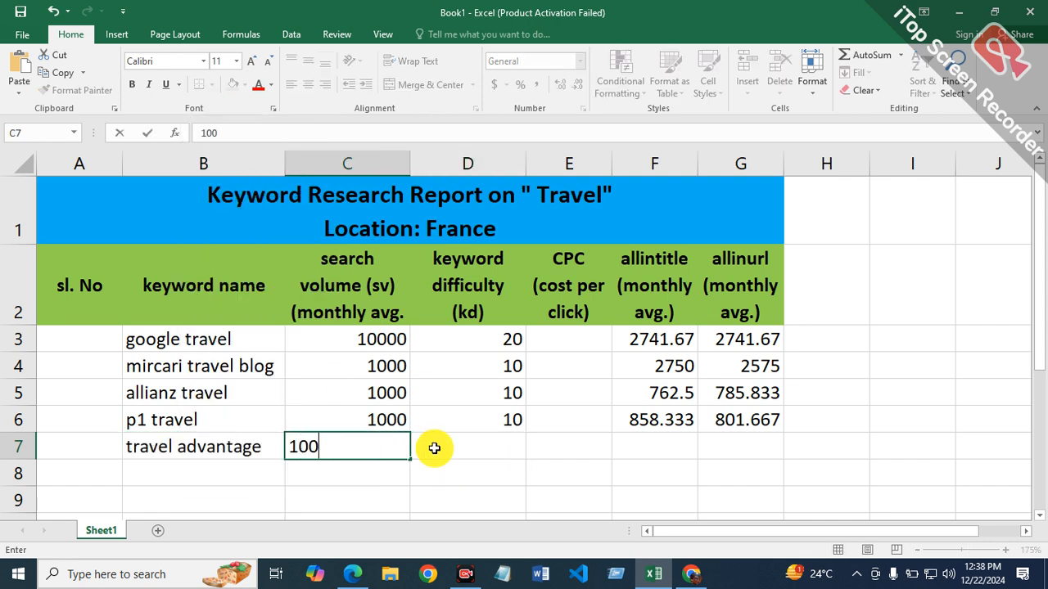
{"action": "key", "text": "Tab"}
{"action": "type", "text": "10"}
{"action": "key", "text": "Tab"}
{"action": "key", "text": "Tab"}
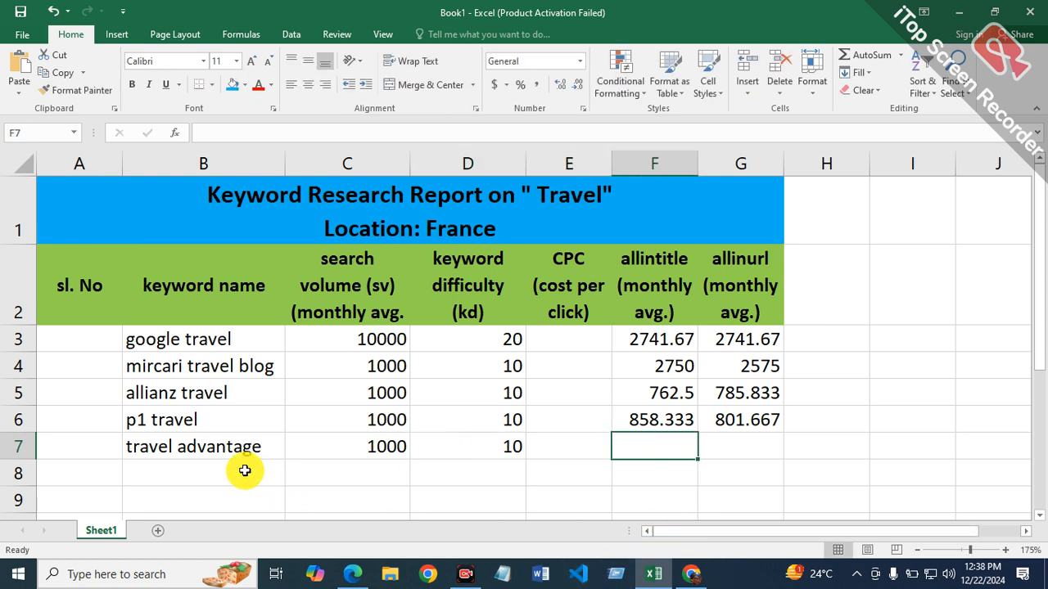
Step: Copy the keyword text "travel advantage" from inside cell B7
{"action": "left_click", "coordinate": [280, 442]}
{"action": "double_click", "coordinate": [270, 447]}
{"action": "left_click_drag", "start_coordinate": [269, 447], "coordinate": [105, 450]}
{"action": "right_click", "coordinate": [201, 451]}
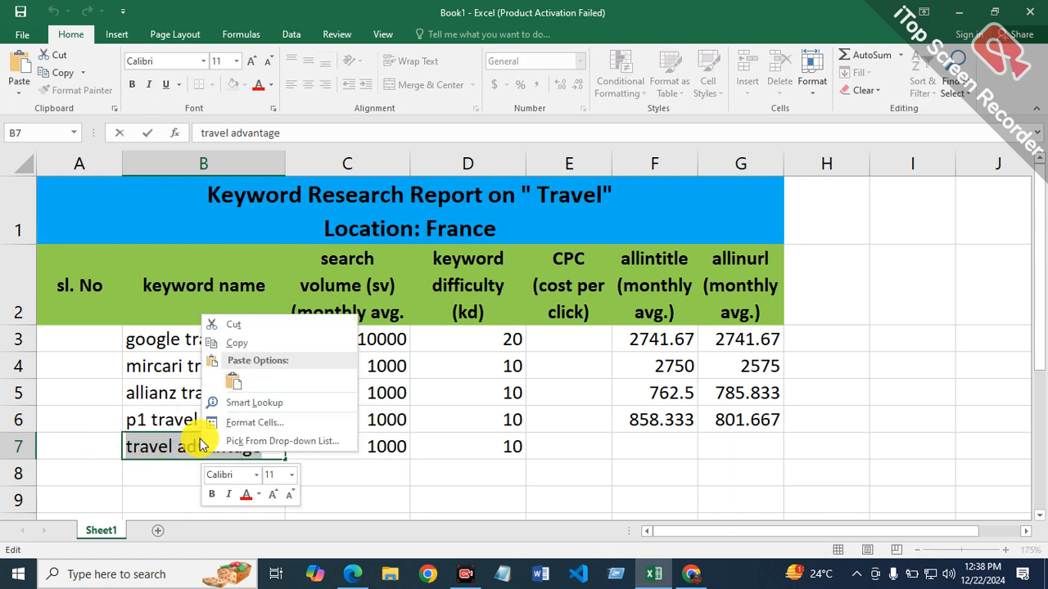
{"action": "left_click", "coordinate": [233, 343]}
{"action": "left_click", "coordinate": [693, 573]}
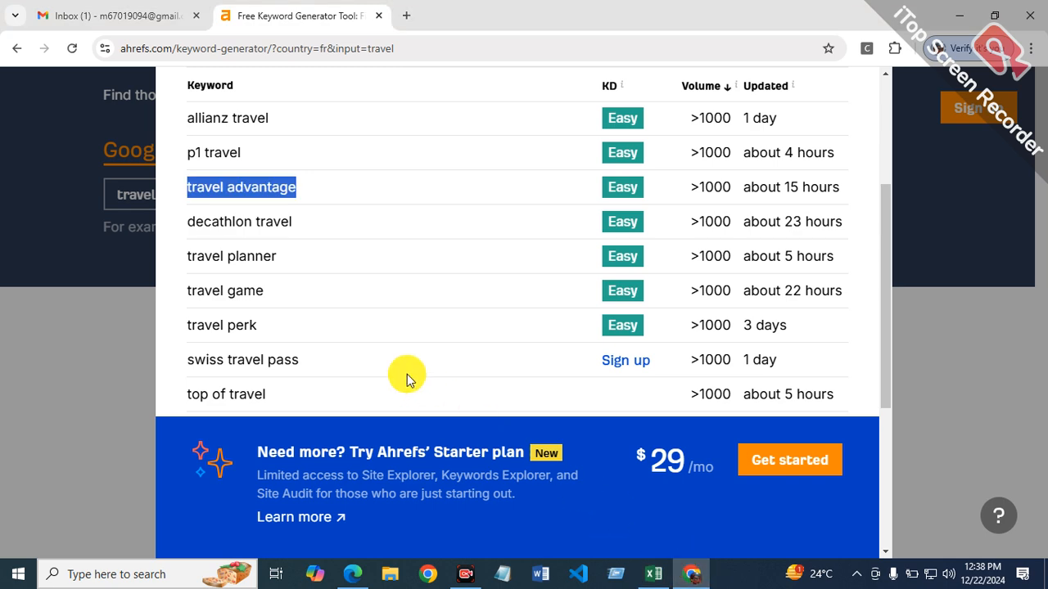
{"action": "left_click", "coordinate": [653, 574]}
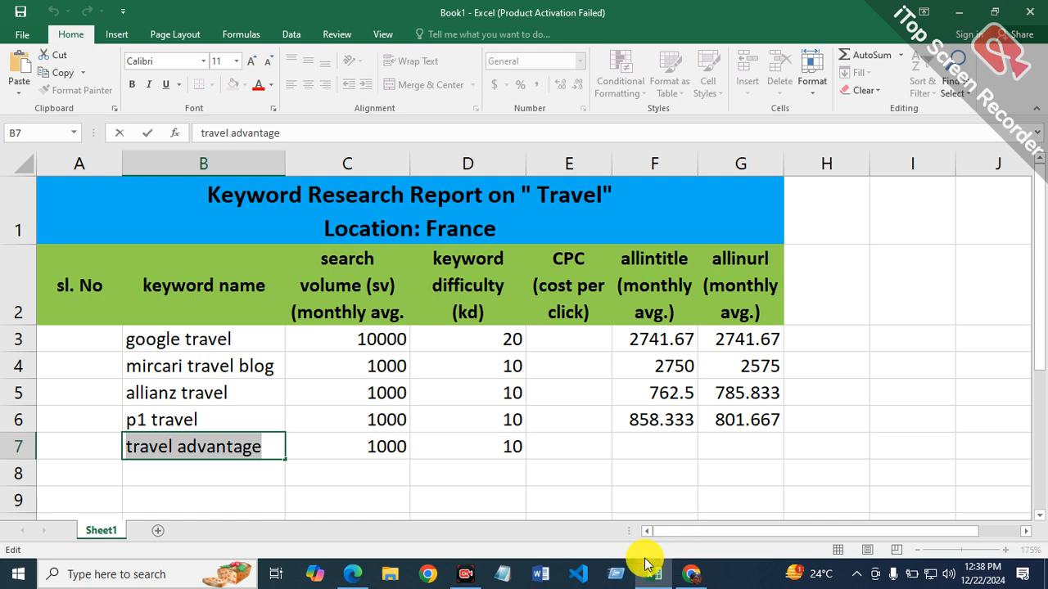
Step: Switch to Microsoft Edge and search Bing for "allintitle:travel advantage", replacing the previous keyword after the operator
{"action": "left_click", "coordinate": [361, 567]}
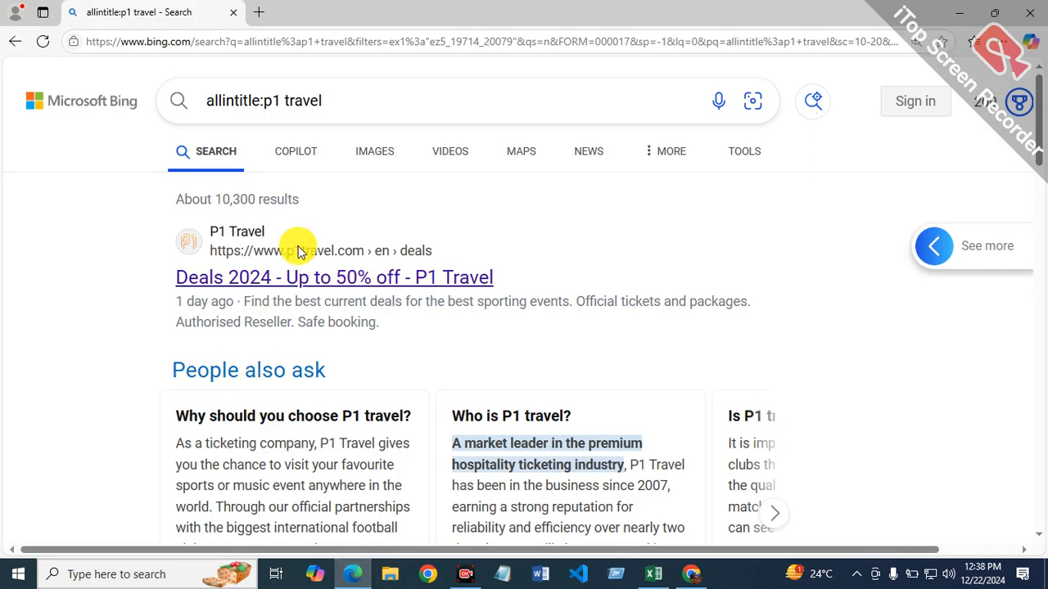
{"action": "left_click", "coordinate": [345, 92]}
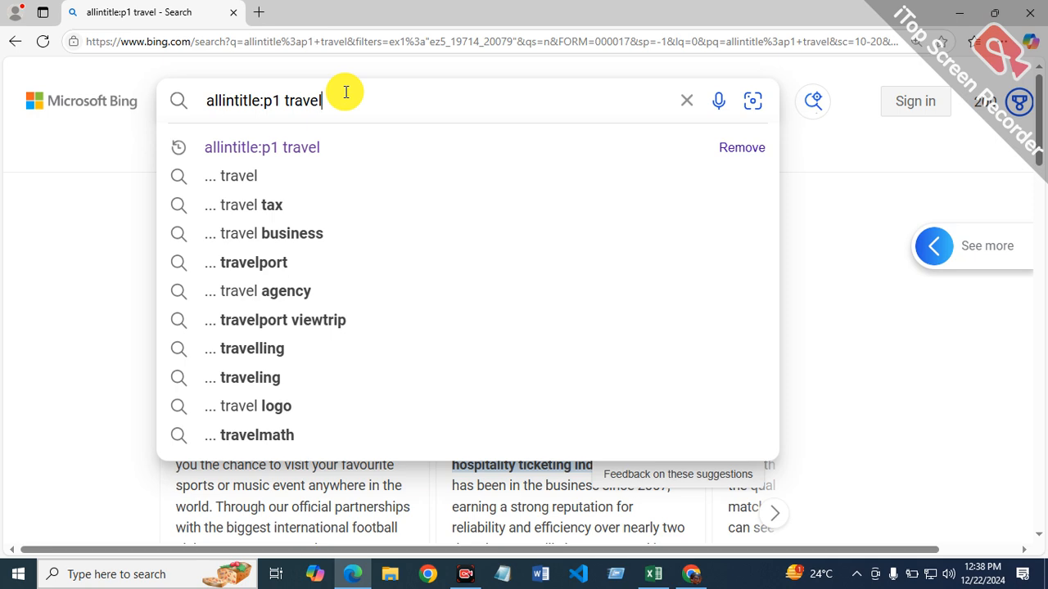
{"action": "key", "text": "BackSpace"}
{"action": "key", "text": "BackSpace"}
{"action": "key", "text": "BackSpace"}
{"action": "key", "text": "BackSpace"}
{"action": "key", "text": "BackSpace"}
{"action": "key", "text": "BackSpace"}
{"action": "key", "text": "BackSpace"}
{"action": "key", "text": "BackSpace"}
{"action": "key", "text": "BackSpace"}
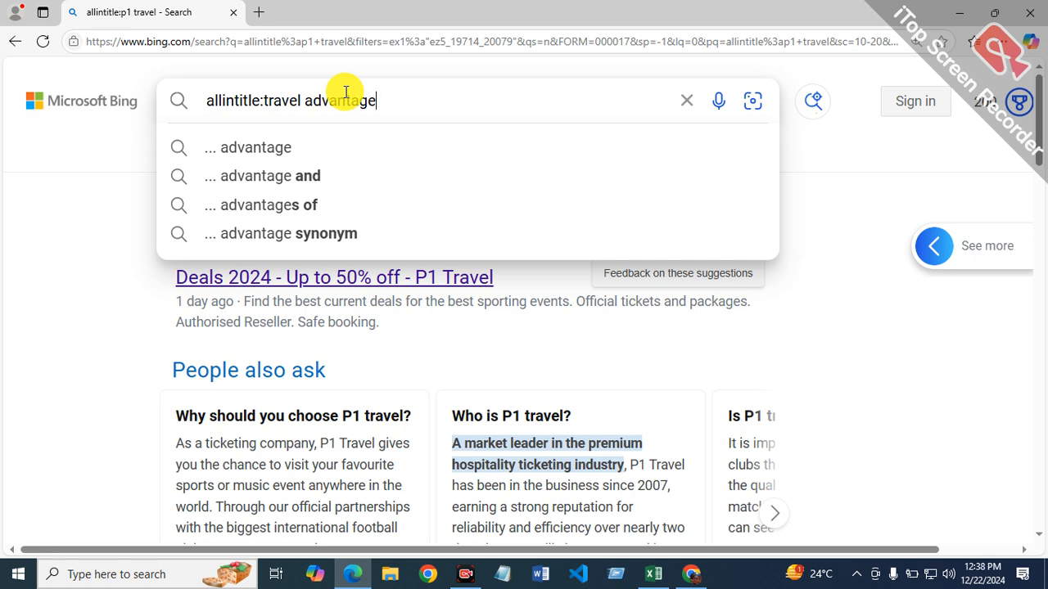
{"action": "type", "text": "travel advantage"}
{"action": "key", "text": "Return"}
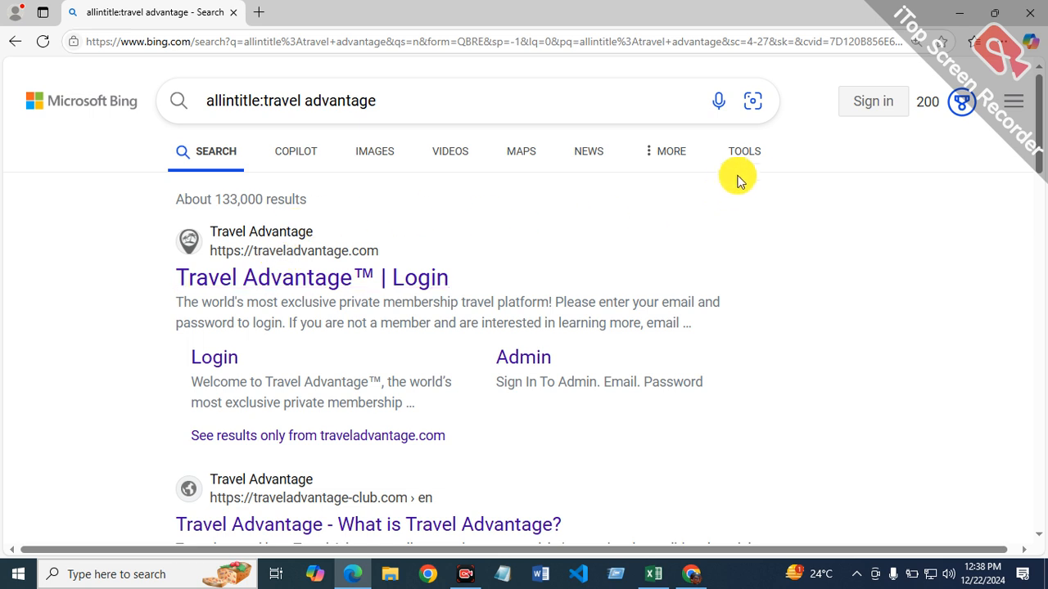
Step: Filter the Bing results for "allintitle:travel advantage" to the past year
{"action": "left_click", "coordinate": [743, 155]}
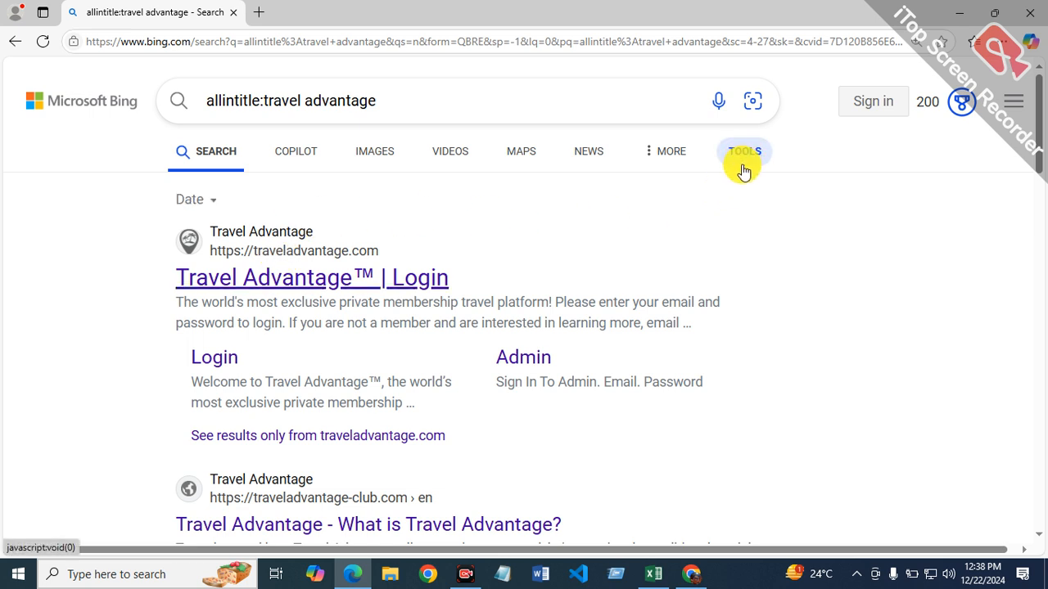
{"action": "left_click", "coordinate": [216, 201]}
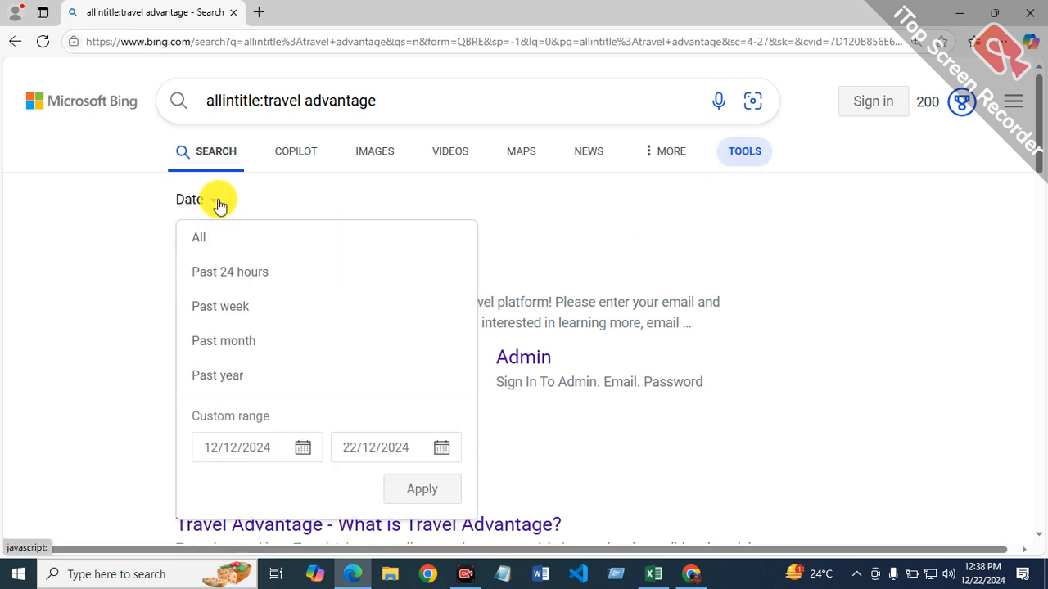
{"action": "left_click", "coordinate": [243, 388]}
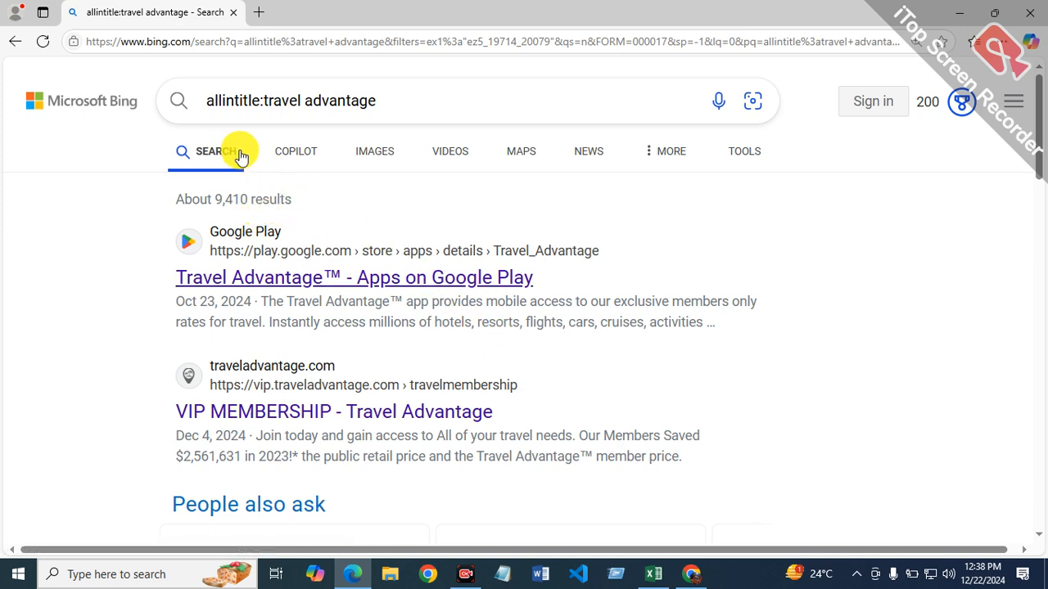
Step: Return to the Excel report and enter the formula =9410/12 in cell F7 of the allintitle column
{"action": "left_click", "coordinate": [652, 573]}
{"action": "left_click", "coordinate": [627, 447]}
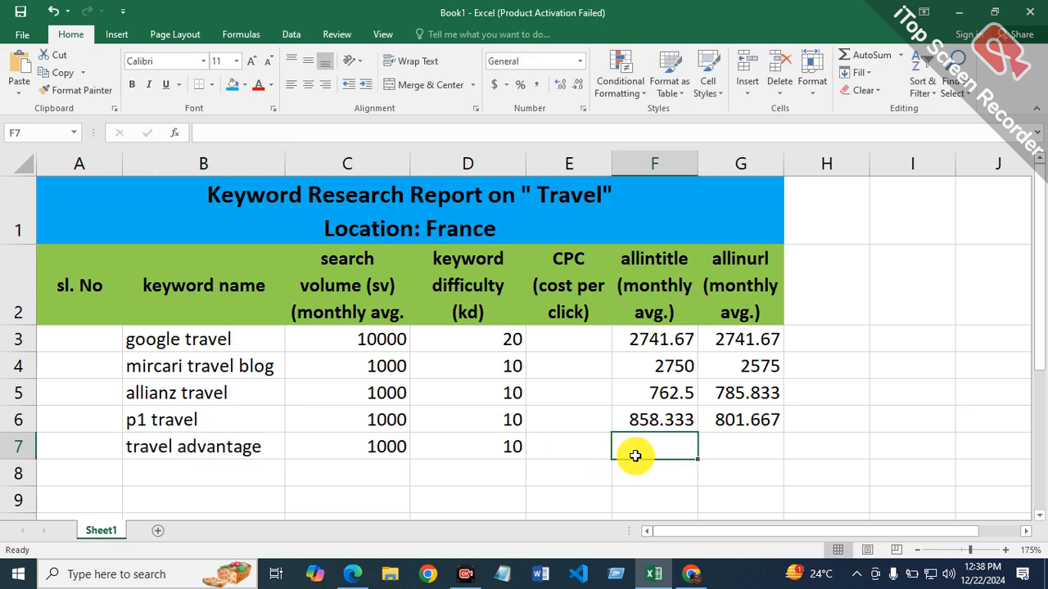
{"action": "type", "text": "=941"}
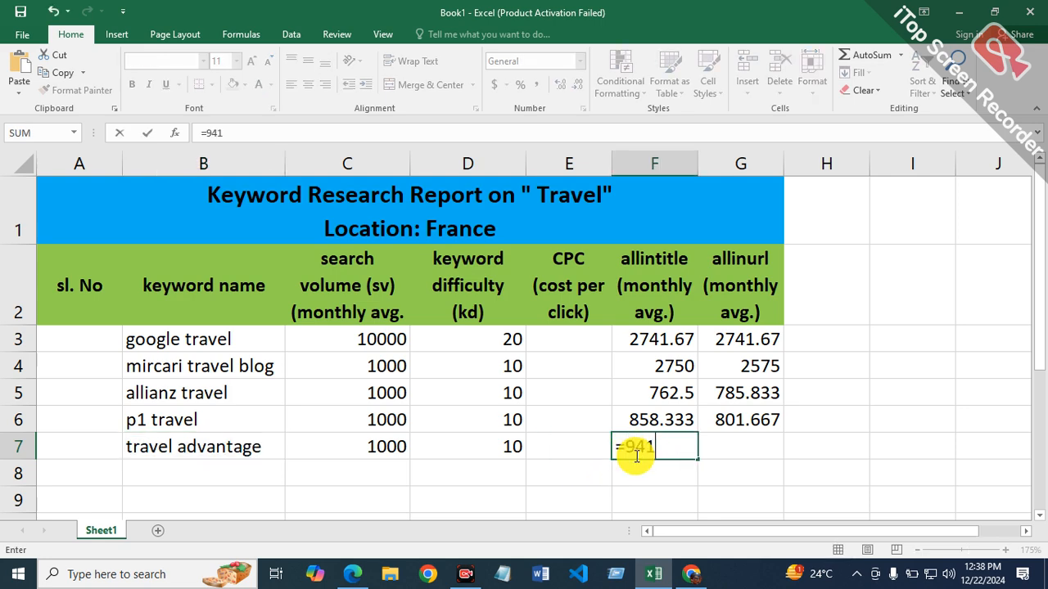
{"action": "type", "text": "0/12"}
{"action": "key", "text": "Return"}
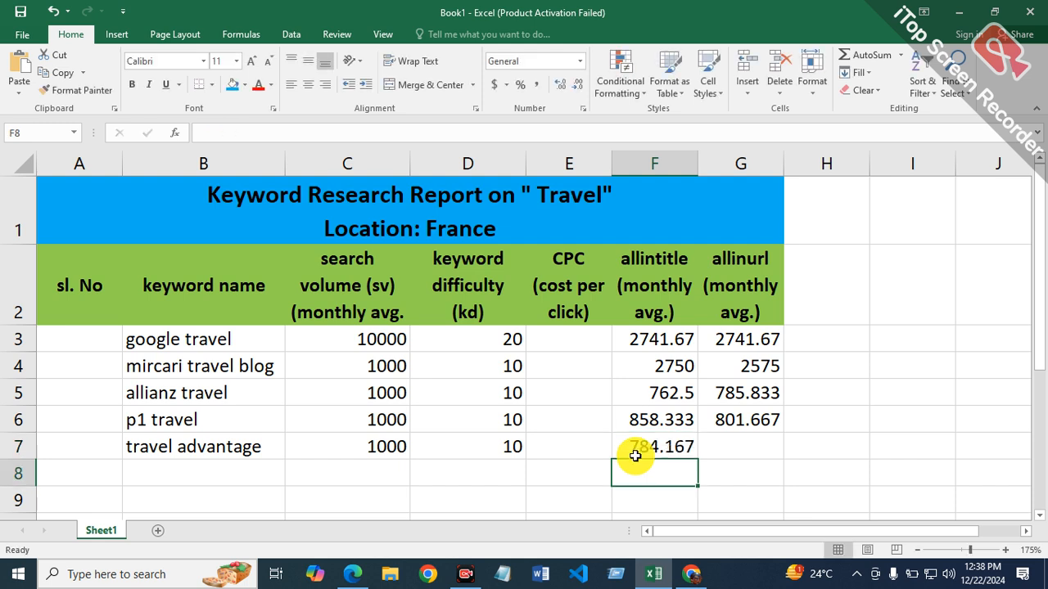
Step: Select cell G7 for the allinurl average, and search Bing in Microsoft Edge for "allinurl:travel advantage" by changing the operator
{"action": "left_click", "coordinate": [737, 447]}
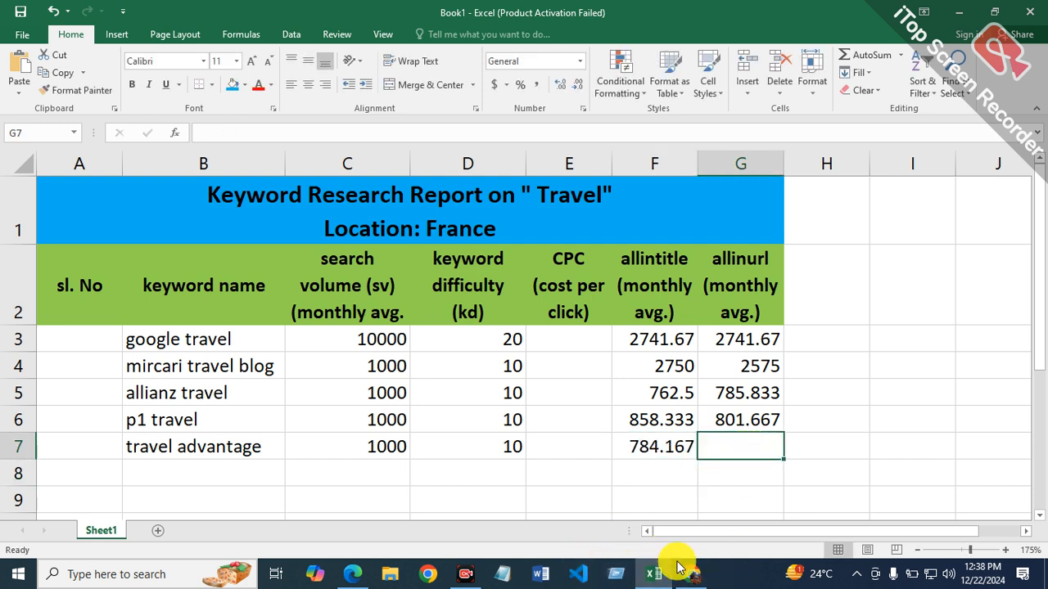
{"action": "left_click", "coordinate": [360, 573]}
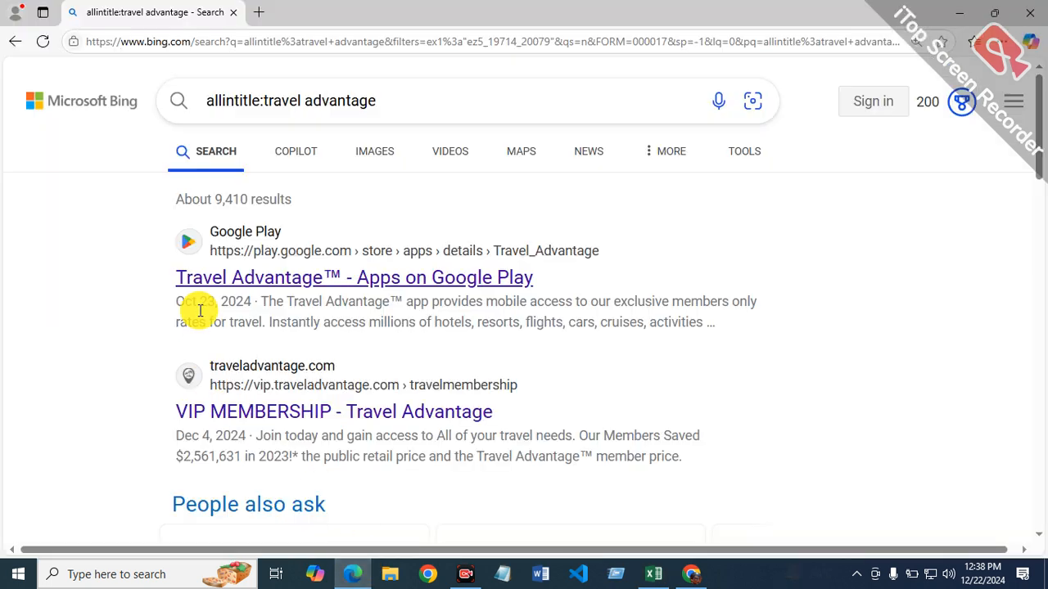
{"action": "left_click", "coordinate": [259, 102]}
{"action": "key", "text": "BackSpace"}
{"action": "key", "text": "BackSpace"}
{"action": "key", "text": "BackSpace"}
{"action": "key", "text": "BackSpace"}
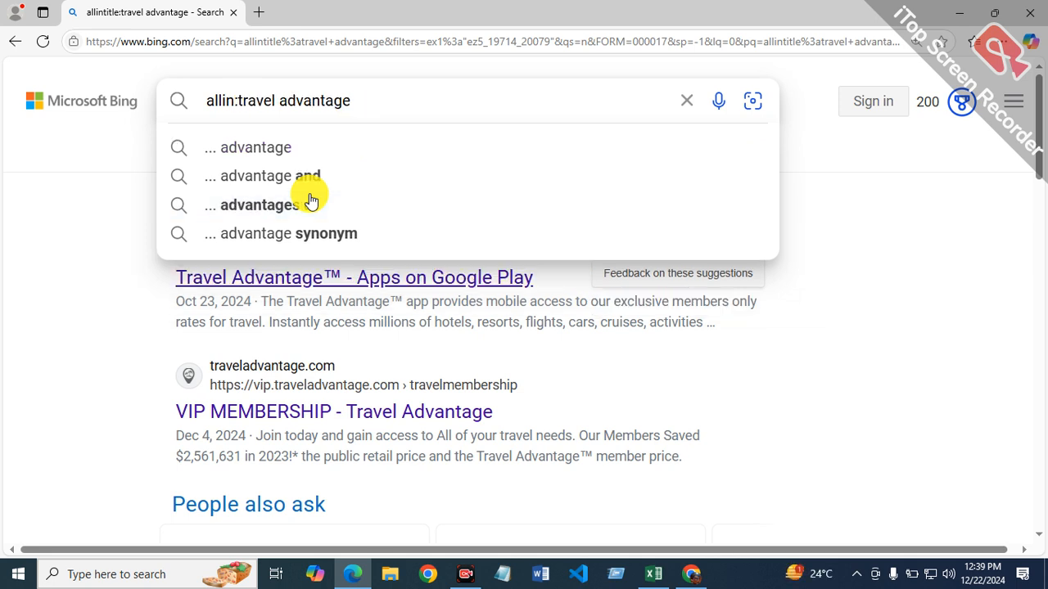
{"action": "type", "text": "url"}
{"action": "key", "text": "Return"}
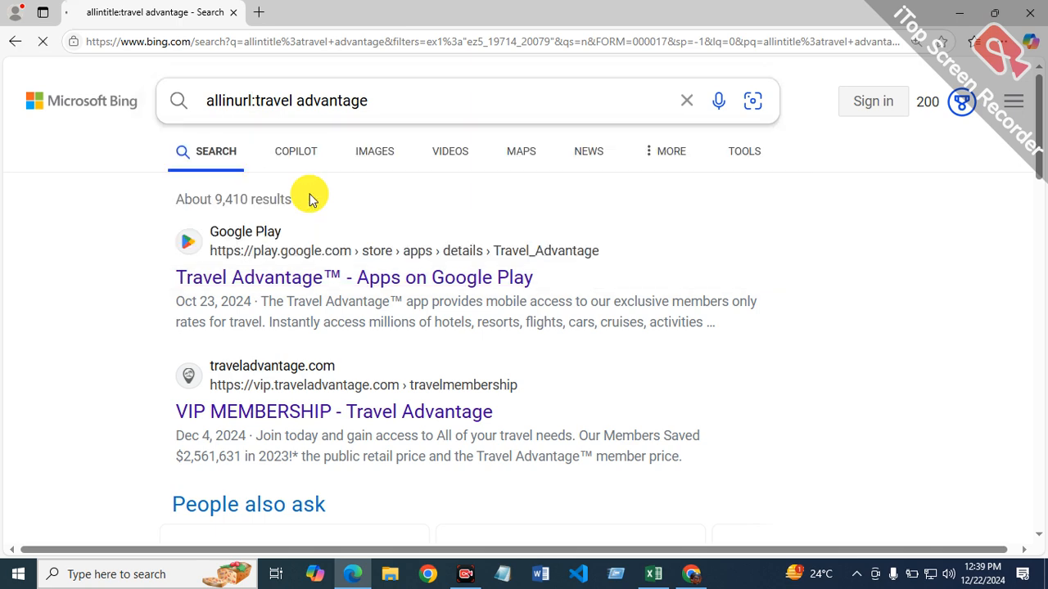
Step: Filter the Bing results for "allinurl:travel advantage" to the past year
{"action": "left_click", "coordinate": [742, 156]}
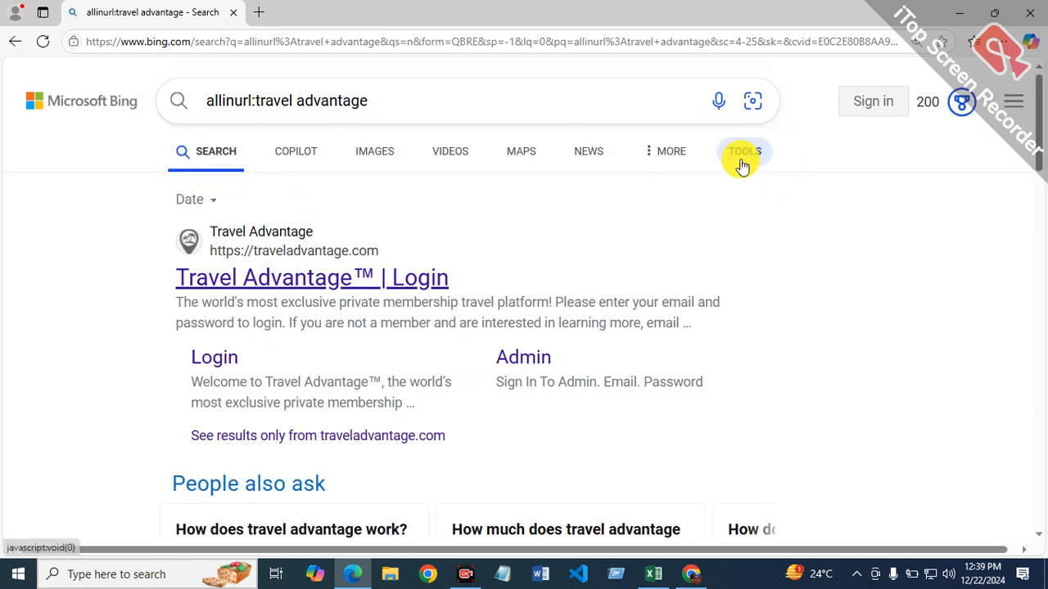
{"action": "left_click", "coordinate": [212, 201]}
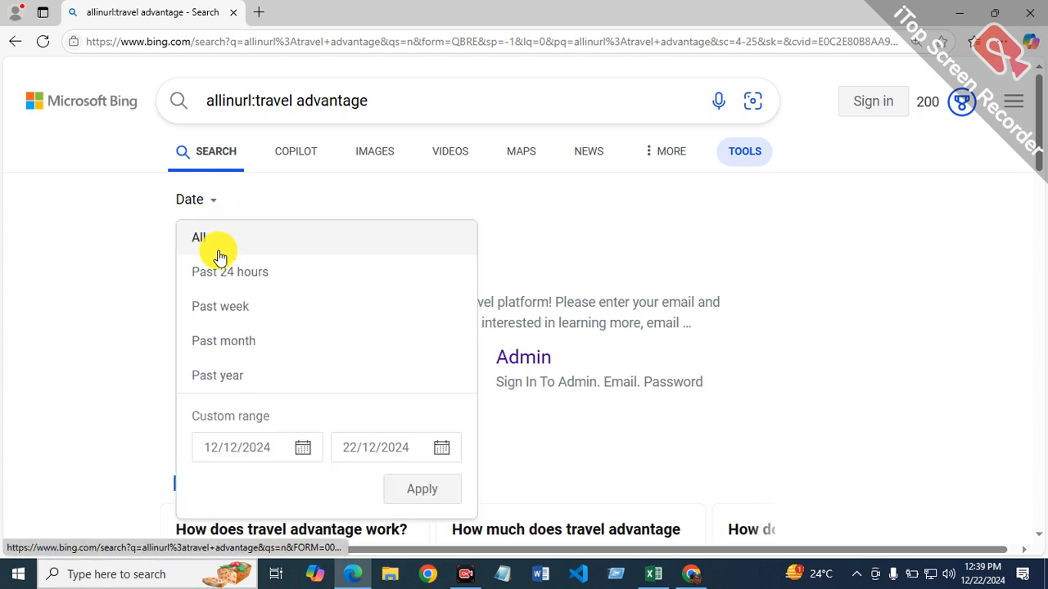
{"action": "left_click", "coordinate": [218, 375]}
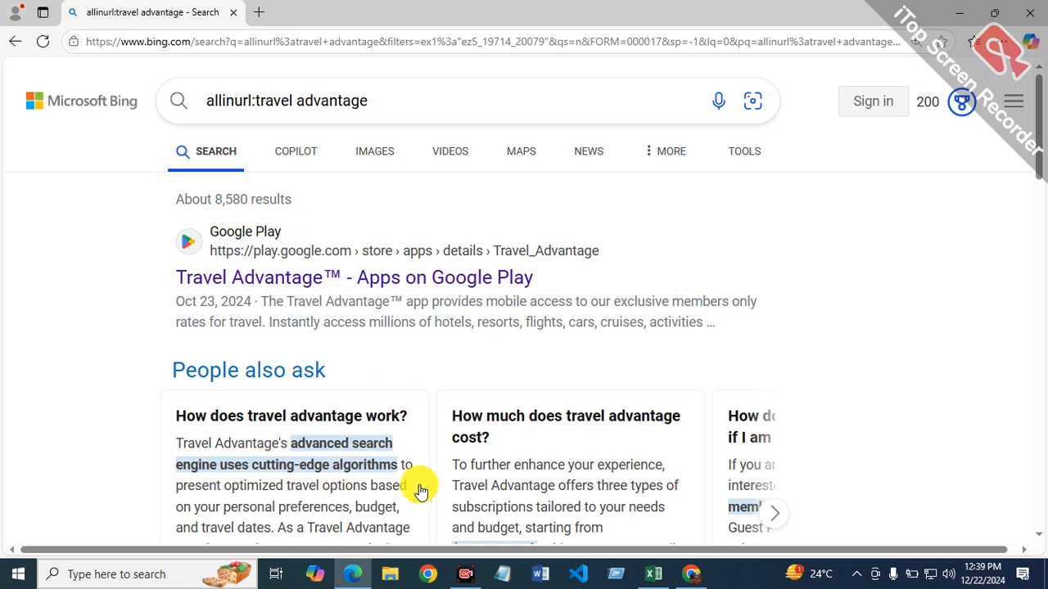
Step: Return to the Excel report and enter the formula =8580/12 in cell G7 of the allinurl column
{"action": "left_click", "coordinate": [655, 574]}
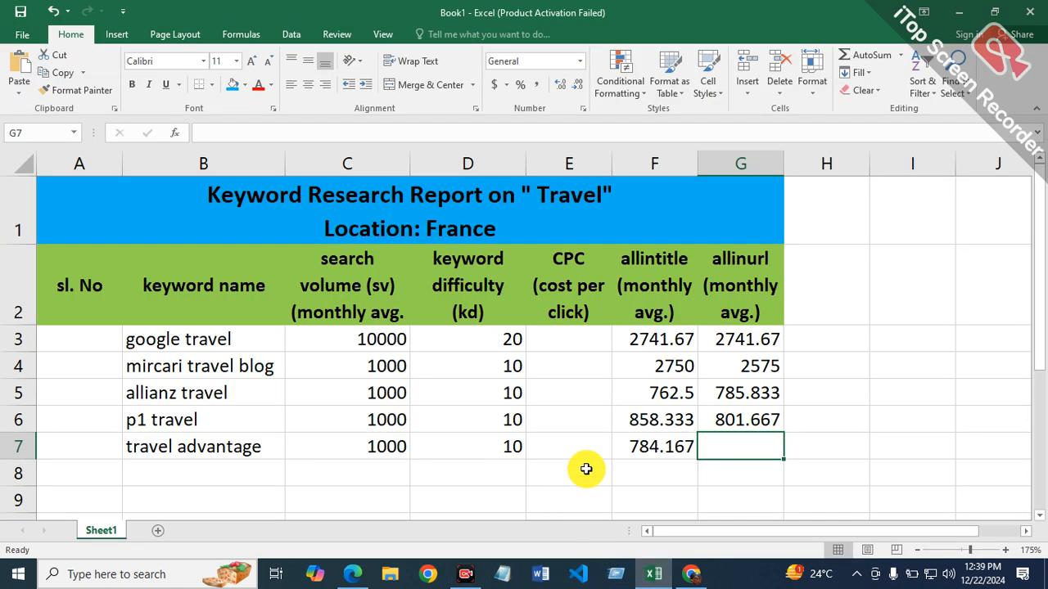
{"action": "type", "text": "=8580/12"}
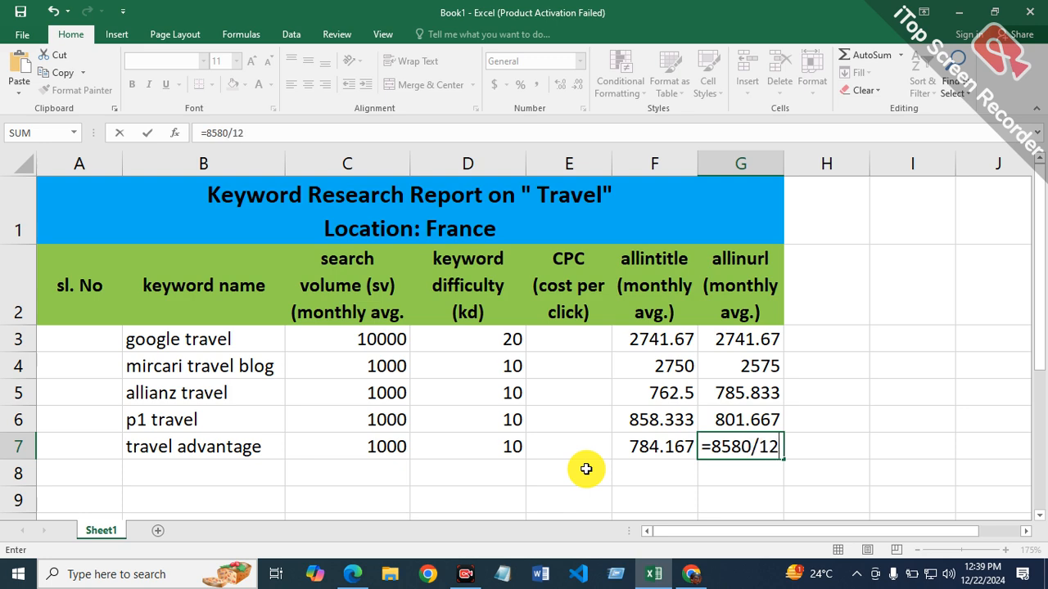
{"action": "key", "text": "Return"}
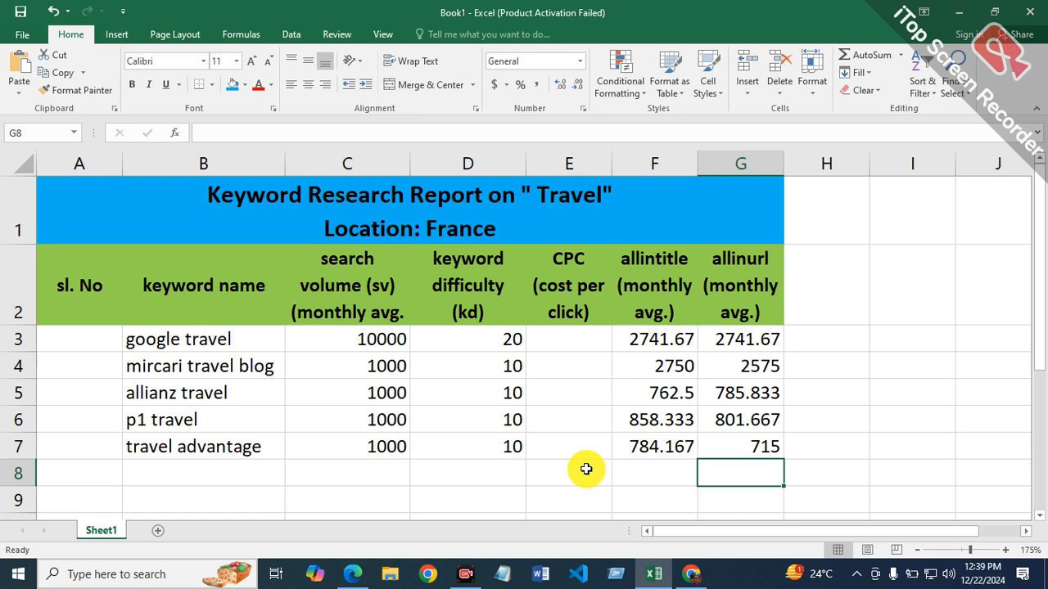
Step: Copy the keyword "decathlon travel" from the Ahrefs keyword list in Chrome into cell B8 of the Excel report
{"action": "left_click", "coordinate": [216, 465]}
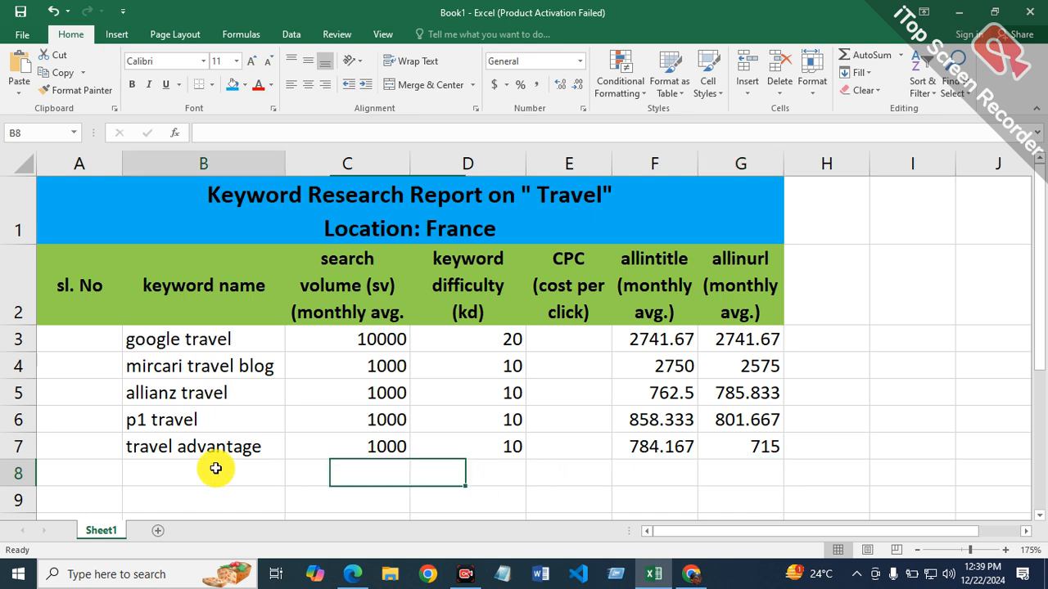
{"action": "left_click", "coordinate": [678, 574]}
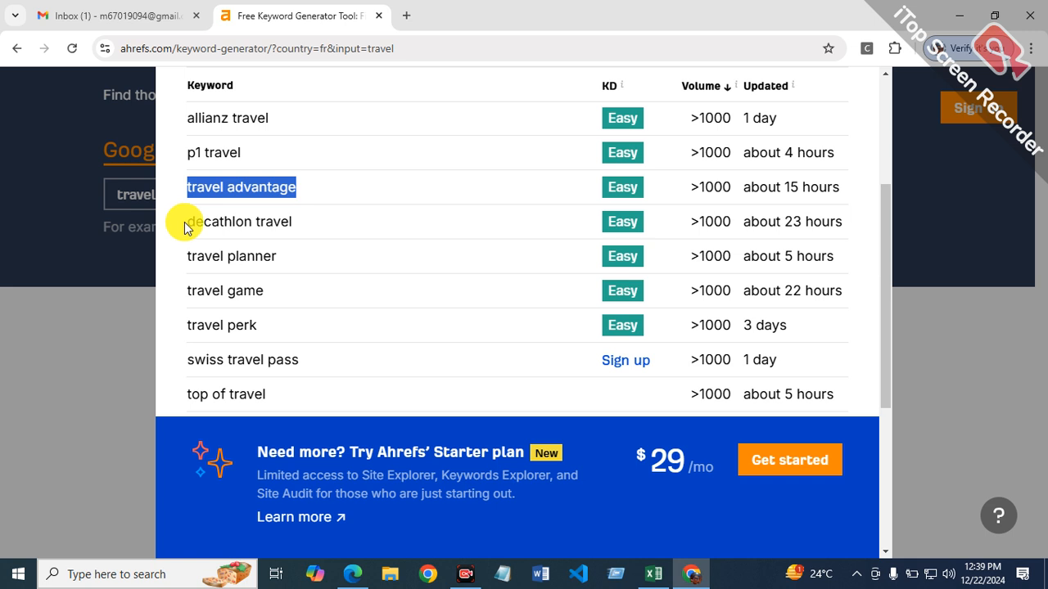
{"action": "left_click_drag", "start_coordinate": [192, 217], "coordinate": [301, 225]}
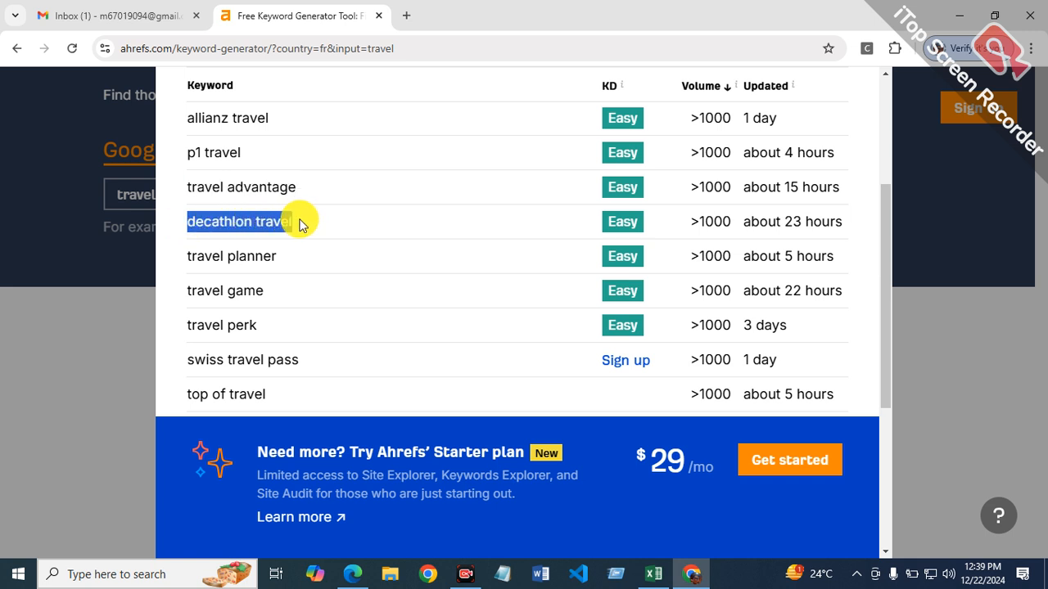
{"action": "left_click", "coordinate": [253, 221]}
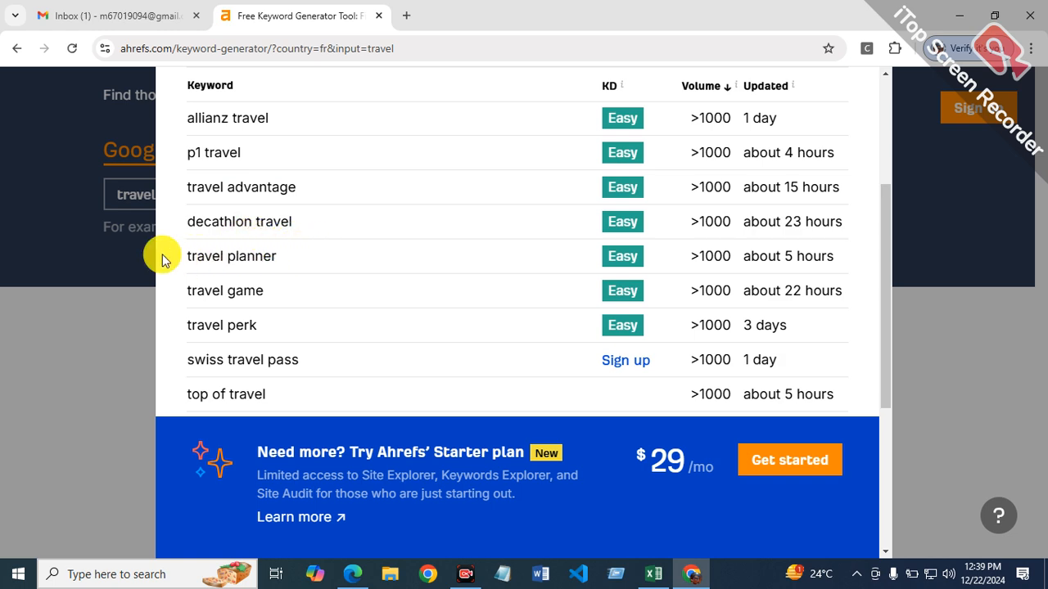
{"action": "left_click_drag", "start_coordinate": [206, 222], "coordinate": [309, 231]}
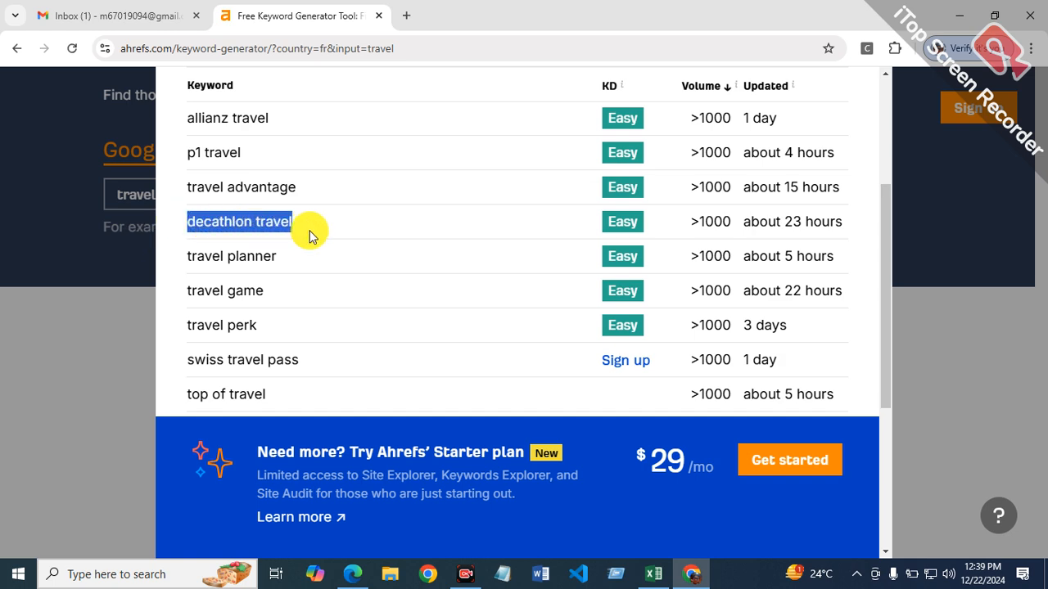
{"action": "right_click", "coordinate": [256, 228]}
{"action": "left_click", "coordinate": [281, 239]}
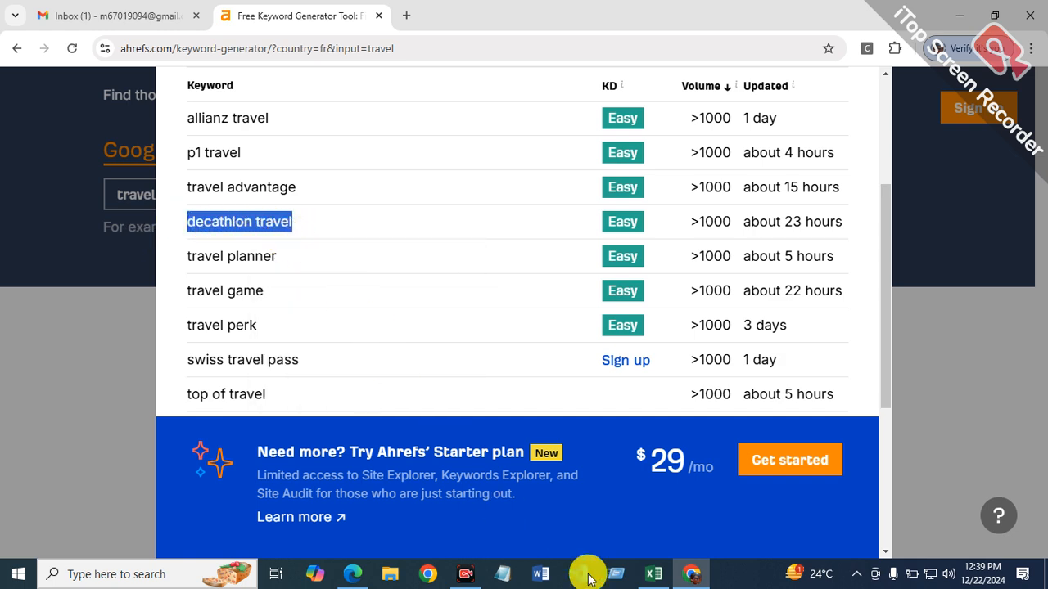
{"action": "left_click", "coordinate": [653, 574]}
{"action": "right_click", "coordinate": [234, 477]}
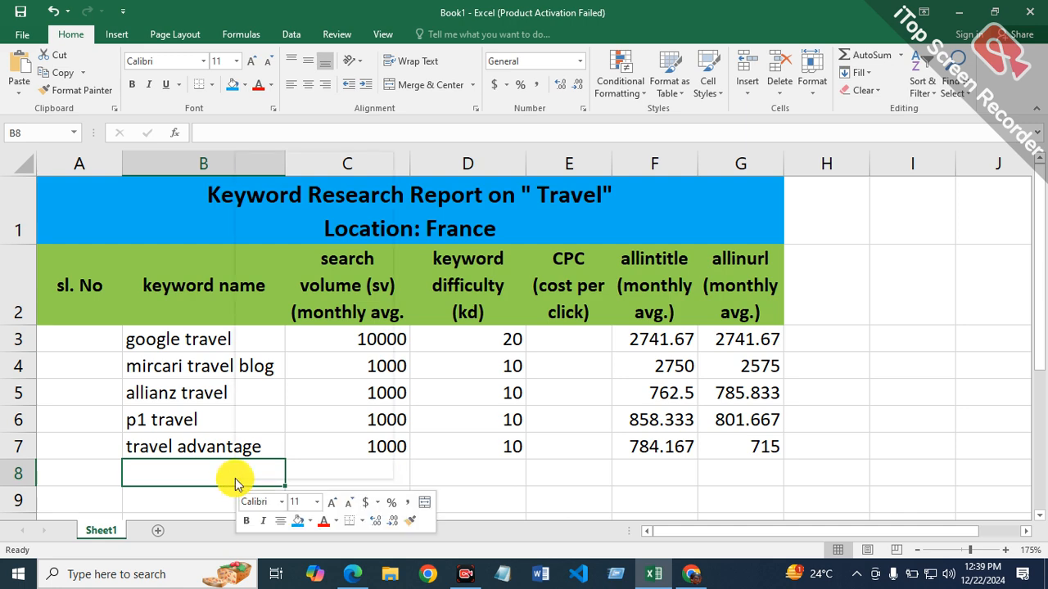
{"action": "left_click", "coordinate": [299, 219]}
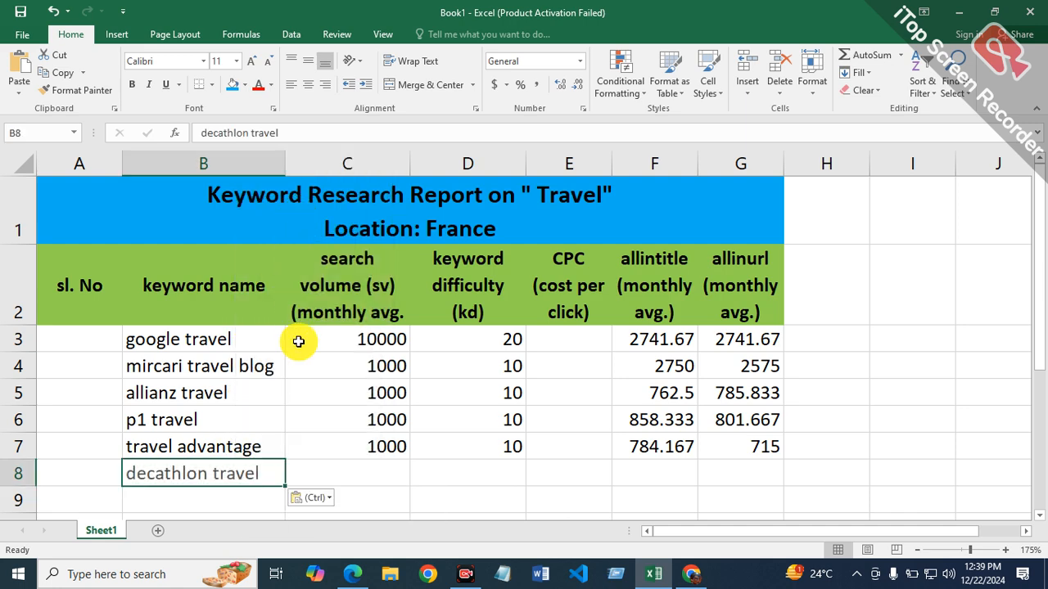
Step: Enter search volume 1000 in cell C8 and keyword difficulty 10 in cell D8 for decathlon travel
{"action": "left_click", "coordinate": [402, 466]}
{"action": "type", "text": "1000"}
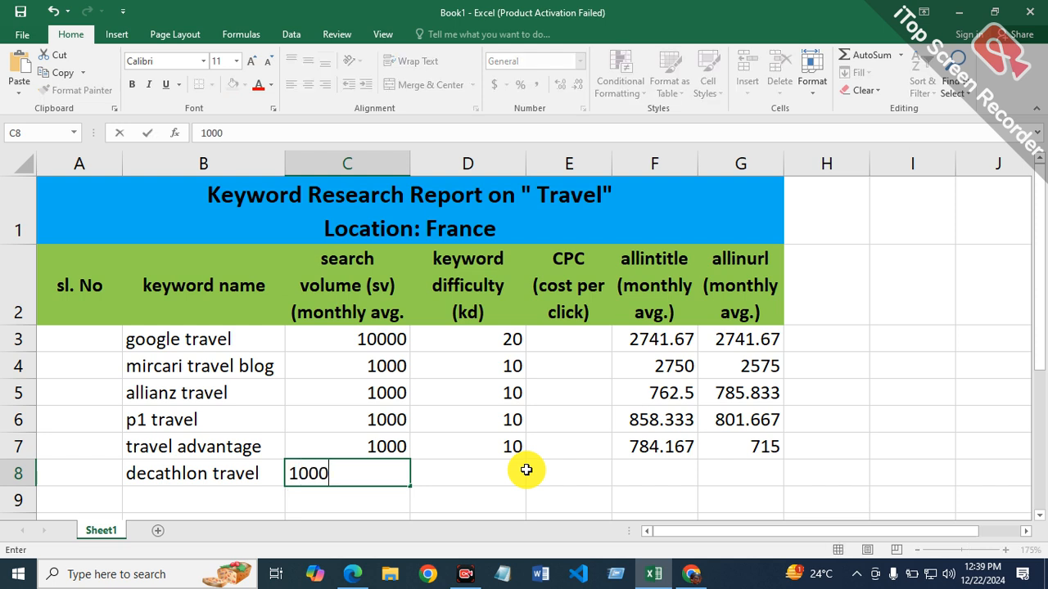
{"action": "key", "text": "Tab"}
{"action": "type", "text": "10"}
{"action": "key", "text": "Tab"}
{"action": "key", "text": "Tab"}
{"action": "key", "text": "Tab"}
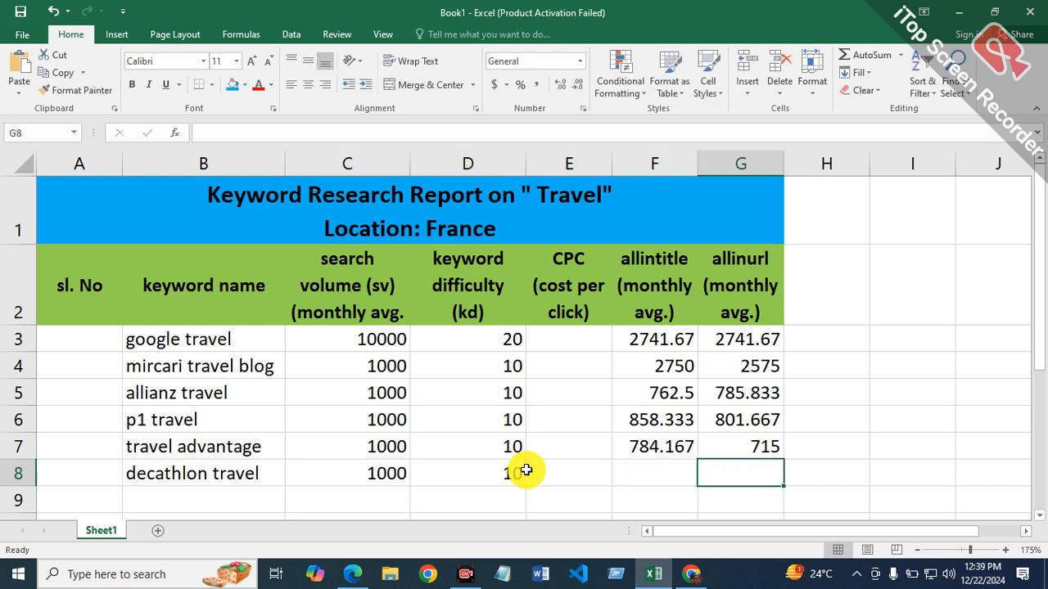
Step: Copy the keyword text "decathlon travel" from inside cell B8
{"action": "double_click", "coordinate": [264, 474]}
{"action": "left_click_drag", "start_coordinate": [269, 475], "coordinate": [119, 476]}
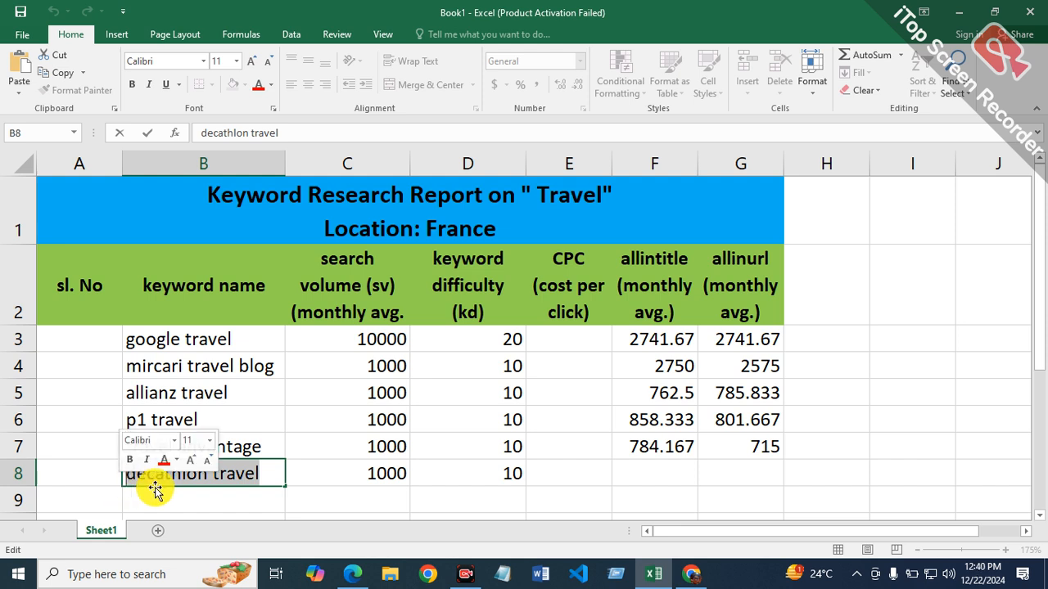
{"action": "right_click", "coordinate": [247, 473]}
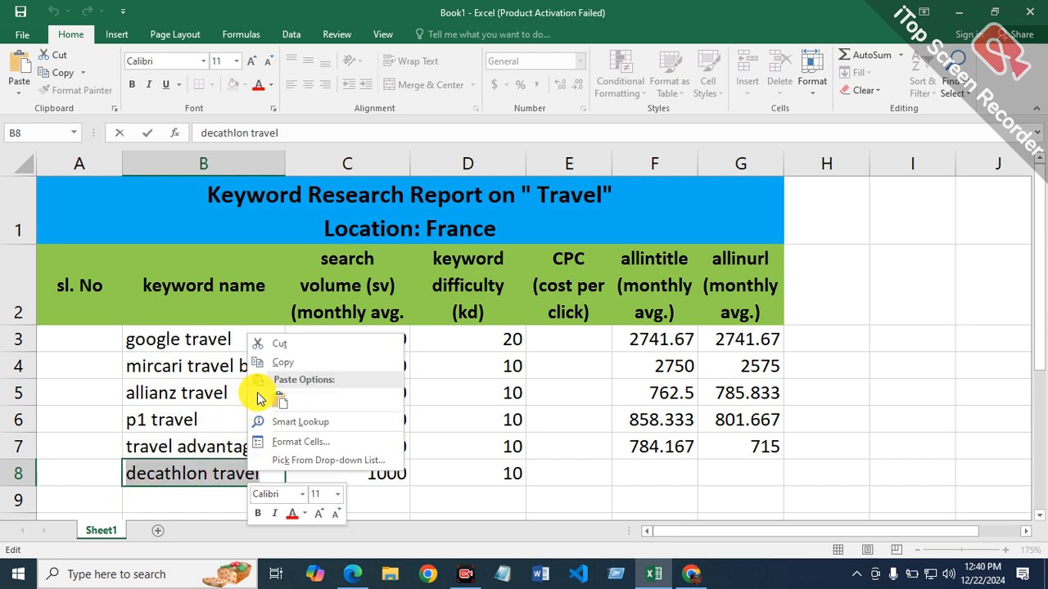
{"action": "left_click", "coordinate": [278, 365]}
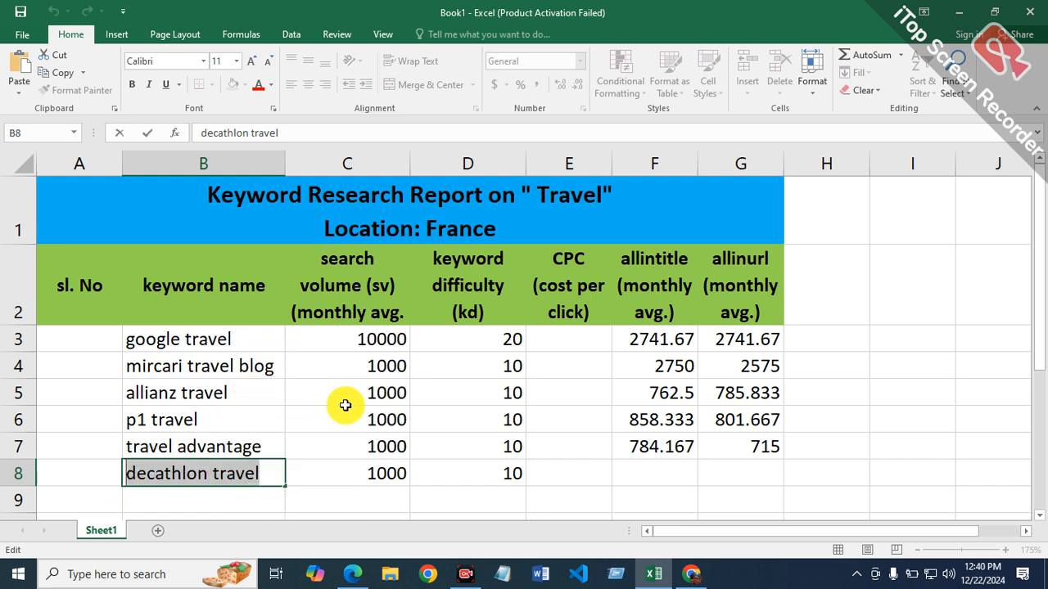
Step: Switch to Microsoft Edge and search Bing for "allinurl:decathlon travel", replacing the previous keyword with the copied one
{"action": "left_click", "coordinate": [351, 568]}
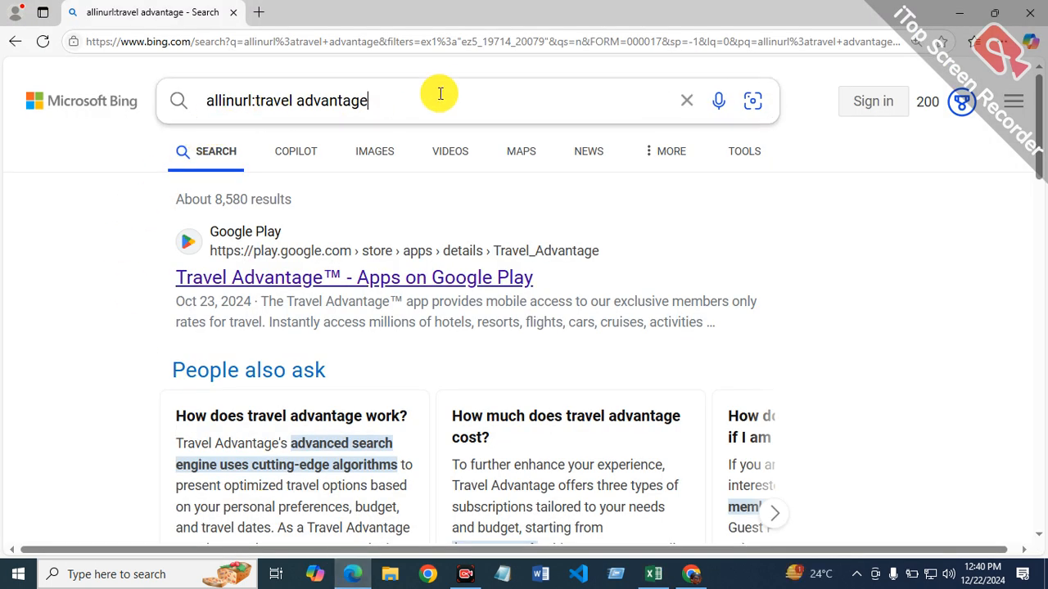
{"action": "left_click", "coordinate": [438, 95]}
{"action": "key", "text": "BackSpace"}
{"action": "key", "text": "BackSpace"}
{"action": "key", "text": "BackSpace"}
{"action": "key", "text": "BackSpace"}
{"action": "key", "text": "BackSpace"}
{"action": "key", "text": "BackSpace"}
{"action": "key", "text": "BackSpace"}
{"action": "key", "text": "BackSpace"}
{"action": "key", "text": "BackSpace"}
{"action": "key", "text": "BackSpace"}
{"action": "key", "text": "BackSpace"}
{"action": "key", "text": "BackSpace"}
{"action": "key", "text": "BackSpace"}
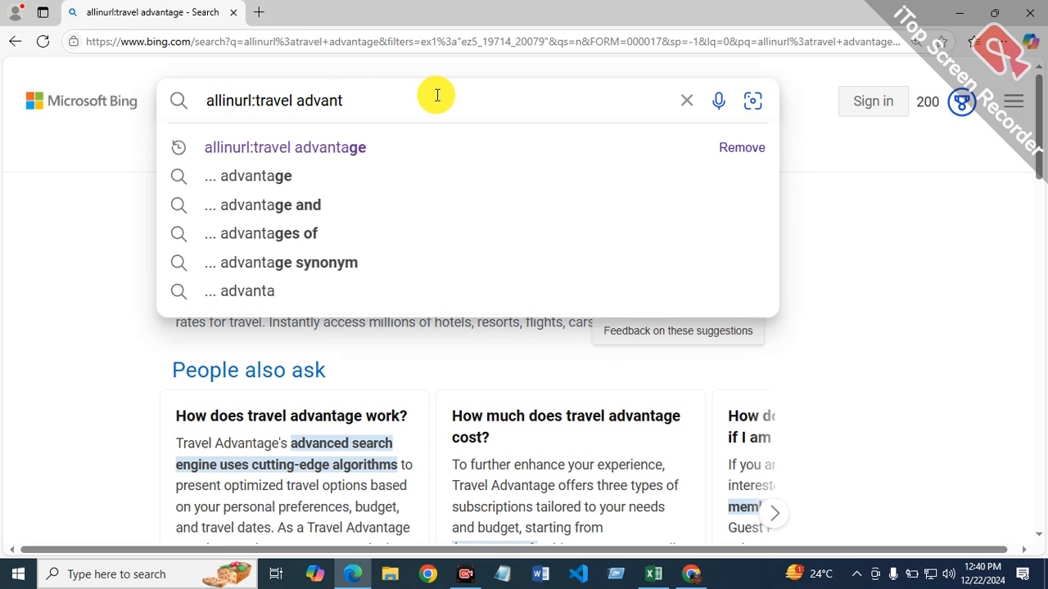
{"action": "key", "text": "BackSpace"}
{"action": "key", "text": "BackSpace"}
{"action": "key", "text": "BackSpace"}
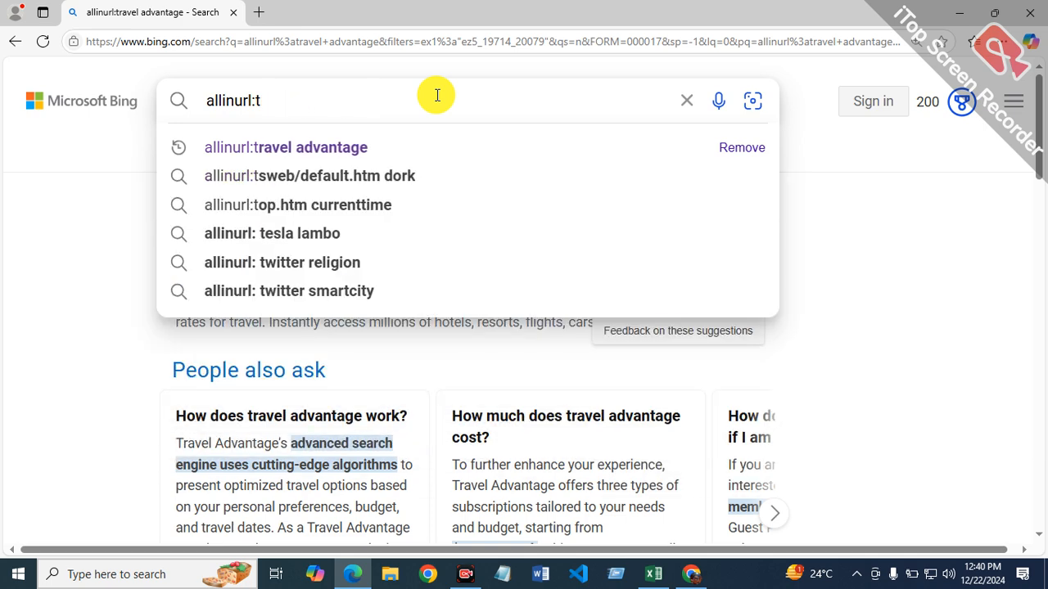
{"action": "key", "text": "ctrl+v"}
{"action": "key", "text": "Return"}
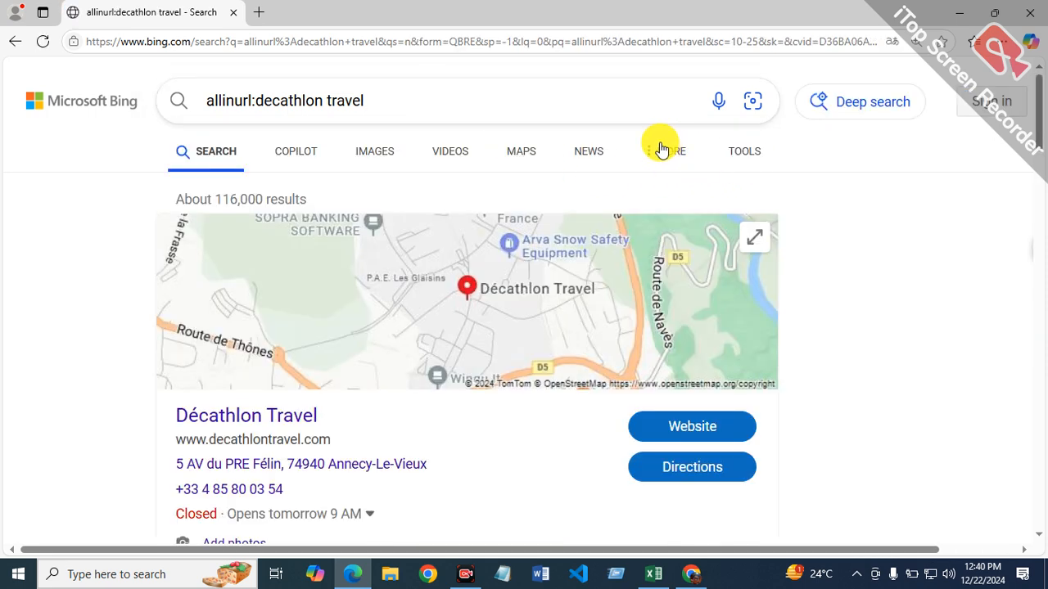
Step: Filter the Bing results for "allinurl:decathlon travel" to the past year
{"action": "left_click", "coordinate": [733, 159]}
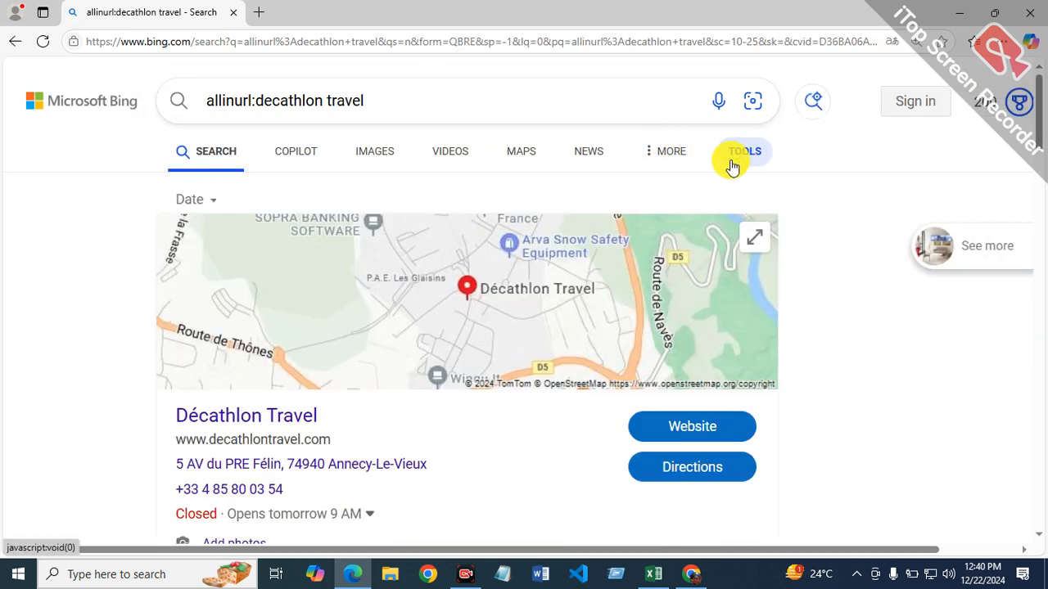
{"action": "left_click", "coordinate": [214, 205]}
{"action": "left_click", "coordinate": [229, 374]}
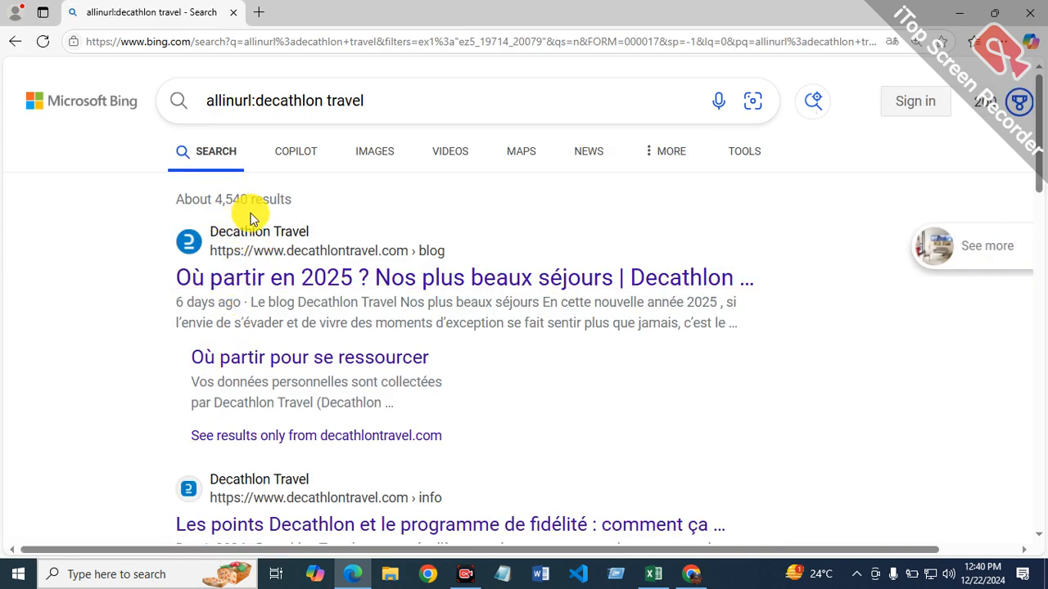
Step: Return to the Excel report and enter the formula =4540/12 in cell G8 of the allinurl column
{"action": "left_click", "coordinate": [652, 577]}
{"action": "left_click", "coordinate": [765, 476]}
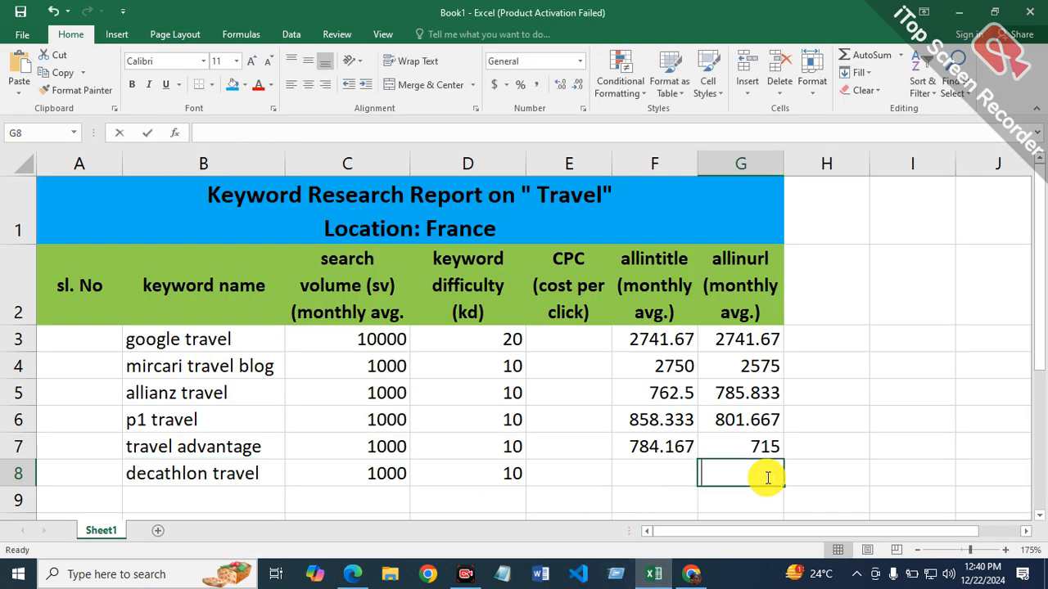
{"action": "type", "text": "=4540/"}
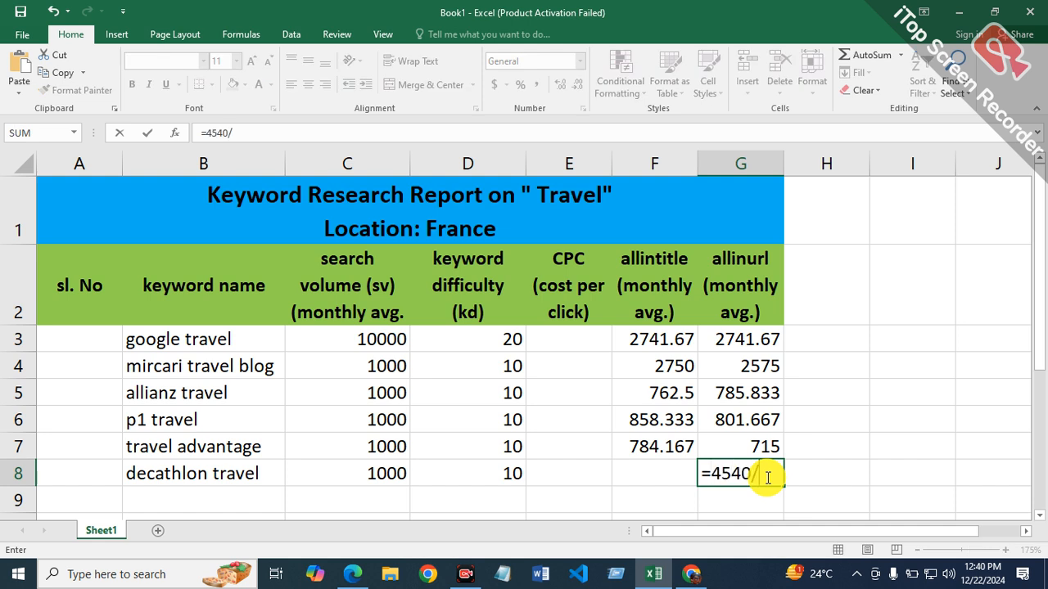
{"action": "key", "text": "Return"}
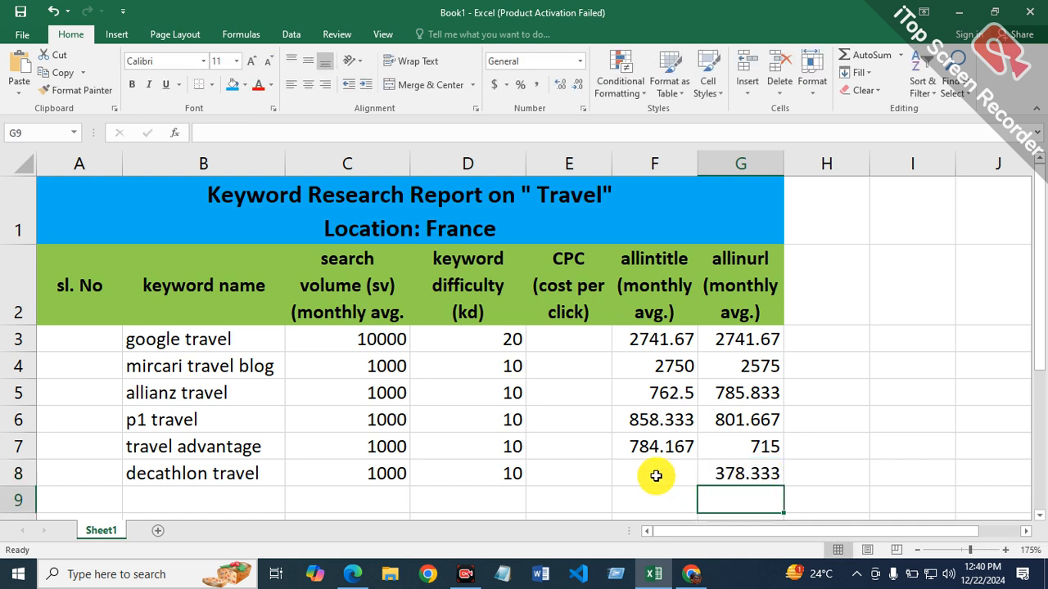
Step: Select cell F8 for the allintitle average, and search Bing in Microsoft Edge for "allintitle:decathlon travel" by changing the operator
{"action": "left_click", "coordinate": [656, 475]}
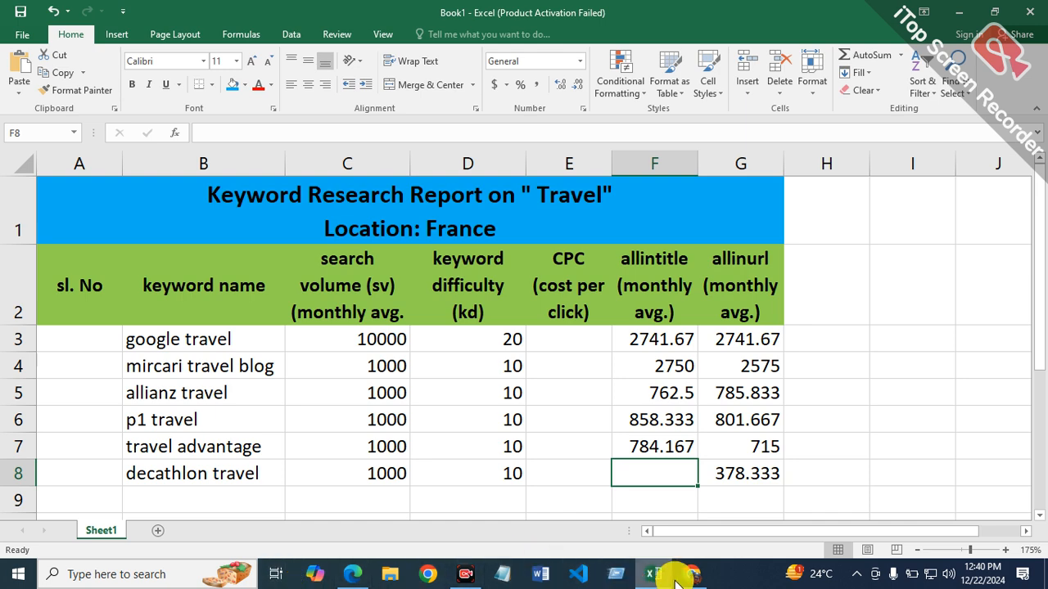
{"action": "left_click", "coordinate": [358, 573]}
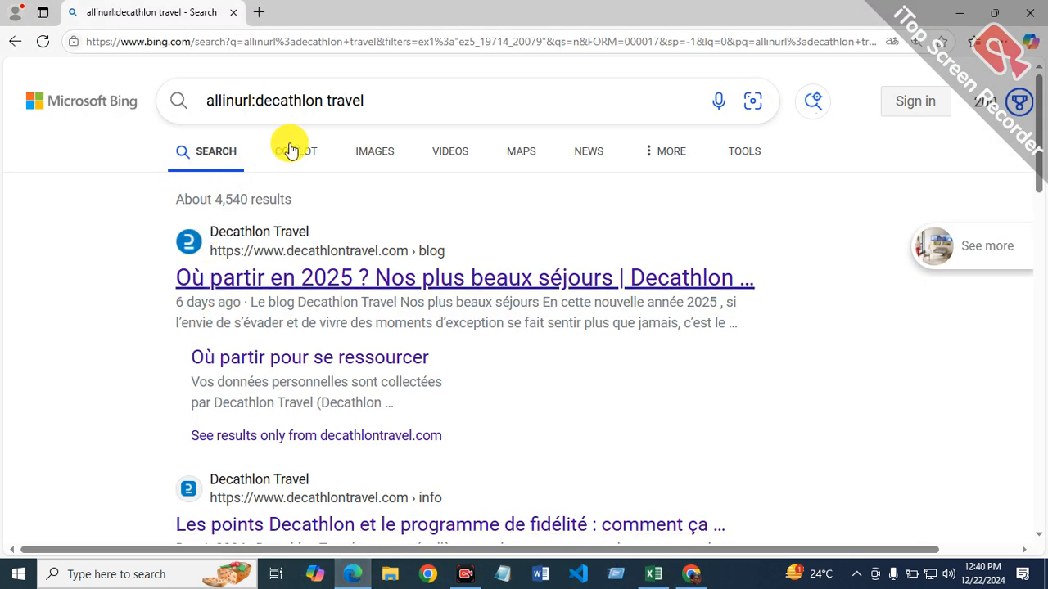
{"action": "left_click", "coordinate": [253, 100]}
{"action": "key", "text": "BackSpace"}
{"action": "key", "text": "BackSpace"}
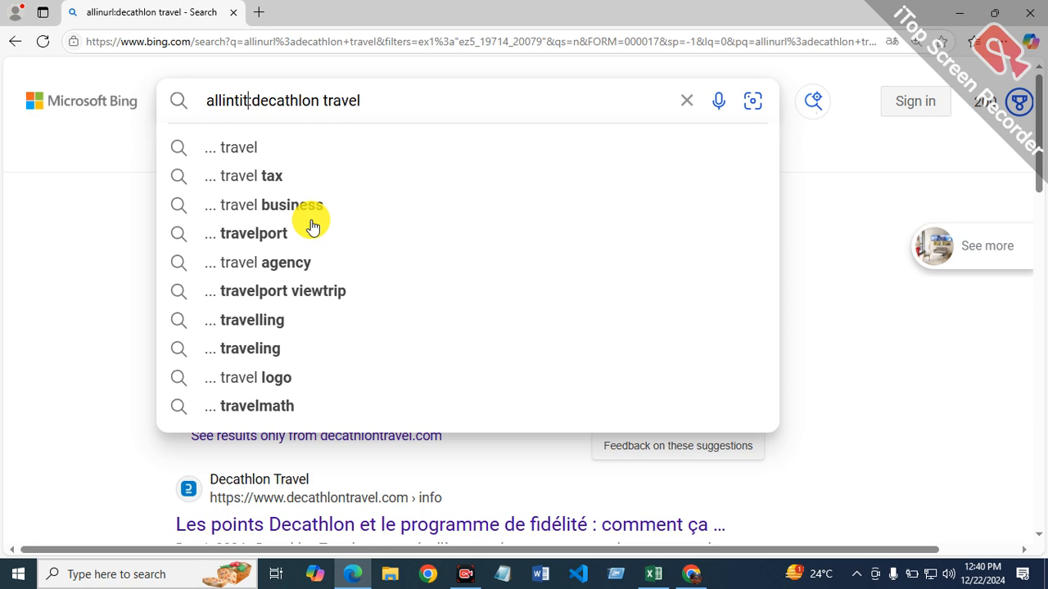
{"action": "key", "text": "Return"}
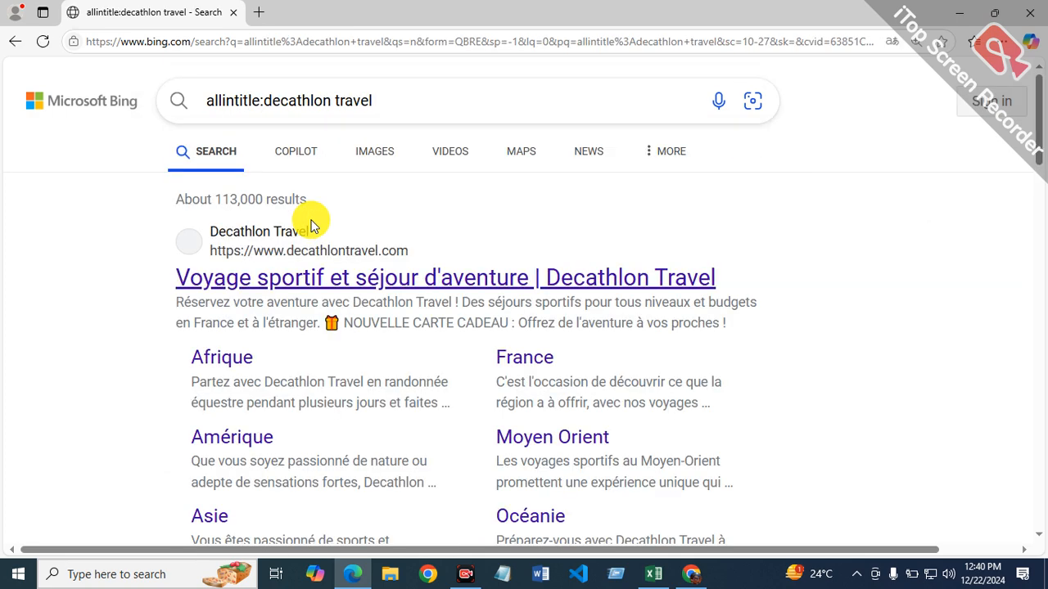
Step: Filter the Bing results for "allintitle:decathlon travel" to the past year
{"action": "left_click", "coordinate": [735, 154]}
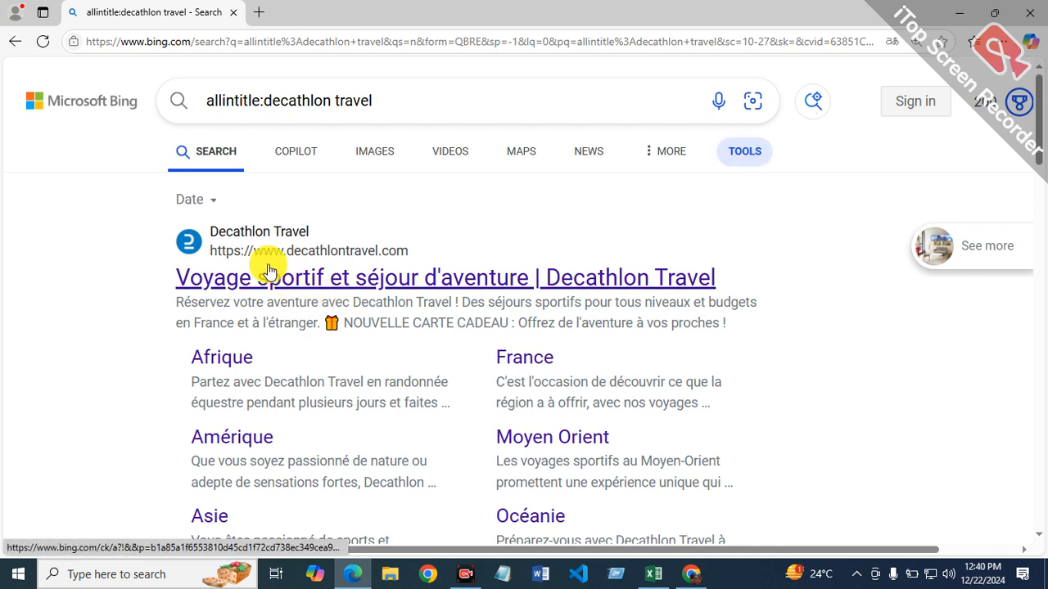
{"action": "left_click", "coordinate": [220, 199]}
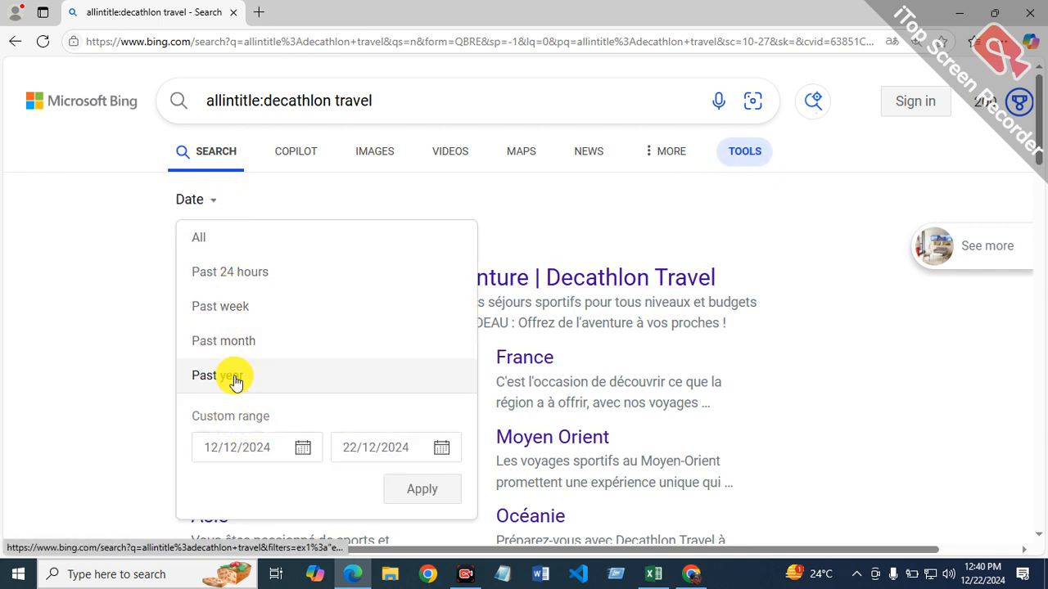
{"action": "left_click", "coordinate": [229, 375]}
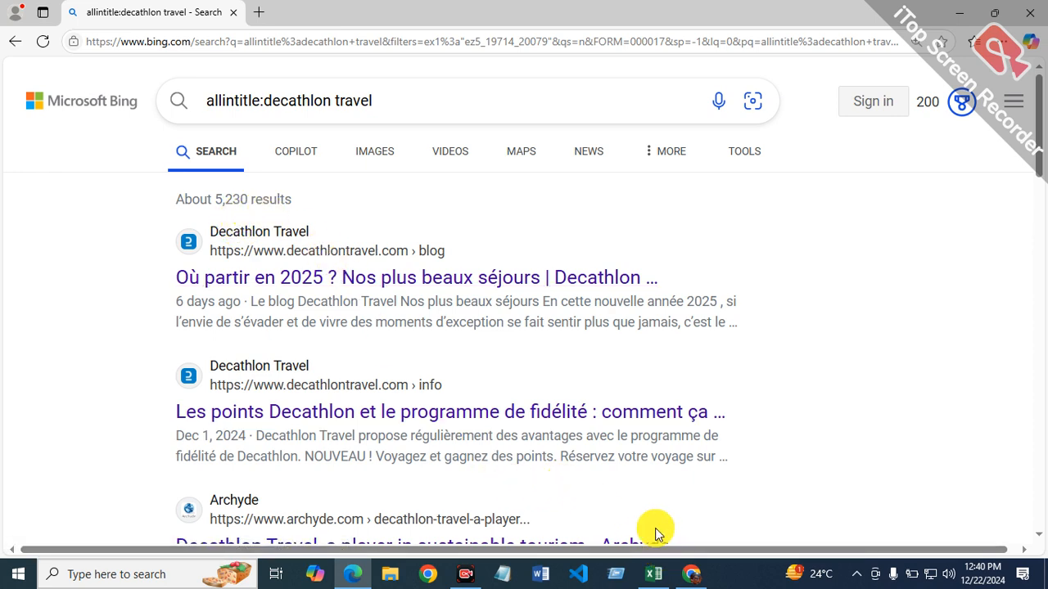
Step: Return to the Excel report and enter the formula =5230/12 in cell F8 of the allintitle column
{"action": "left_click", "coordinate": [657, 574]}
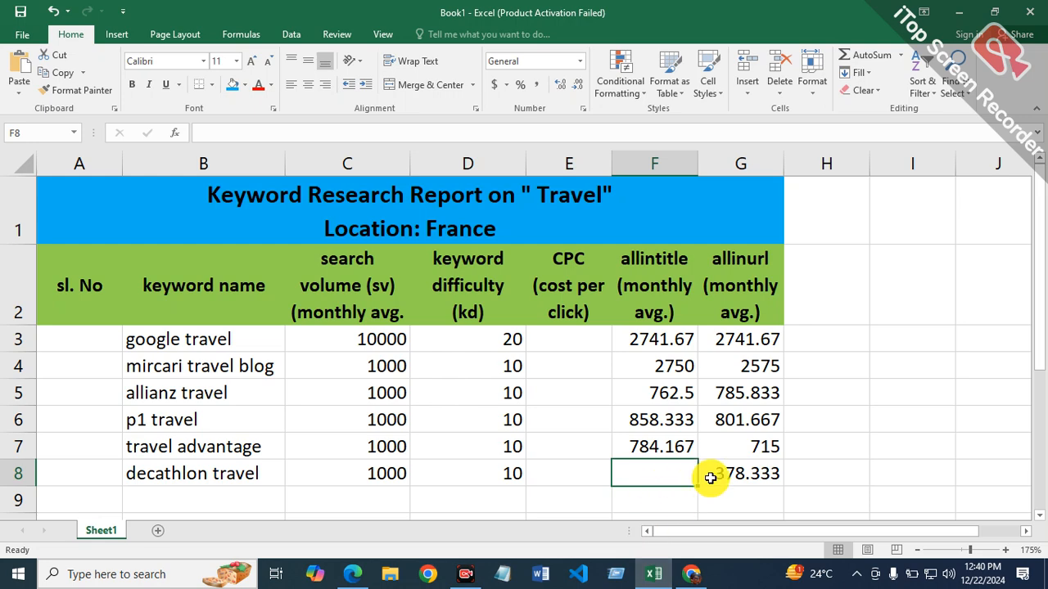
{"action": "type", "text": "=5230/"}
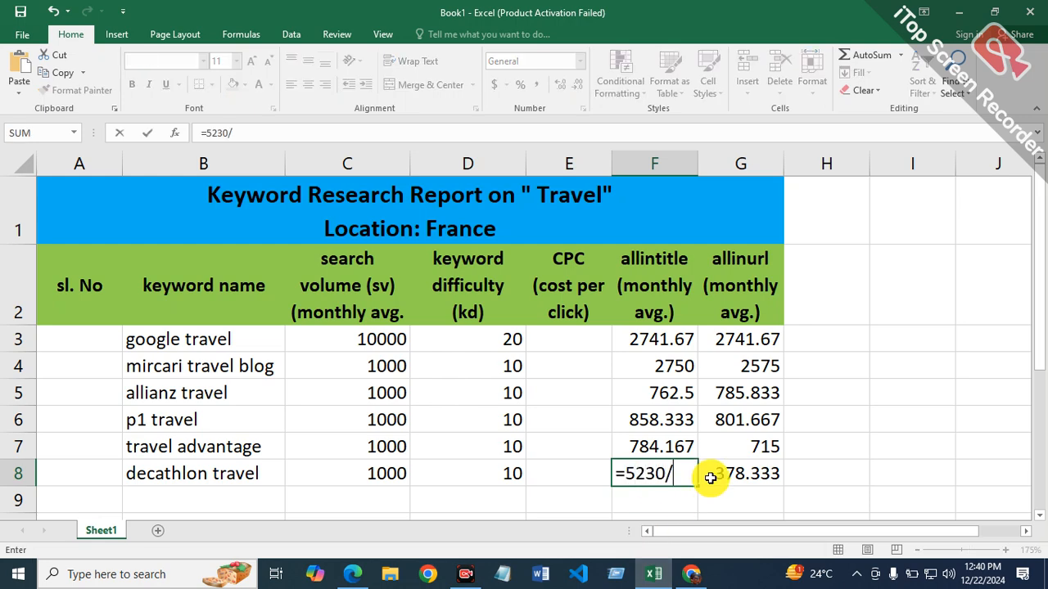
{"action": "key", "text": "Return"}
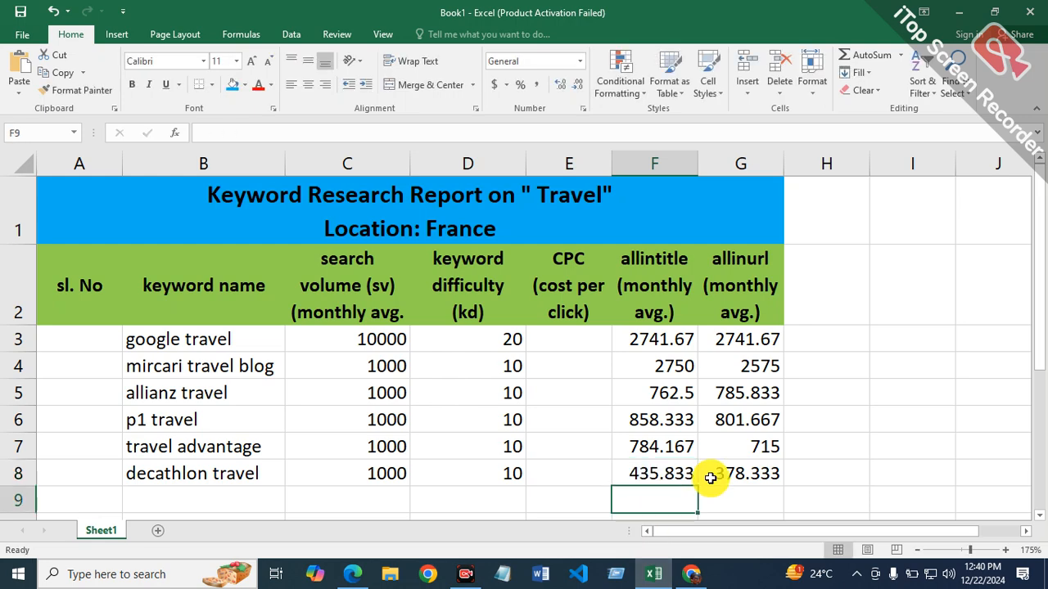
Step: Copy the keyword "travel planner" from the Ahrefs keyword list in Chrome and paste it into cell B9 of the Excel report
{"action": "scroll", "coordinate": [710, 478], "scroll_direction": "down", "scroll_amount": 1}
{"action": "left_click", "coordinate": [192, 324]}
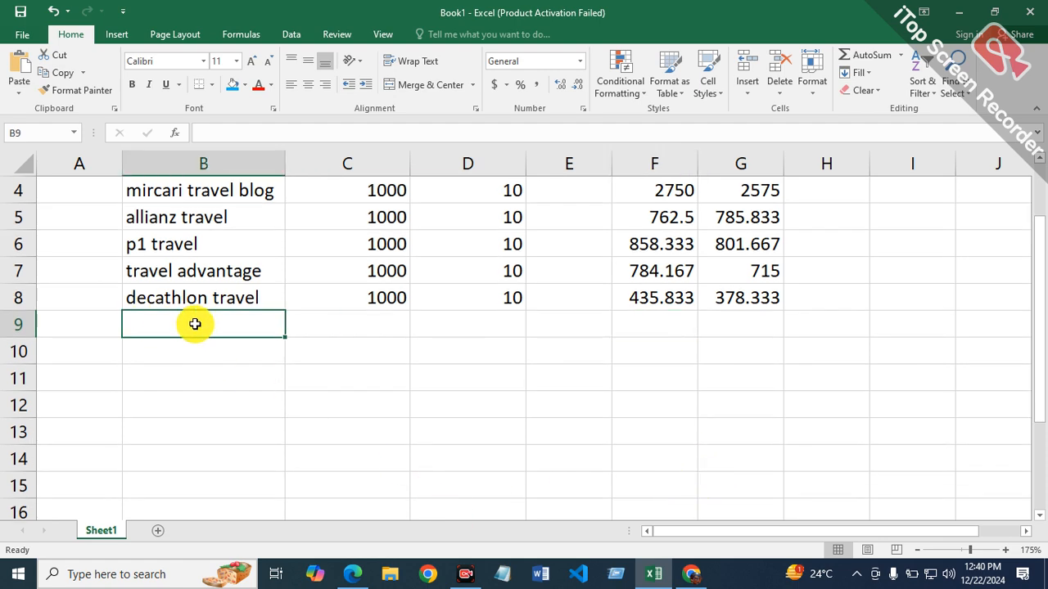
{"action": "left_click", "coordinate": [691, 574]}
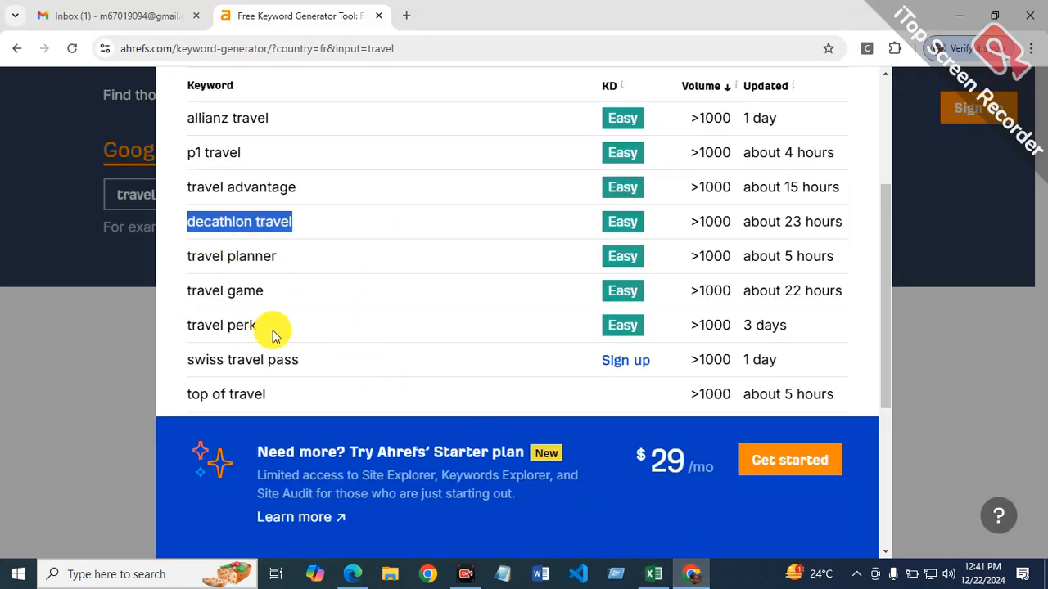
{"action": "left_click_drag", "start_coordinate": [190, 255], "coordinate": [292, 259]}
{"action": "right_click", "coordinate": [255, 262]}
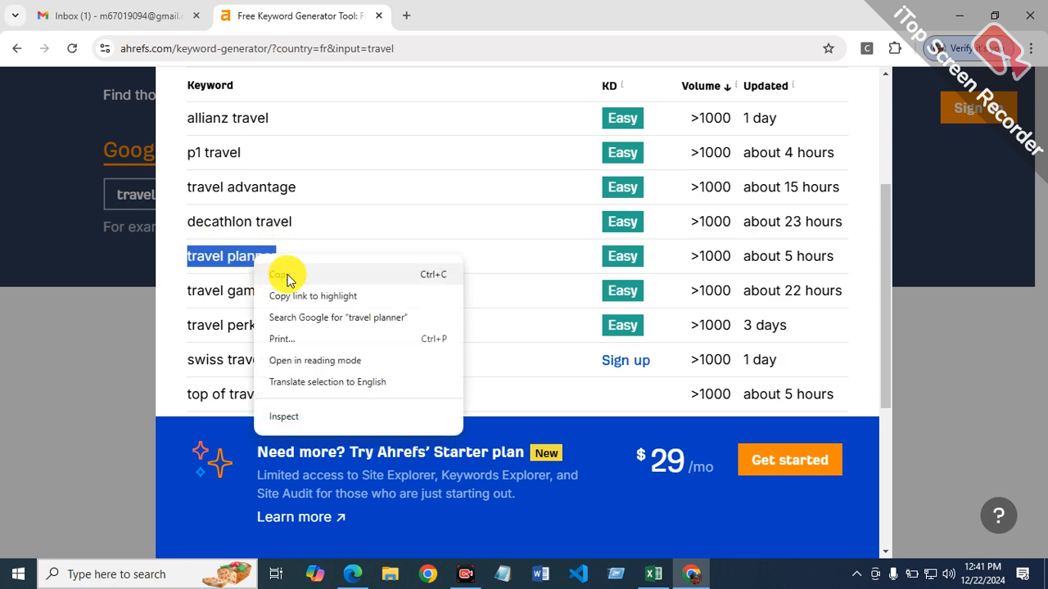
{"action": "left_click", "coordinate": [279, 274]}
{"action": "left_click", "coordinate": [655, 574]}
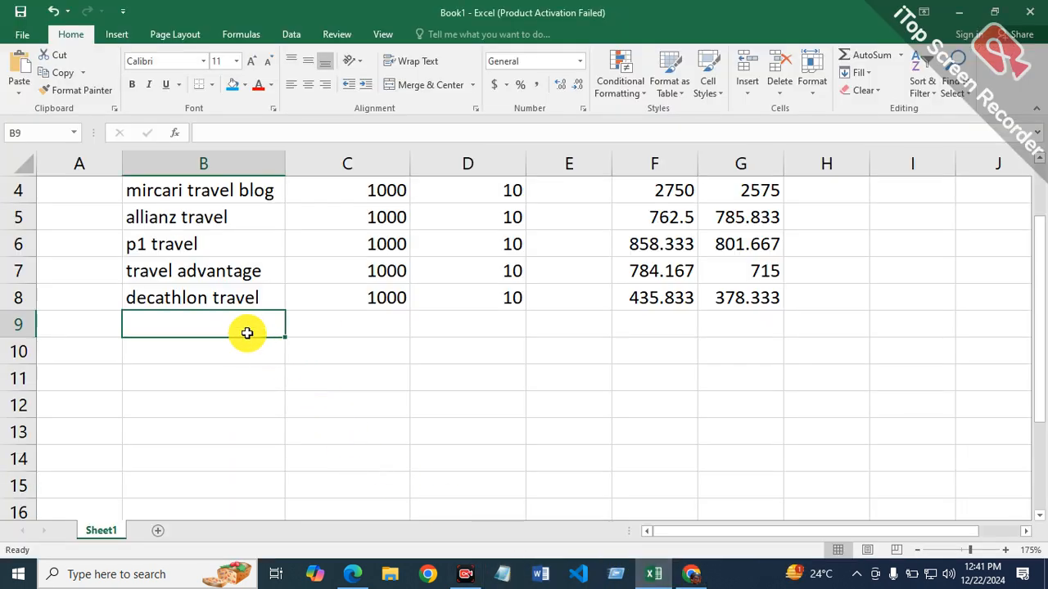
{"action": "right_click", "coordinate": [222, 325]}
{"action": "left_click", "coordinate": [255, 300]}
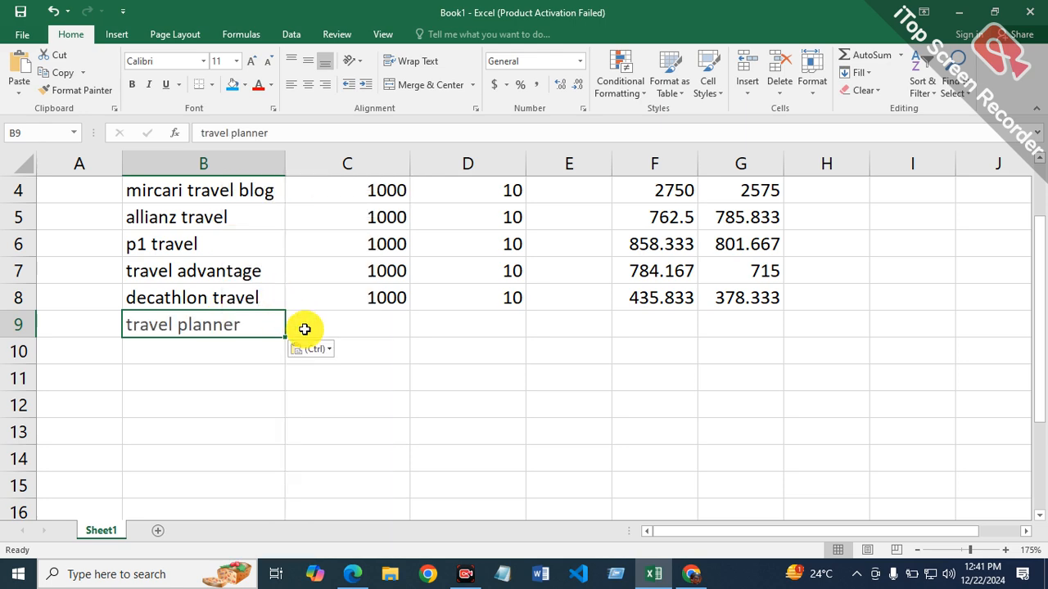
Step: Enter a search volume of 1000 and a keyword difficulty of 10 for travel planner in row 9
{"action": "left_click", "coordinate": [381, 329]}
{"action": "type", "text": "1000"}
{"action": "key", "text": "Tab"}
{"action": "type", "text": "10"}
{"action": "key", "text": "Tab"}
{"action": "key", "text": "Tab"}
{"action": "key", "text": "Tab"}
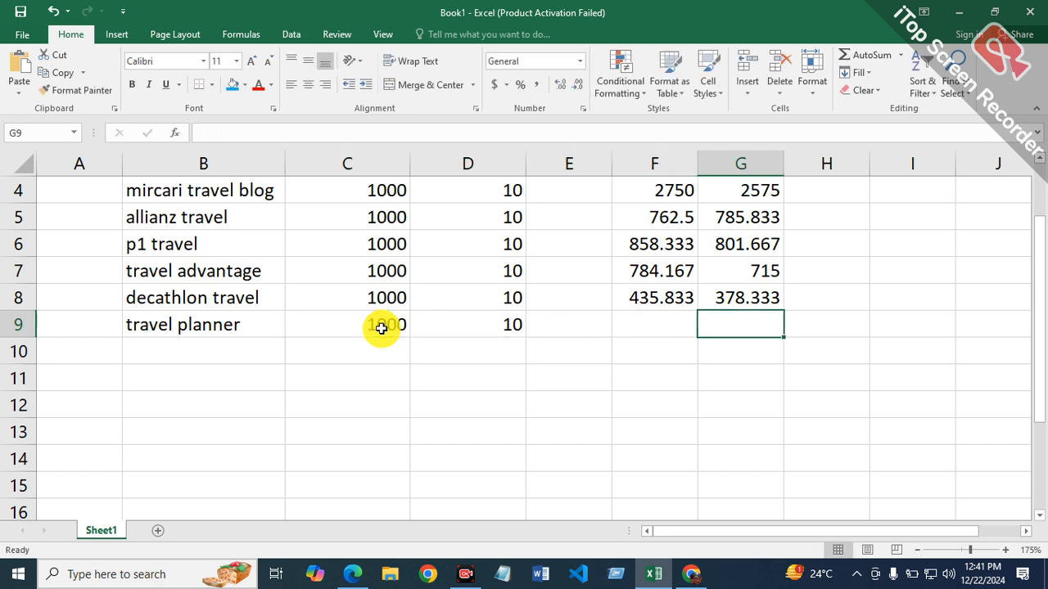
Step: Copy the keyword text "travel planner" from inside cell B9
{"action": "double_click", "coordinate": [262, 322]}
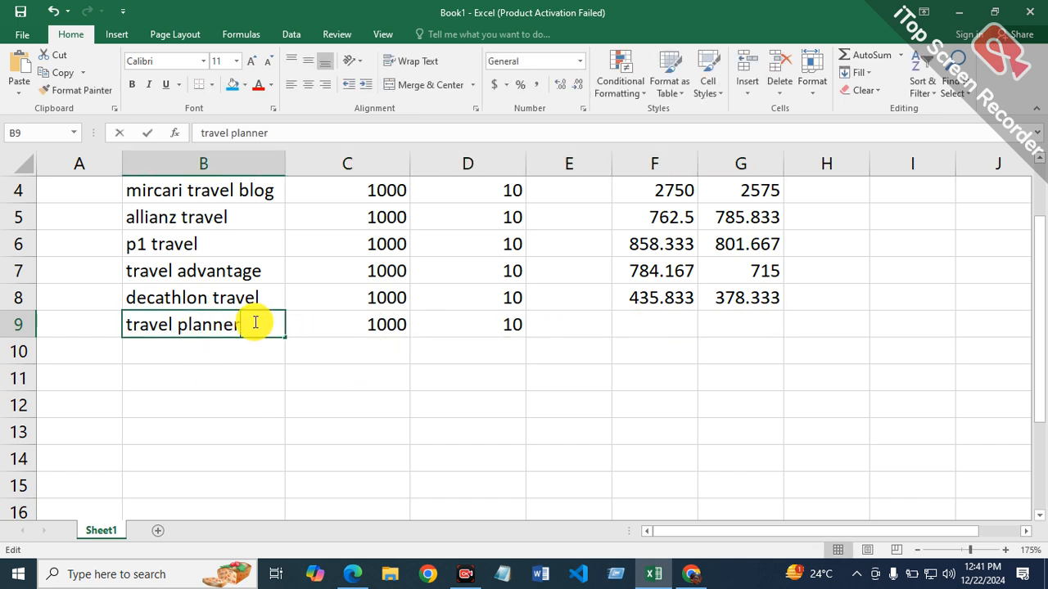
{"action": "left_click_drag", "start_coordinate": [264, 322], "coordinate": [117, 325]}
{"action": "right_click", "coordinate": [174, 323]}
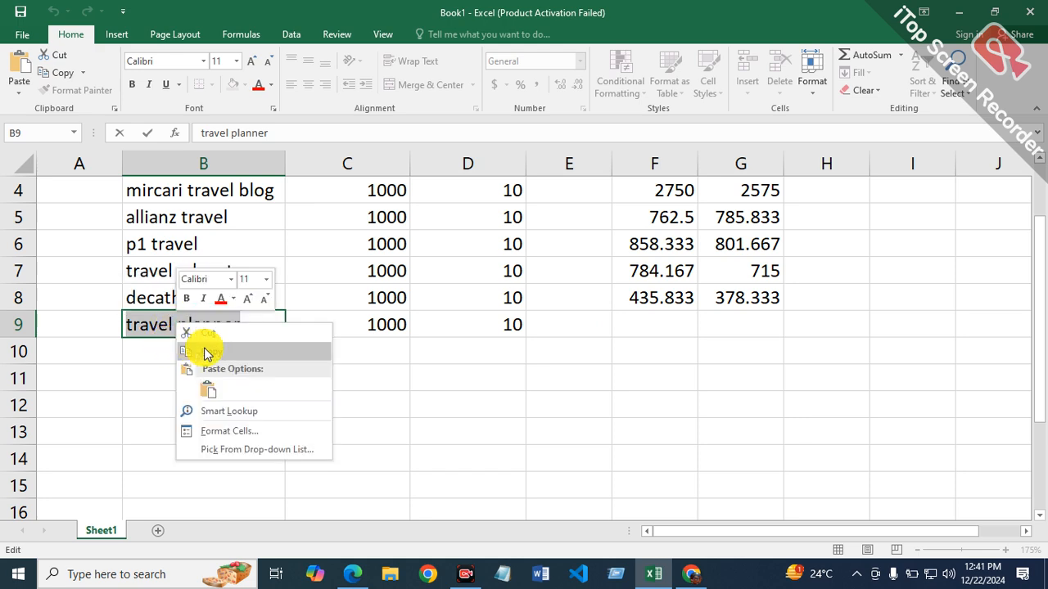
{"action": "left_click", "coordinate": [219, 352]}
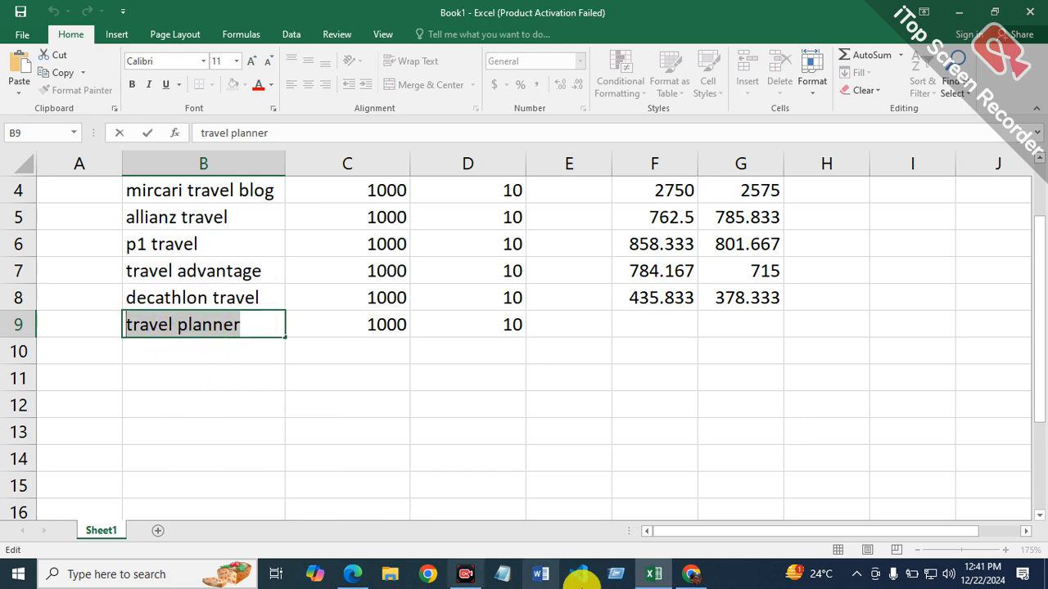
Step: Switch to Microsoft Edge and search Bing for "allintitle:travel planner", replacing the previous keyword
{"action": "left_click", "coordinate": [352, 574]}
{"action": "left_click", "coordinate": [419, 101]}
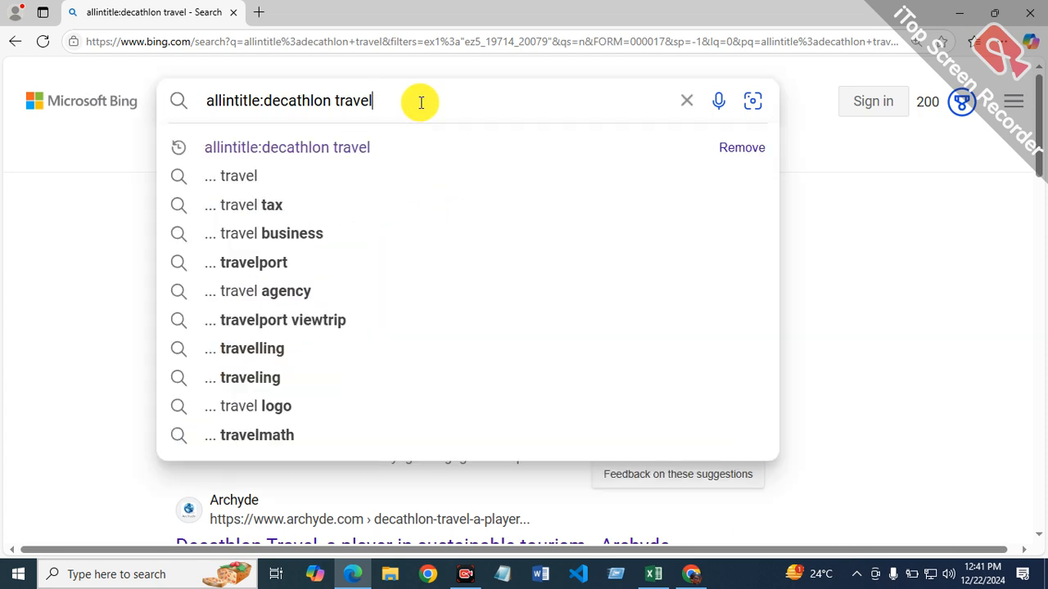
{"action": "key", "text": "BackSpace"}
{"action": "key", "text": "BackSpace"}
{"action": "key", "text": "BackSpace"}
{"action": "key", "text": "BackSpace"}
{"action": "key", "text": "BackSpace"}
{"action": "key", "text": "BackSpace"}
{"action": "key", "text": "BackSpace"}
{"action": "key", "text": "BackSpace"}
{"action": "key", "text": "BackSpace"}
{"action": "key", "text": "BackSpace"}
{"action": "key", "text": "BackSpace"}
{"action": "key", "text": "BackSpace"}
{"action": "key", "text": "BackSpace"}
{"action": "key", "text": "BackSpace"}
{"action": "key", "text": "BackSpace"}
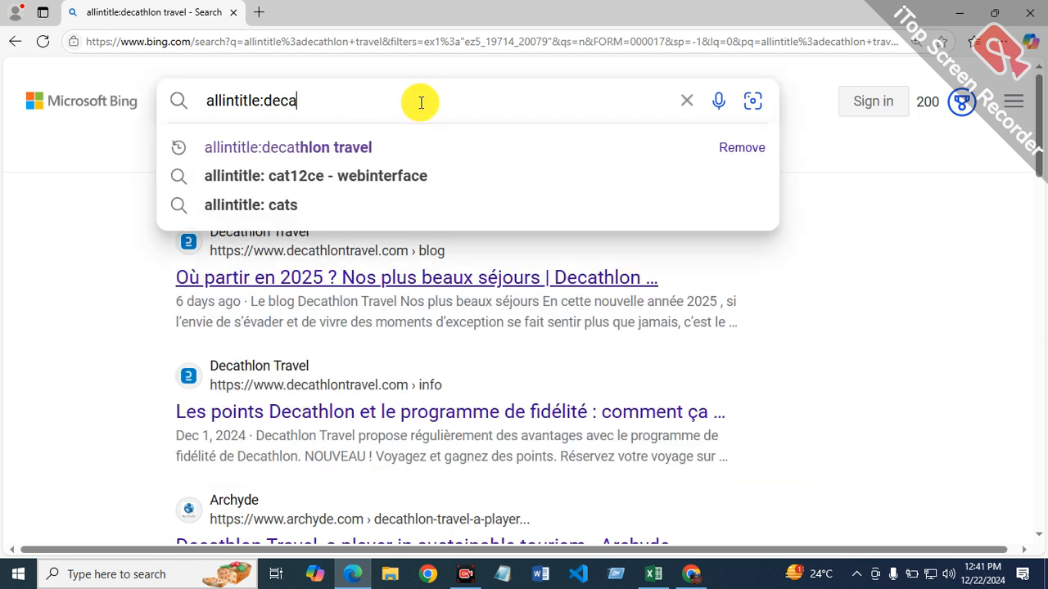
{"action": "key", "text": "BackSpace"}
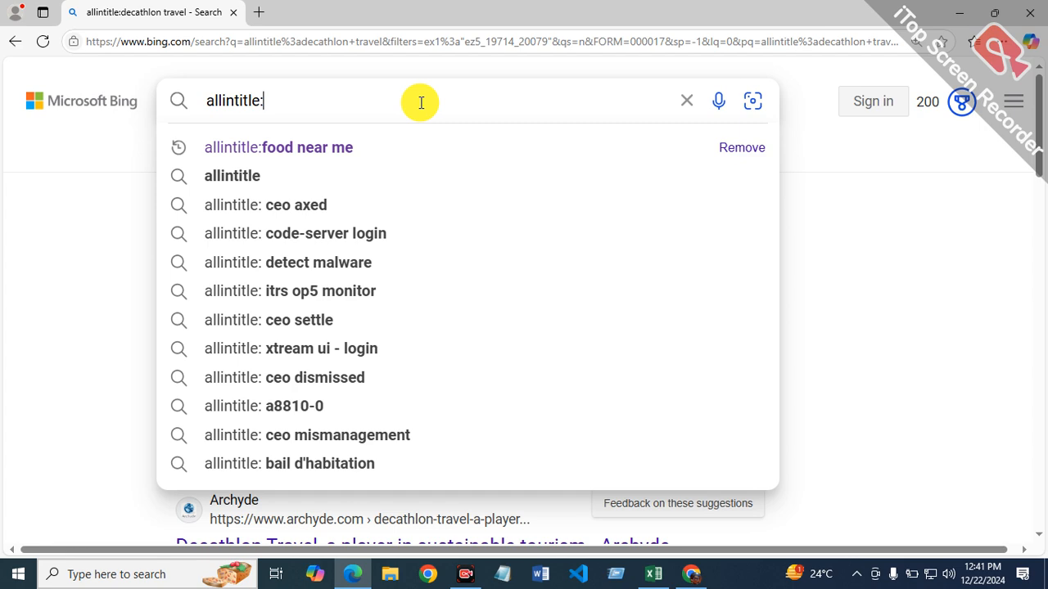
{"action": "type", "text": "travel planner"}
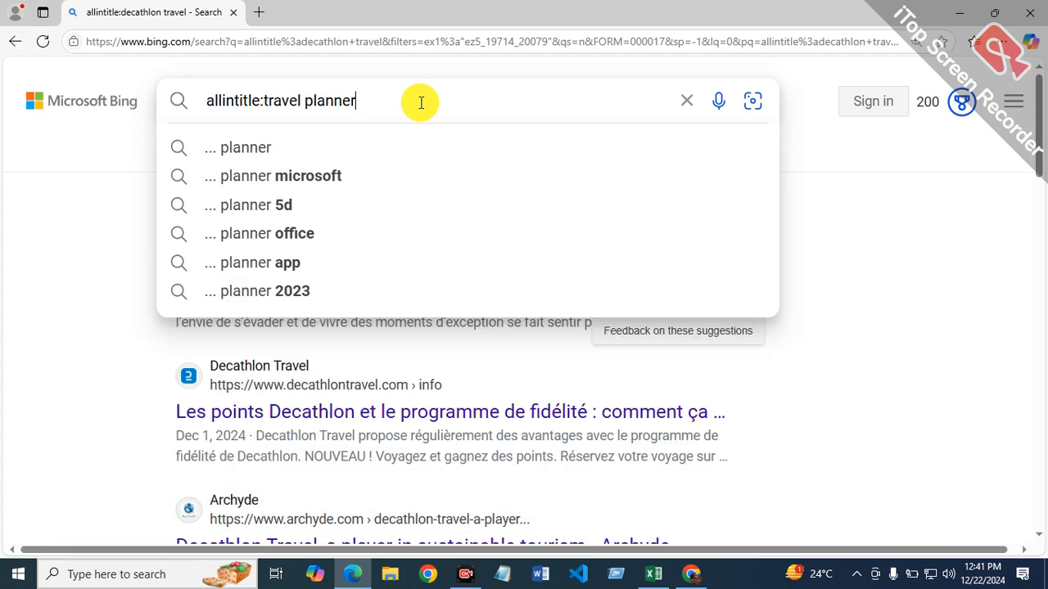
{"action": "key", "text": "Return"}
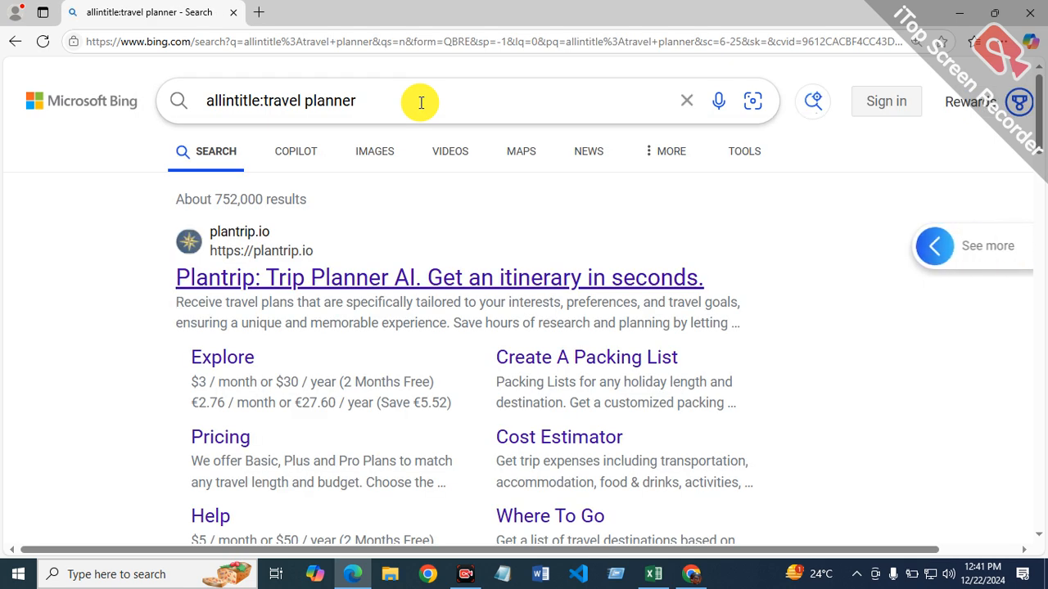
Step: Filter the Bing results for "allintitle:travel planner" to the past year
{"action": "left_click", "coordinate": [747, 151]}
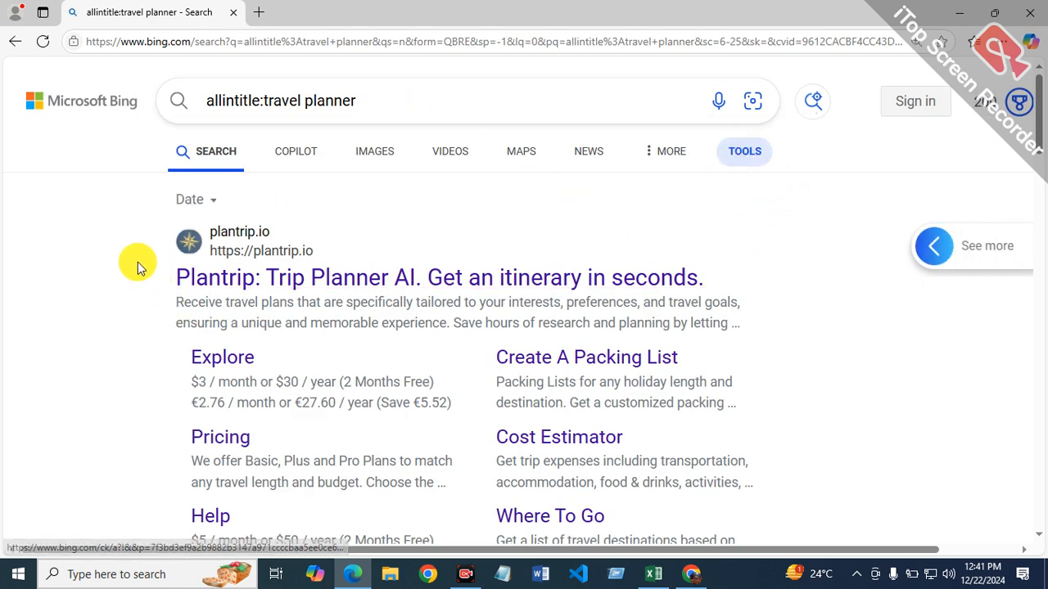
{"action": "left_click", "coordinate": [215, 203]}
{"action": "left_click", "coordinate": [227, 380]}
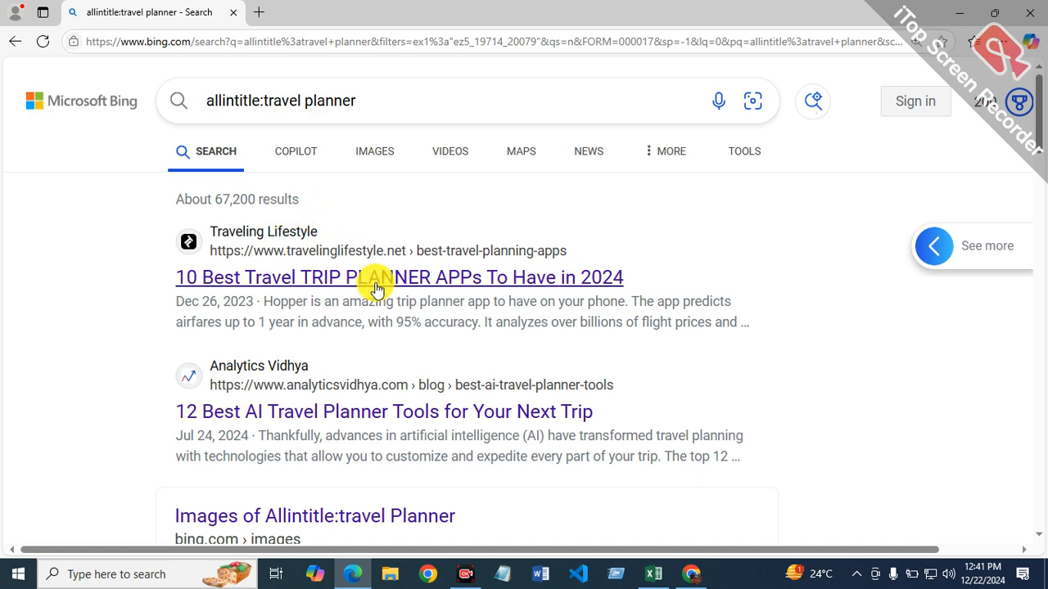
Step: Return to the Excel report and enter the formula =67200/12 in cell F9 of the allintitle column
{"action": "left_click", "coordinate": [655, 574]}
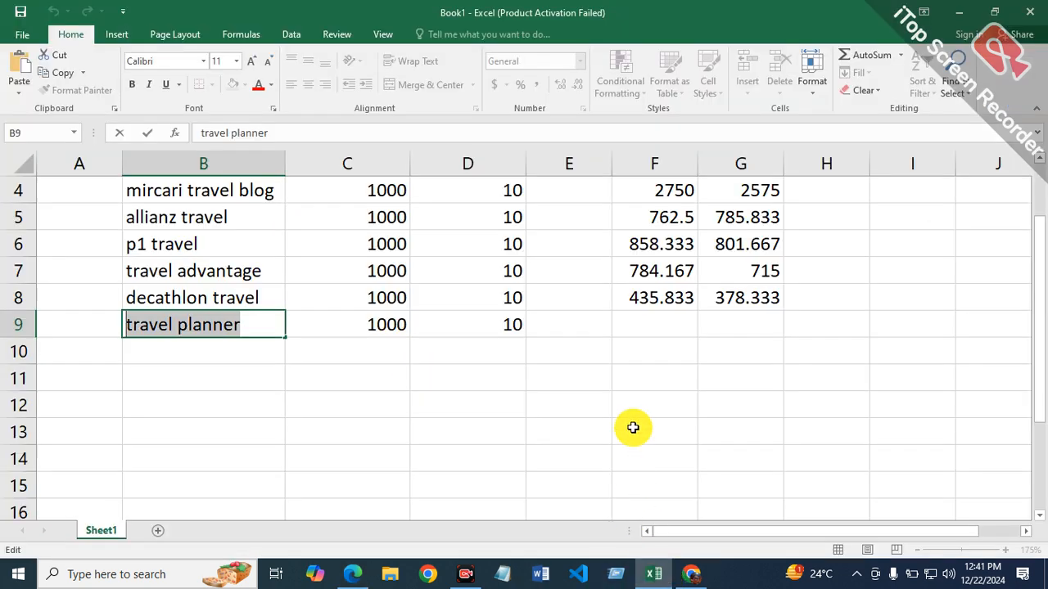
{"action": "left_click", "coordinate": [654, 325]}
{"action": "type", "text": "=67200/12"}
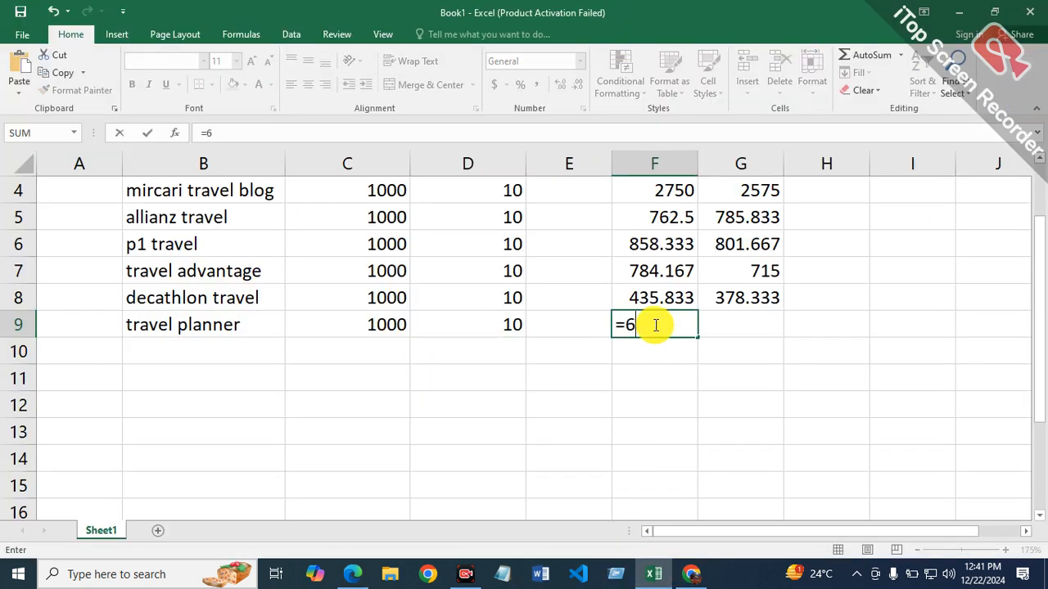
{"action": "key", "text": "Return"}
Step: Select cell G9 for the allinurl average, and search Bing in Microsoft Edge for "allinurl:travel planner" by changing the operator
{"action": "left_click", "coordinate": [740, 326]}
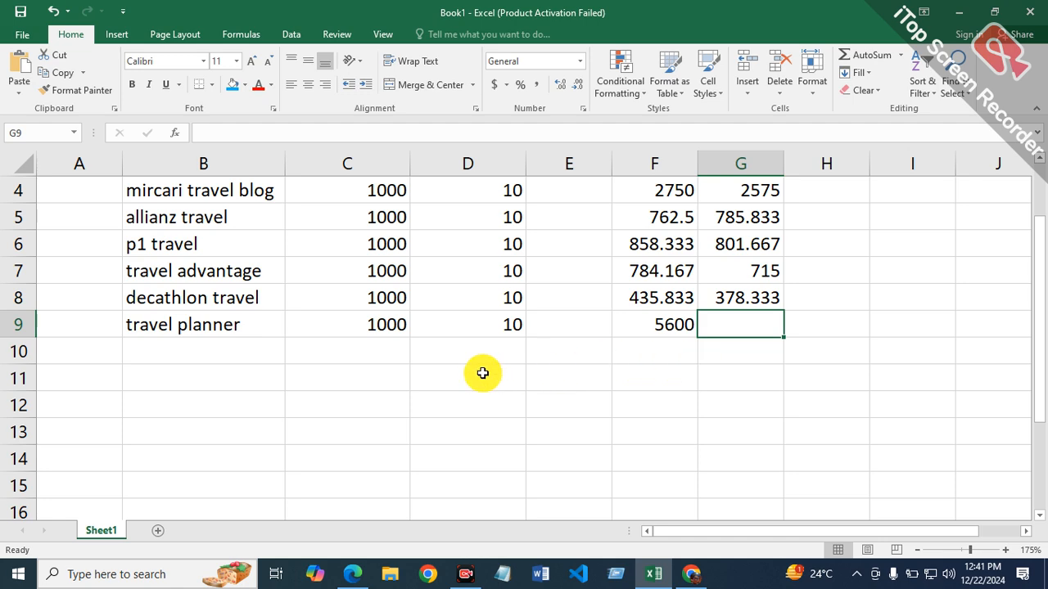
{"action": "left_click", "coordinate": [358, 573]}
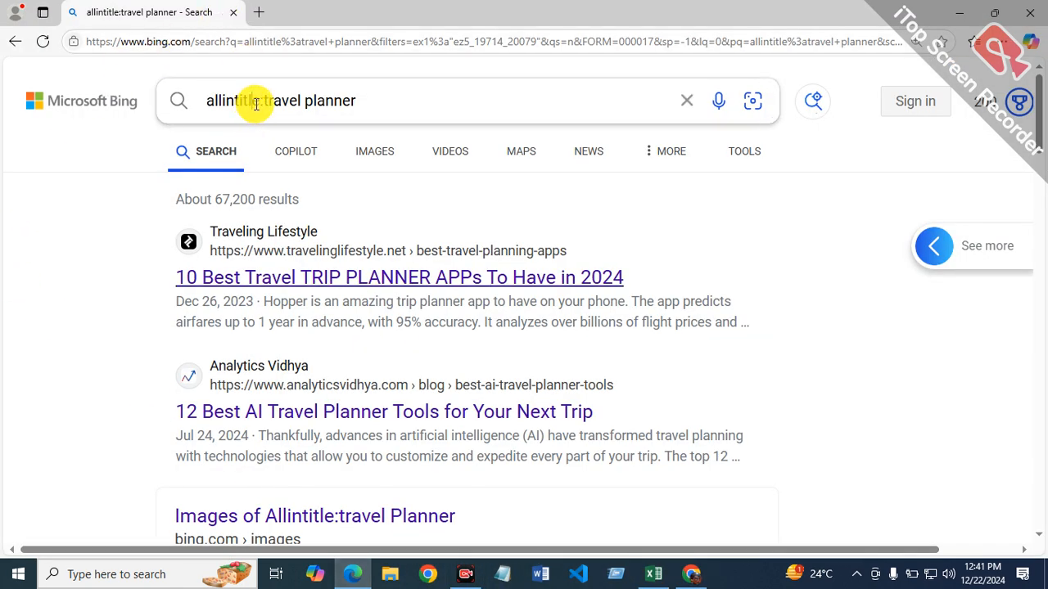
{"action": "left_click", "coordinate": [256, 102]}
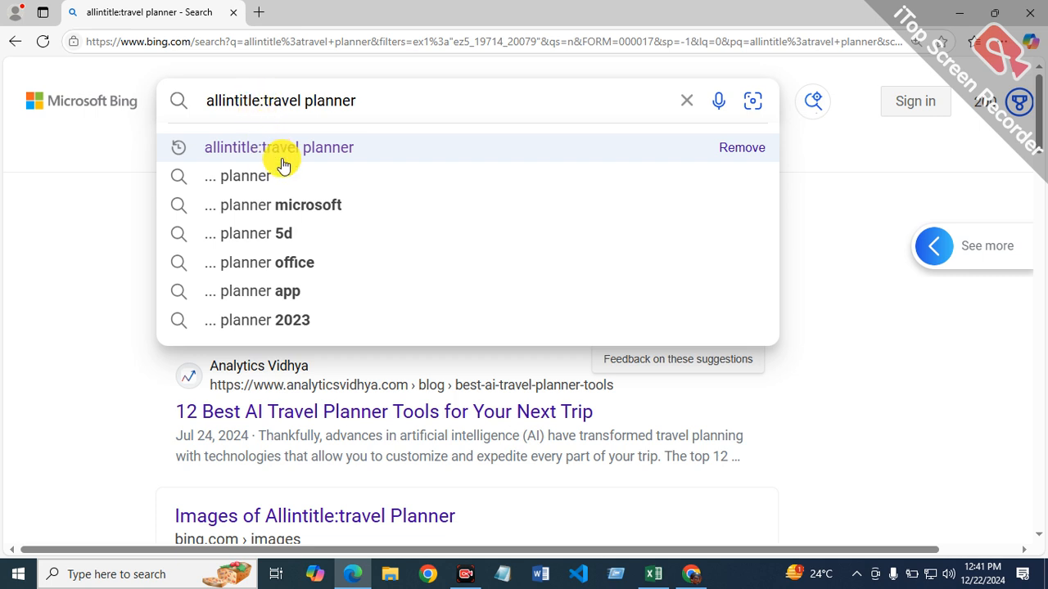
{"action": "key", "text": "BackSpace"}
{"action": "key", "text": "BackSpace"}
{"action": "key", "text": "BackSpace"}
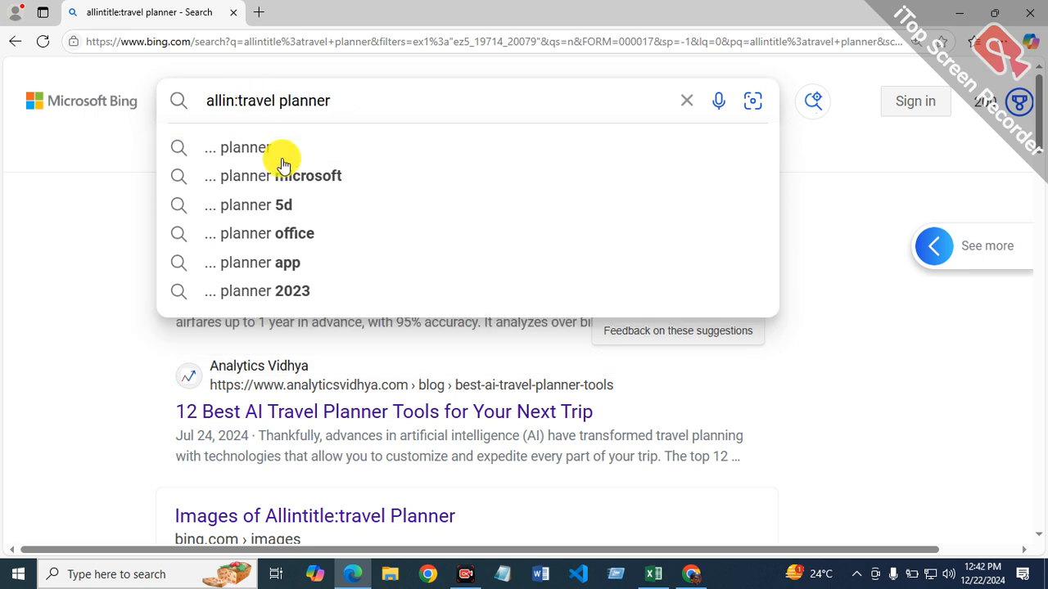
{"action": "type", "text": "url"}
{"action": "key", "text": "Return"}
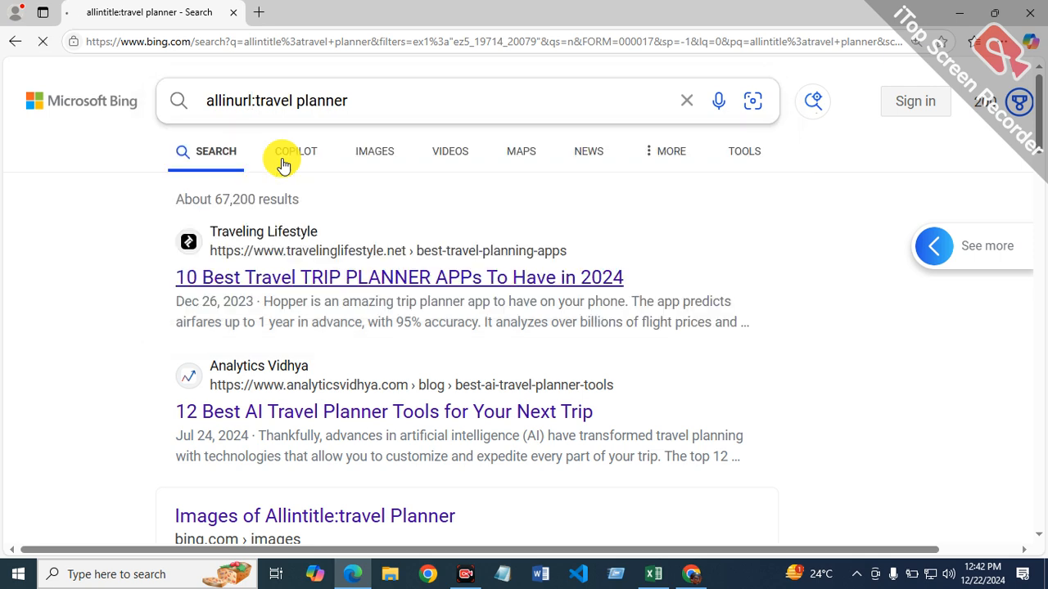
Step: Filter the Bing results for "allinurl:travel planner" to the past year
{"action": "left_click", "coordinate": [760, 150]}
{"action": "left_click", "coordinate": [201, 199]}
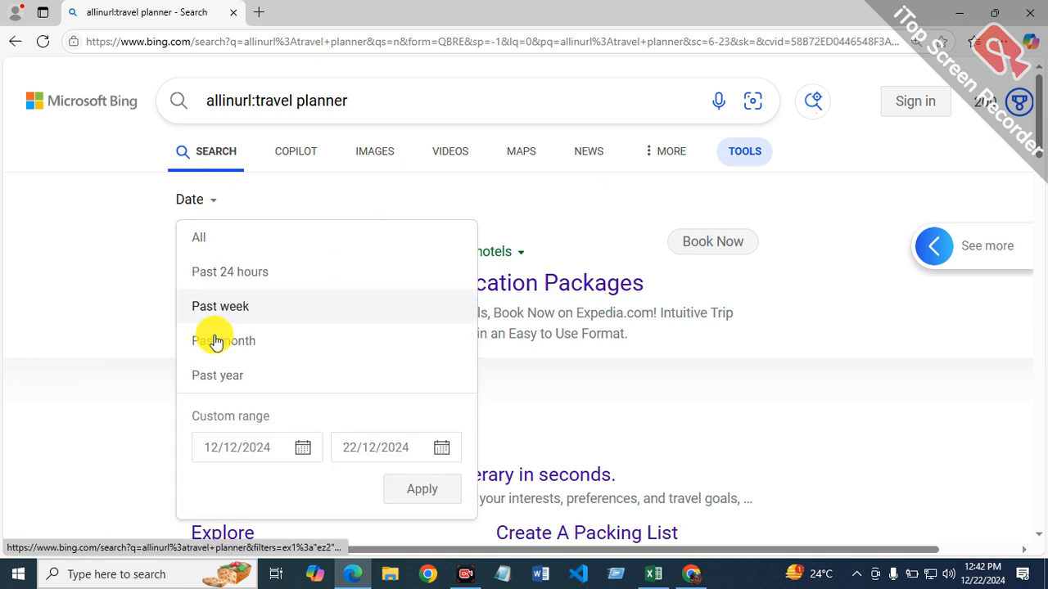
{"action": "left_click", "coordinate": [255, 385]}
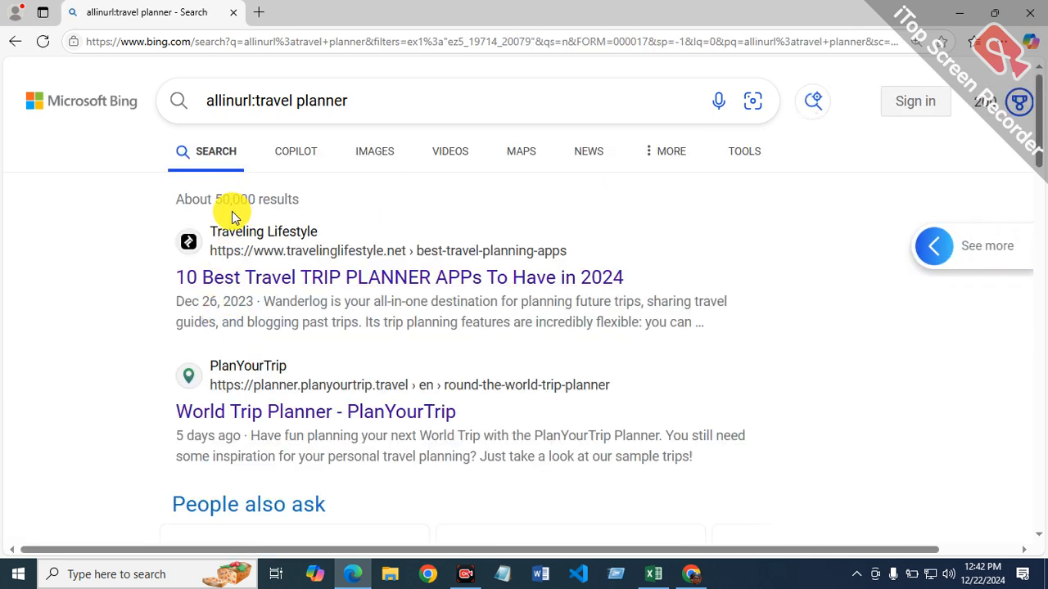
Step: Return to the Excel report and enter the formula =50000/12 in cell G9 of the allinurl column
{"action": "left_click", "coordinate": [657, 575]}
{"action": "type", "text": "="}
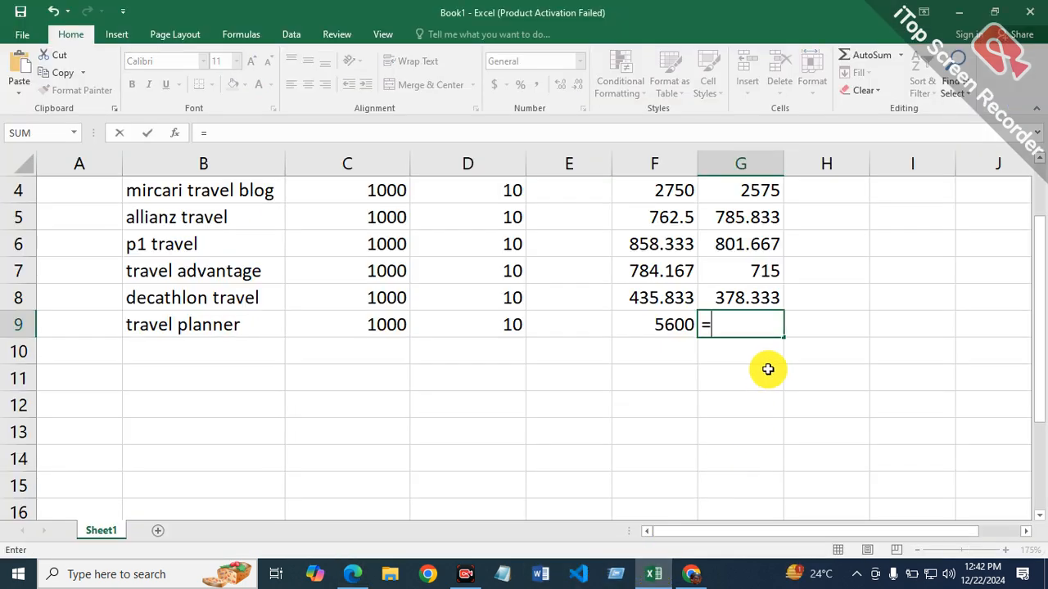
{"action": "type", "text": "50000/12"}
{"action": "key", "text": "Return"}
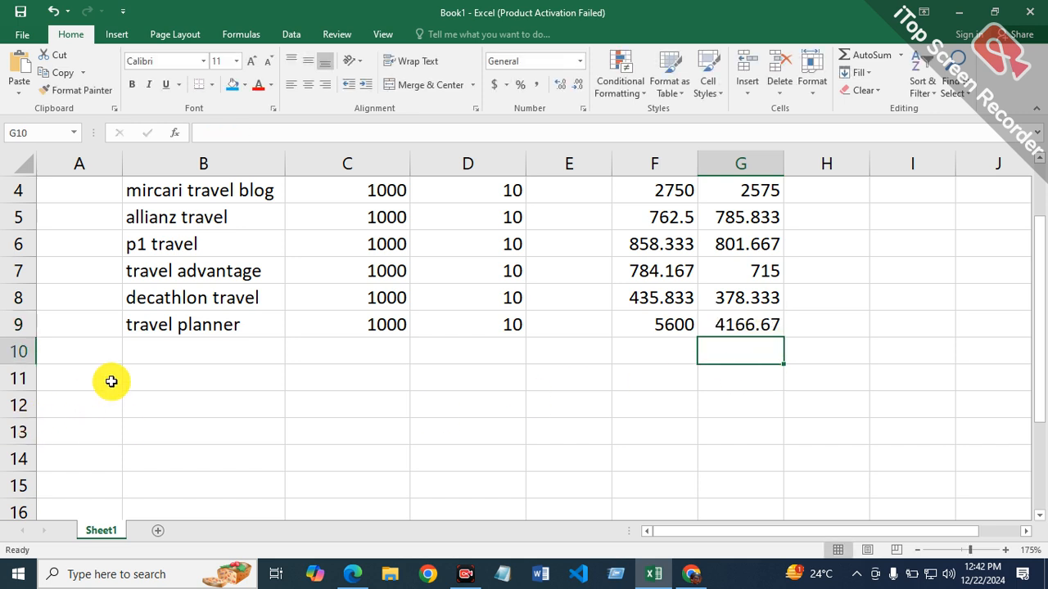
Step: Copy the keyword "travel game" from the Ahrefs keyword list in Chrome and paste it into cell B10 of the Excel report
{"action": "left_click", "coordinate": [153, 354]}
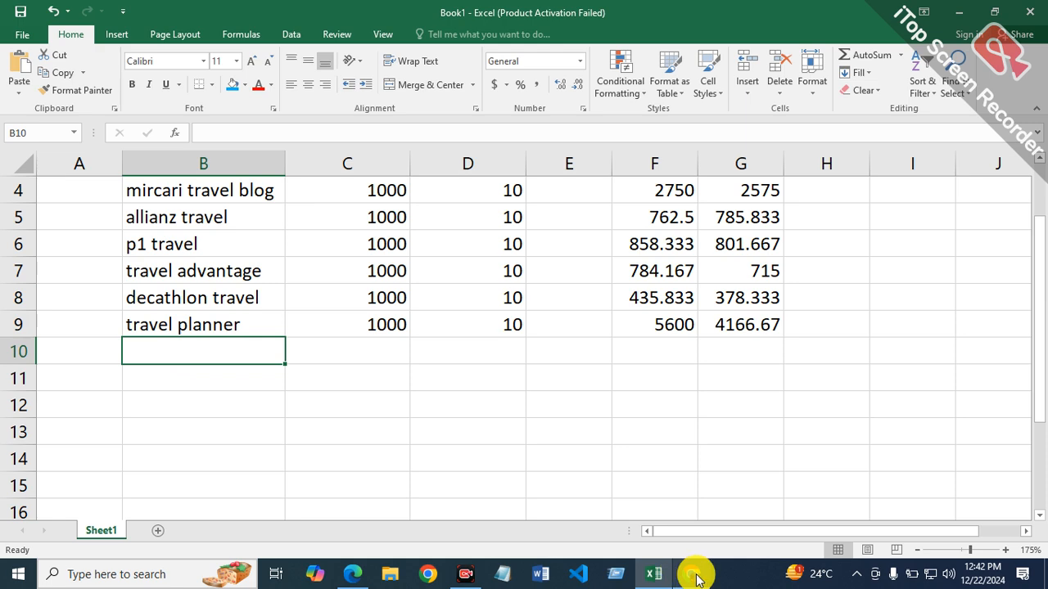
{"action": "left_click", "coordinate": [692, 575]}
{"action": "left_click_drag", "start_coordinate": [185, 291], "coordinate": [261, 295]}
{"action": "right_click", "coordinate": [250, 302]}
{"action": "left_click", "coordinate": [273, 313]}
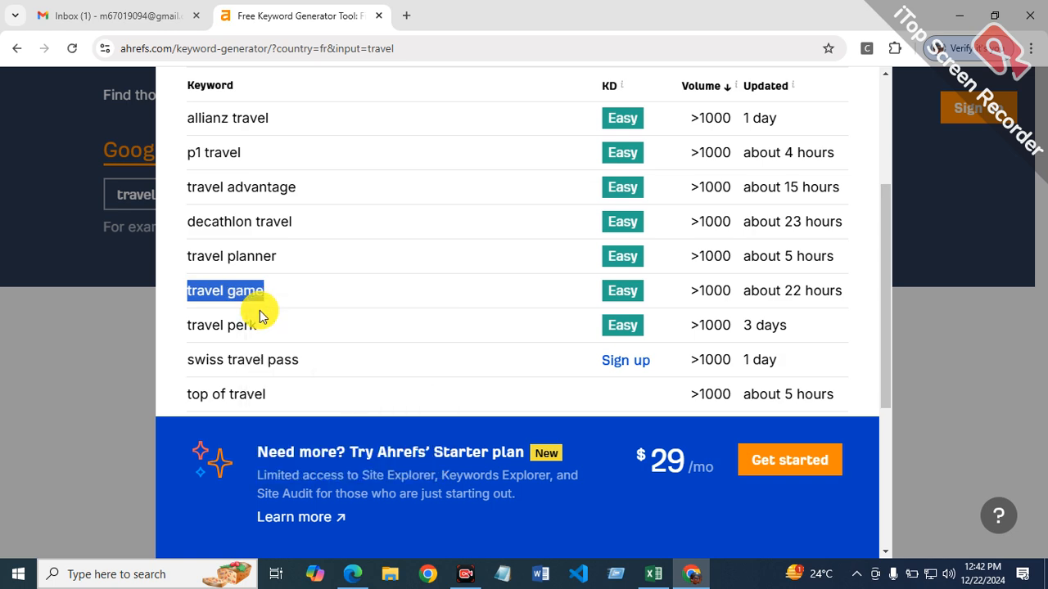
{"action": "left_click", "coordinate": [655, 573]}
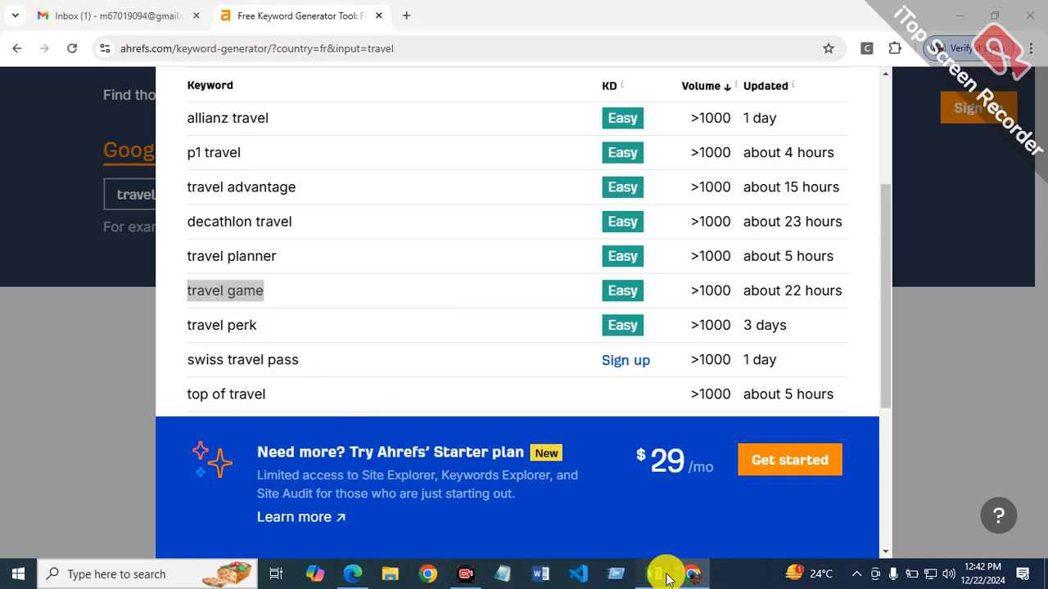
{"action": "right_click", "coordinate": [231, 357]}
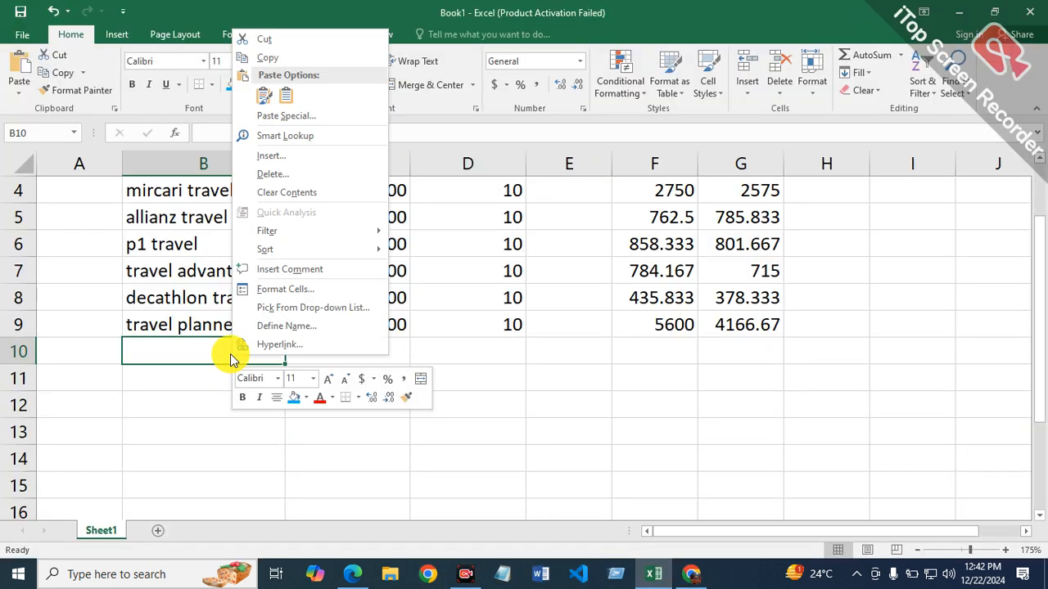
{"action": "left_click", "coordinate": [273, 102]}
Step: Enter a search volume of 1000 and a keyword difficulty of 10 for travel game in row 10
{"action": "type", "text": "1"}
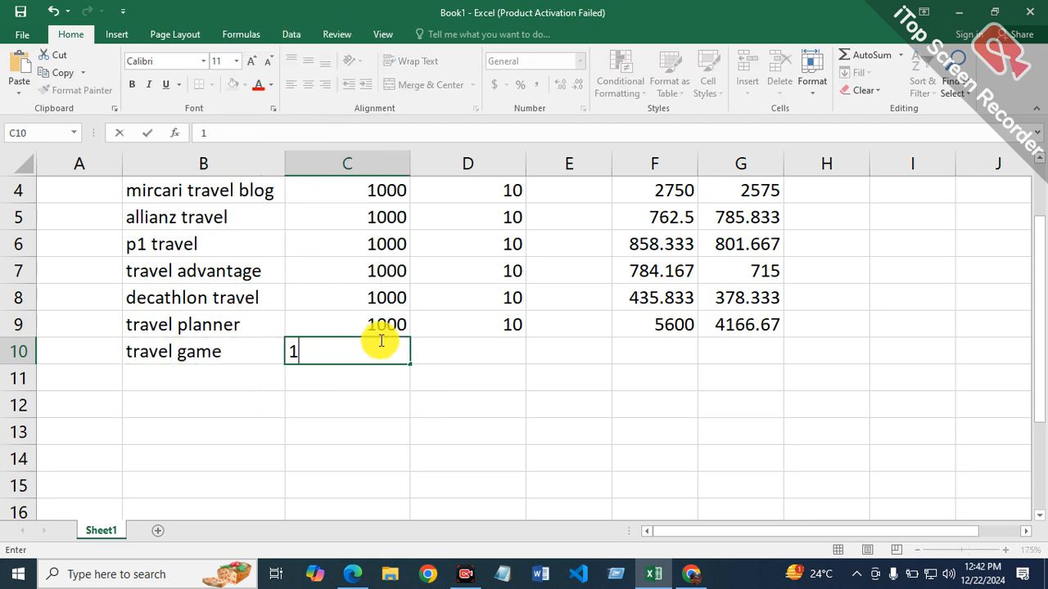
{"action": "key", "text": "Tab"}
{"action": "type", "text": "10"}
{"action": "key", "text": "Tab"}
{"action": "key", "text": "Tab"}
{"action": "key", "text": "Tab"}
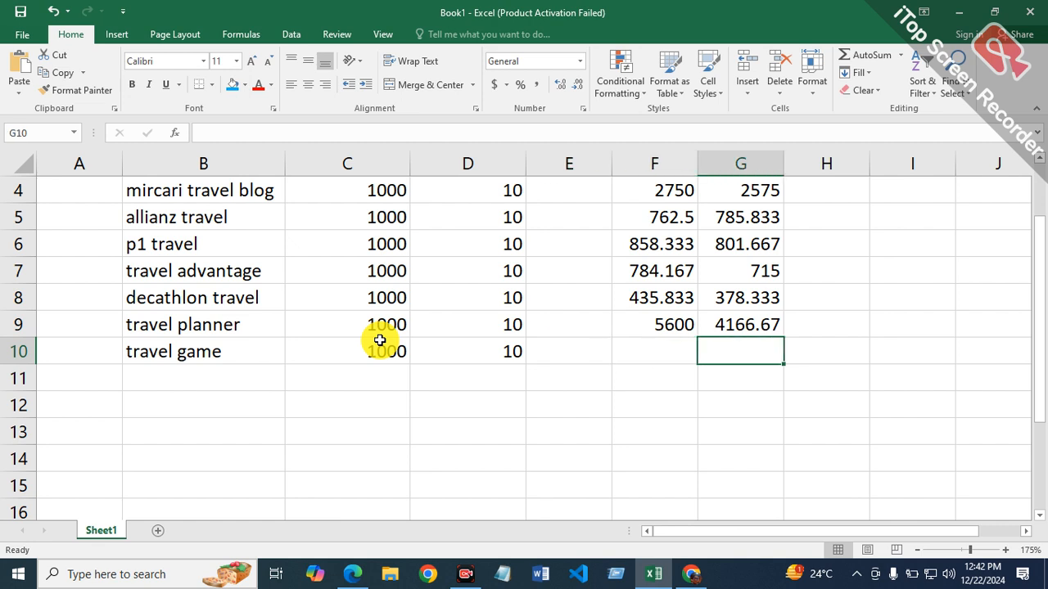
Step: Copy the keyword text "travel game" from inside cell B10
{"action": "double_click", "coordinate": [244, 352]}
{"action": "left_click_drag", "start_coordinate": [244, 353], "coordinate": [126, 352]}
{"action": "right_click", "coordinate": [166, 354]}
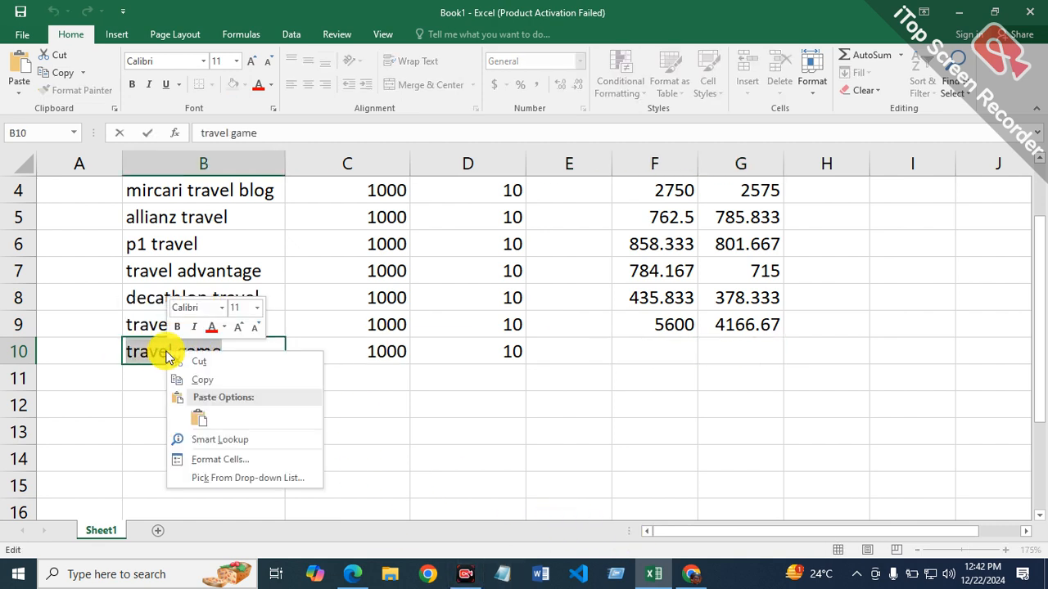
{"action": "left_click", "coordinate": [196, 381]}
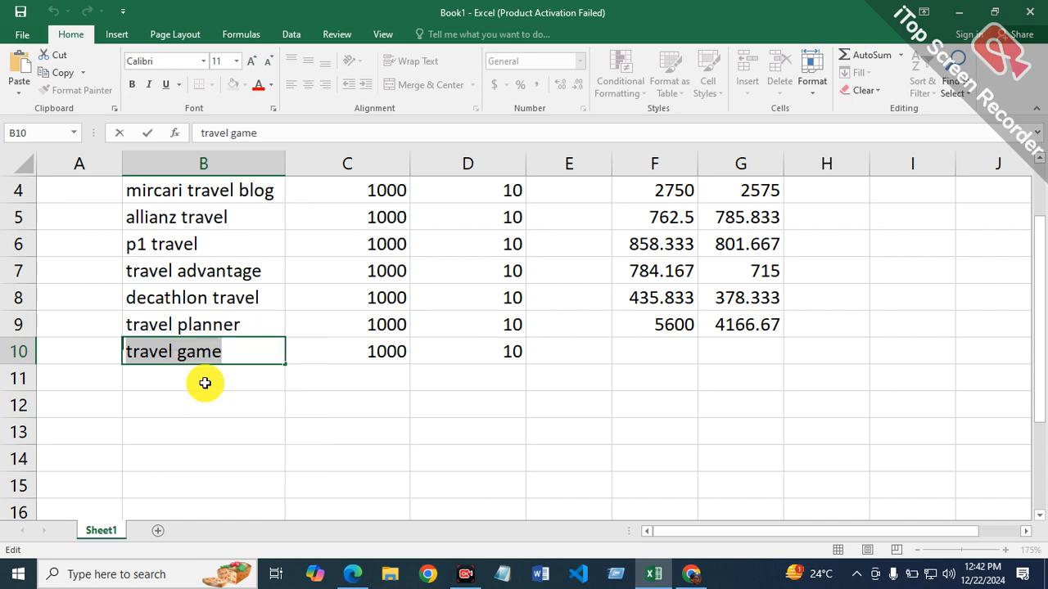
Step: Switch to Edge, search Bing for "allinurl:travel game" and limit the results to the past year
{"action": "left_click", "coordinate": [353, 574]}
{"action": "left_click", "coordinate": [388, 99]}
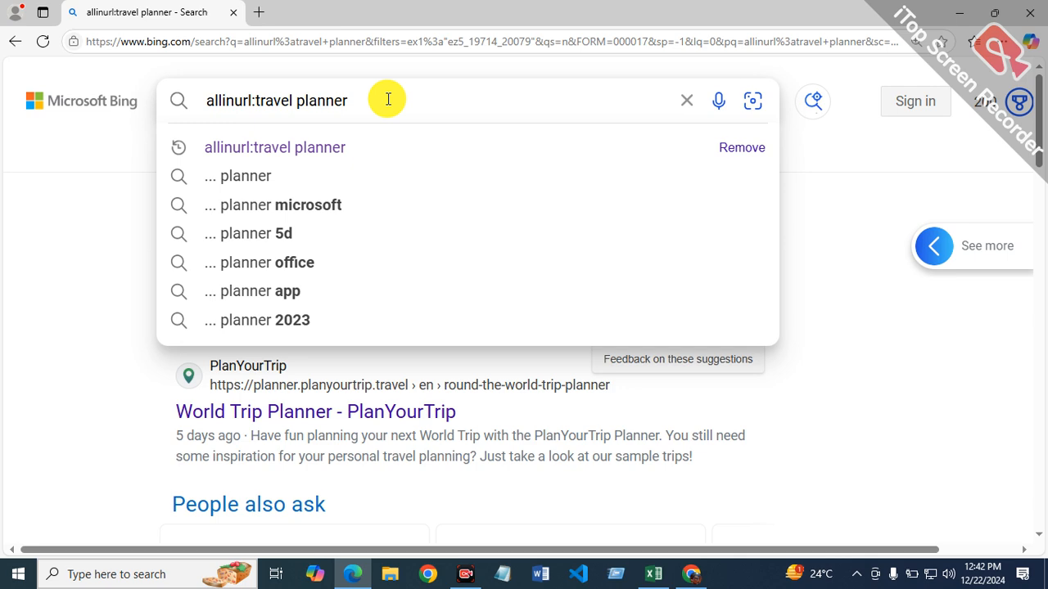
{"action": "key", "text": "BackSpace"}
{"action": "key", "text": "BackSpace"}
{"action": "key", "text": "BackSpace"}
{"action": "key", "text": "BackSpace"}
{"action": "key", "text": "BackSpace"}
{"action": "key", "text": "BackSpace"}
{"action": "key", "text": "BackSpace"}
{"action": "key", "text": "BackSpace"}
{"action": "key", "text": "BackSpace"}
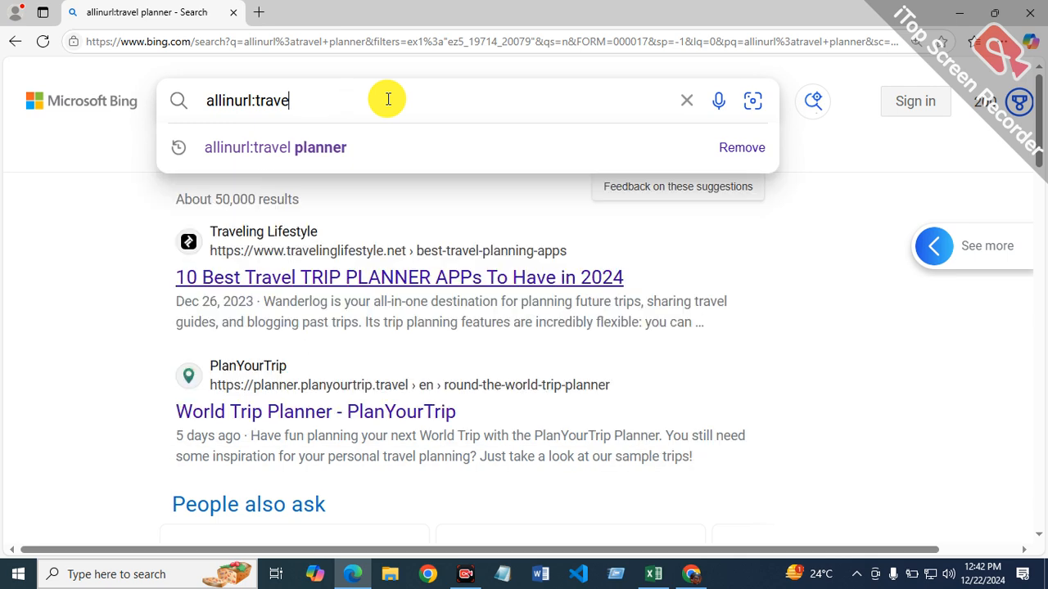
{"action": "key", "text": "BackSpace"}
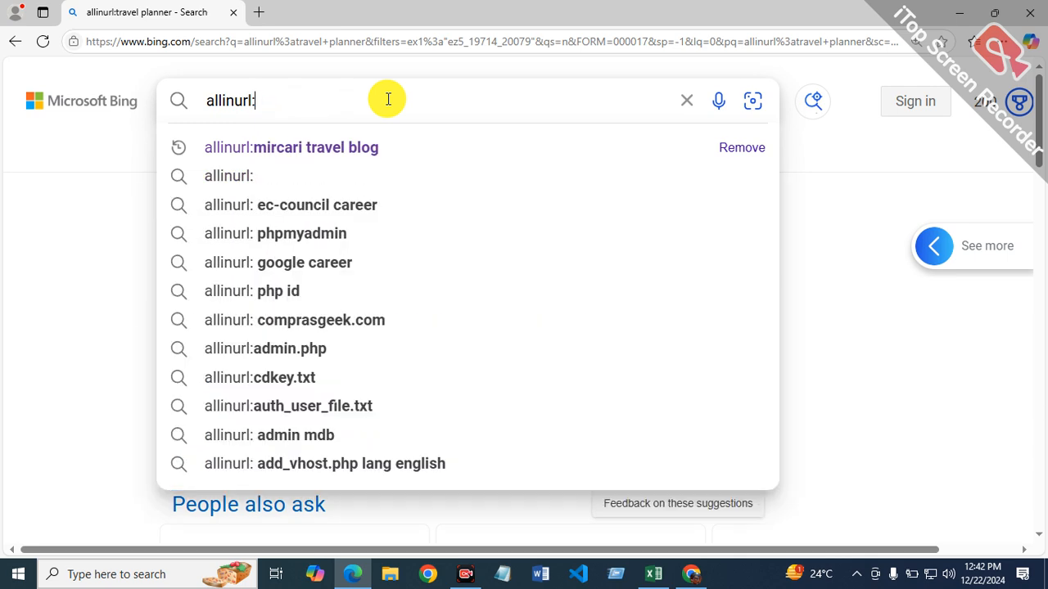
{"action": "type", "text": "travel game"}
{"action": "key", "text": "Return"}
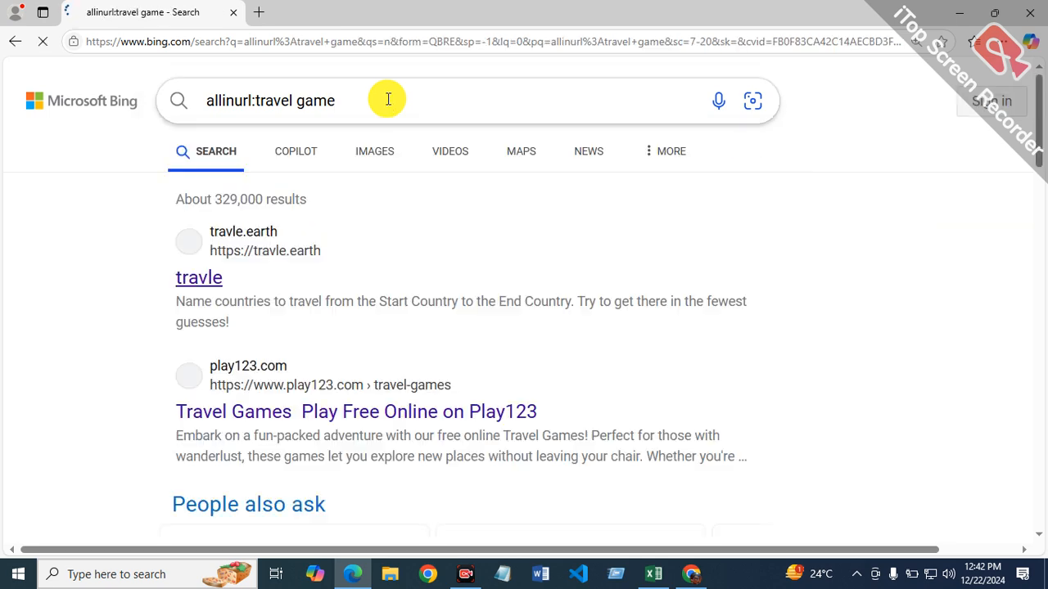
{"action": "left_click", "coordinate": [749, 153]}
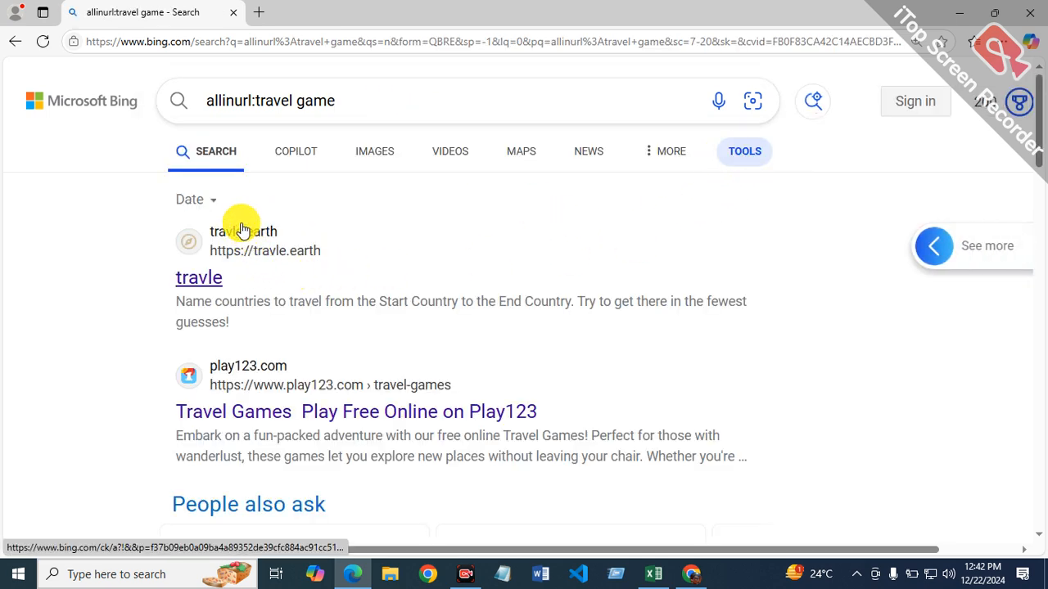
{"action": "left_click", "coordinate": [223, 205]}
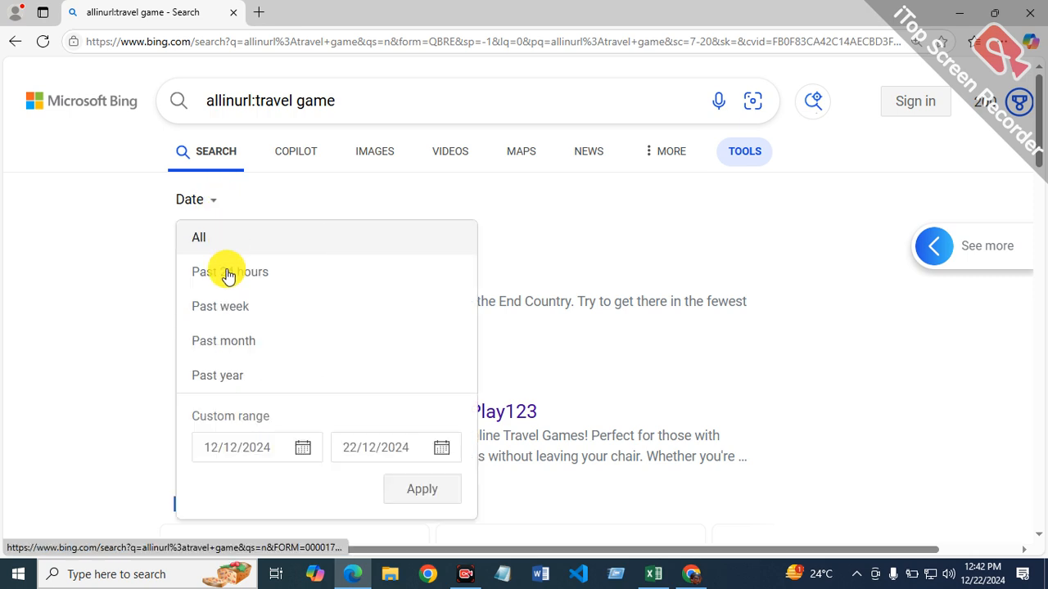
{"action": "left_click", "coordinate": [246, 380]}
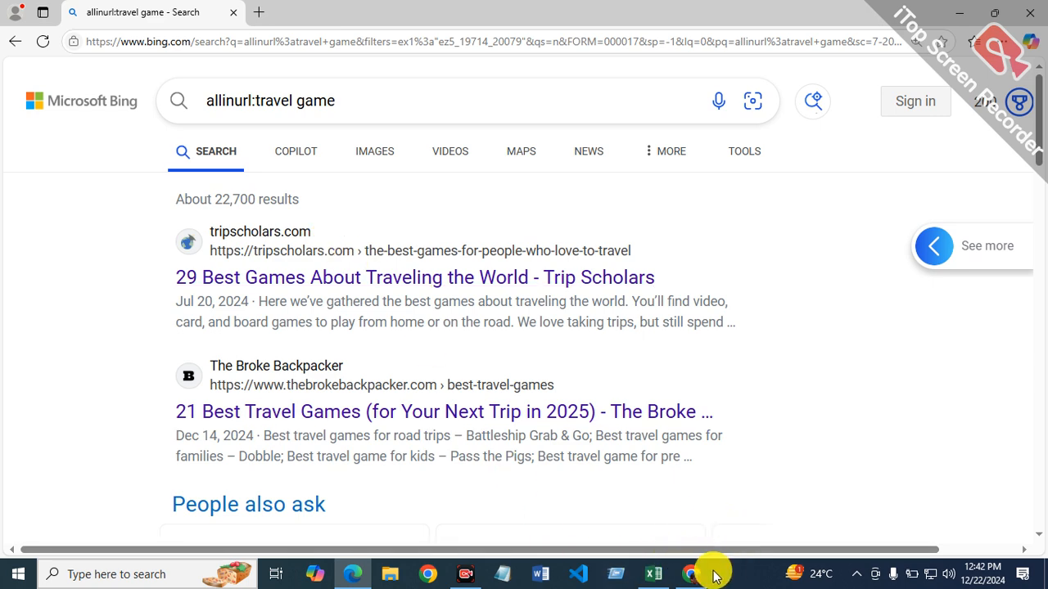
Step: Return to the Excel report, enter the formula =22700/12 in cell G10 of the allinurl column, and select cell F10
{"action": "left_click", "coordinate": [653, 574]}
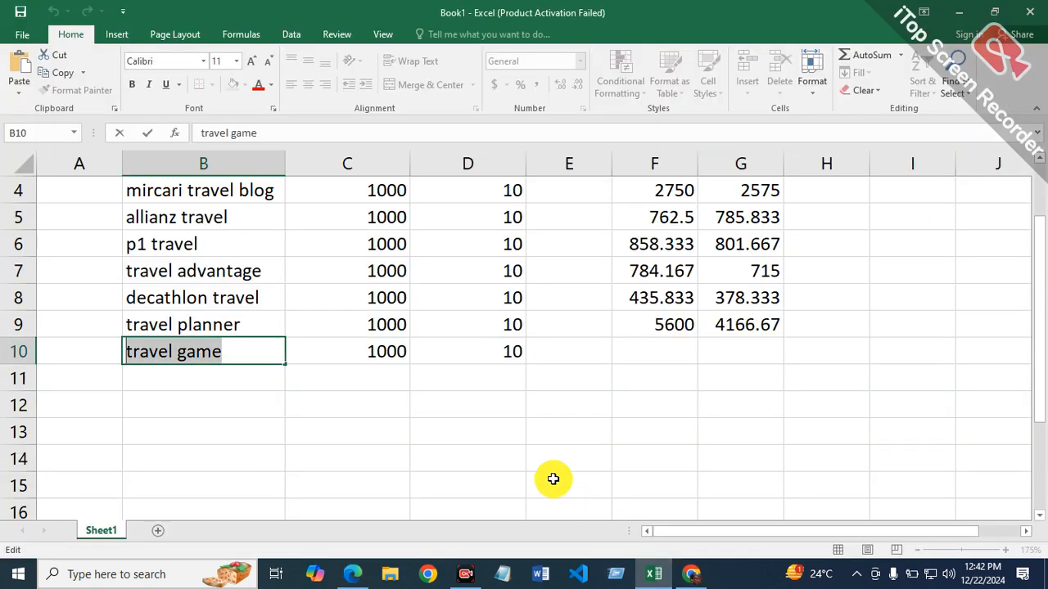
{"action": "left_click", "coordinate": [737, 351]}
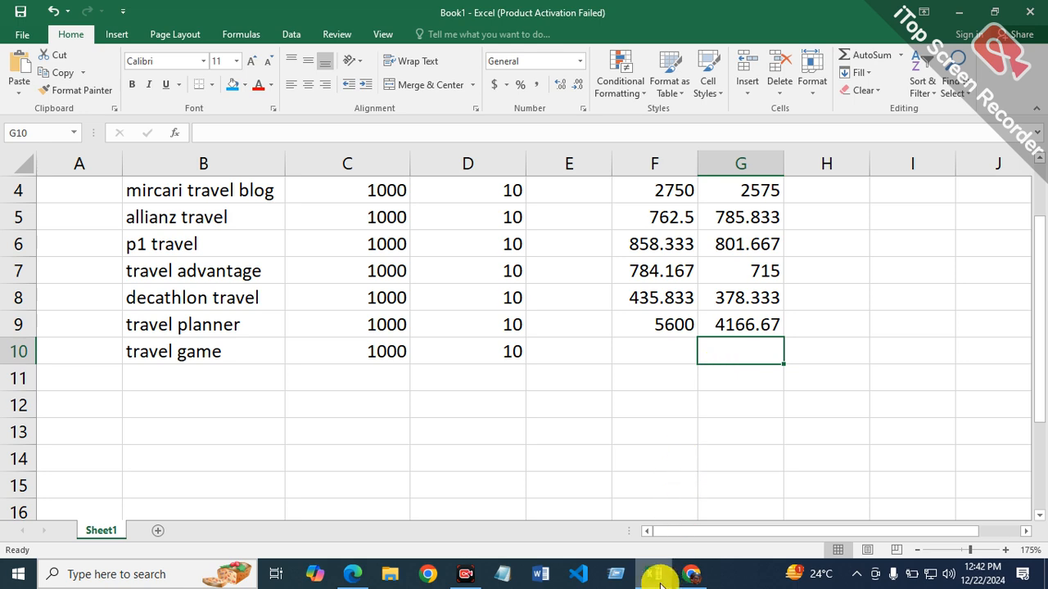
{"action": "left_click", "coordinate": [354, 574]}
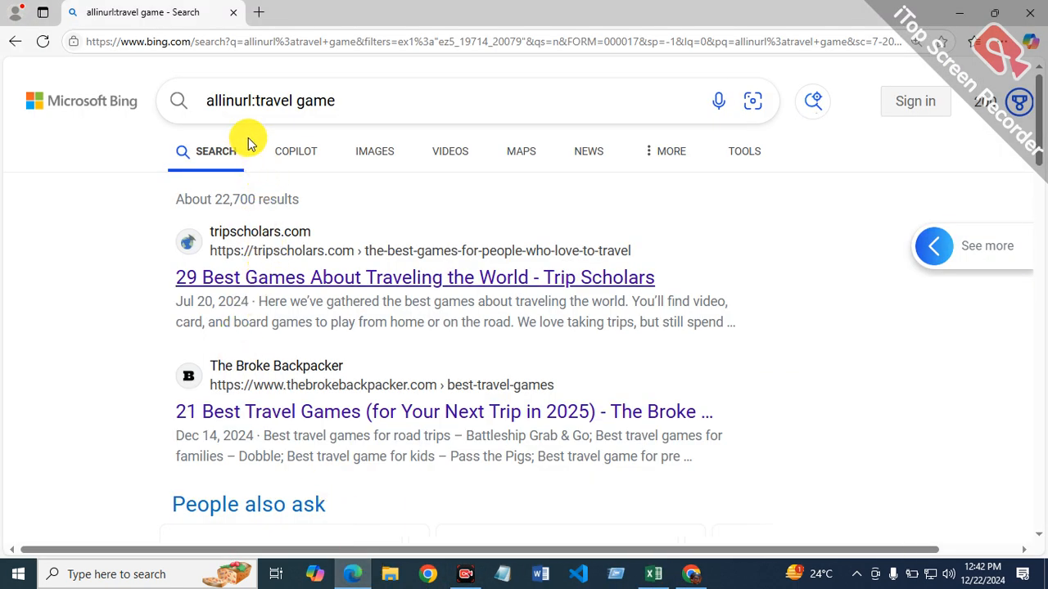
{"action": "left_click", "coordinate": [652, 575]}
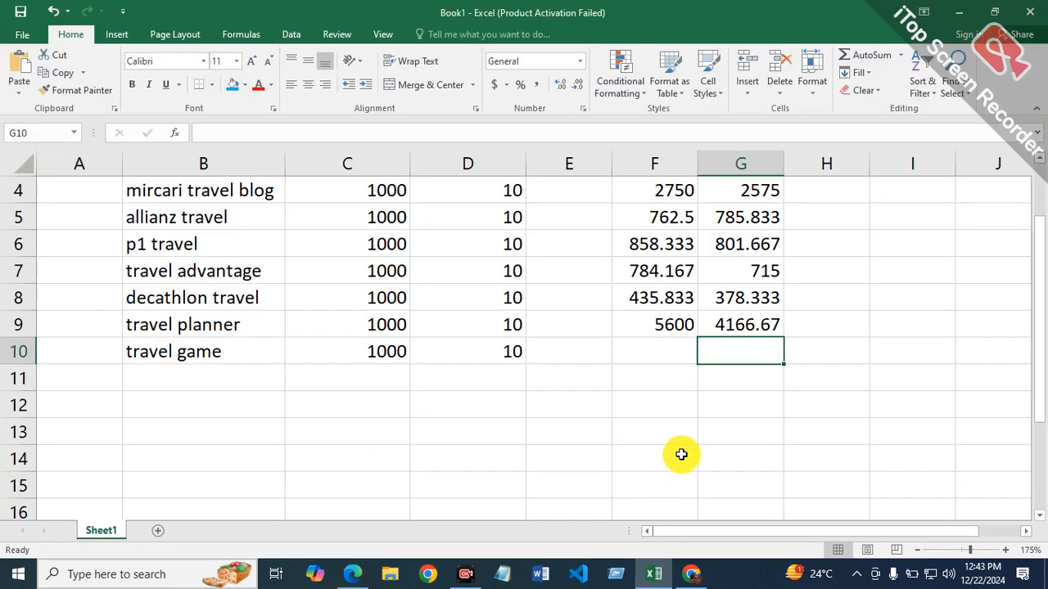
{"action": "type", "text": "=22"}
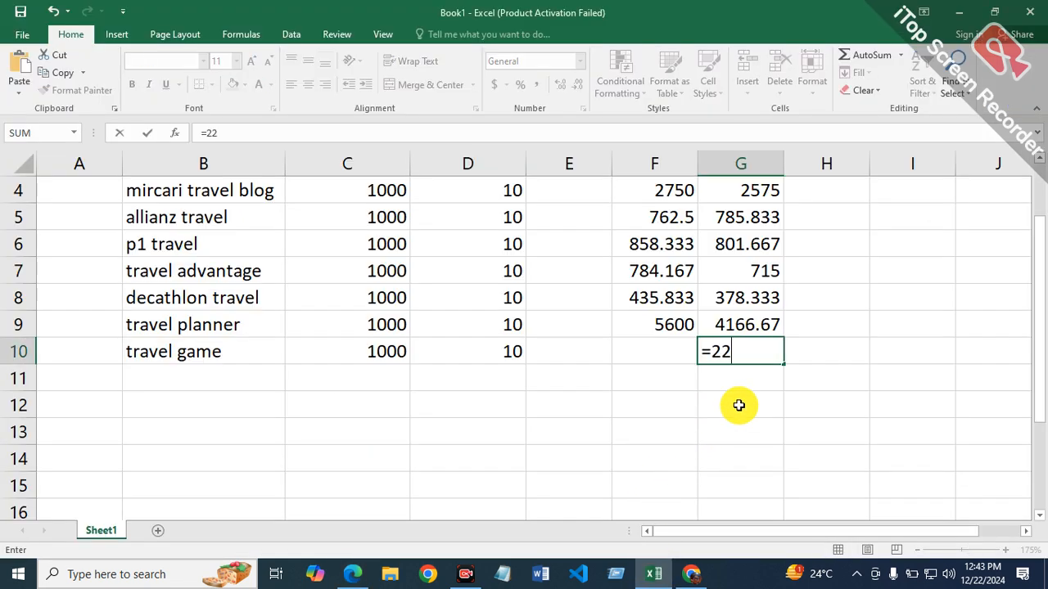
{"action": "type", "text": "700/12"}
{"action": "key", "text": "Return"}
{"action": "left_click", "coordinate": [677, 346]}
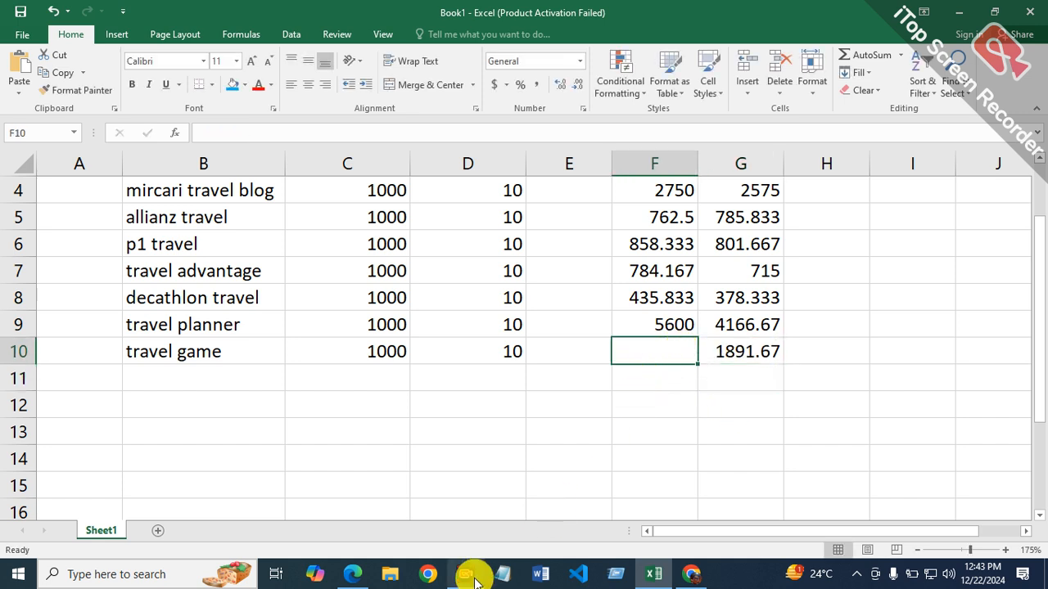
Step: Switch to Edge, search Bing for "allintitle:travel game" and limit the results to the past year
{"action": "left_click", "coordinate": [346, 569]}
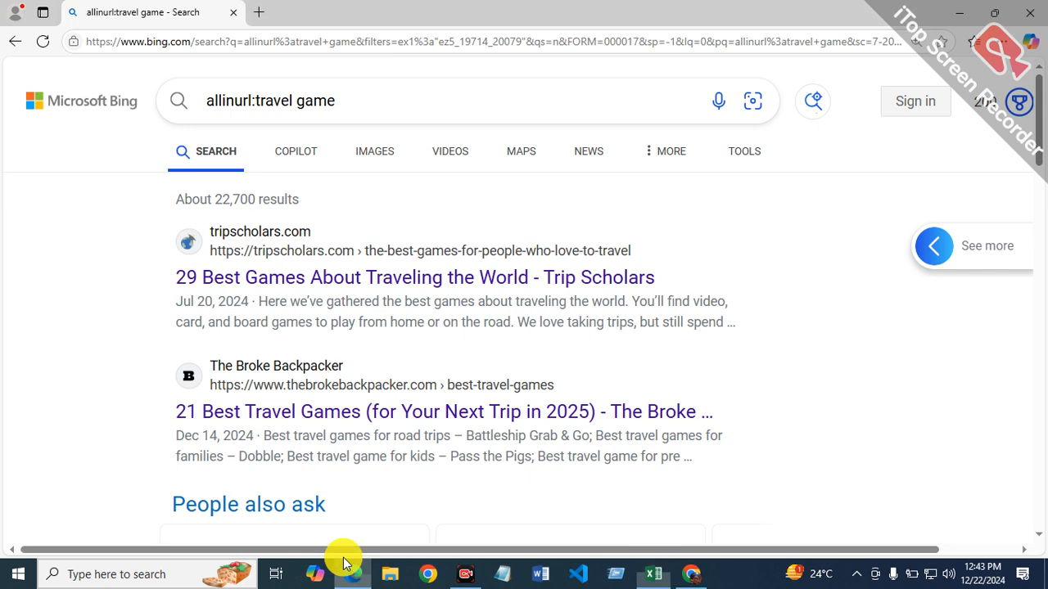
{"action": "left_click", "coordinate": [252, 102]}
{"action": "key", "text": "BackSpace"}
{"action": "key", "text": "BackSpace"}
{"action": "key", "text": "BackSpace"}
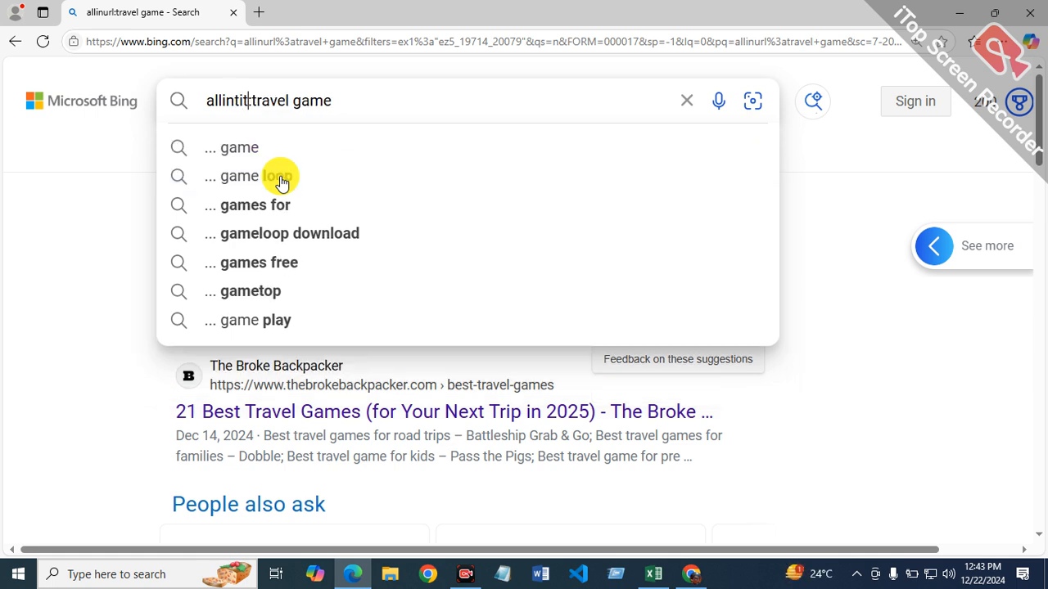
{"action": "key", "text": "Return"}
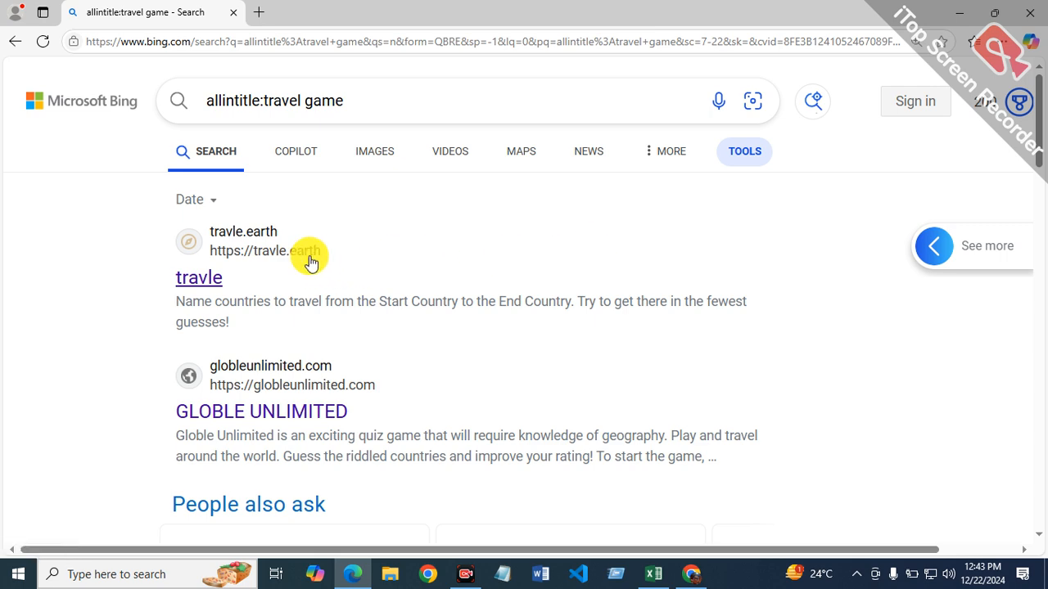
{"action": "left_click", "coordinate": [225, 201]}
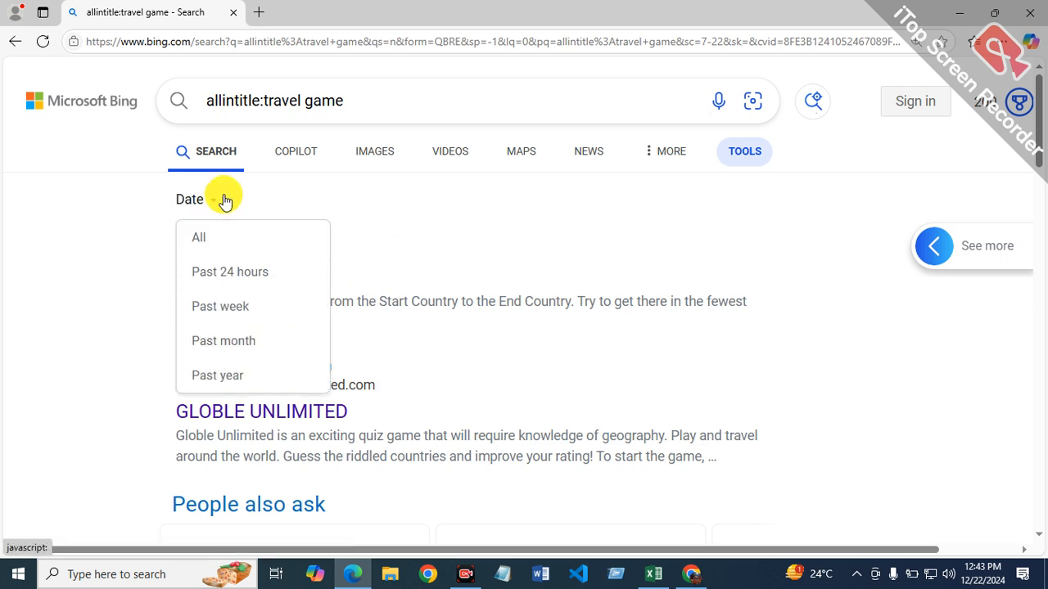
{"action": "left_click", "coordinate": [240, 377]}
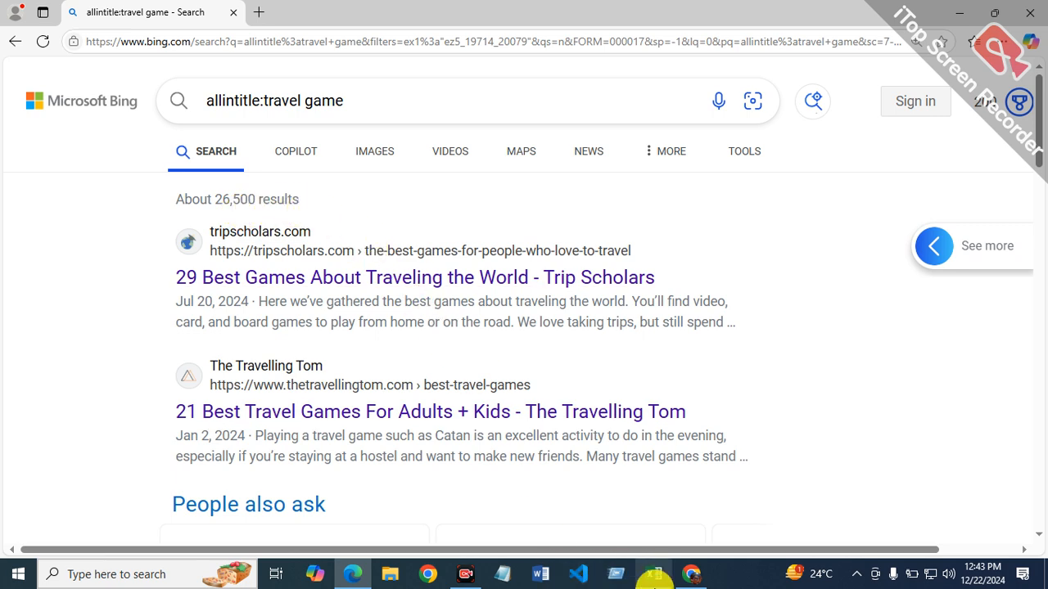
Step: Return to the Excel report and enter =26500 in cell F10 of the allintitle column
{"action": "left_click", "coordinate": [653, 574]}
{"action": "type", "text": "="}
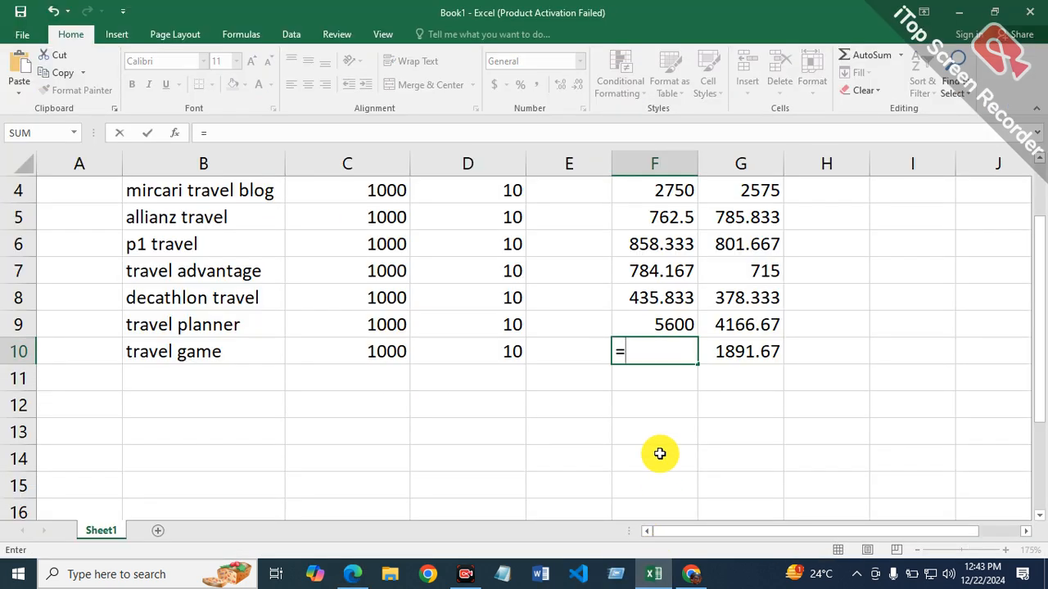
{"action": "type", "text": "26500"}
{"action": "key", "text": "Return"}
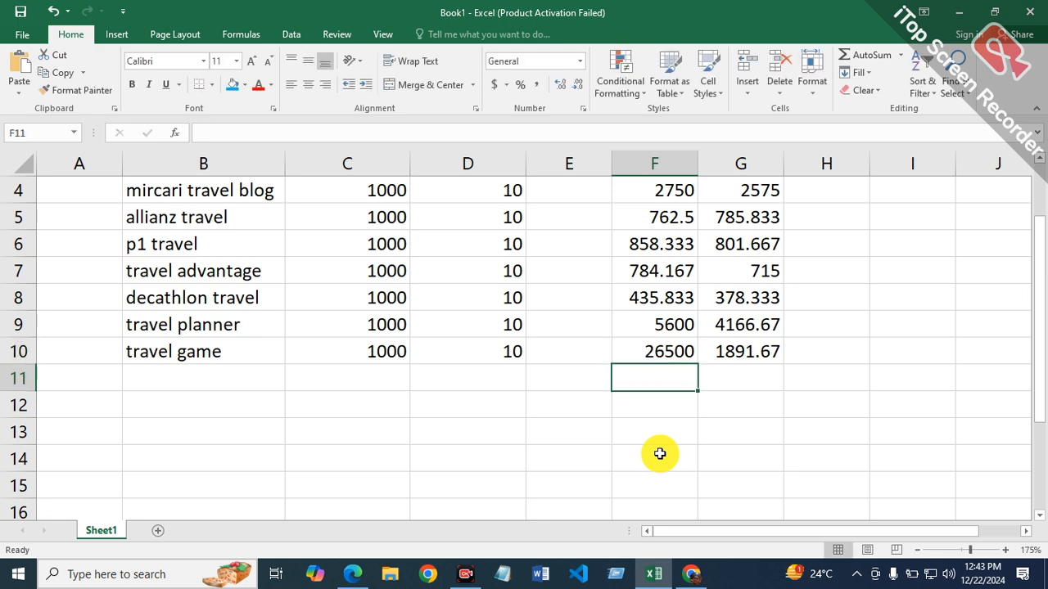
Step: Switch to Chrome and copy the keyword "travel perk" from the Ahrefs keyword list
{"action": "scroll", "coordinate": [565, 462], "scroll_direction": "up", "scroll_amount": 1}
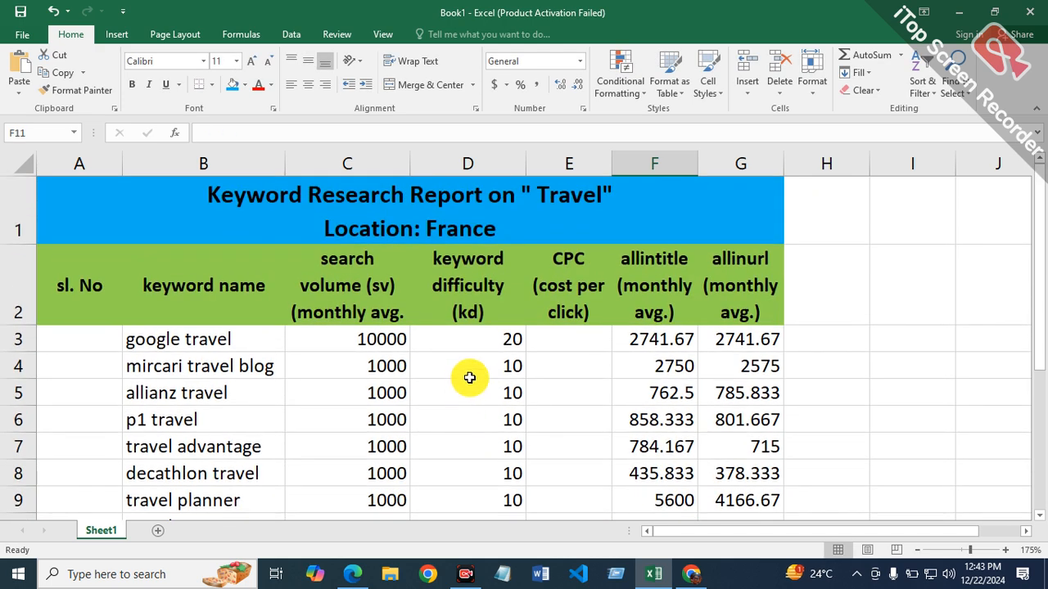
{"action": "scroll", "coordinate": [470, 378], "scroll_direction": "down", "scroll_amount": 4}
{"action": "scroll", "coordinate": [473, 376], "scroll_direction": "up", "scroll_amount": 2}
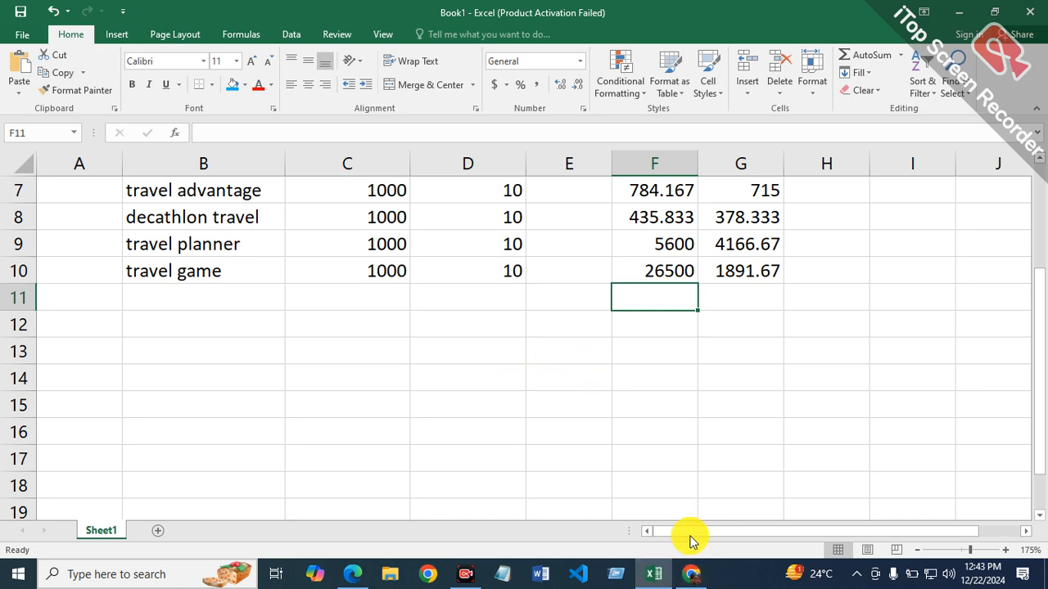
{"action": "left_click", "coordinate": [701, 576]}
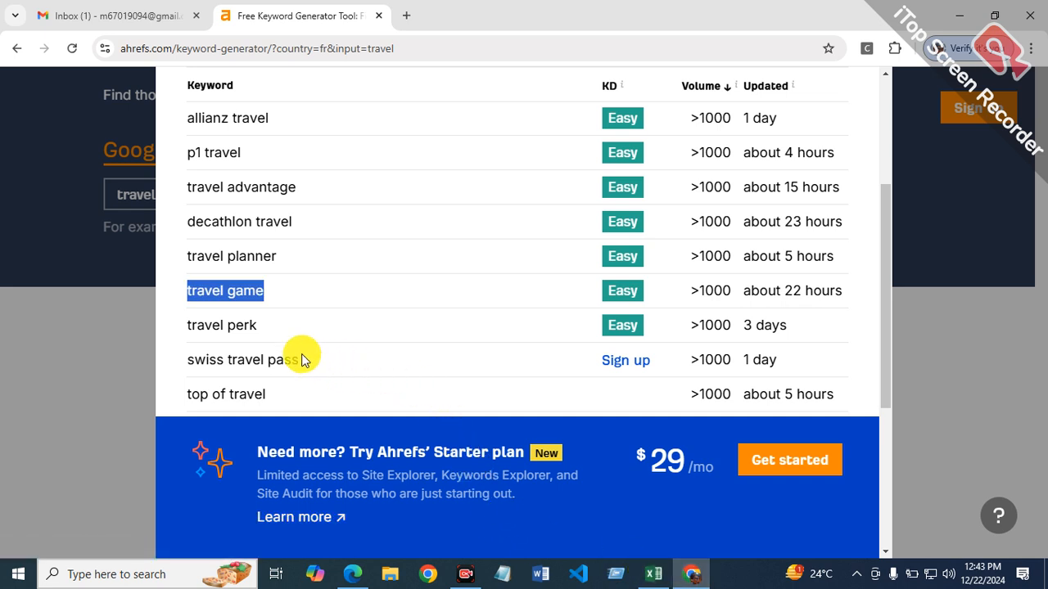
{"action": "left_click_drag", "start_coordinate": [191, 324], "coordinate": [269, 328]}
{"action": "left_click", "coordinate": [213, 342]}
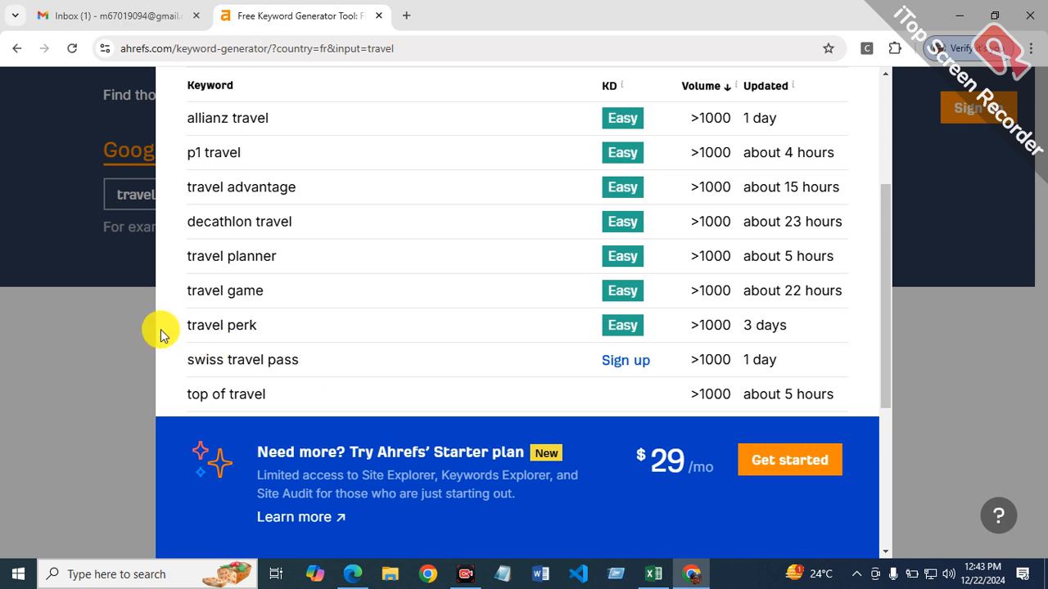
{"action": "left_click_drag", "start_coordinate": [194, 323], "coordinate": [245, 325]}
{"action": "left_click", "coordinate": [244, 327]}
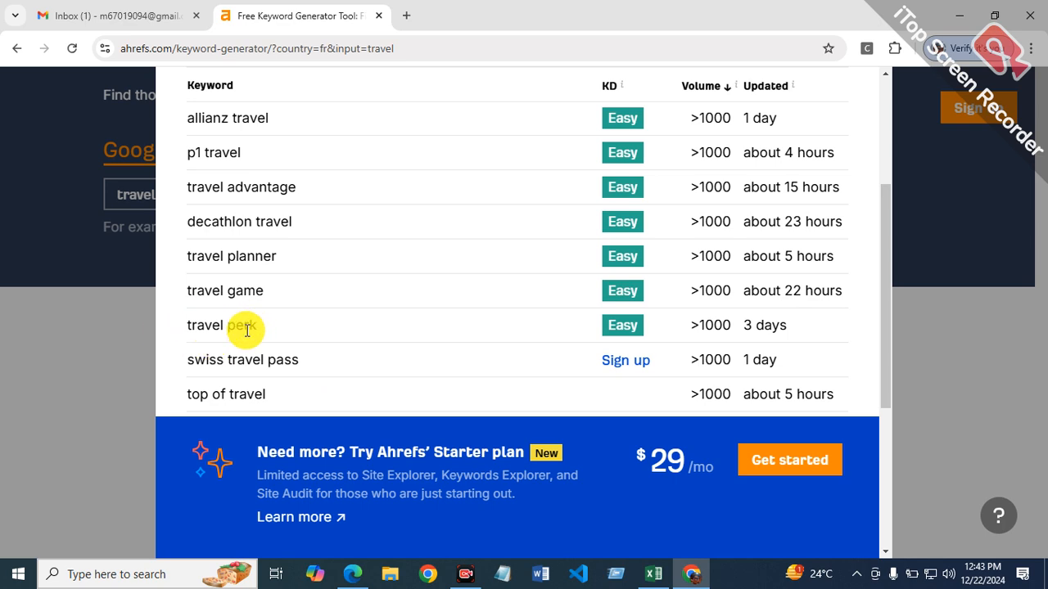
{"action": "left_click_drag", "start_coordinate": [189, 322], "coordinate": [256, 326]}
{"action": "key", "text": "super+c"}
{"action": "right_click", "coordinate": [232, 328]}
{"action": "left_click", "coordinate": [254, 344]}
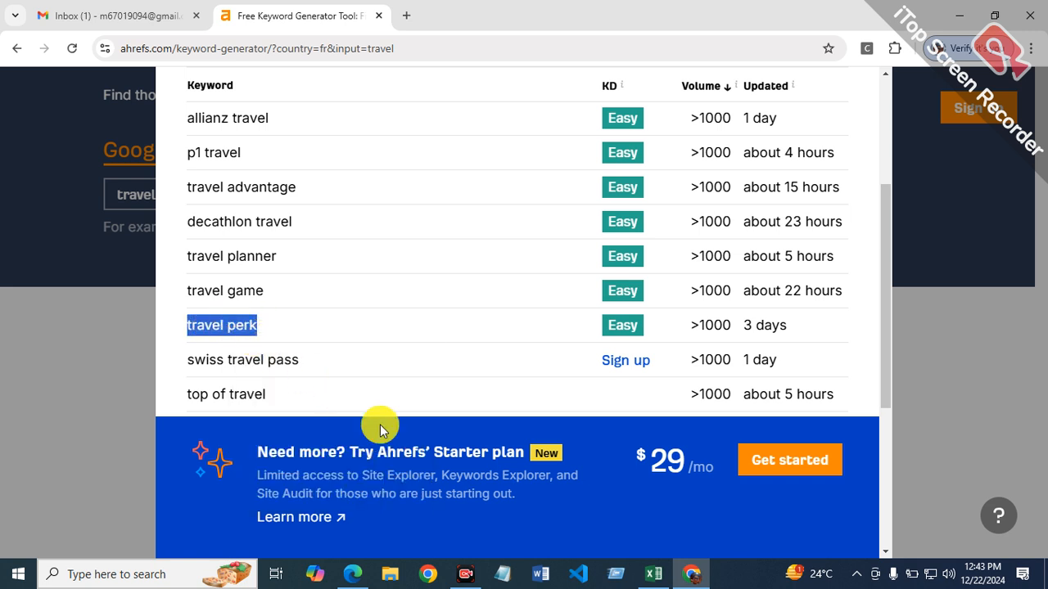
Step: Paste the copied keyword "travel perk" into cell B11 of the Excel report
{"action": "left_click", "coordinate": [658, 570]}
{"action": "right_click", "coordinate": [182, 298]}
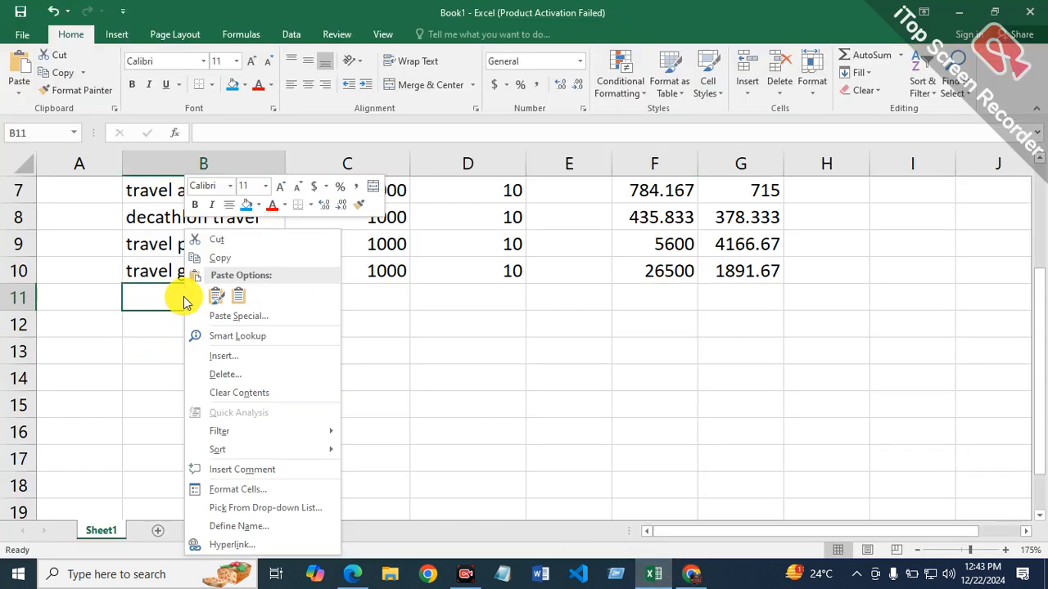
{"action": "left_click", "coordinate": [238, 296]}
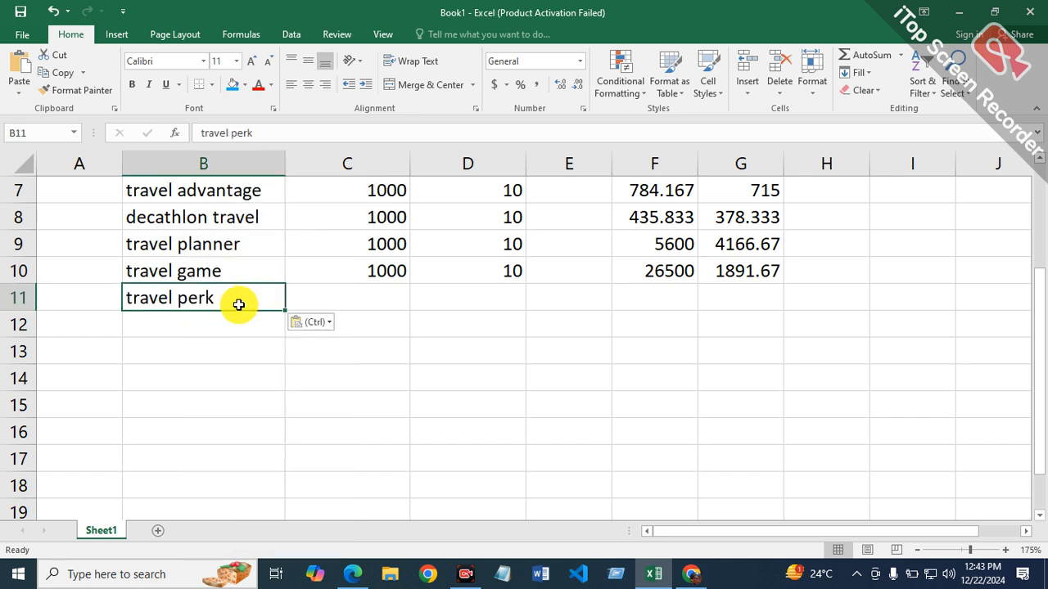
{"action": "left_click", "coordinate": [369, 295]}
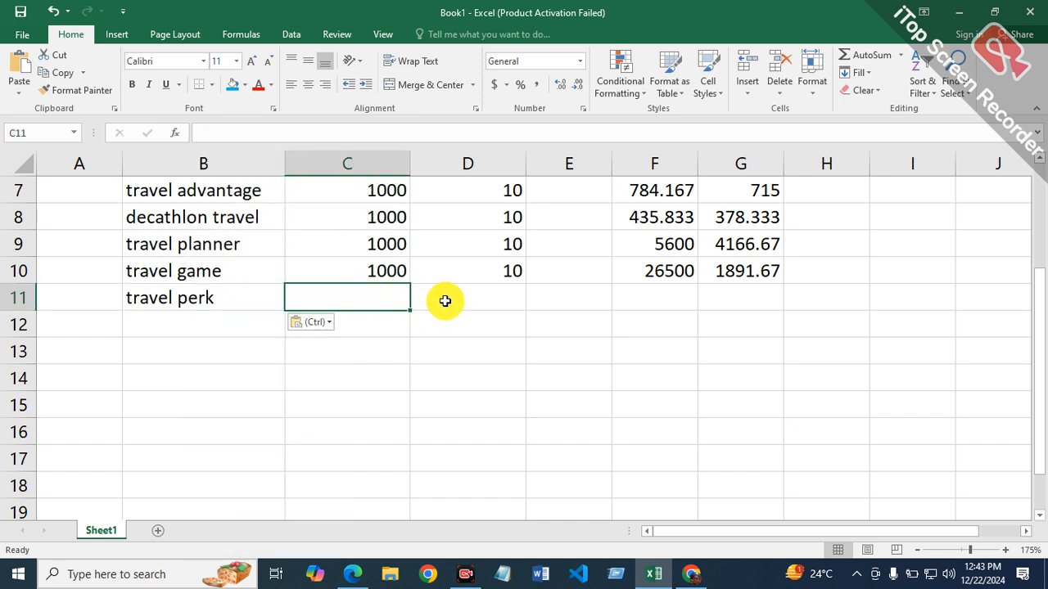
Step: Correct the allintitle formula for travel game in cell F10 to =26500/12
{"action": "left_click", "coordinate": [669, 271]}
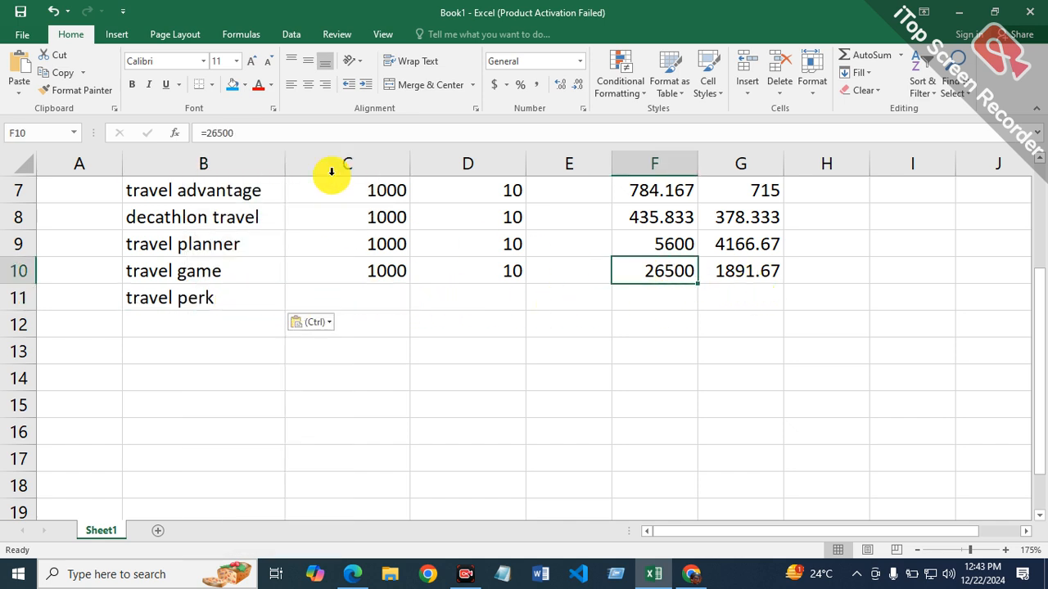
{"action": "left_click", "coordinate": [320, 140]}
{"action": "type", "text": "/"}
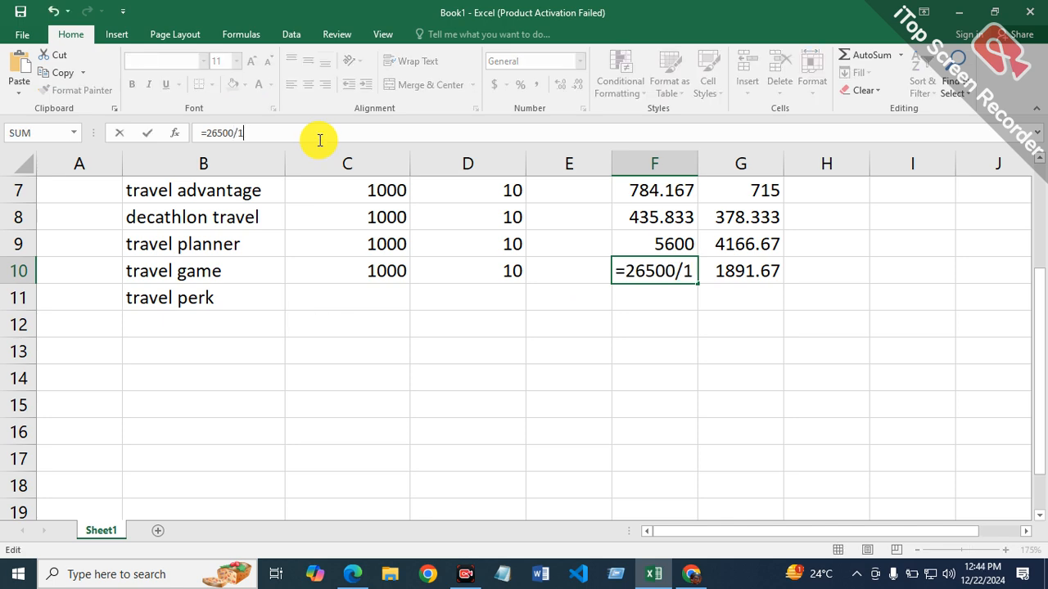
{"action": "type", "text": "12"}
{"action": "key", "text": "Return"}
Step: Enter a search volume of 1000 and a keyword difficulty of 10 for travel perk in row 11
{"action": "left_click", "coordinate": [334, 296]}
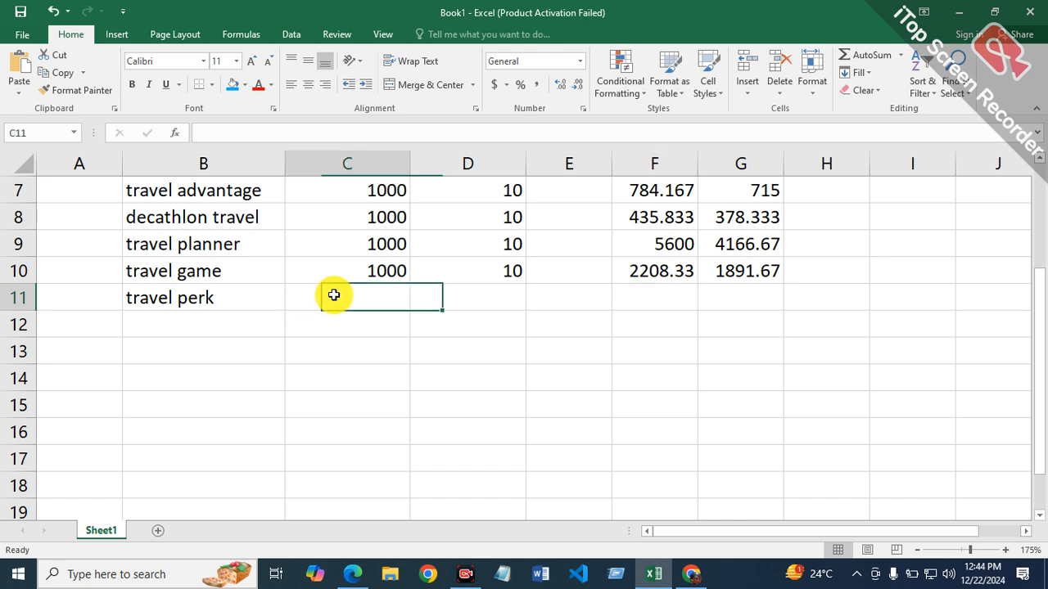
{"action": "type", "text": "1000"}
{"action": "key", "text": "Tab"}
{"action": "type", "text": "10"}
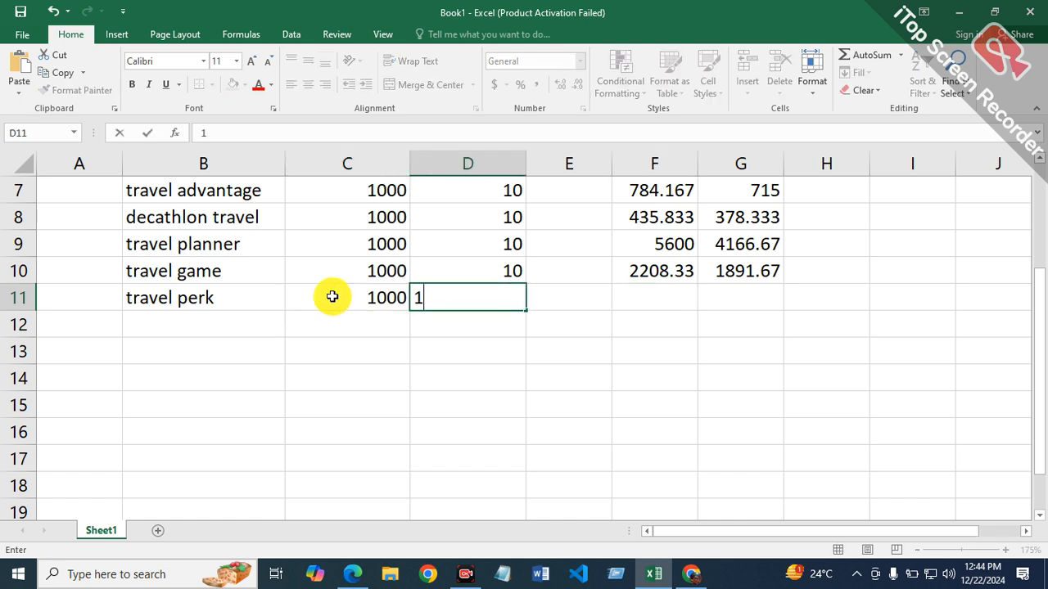
{"action": "key", "text": "Tab"}
{"action": "key", "text": "Tab"}
{"action": "key", "text": "Tab"}
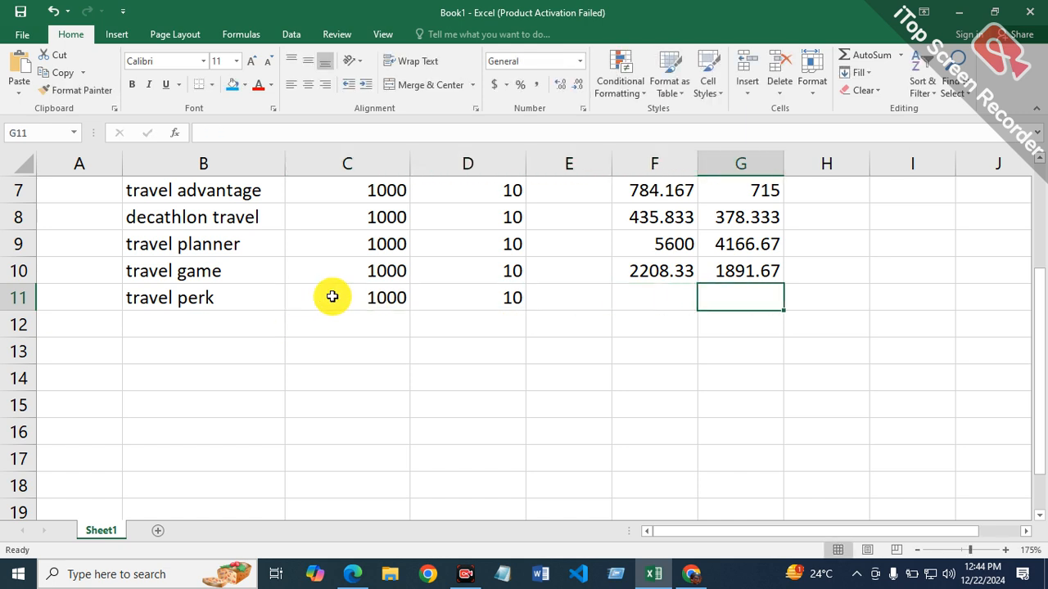
Step: Copy the keyword text "travel perk" from cell B11
{"action": "double_click", "coordinate": [270, 297]}
{"action": "left_click_drag", "start_coordinate": [269, 298], "coordinate": [109, 303]}
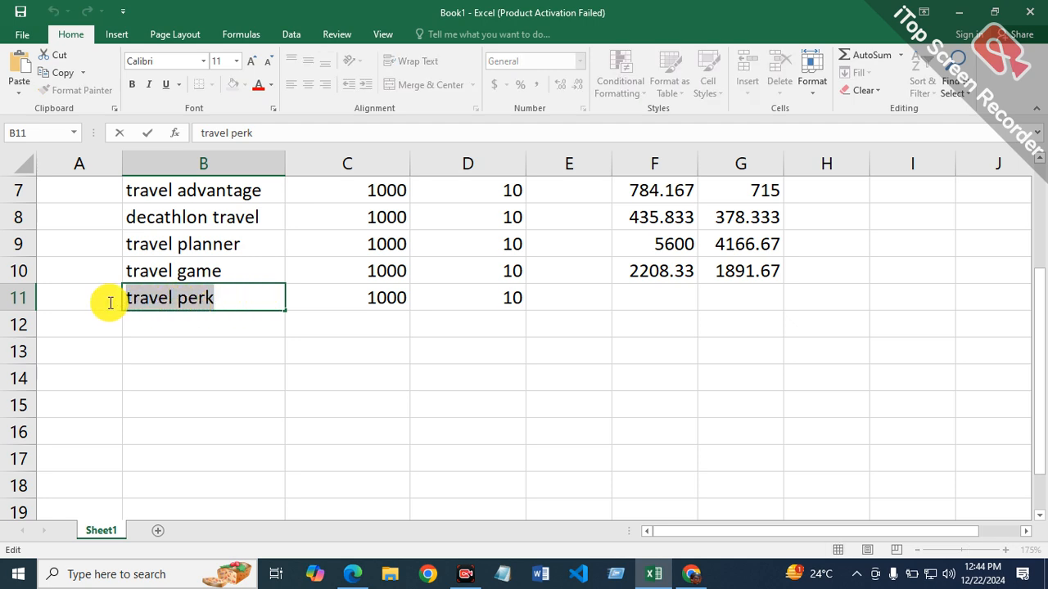
{"action": "right_click", "coordinate": [152, 303]}
{"action": "left_click", "coordinate": [183, 329]}
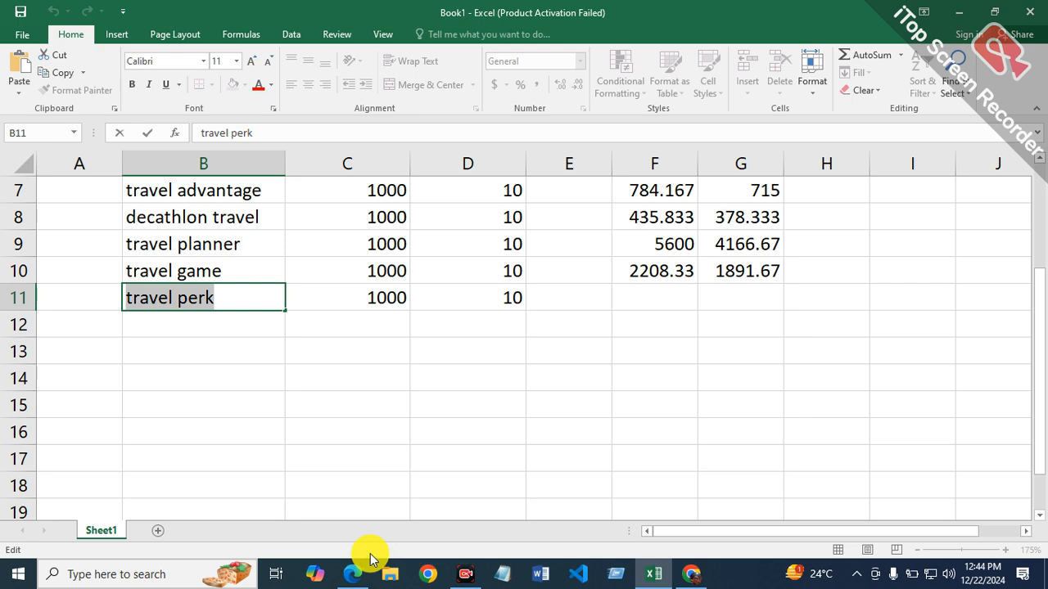
Step: Switch to Edge and replace the keyword in the Bing query to search for allintitle:travel perk
{"action": "left_click", "coordinate": [352, 574]}
{"action": "left_click", "coordinate": [407, 107]}
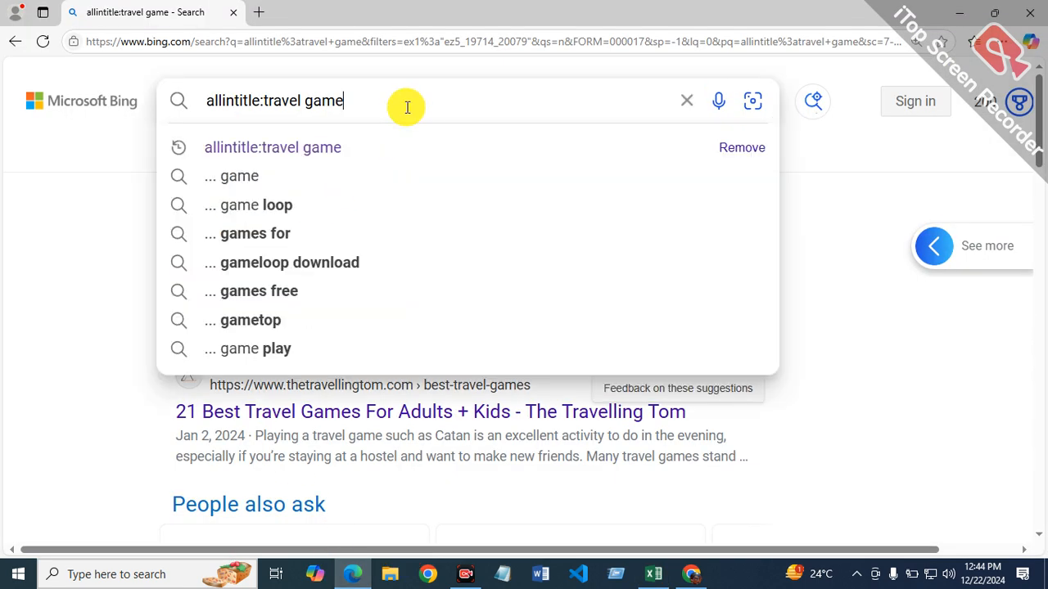
{"action": "key", "text": "BackSpace"}
{"action": "key", "text": "BackSpace"}
{"action": "key", "text": "BackSpace"}
{"action": "key", "text": "BackSpace"}
{"action": "key", "text": "BackSpace"}
{"action": "key", "text": "BackSpace"}
{"action": "key", "text": "BackSpace"}
{"action": "key", "text": "BackSpace"}
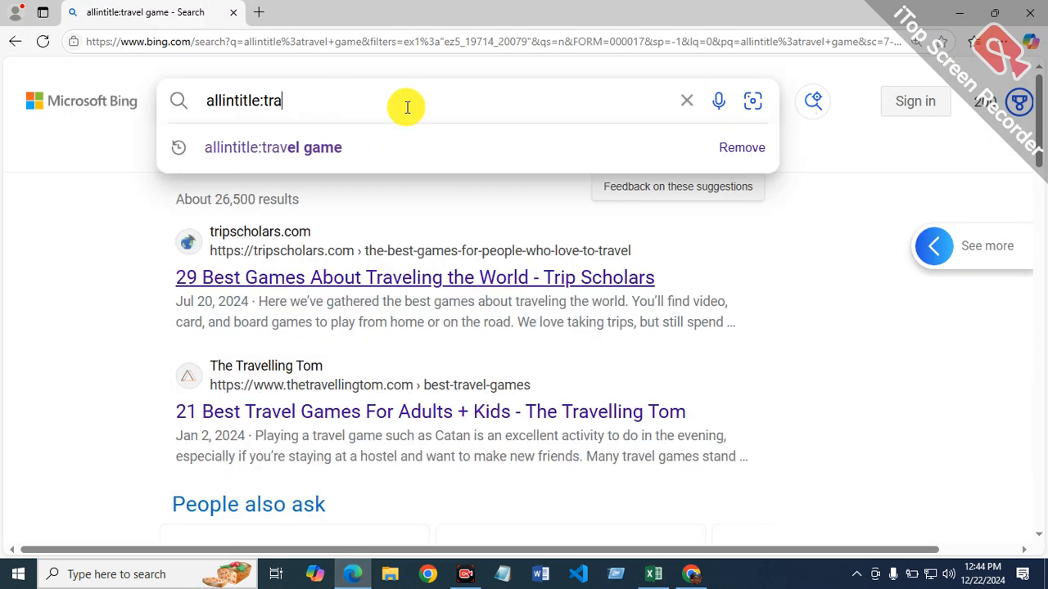
{"action": "key", "text": "BackSpace"}
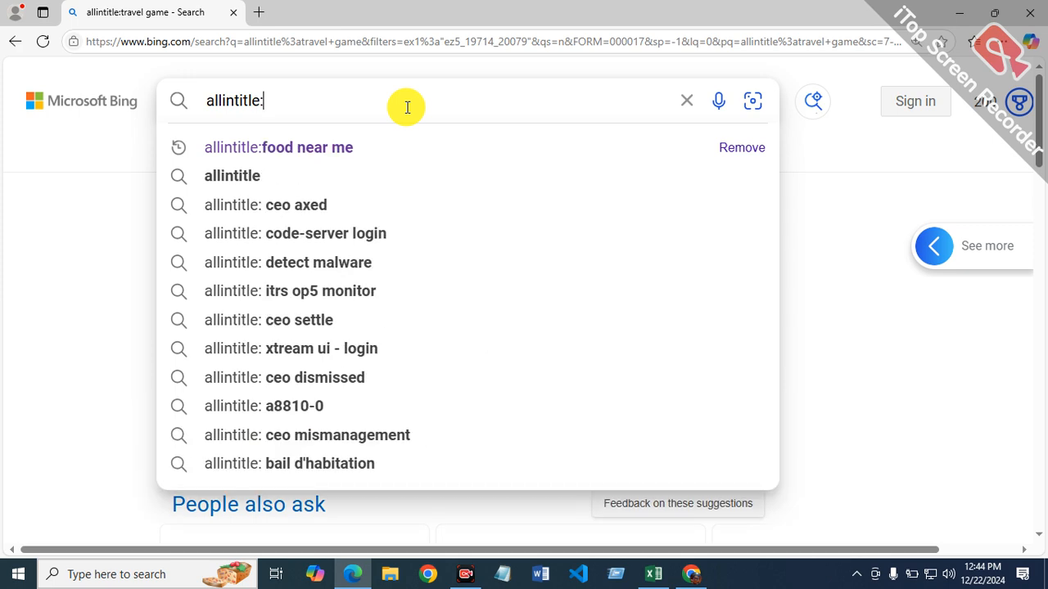
{"action": "type", "text": "travel perk"}
{"action": "key", "text": "Return"}
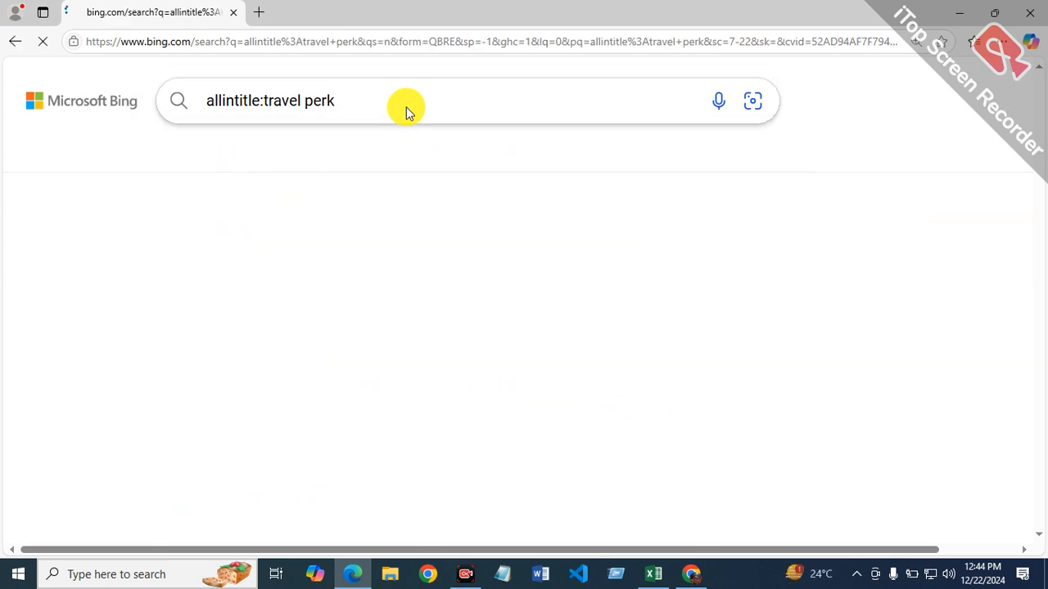
Step: Filter the allintitle:travel perk search results by date to the past year
{"action": "left_click", "coordinate": [745, 153]}
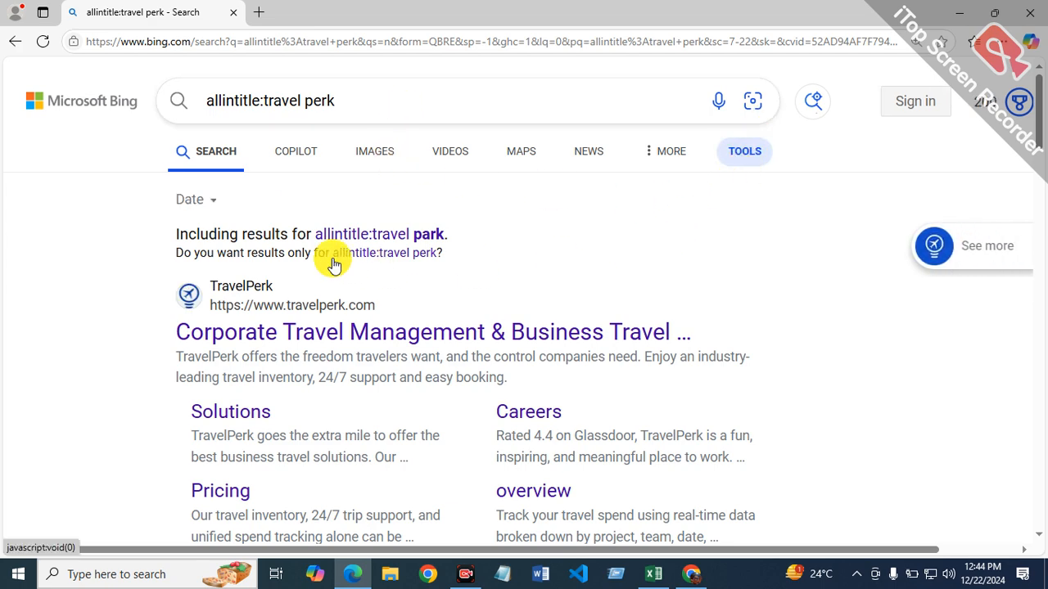
{"action": "left_click", "coordinate": [223, 201]}
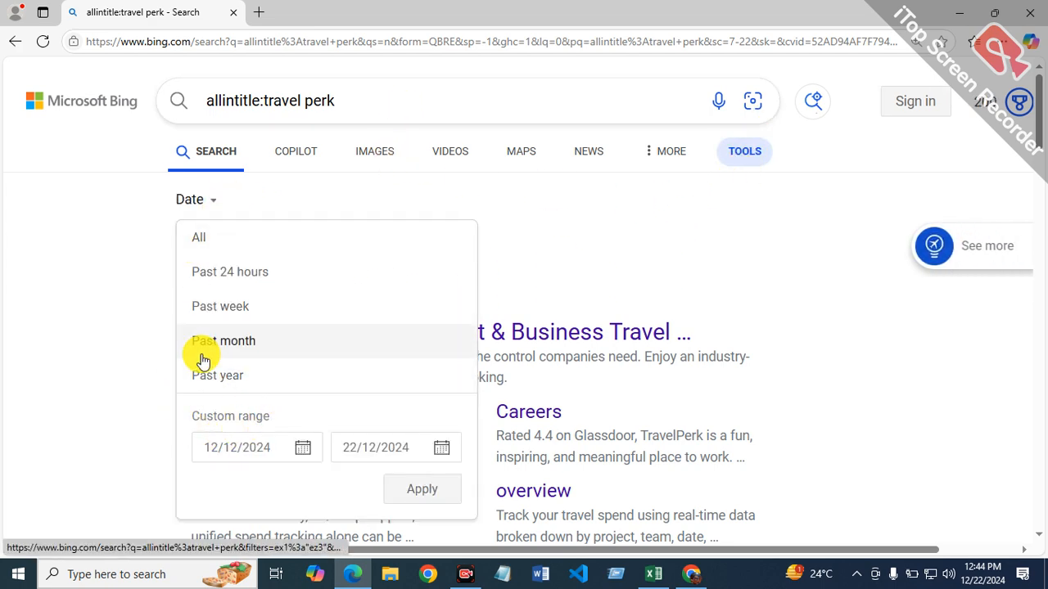
{"action": "left_click", "coordinate": [229, 377]}
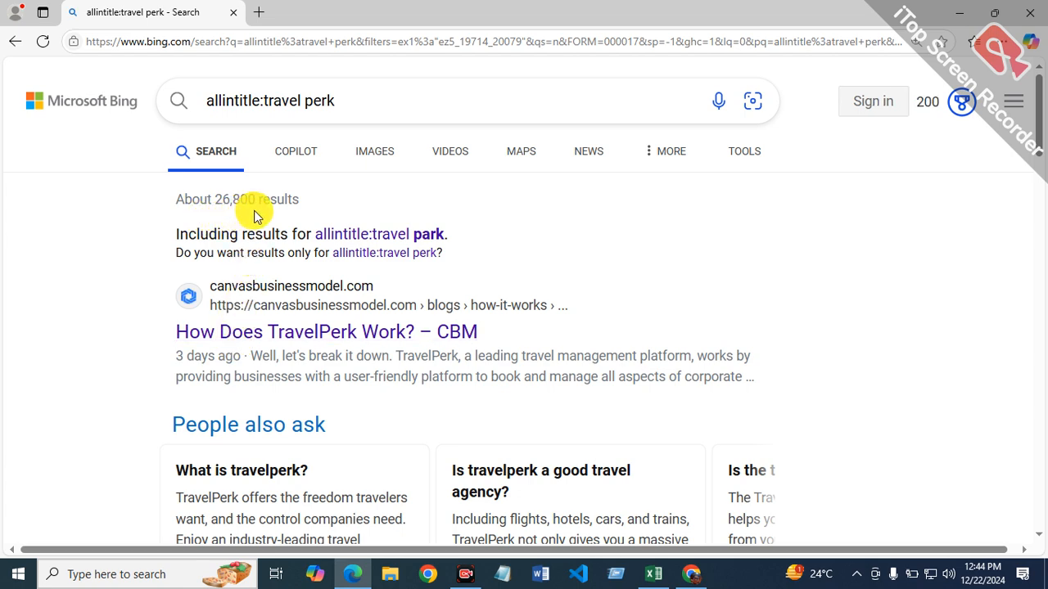
Step: Switch to Excel and enter the allintitle monthly average for travel perk in cell F11 as =26800/12
{"action": "left_click", "coordinate": [664, 573]}
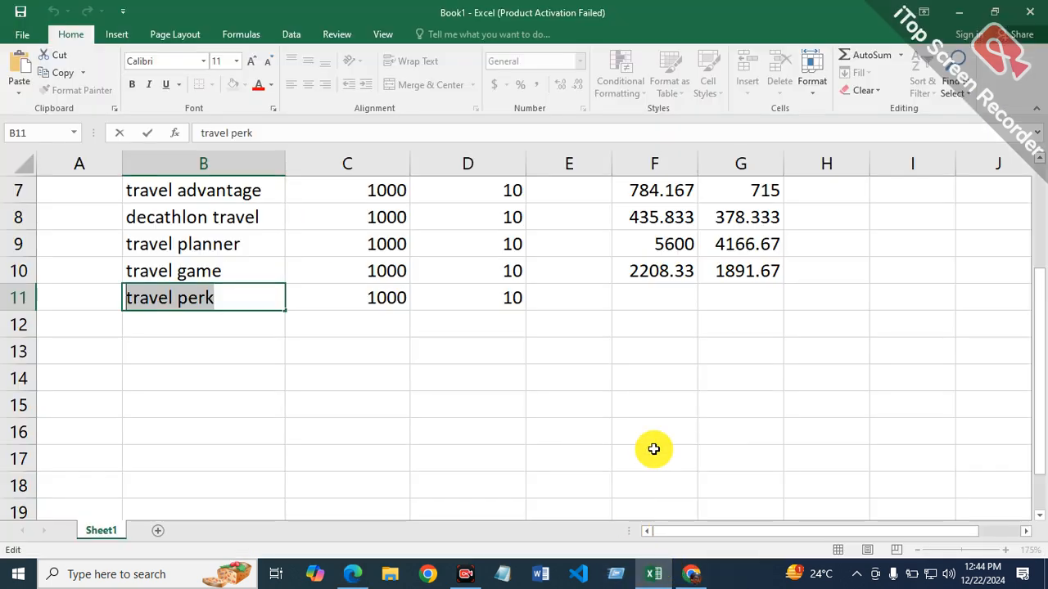
{"action": "left_click", "coordinate": [683, 305]}
{"action": "type", "text": "=26800/12"}
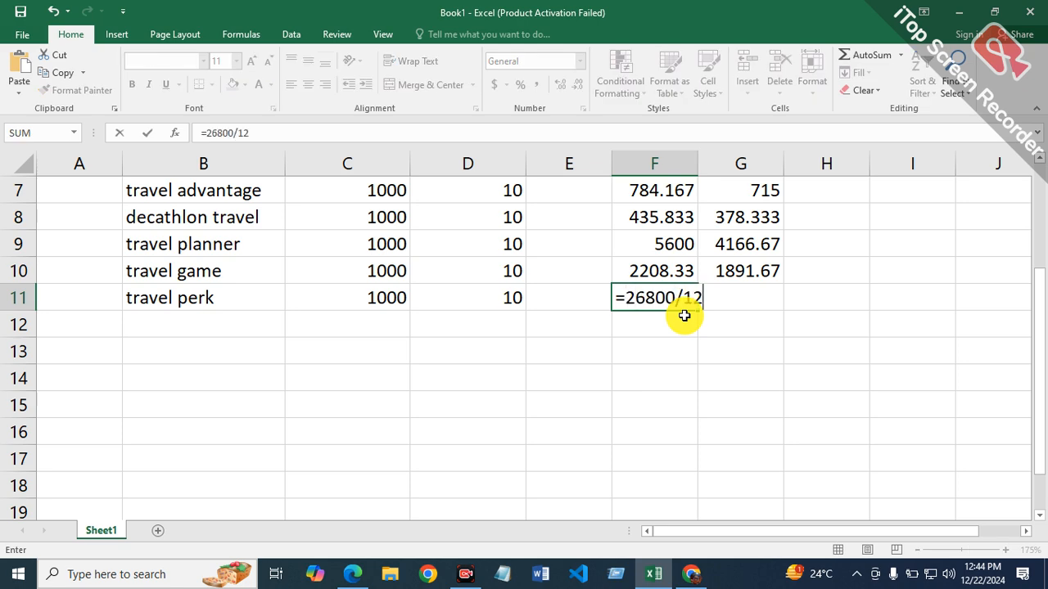
{"action": "key", "text": "Return"}
{"action": "left_click", "coordinate": [739, 297]}
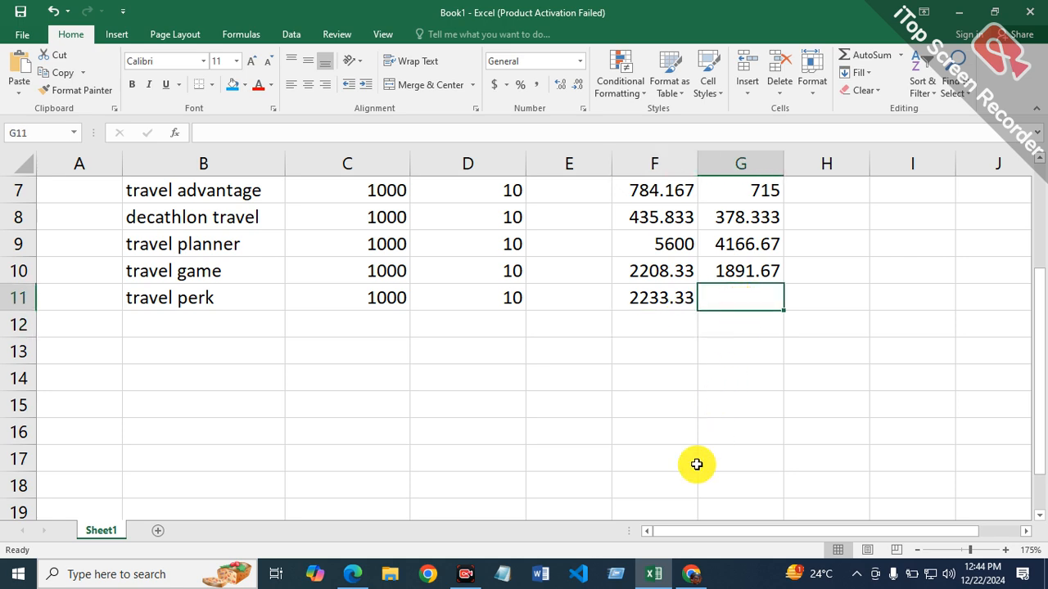
Step: Switch to Edge and replace the Bing query with a search for allinurl:travel perk
{"action": "left_click", "coordinate": [352, 574]}
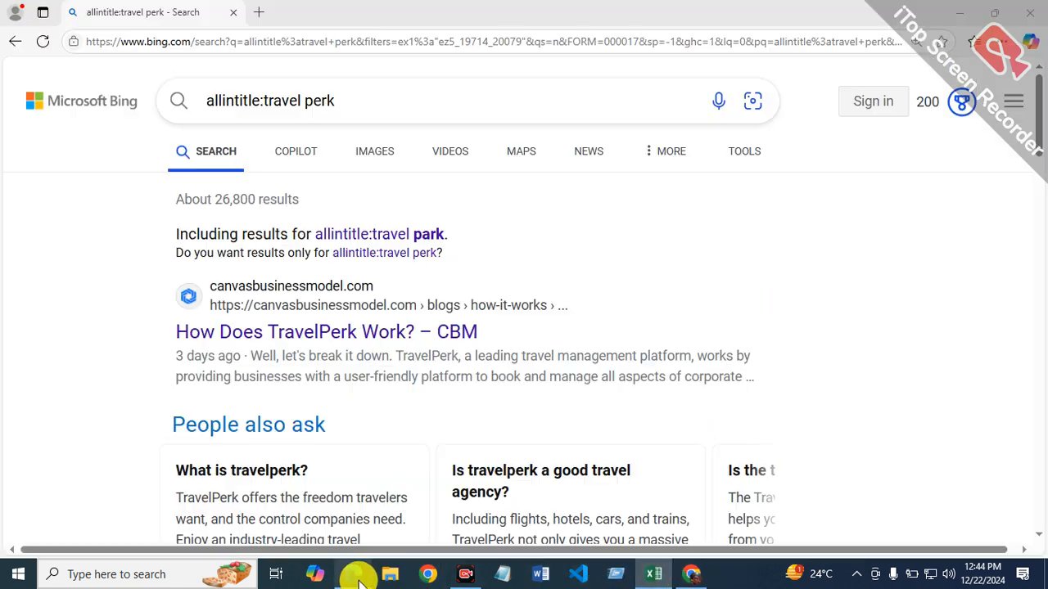
{"action": "left_click", "coordinate": [257, 101]}
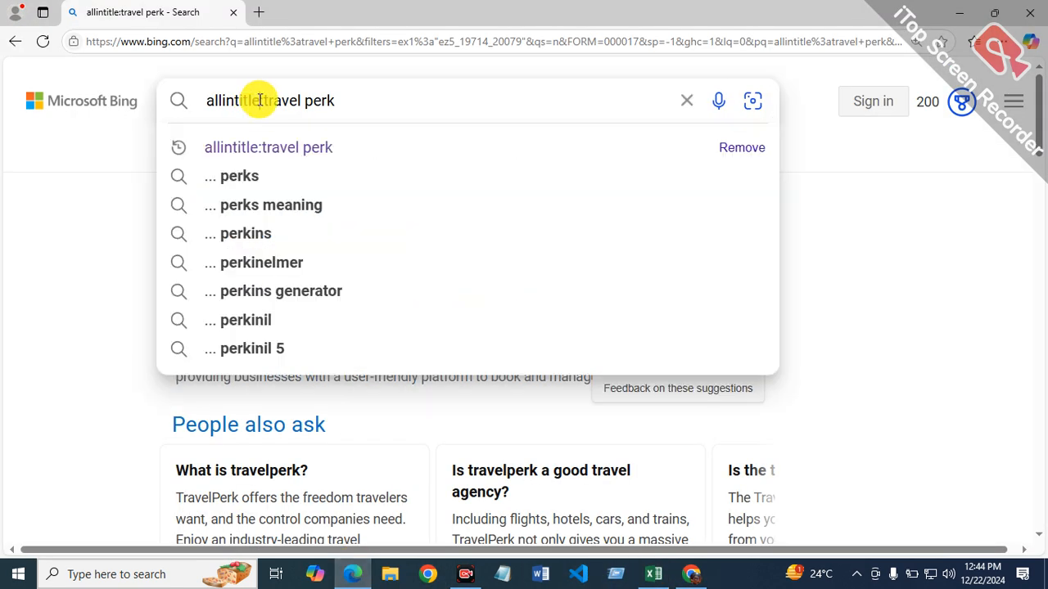
{"action": "key", "text": "BackSpace"}
{"action": "key", "text": "BackSpace"}
{"action": "key", "text": "BackSpace"}
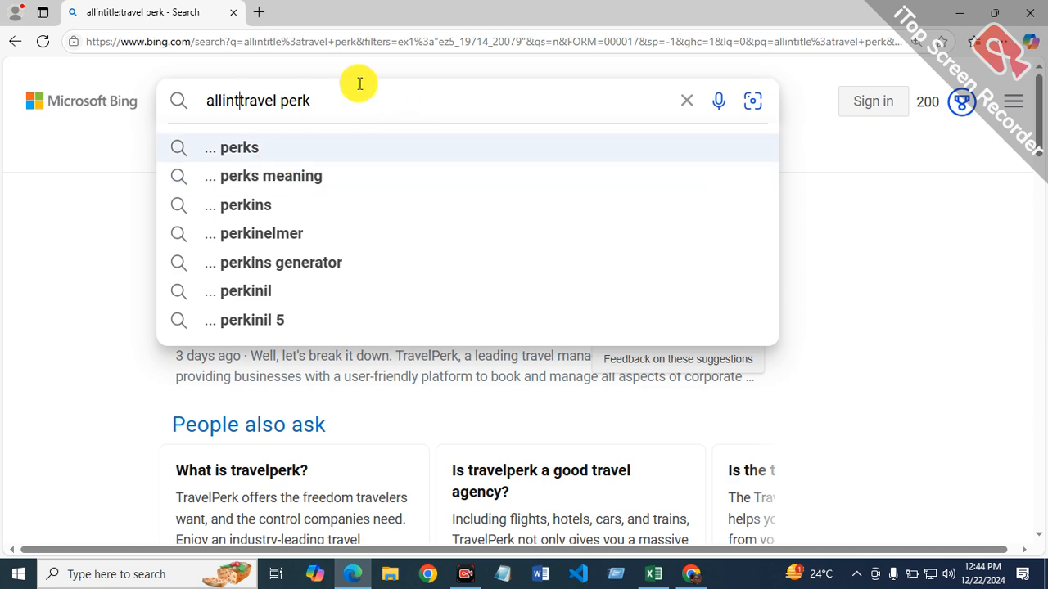
{"action": "key", "text": "BackSpace"}
{"action": "key", "text": "BackSpace"}
{"action": "key", "text": "BackSpace"}
{"action": "key", "text": "BackSpace"}
{"action": "key", "text": "BackSpace"}
{"action": "key", "text": "BackSpace"}
{"action": "key", "text": "BackSpace"}
{"action": "key", "text": "BackSpace"}
{"action": "key", "text": "BackSpace"}
{"action": "key", "text": "BackSpace"}
{"action": "key", "text": "BackSpace"}
{"action": "key", "text": "BackSpace"}
{"action": "key", "text": "BackSpace"}
{"action": "key", "text": "BackSpace"}
{"action": "key", "text": "BackSpace"}
{"action": "key", "text": "BackSpace"}
{"action": "key", "text": "BackSpace"}
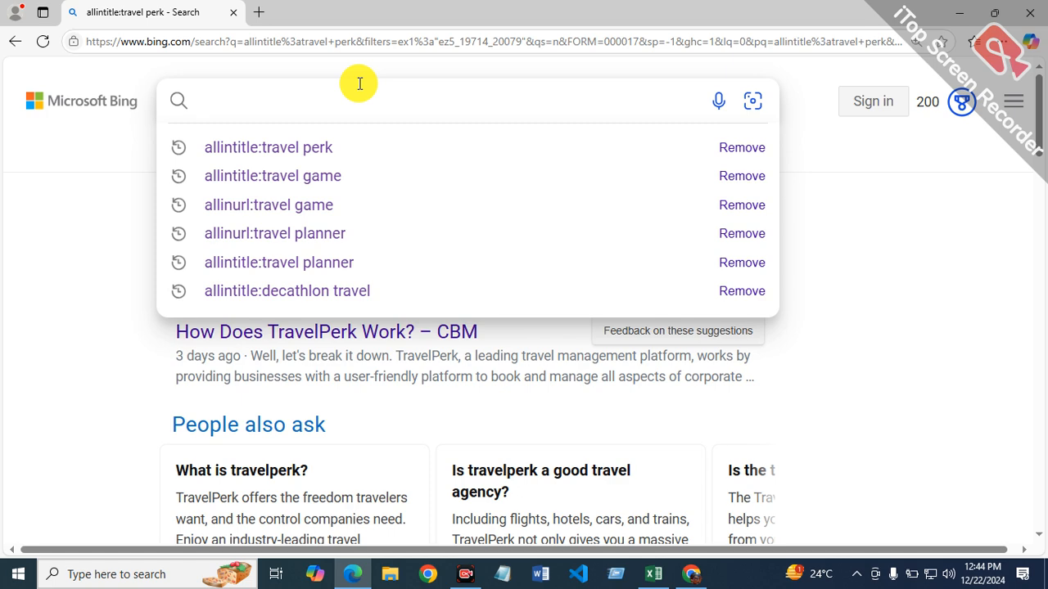
{"action": "type", "text": "allinu"}
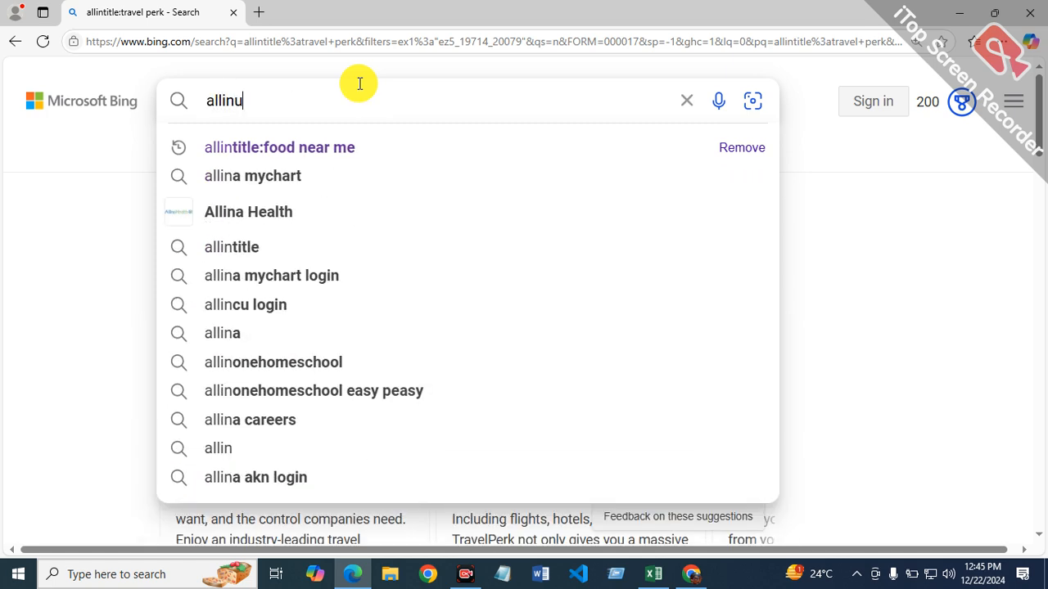
{"action": "type", "text": "rl:"}
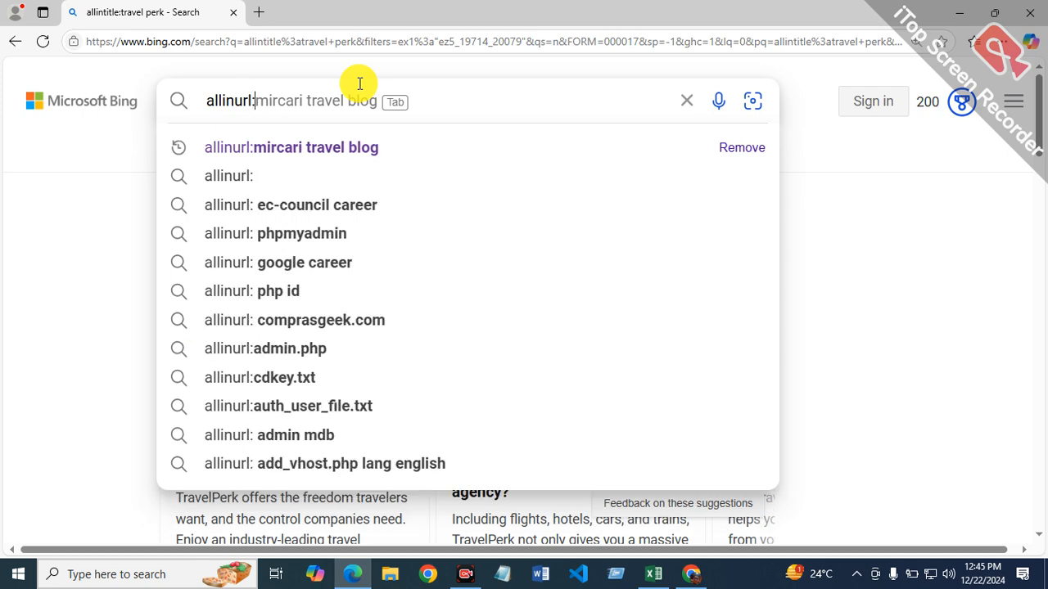
{"action": "type", "text": "travel perk"}
{"action": "key", "text": "Return"}
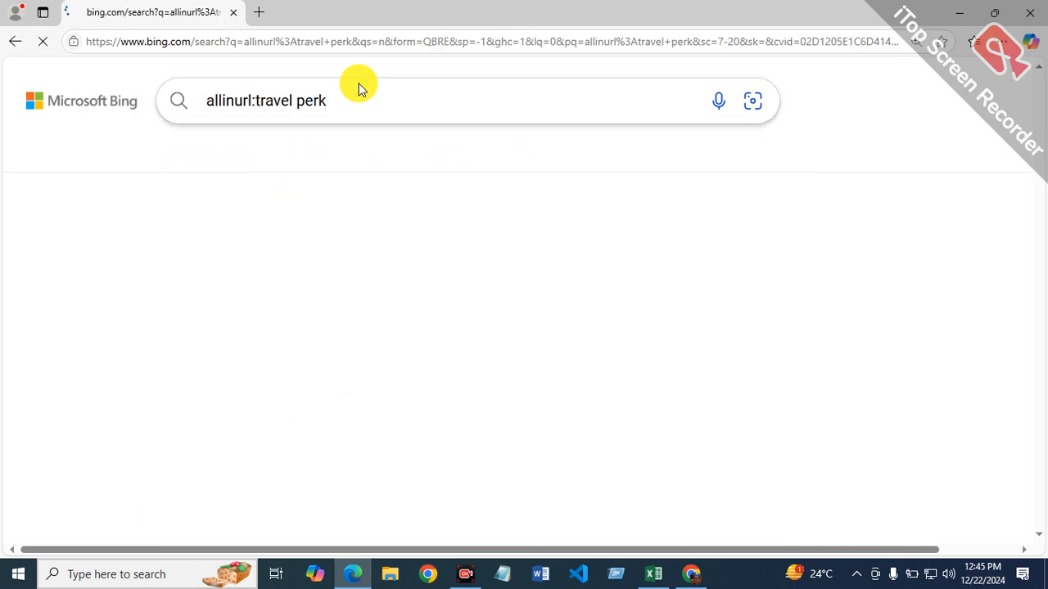
Step: Filter the allinurl:travel perk results to the past year and switch back to Excel
{"action": "left_click", "coordinate": [746, 154]}
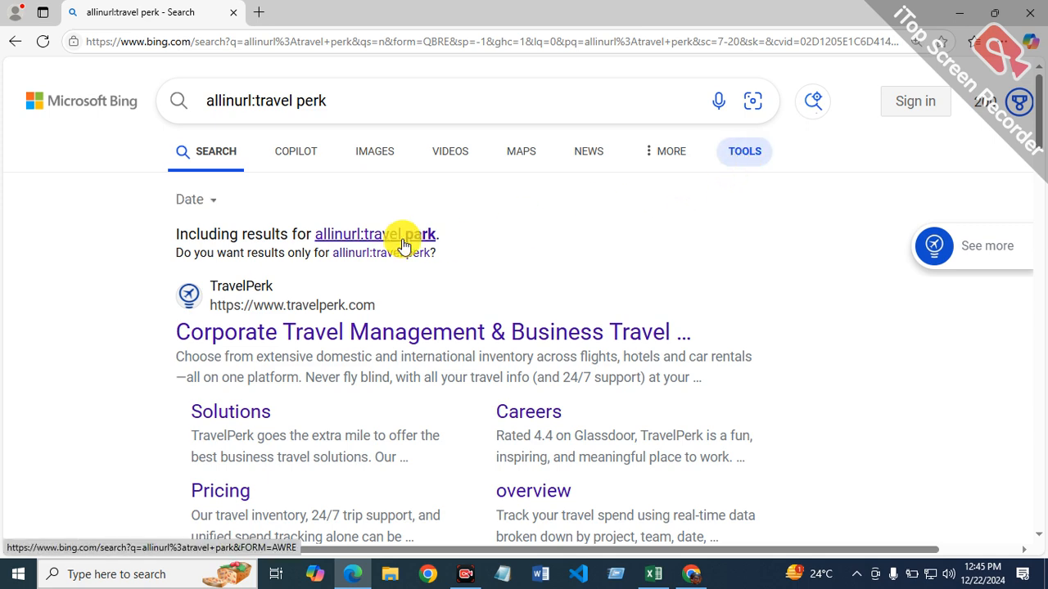
{"action": "left_click", "coordinate": [212, 203]}
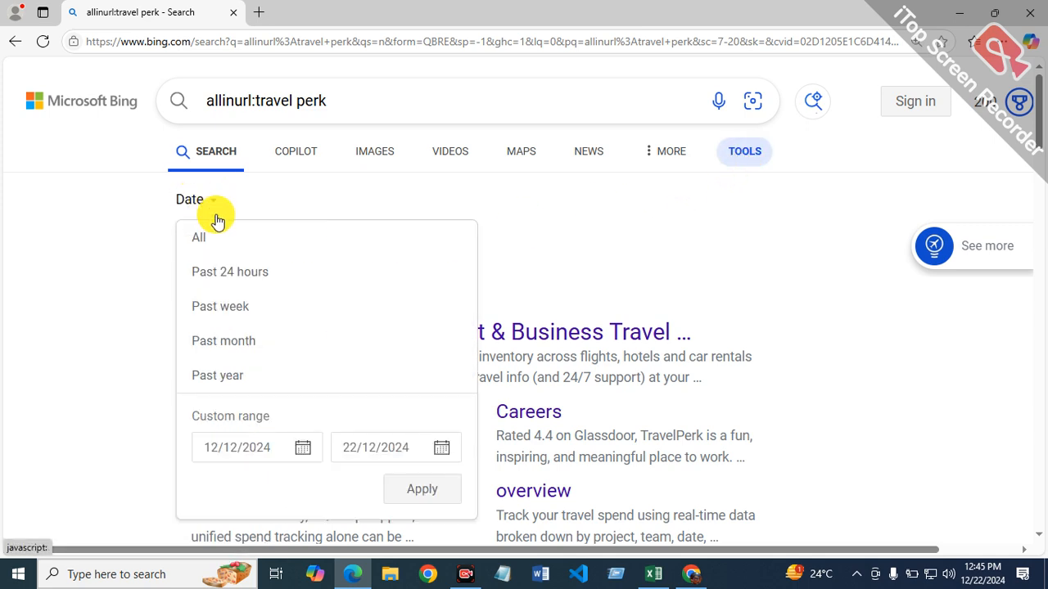
{"action": "left_click", "coordinate": [231, 376]}
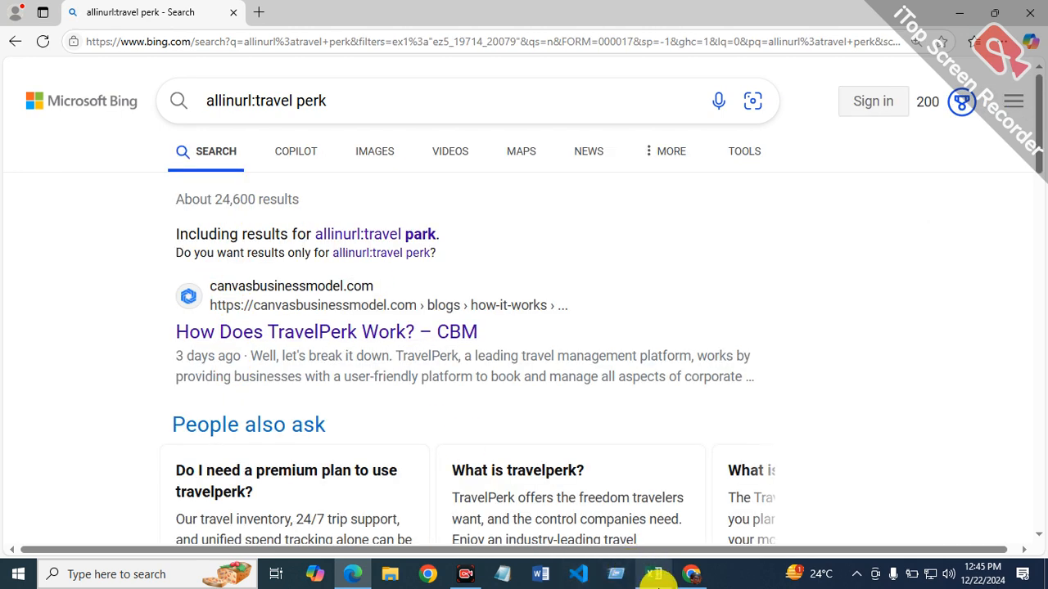
{"action": "left_click", "coordinate": [653, 573]}
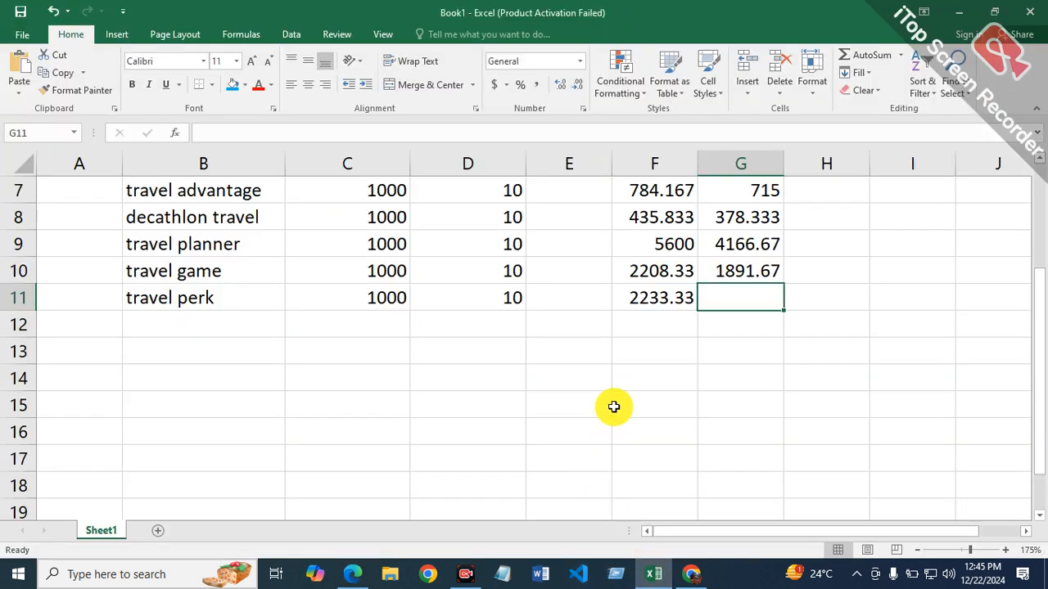
{"action": "type", "text": "="}
{"action": "left_click", "coordinate": [658, 337]}
{"action": "key", "text": "Right"}
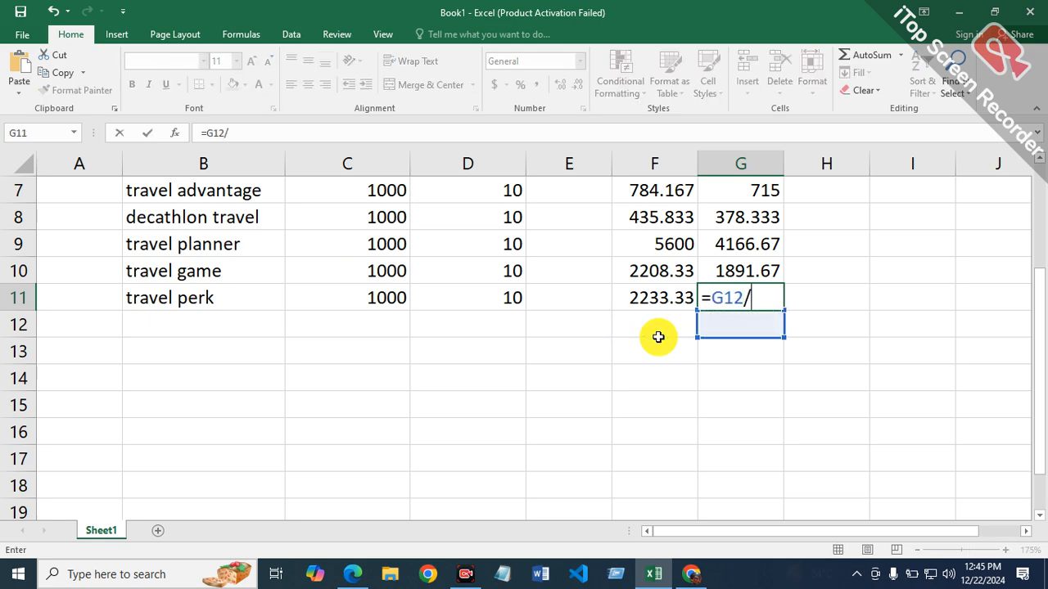
{"action": "type", "text": "/"}
{"action": "key", "text": "BackSpace"}
{"action": "key", "text": "BackSpace"}
{"action": "key", "text": "BackSpace"}
{"action": "key", "text": "BackSpace"}
{"action": "key", "text": "BackSpace"}
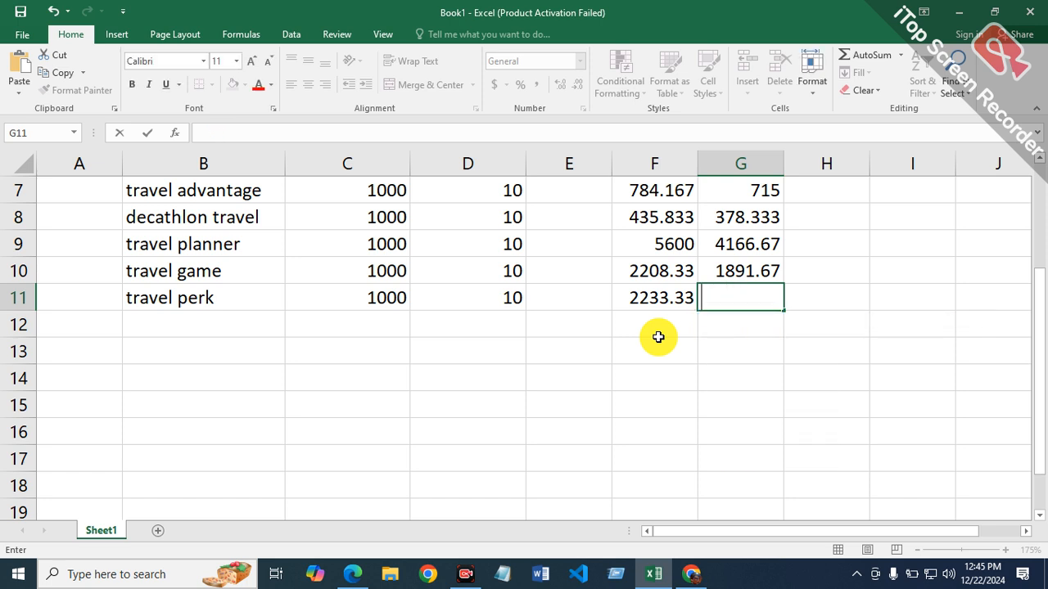
{"action": "key", "text": "Home"}
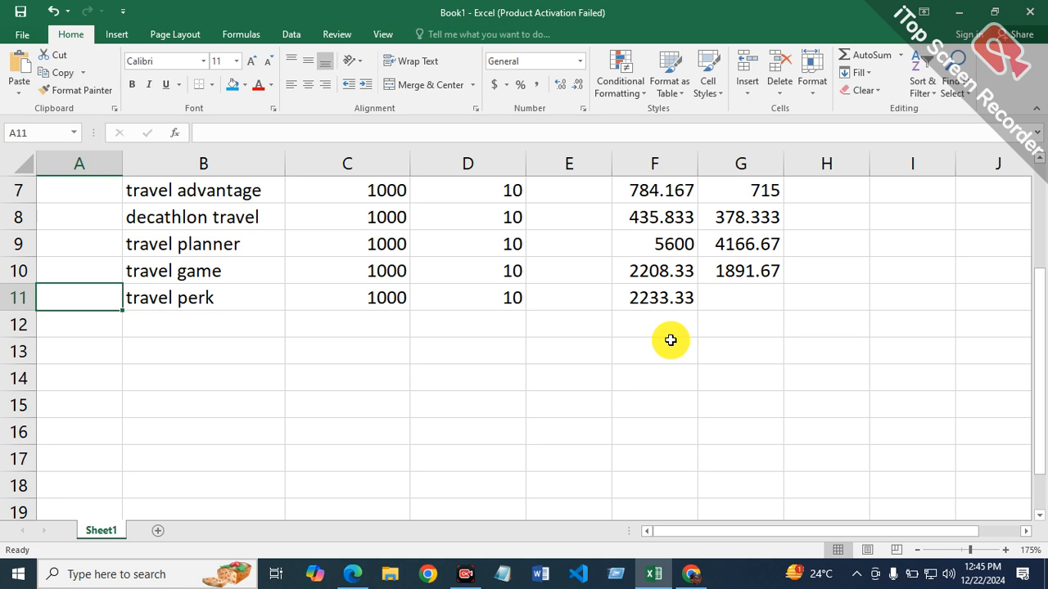
Step: Enter the allinurl monthly average for travel perk in cell G11 as =24600/12
{"action": "left_click", "coordinate": [753, 297]}
{"action": "type", "text": "=24600/"}
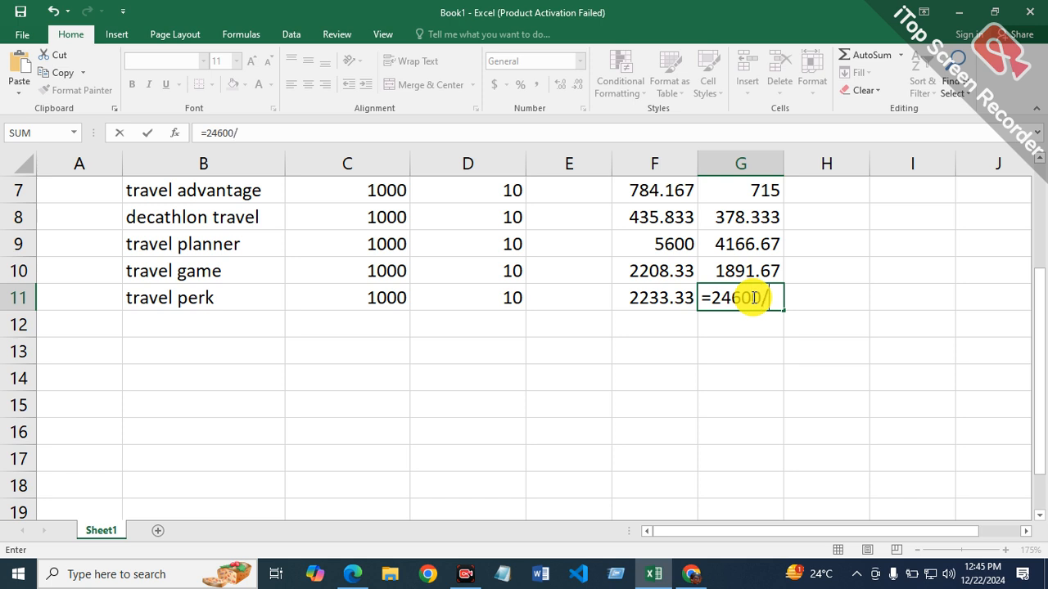
{"action": "key", "text": "Return"}
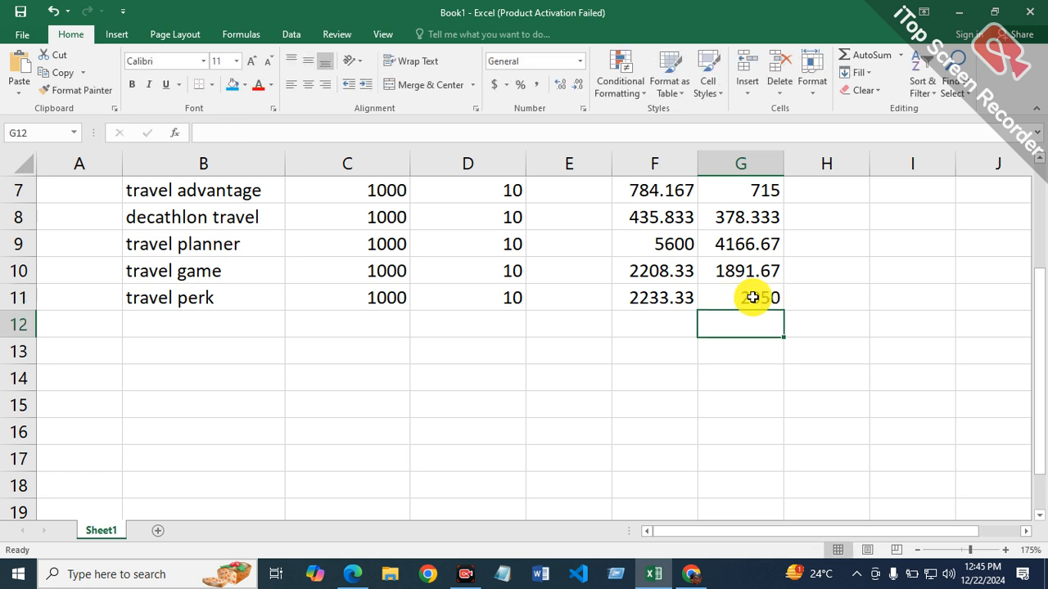
Step: Select cell B12, switch to Chrome and look through the remaining Ahrefs keywords below travel perk
{"action": "left_click", "coordinate": [210, 323]}
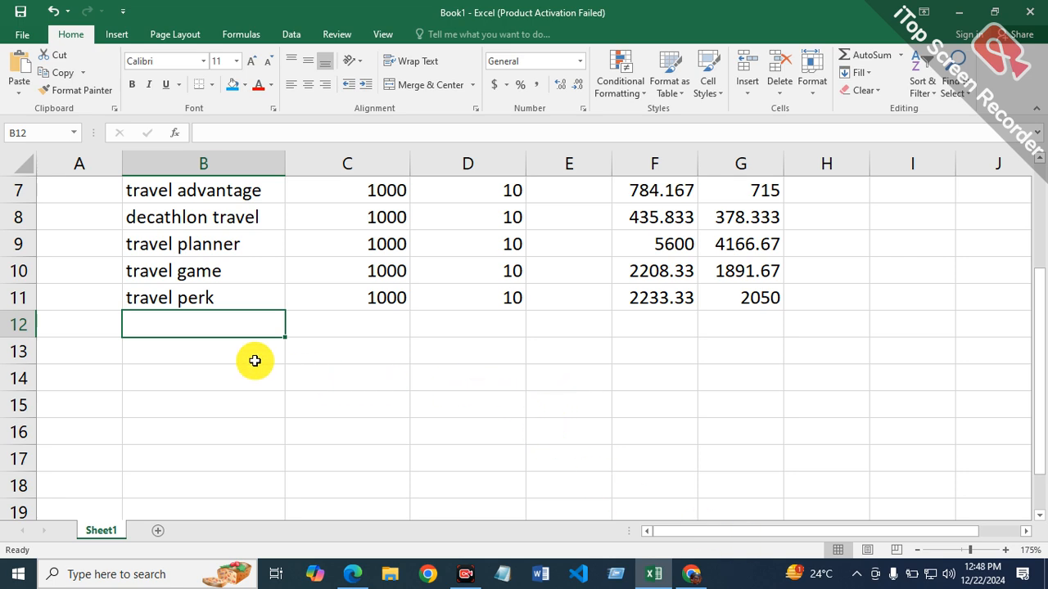
{"action": "left_click", "coordinate": [691, 573]}
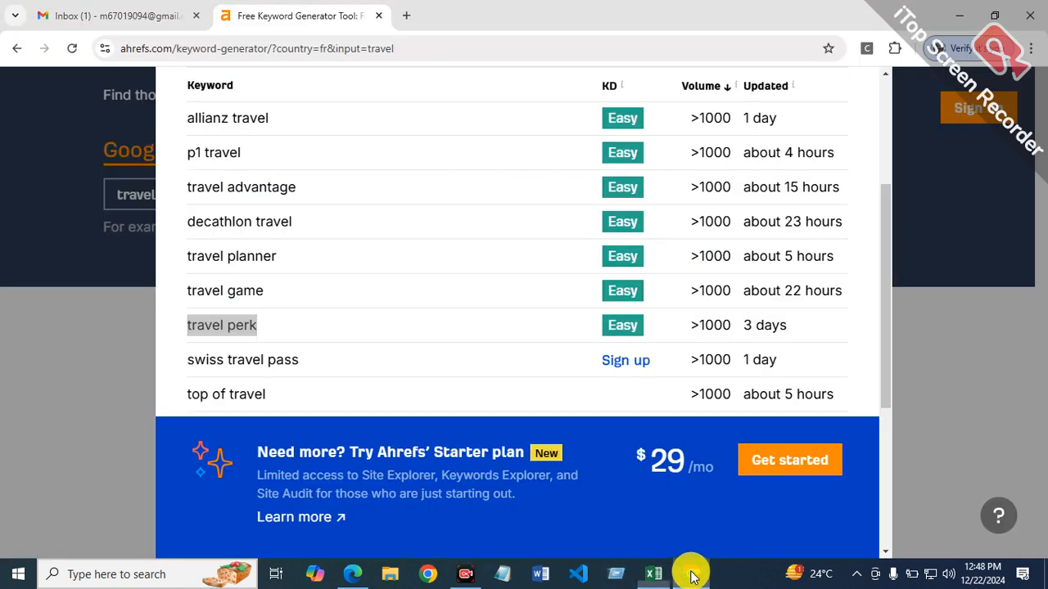
{"action": "scroll", "coordinate": [362, 339], "scroll_direction": "down", "scroll_amount": 2}
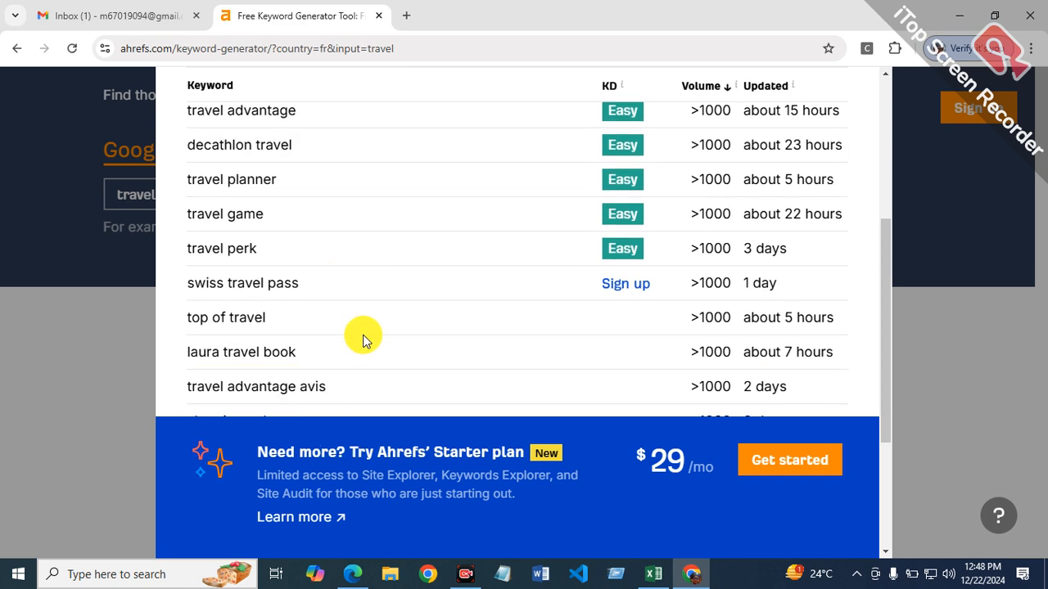
{"action": "scroll", "coordinate": [368, 336], "scroll_direction": "down", "scroll_amount": 2}
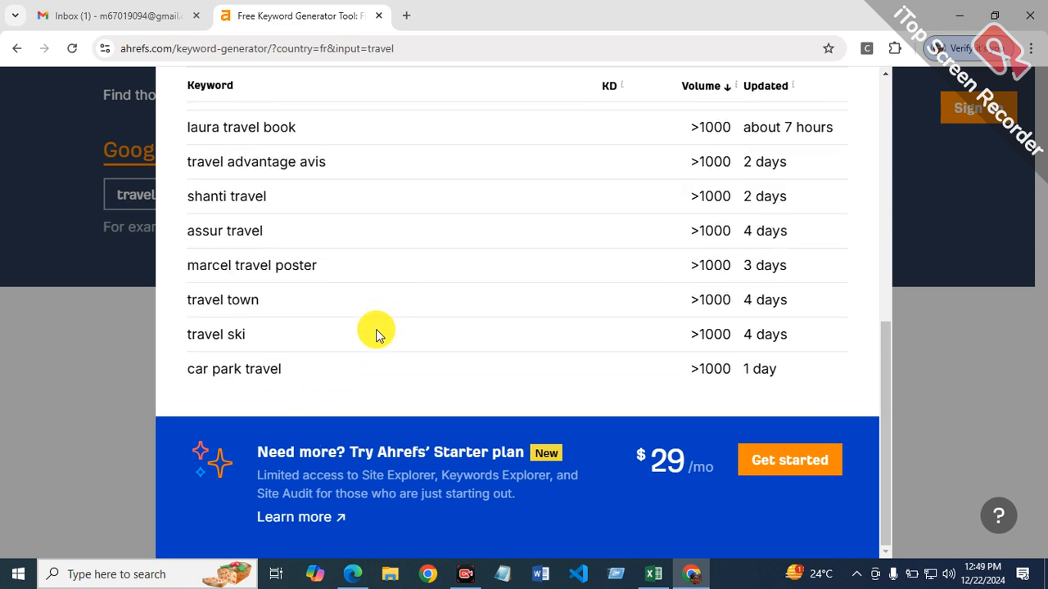
{"action": "scroll", "coordinate": [376, 331], "scroll_direction": "up", "scroll_amount": 1}
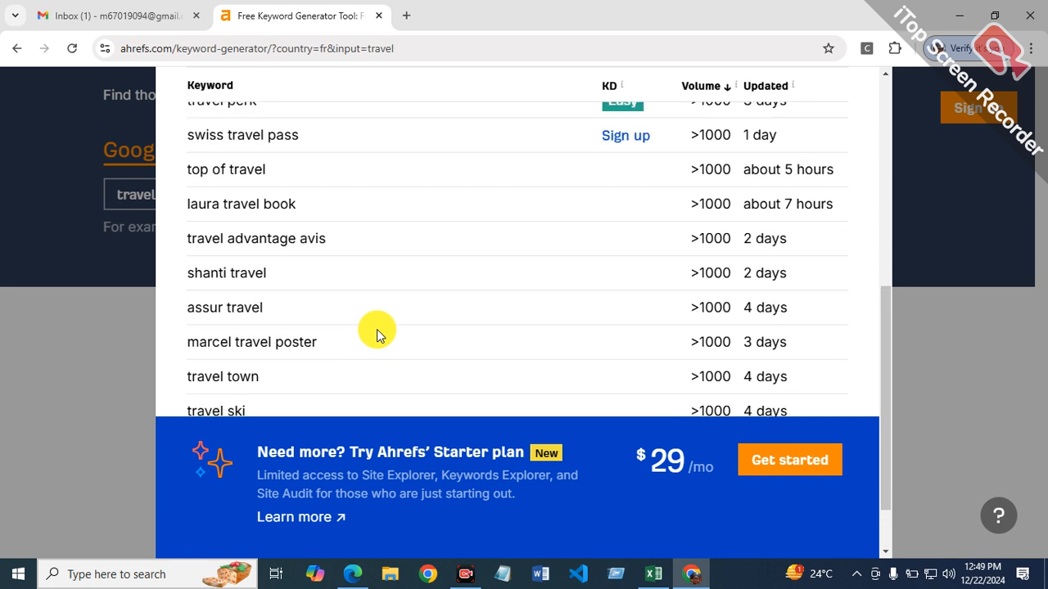
{"action": "scroll", "coordinate": [378, 331], "scroll_direction": "down", "scroll_amount": 1}
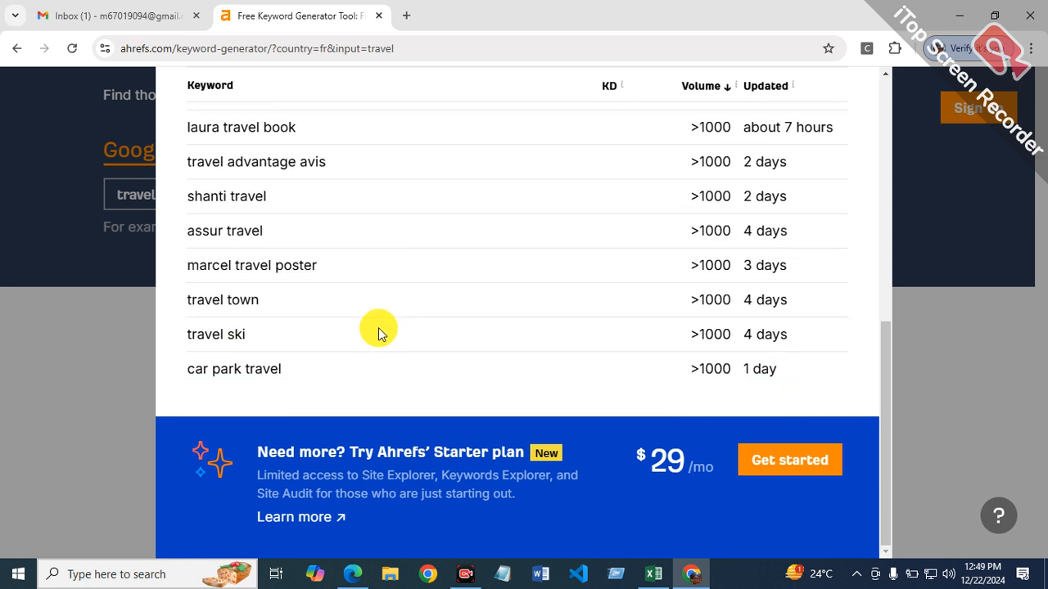
{"action": "scroll", "coordinate": [378, 331], "scroll_direction": "up", "scroll_amount": 1}
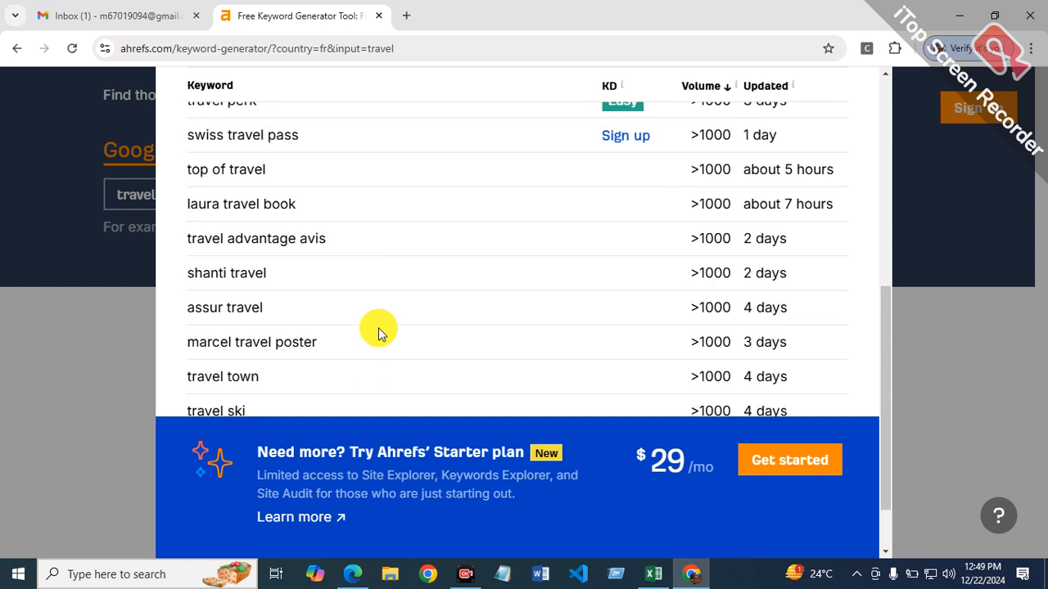
Step: Open Snipping Tool and capture the Ahrefs keyword rows from swiss travel pass down to travel ski, retaking the first snip
{"action": "left_click", "coordinate": [123, 574]}
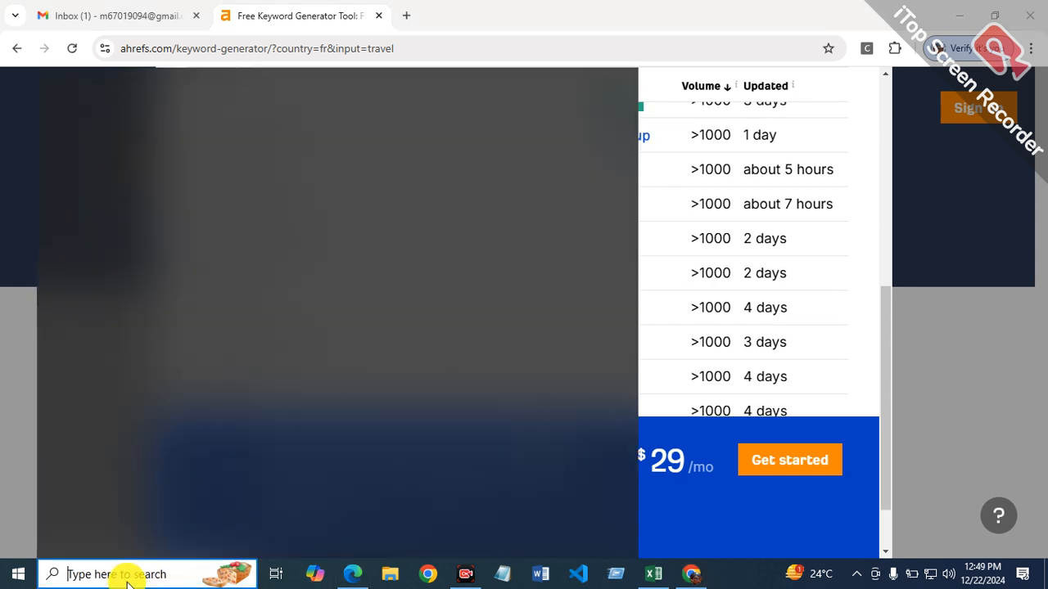
{"action": "type", "text": "sni"}
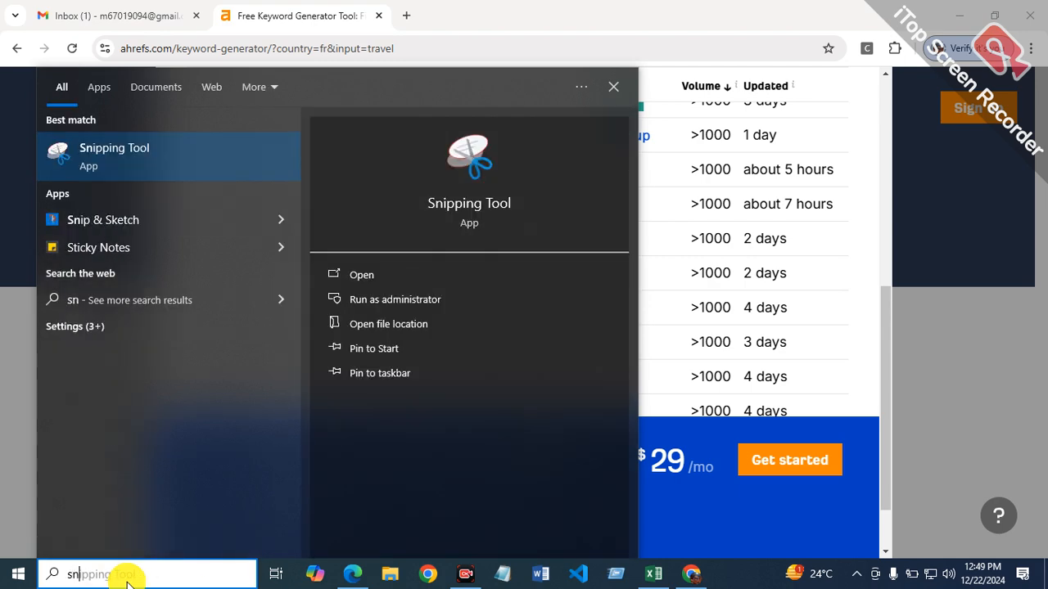
{"action": "key", "text": "Return"}
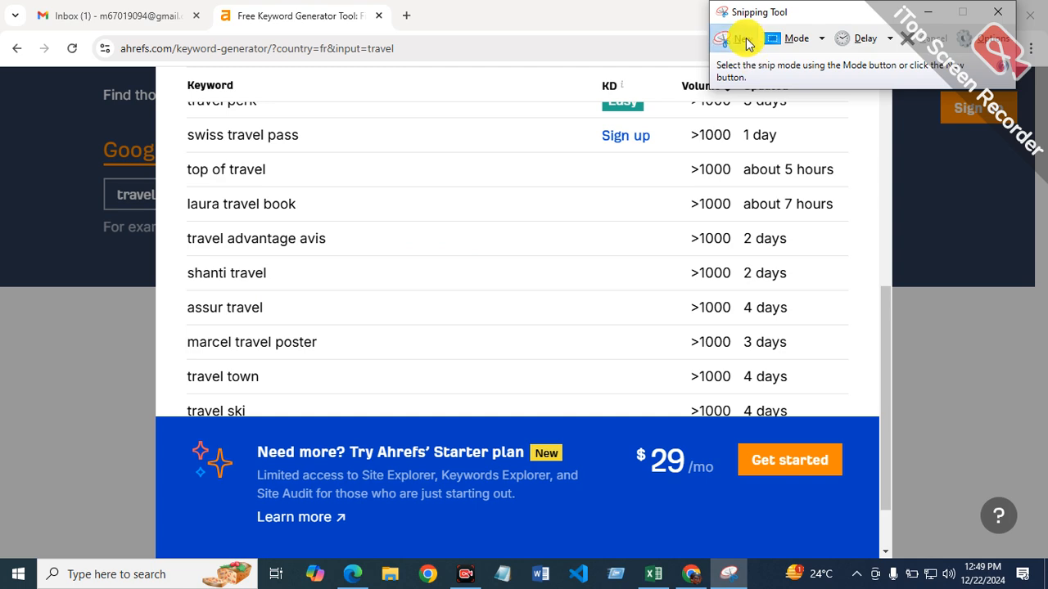
{"action": "left_click", "coordinate": [744, 41]}
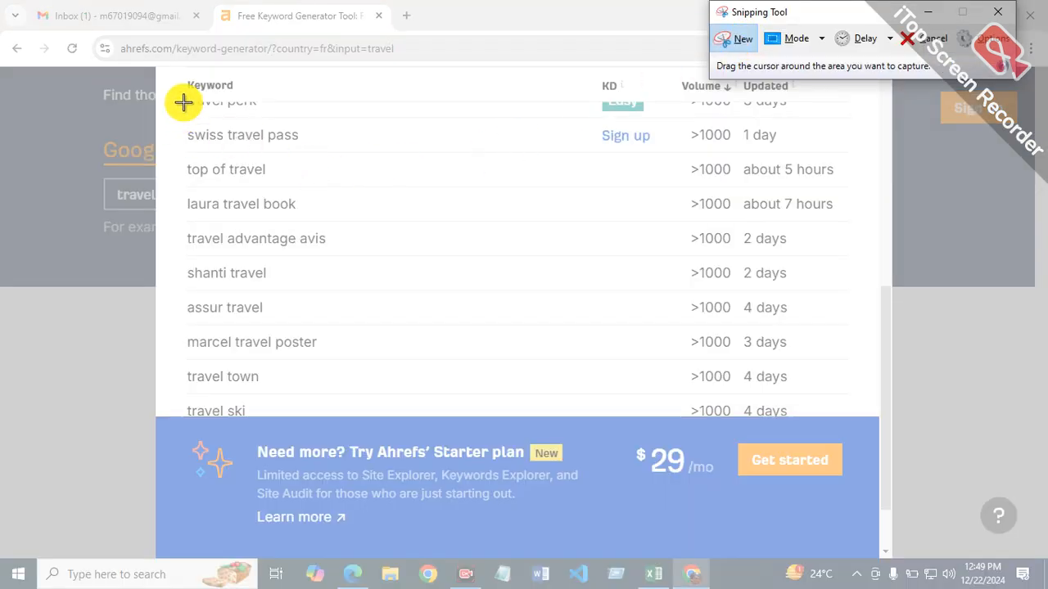
{"action": "left_click_drag", "start_coordinate": [183, 131], "coordinate": [842, 403]}
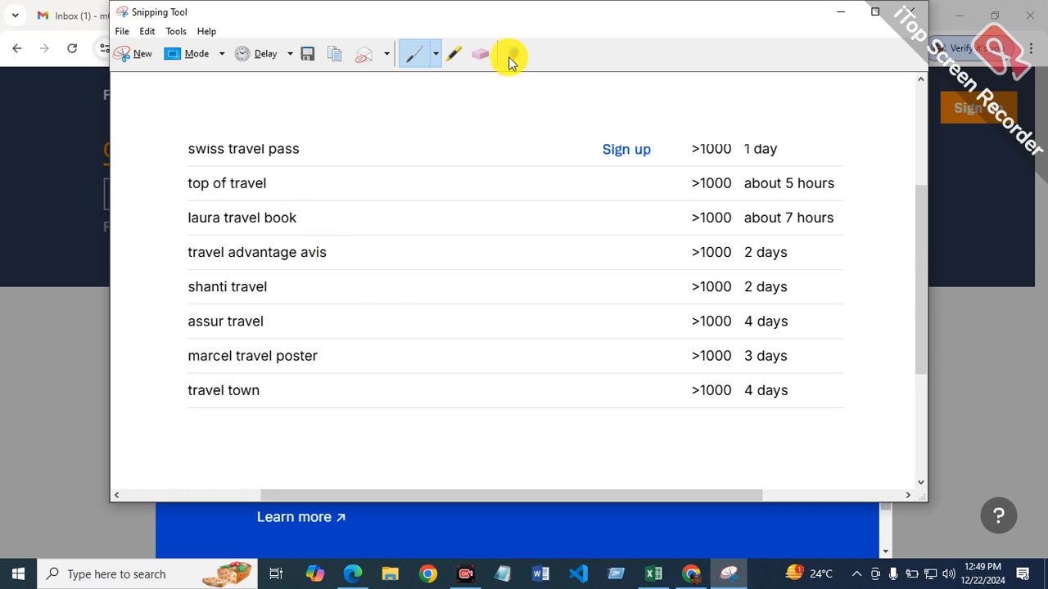
{"action": "left_click", "coordinate": [135, 55]}
{"action": "left_click_drag", "start_coordinate": [179, 115], "coordinate": [854, 422]}
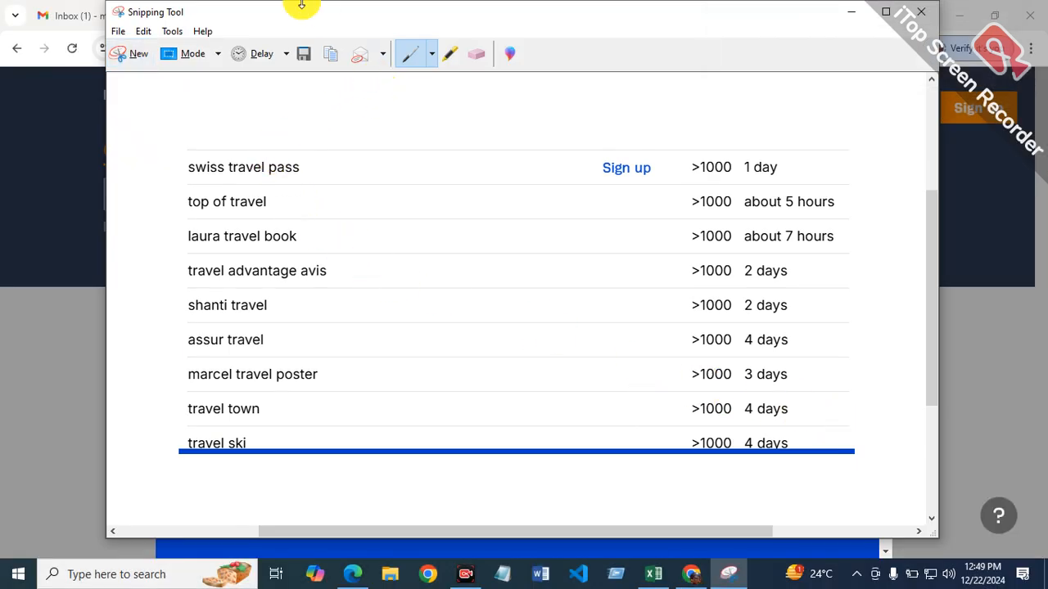
Step: Save the snip to the Desktop as Capture.PNG, replacing the existing file
{"action": "left_click", "coordinate": [123, 32]}
{"action": "left_click", "coordinate": [180, 76]}
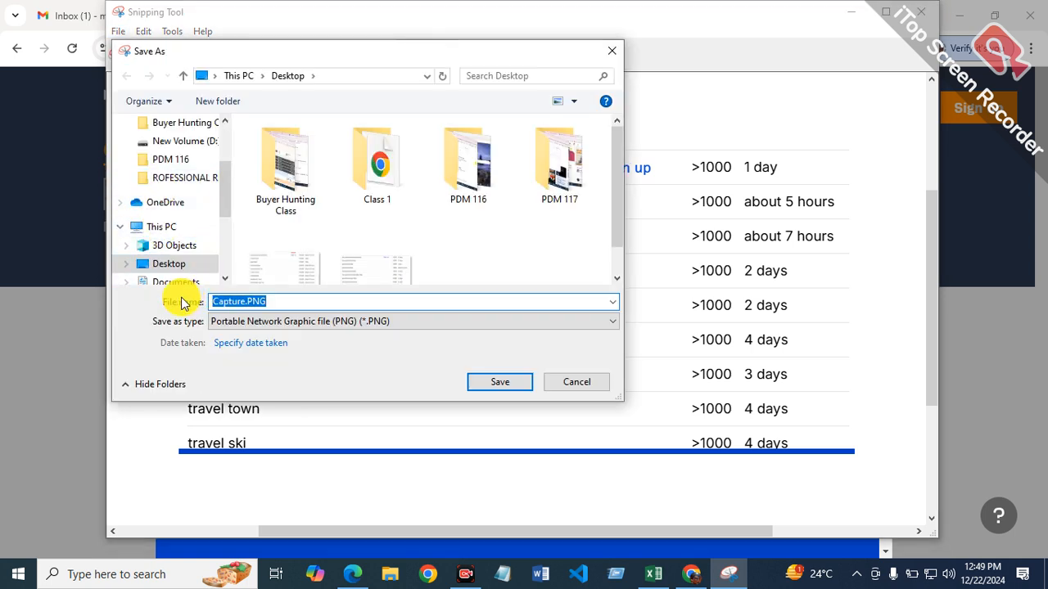
{"action": "left_click", "coordinate": [500, 383]}
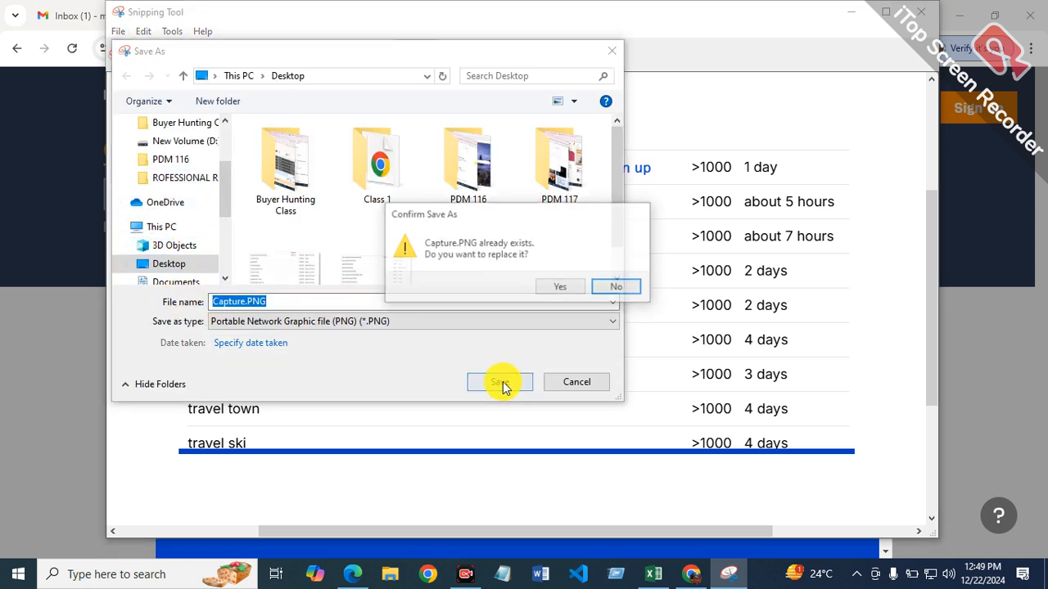
{"action": "left_click", "coordinate": [572, 288]}
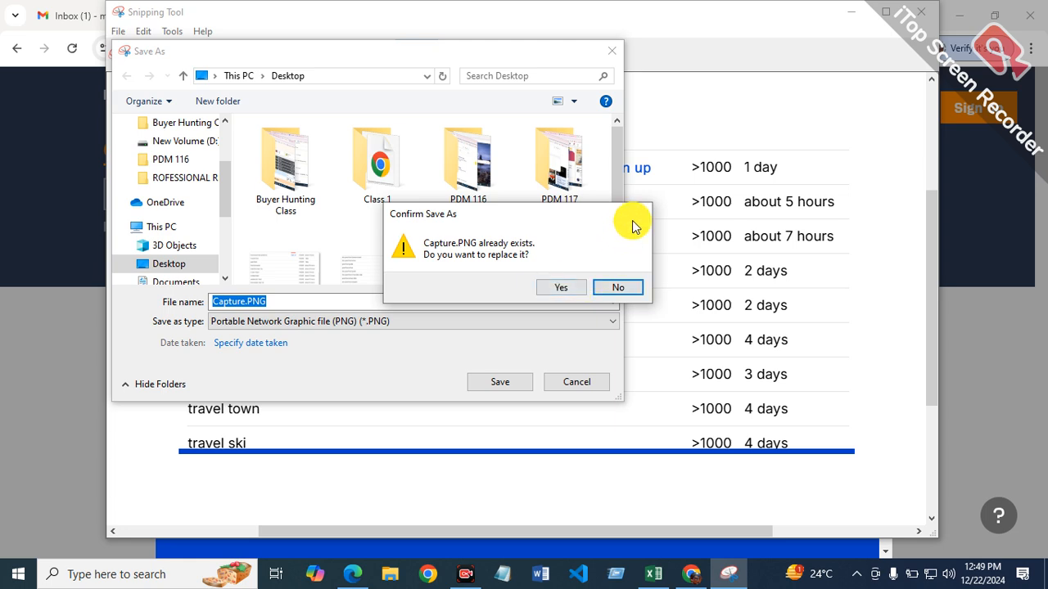
{"action": "left_click", "coordinate": [615, 289]}
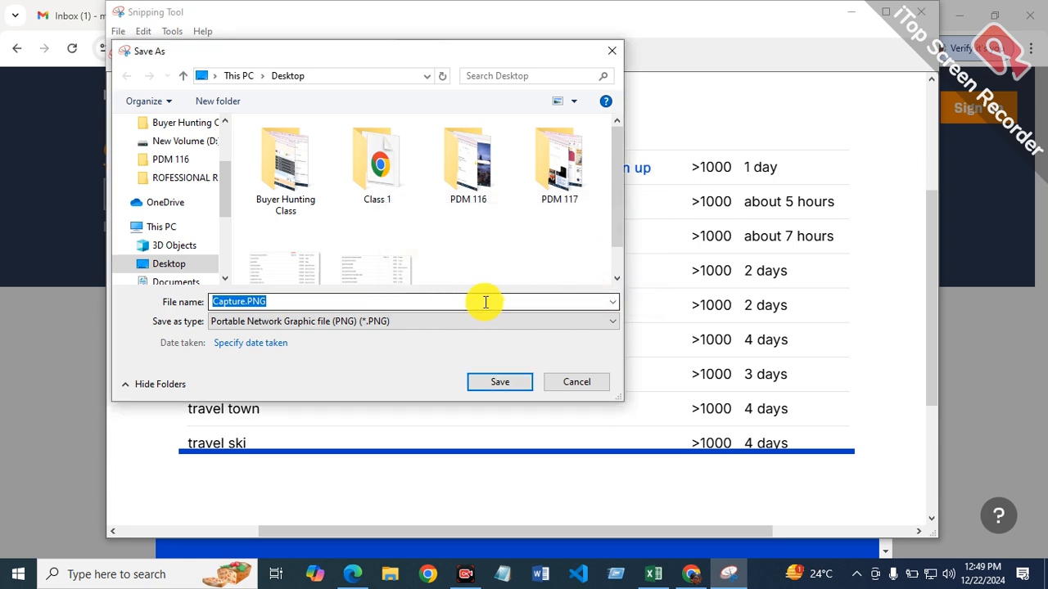
{"action": "key", "text": "Return"}
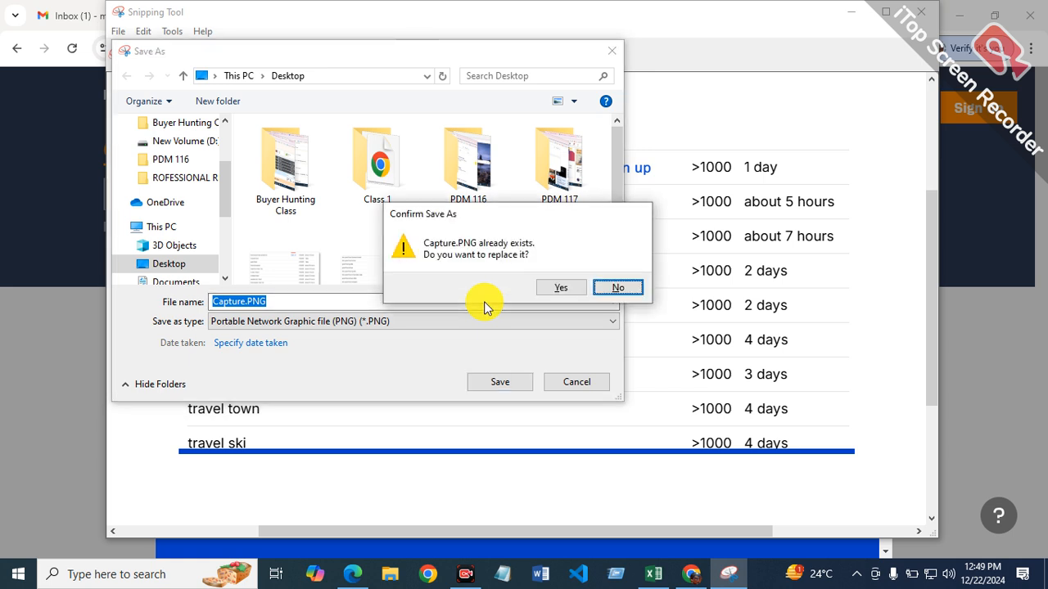
{"action": "left_click", "coordinate": [563, 288]}
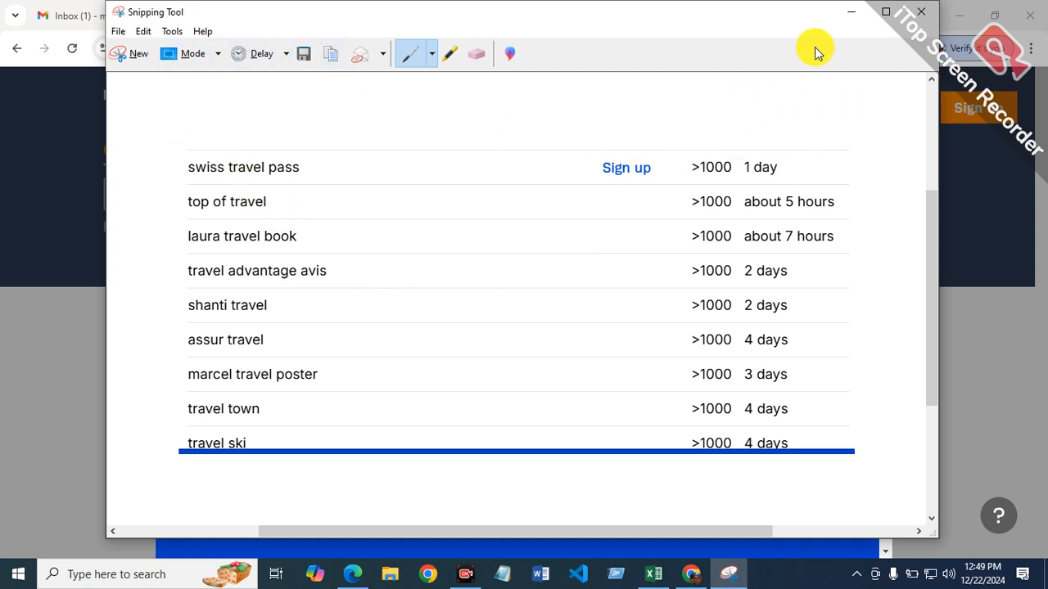
Step: Minimize the open windows, view the screenshot-1 image on the desktop and close it
{"action": "left_click", "coordinate": [849, 22]}
{"action": "left_click", "coordinate": [960, 15]}
{"action": "left_click", "coordinate": [958, 14]}
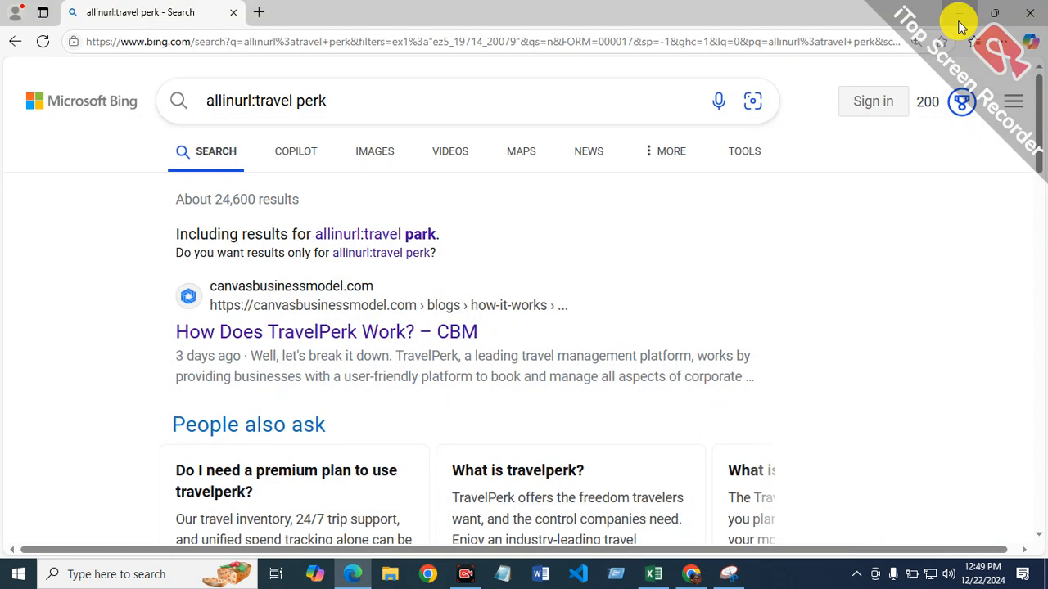
{"action": "left_click", "coordinate": [959, 21]}
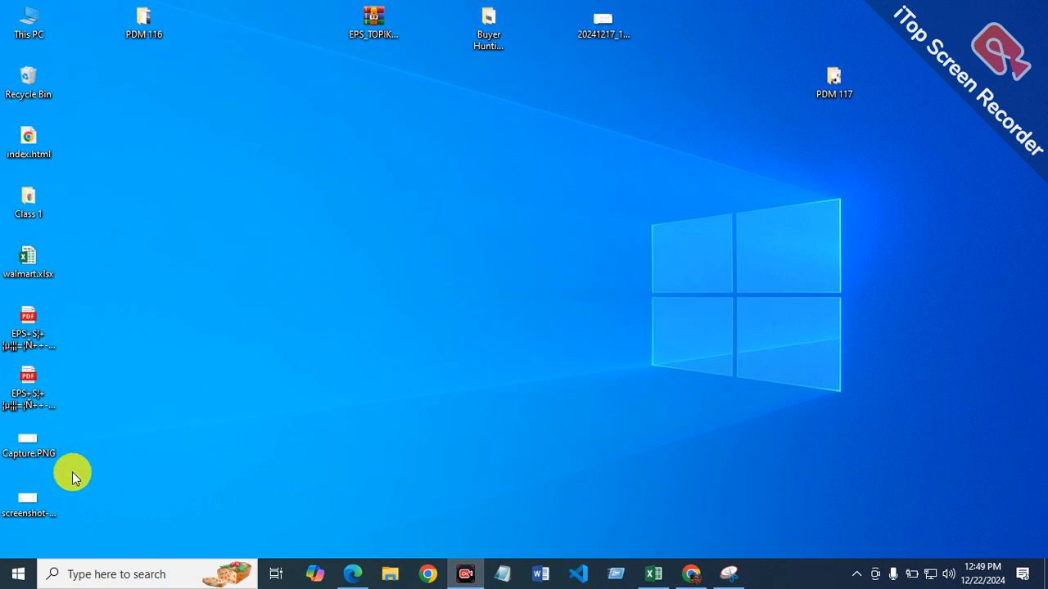
{"action": "double_click", "coordinate": [33, 501]}
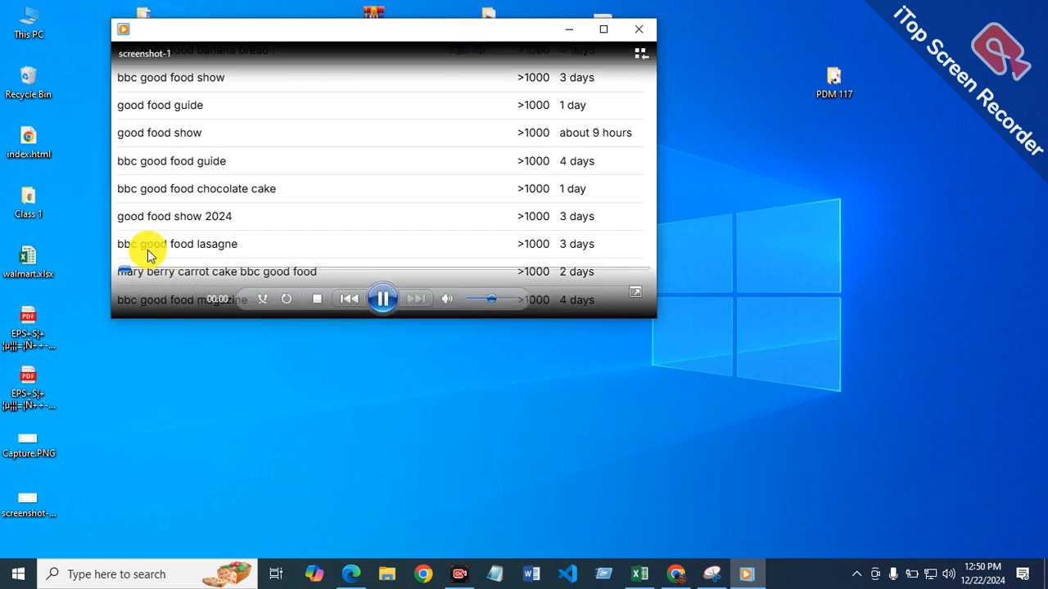
{"action": "left_click", "coordinate": [646, 30]}
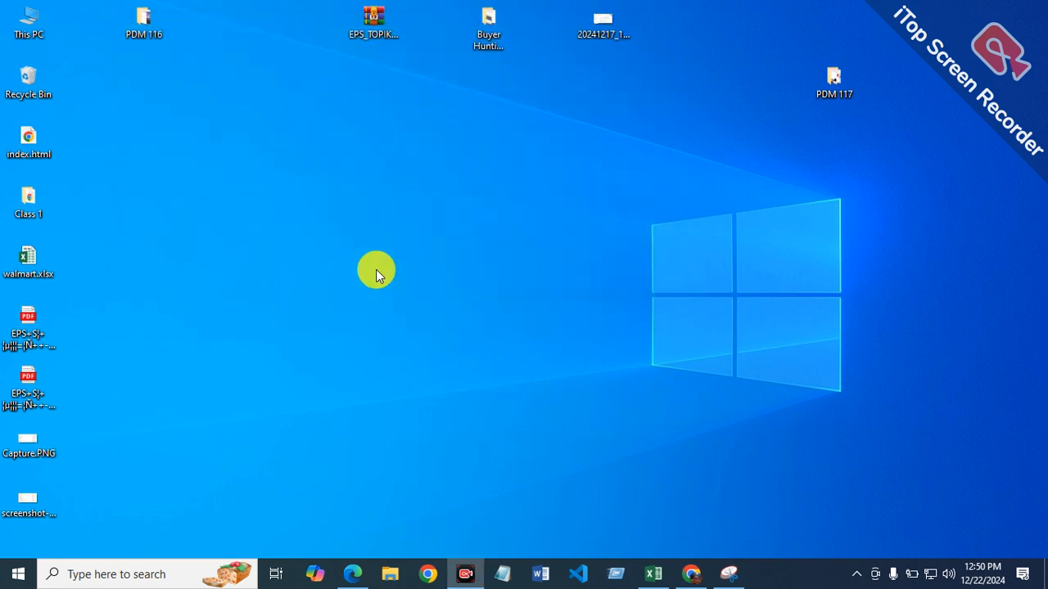
Step: Return to Snipping Tool, save the snip as Capture.PNG in the Documents folder and close the tool
{"action": "left_click", "coordinate": [728, 573]}
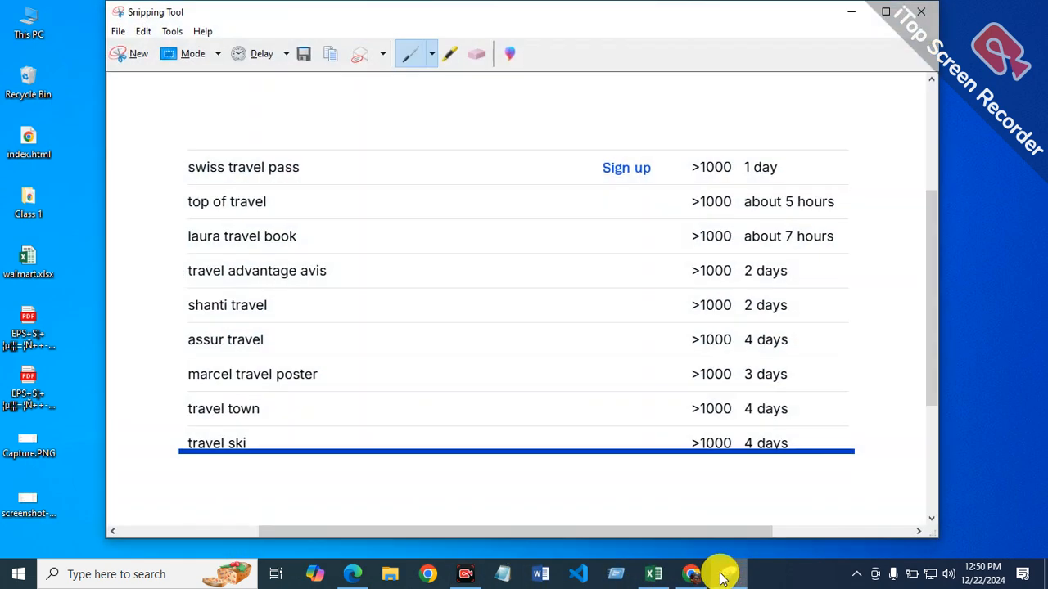
{"action": "left_click", "coordinate": [119, 33]}
{"action": "left_click", "coordinate": [140, 72]}
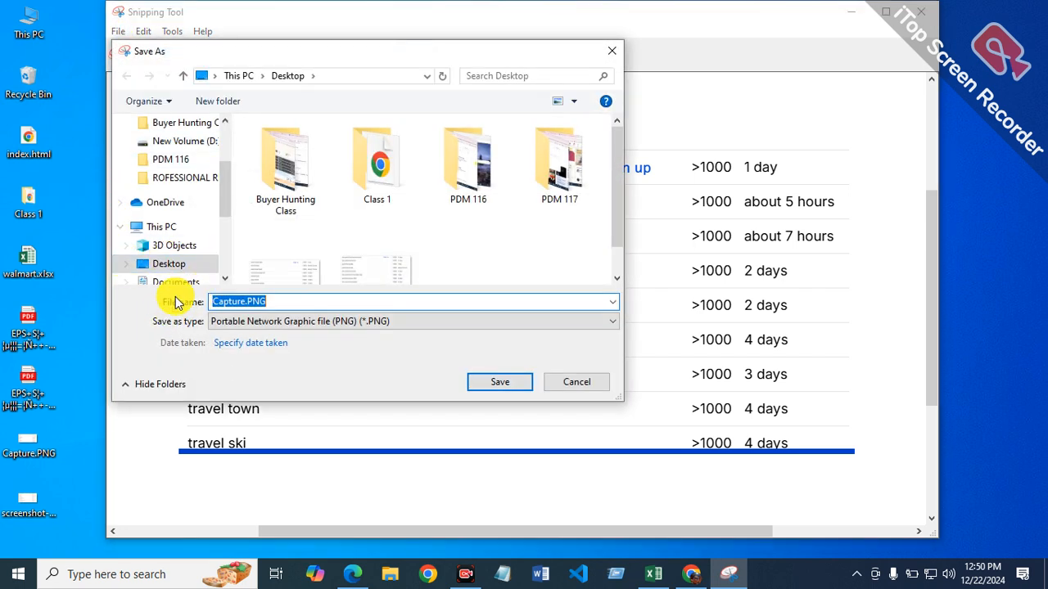
{"action": "scroll", "coordinate": [176, 283], "scroll_direction": "down", "scroll_amount": 1}
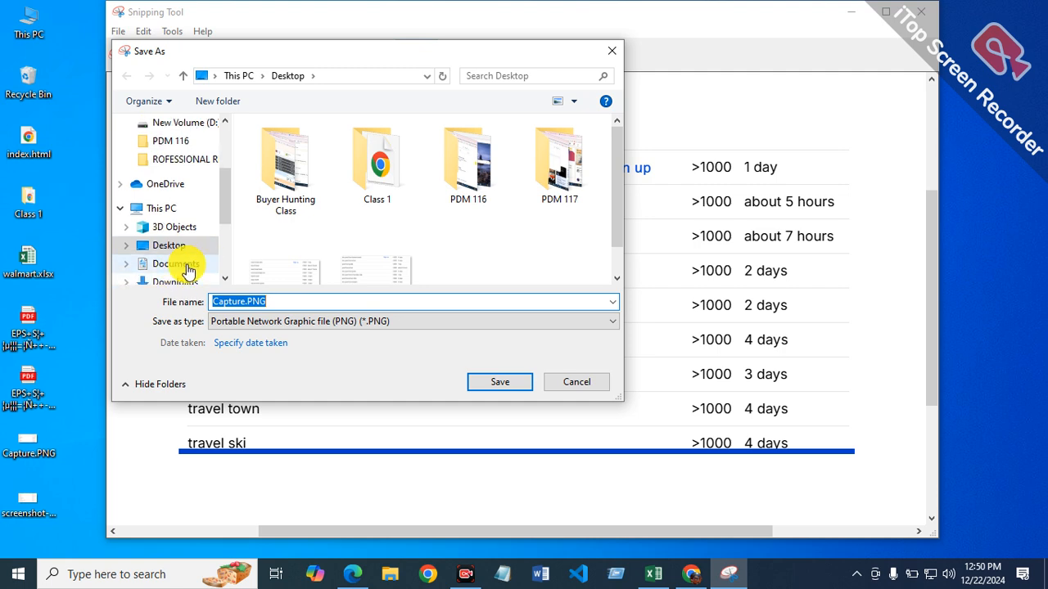
{"action": "left_click", "coordinate": [185, 265]}
{"action": "left_click", "coordinate": [491, 382]}
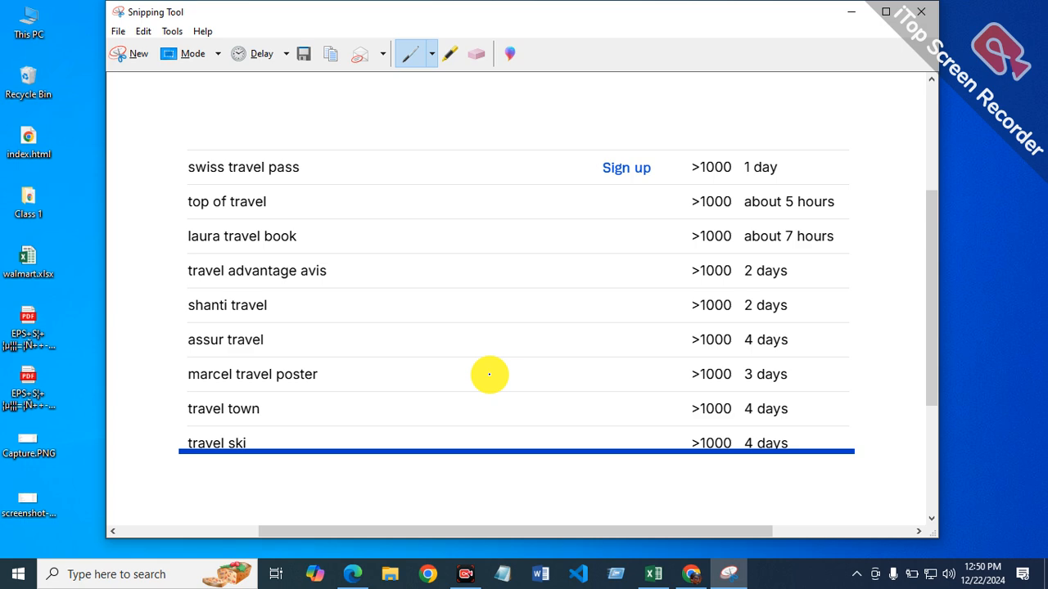
{"action": "left_click", "coordinate": [933, 13]}
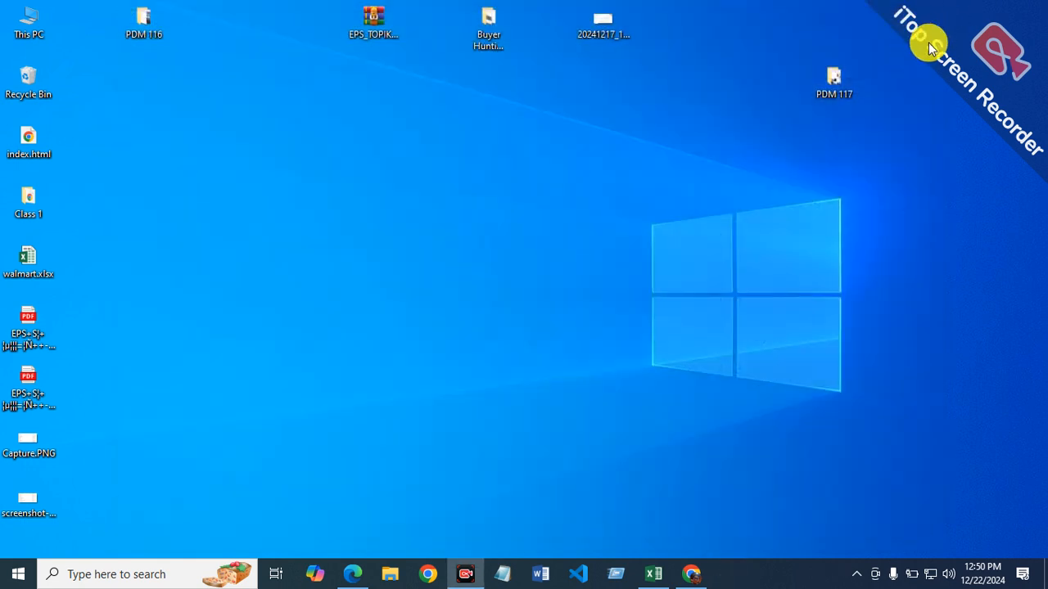
Step: Open Capture.PNG from the Documents folder in File Explorer, view it maximized and close the viewer
{"action": "left_click", "coordinate": [679, 578]}
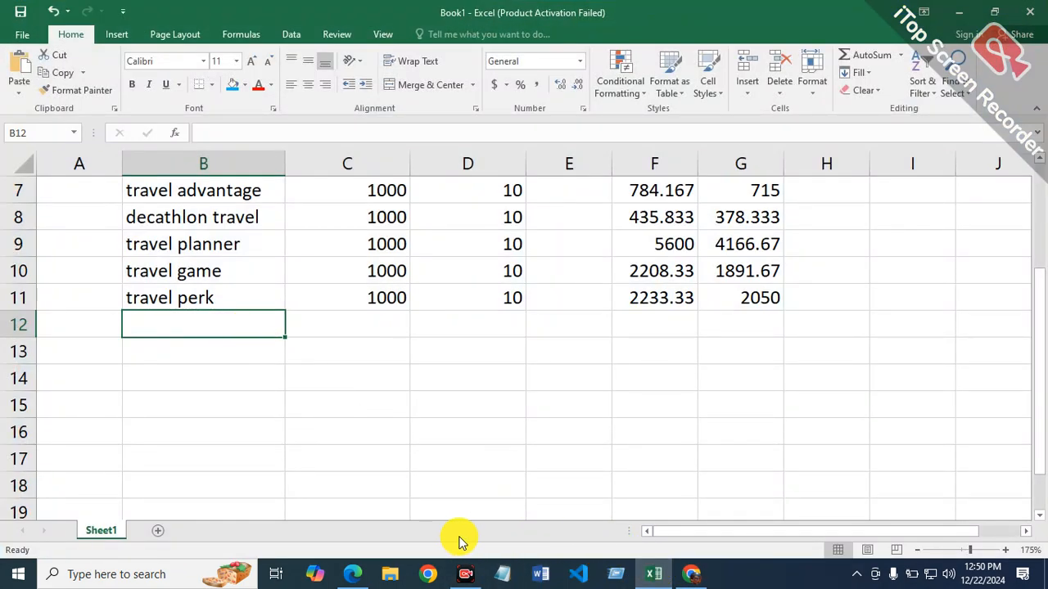
{"action": "left_click", "coordinate": [390, 573]}
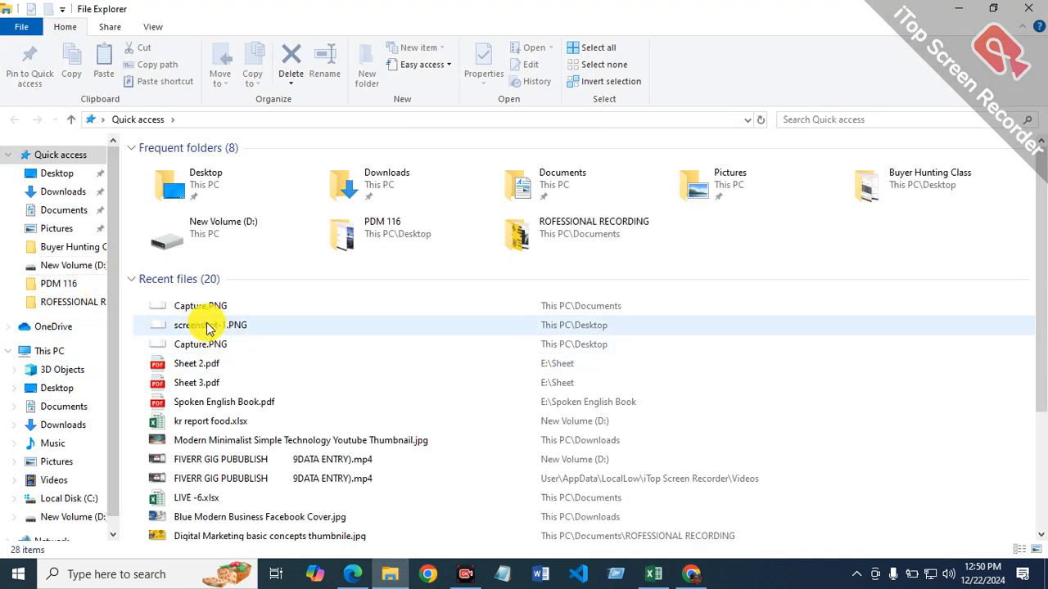
{"action": "left_click", "coordinate": [69, 409]}
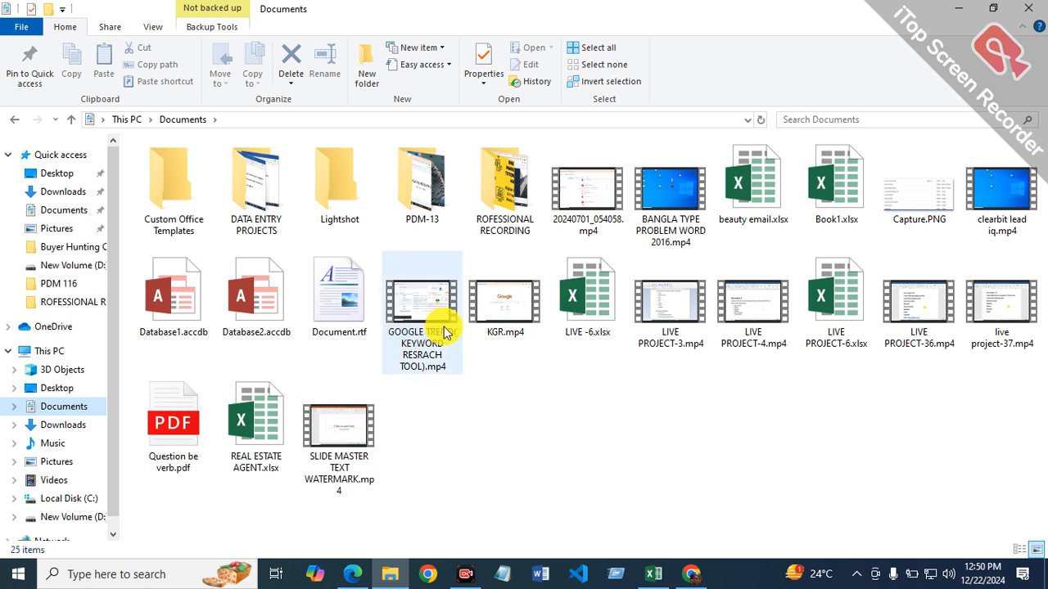
{"action": "left_click", "coordinate": [930, 198]}
{"action": "double_click", "coordinate": [915, 203]}
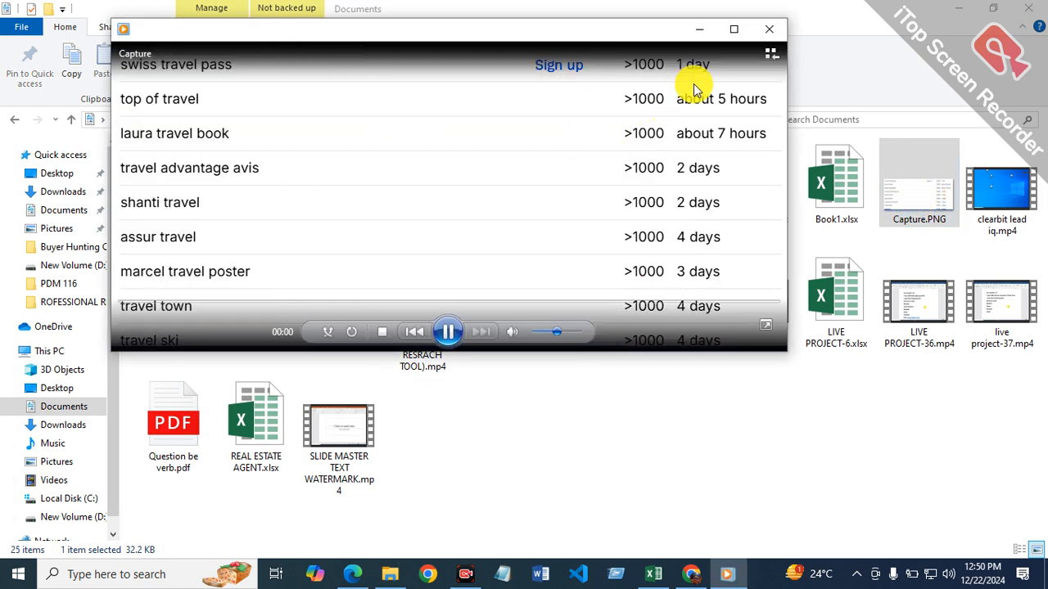
{"action": "left_click", "coordinate": [733, 29]}
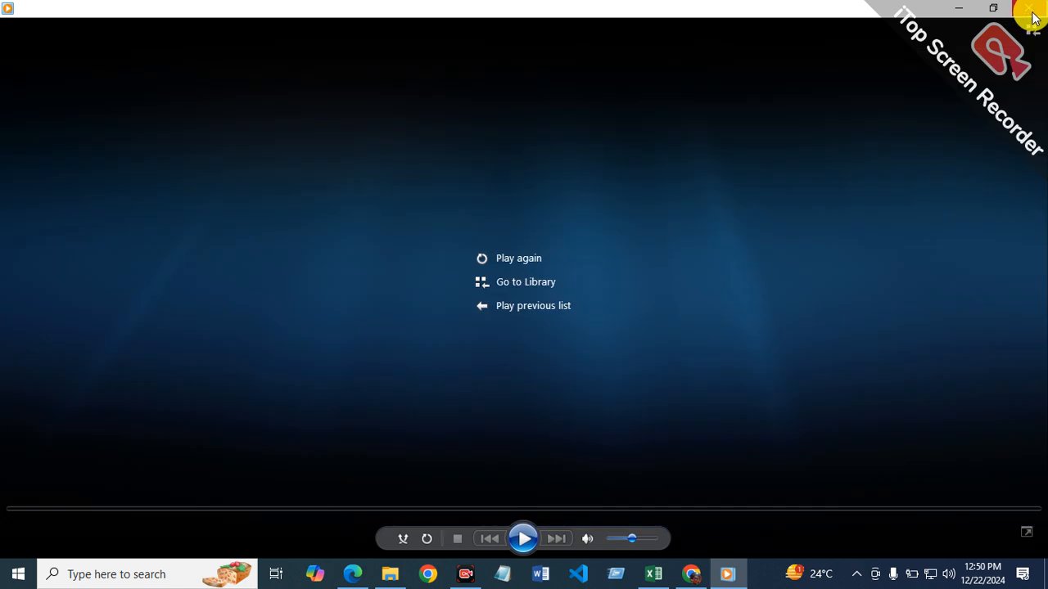
{"action": "left_click", "coordinate": [1030, 9]}
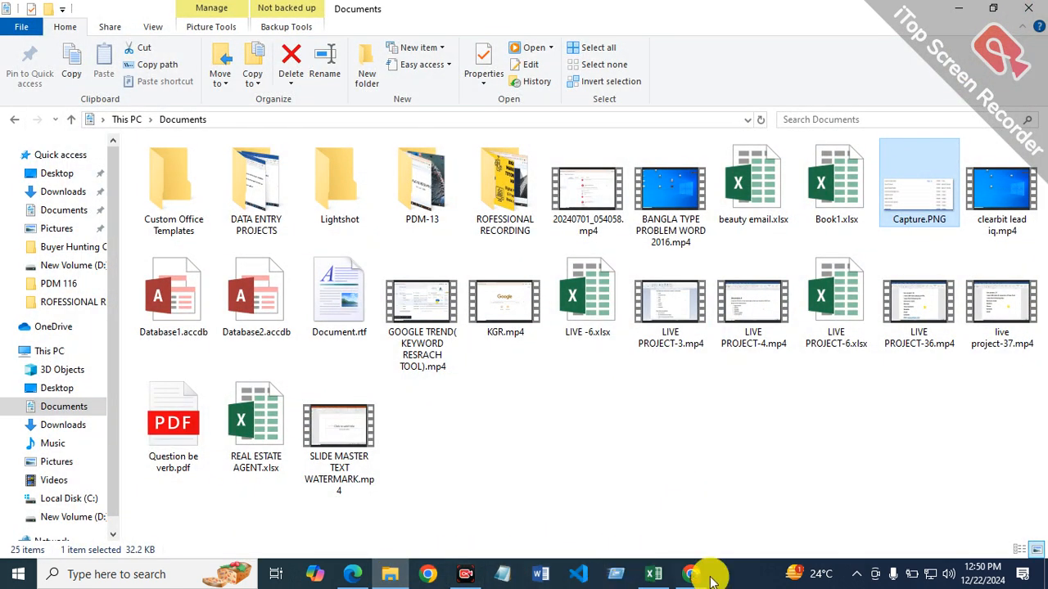
Step: Switch to Chrome, close the travel keyword ideas and search Ahrefs for "seiss travel pass" in France
{"action": "left_click", "coordinate": [695, 573]}
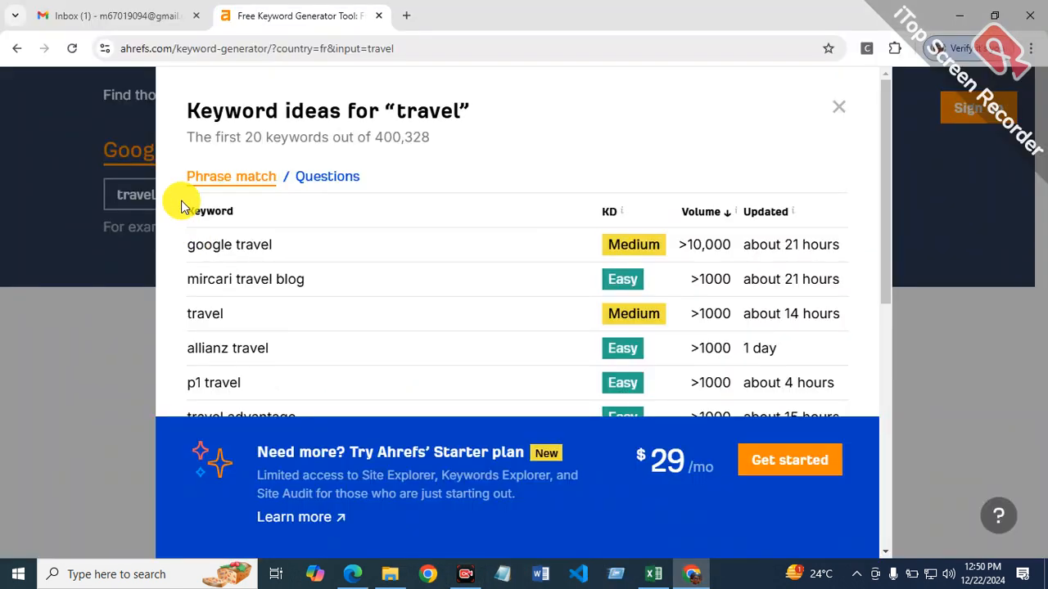
{"action": "left_click", "coordinate": [838, 107]}
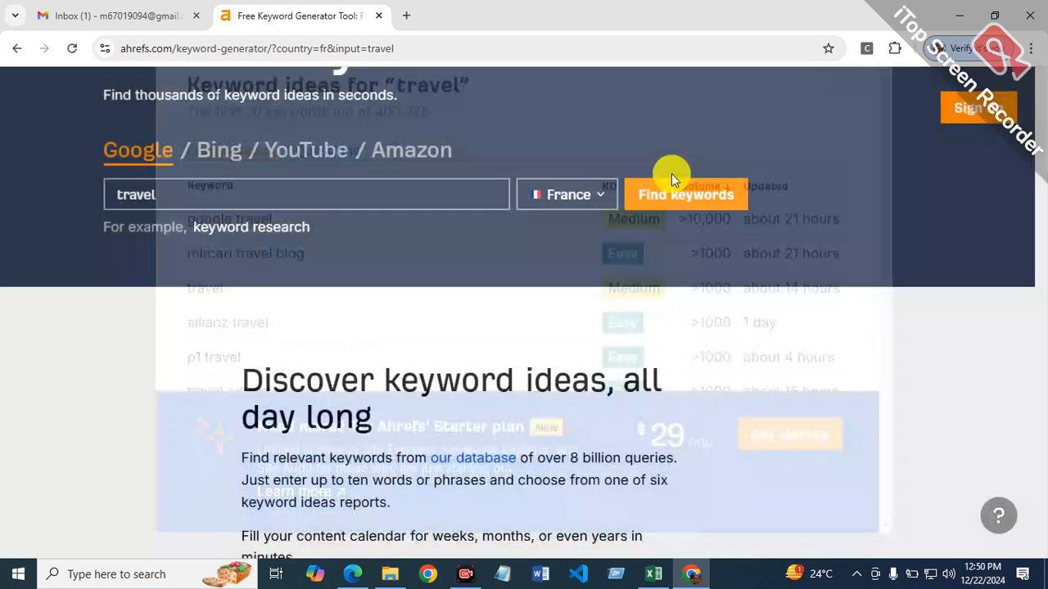
{"action": "left_click", "coordinate": [324, 195]}
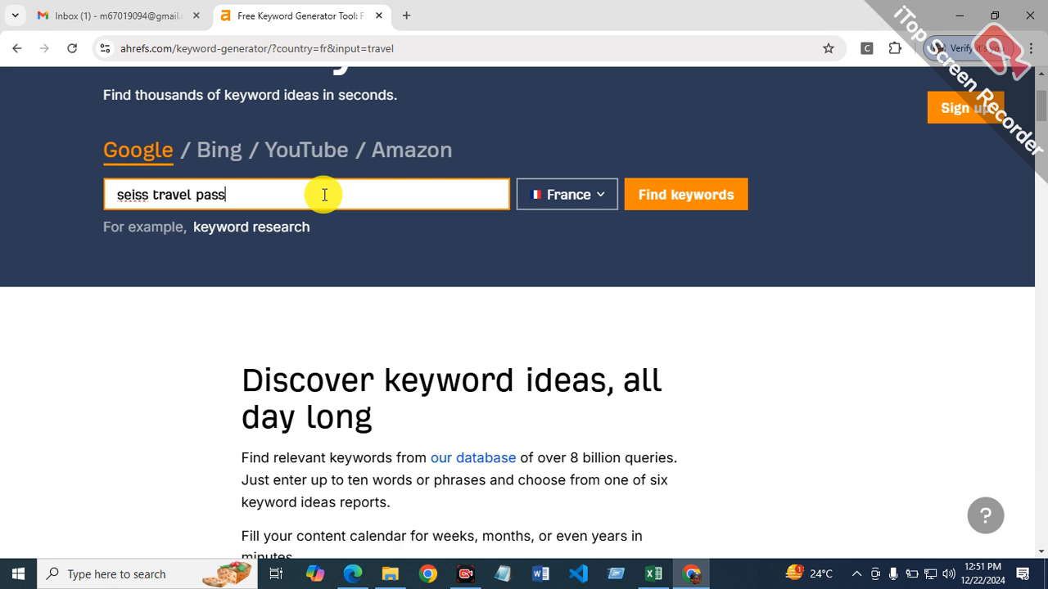
{"action": "left_click", "coordinate": [690, 206]}
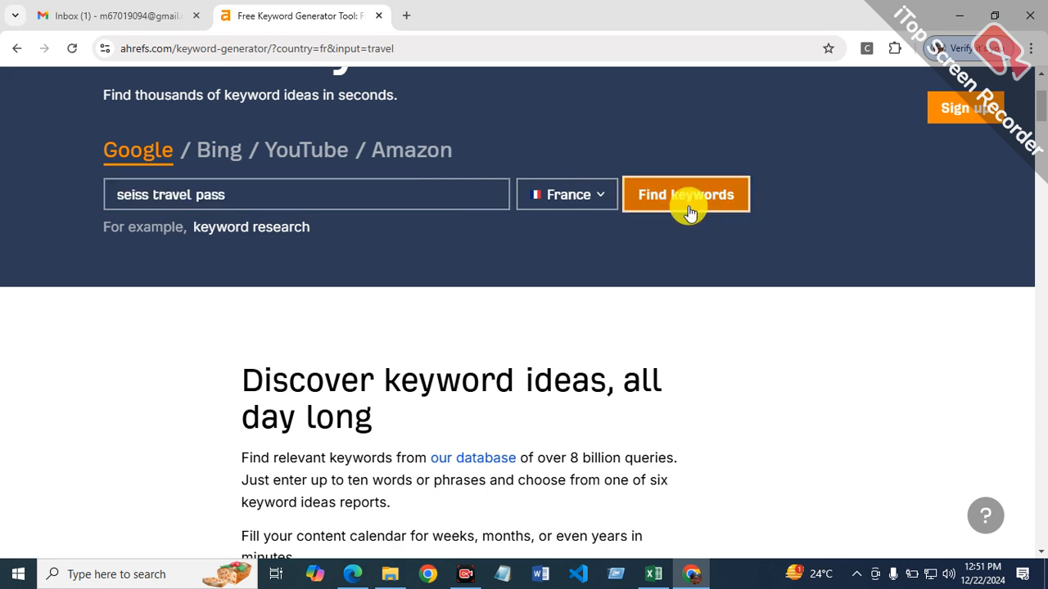
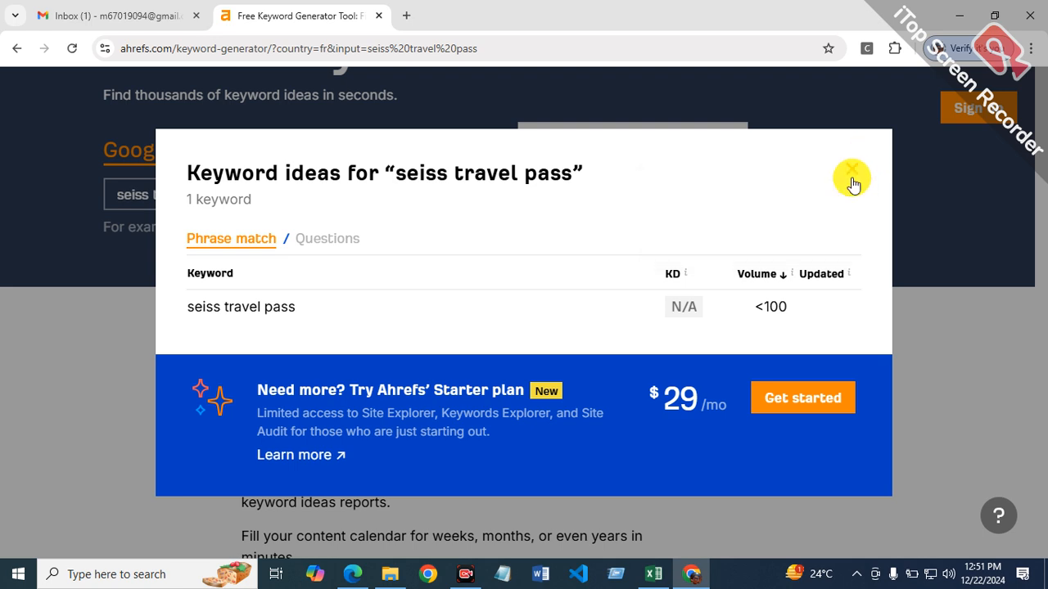
Step: Close the "seiss travel pass" ideas, search Ahrefs for "swiss travel pass" in France and look through the keyword ideas
{"action": "left_click", "coordinate": [853, 183]}
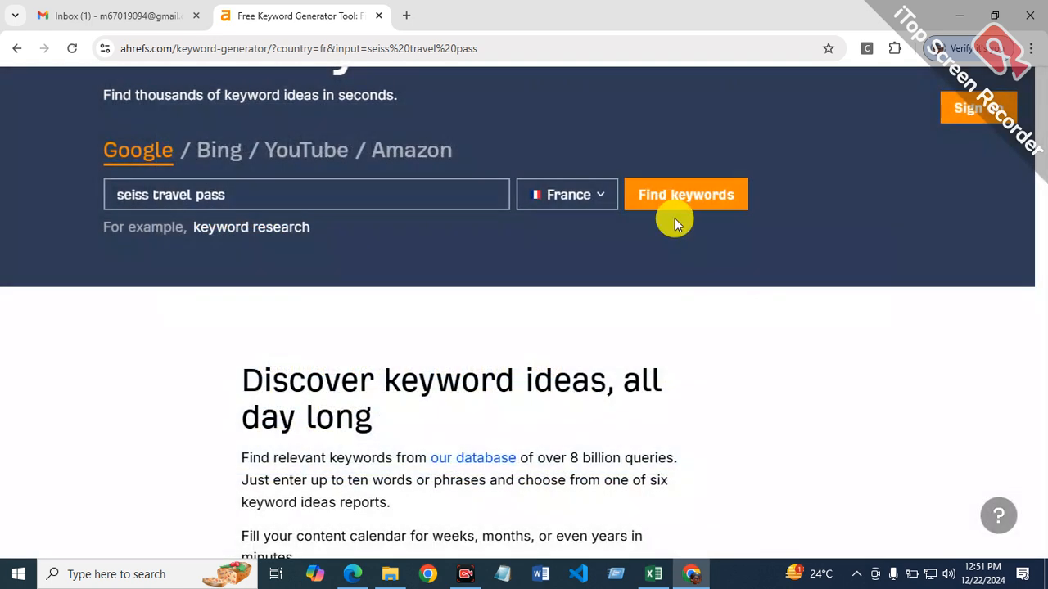
{"action": "left_click", "coordinate": [336, 206]}
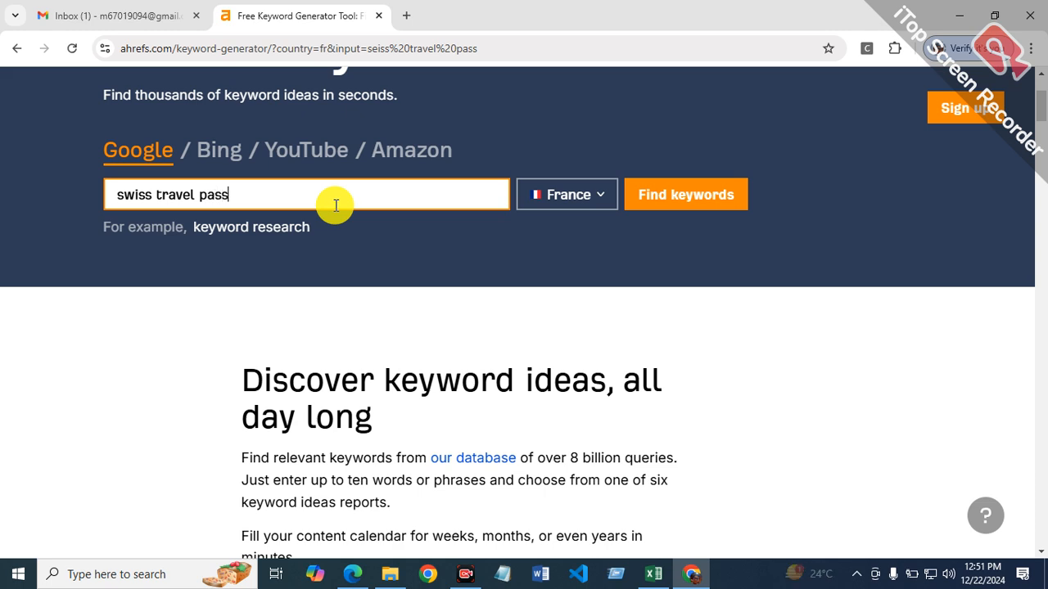
{"action": "left_click", "coordinate": [693, 190]}
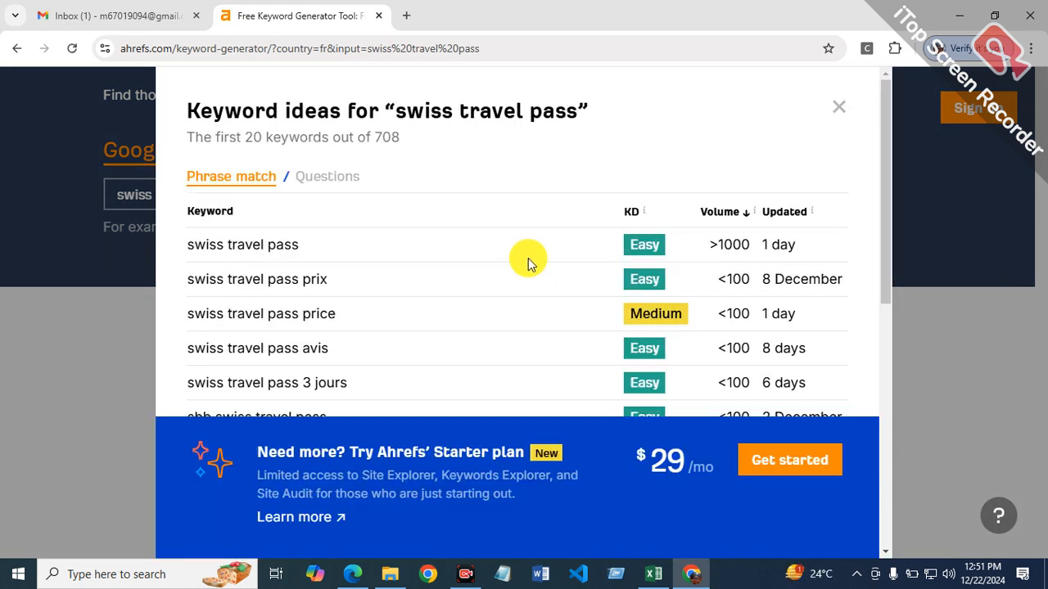
{"action": "scroll", "coordinate": [527, 262], "scroll_direction": "down", "scroll_amount": 5}
{"action": "scroll", "coordinate": [515, 266], "scroll_direction": "down", "scroll_amount": 1}
{"action": "scroll", "coordinate": [516, 270], "scroll_direction": "up", "scroll_amount": 6}
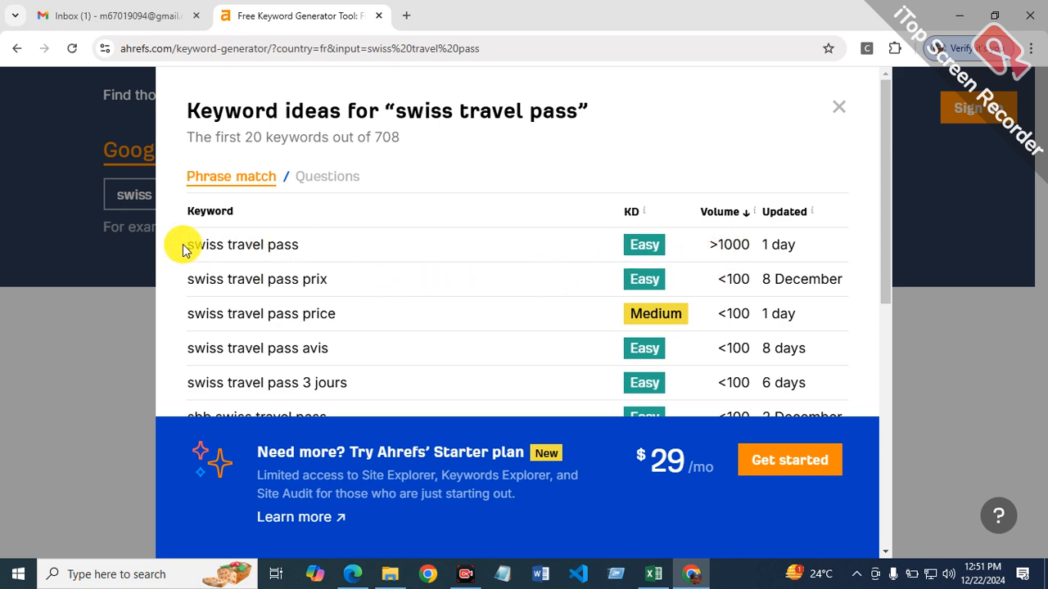
Step: Copy the keyword "swiss travel pass" from the Ahrefs ideas, switch to Excel and paste it into cell B12
{"action": "left_click_drag", "start_coordinate": [190, 240], "coordinate": [304, 243]}
{"action": "right_click", "coordinate": [270, 250]}
{"action": "left_click", "coordinate": [290, 268]}
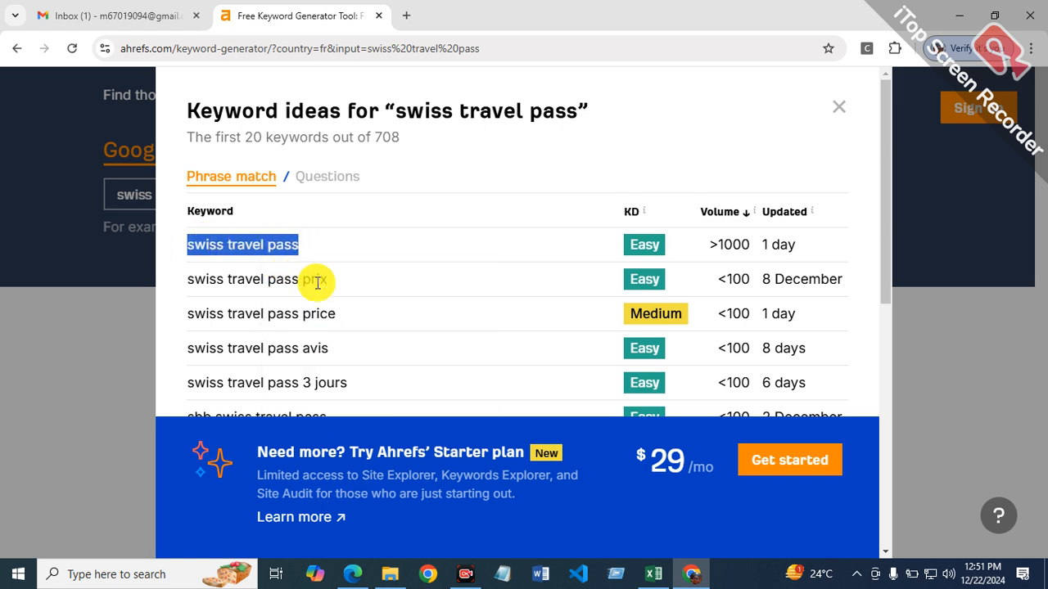
{"action": "left_click", "coordinate": [654, 574]}
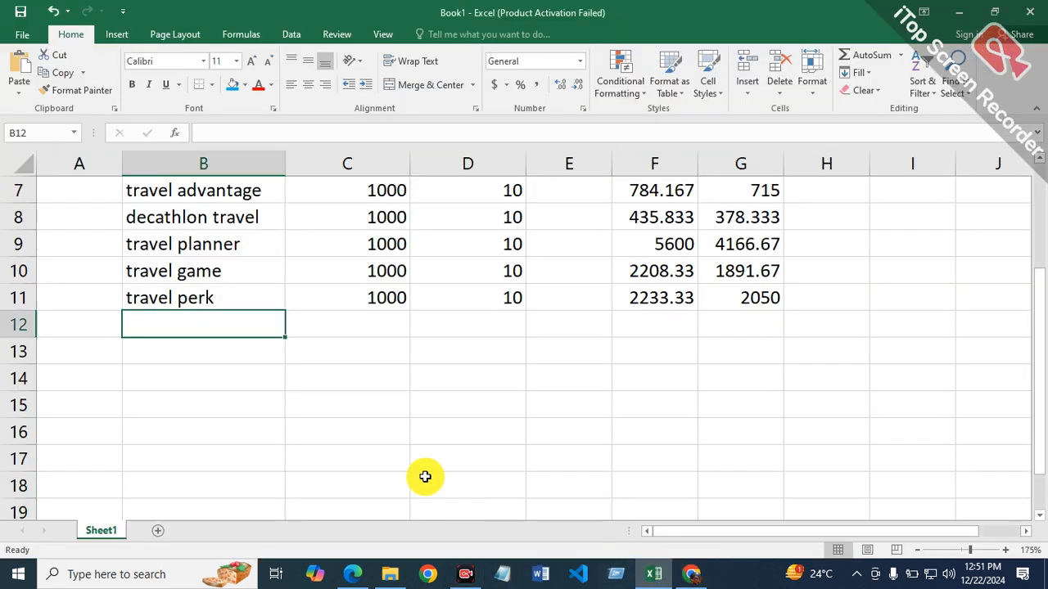
{"action": "right_click", "coordinate": [214, 325]}
{"action": "left_click", "coordinate": [269, 298]}
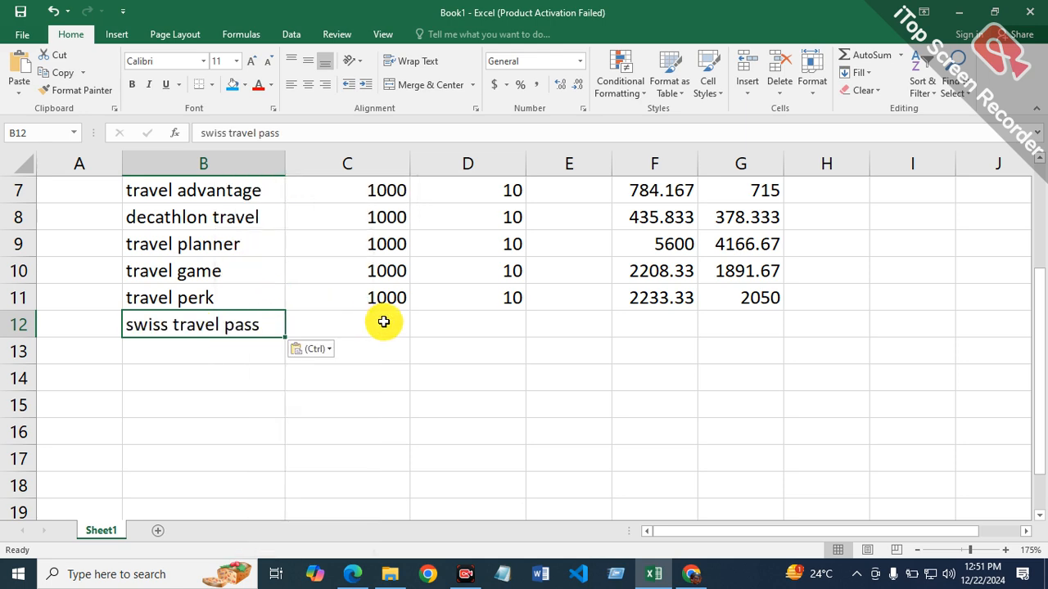
Step: Enter 1000 in cell C12 and 10 in cell D12 for the swiss travel pass row
{"action": "left_click", "coordinate": [381, 323]}
{"action": "type", "text": "1000"}
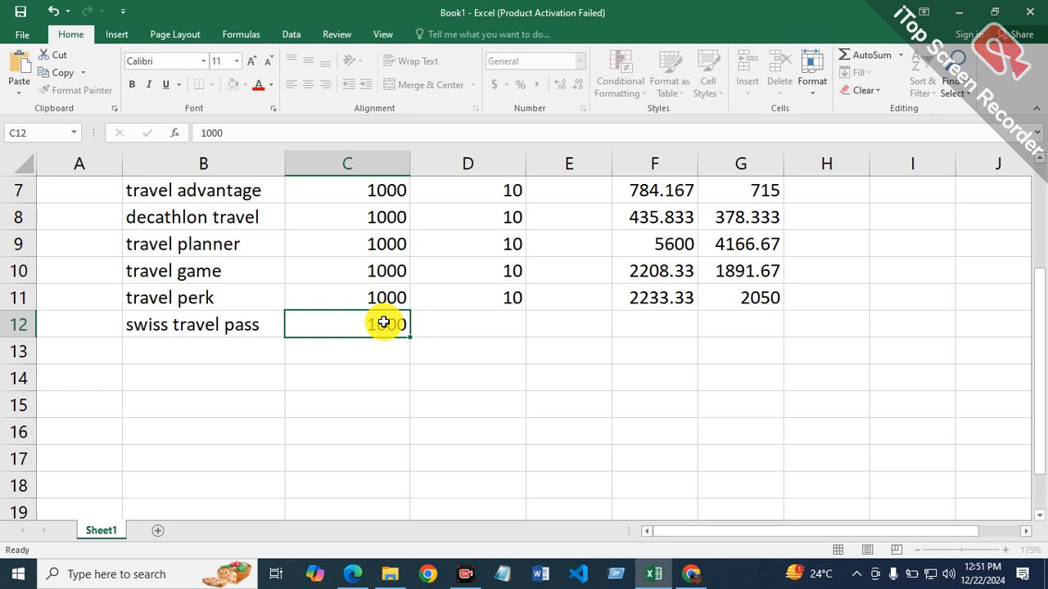
{"action": "key", "text": "Tab"}
{"action": "type", "text": "10"}
{"action": "key", "text": "Tab"}
{"action": "key", "text": "Tab"}
{"action": "key", "text": "Tab"}
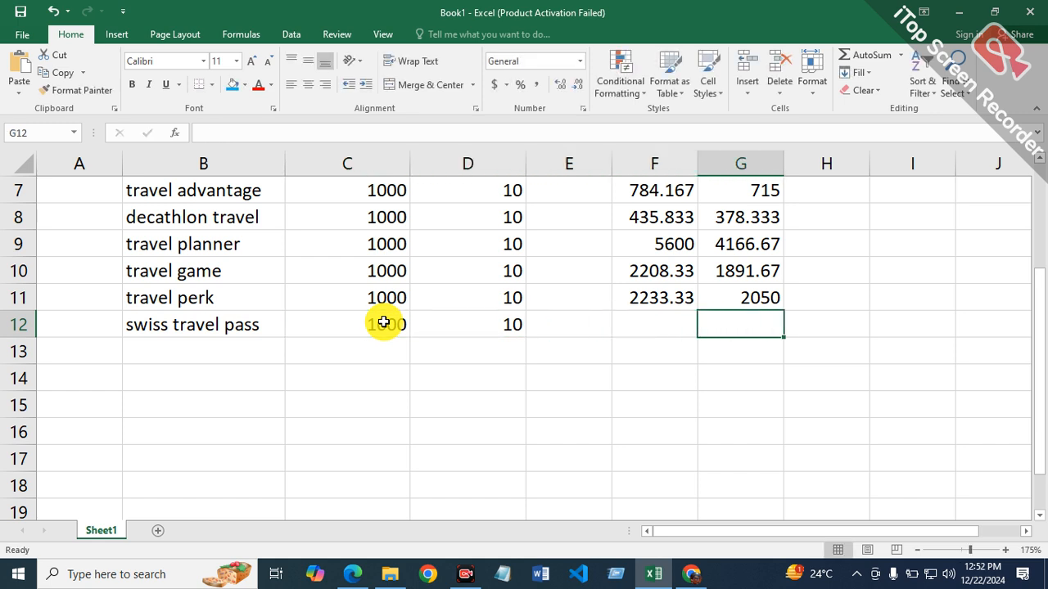
{"action": "key", "text": "Left"}
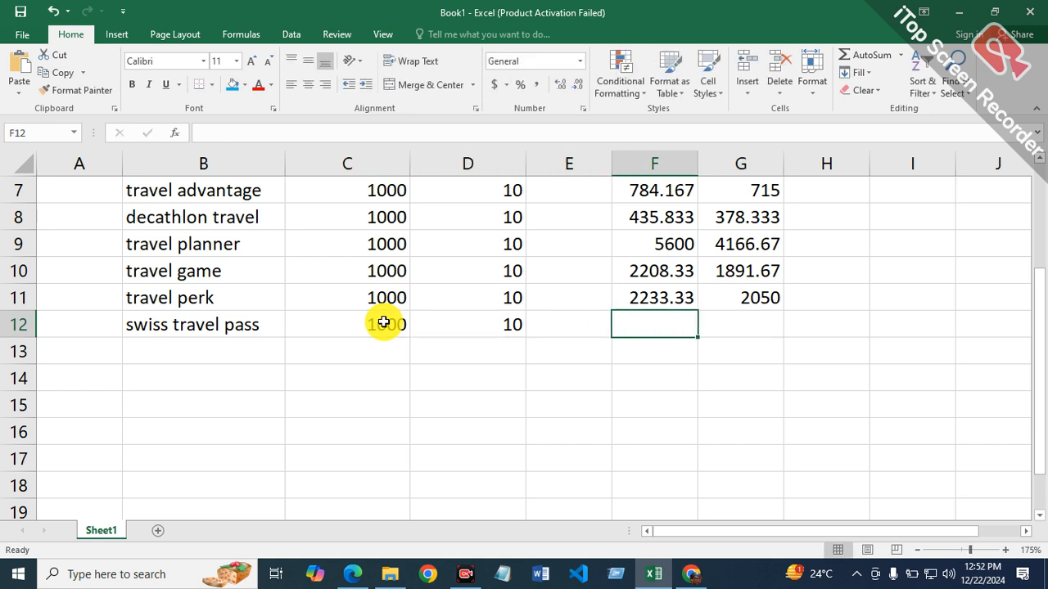
Step: Copy the keyword text inside cell B12 and switch to Bing in Edge
{"action": "double_click", "coordinate": [263, 332]}
{"action": "left_click_drag", "start_coordinate": [265, 328], "coordinate": [108, 328]}
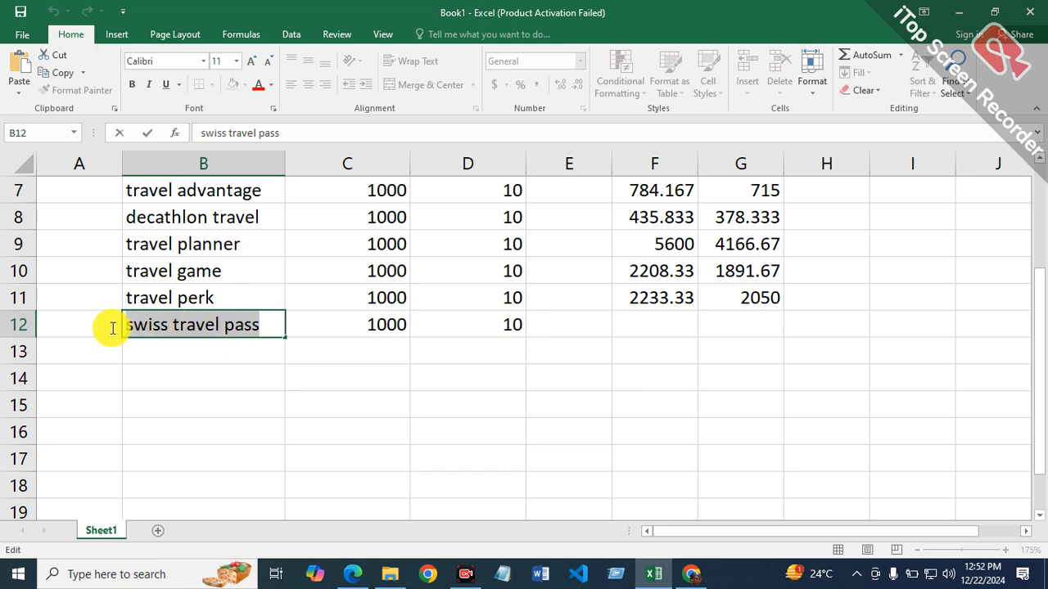
{"action": "right_click", "coordinate": [179, 328]}
{"action": "left_click", "coordinate": [195, 355]}
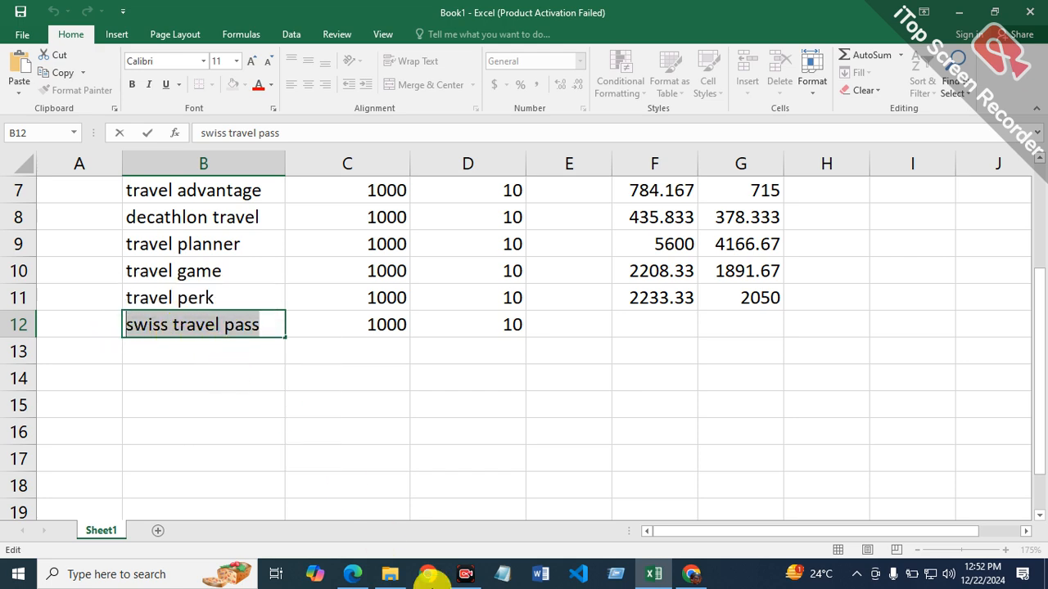
{"action": "left_click", "coordinate": [354, 573]}
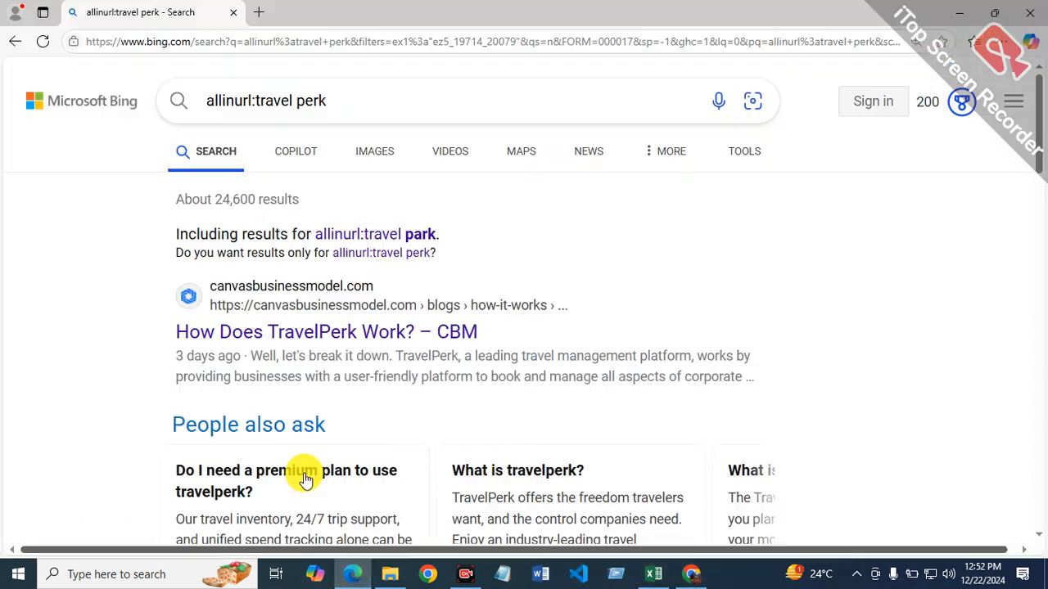
Step: Search Bing for "allinurl:swiss travel pass" and limit the results to the past year
{"action": "left_click", "coordinate": [382, 97]}
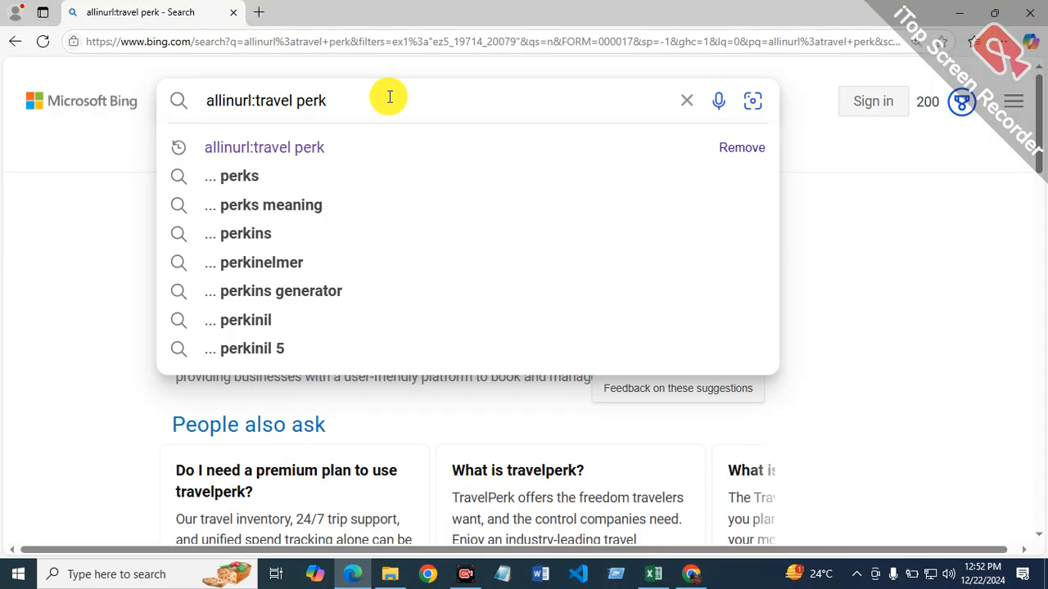
{"action": "key", "text": "BackSpace"}
{"action": "key", "text": "BackSpace"}
{"action": "key", "text": "BackSpace"}
{"action": "key", "text": "BackSpace"}
{"action": "key", "text": "BackSpace"}
{"action": "key", "text": "BackSpace"}
{"action": "key", "text": "BackSpace"}
{"action": "key", "text": "BackSpace"}
{"action": "key", "text": "BackSpace"}
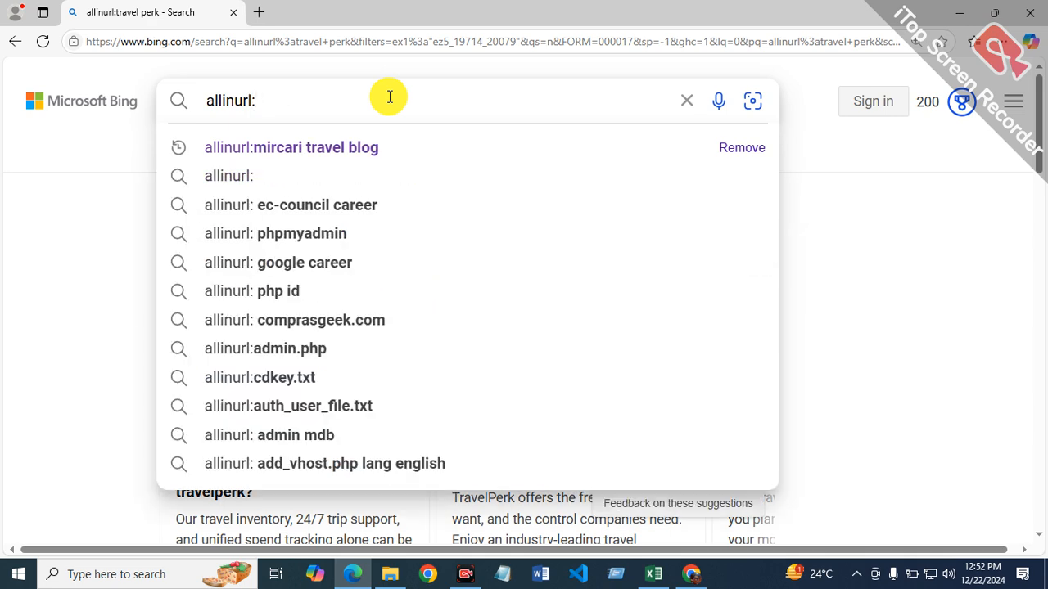
{"action": "type", "text": "swiss travel pass"}
{"action": "key", "text": "Return"}
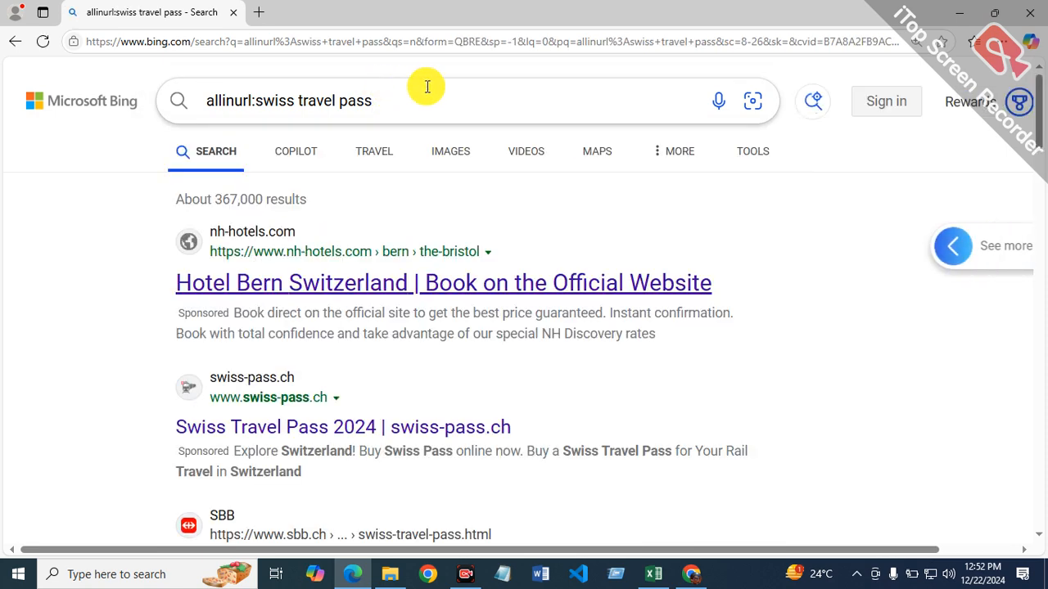
{"action": "left_click", "coordinate": [745, 153]}
{"action": "left_click", "coordinate": [221, 211]}
{"action": "left_click", "coordinate": [239, 376]}
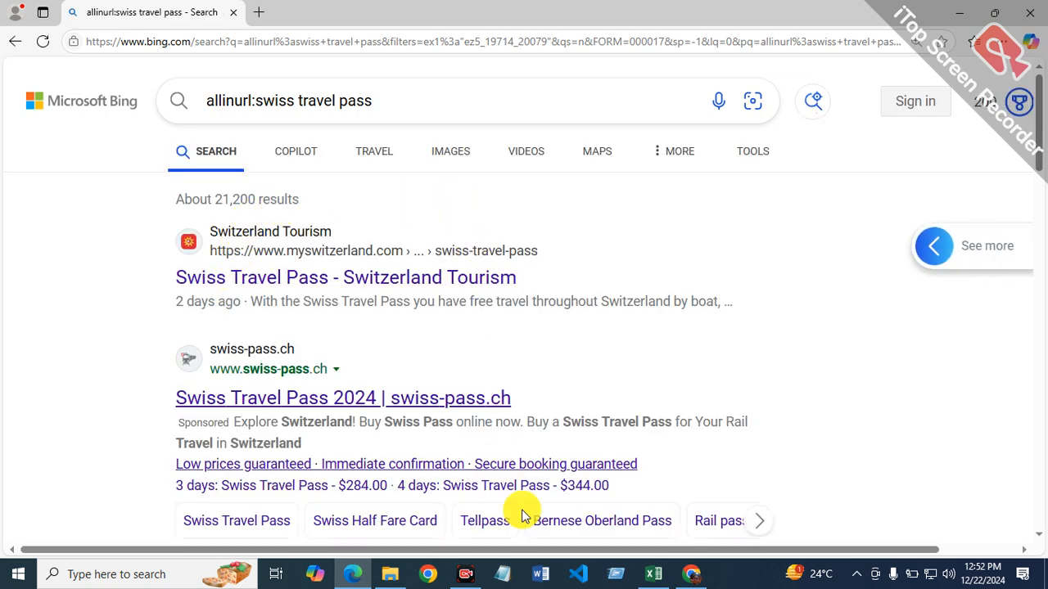
Step: Switch to Excel and enter the monthly average formula =21200/12 in cell G12
{"action": "left_click", "coordinate": [652, 574]}
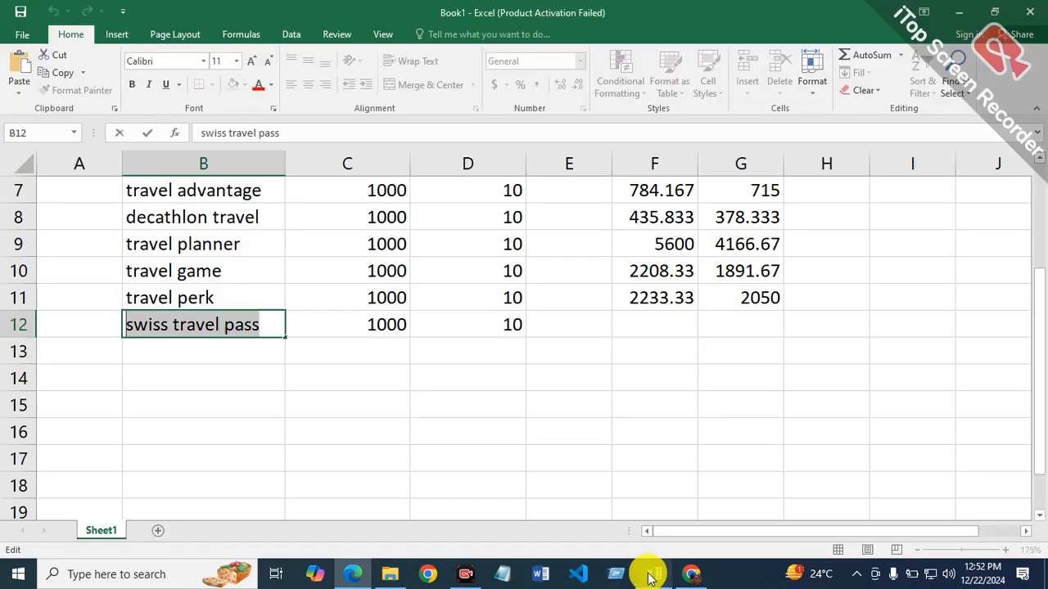
{"action": "left_click", "coordinate": [765, 325]}
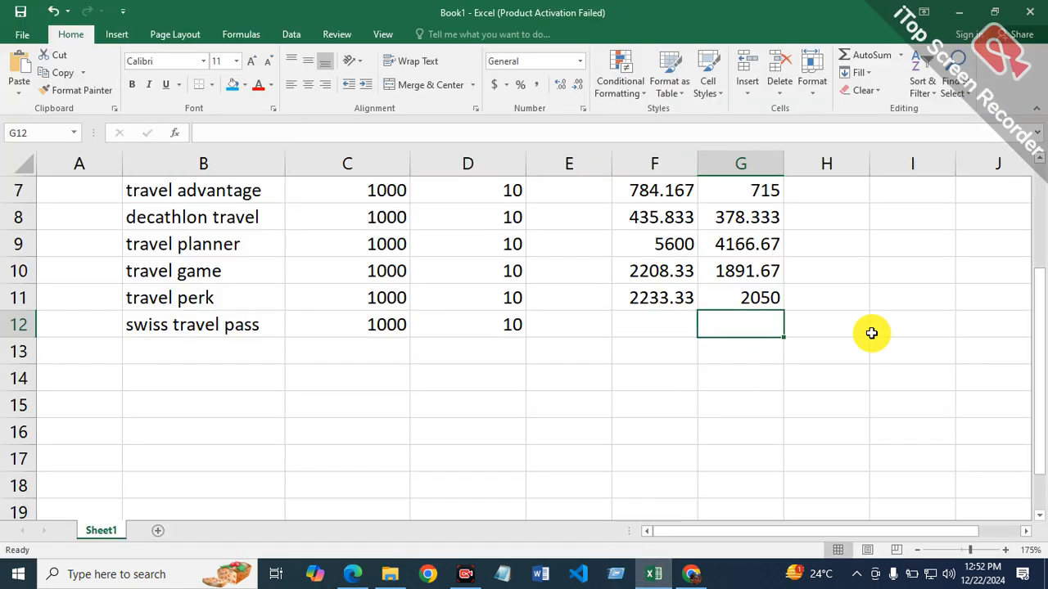
{"action": "type", "text": "=21200/"}
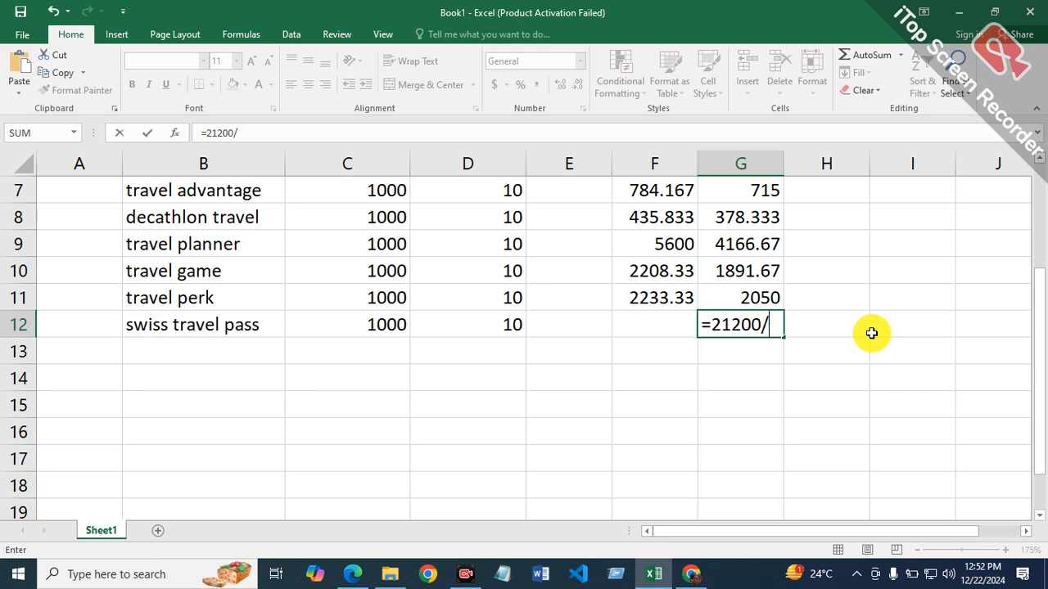
{"action": "type", "text": "12"}
{"action": "key", "text": "Return"}
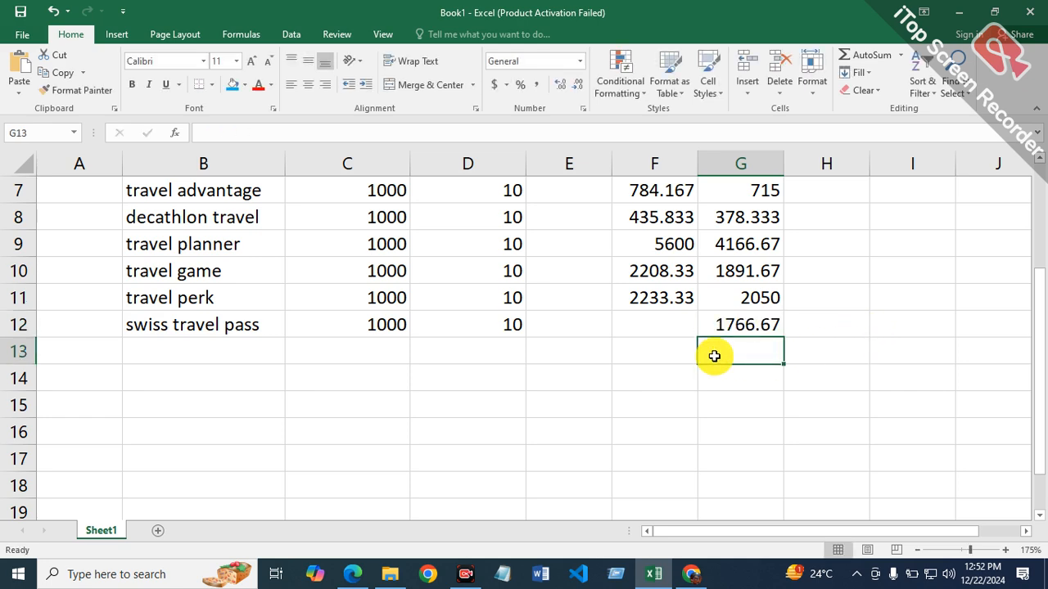
Step: Select cell F12, switch to Edge, search Bing for "allintitle:swiss travel pass" and limit the results to the past year
{"action": "left_click", "coordinate": [666, 327]}
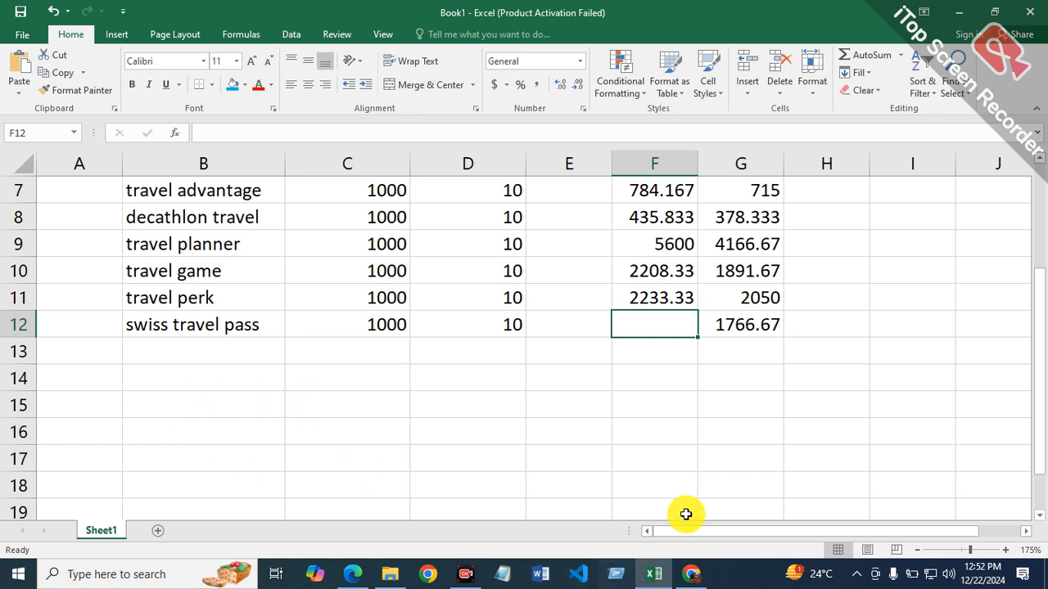
{"action": "left_click", "coordinate": [354, 572]}
{"action": "left_click", "coordinate": [250, 102]}
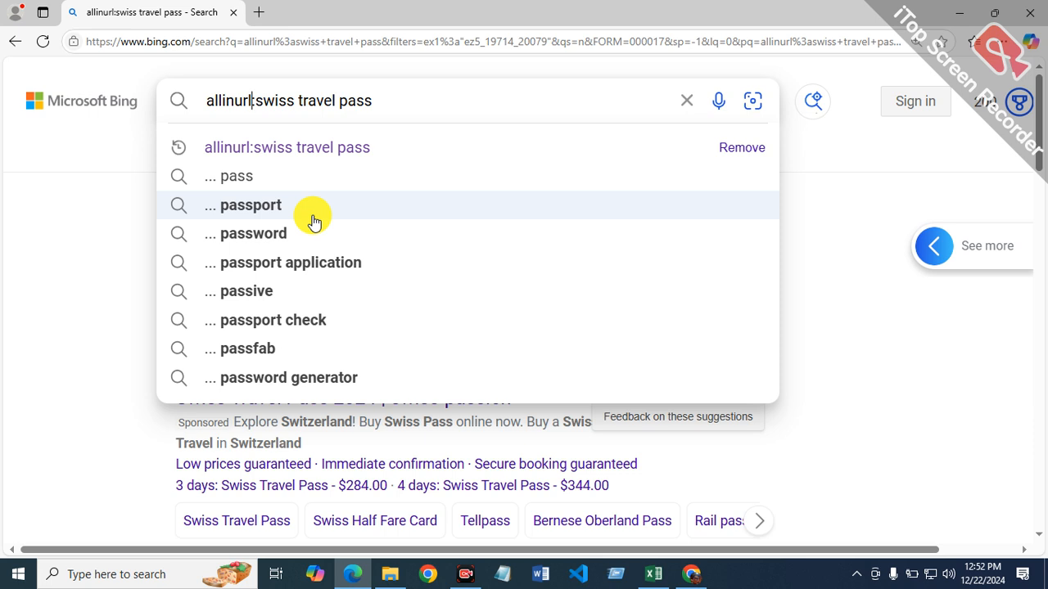
{"action": "key", "text": "BackSpace"}
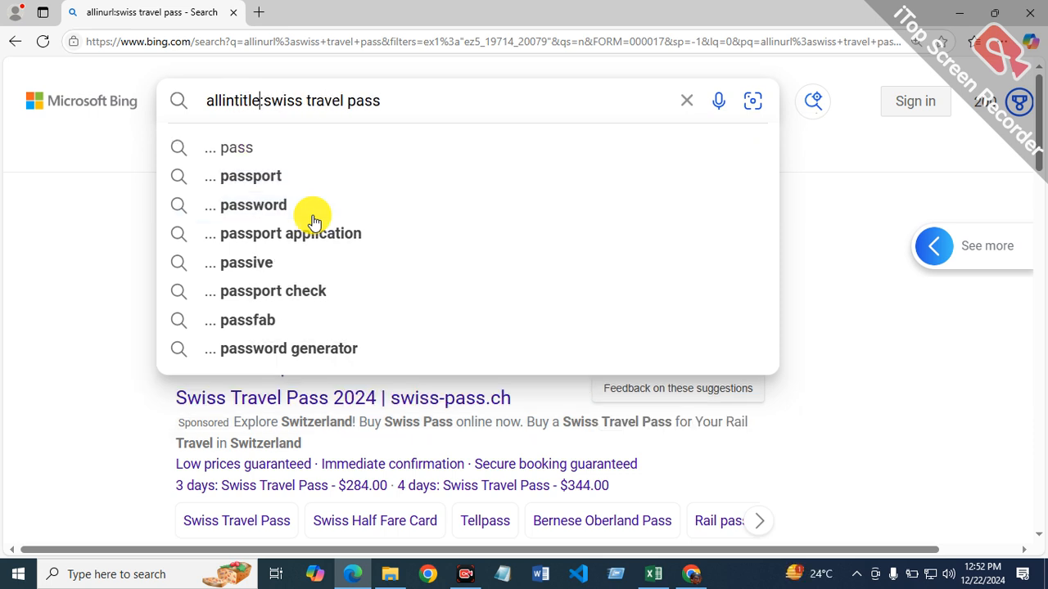
{"action": "key", "text": "Return"}
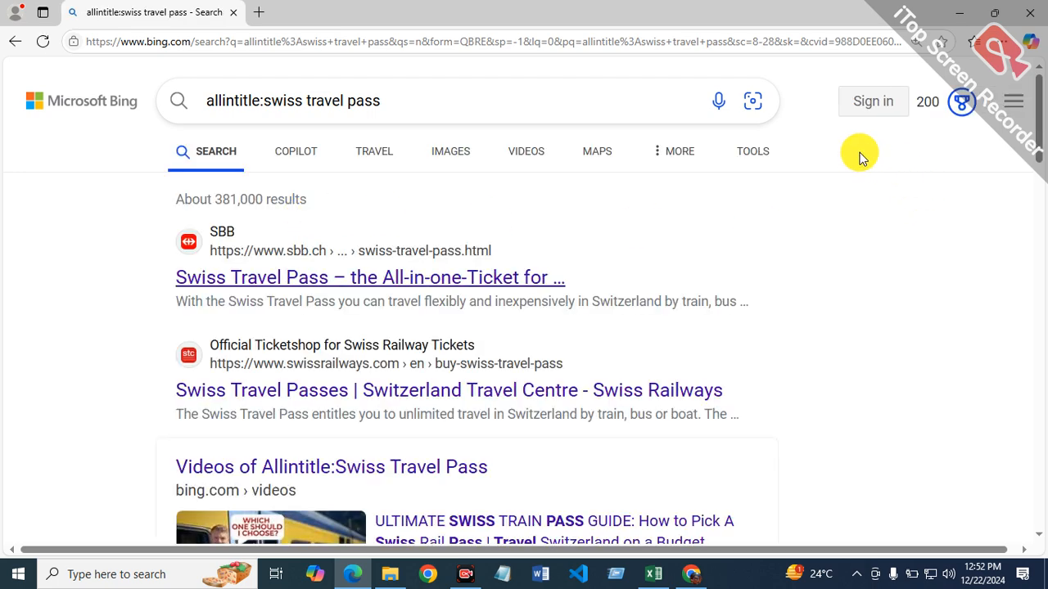
{"action": "left_click", "coordinate": [741, 151]}
{"action": "left_click", "coordinate": [211, 201]}
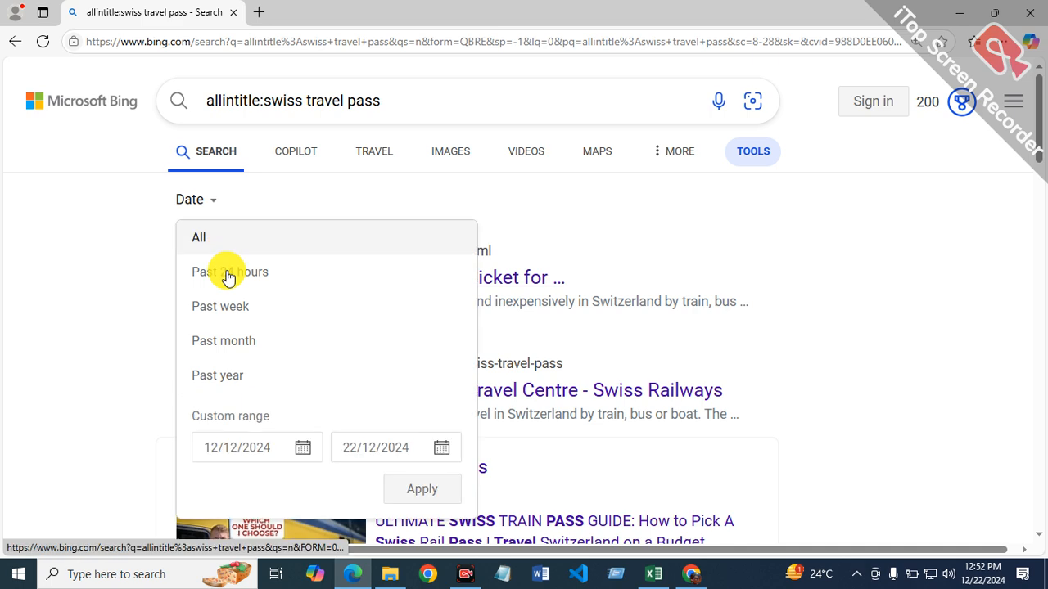
{"action": "left_click", "coordinate": [245, 375]}
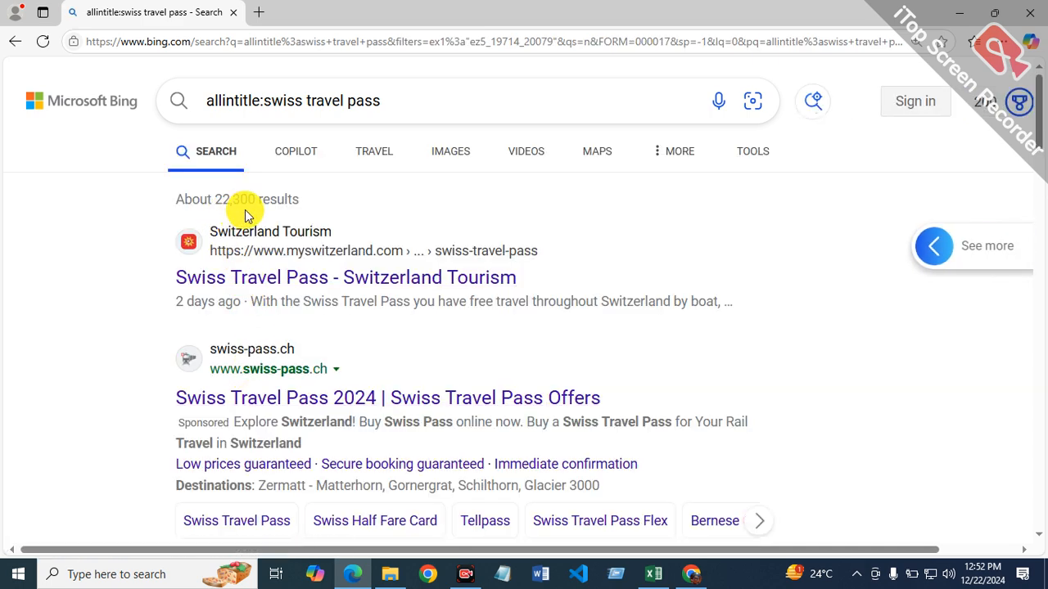
Step: Switch to Excel and enter the monthly average formula =22300/12 in cell F12
{"action": "left_click", "coordinate": [659, 574]}
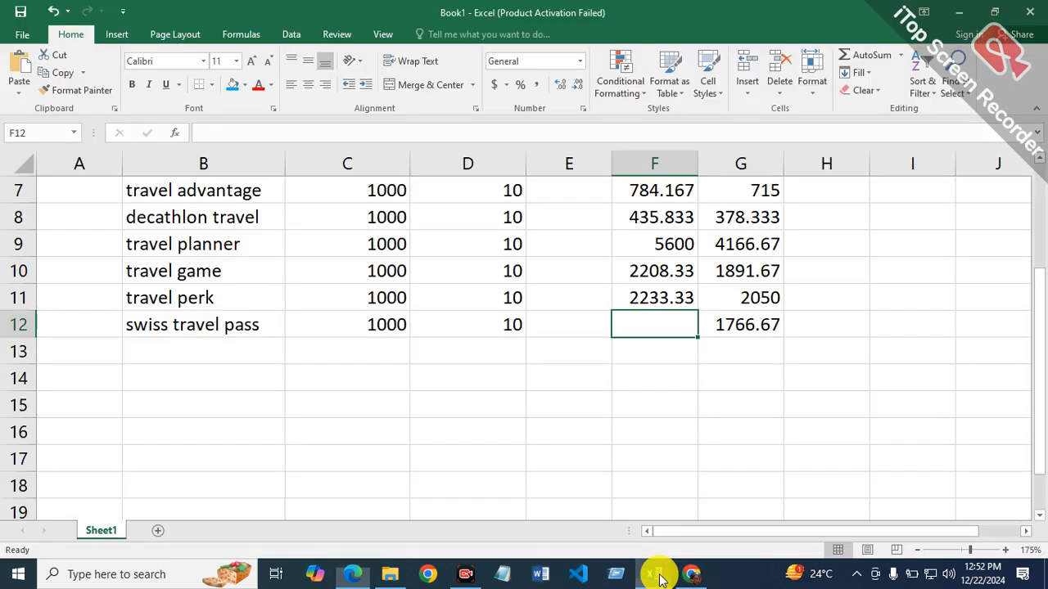
{"action": "type", "text": "=22300/12"}
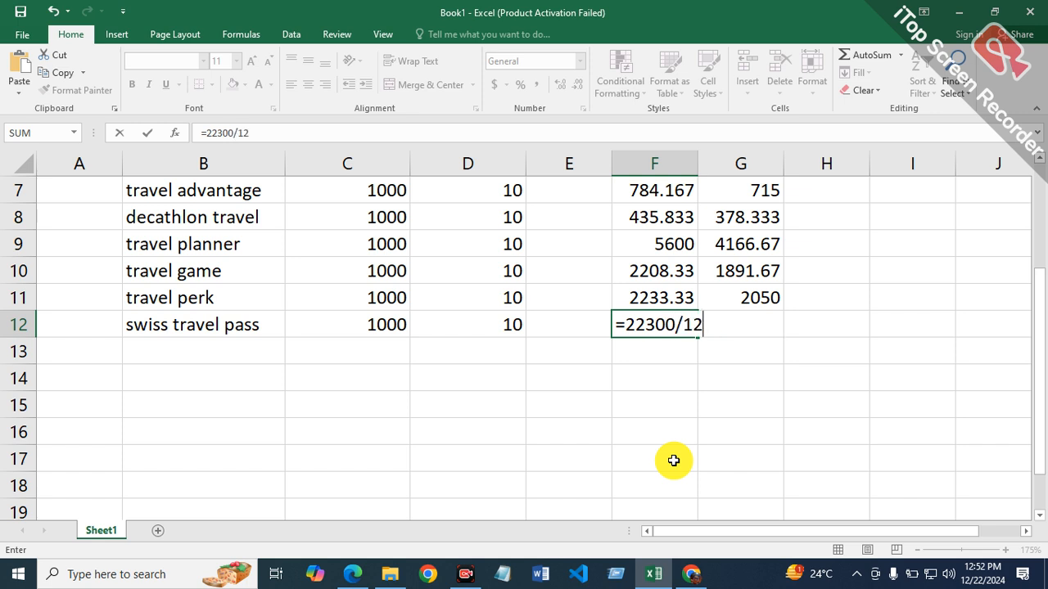
{"action": "key", "text": "Return"}
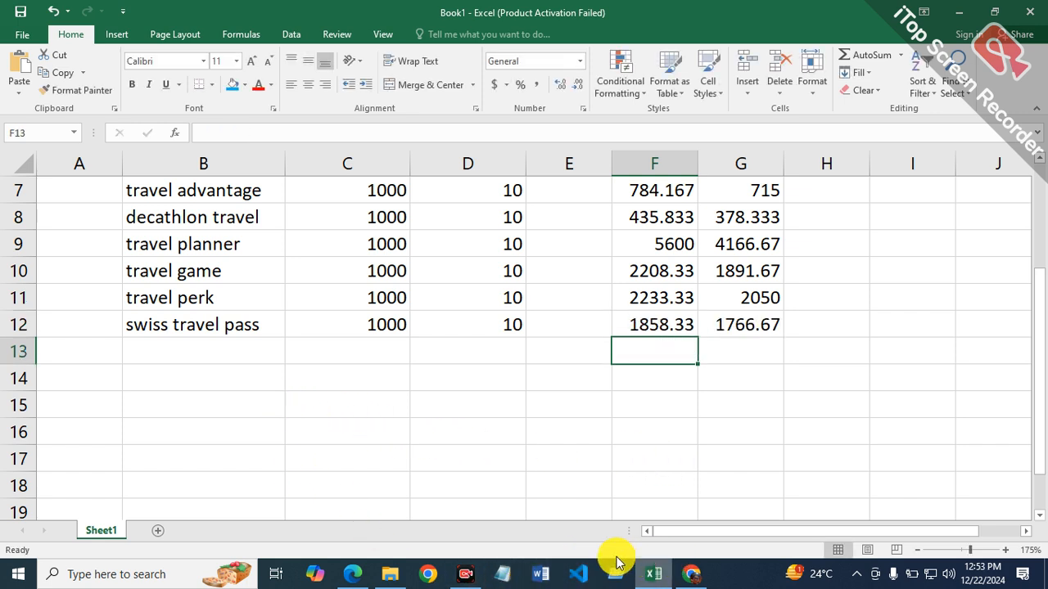
Step: Switch to Chrome, look through the remaining swiss travel pass ideas in Ahrefs and close the list
{"action": "left_click", "coordinate": [697, 571]}
{"action": "scroll", "coordinate": [450, 361], "scroll_direction": "down", "scroll_amount": 1}
{"action": "scroll", "coordinate": [448, 356], "scroll_direction": "down", "scroll_amount": 5}
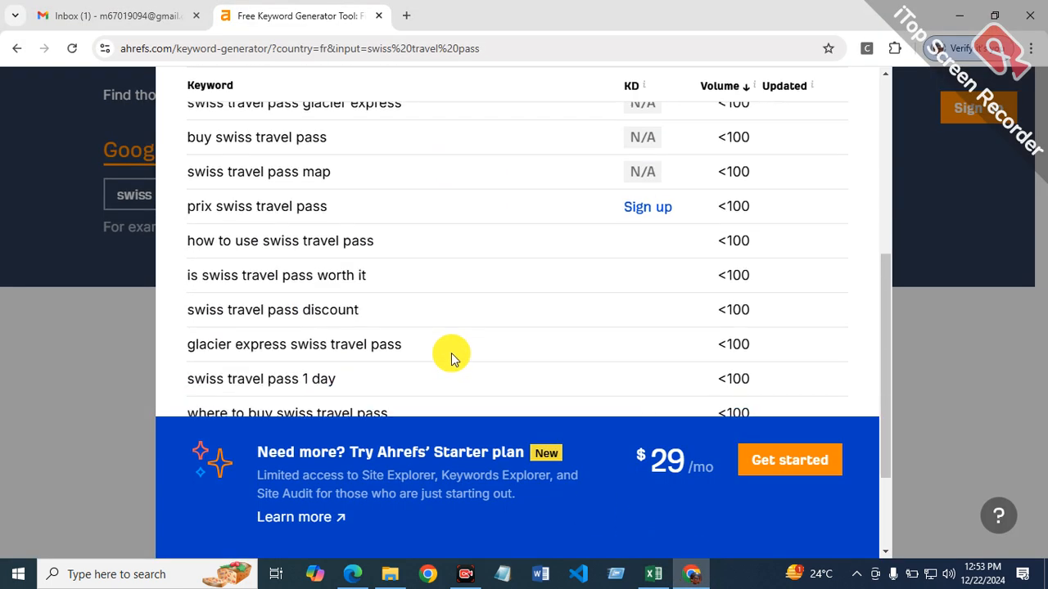
{"action": "scroll", "coordinate": [475, 366], "scroll_direction": "up", "scroll_amount": 7}
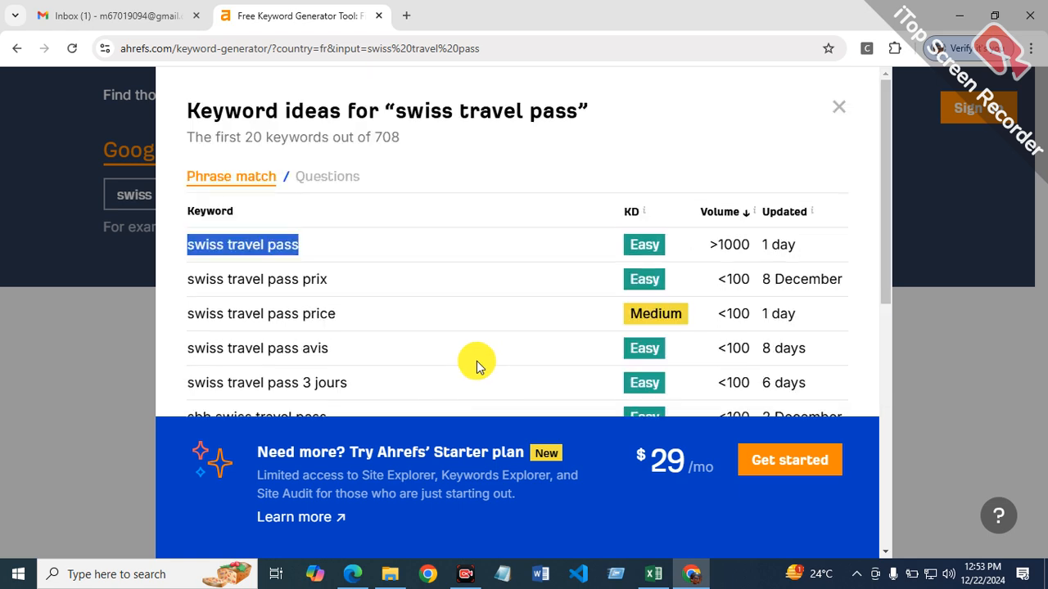
{"action": "left_click", "coordinate": [844, 113]}
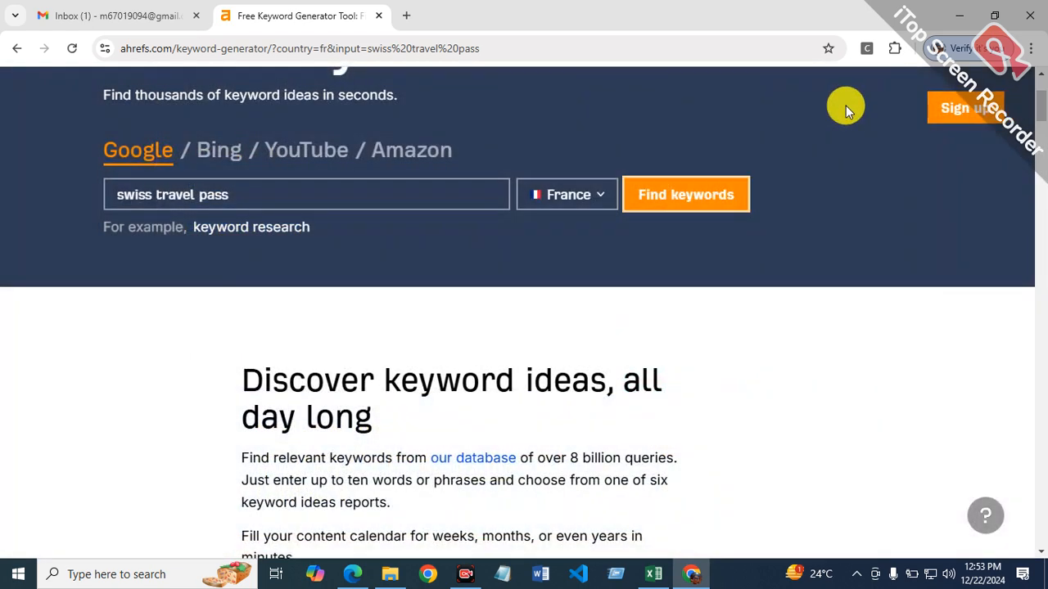
Step: Switch to File Explorer, view Capture.PNG in the Documents folder to check the next keyword idea, and close the image
{"action": "left_click", "coordinate": [952, 15]}
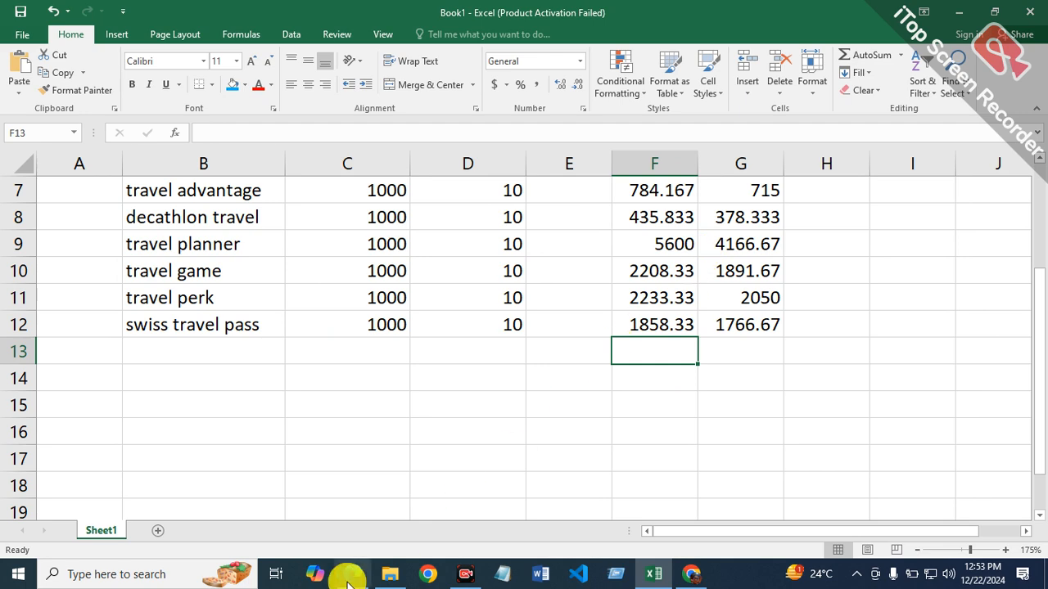
{"action": "left_click", "coordinate": [382, 578]}
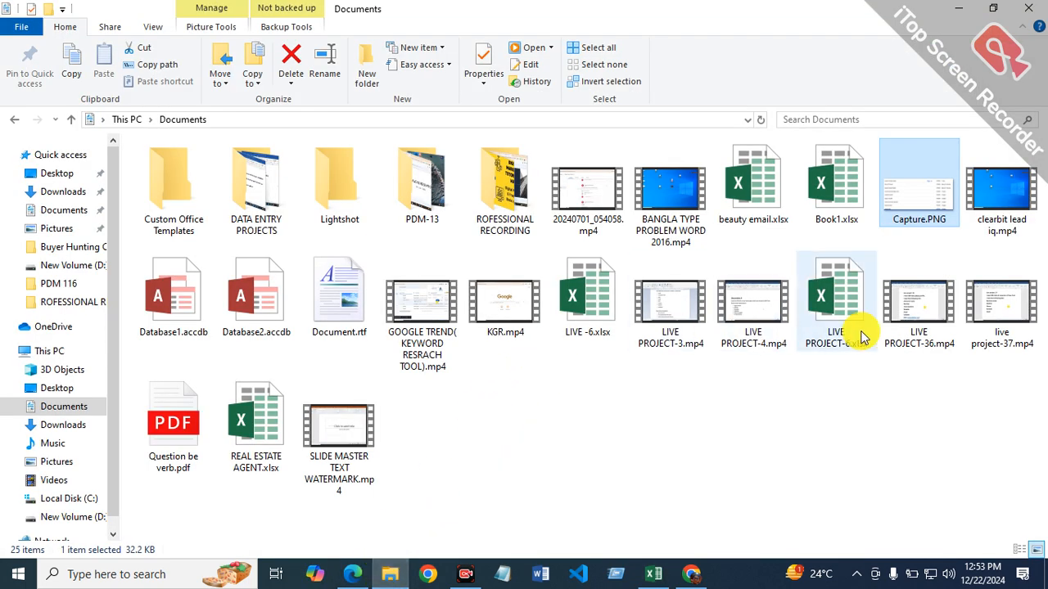
{"action": "double_click", "coordinate": [915, 208]}
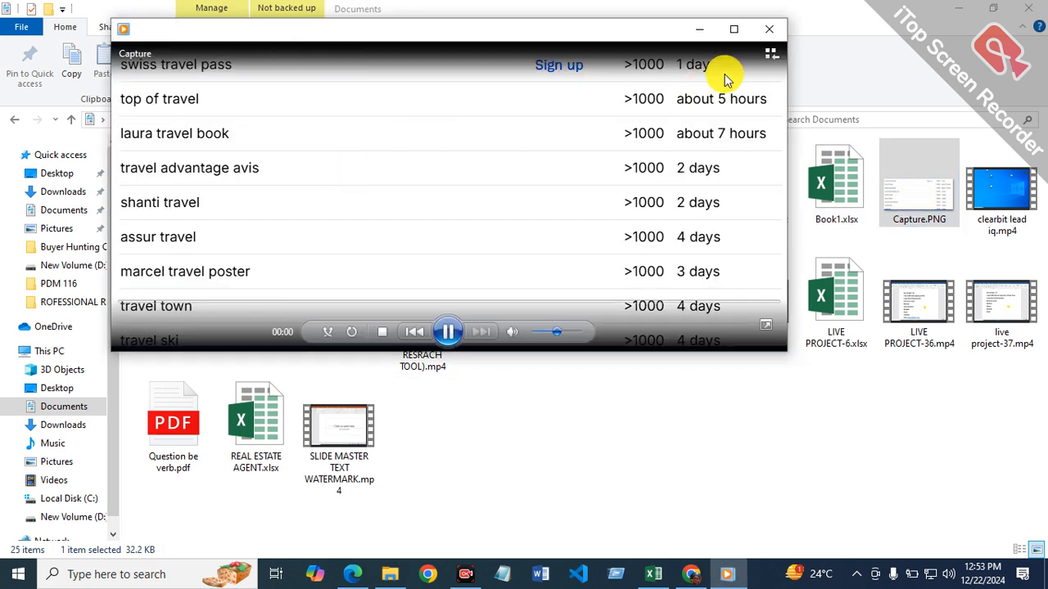
{"action": "left_click", "coordinate": [733, 28]}
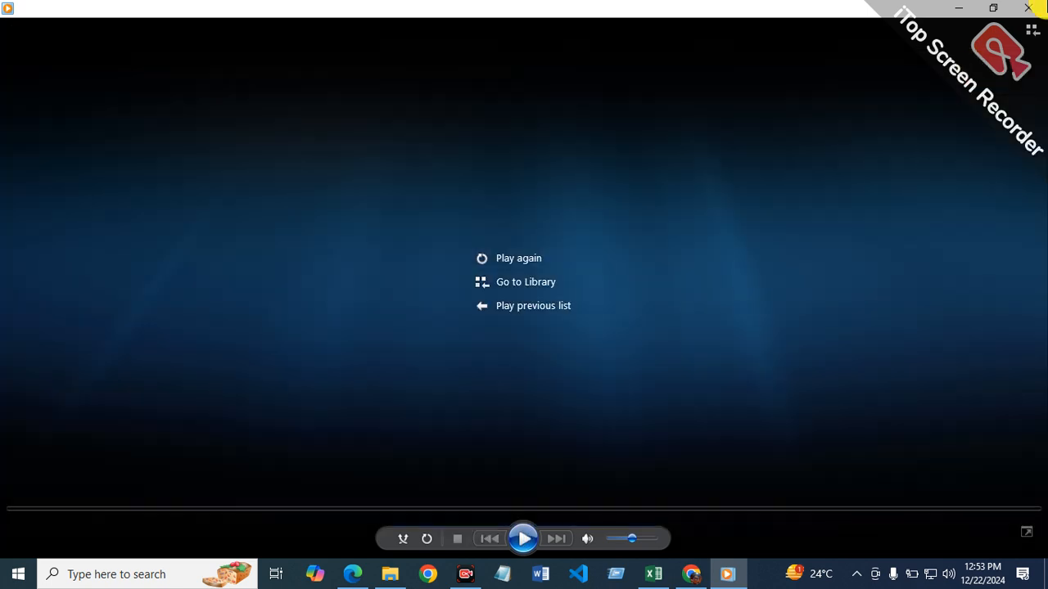
{"action": "left_click", "coordinate": [1029, 8]}
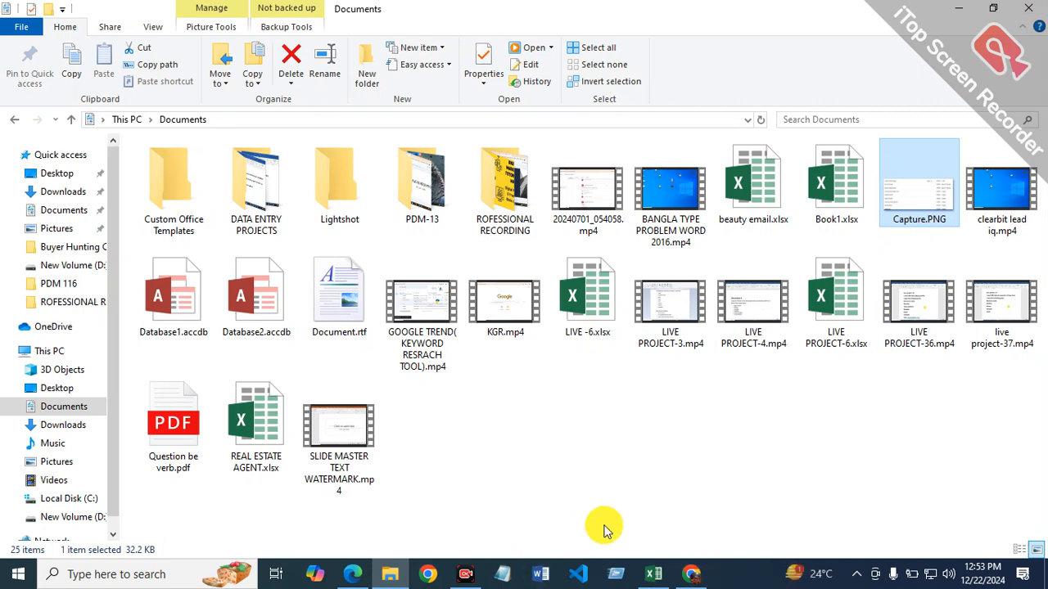
Step: Switch to Chrome, find Ahrefs keyword ideas for "top of travel" in France and review their difficulty and volume
{"action": "left_click", "coordinate": [698, 580]}
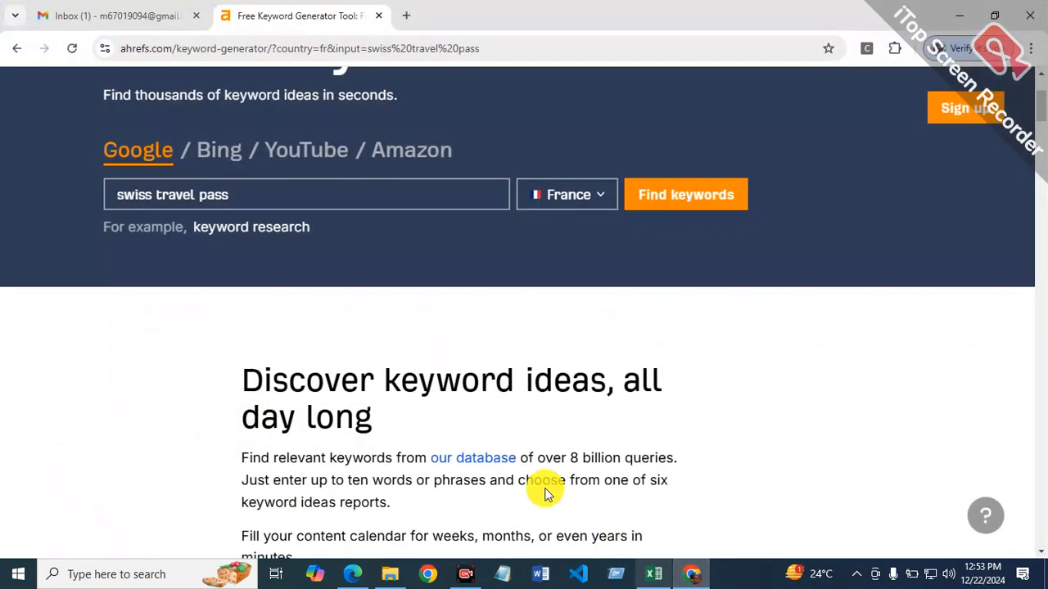
{"action": "left_click", "coordinate": [349, 198]}
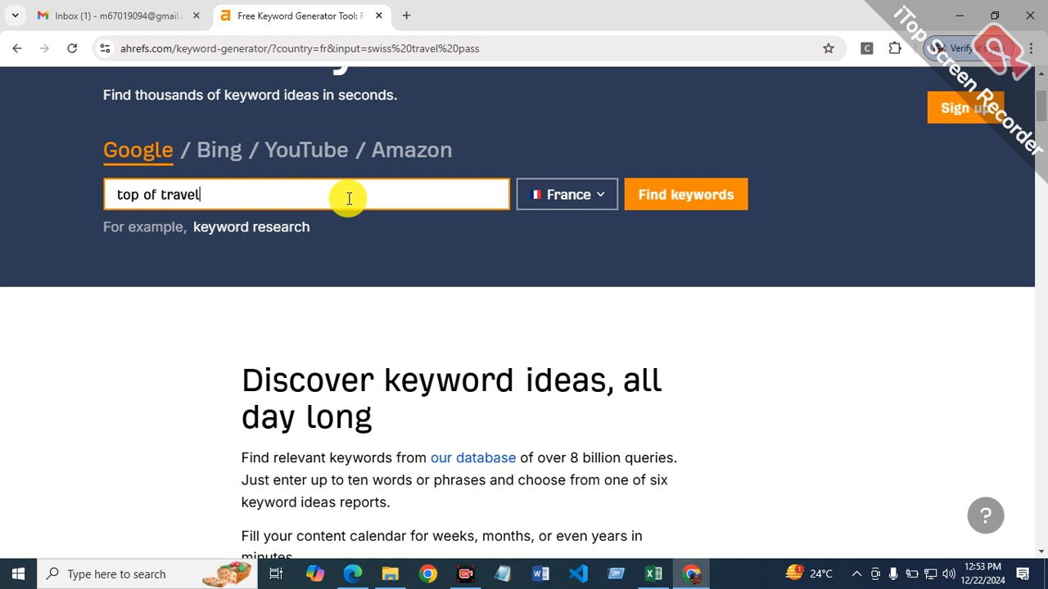
{"action": "left_click", "coordinate": [700, 200]}
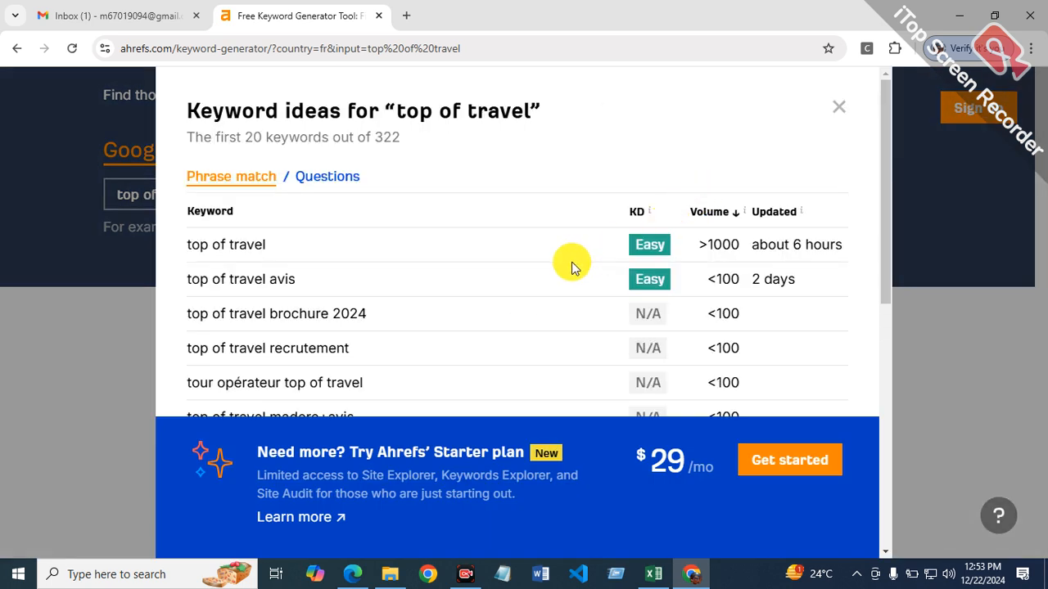
{"action": "scroll", "coordinate": [695, 346], "scroll_direction": "down", "scroll_amount": 6}
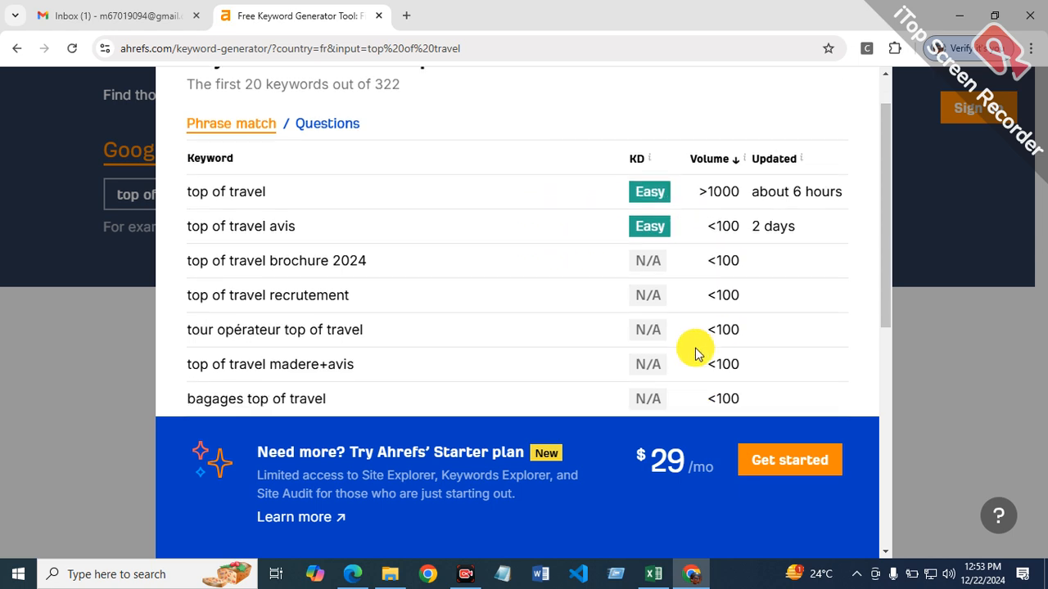
{"action": "scroll", "coordinate": [637, 342], "scroll_direction": "up", "scroll_amount": 6}
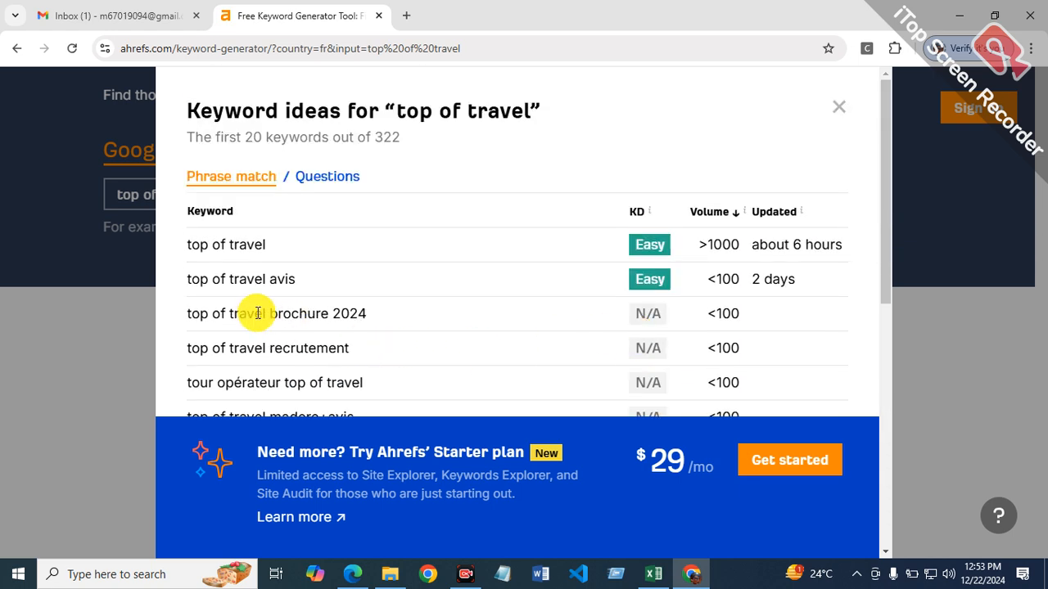
Step: Select and copy the first keyword in the "top of travel" ideas list
{"action": "left_click_drag", "start_coordinate": [199, 243], "coordinate": [262, 241]}
{"action": "left_click", "coordinate": [262, 241]}
{"action": "left_click_drag", "start_coordinate": [191, 239], "coordinate": [271, 250]}
{"action": "left_click", "coordinate": [180, 259]}
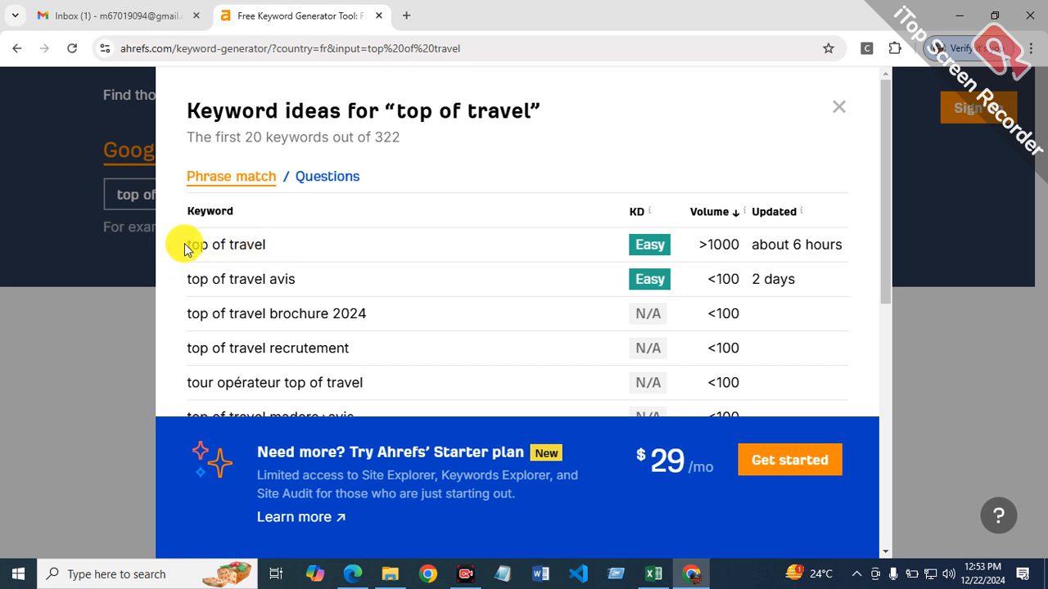
{"action": "left_click_drag", "start_coordinate": [191, 243], "coordinate": [244, 245]}
{"action": "left_click", "coordinate": [185, 247]}
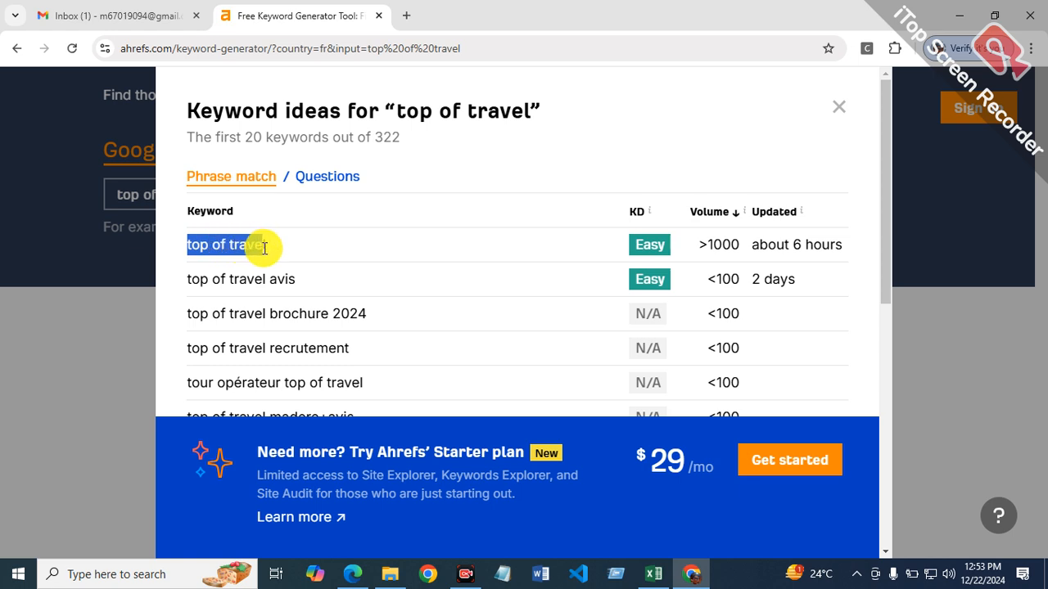
{"action": "right_click", "coordinate": [217, 247]}
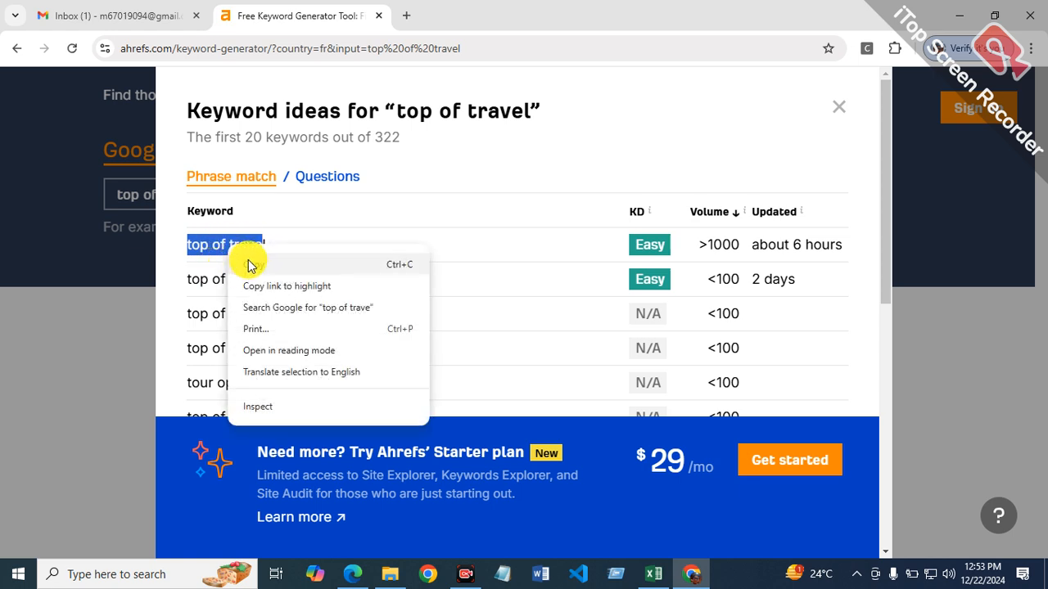
{"action": "left_click", "coordinate": [245, 262]}
Step: Switch to Excel, paste the copied keyword into cell B13 and complete its text as "top of travel"
{"action": "left_click", "coordinate": [655, 573]}
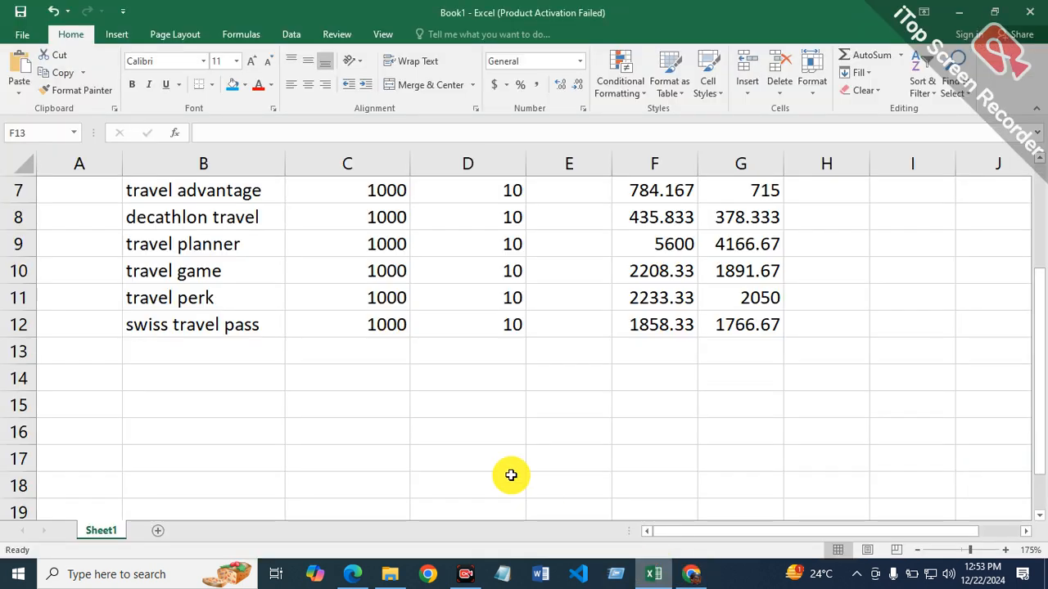
{"action": "right_click", "coordinate": [219, 351]}
{"action": "left_click", "coordinate": [275, 84]}
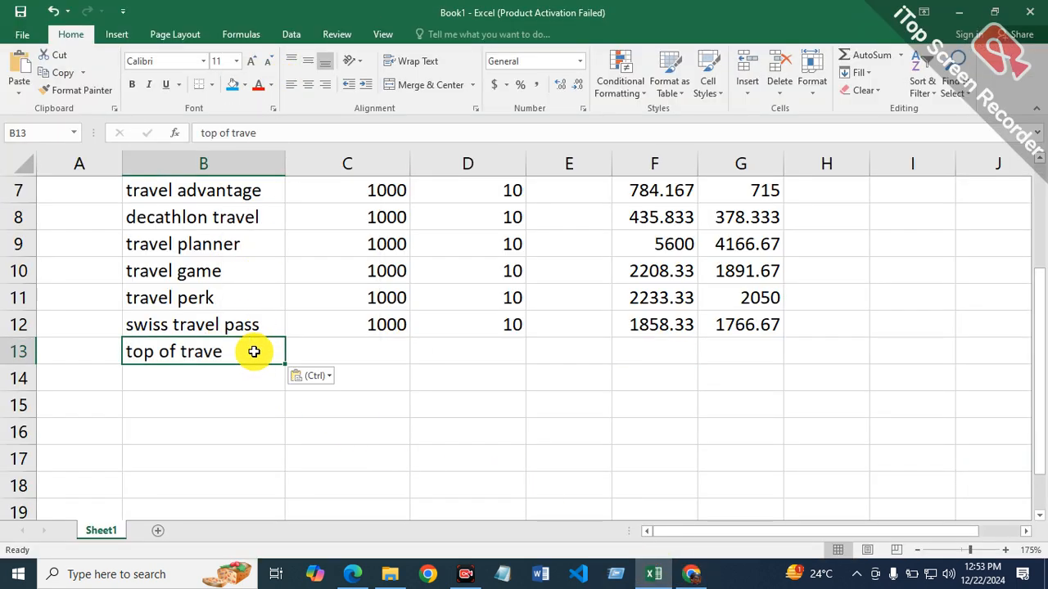
{"action": "left_click", "coordinate": [276, 131]}
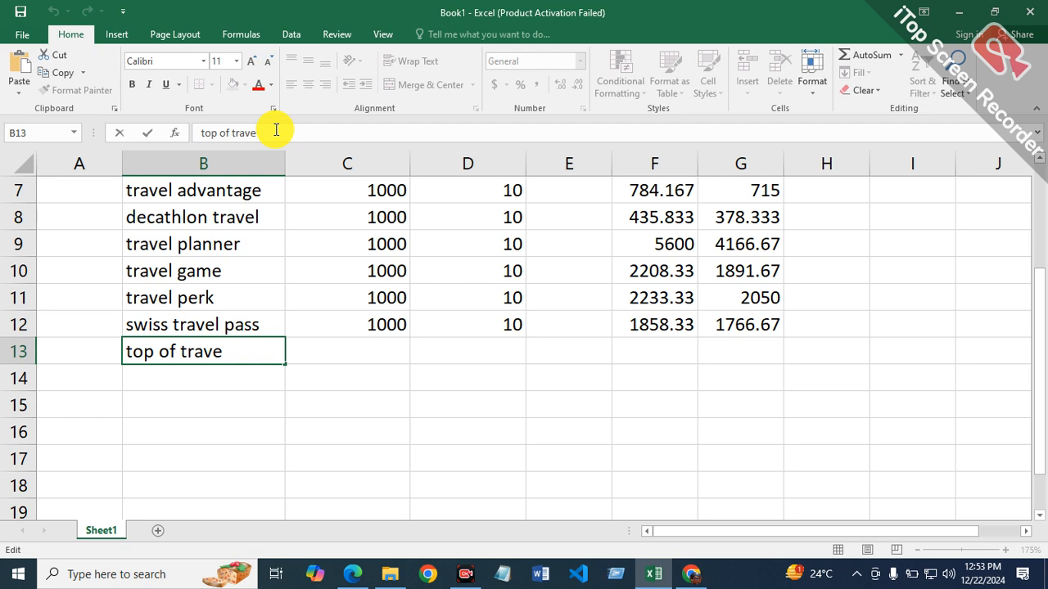
{"action": "key", "text": "Return"}
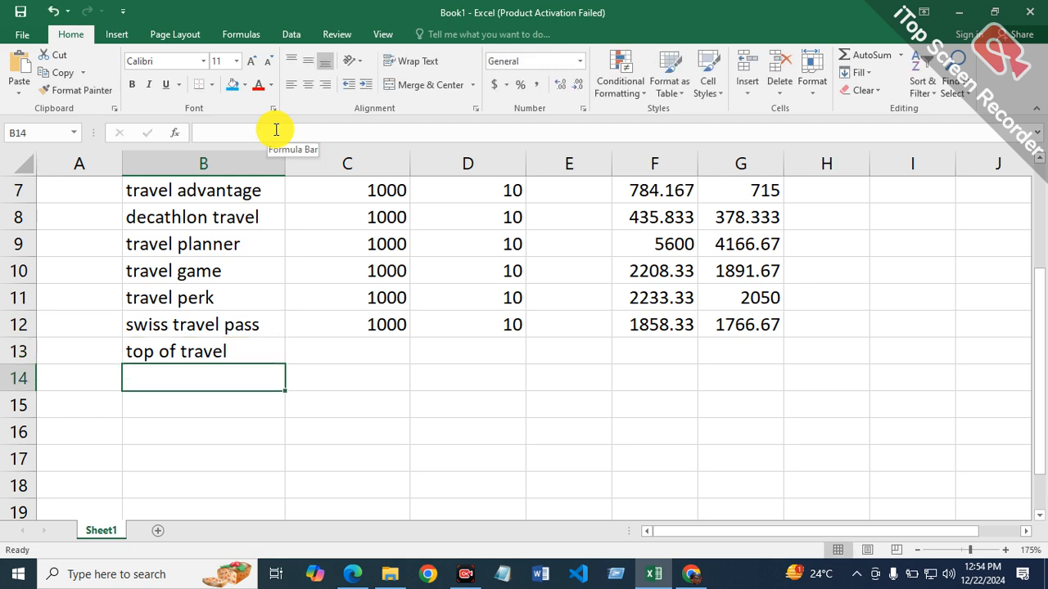
Step: Enter 1000 in cell C13 and 10 in cell D13 for the top of travel row
{"action": "key", "text": "Up"}
{"action": "key", "text": "Right"}
{"action": "type", "text": "1000"}
{"action": "key", "text": "Right"}
{"action": "type", "text": "10"}
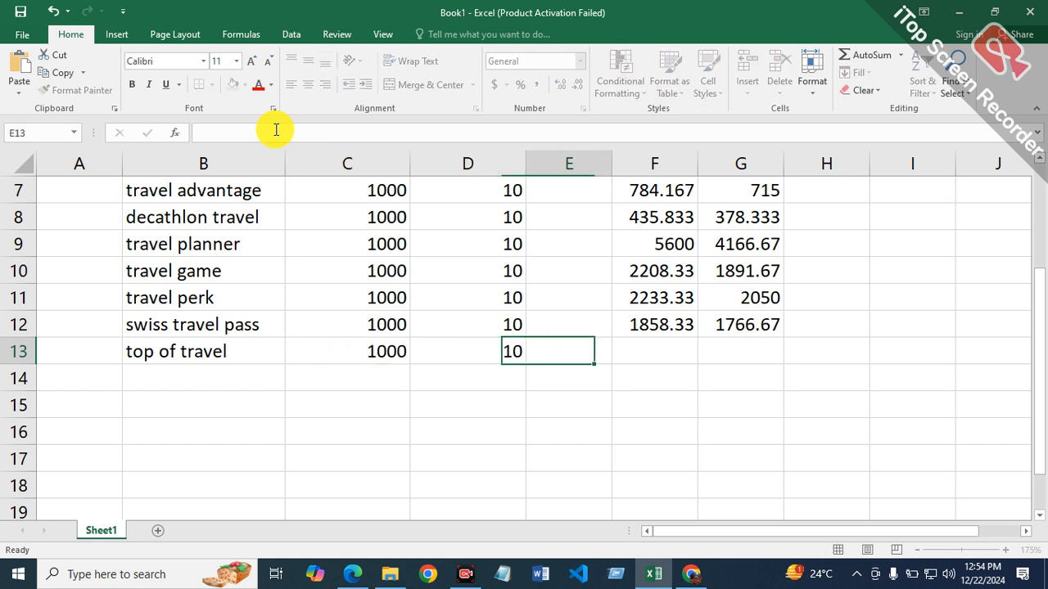
{"action": "key", "text": "Right"}
{"action": "key", "text": "Right"}
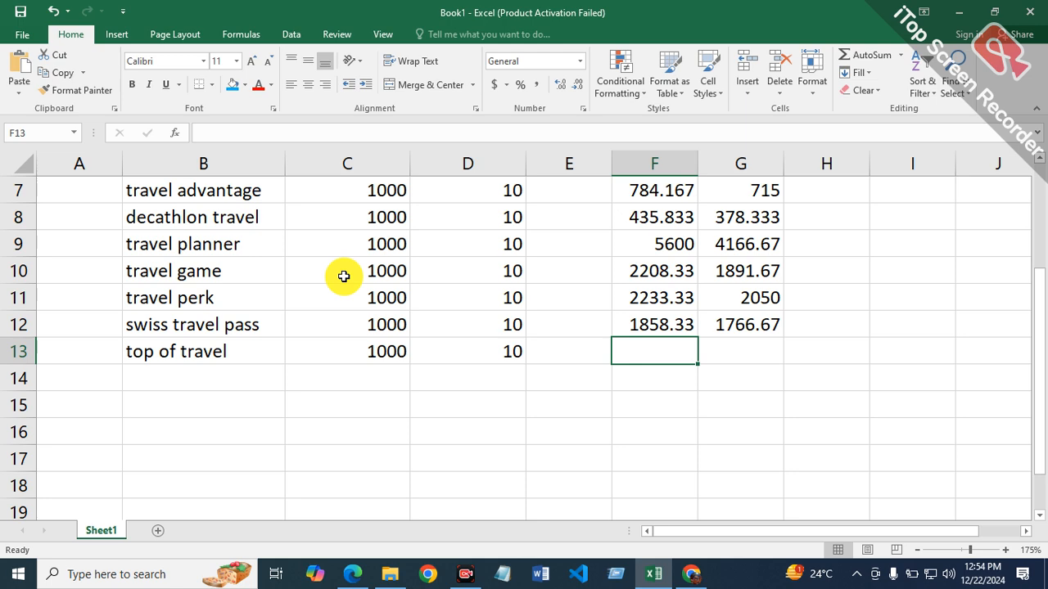
Step: Copy the full keyword text "top of travel" from cell B13
{"action": "left_click", "coordinate": [249, 352]}
{"action": "double_click", "coordinate": [242, 350]}
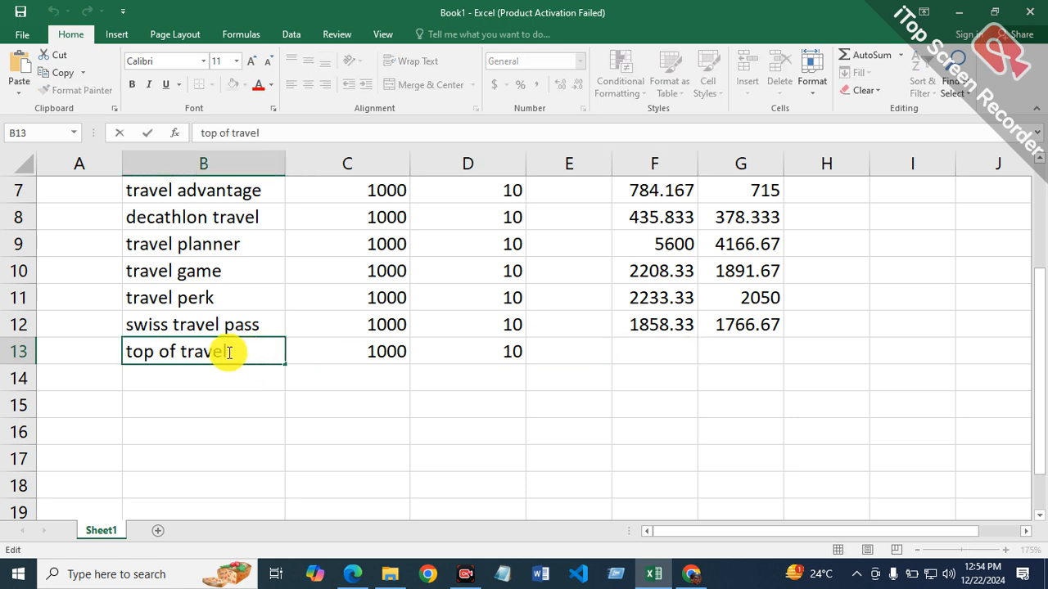
{"action": "left_click_drag", "start_coordinate": [227, 351], "coordinate": [77, 358]}
{"action": "right_click", "coordinate": [199, 367]}
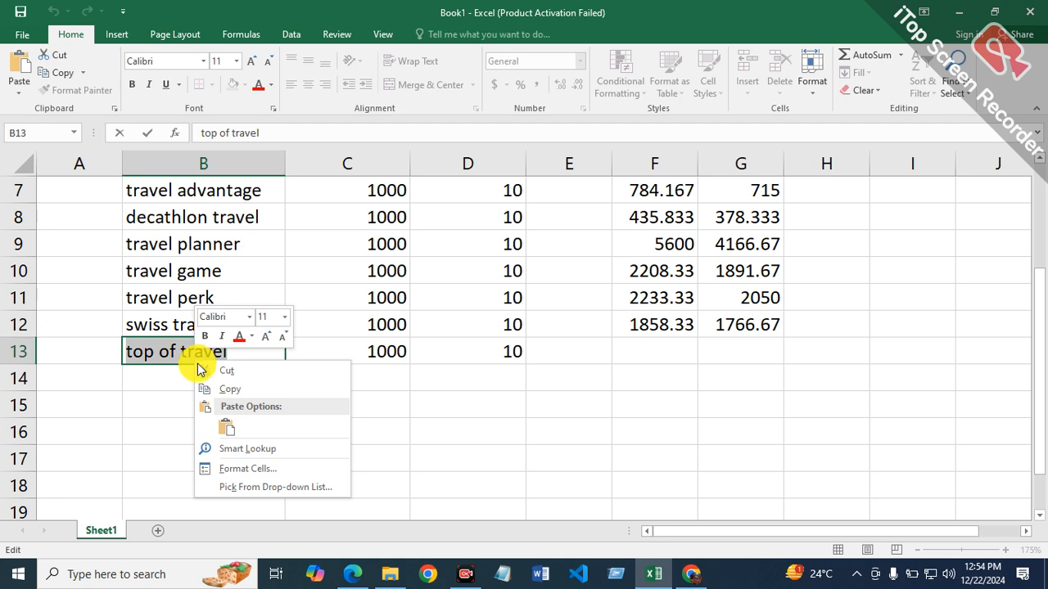
{"action": "left_click", "coordinate": [237, 389]}
Step: Switch to Edge, search Bing for "allintitle:top of travel" and limit the results to the past year
{"action": "left_click", "coordinate": [352, 574]}
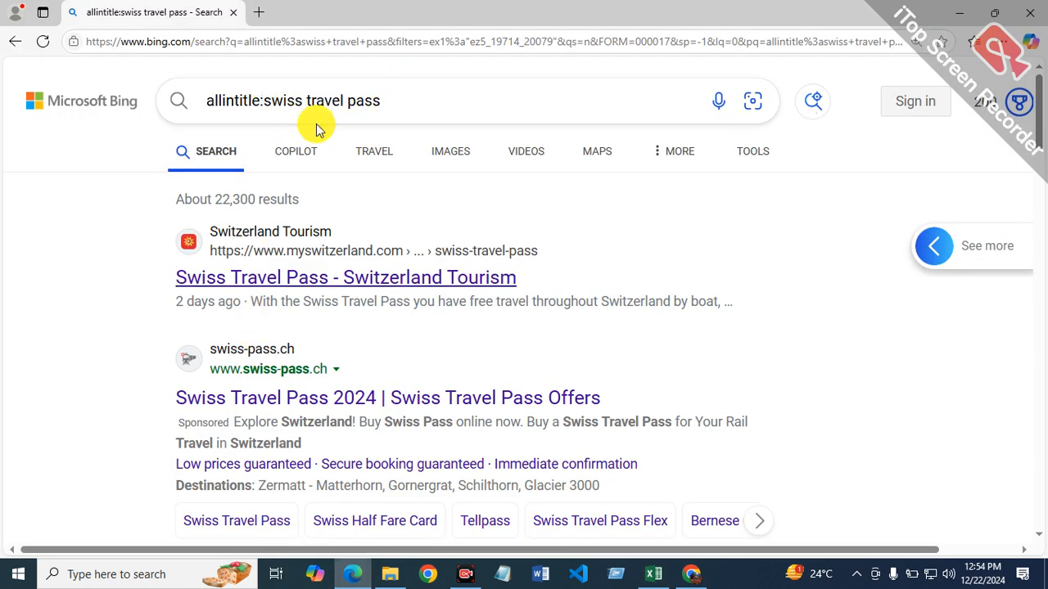
{"action": "left_click", "coordinate": [383, 102]}
{"action": "key", "text": "BackSpace"}
{"action": "key", "text": "BackSpace"}
{"action": "key", "text": "BackSpace"}
{"action": "key", "text": "BackSpace"}
{"action": "key", "text": "BackSpace"}
{"action": "key", "text": "BackSpace"}
{"action": "key", "text": "BackSpace"}
{"action": "key", "text": "BackSpace"}
{"action": "key", "text": "BackSpace"}
{"action": "key", "text": "BackSpace"}
{"action": "key", "text": "BackSpace"}
{"action": "key", "text": "BackSpace"}
{"action": "key", "text": "BackSpace"}
{"action": "key", "text": "BackSpace"}
{"action": "key", "text": "BackSpace"}
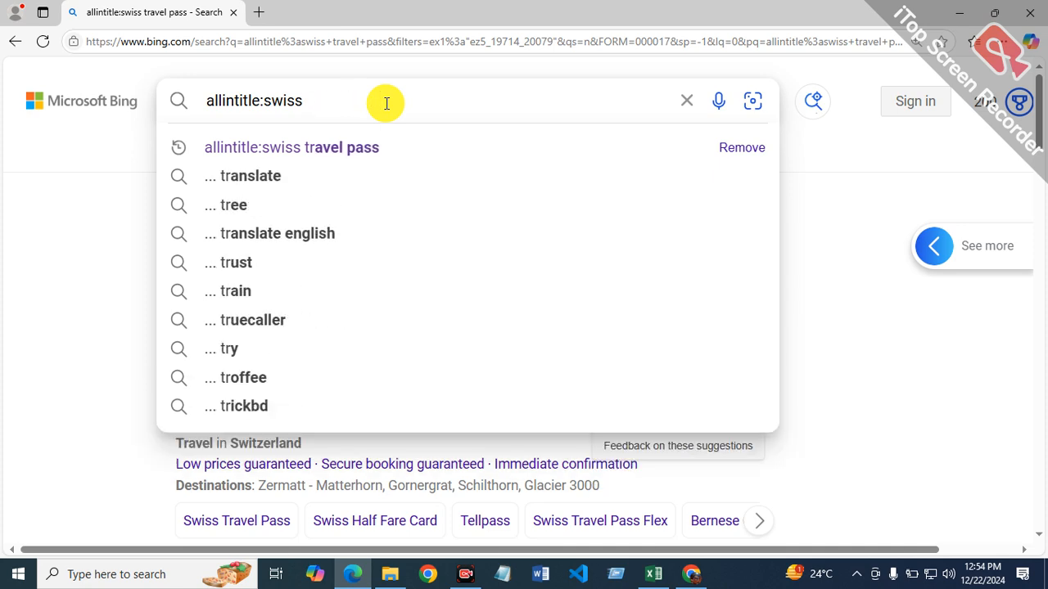
{"action": "key", "text": "BackSpace"}
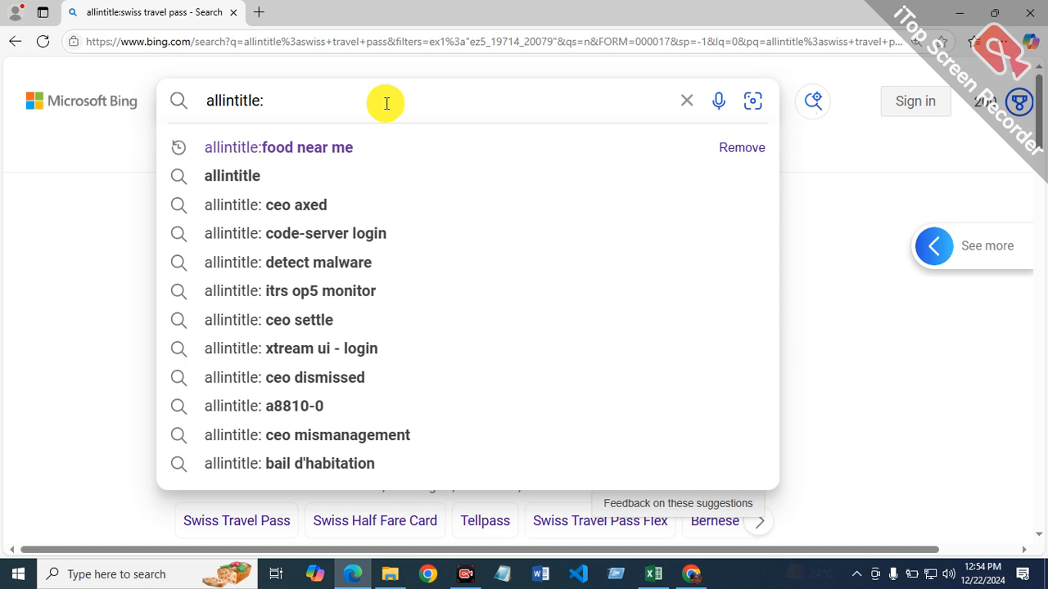
{"action": "type", "text": "top of travel"}
{"action": "key", "text": "Return"}
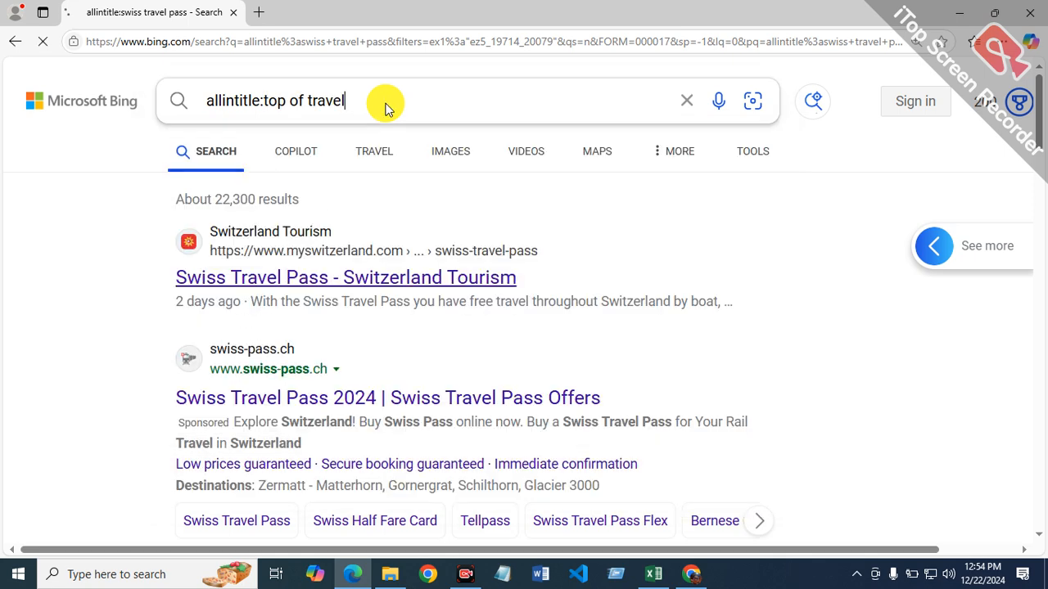
{"action": "left_click", "coordinate": [752, 154]}
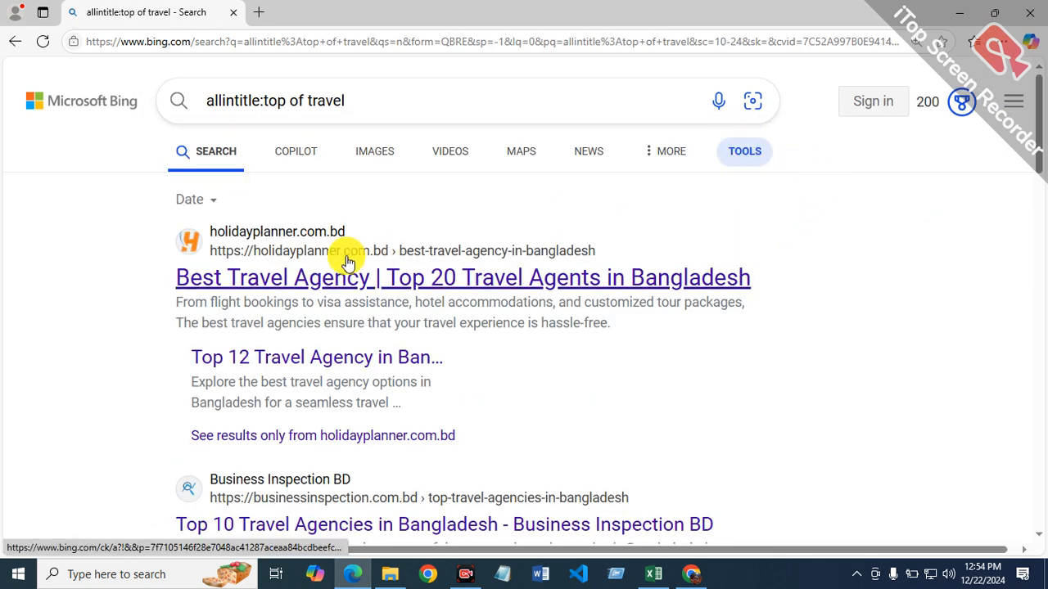
{"action": "left_click", "coordinate": [215, 201]}
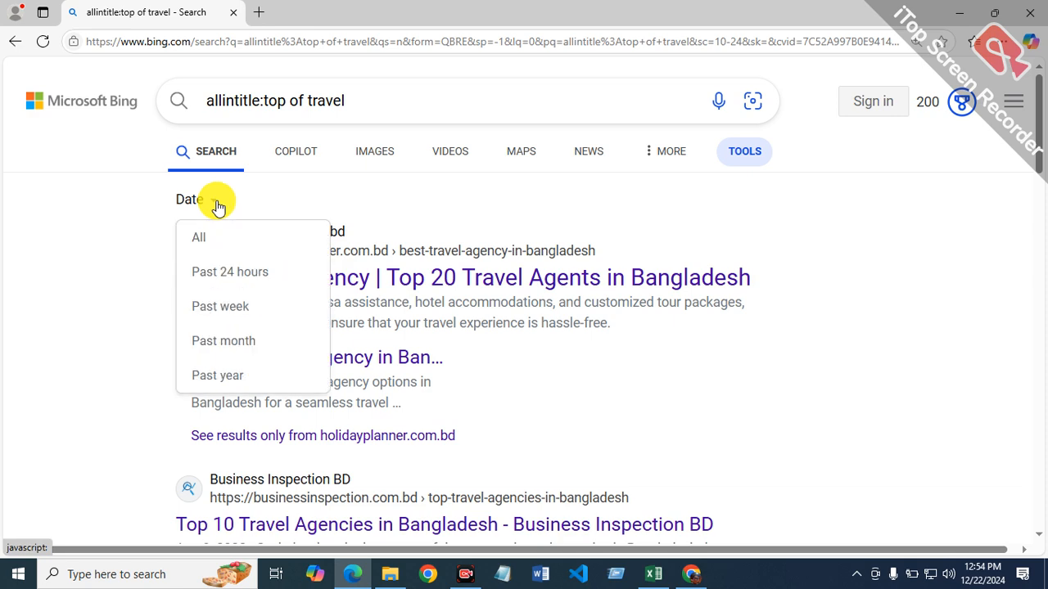
{"action": "left_click", "coordinate": [229, 377]}
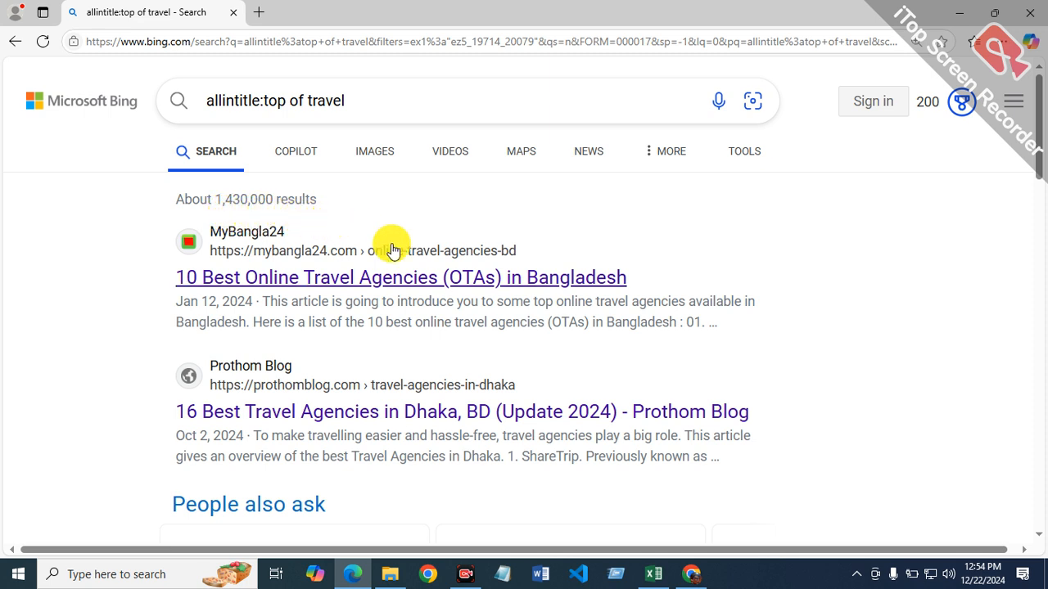
Step: Switch to Excel and enter the monthly average formula =1430000/12 in cell F13
{"action": "left_click", "coordinate": [653, 575]}
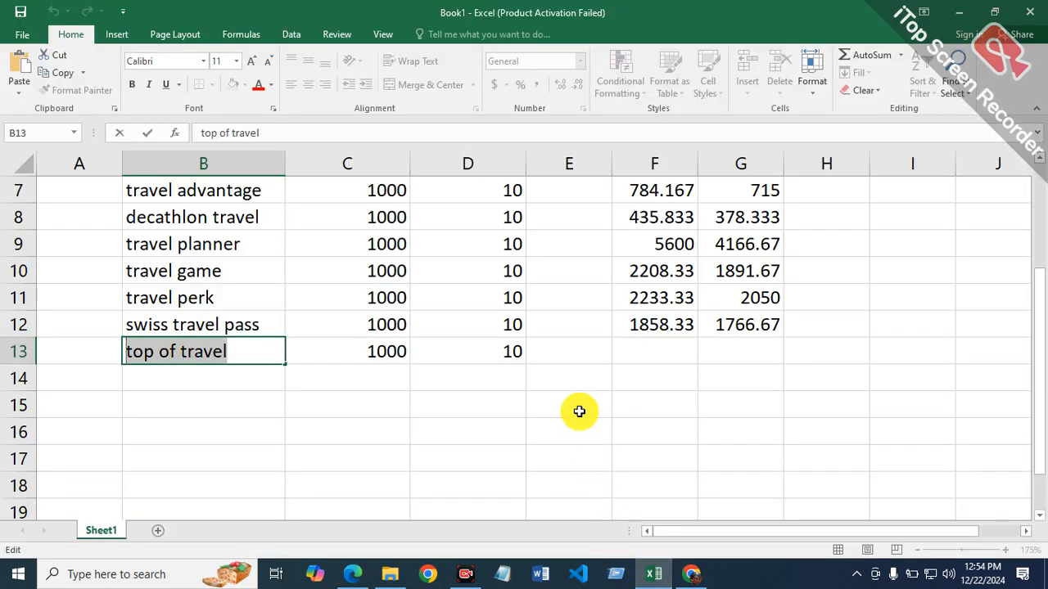
{"action": "left_click", "coordinate": [657, 349]}
{"action": "type", "text": "=1430000/12"}
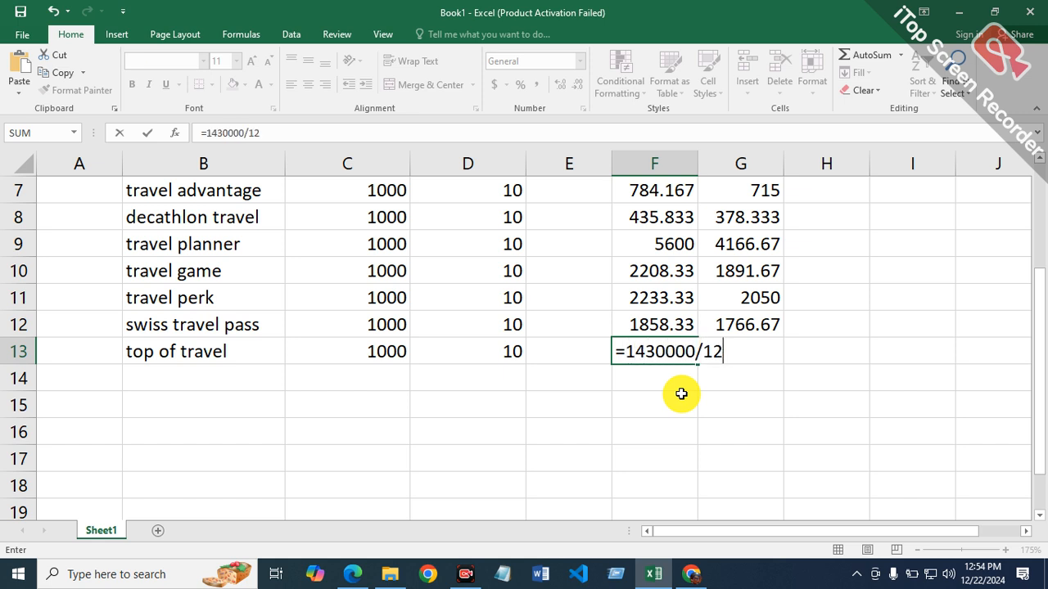
{"action": "key", "text": "Return"}
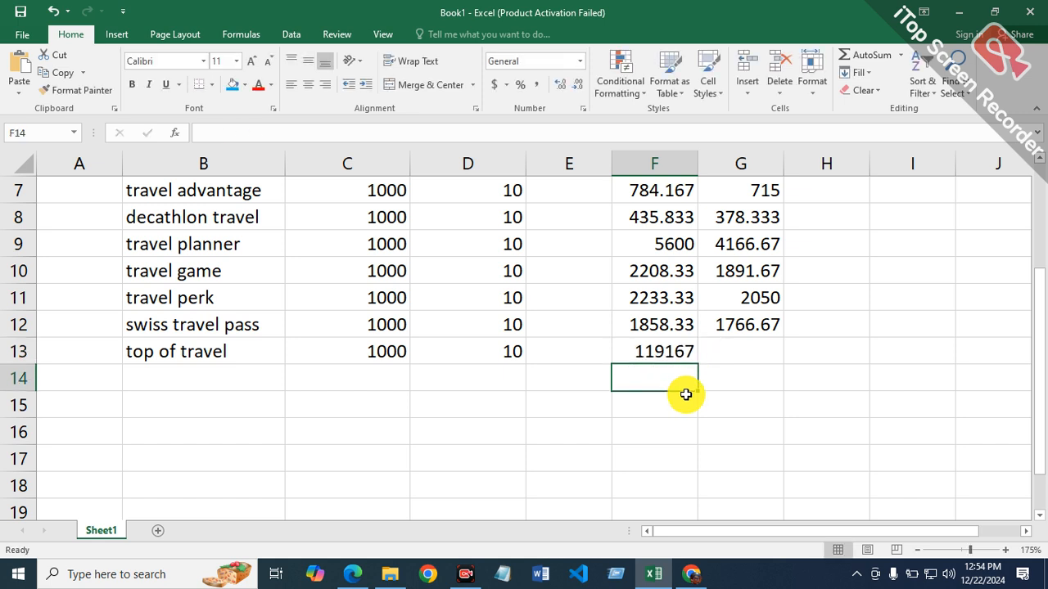
Step: Switch to Edge, search Bing for "allinurl:top of travel" and limit the results to the past year
{"action": "left_click", "coordinate": [744, 359]}
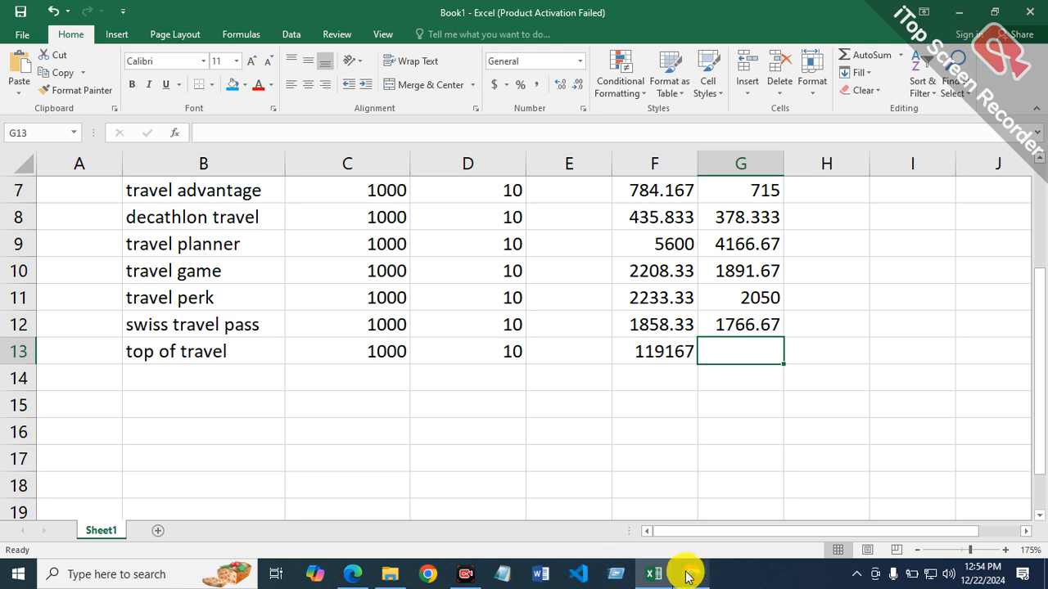
{"action": "left_click", "coordinate": [348, 574]}
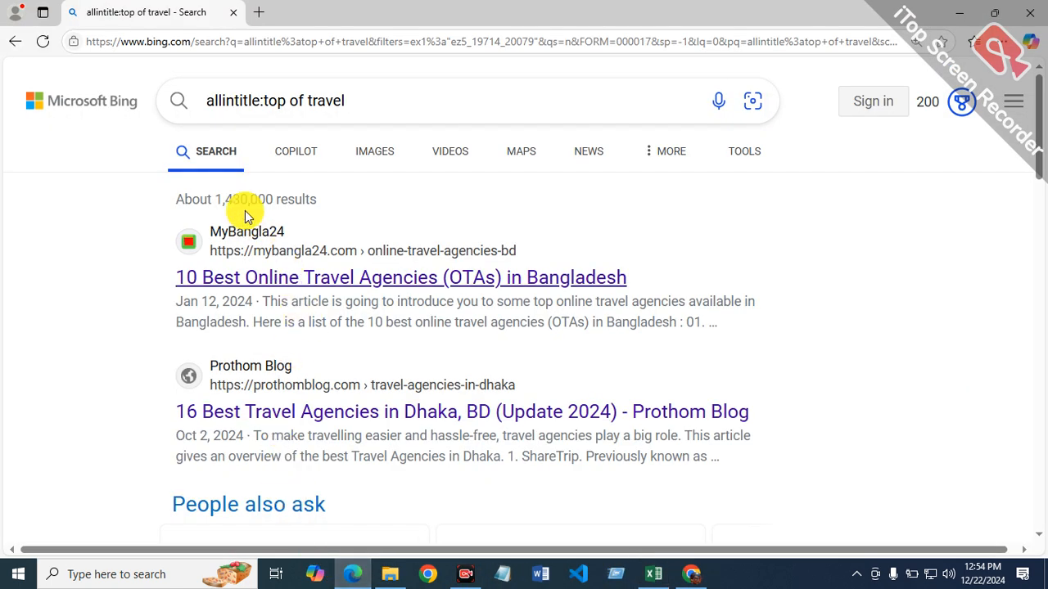
{"action": "left_click", "coordinate": [246, 101]}
{"action": "left_click", "coordinate": [260, 98]}
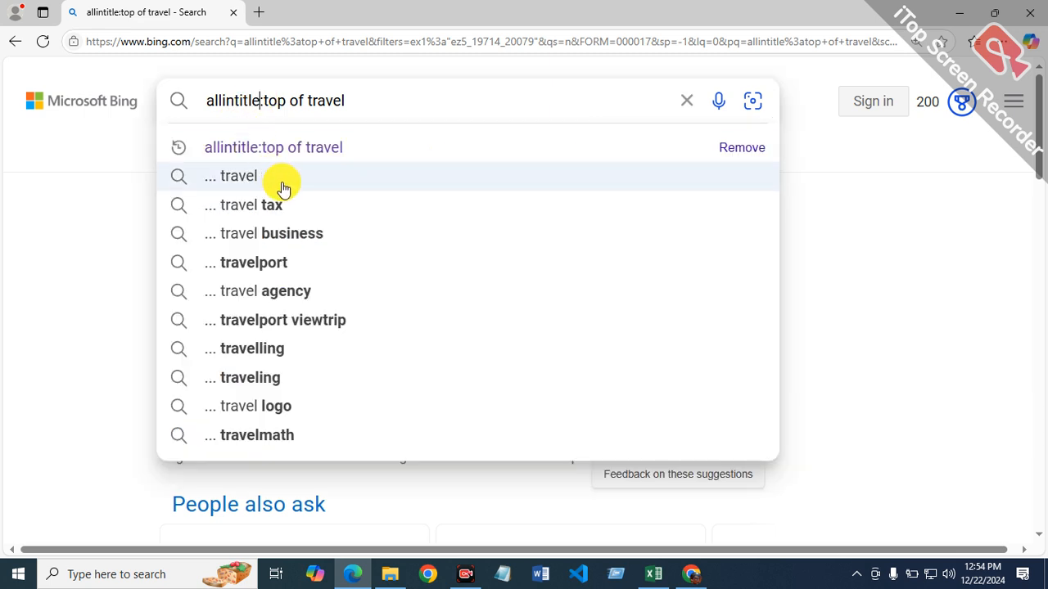
{"action": "key", "text": "BackSpace"}
{"action": "key", "text": "BackSpace"}
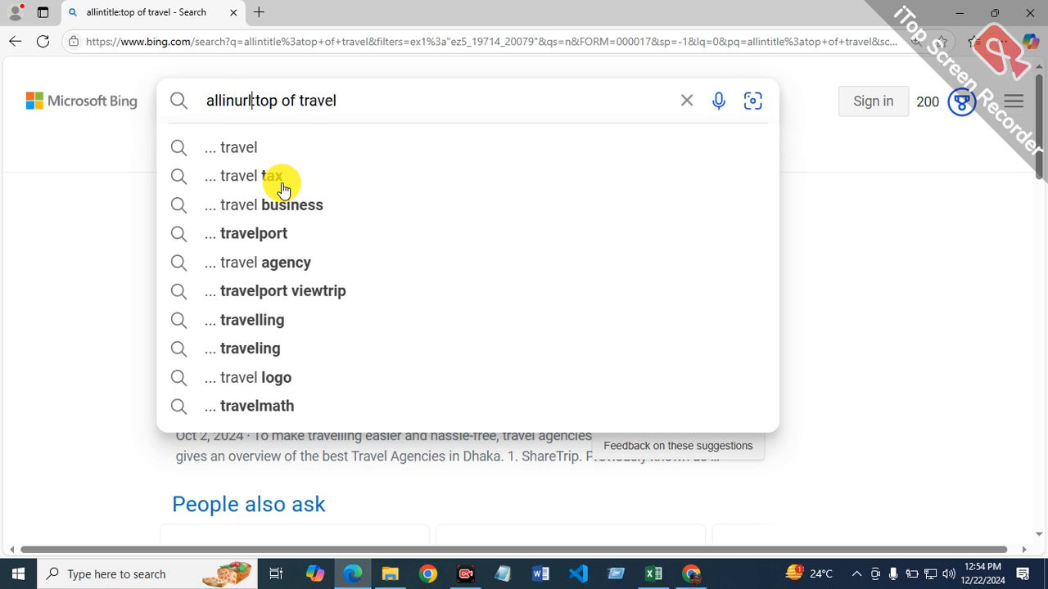
{"action": "key", "text": "Return"}
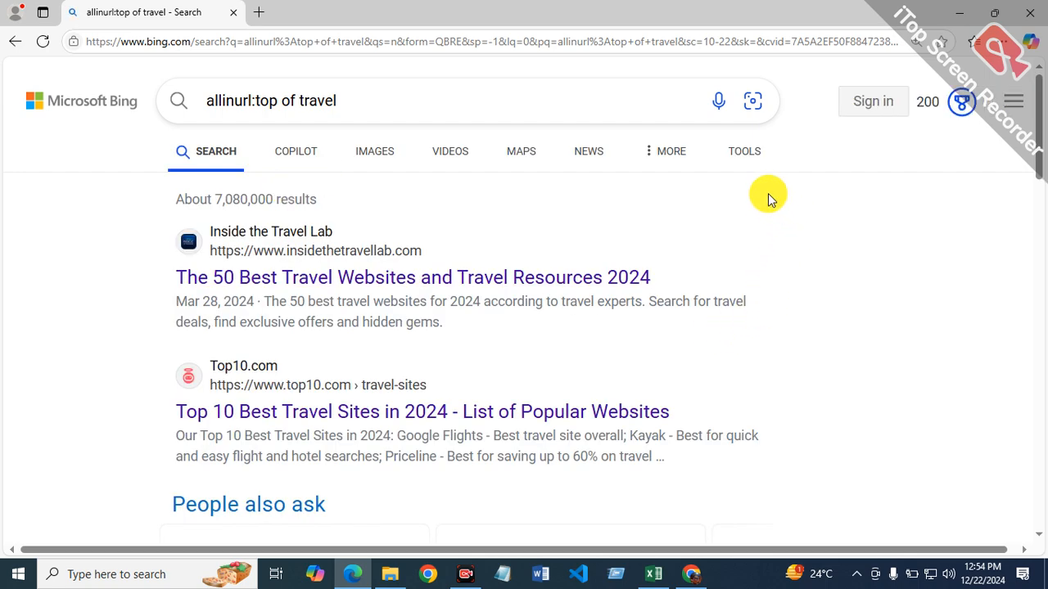
{"action": "left_click", "coordinate": [744, 151]}
{"action": "left_click", "coordinate": [211, 205]}
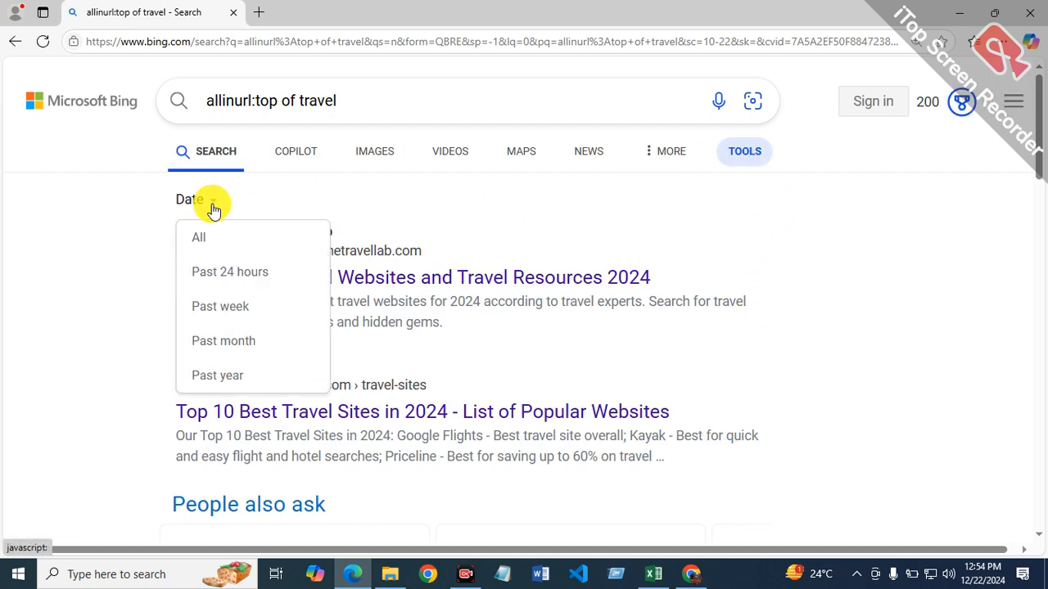
{"action": "left_click", "coordinate": [230, 375]}
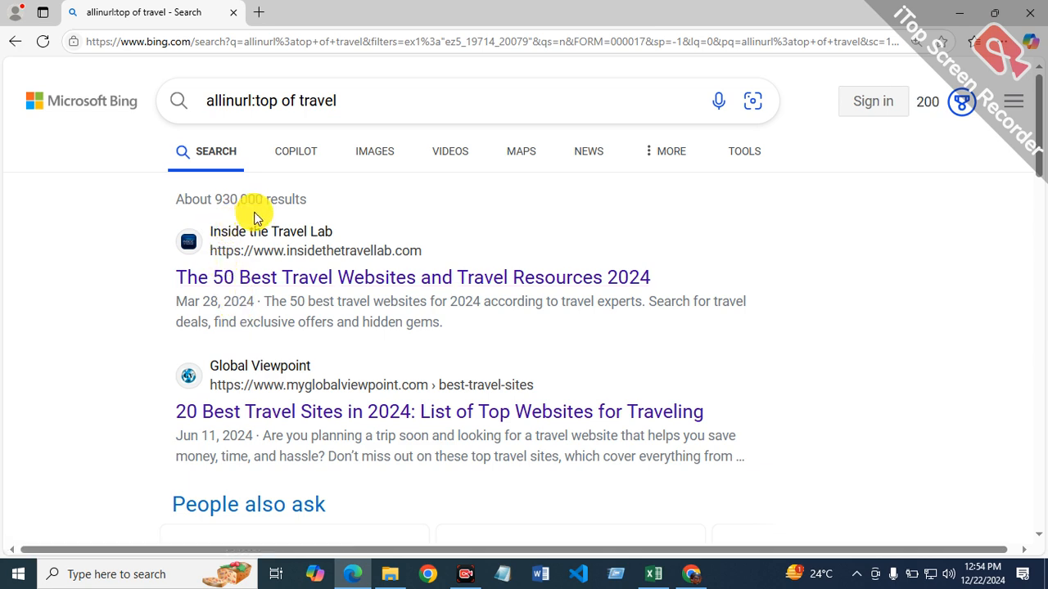
Step: Switch to Excel and enter the monthly average formula =930000/12 in cell G13 for the top of travel row
{"action": "left_click", "coordinate": [651, 576]}
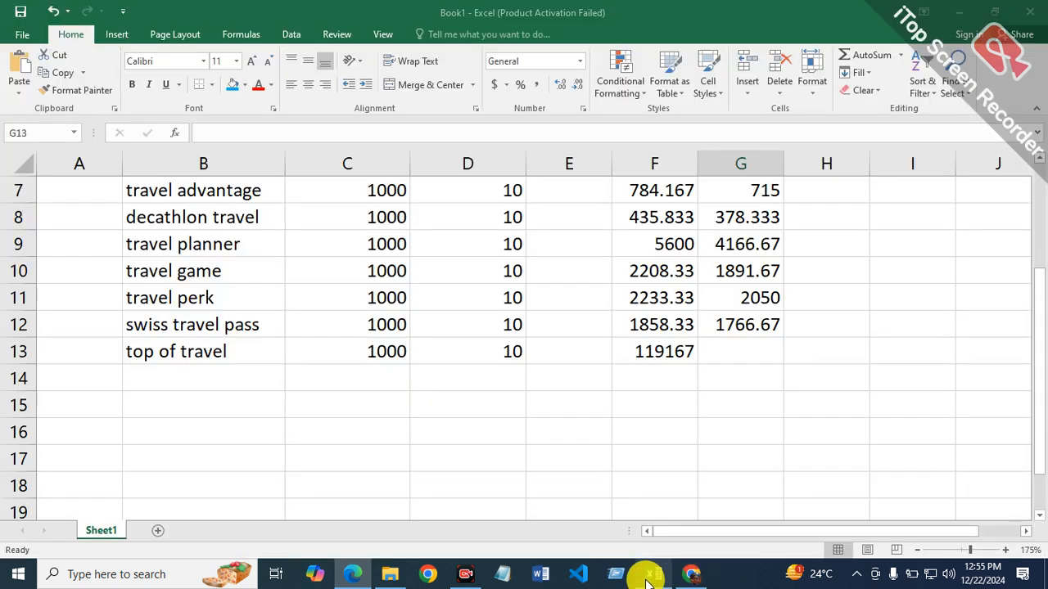
{"action": "type", "text": "=930000/12"}
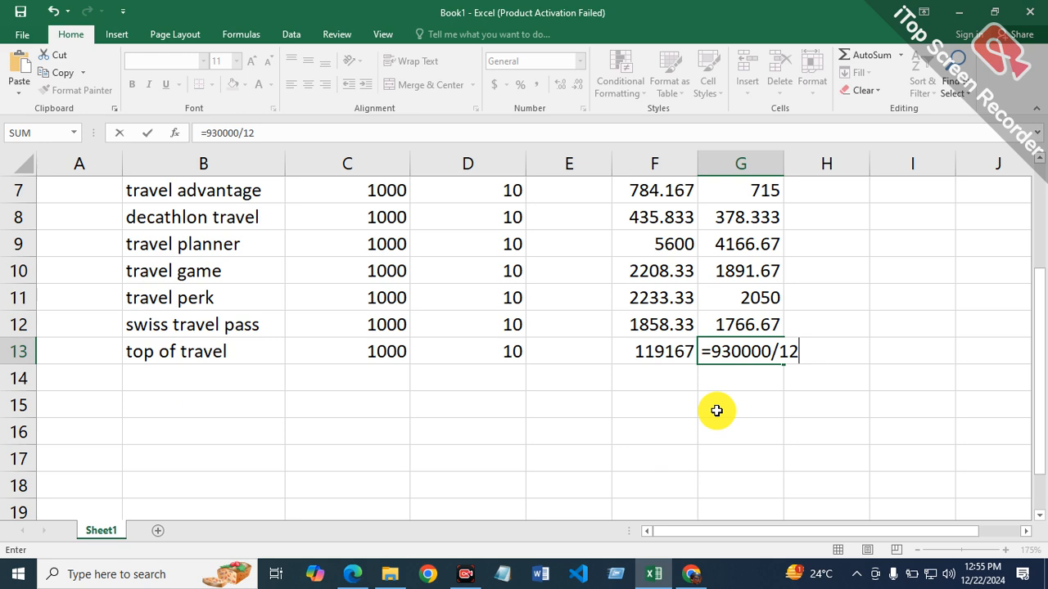
{"action": "key", "text": "Return"}
{"action": "left_click", "coordinate": [215, 372]}
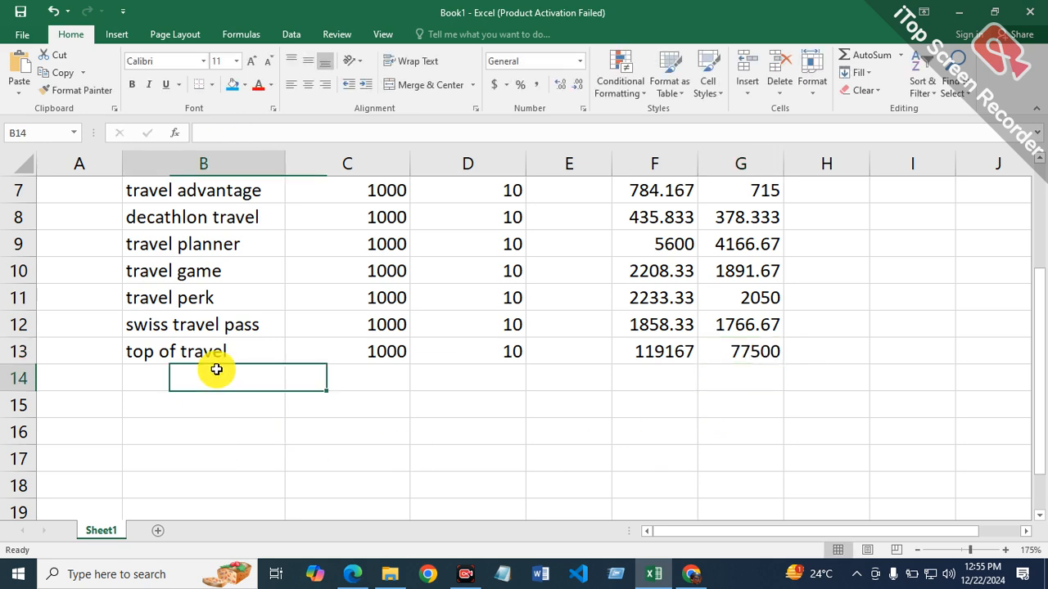
Step: Close the Ahrefs keyword ideas in Chrome, then view Capture.PNG from the Documents folder to read the next keyword
{"action": "left_click", "coordinate": [691, 574]}
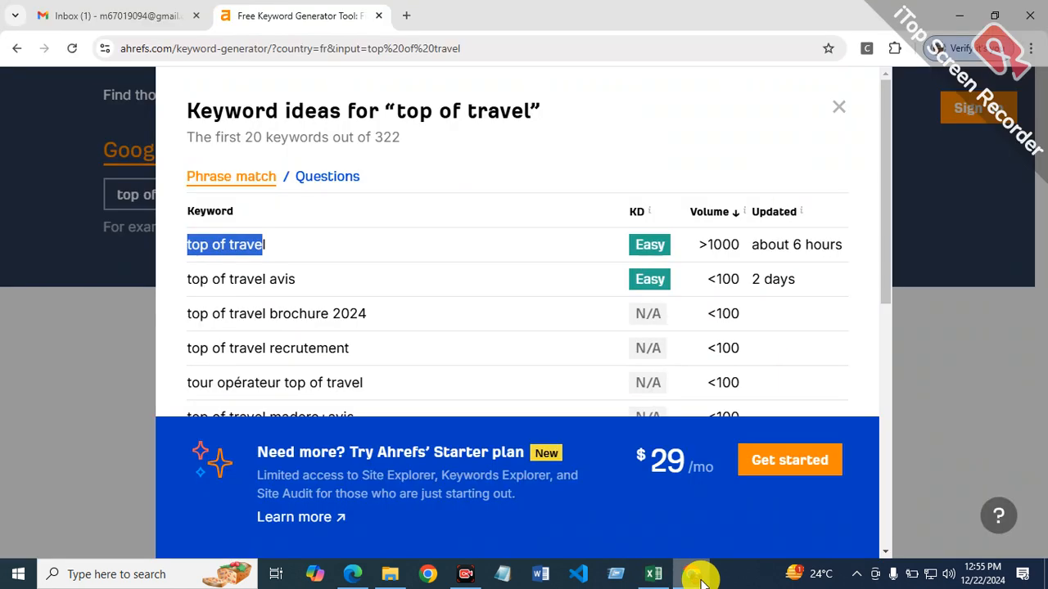
{"action": "left_click", "coordinate": [843, 110]}
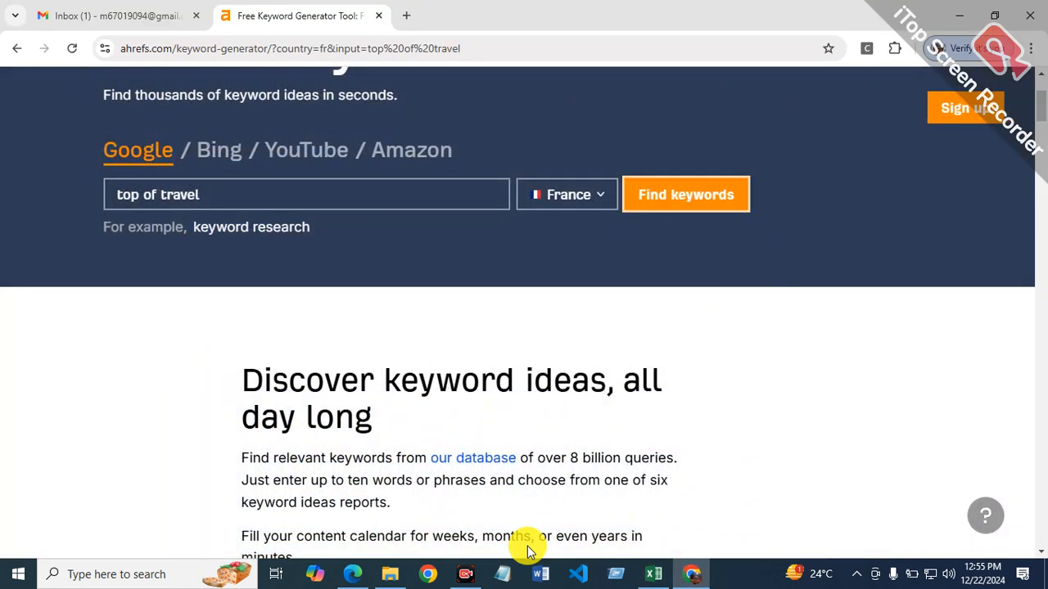
{"action": "mouse_move", "coordinate": [393, 576]}
{"action": "left_click", "coordinate": [366, 528]}
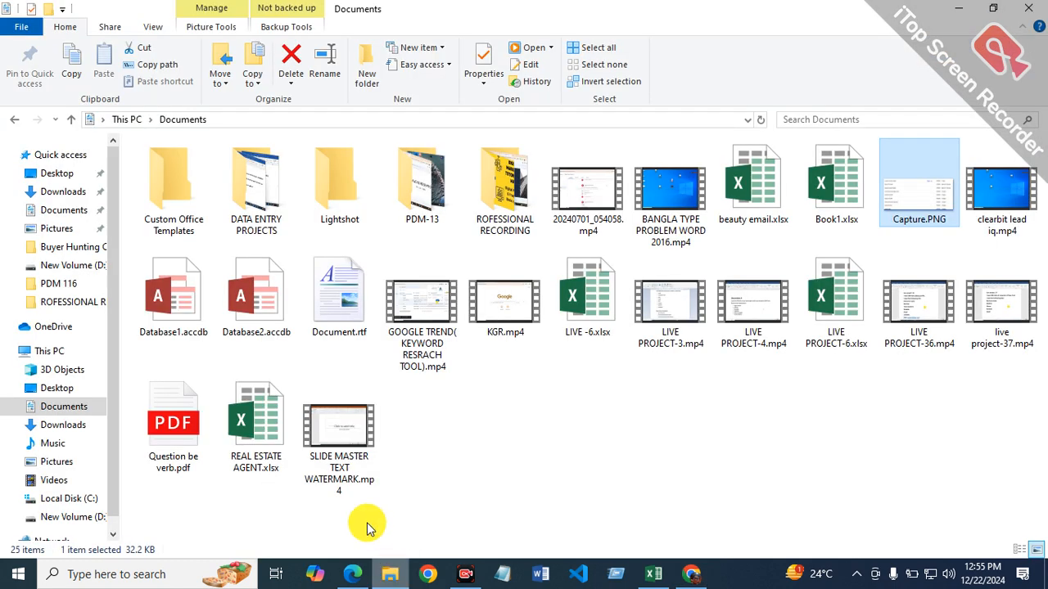
{"action": "double_click", "coordinate": [909, 201]}
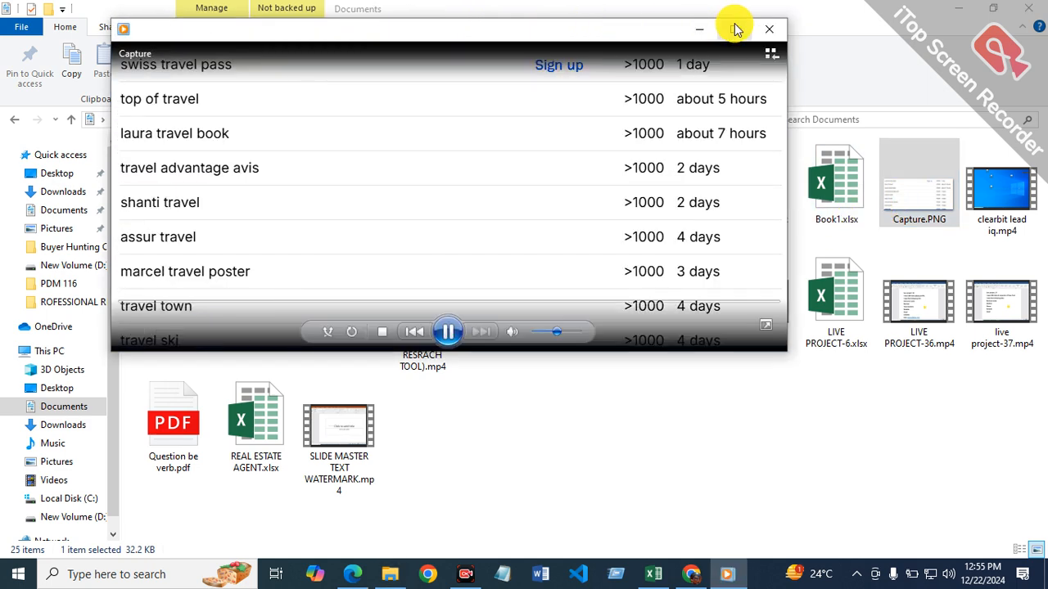
{"action": "left_click", "coordinate": [734, 29]}
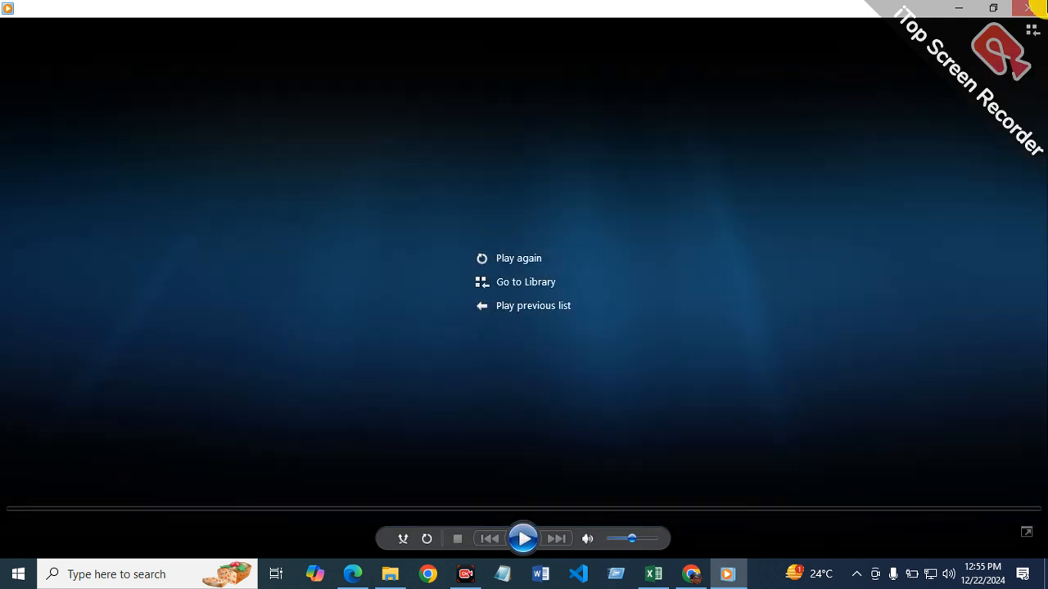
{"action": "left_click", "coordinate": [1030, 7]}
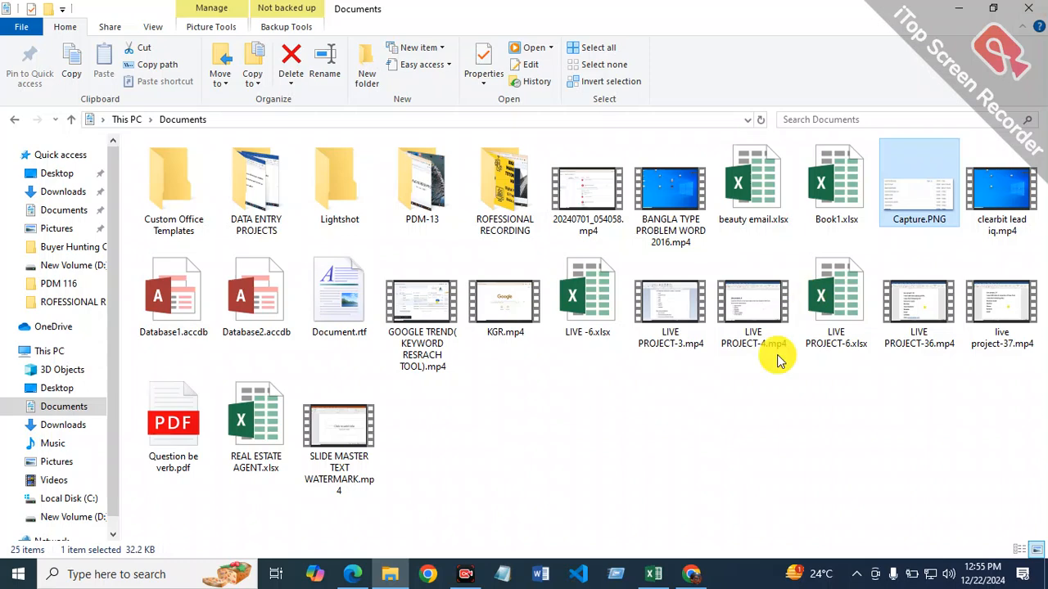
Step: Switch to Chrome and search the Ahrefs keyword generator for "laura travel book" in France
{"action": "left_click", "coordinate": [361, 574]}
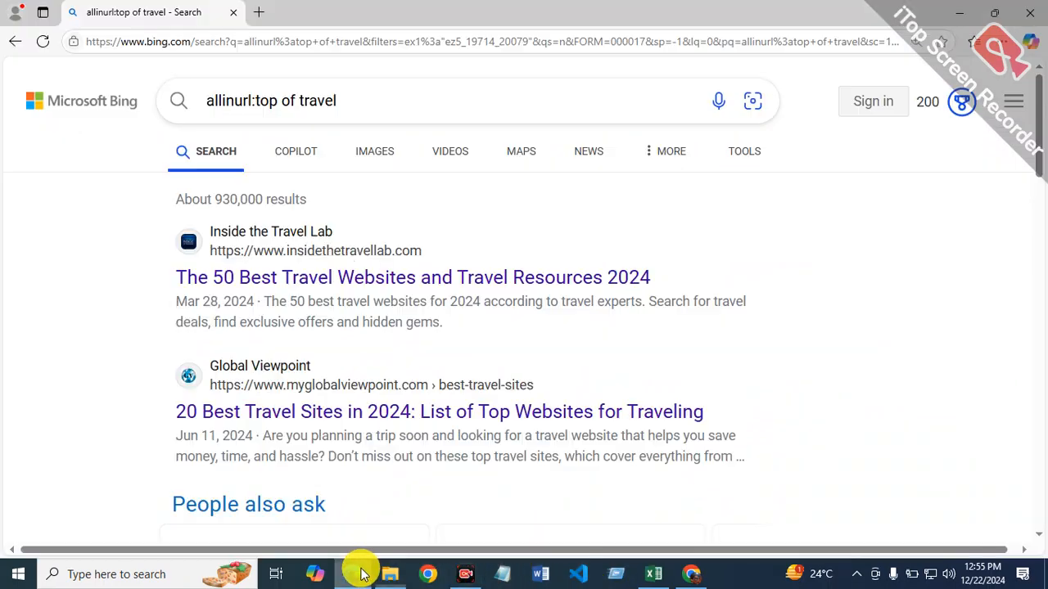
{"action": "left_click", "coordinate": [687, 574]}
{"action": "left_click", "coordinate": [315, 187]}
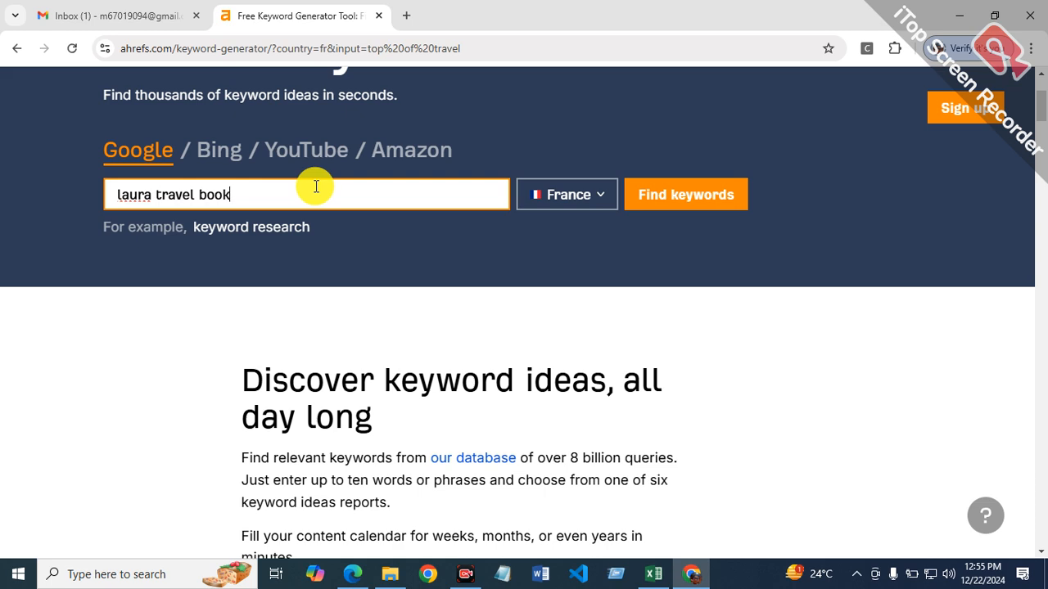
{"action": "left_click", "coordinate": [653, 194]}
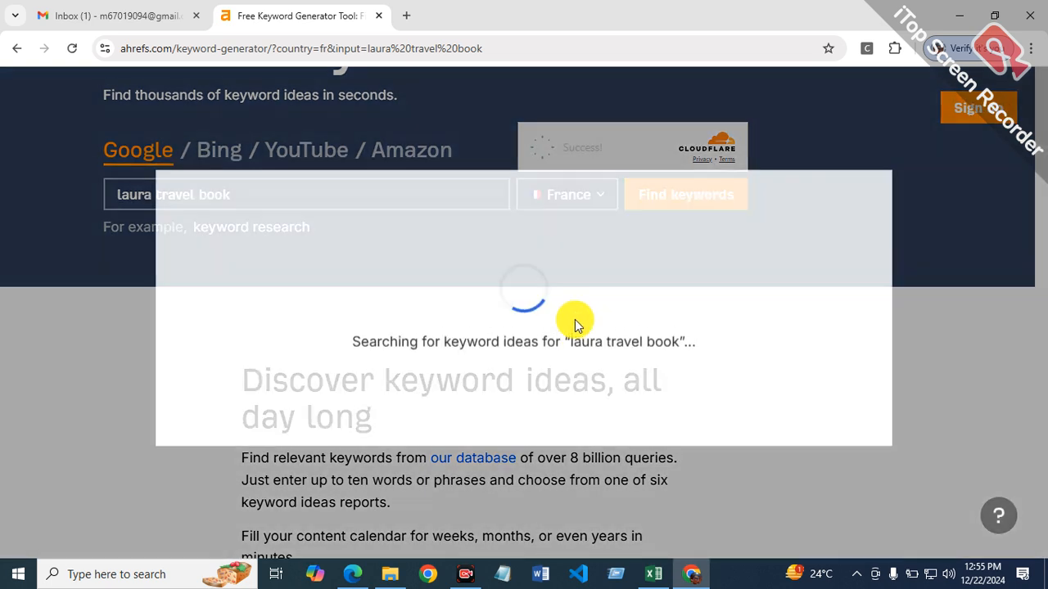
{"action": "scroll", "coordinate": [606, 273], "scroll_direction": "down", "scroll_amount": 4}
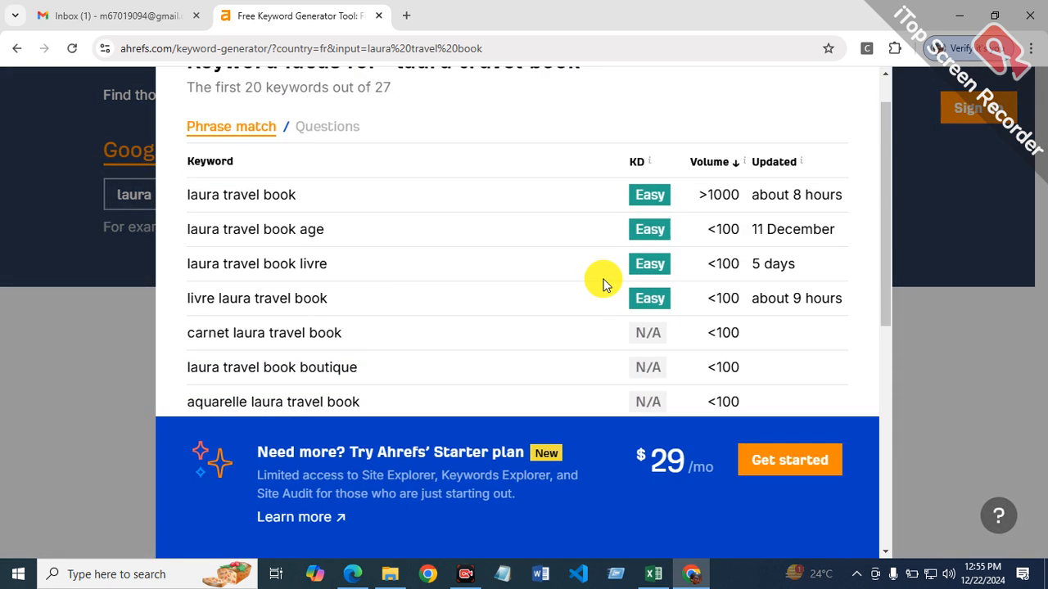
{"action": "scroll", "coordinate": [573, 282], "scroll_direction": "up", "scroll_amount": 4}
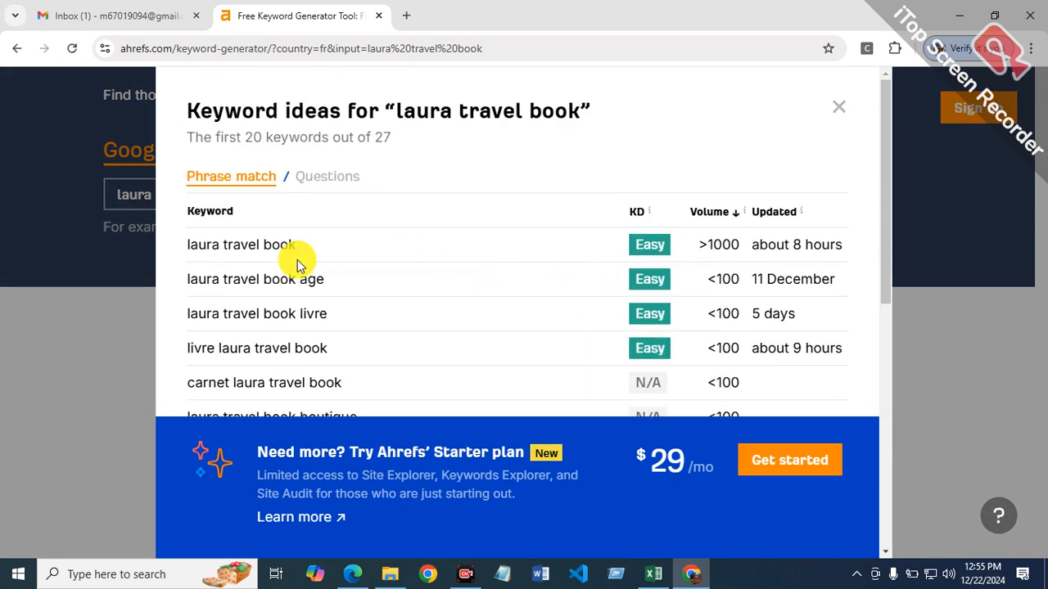
Step: Copy the keyword "laura travel book" from the Ahrefs results and paste it as text into cell B14 in Excel
{"action": "left_click_drag", "start_coordinate": [189, 239], "coordinate": [304, 238]}
{"action": "right_click", "coordinate": [265, 247]}
{"action": "left_click", "coordinate": [282, 260]}
{"action": "left_click", "coordinate": [655, 576]}
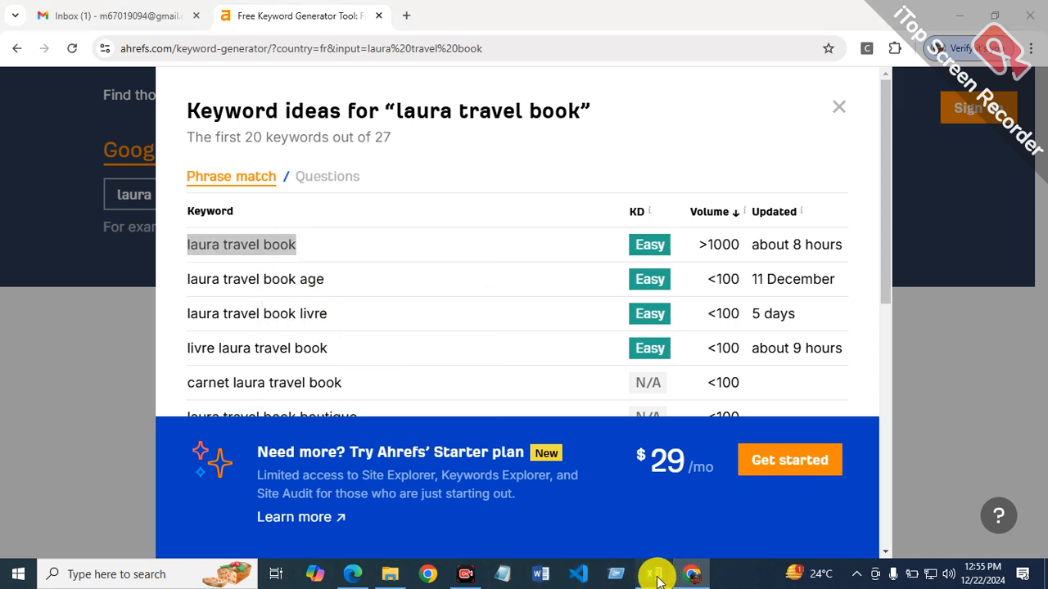
{"action": "right_click", "coordinate": [204, 381]}
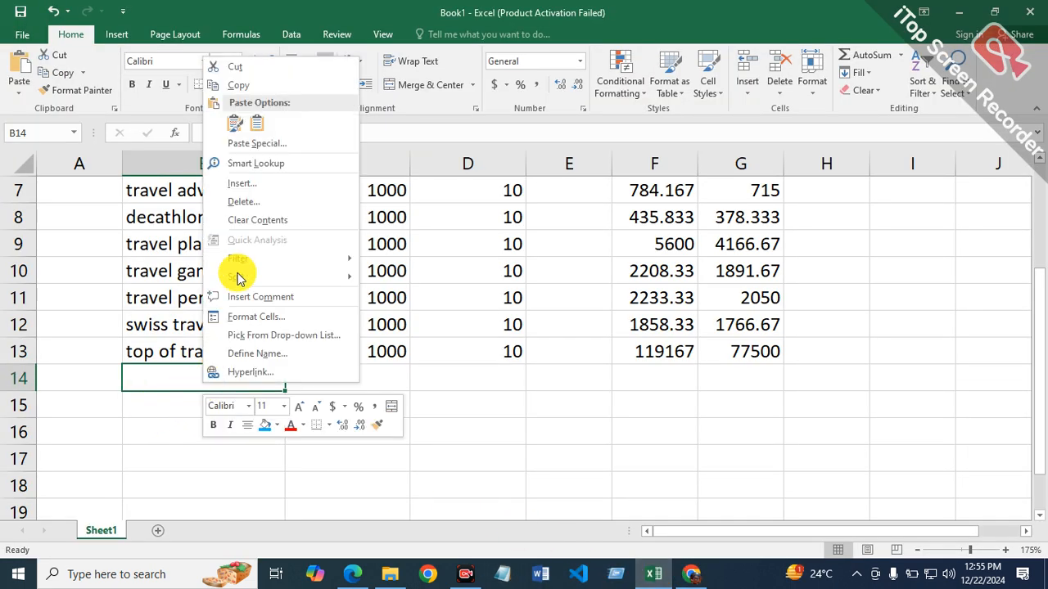
{"action": "left_click", "coordinate": [258, 123]}
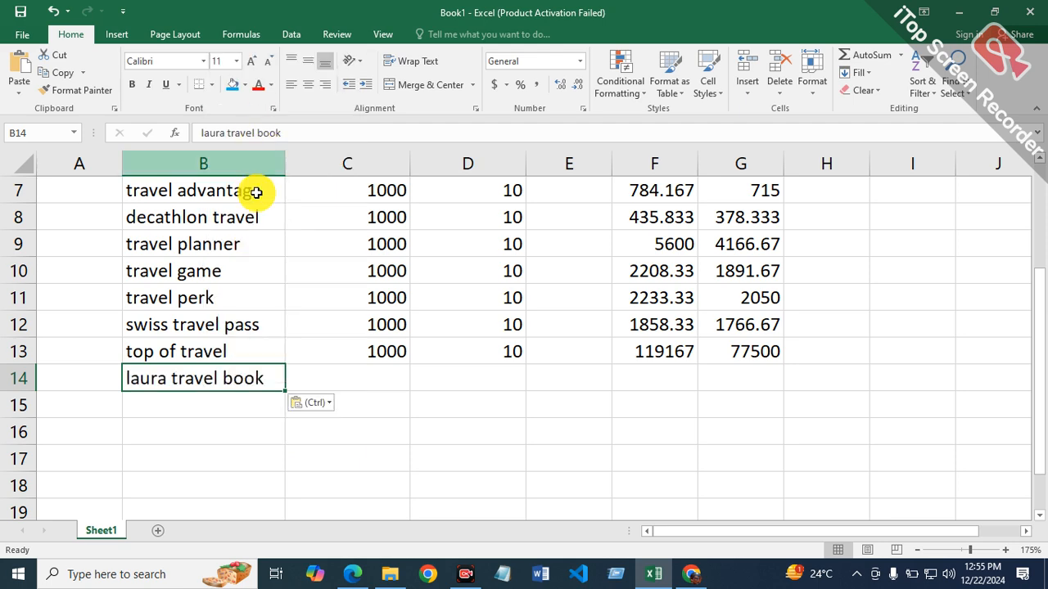
Step: Enter 1000 in cell C14 and 10 in cell D14 for the laura travel book row
{"action": "left_click", "coordinate": [394, 386]}
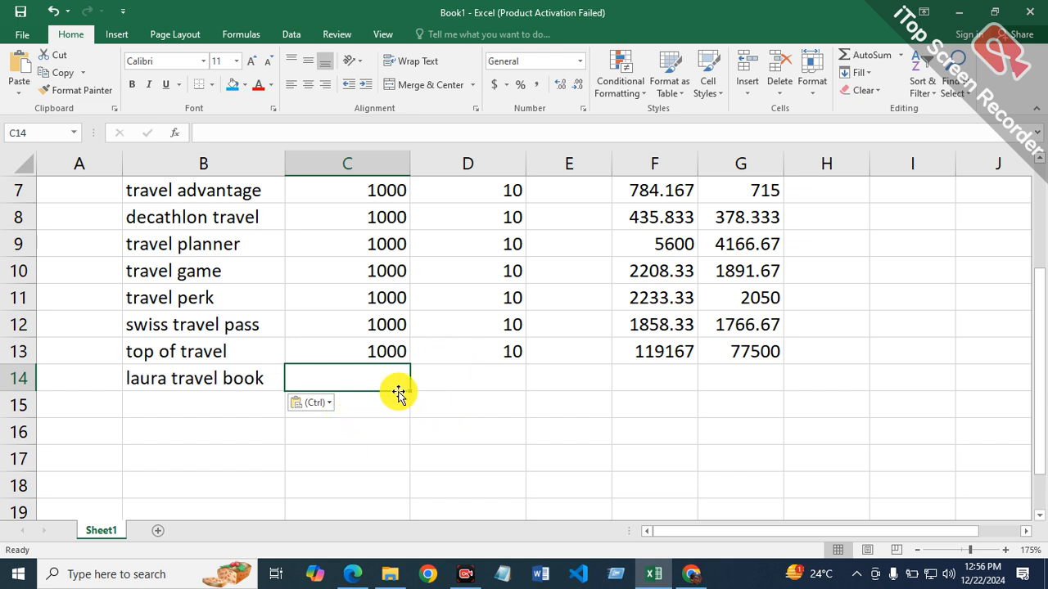
{"action": "type", "text": "1000"}
{"action": "key", "text": "Tab"}
{"action": "key", "text": "Tab"}
{"action": "key", "text": "shift+Tab"}
{"action": "key", "text": "Tab"}
{"action": "key", "text": "Tab"}
{"action": "key", "text": "Tab"}
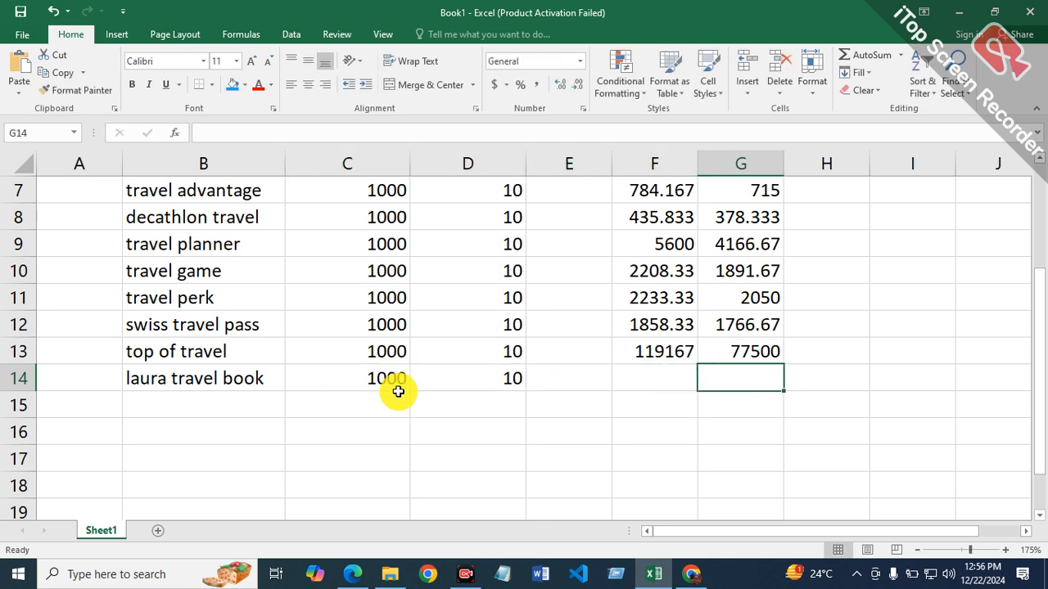
Step: Copy the full keyword text "laura travel book" from cell B14
{"action": "left_click", "coordinate": [287, 378]}
{"action": "left_click", "coordinate": [278, 379]}
{"action": "double_click", "coordinate": [278, 379]}
{"action": "left_click_drag", "start_coordinate": [278, 379], "coordinate": [124, 381]}
{"action": "right_click", "coordinate": [205, 393]}
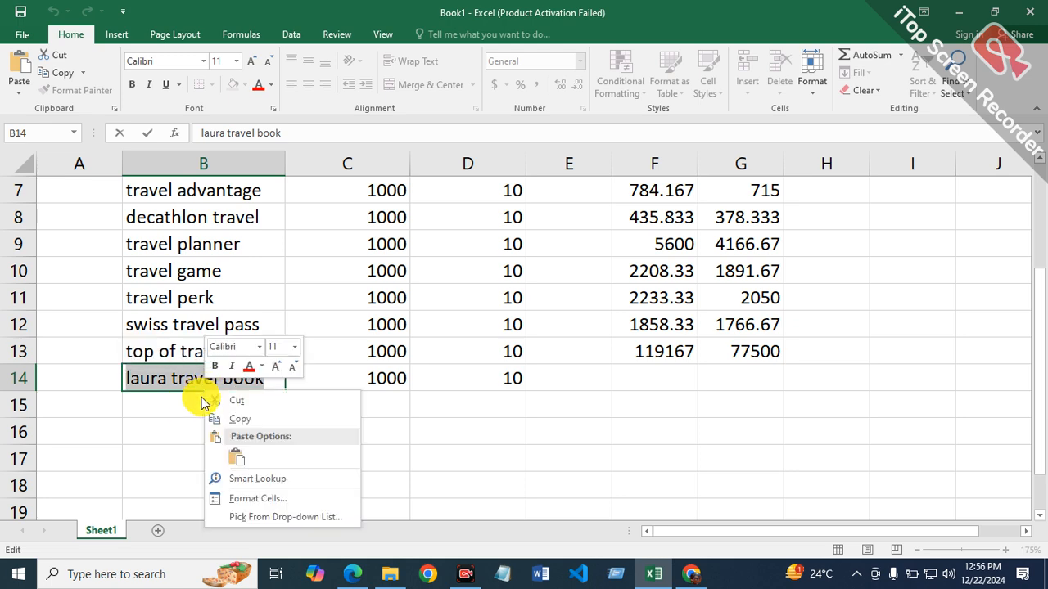
{"action": "left_click", "coordinate": [233, 417]}
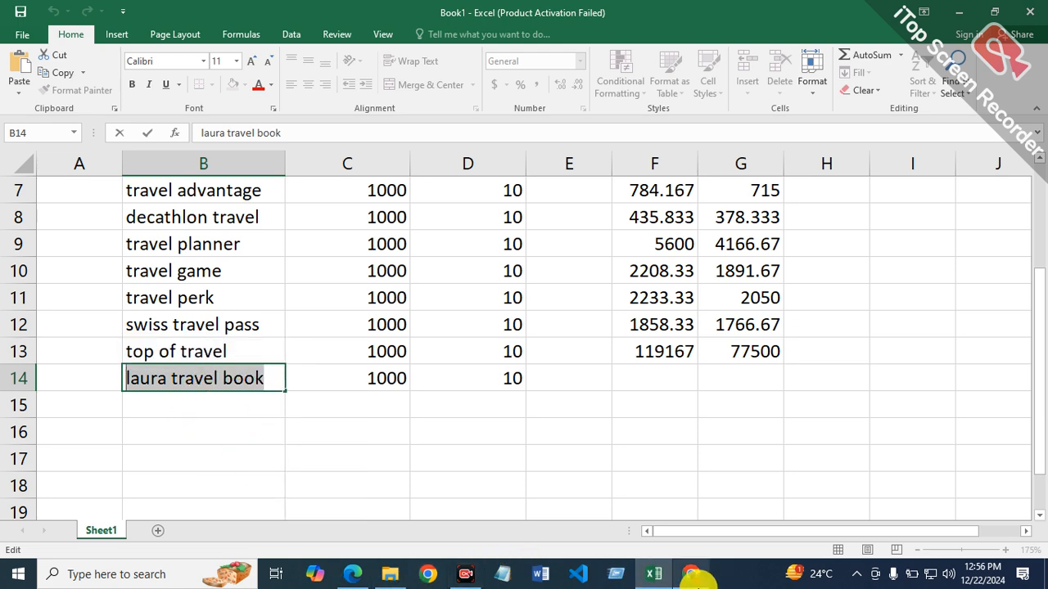
Step: Switch to Edge, search Bing for "allinurl:laura travel book" and limit the results to the past year
{"action": "left_click", "coordinate": [345, 575]}
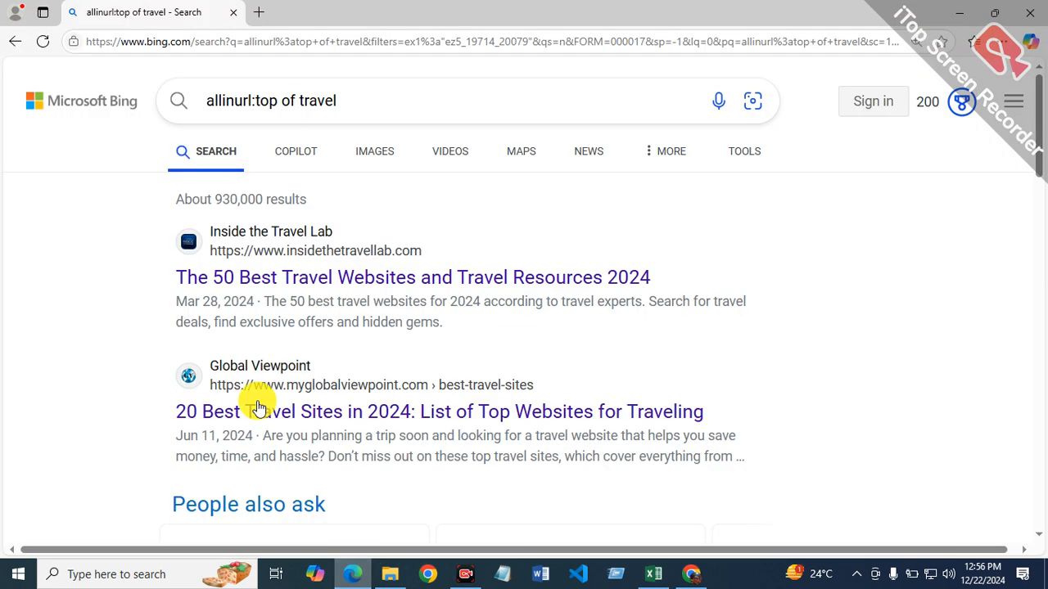
{"action": "left_click", "coordinate": [448, 108]}
{"action": "key", "text": "BackSpace"}
{"action": "key", "text": "BackSpace"}
{"action": "key", "text": "BackSpace"}
{"action": "key", "text": "BackSpace"}
{"action": "key", "text": "BackSpace"}
{"action": "key", "text": "BackSpace"}
{"action": "key", "text": "BackSpace"}
{"action": "key", "text": "BackSpace"}
{"action": "key", "text": "BackSpace"}
{"action": "key", "text": "BackSpace"}
{"action": "key", "text": "BackSpace"}
{"action": "key", "text": "BackSpace"}
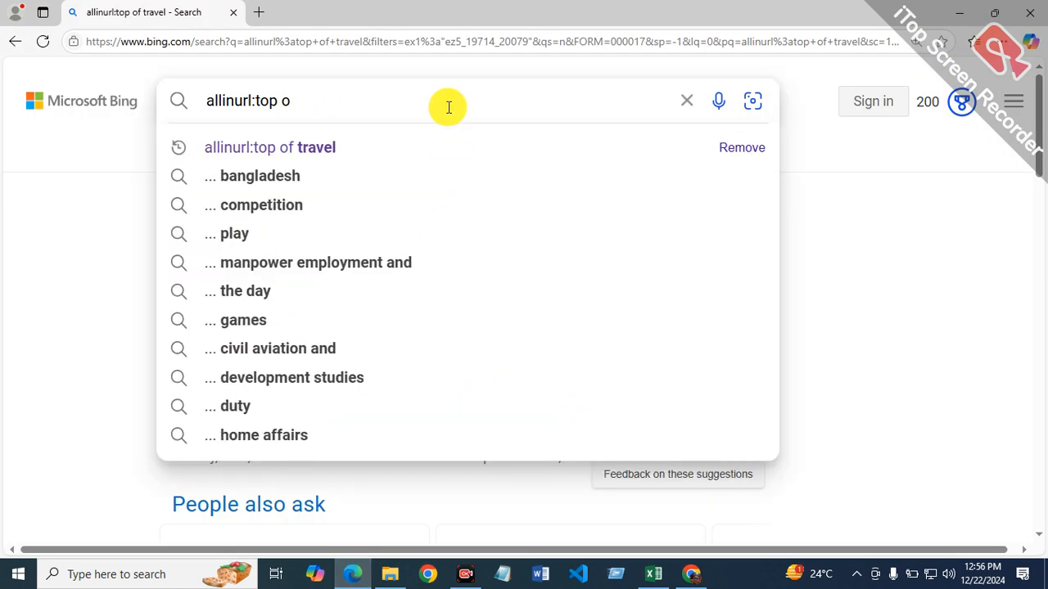
{"action": "key", "text": "BackSpace"}
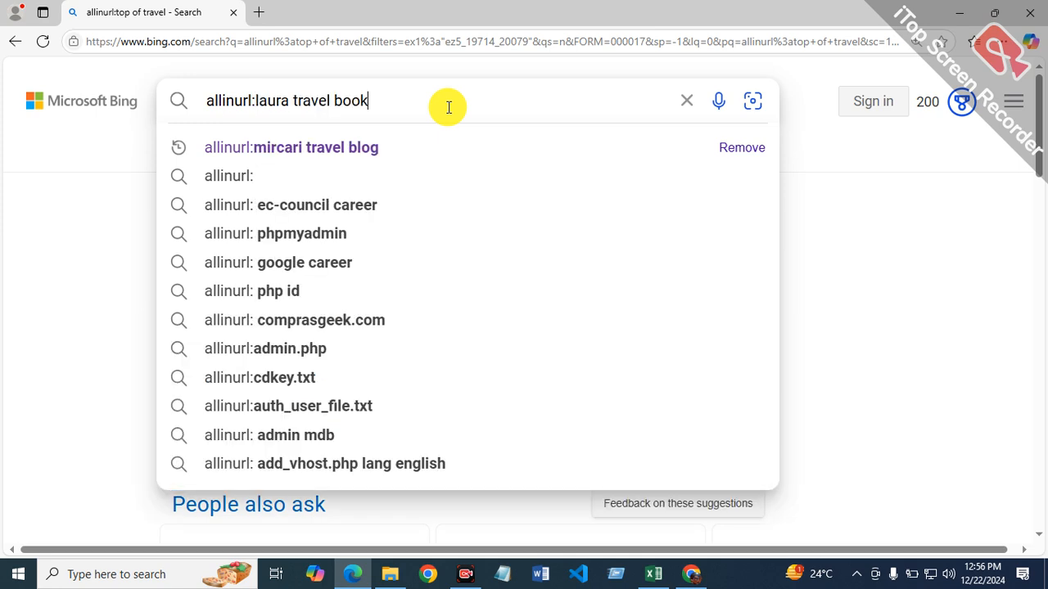
{"action": "key", "text": "Return"}
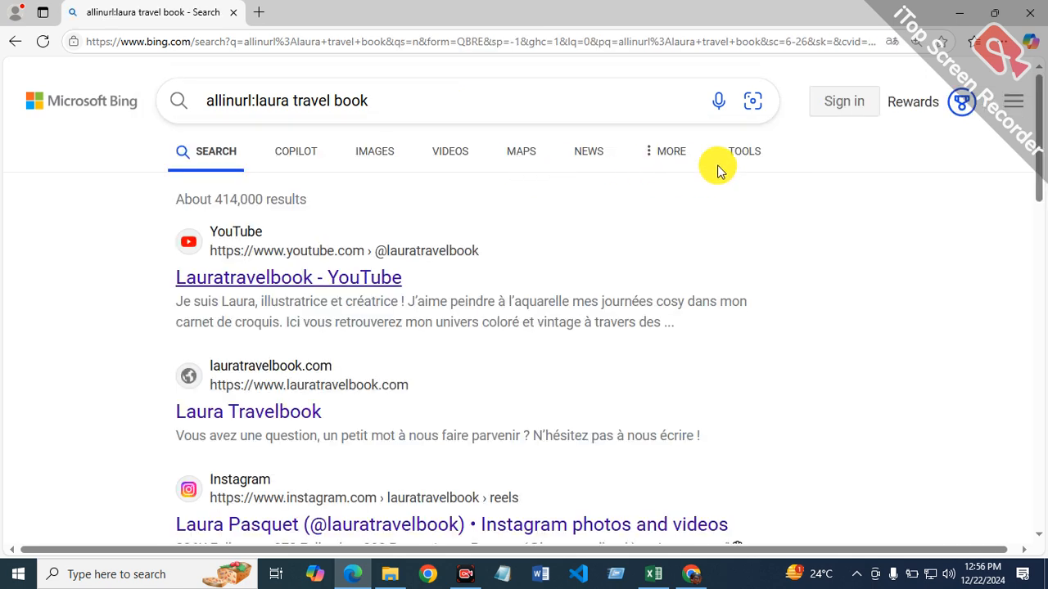
{"action": "left_click", "coordinate": [732, 153]}
{"action": "left_click", "coordinate": [209, 199]}
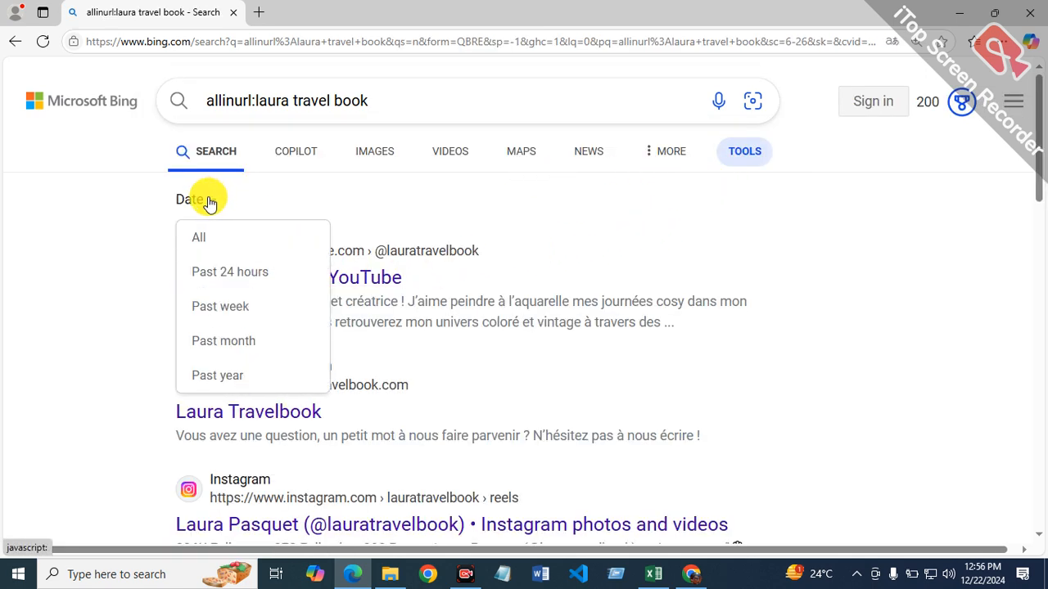
{"action": "left_click", "coordinate": [230, 375]}
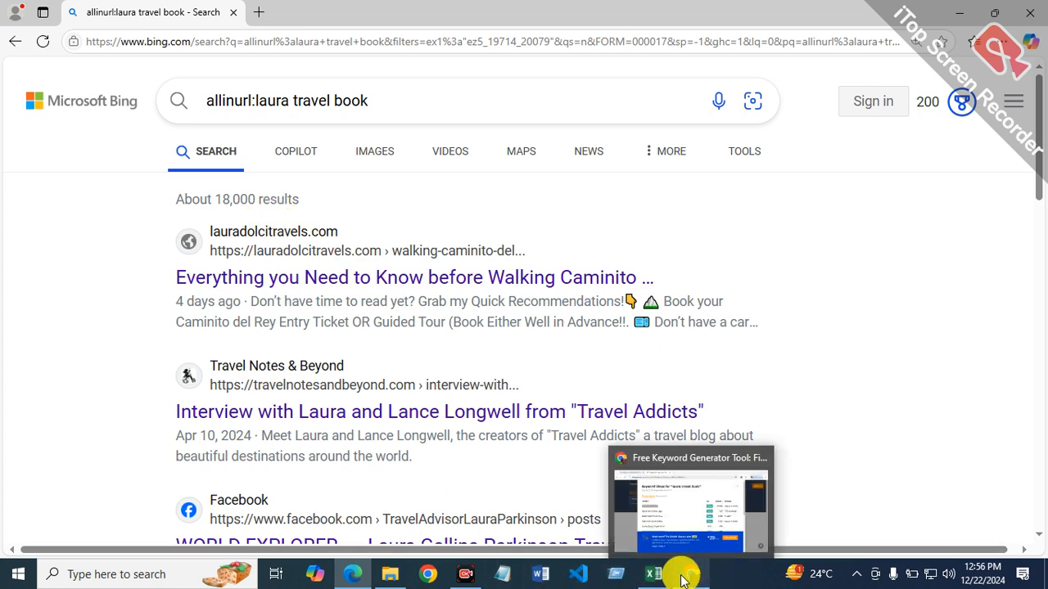
Step: Switch to Excel, enter =18000/12 in cell G14 for the laura travel book row, and select cell F14
{"action": "left_click", "coordinate": [653, 574]}
{"action": "left_click", "coordinate": [778, 372]}
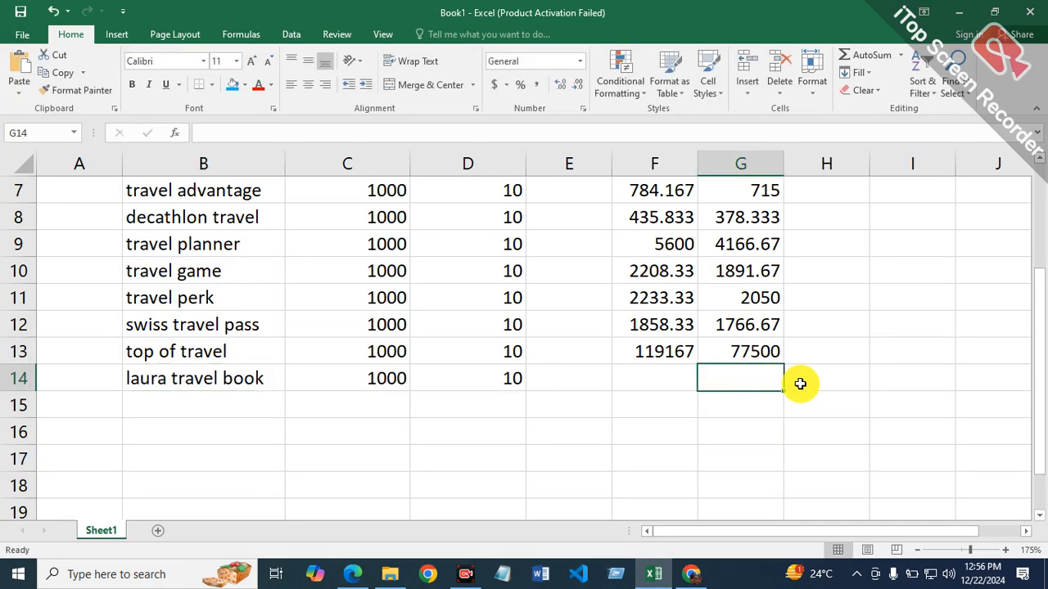
{"action": "type", "text": "=18000"}
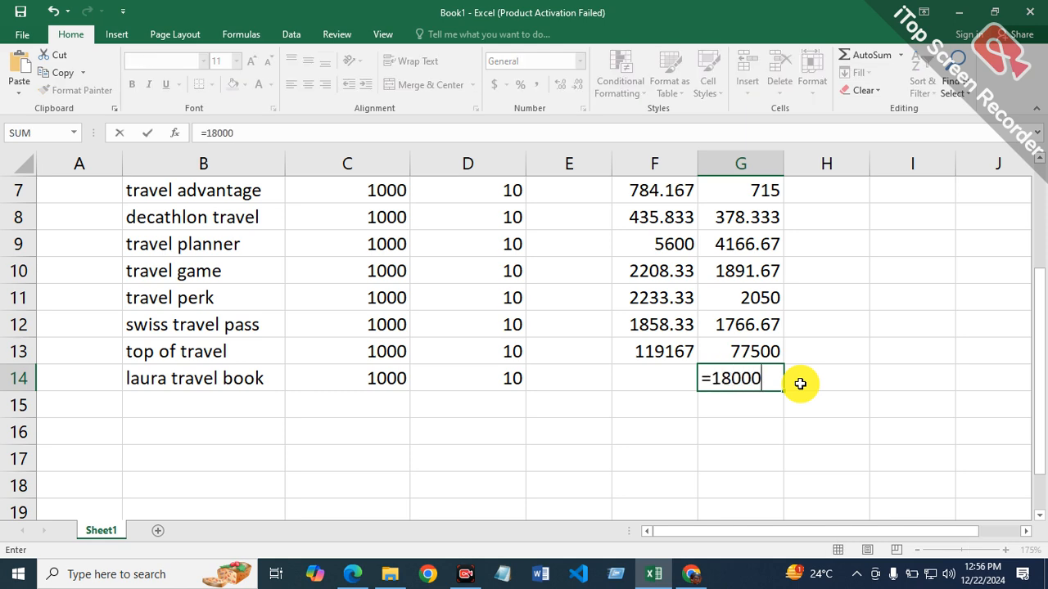
{"action": "key", "text": "Return"}
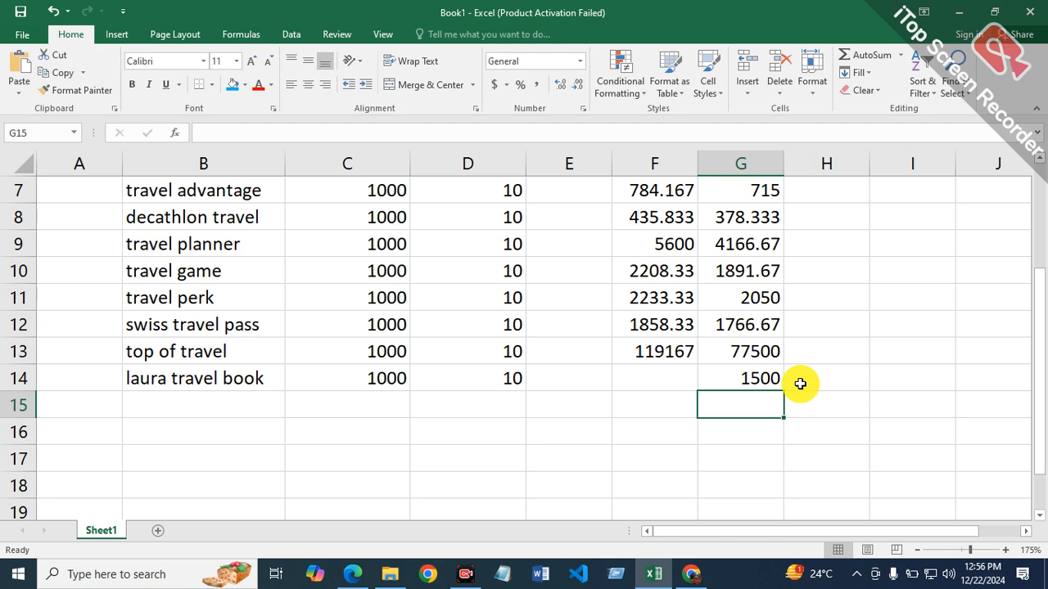
{"action": "left_click", "coordinate": [648, 376]}
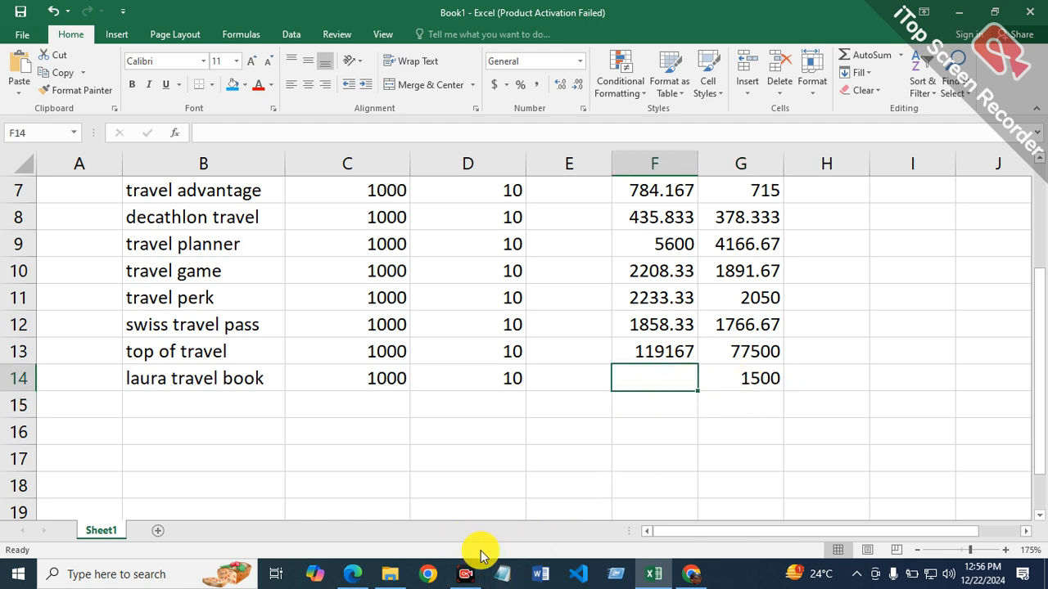
Step: Switch to Edge, change the Bing search to "allintitle:laura travel book" and limit the results to the past year
{"action": "left_click", "coordinate": [364, 577]}
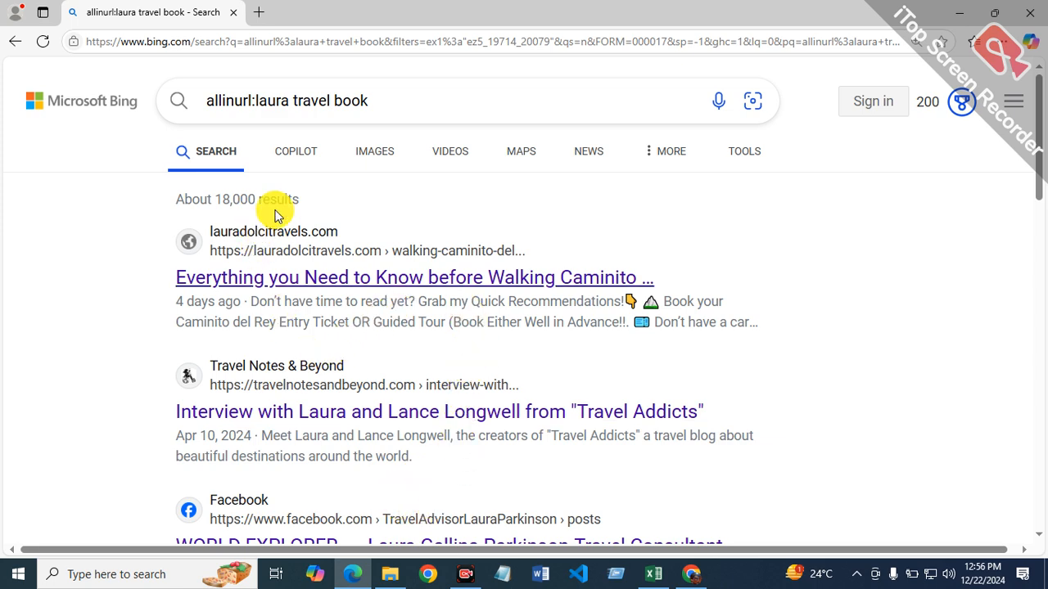
{"action": "left_click", "coordinate": [251, 100]}
{"action": "key", "text": "BackSpace"}
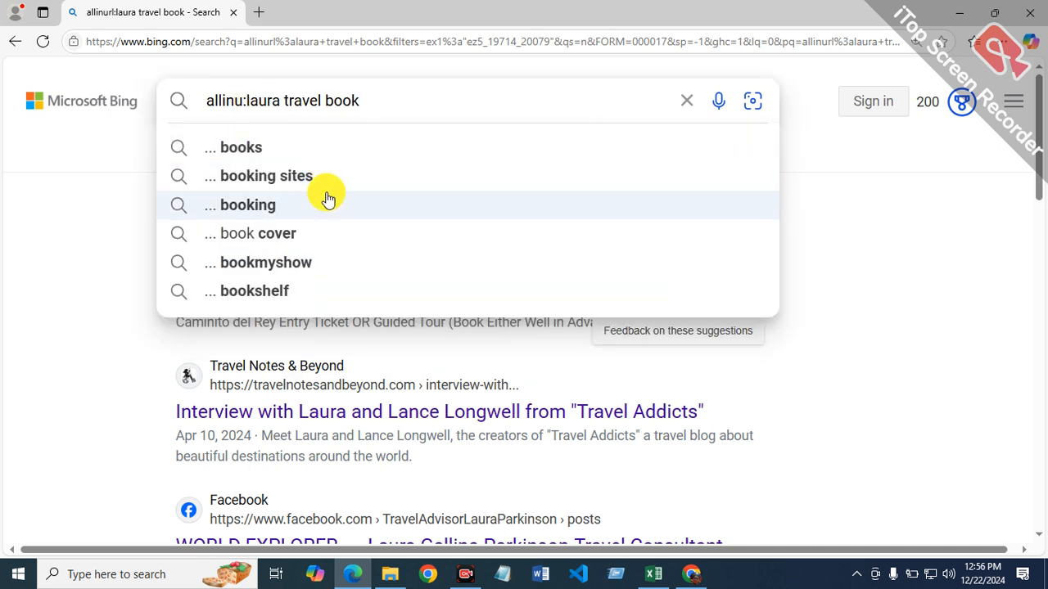
{"action": "type", "text": "title"}
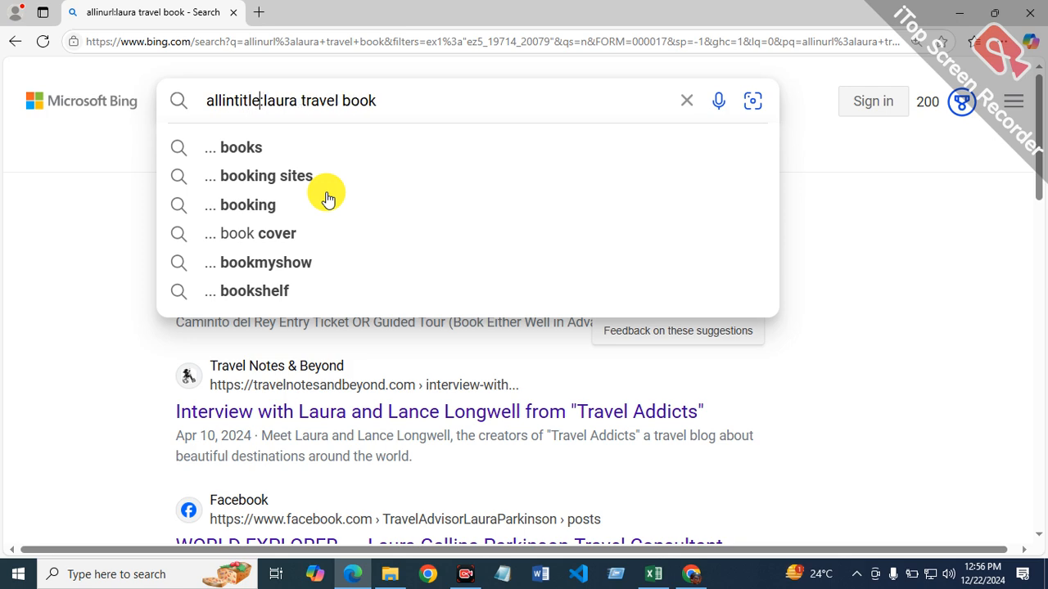
{"action": "key", "text": "Return"}
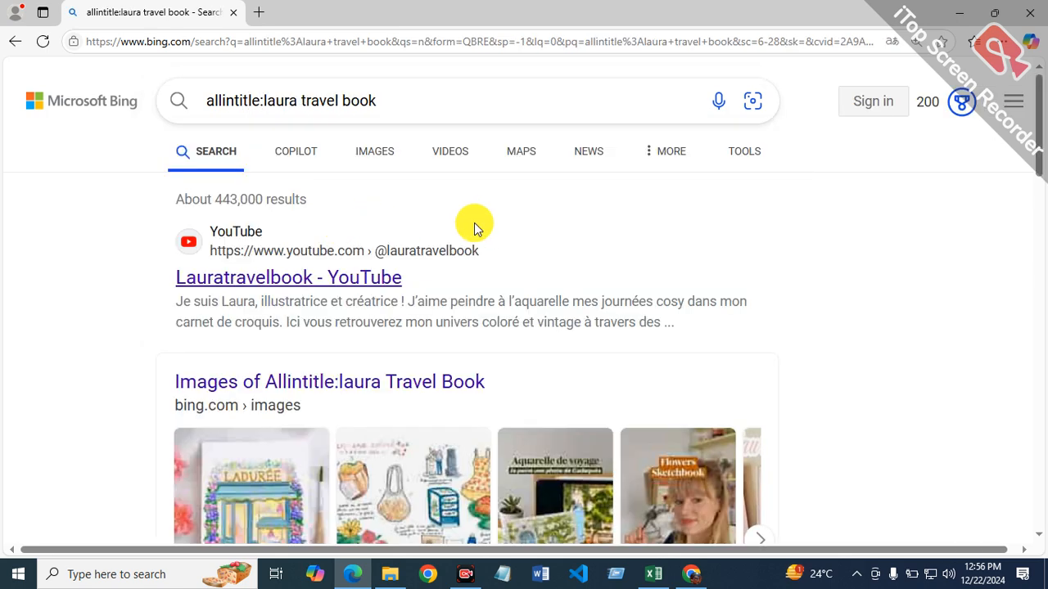
{"action": "left_click", "coordinate": [737, 161]}
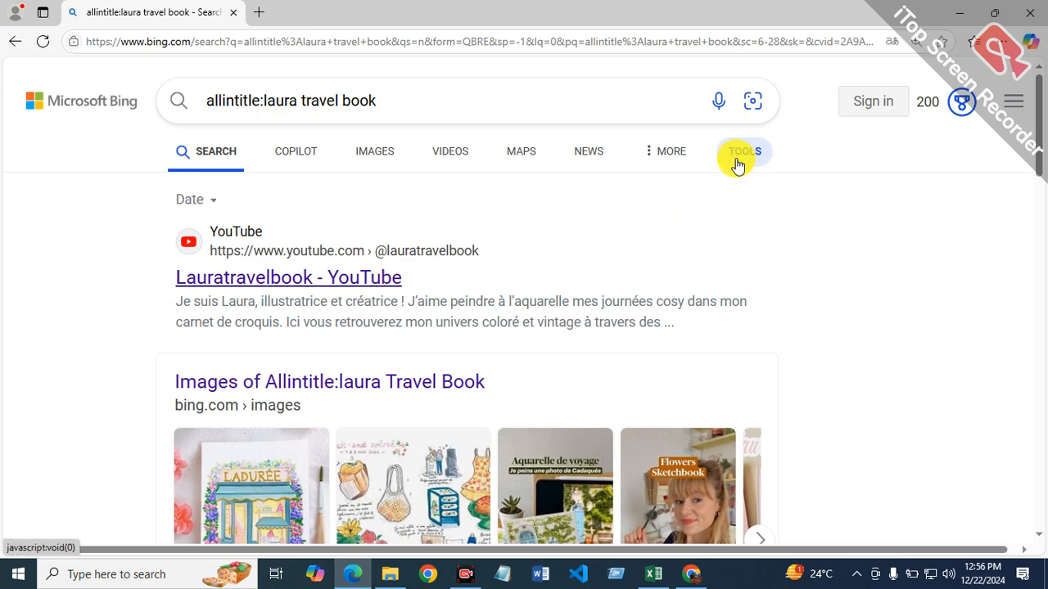
{"action": "left_click", "coordinate": [201, 202]}
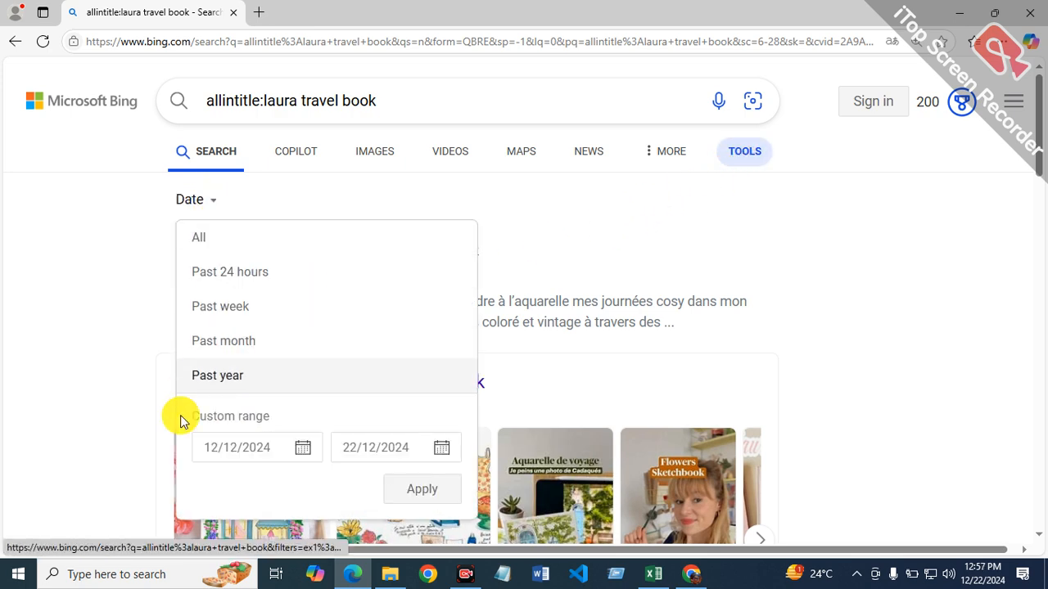
{"action": "left_click", "coordinate": [240, 379]}
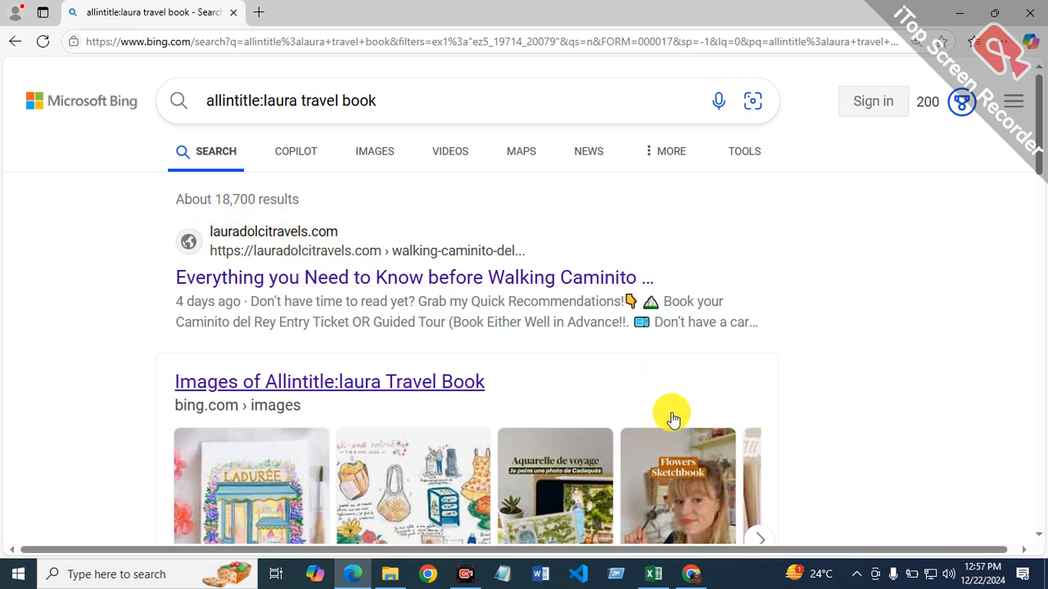
Step: Switch to Excel and enter =18700/12 in cell F14 for the laura travel book row
{"action": "left_click", "coordinate": [648, 579]}
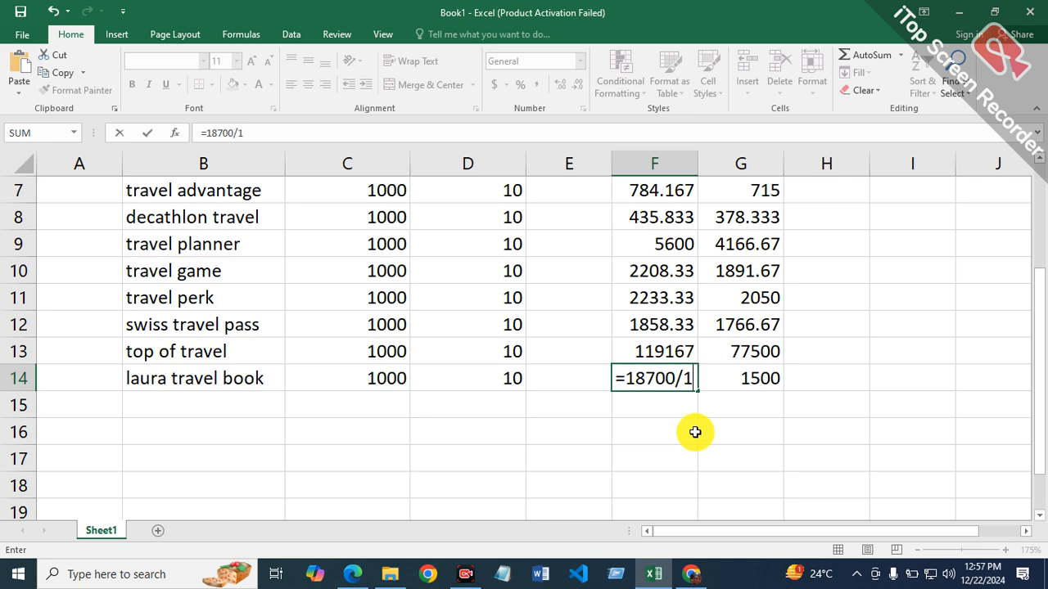
{"action": "type", "text": "2"}
{"action": "key", "text": "Return"}
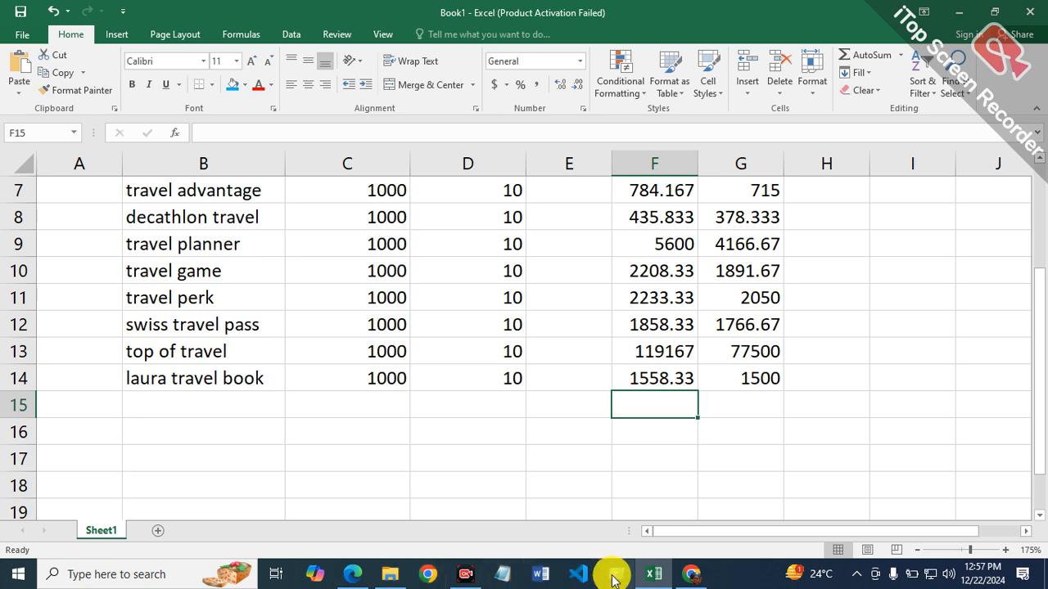
Step: Open Capture.PNG from the Documents folder, check which keyword follows laura travel book, and close the image
{"action": "left_click", "coordinate": [391, 574]}
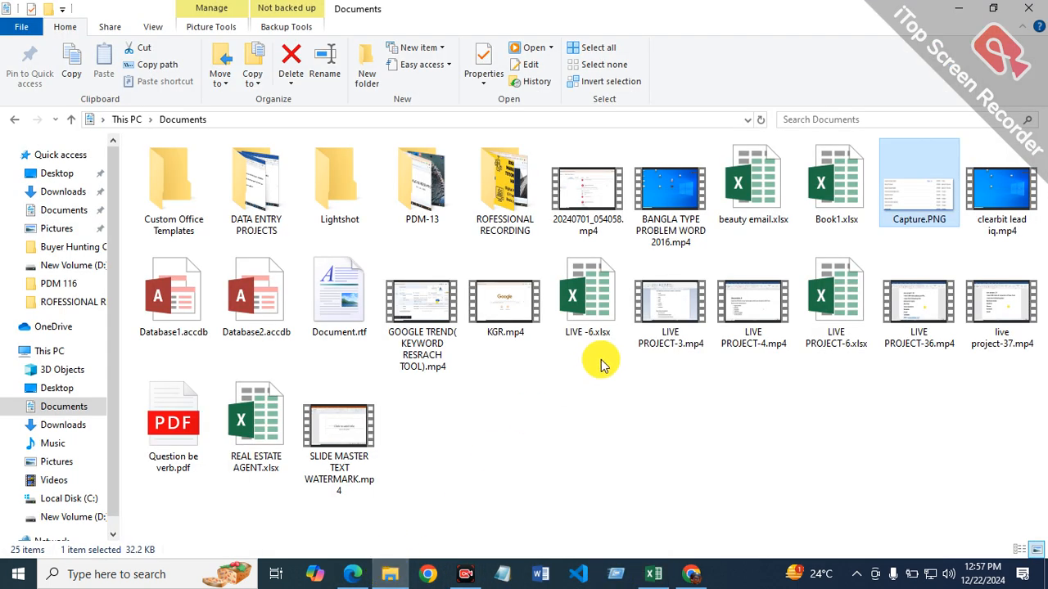
{"action": "double_click", "coordinate": [936, 192]}
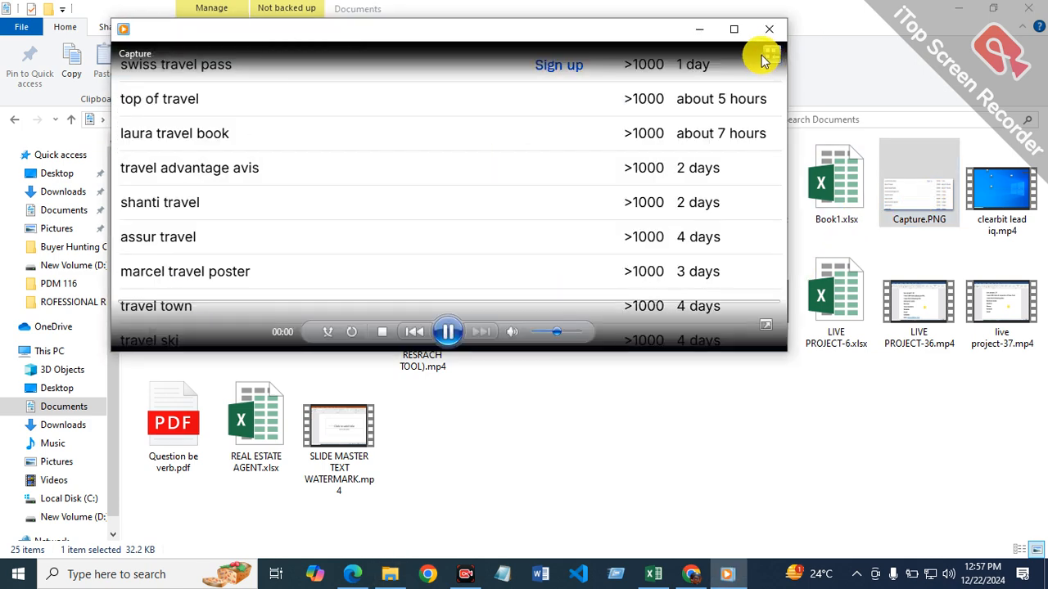
{"action": "left_click", "coordinate": [734, 28]}
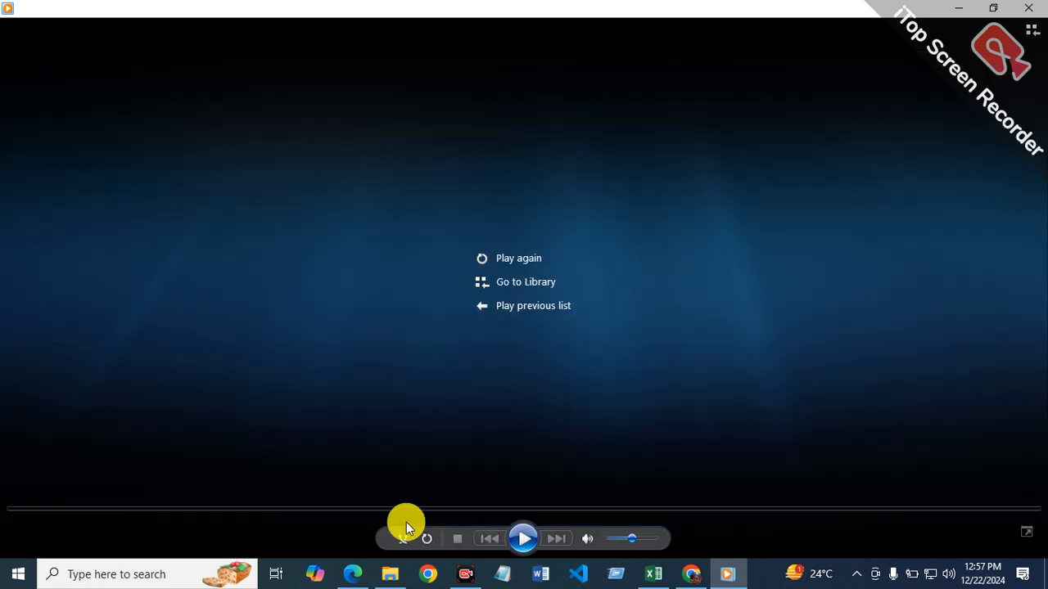
{"action": "left_click", "coordinate": [525, 539]}
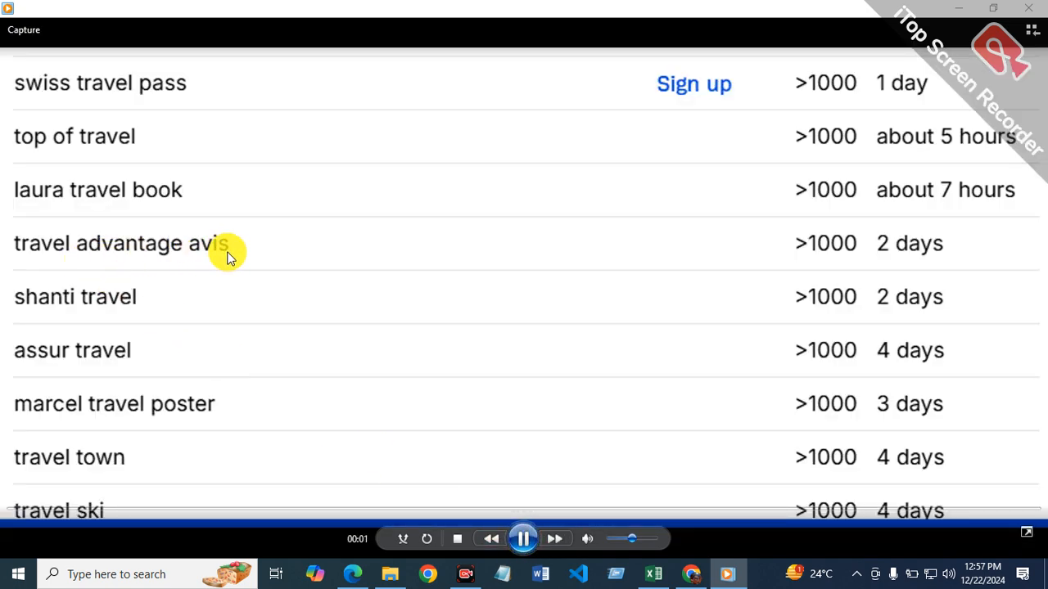
{"action": "left_click", "coordinate": [1030, 8]}
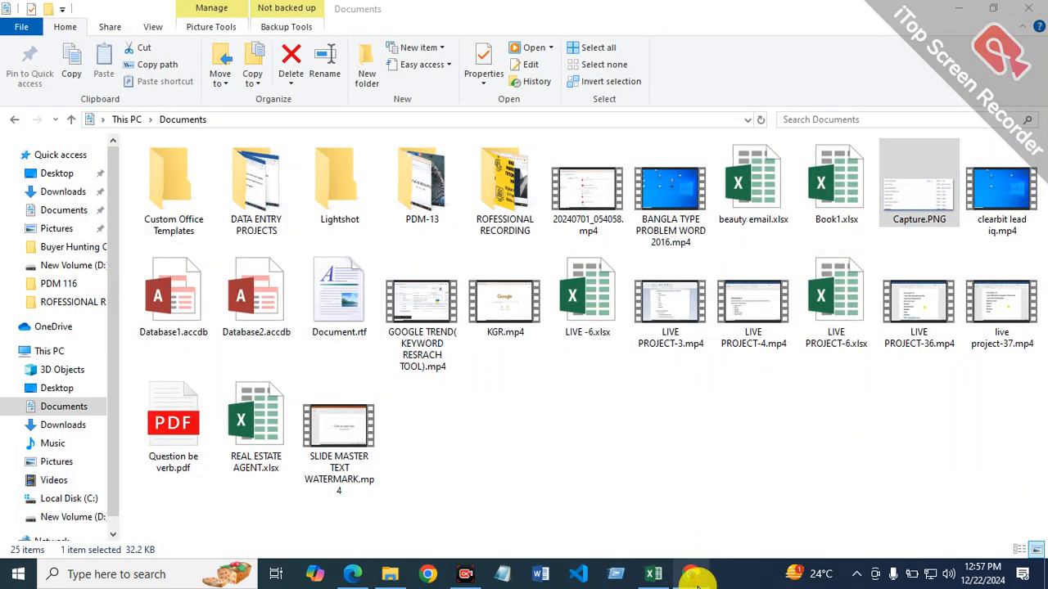
Step: Switch to Chrome, close the old Ahrefs results and find keyword ideas for "travel advantage avis" in France
{"action": "left_click", "coordinate": [693, 574]}
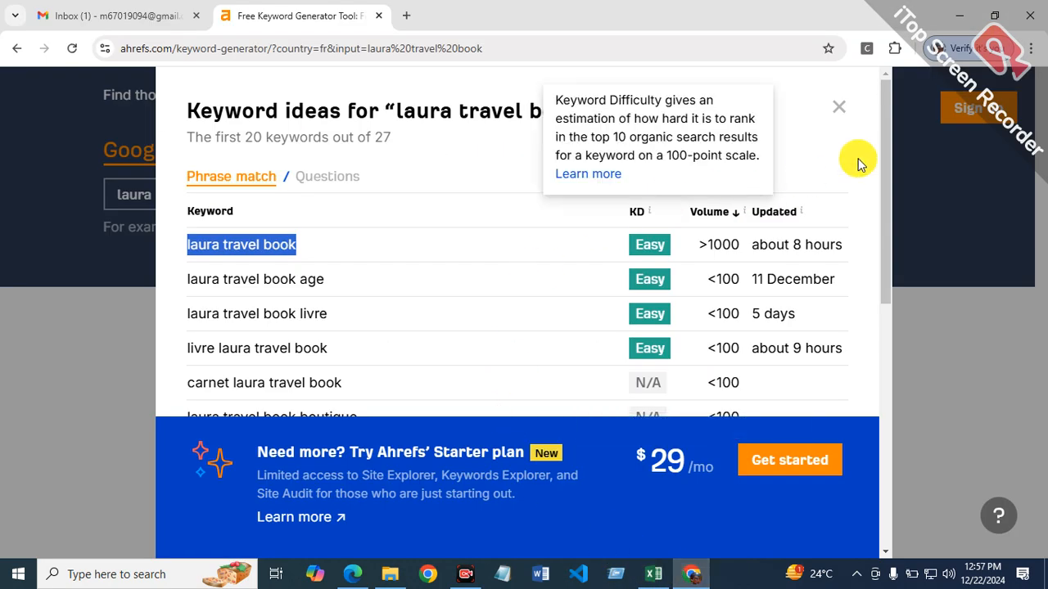
{"action": "left_click", "coordinate": [835, 101]}
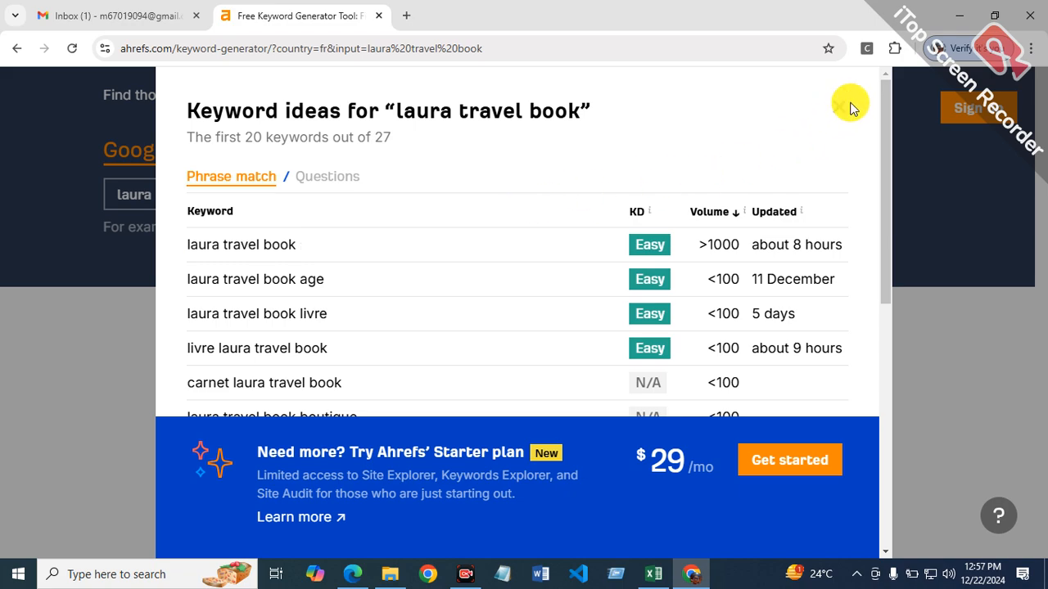
{"action": "left_click", "coordinate": [843, 113]}
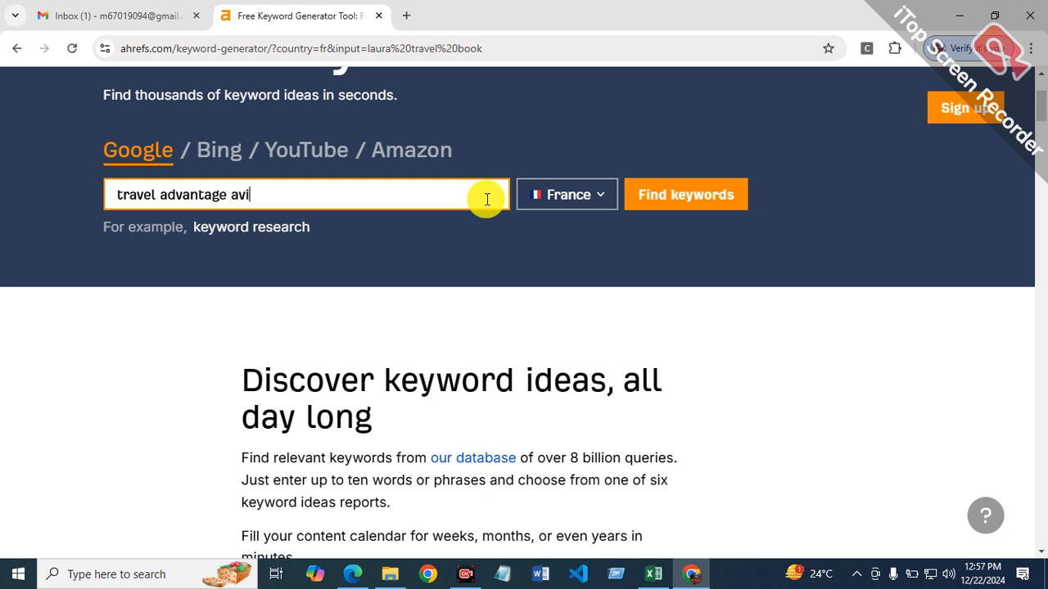
{"action": "left_click", "coordinate": [673, 198]}
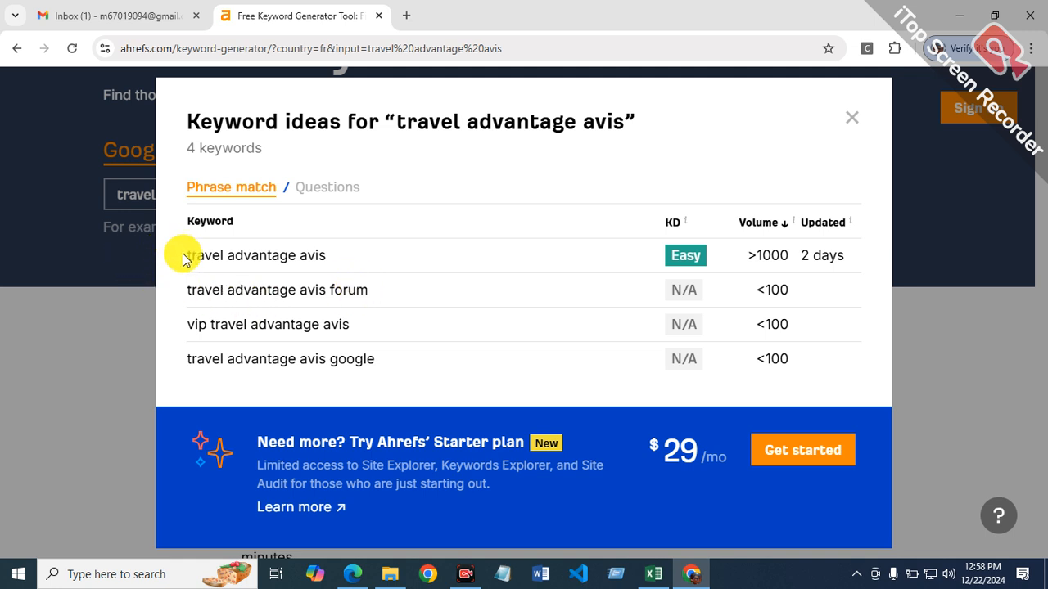
Step: Copy the keyword "travel advantage avis" from the Ahrefs results and paste it as text into cell B15 in Excel
{"action": "left_click_drag", "start_coordinate": [203, 255], "coordinate": [333, 259]}
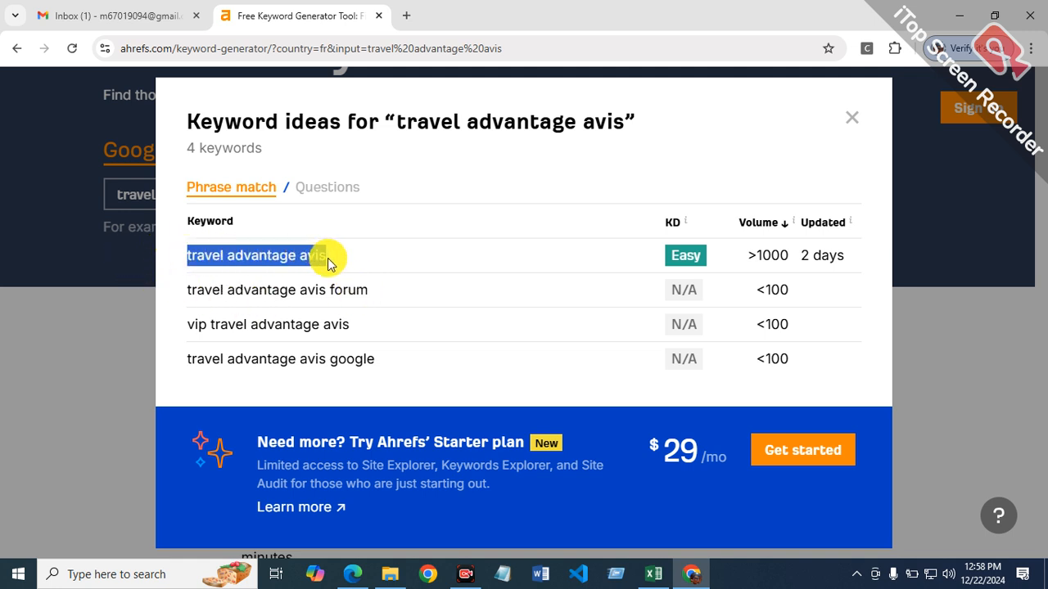
{"action": "right_click", "coordinate": [298, 263]}
{"action": "left_click", "coordinate": [322, 276]}
{"action": "left_click", "coordinate": [653, 574]}
{"action": "left_click", "coordinate": [168, 403]}
{"action": "right_click", "coordinate": [169, 403]}
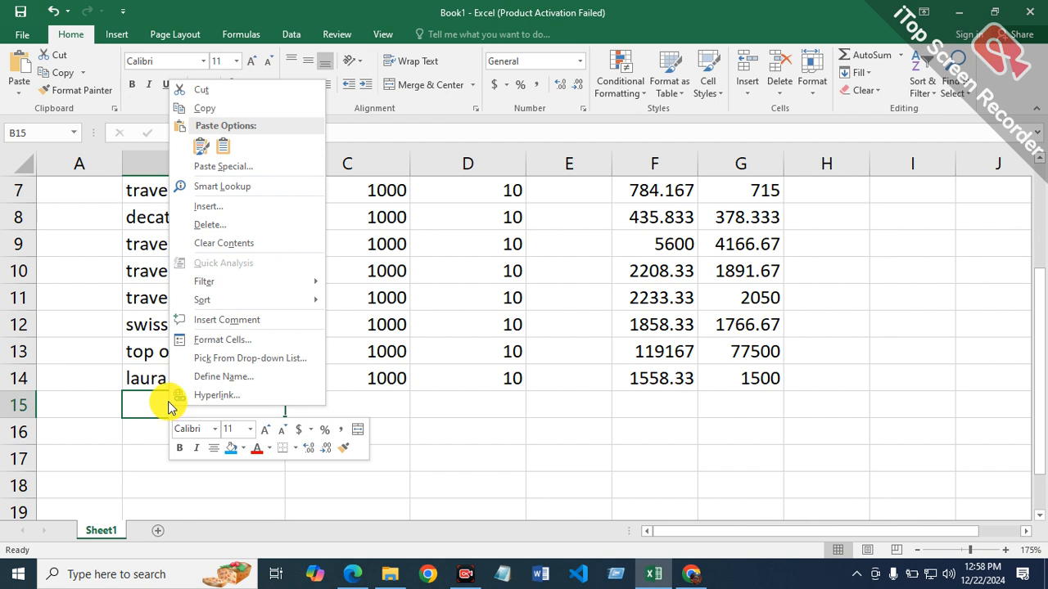
{"action": "left_click", "coordinate": [226, 148]}
Step: Auto-fit column B, and enter 1000 in cell C15 and 10 in cell D15 for the travel advantage avis row
{"action": "left_click", "coordinate": [417, 403]}
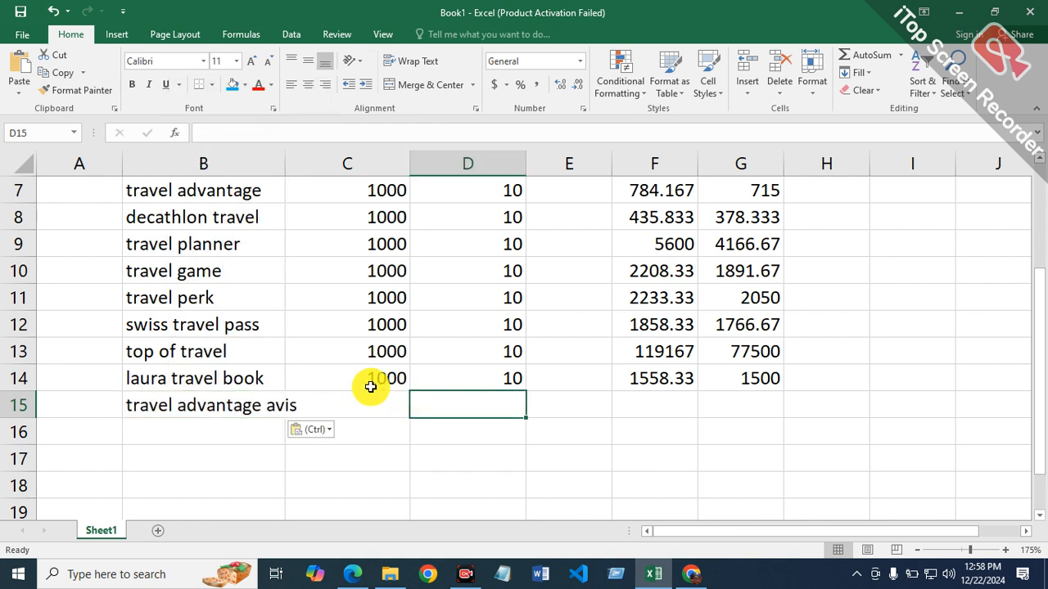
{"action": "double_click", "coordinate": [288, 166]}
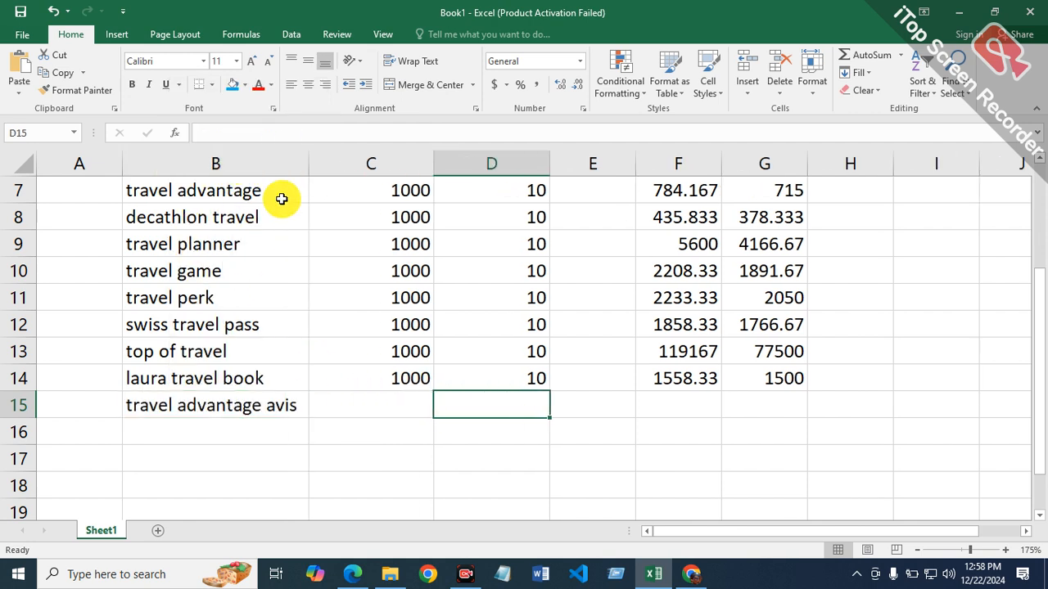
{"action": "left_click", "coordinate": [418, 398]}
{"action": "type", "text": "1000"}
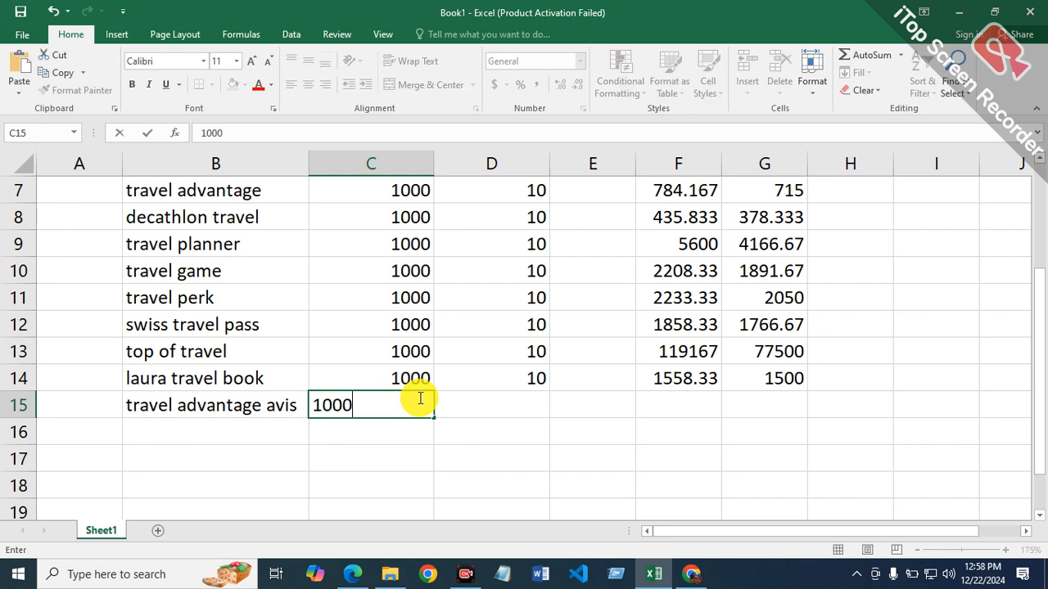
{"action": "key", "text": "Tab"}
{"action": "type", "text": "10"}
{"action": "key", "text": "Tab"}
{"action": "key", "text": "Tab"}
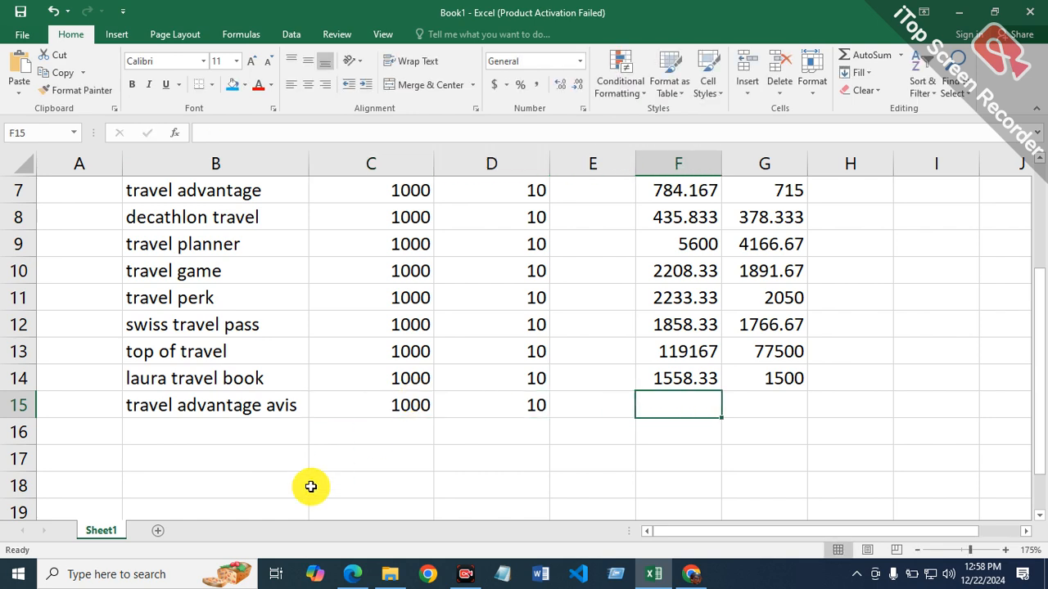
Step: Copy the full keyword text "travel advantage avis" from cell B15
{"action": "double_click", "coordinate": [307, 411]}
{"action": "left_click", "coordinate": [294, 412]}
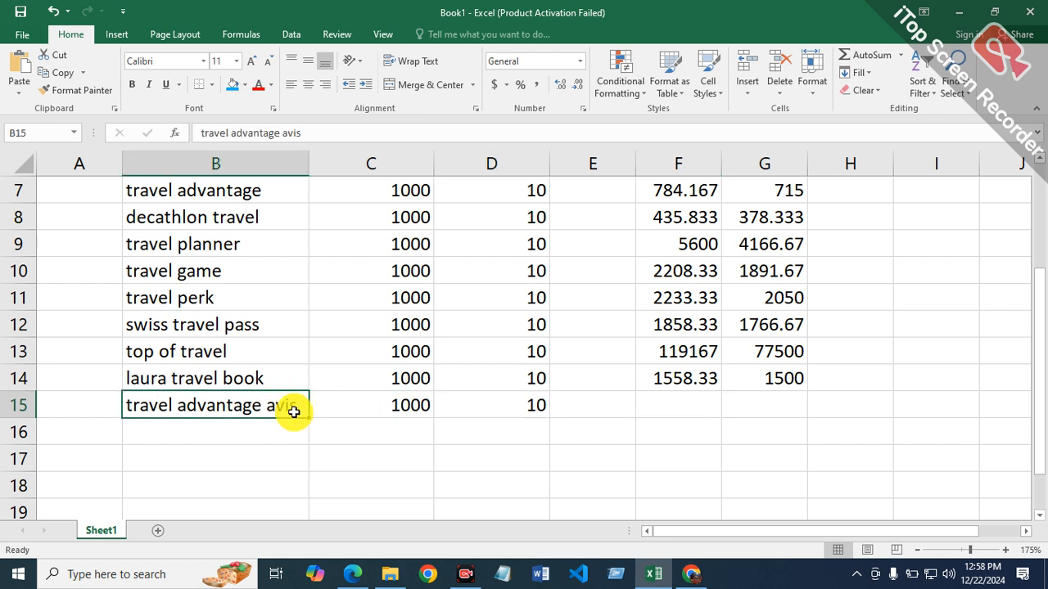
{"action": "double_click", "coordinate": [298, 405]}
{"action": "left_click_drag", "start_coordinate": [298, 405], "coordinate": [108, 414]}
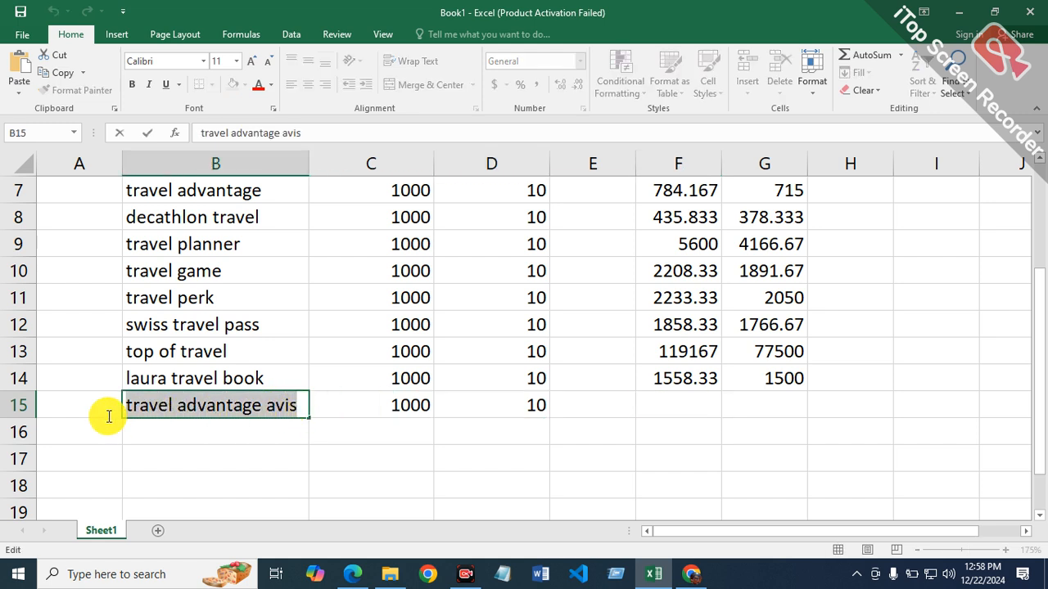
{"action": "right_click", "coordinate": [200, 414]}
{"action": "left_click", "coordinate": [244, 433]}
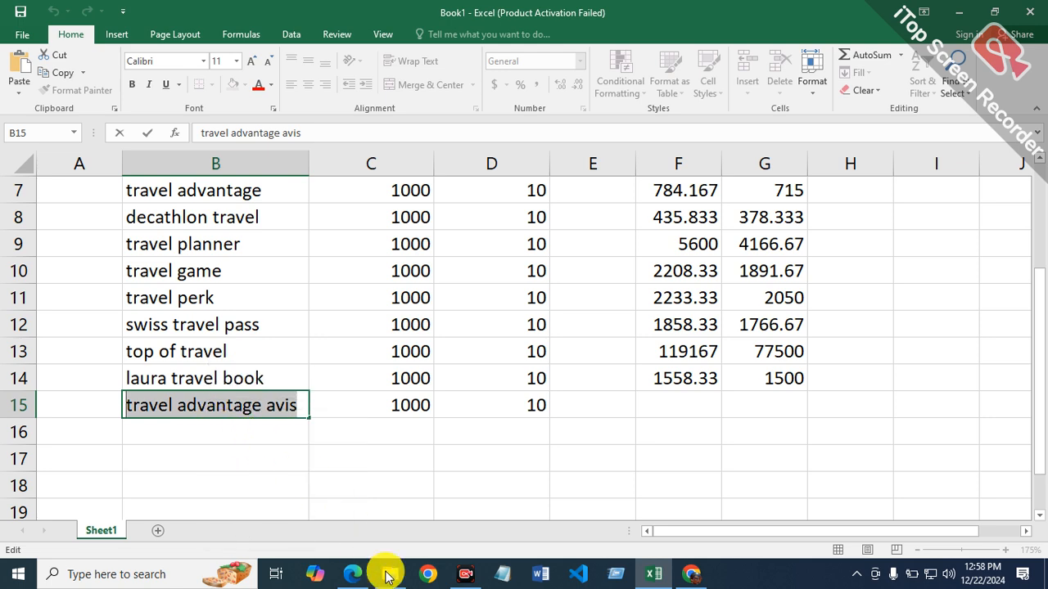
Step: Switch to Edge and search Bing for "allintitle:travel advantage avis", replacing the laura travel book keyword
{"action": "left_click", "coordinate": [353, 575]}
{"action": "left_click", "coordinate": [464, 103]}
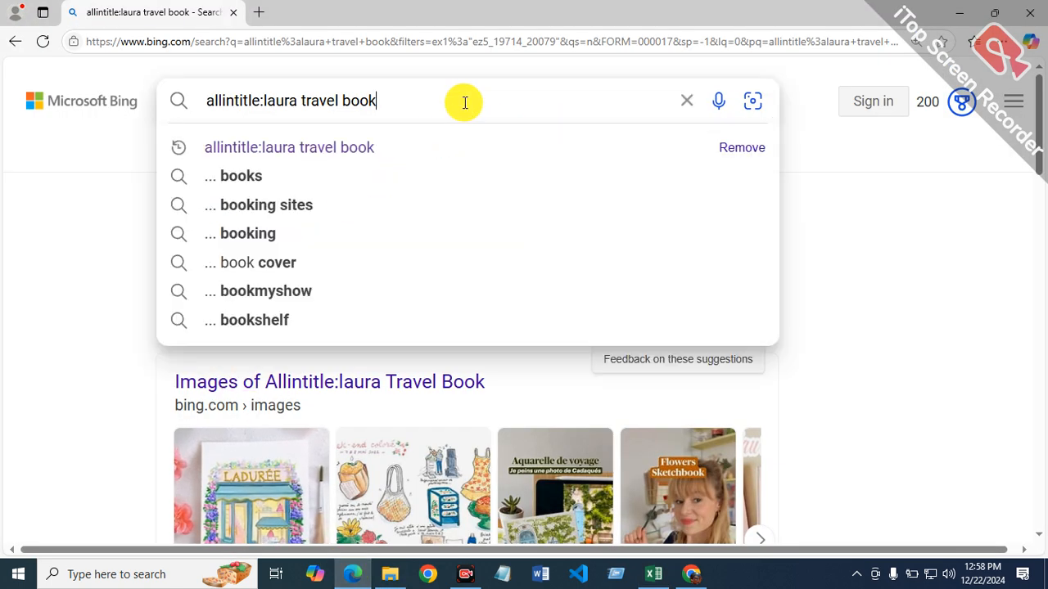
{"action": "key", "text": "BackSpace"}
{"action": "key", "text": "BackSpace"}
{"action": "key", "text": "BackSpace"}
{"action": "key", "text": "BackSpace"}
{"action": "key", "text": "BackSpace"}
{"action": "key", "text": "BackSpace"}
{"action": "key", "text": "BackSpace"}
{"action": "key", "text": "BackSpace"}
{"action": "key", "text": "BackSpace"}
{"action": "key", "text": "BackSpace"}
{"action": "key", "text": "BackSpace"}
{"action": "key", "text": "BackSpace"}
{"action": "key", "text": "BackSpace"}
{"action": "key", "text": "BackSpace"}
{"action": "key", "text": "BackSpace"}
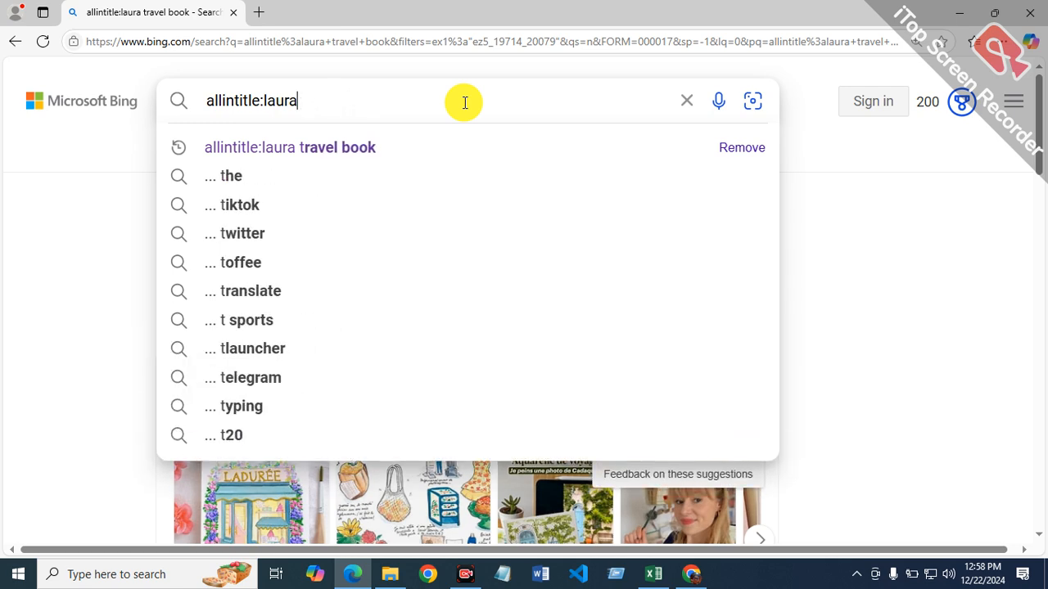
{"action": "key", "text": "BackSpace"}
{"action": "key", "text": "BackSpace"}
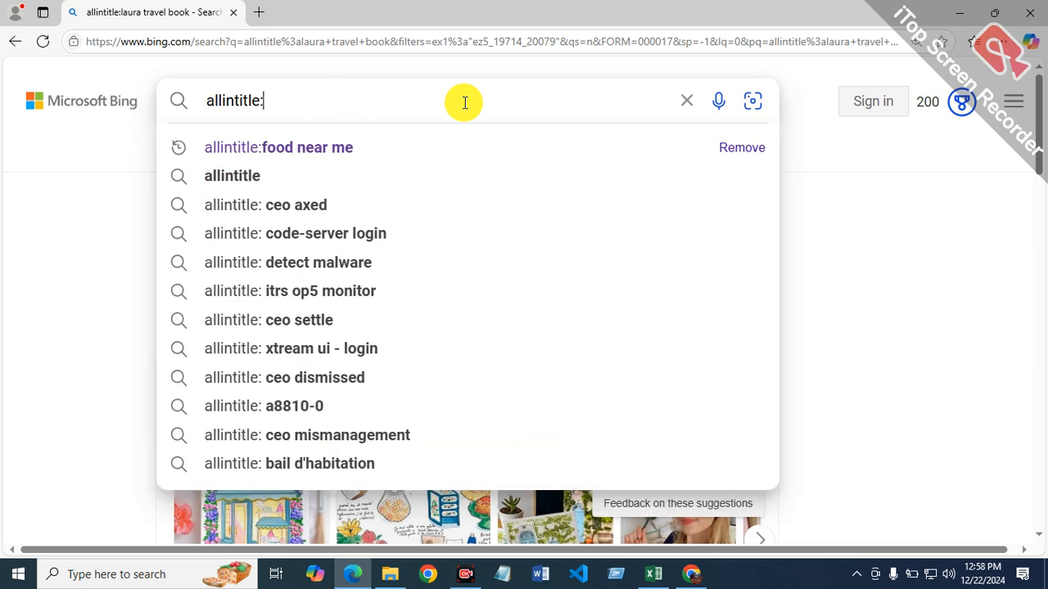
{"action": "type", "text": "travel advantage avis"}
{"action": "key", "text": "Return"}
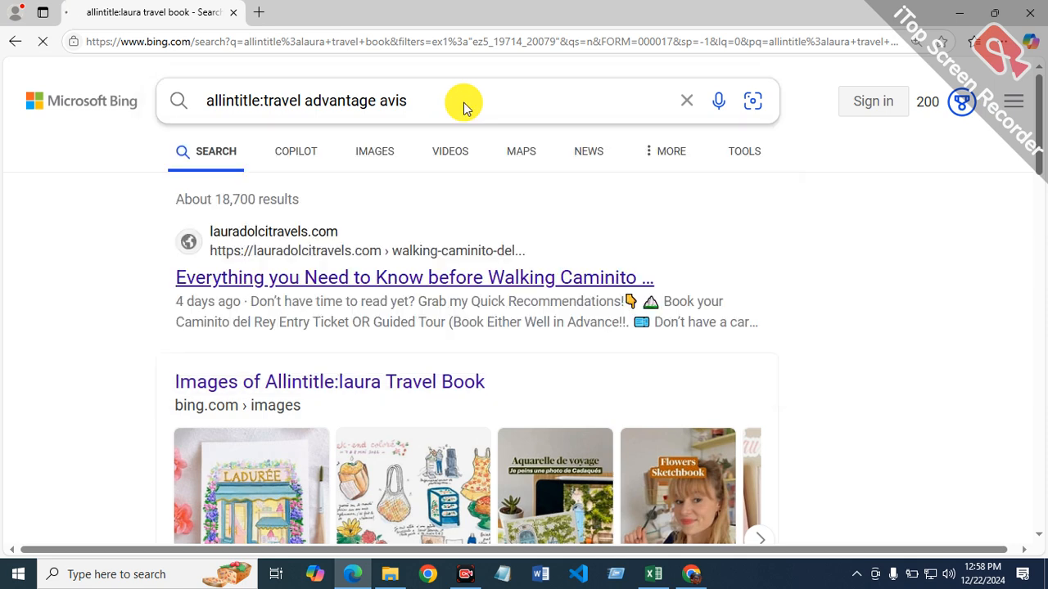
Step: Limit the Bing allintitle results for travel advantage avis to the past year
{"action": "left_click", "coordinate": [744, 150]}
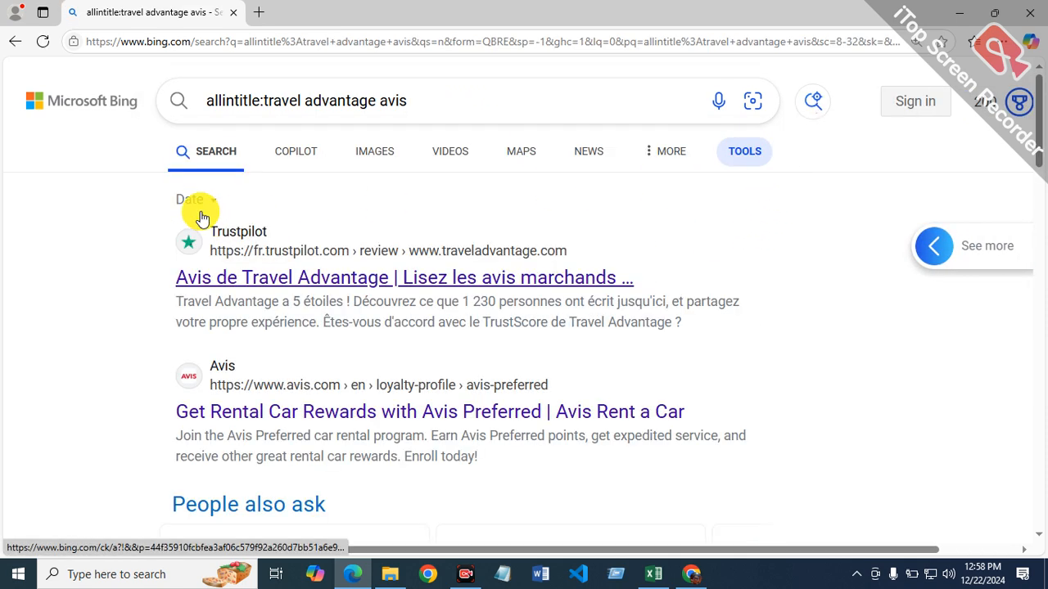
{"action": "left_click", "coordinate": [201, 200]}
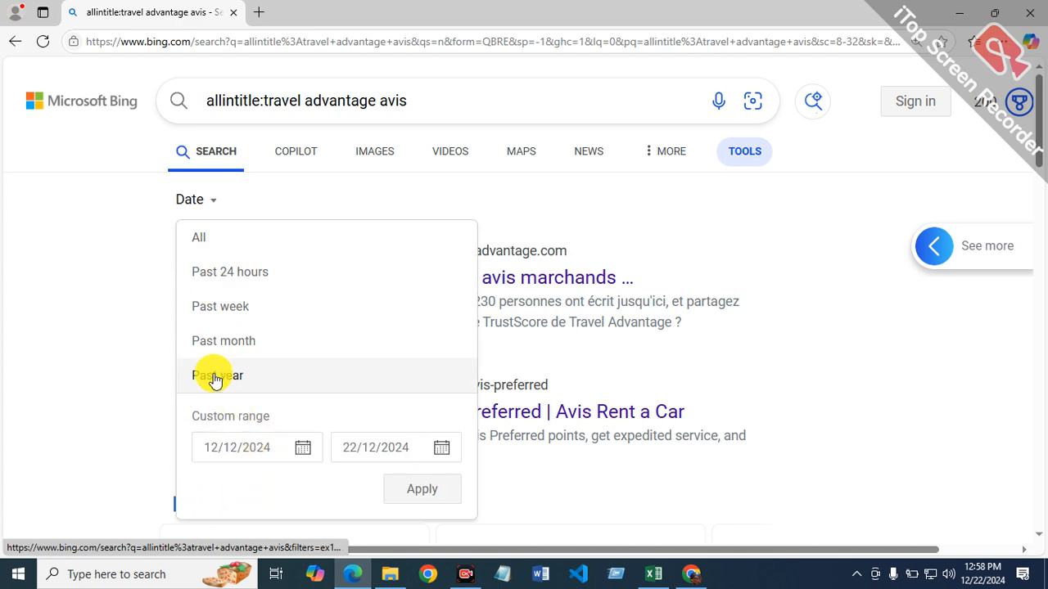
{"action": "left_click", "coordinate": [214, 375]}
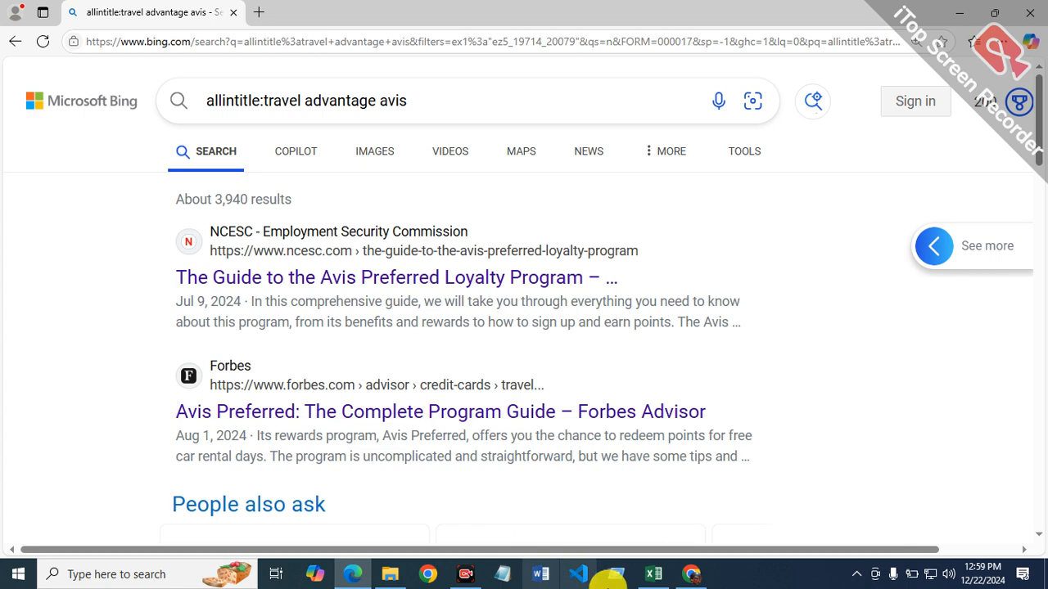
Step: Switch to Excel, enter =3940/12 as the allintitle monthly average in cell F15, and select cell G15
{"action": "left_click", "coordinate": [654, 573]}
{"action": "left_click", "coordinate": [653, 405]}
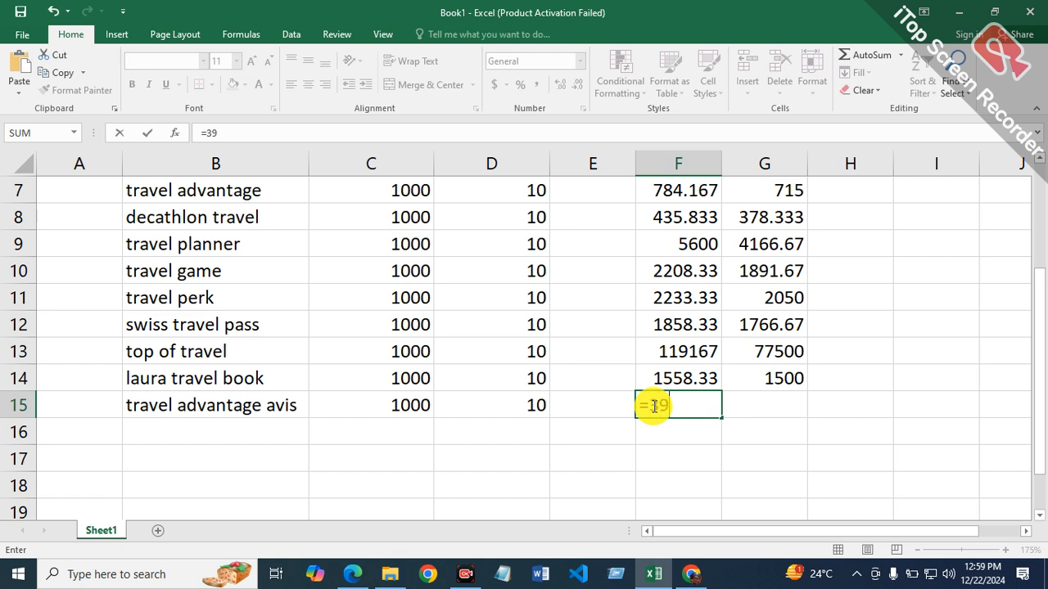
{"action": "key", "text": "Return"}
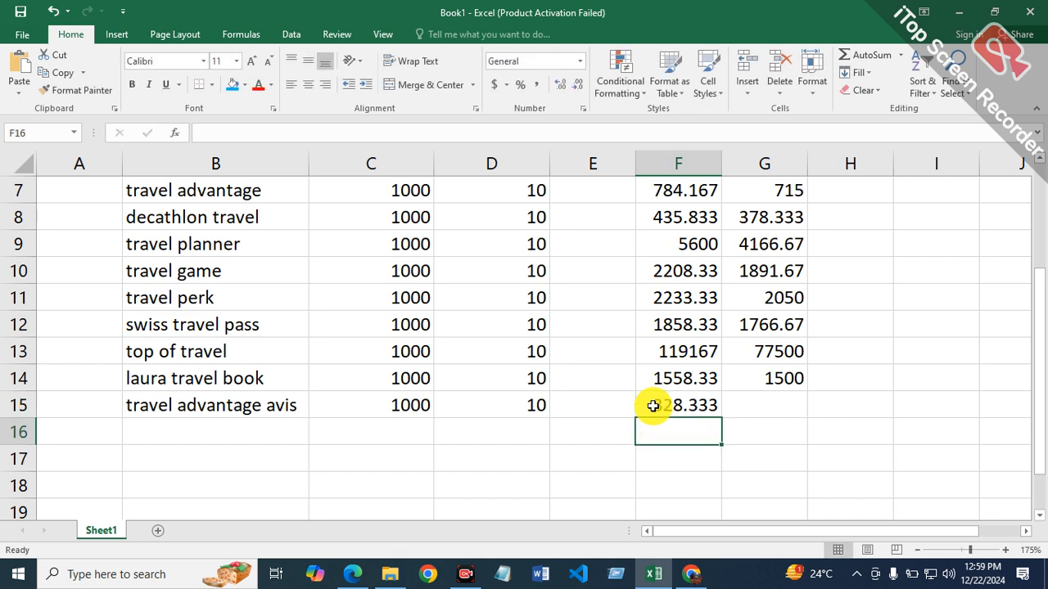
{"action": "left_click", "coordinate": [784, 405]}
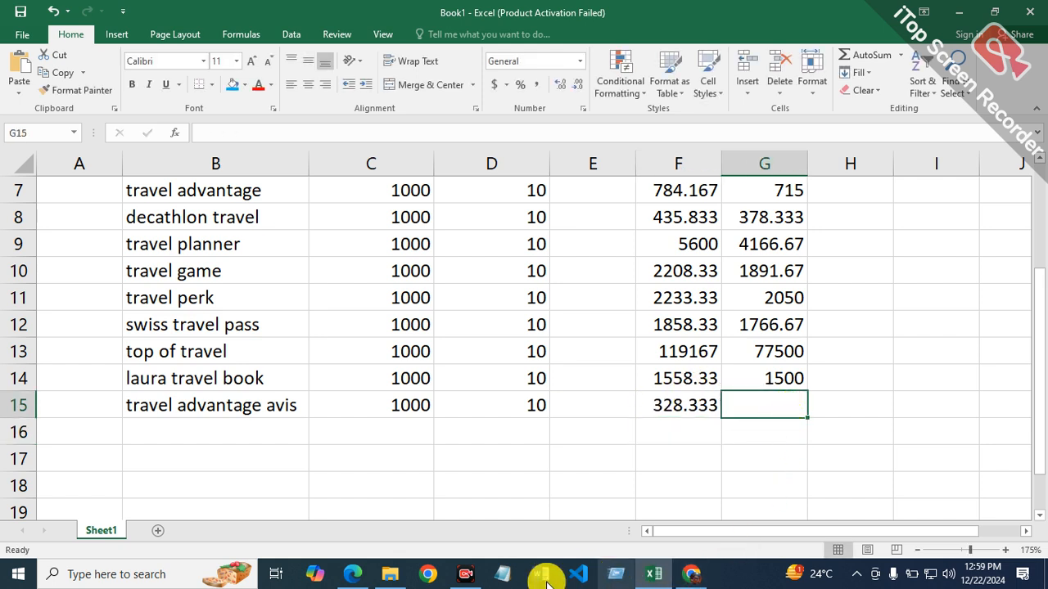
Step: Switch to Edge and change the Bing search operator to allinurl, searching for "allinurl:travel advantage avis"
{"action": "left_click", "coordinate": [352, 574]}
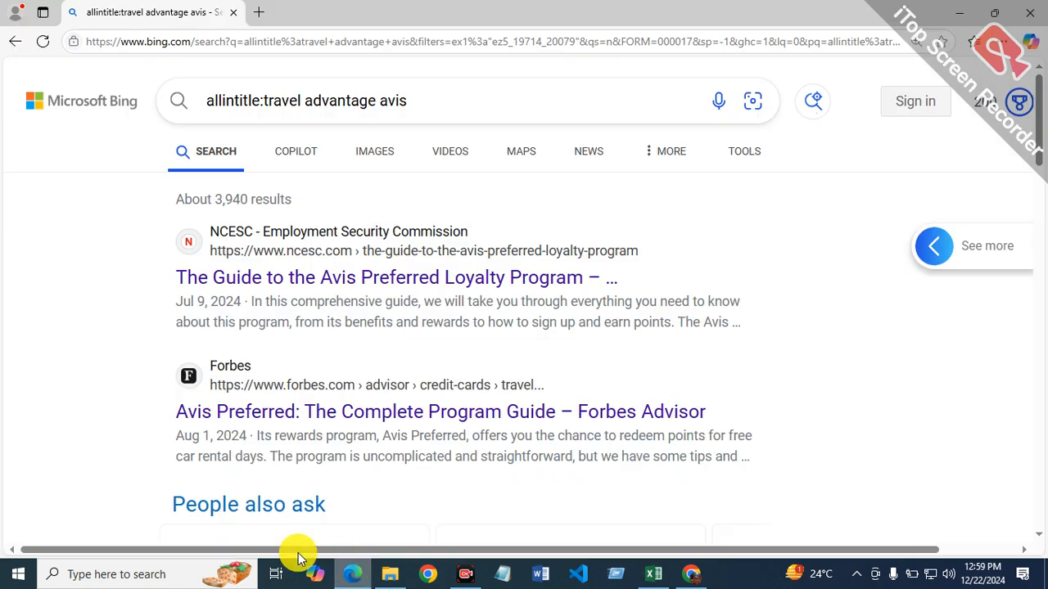
{"action": "left_click", "coordinate": [259, 102]}
{"action": "key", "text": "BackSpace"}
{"action": "key", "text": "BackSpace"}
{"action": "key", "text": "BackSpace"}
{"action": "key", "text": "BackSpace"}
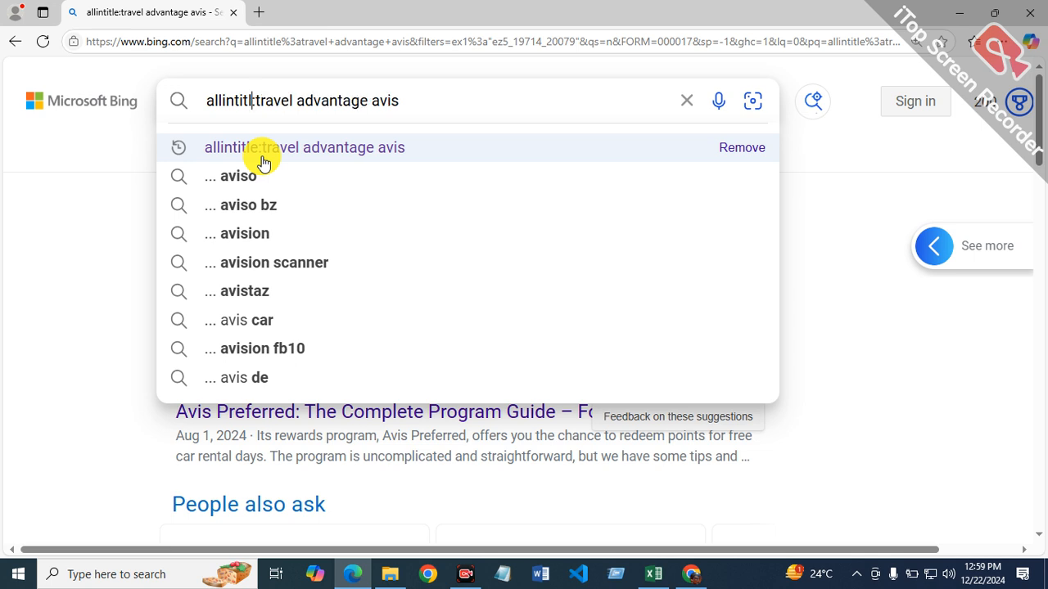
{"action": "key", "text": "BackSpace"}
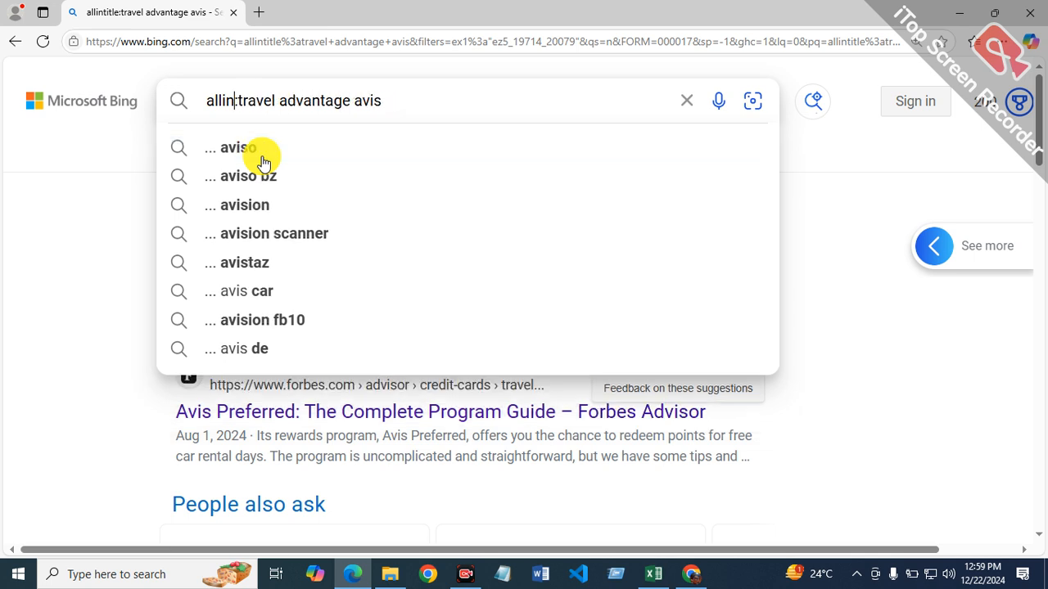
{"action": "type", "text": "url"}
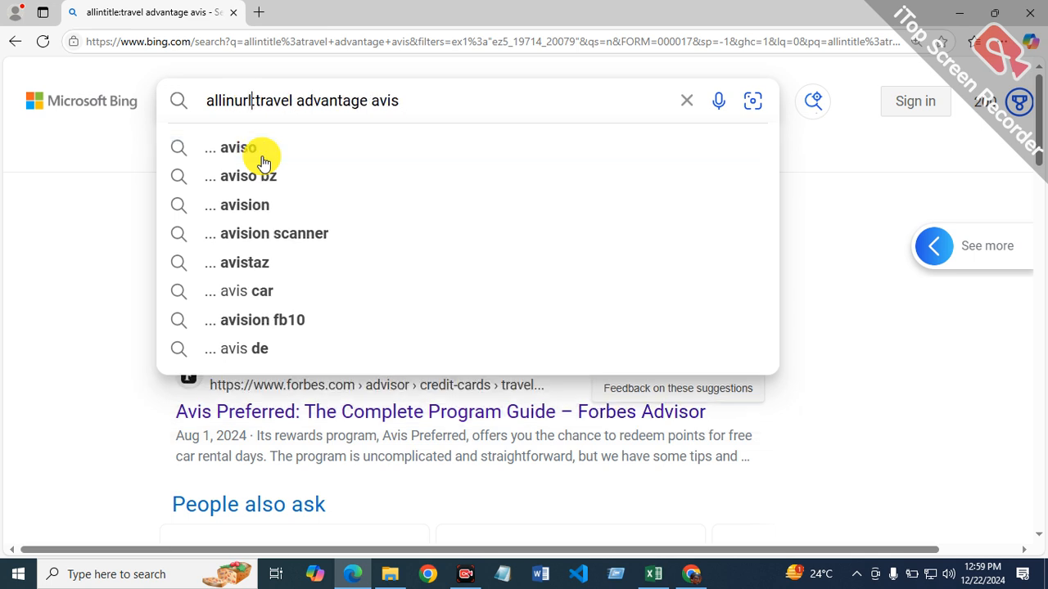
{"action": "key", "text": "Return"}
Step: Limit the Bing allinurl results for travel advantage avis to the past year
{"action": "left_click", "coordinate": [737, 151]}
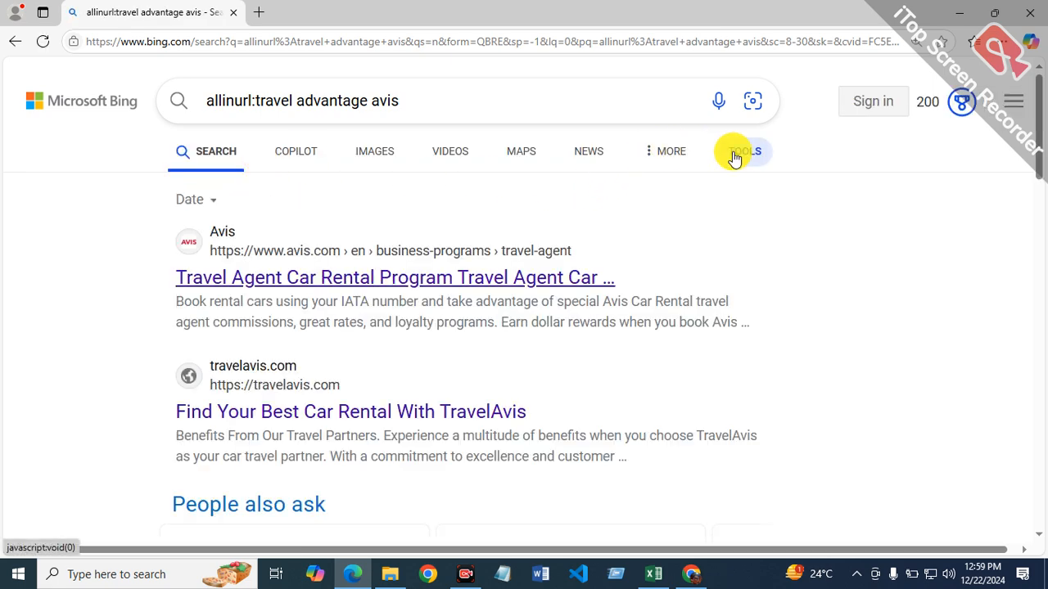
{"action": "left_click", "coordinate": [211, 204]}
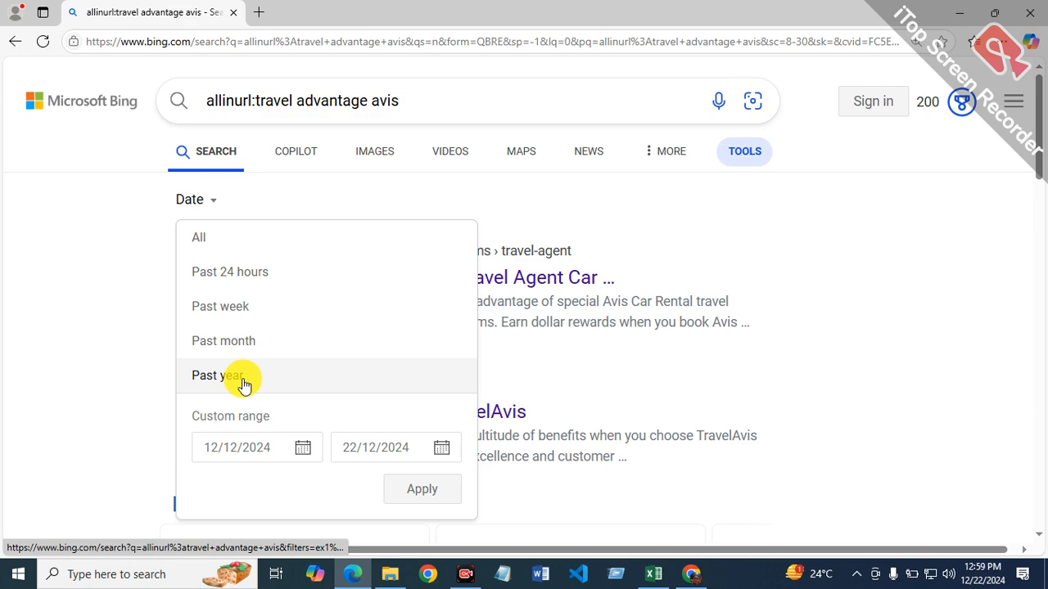
{"action": "left_click", "coordinate": [241, 378]}
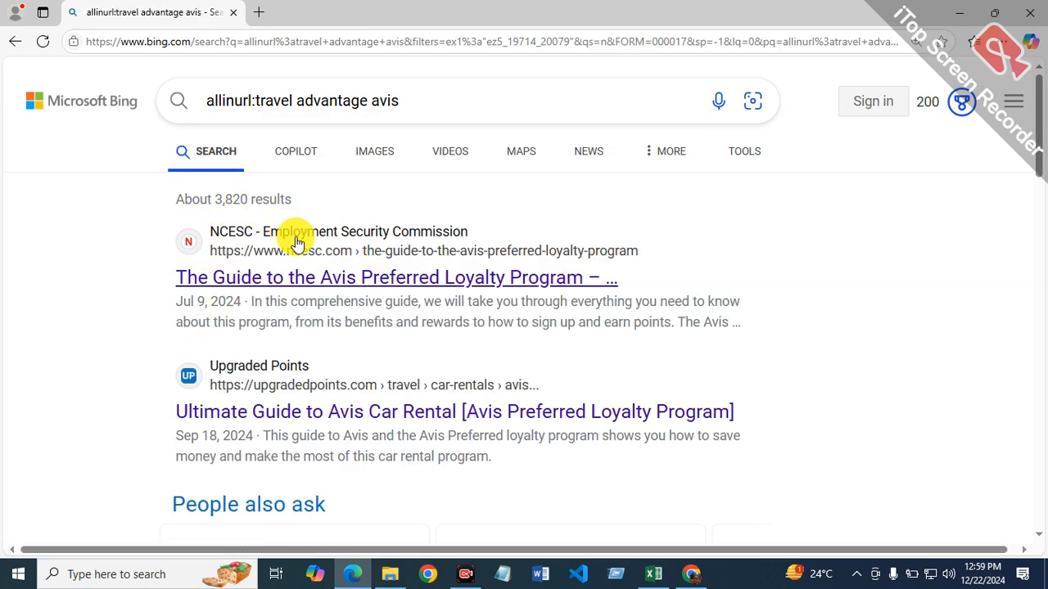
Step: Switch to Excel and enter =3820/12 in cell G15 as the allinurl monthly average
{"action": "left_click", "coordinate": [659, 571]}
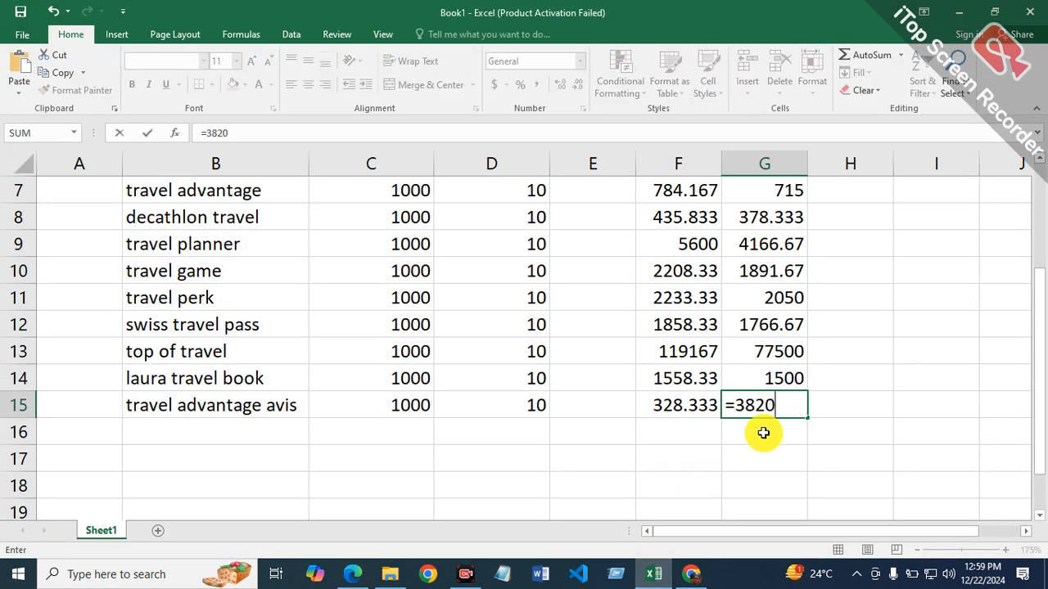
{"action": "type", "text": "2"}
{"action": "key", "text": "Return"}
{"action": "right_click", "coordinate": [763, 433]}
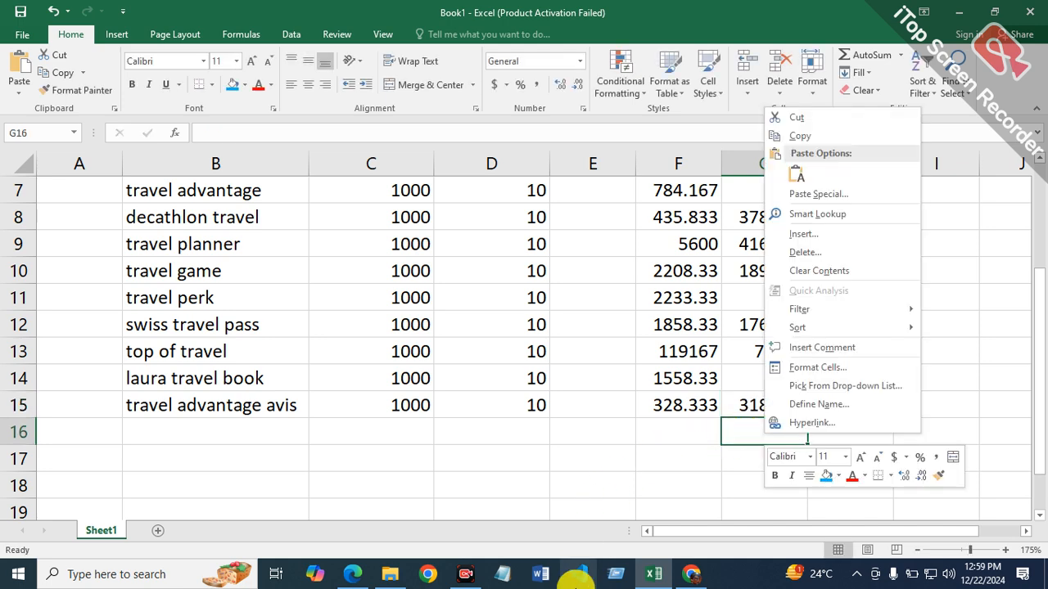
{"action": "left_click", "coordinate": [420, 578]}
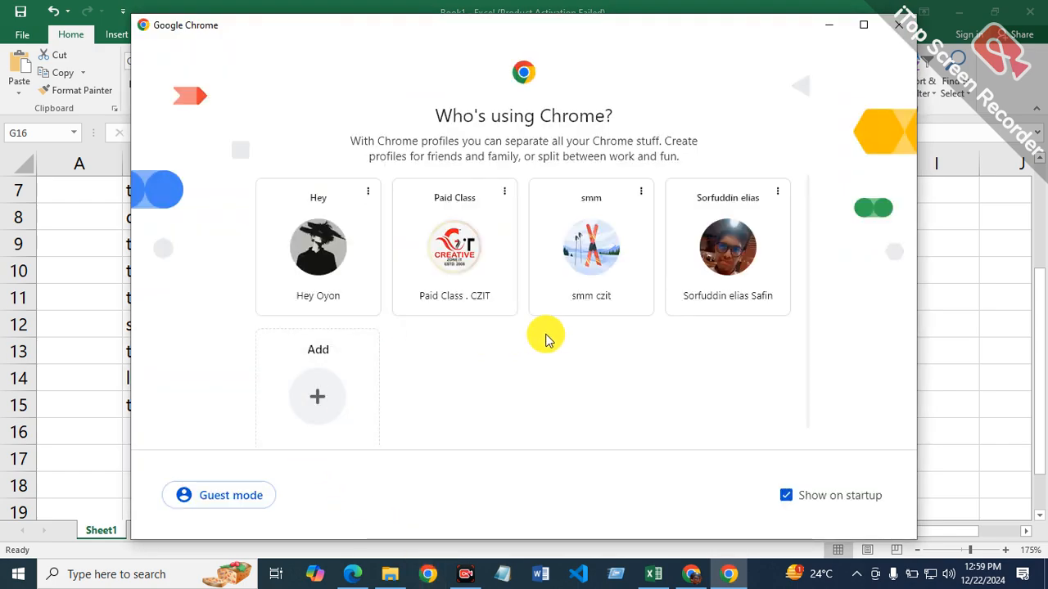
{"action": "left_click", "coordinate": [899, 33]}
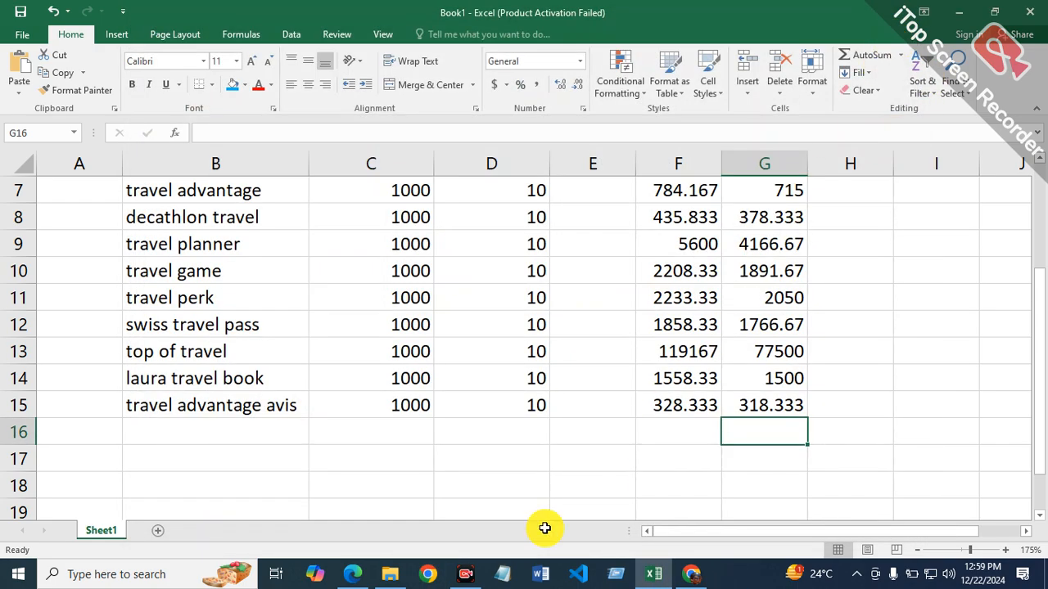
Step: Switch to the Documents folder in File Explorer, view Capture.PNG for the remaining keywords, and close the viewer
{"action": "left_click", "coordinate": [392, 575]}
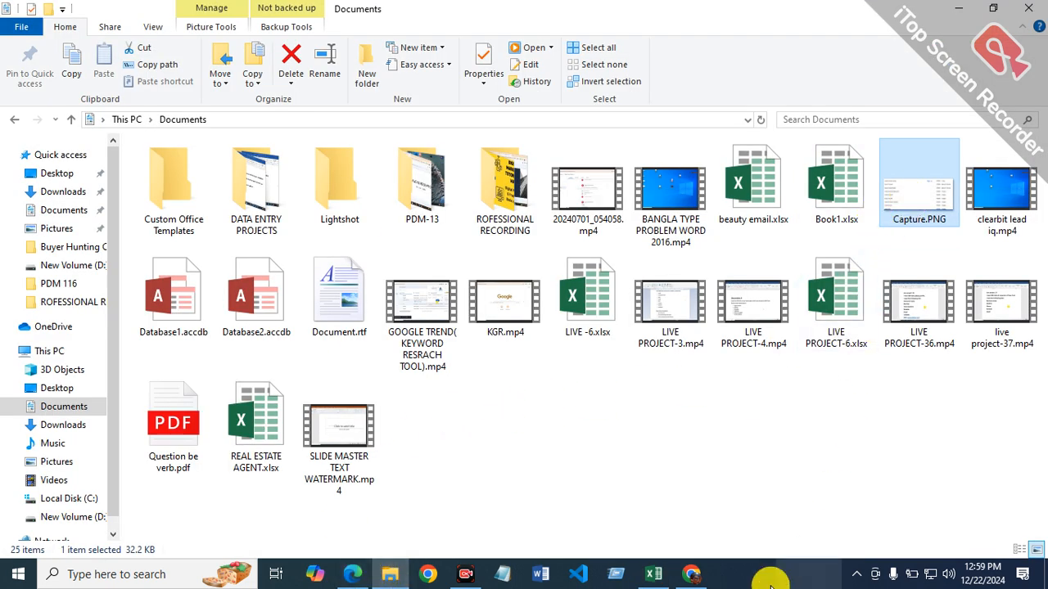
{"action": "mouse_move", "coordinate": [688, 578]}
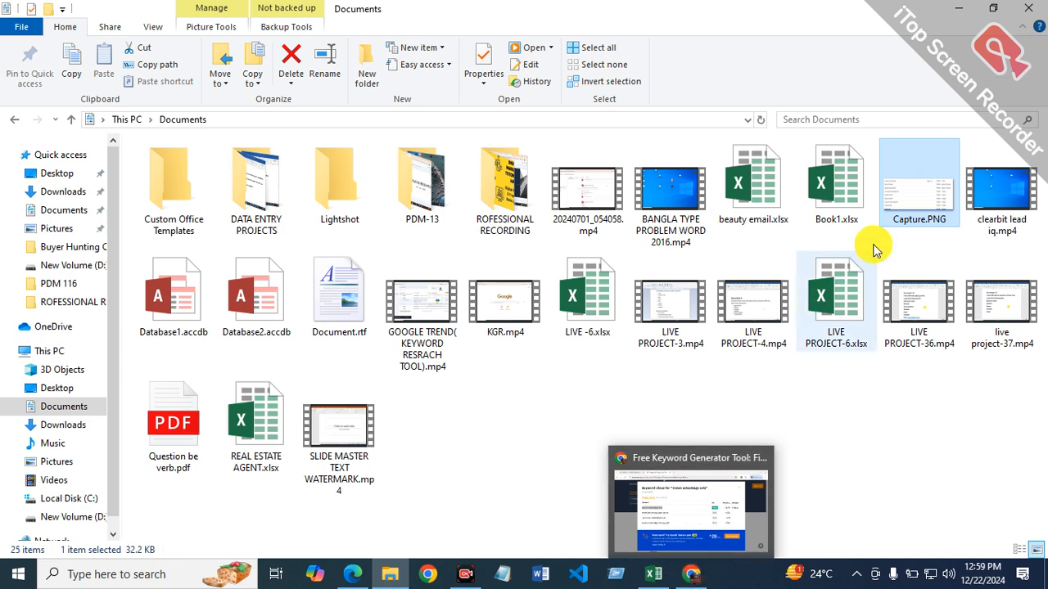
{"action": "double_click", "coordinate": [923, 197]}
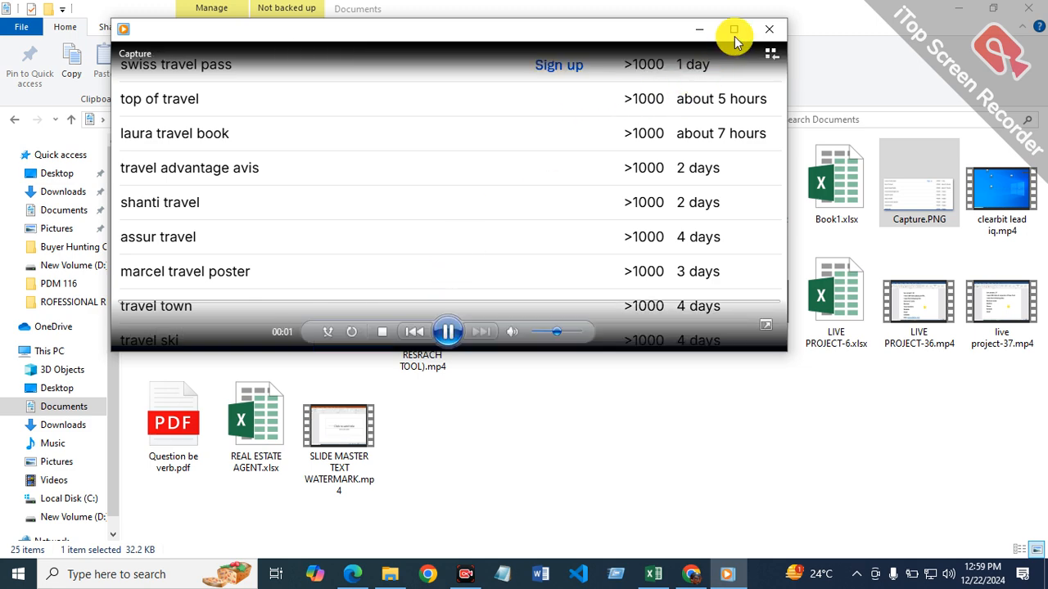
{"action": "left_click", "coordinate": [736, 29]}
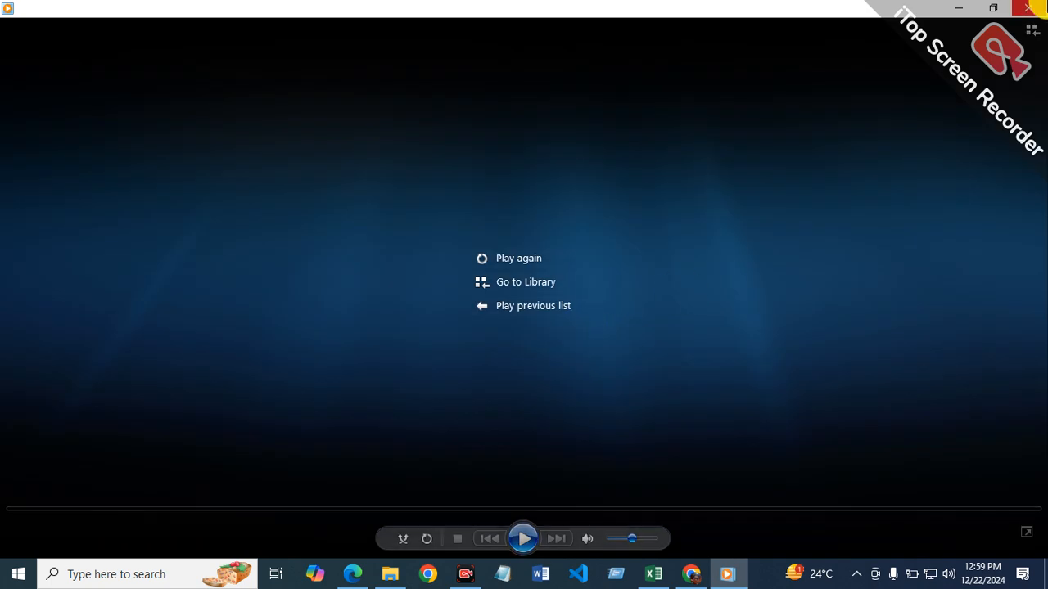
{"action": "left_click", "coordinate": [1028, 8]}
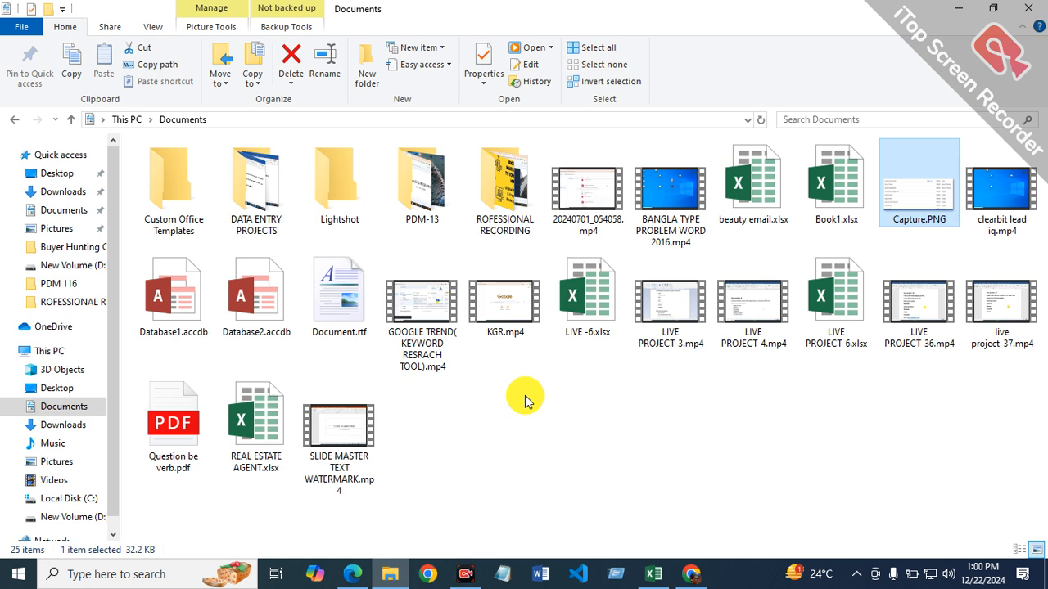
Step: Switch back to Excel and review the column headings and completed keyword rows of the travel report
{"action": "left_click", "coordinate": [653, 573]}
{"action": "scroll", "coordinate": [700, 242], "scroll_direction": "up", "scroll_amount": 2}
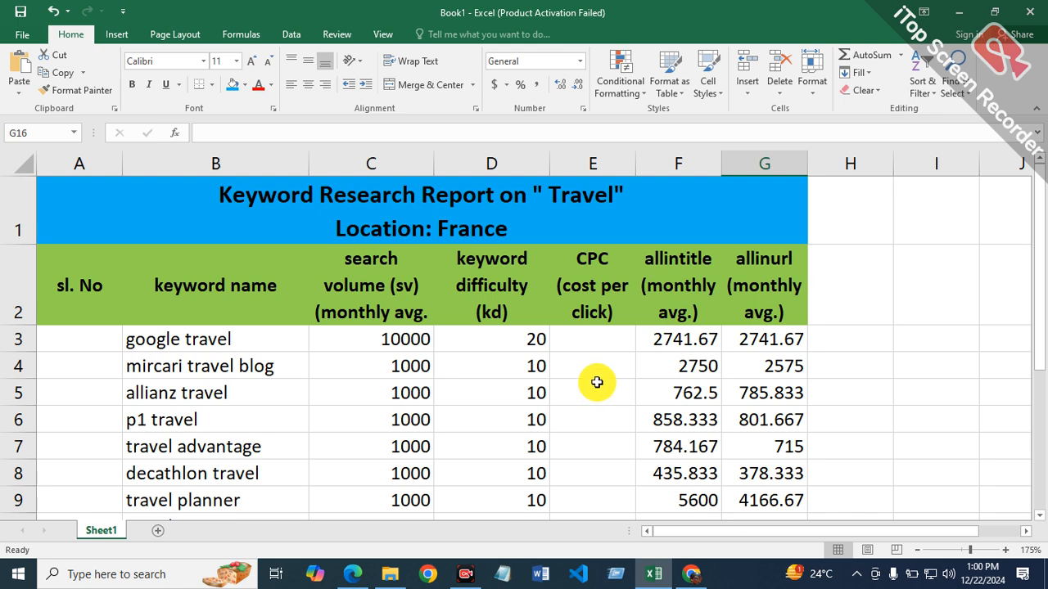
{"action": "scroll", "coordinate": [536, 348], "scroll_direction": "down", "scroll_amount": 1}
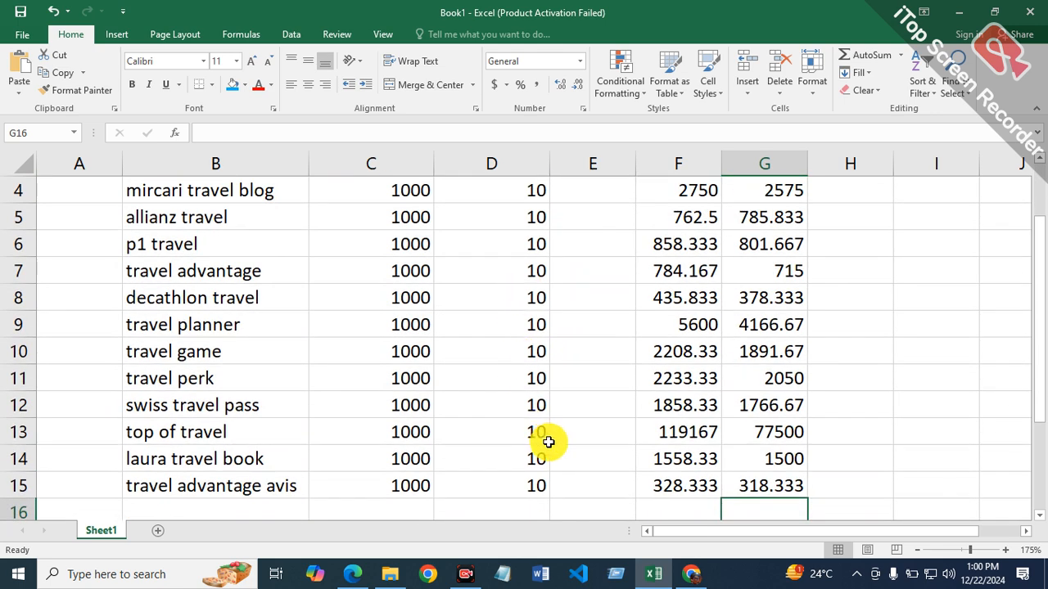
{"action": "scroll", "coordinate": [544, 430], "scroll_direction": "up", "scroll_amount": 1}
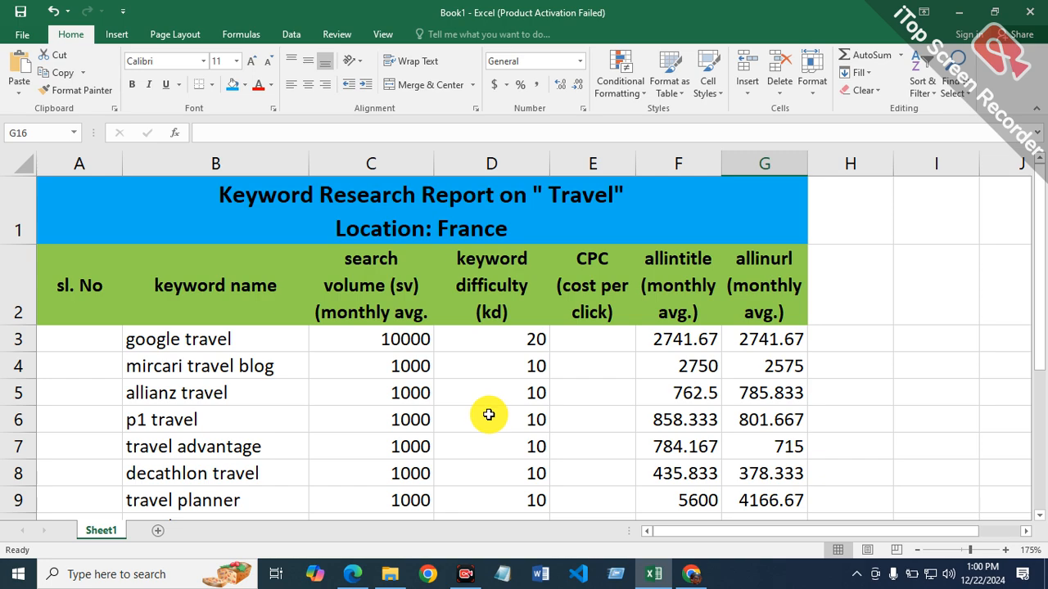
{"action": "scroll", "coordinate": [488, 414], "scroll_direction": "down", "scroll_amount": 1}
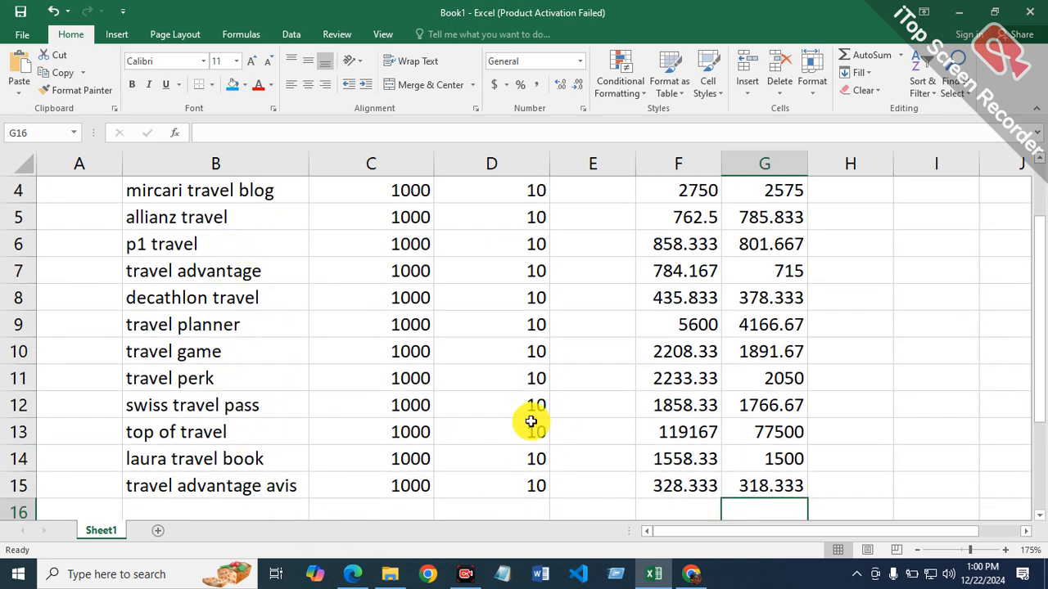
{"action": "scroll", "coordinate": [519, 451], "scroll_direction": "up", "scroll_amount": 1}
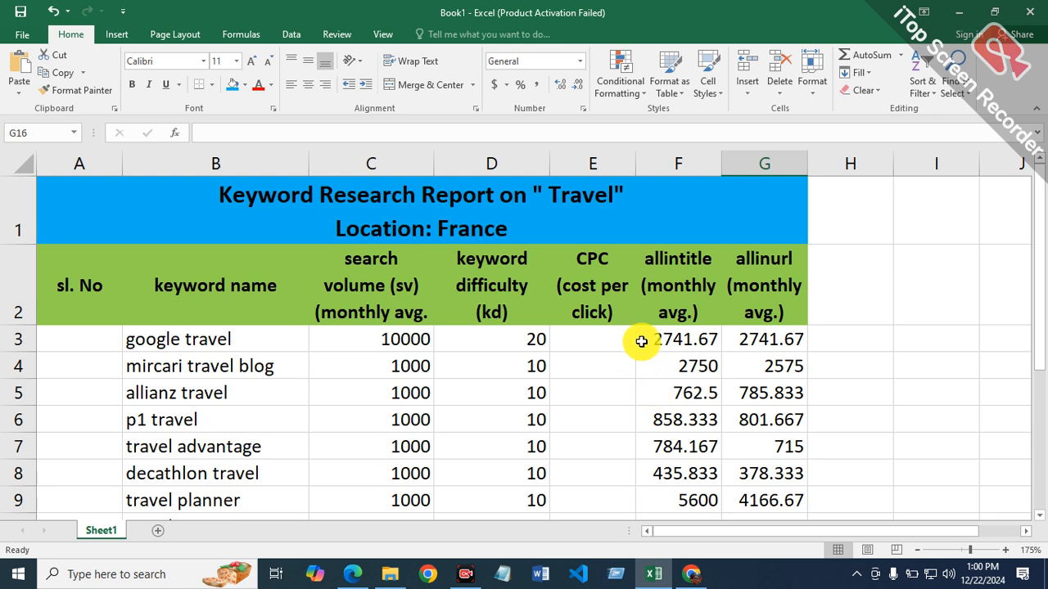
{"action": "scroll", "coordinate": [637, 338], "scroll_direction": "down", "scroll_amount": 4}
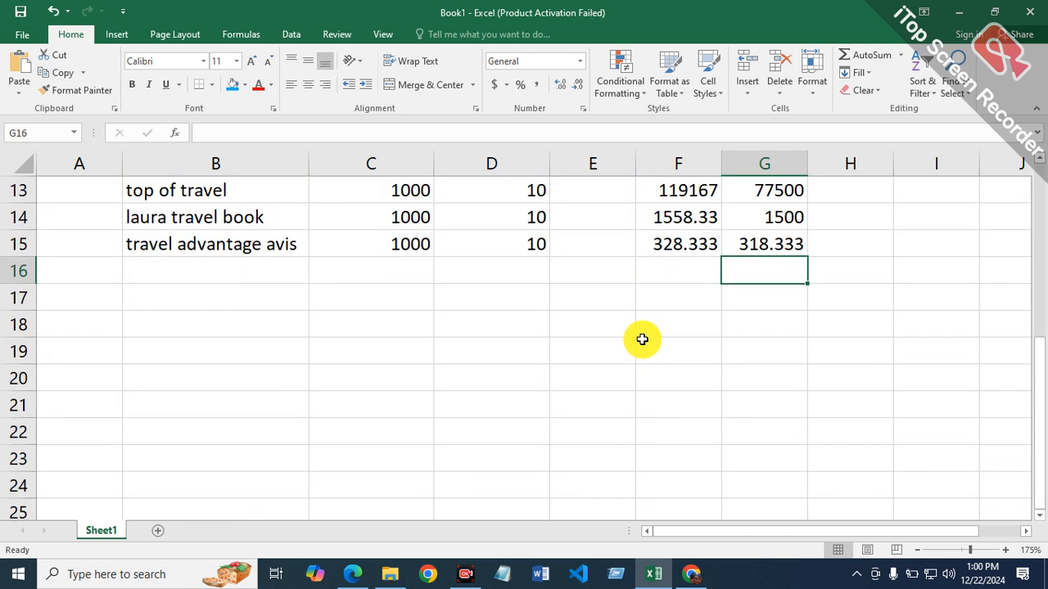
Step: Select cell B16 for the next keyword, then switch to Chrome and close the Ahrefs keyword ideas for travel advantage avis
{"action": "left_click", "coordinate": [237, 271]}
{"action": "left_click", "coordinate": [693, 575]}
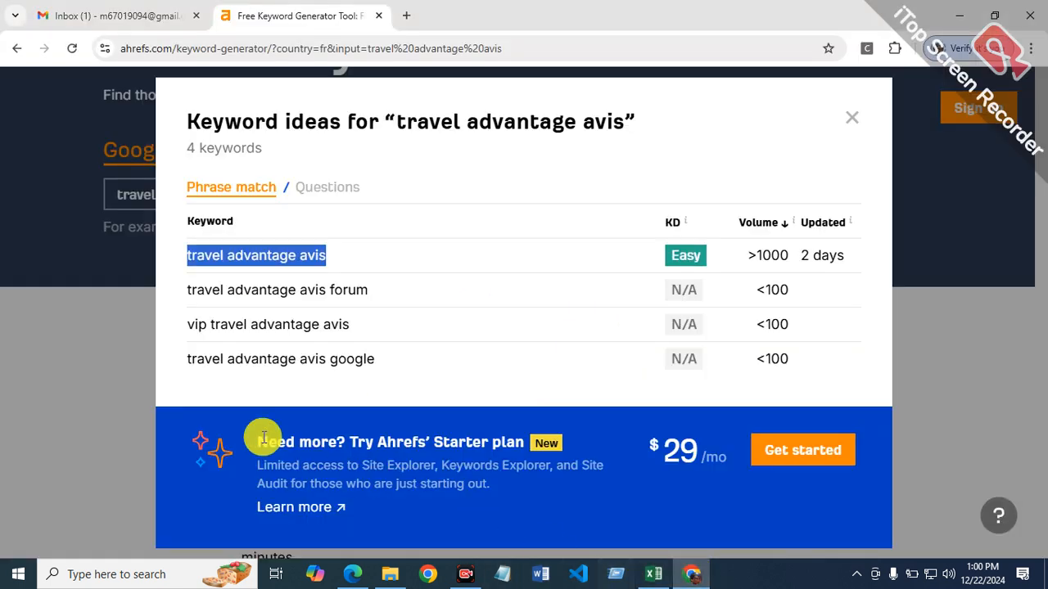
{"action": "left_click", "coordinate": [853, 120]}
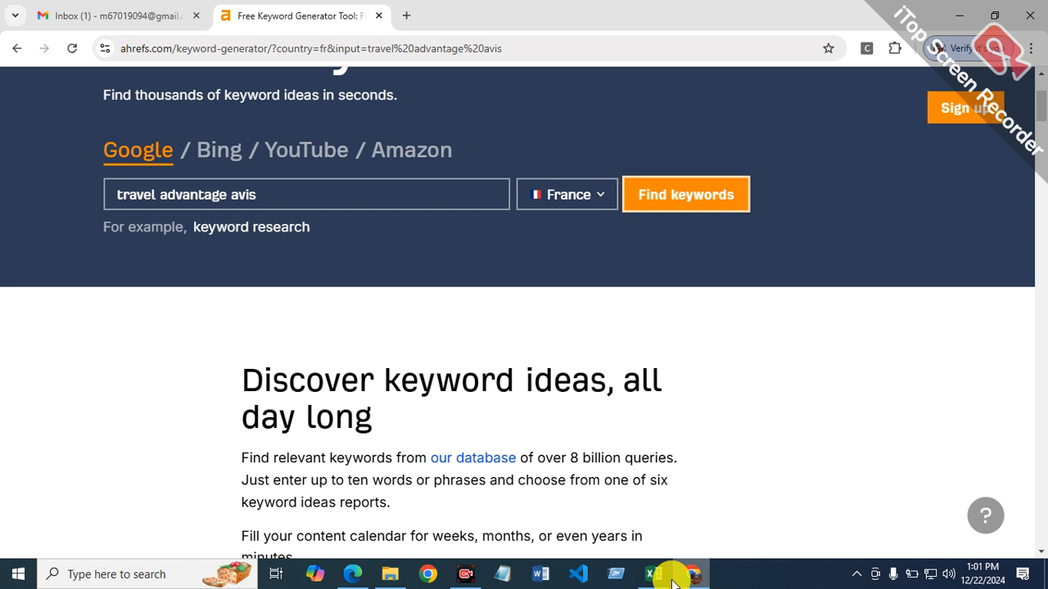
{"action": "mouse_move", "coordinate": [660, 571]}
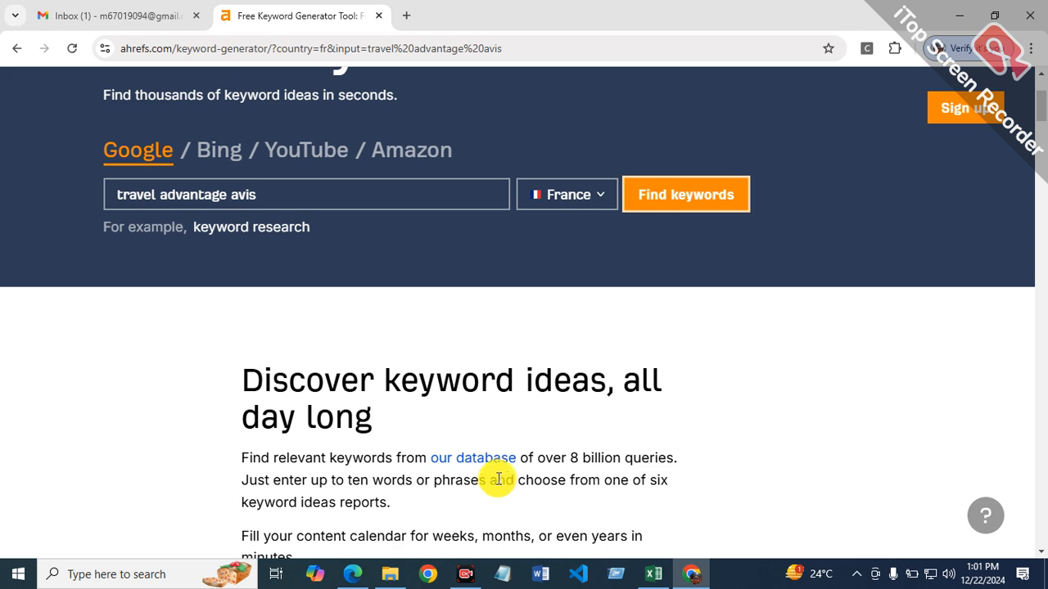
Step: Reopen Capture.PNG from the Documents folder, replay it full size to read the next keyword, and close the viewer
{"action": "left_click", "coordinate": [387, 575]}
{"action": "double_click", "coordinate": [926, 191]}
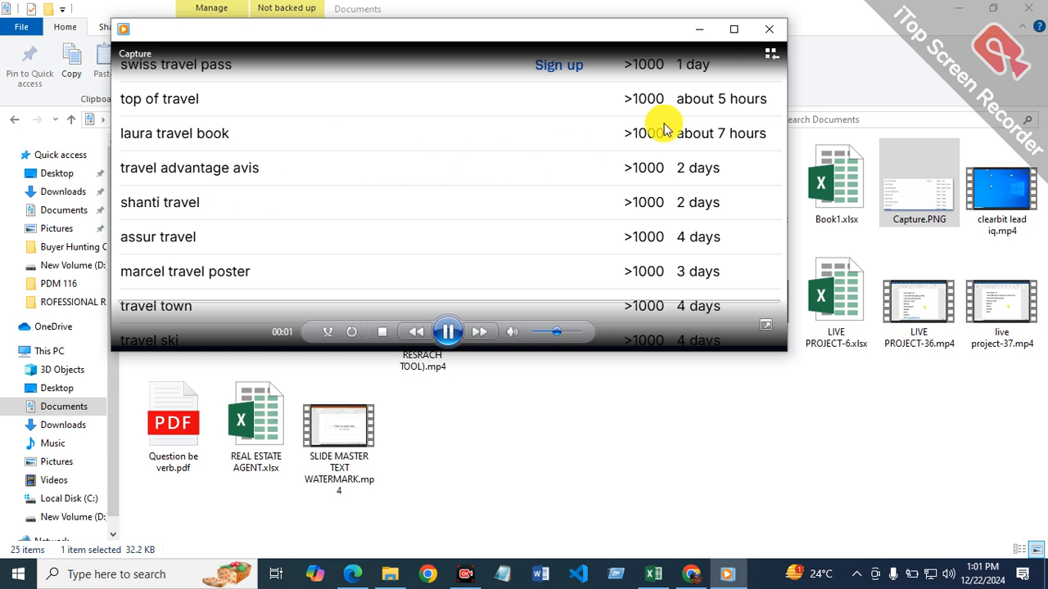
{"action": "left_click", "coordinate": [734, 29]}
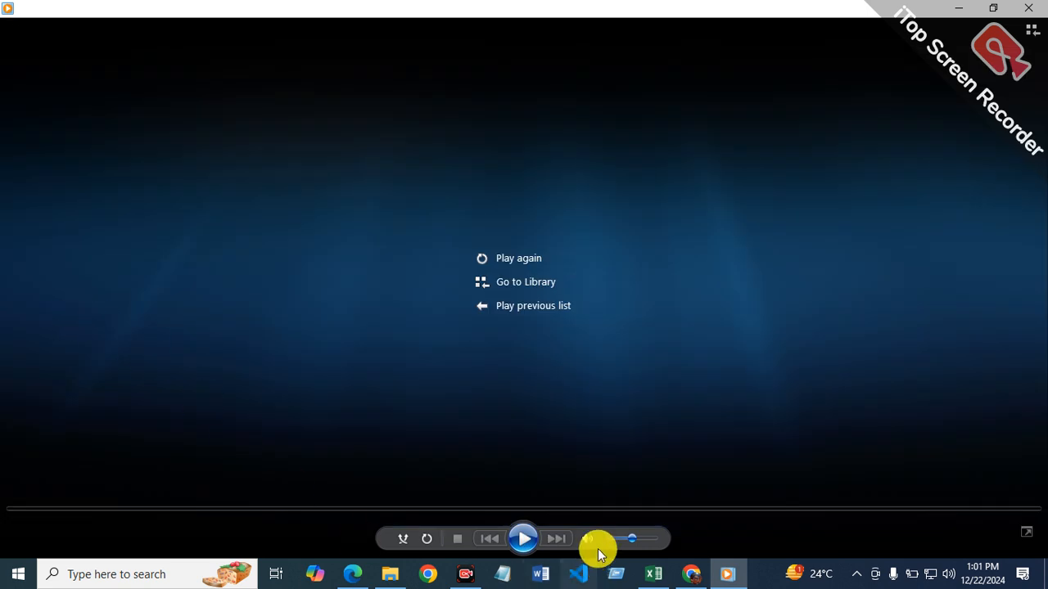
{"action": "left_click", "coordinate": [521, 541]}
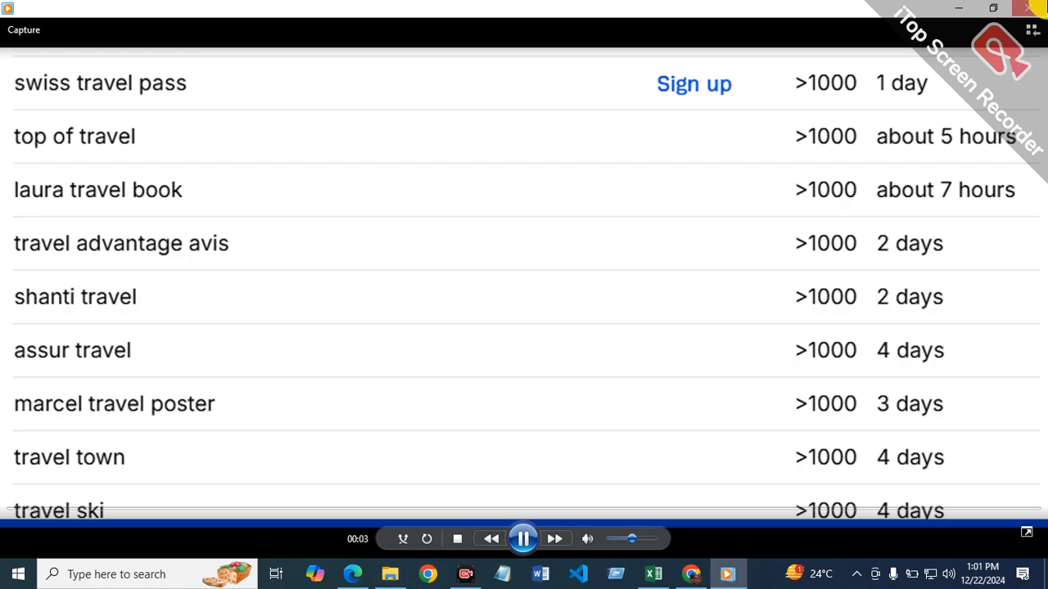
{"action": "left_click", "coordinate": [1029, 8]}
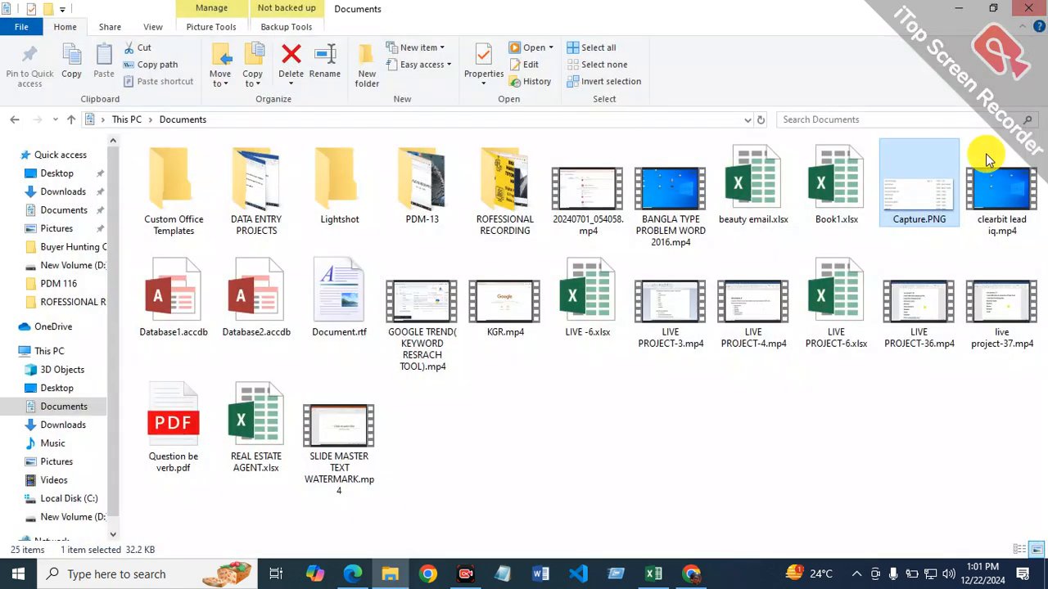
Step: Switch to Chrome and find Ahrefs keyword ideas for shanti travel on Google in France
{"action": "left_click", "coordinate": [671, 577]}
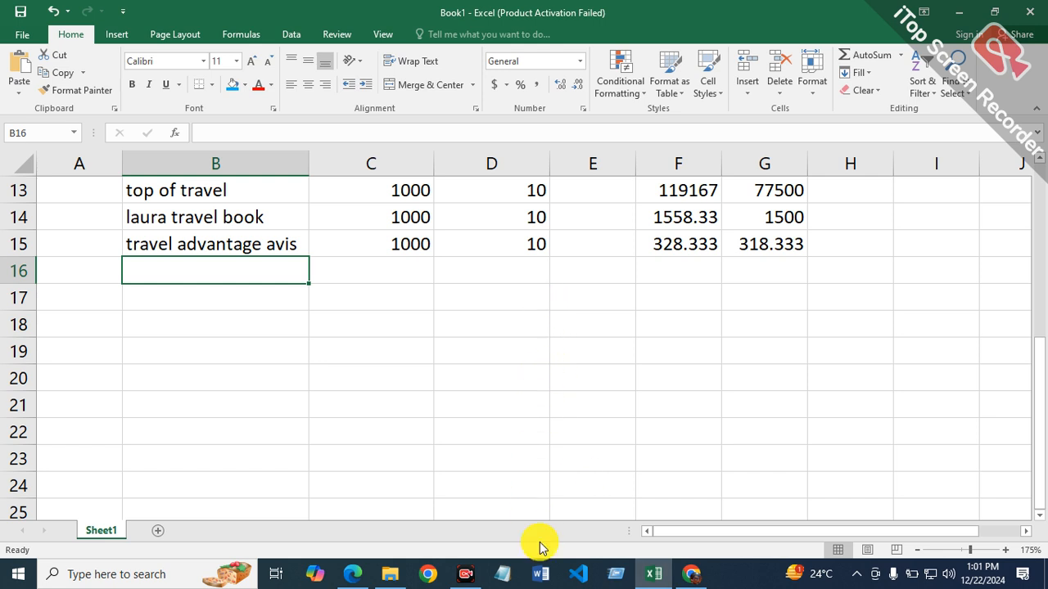
{"action": "left_click", "coordinate": [688, 575]}
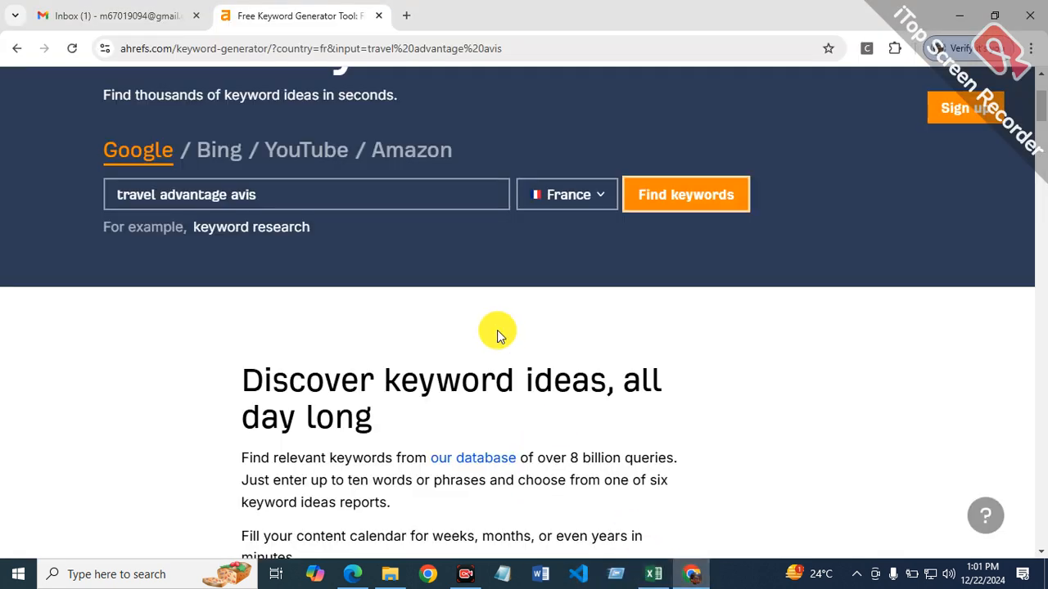
{"action": "left_click", "coordinate": [442, 200]}
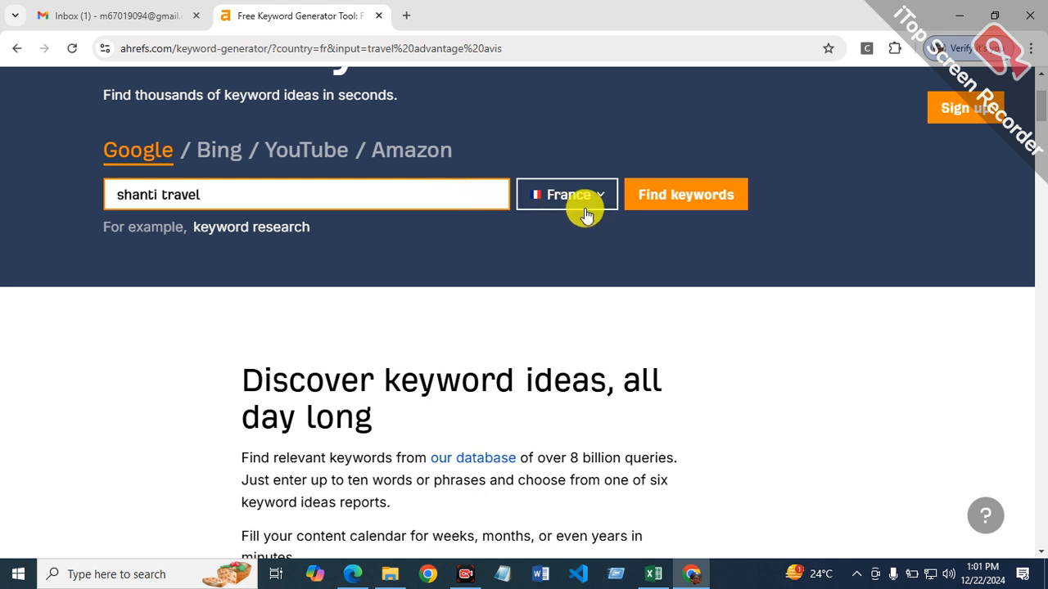
{"action": "left_click", "coordinate": [685, 204]}
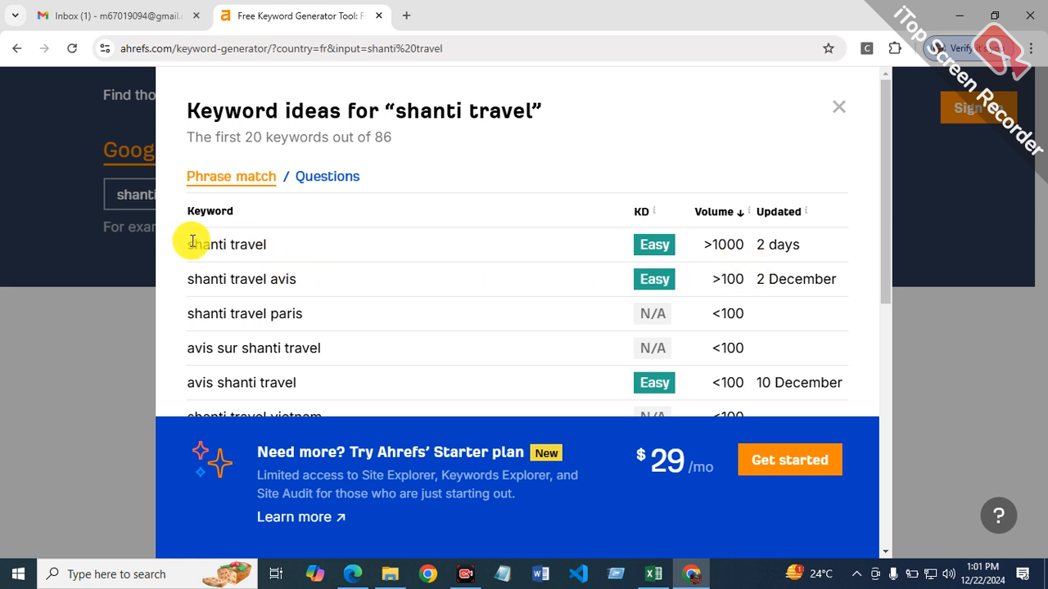
Step: Copy the keyword shanti travel from the Ahrefs results and paste it as text only into cell B16 in Excel
{"action": "left_click_drag", "start_coordinate": [189, 241], "coordinate": [292, 243]}
{"action": "right_click", "coordinate": [250, 245]}
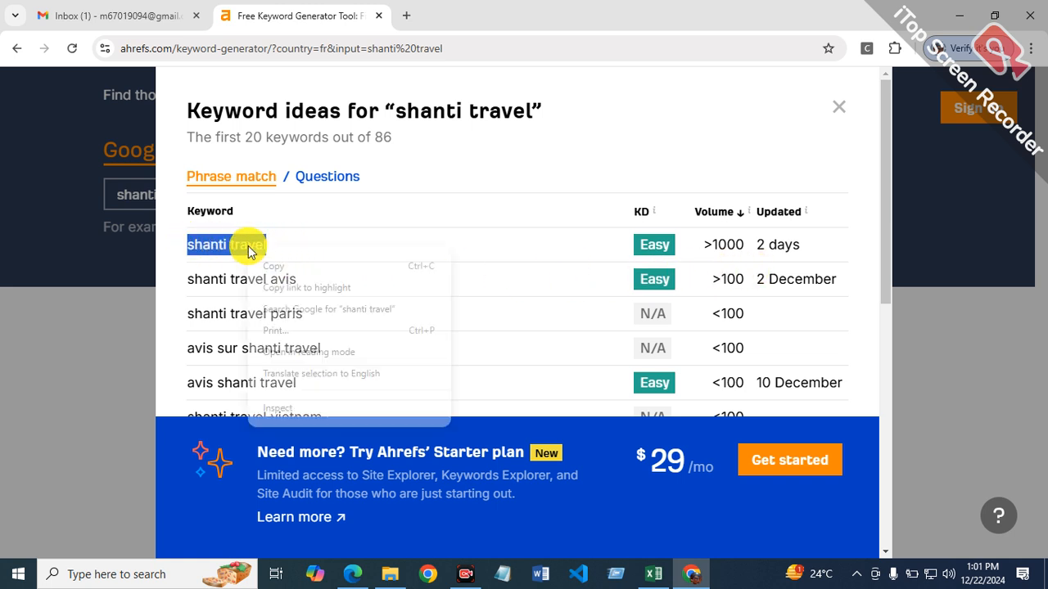
{"action": "left_click", "coordinate": [270, 267]}
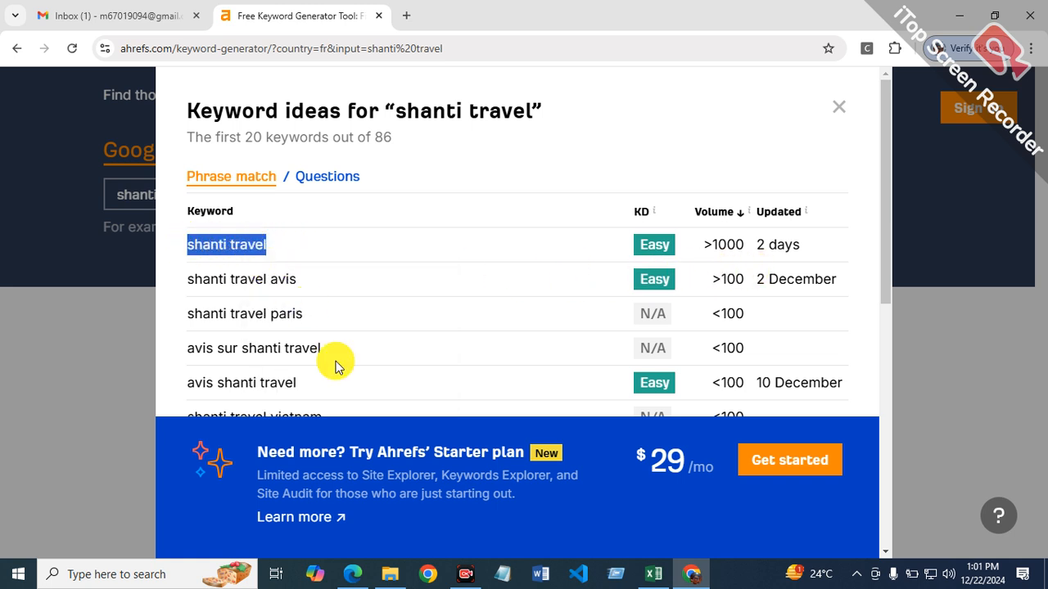
{"action": "left_click", "coordinate": [654, 573]}
{"action": "right_click", "coordinate": [262, 266]}
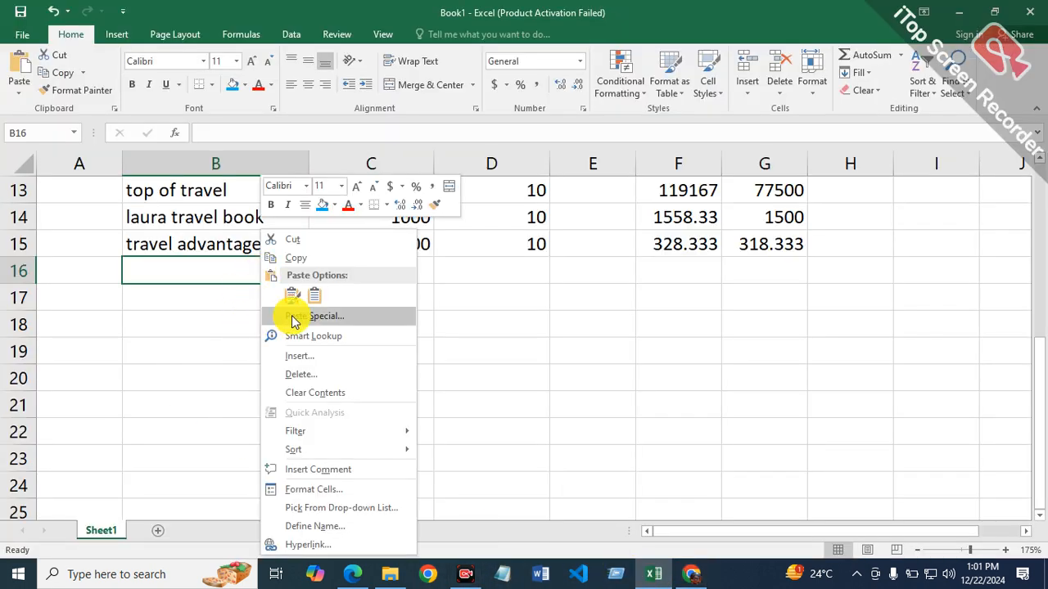
{"action": "left_click", "coordinate": [316, 301]}
Step: Enter a search volume of 1000 in C16 and a keyword difficulty of 10 in D16 for shanti travel
{"action": "left_click", "coordinate": [398, 266]}
{"action": "type", "text": "1"}
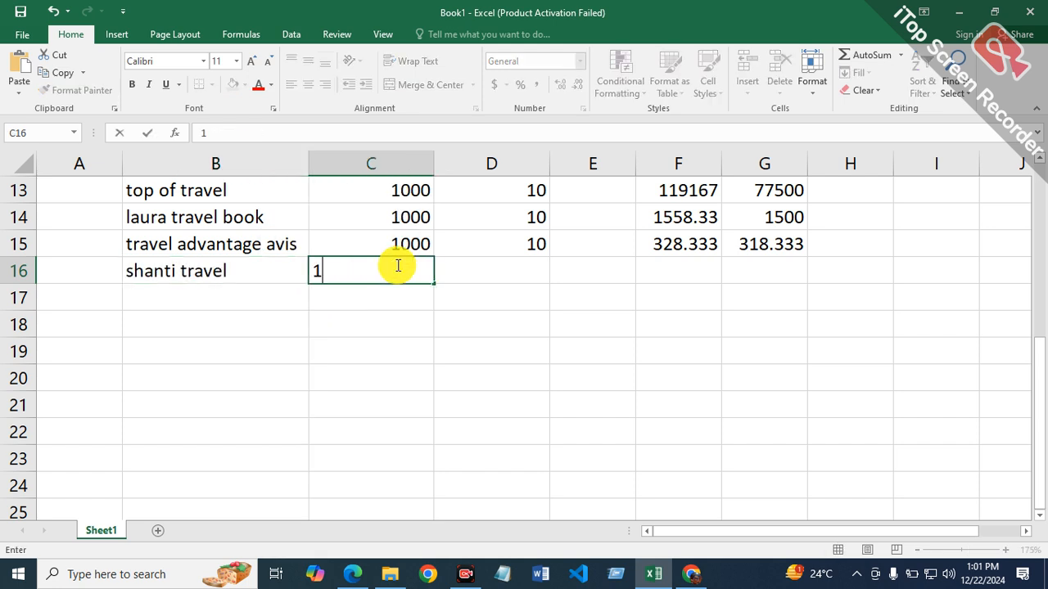
{"action": "type", "text": "000"}
{"action": "left_click", "coordinate": [528, 270]}
{"action": "type", "text": "10"}
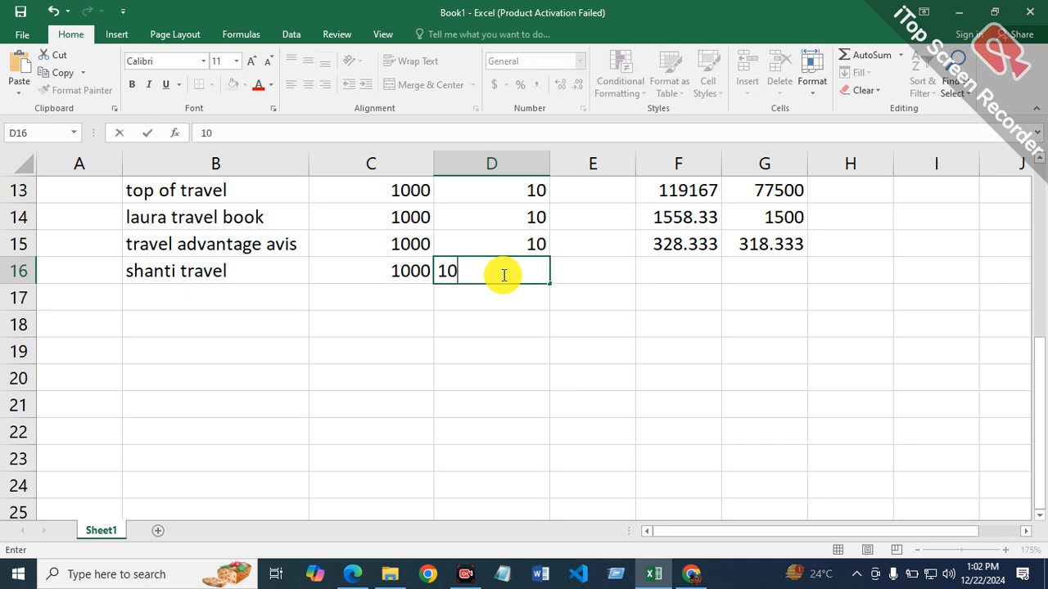
{"action": "key", "text": "Tab"}
{"action": "key", "text": "Tab"}
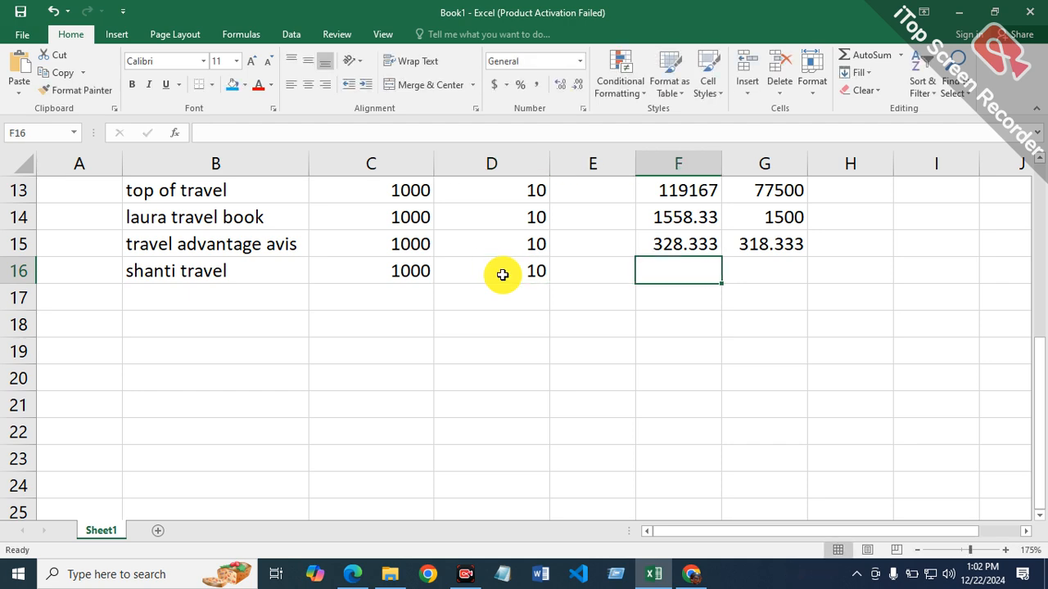
Step: Copy the text shanti travel from inside cell B16
{"action": "double_click", "coordinate": [270, 271]}
{"action": "left_click_drag", "start_coordinate": [267, 270], "coordinate": [100, 271]}
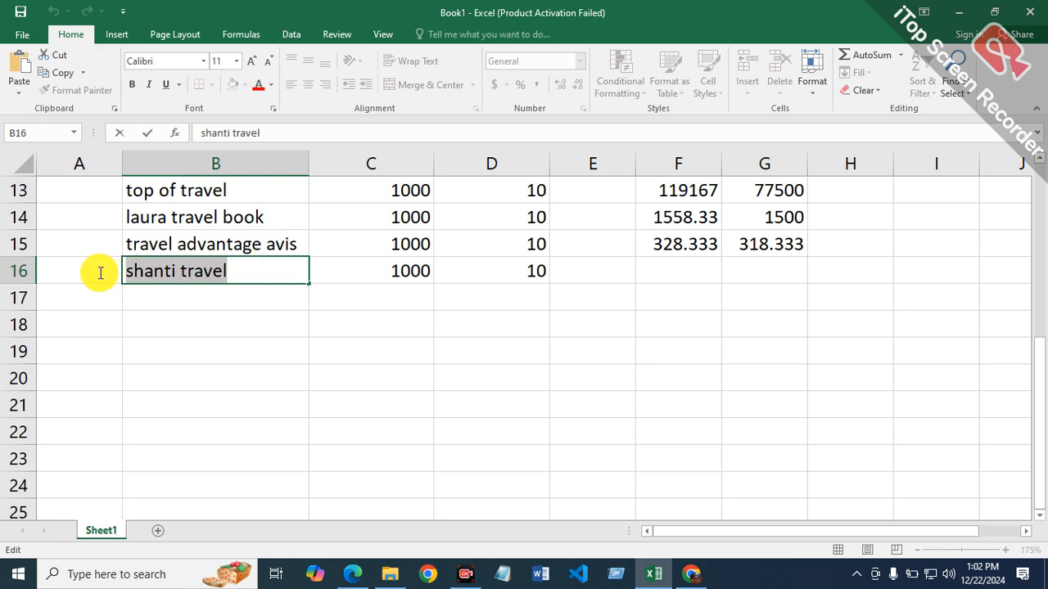
{"action": "right_click", "coordinate": [158, 276]}
{"action": "left_click", "coordinate": [195, 311]}
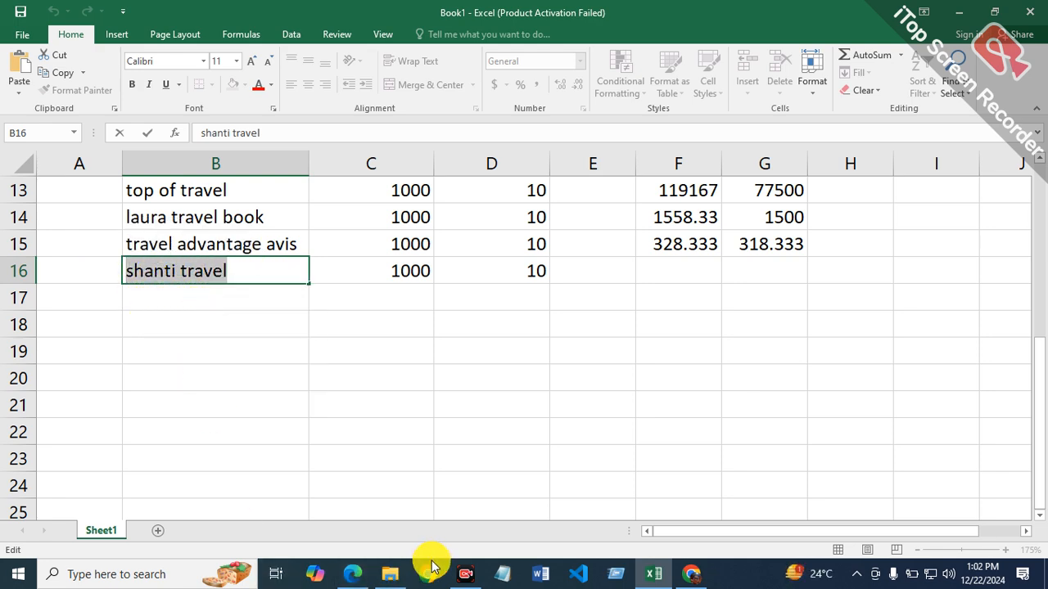
Step: Switch to Edge, search Bing for allinurl:shanti travel, and limit the results to the past year
{"action": "left_click", "coordinate": [353, 574]}
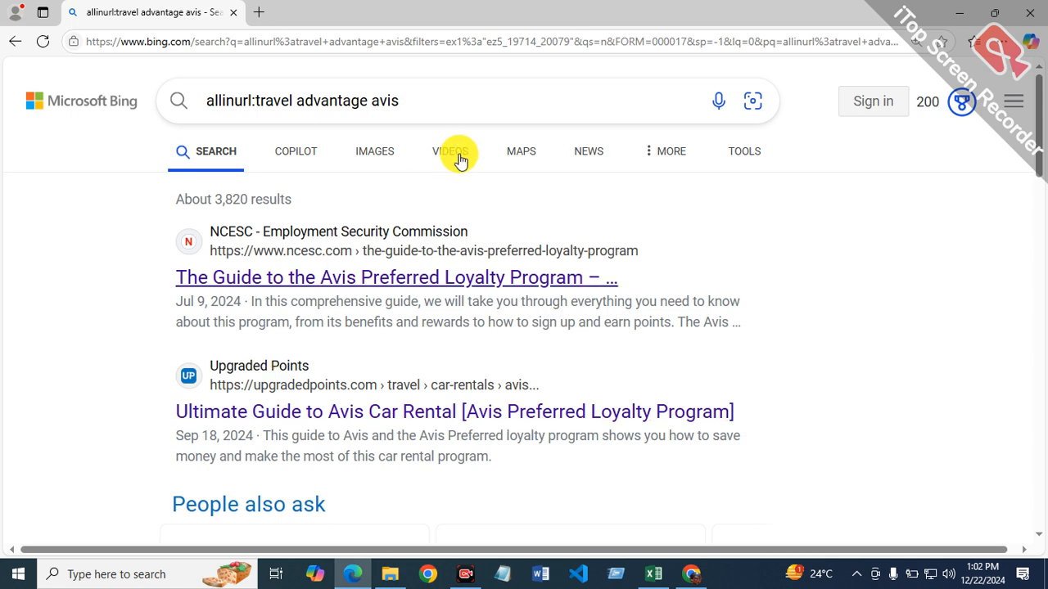
{"action": "left_click", "coordinate": [500, 101]}
{"action": "key", "text": "BackSpace"}
{"action": "key", "text": "BackSpace"}
{"action": "key", "text": "BackSpace"}
{"action": "key", "text": "BackSpace"}
{"action": "key", "text": "BackSpace"}
{"action": "key", "text": "BackSpace"}
{"action": "key", "text": "BackSpace"}
{"action": "key", "text": "BackSpace"}
{"action": "key", "text": "BackSpace"}
{"action": "key", "text": "BackSpace"}
{"action": "key", "text": "BackSpace"}
{"action": "key", "text": "BackSpace"}
{"action": "key", "text": "BackSpace"}
{"action": "key", "text": "BackSpace"}
{"action": "key", "text": "BackSpace"}
{"action": "key", "text": "BackSpace"}
{"action": "key", "text": "BackSpace"}
{"action": "key", "text": "BackSpace"}
{"action": "key", "text": "BackSpace"}
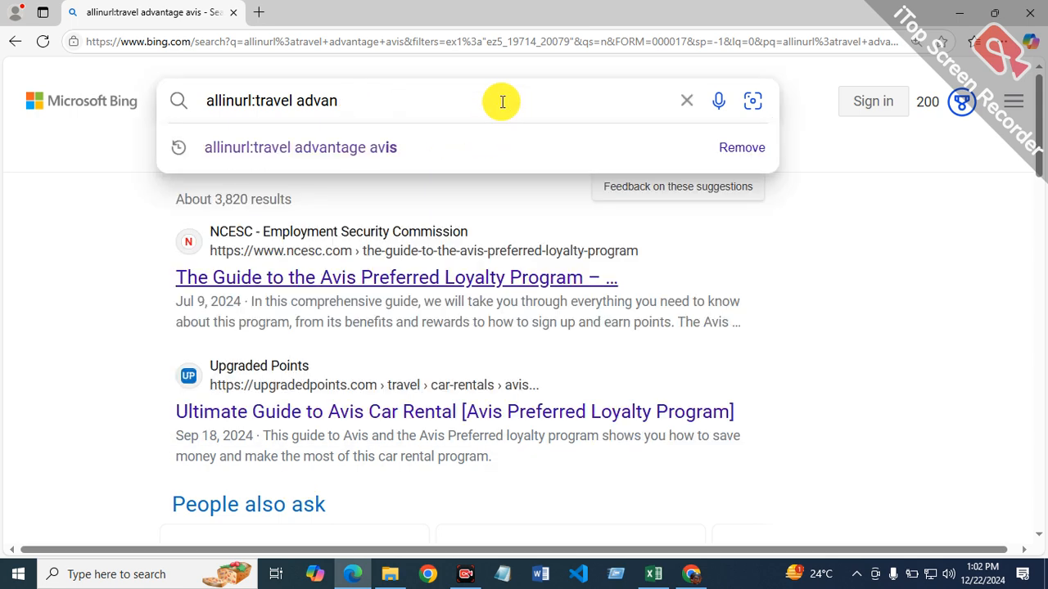
{"action": "key", "text": "BackSpace"}
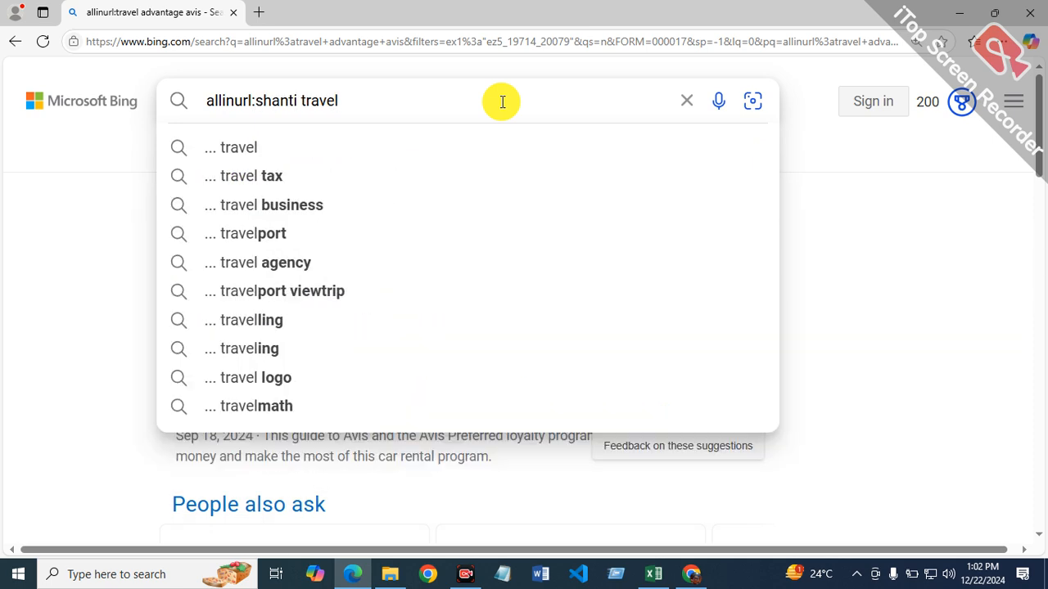
{"action": "key", "text": "Return"}
{"action": "left_click", "coordinate": [734, 162]}
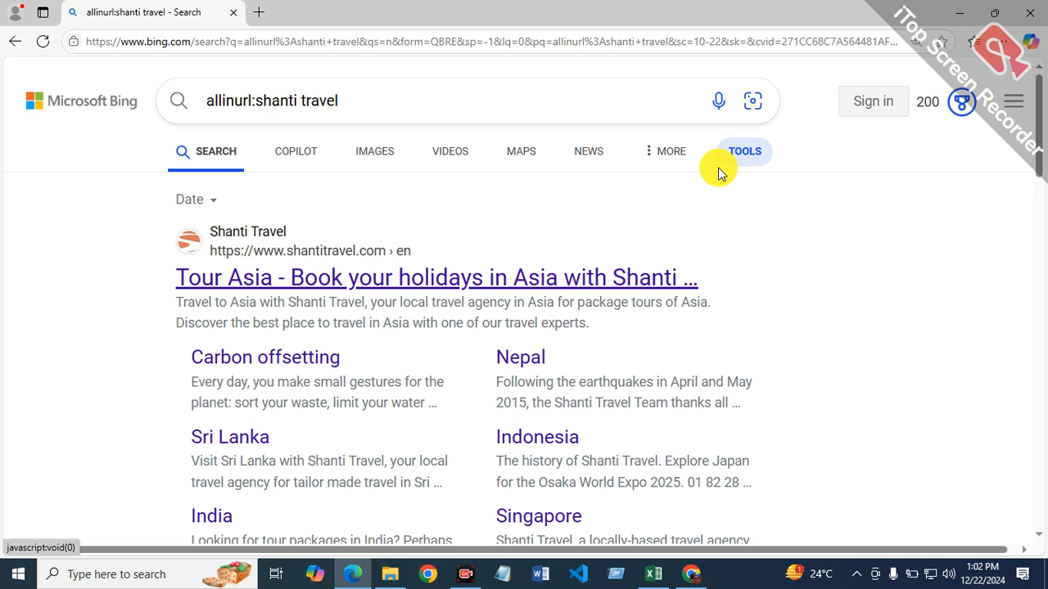
{"action": "left_click", "coordinate": [193, 205]}
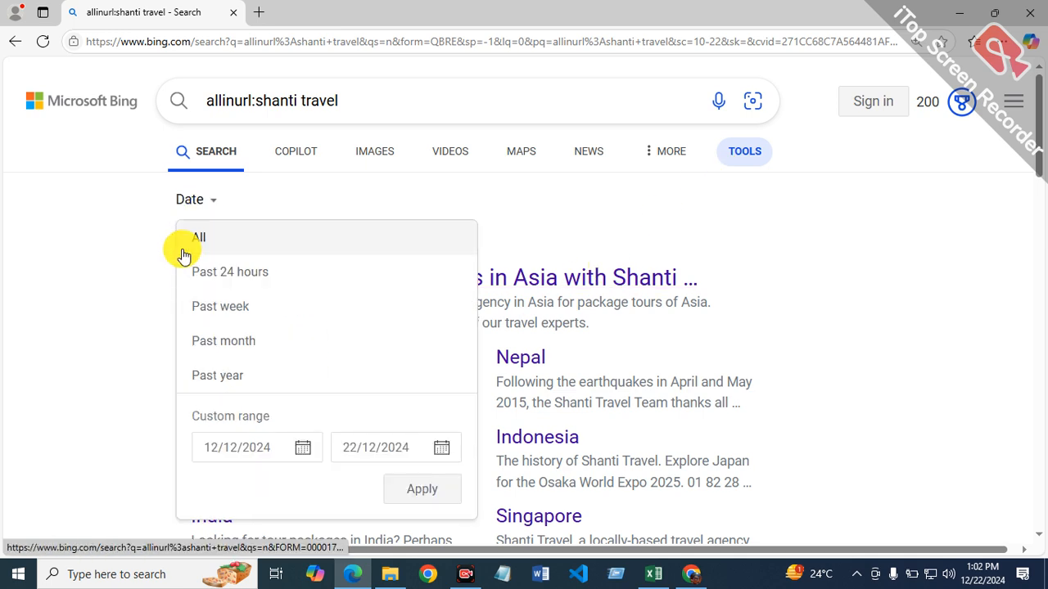
{"action": "left_click", "coordinate": [230, 375]}
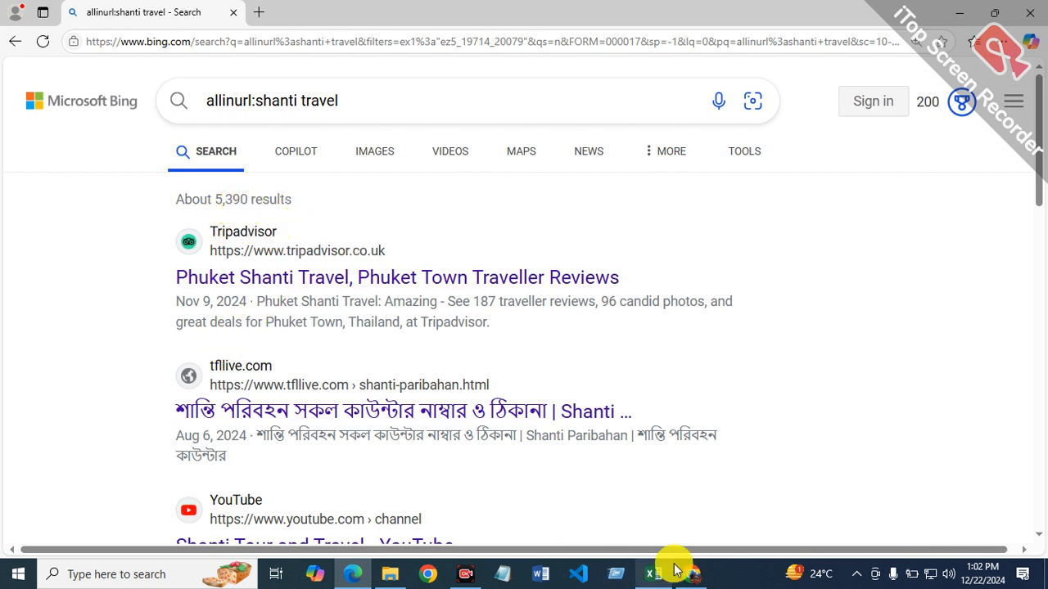
Step: Switch back to Excel, enter the allinurl monthly average =5390/12 in G16, and select F16
{"action": "left_click", "coordinate": [647, 571]}
{"action": "left_click", "coordinate": [655, 270]}
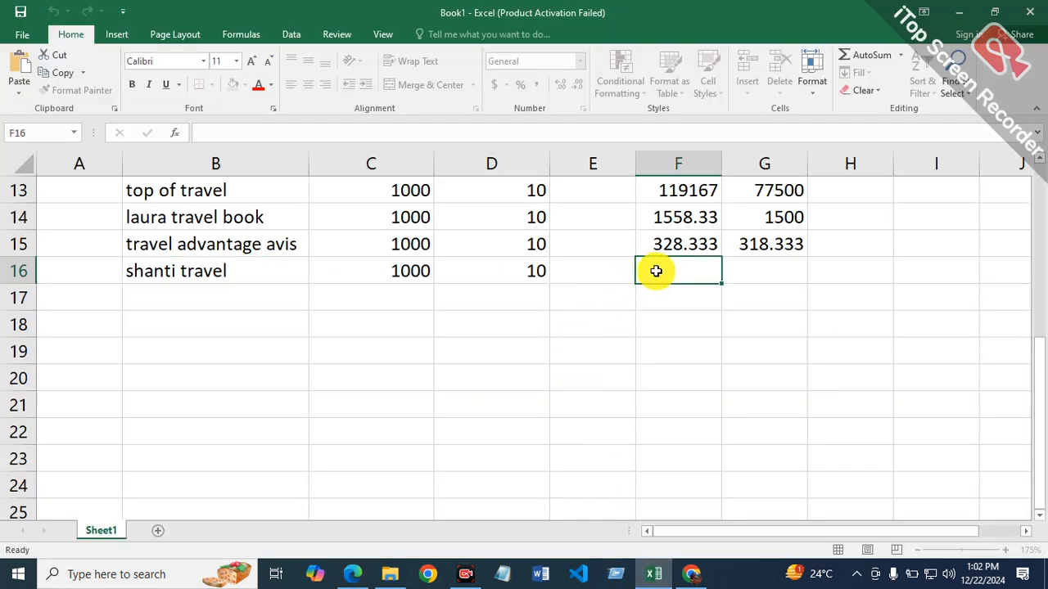
{"action": "left_click", "coordinate": [755, 270]}
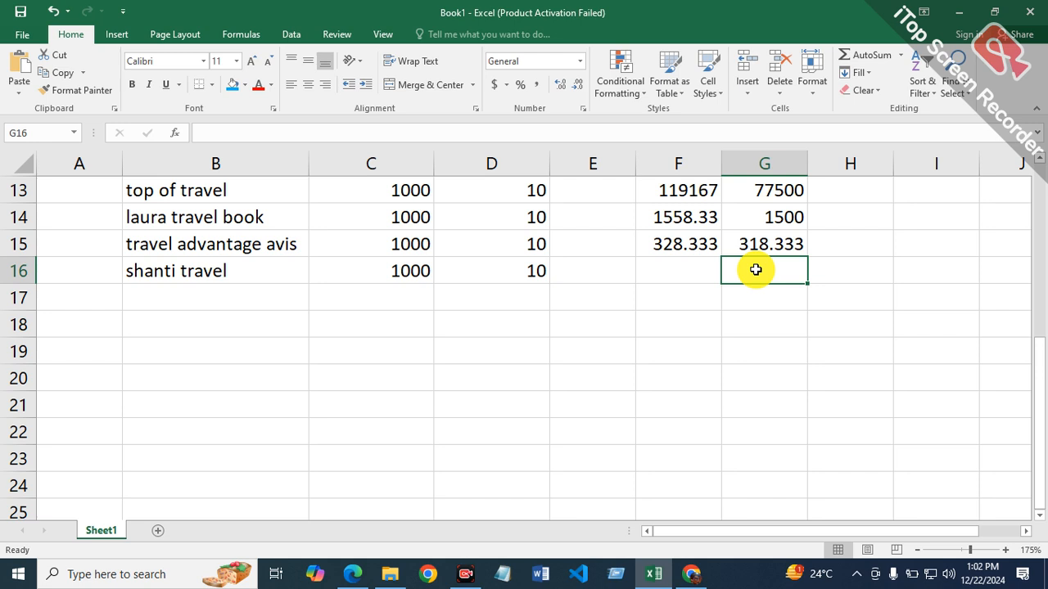
{"action": "type", "text": "=5390/12"}
{"action": "key", "text": "Return"}
{"action": "left_click", "coordinate": [674, 266]}
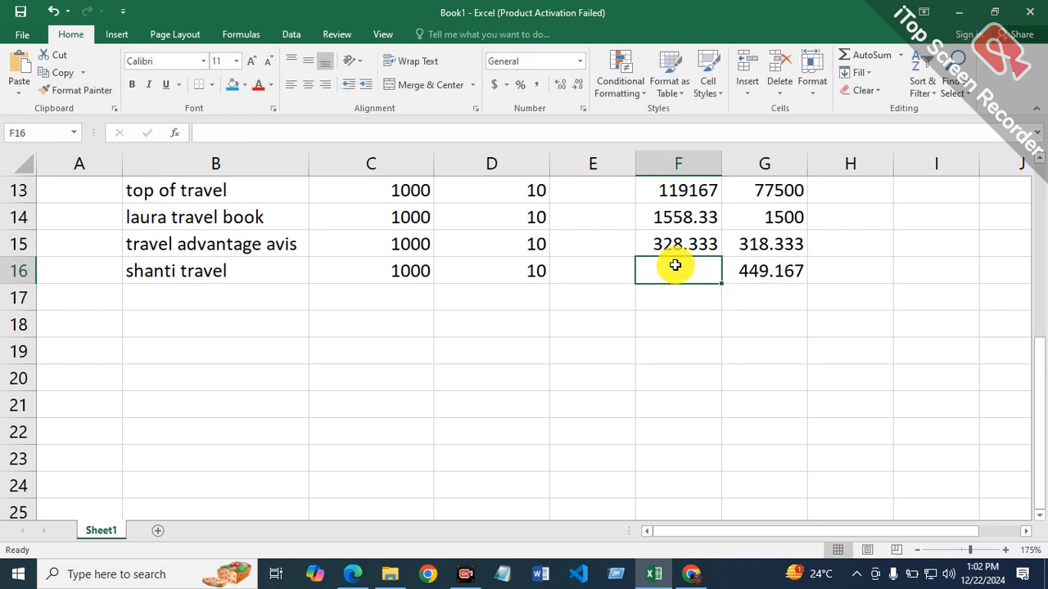
Step: Switch to Edge, change the Bing query to allintitle:shanti travel, and limit the results to the past year
{"action": "left_click", "coordinate": [348, 573]}
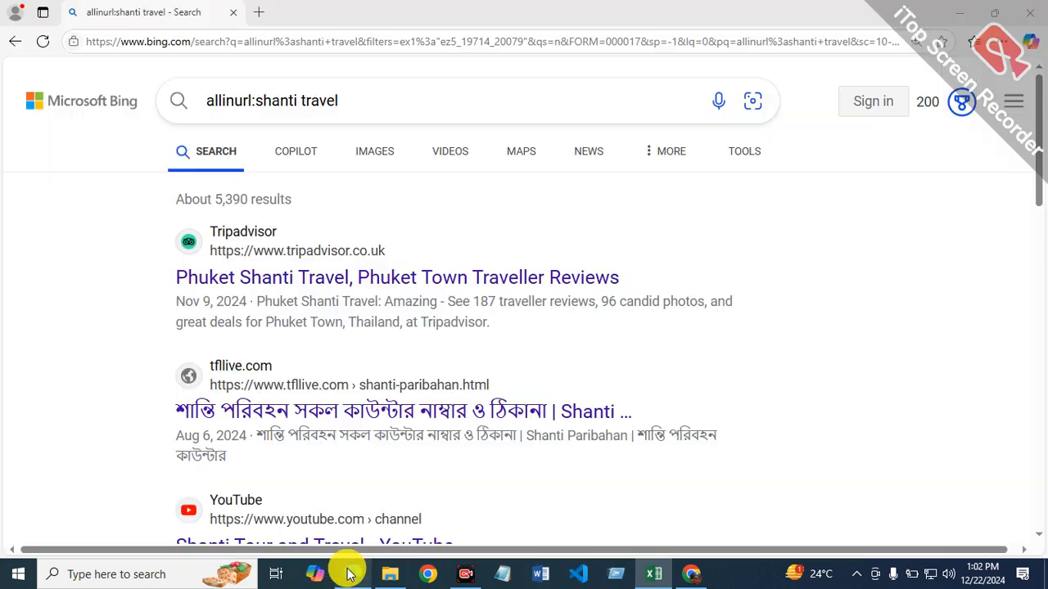
{"action": "left_click", "coordinate": [246, 102]}
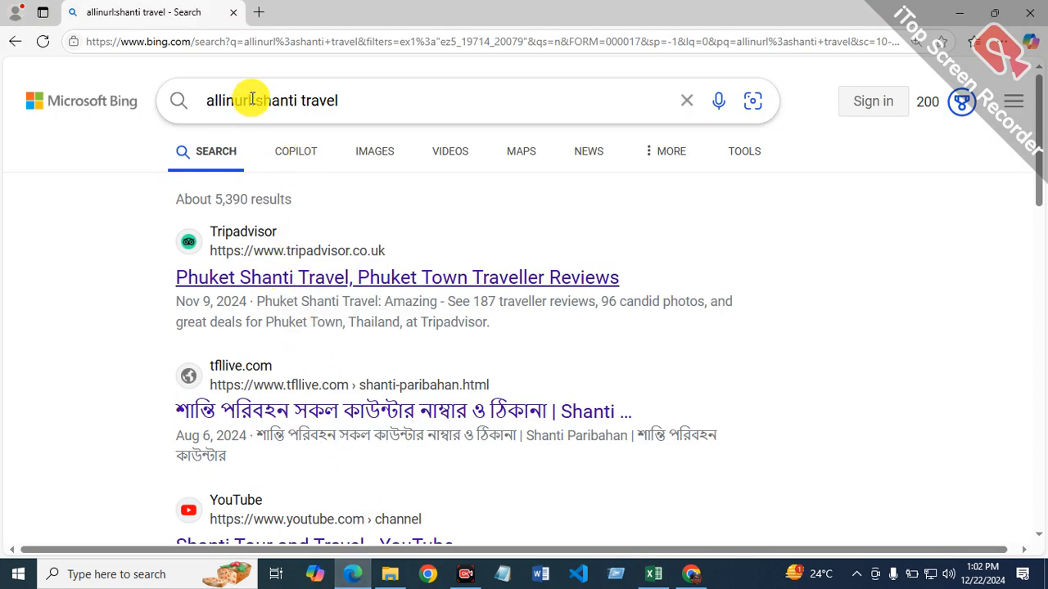
{"action": "left_click", "coordinate": [252, 99]}
{"action": "key", "text": "BackSpace"}
{"action": "key", "text": "BackSpace"}
{"action": "key", "text": "BackSpace"}
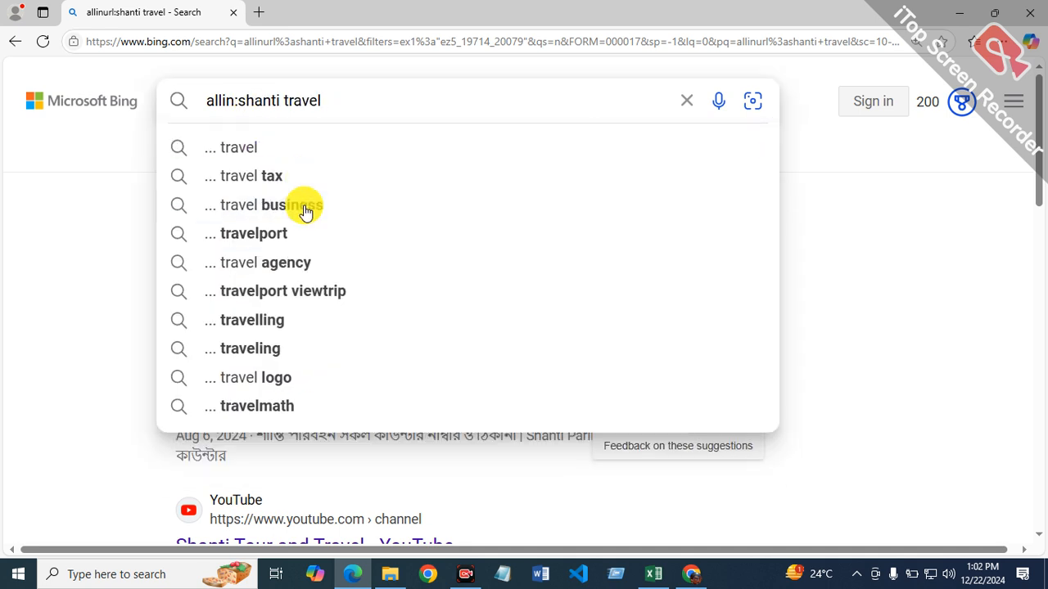
{"action": "type", "text": "title"}
{"action": "key", "text": "Return"}
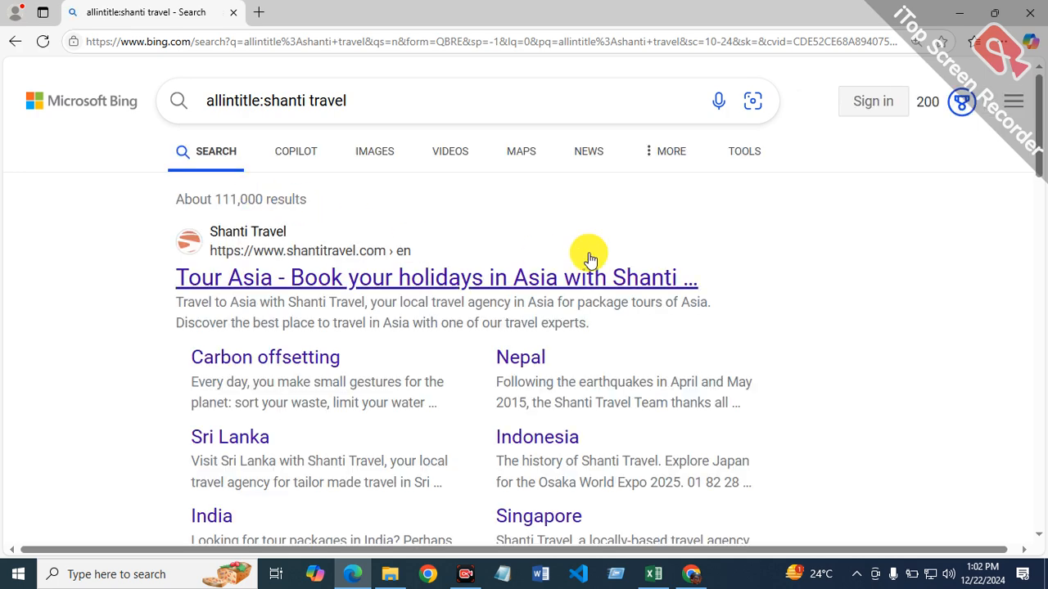
{"action": "left_click", "coordinate": [743, 152]}
{"action": "left_click", "coordinate": [214, 203]}
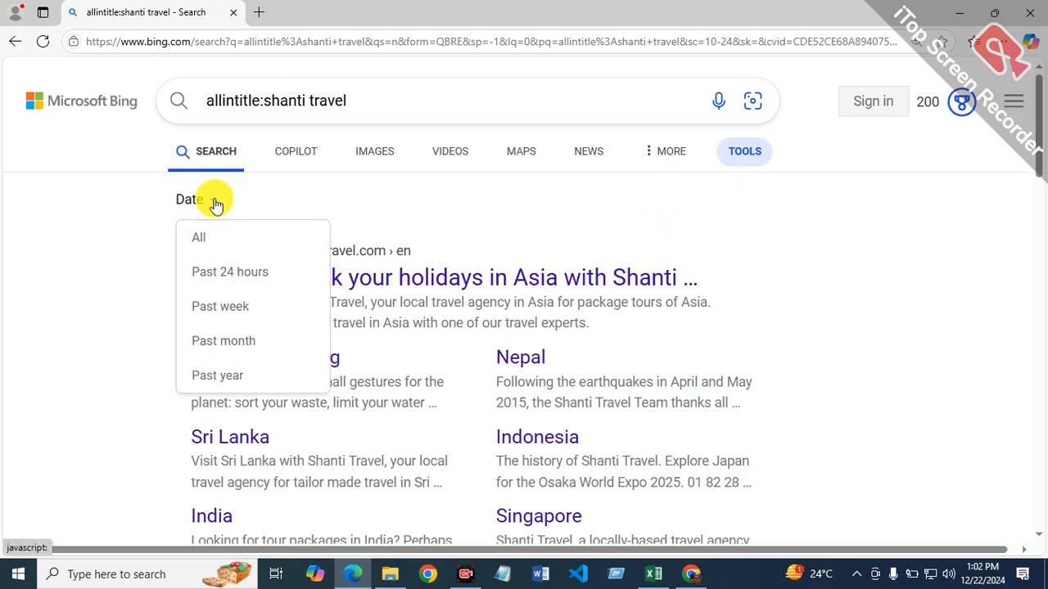
{"action": "left_click", "coordinate": [210, 375]}
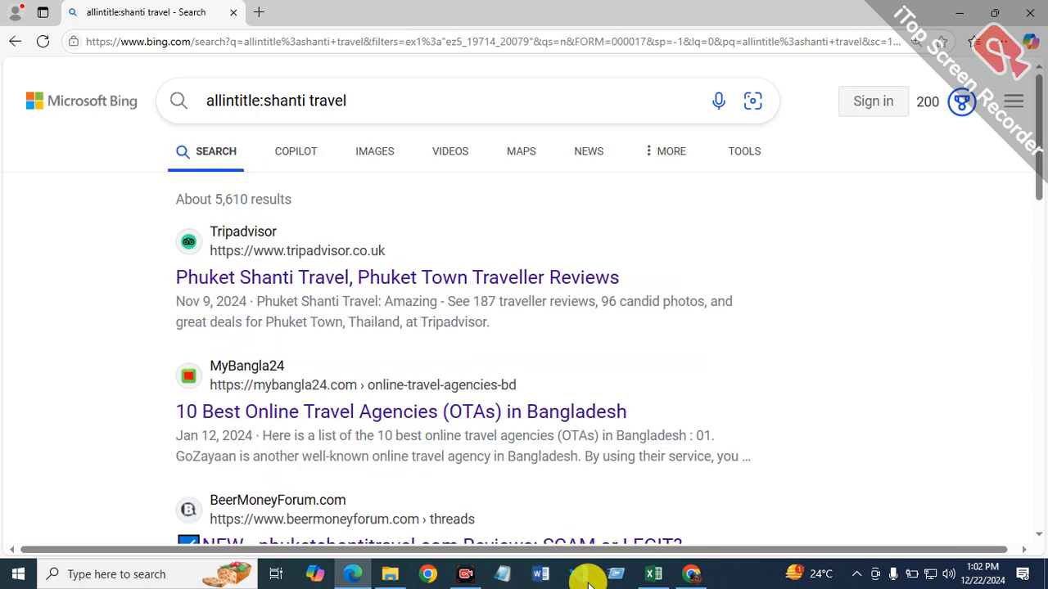
Step: Switch to Excel and enter the allintitle monthly average =5610/12 in F16, rechecking the Bing result count in Edge
{"action": "left_click", "coordinate": [654, 573]}
{"action": "type", "text": "=5910/1"}
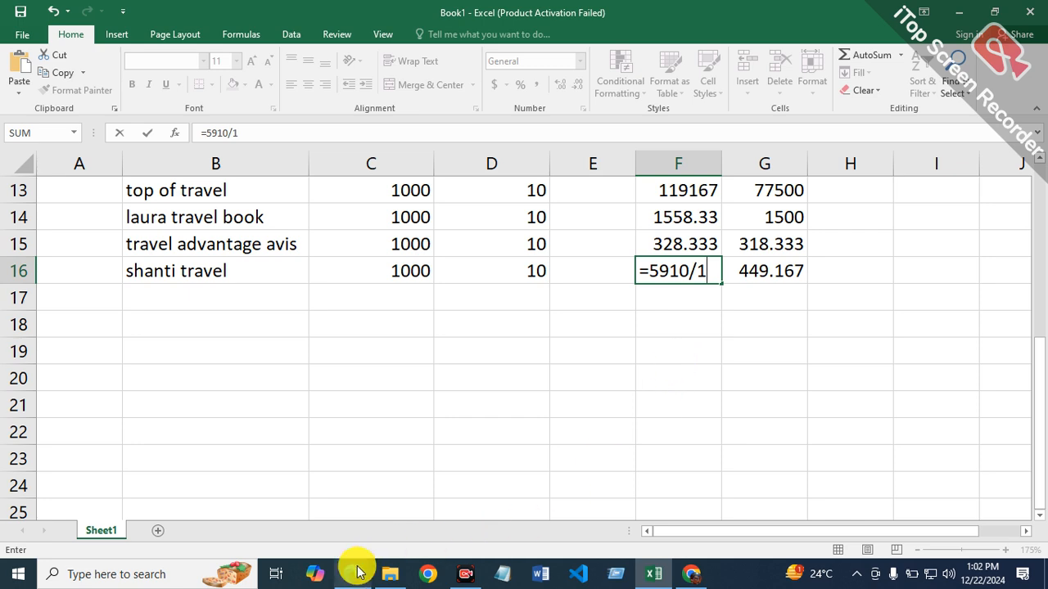
{"action": "mouse_move", "coordinate": [353, 573]}
{"action": "left_click", "coordinate": [369, 511]}
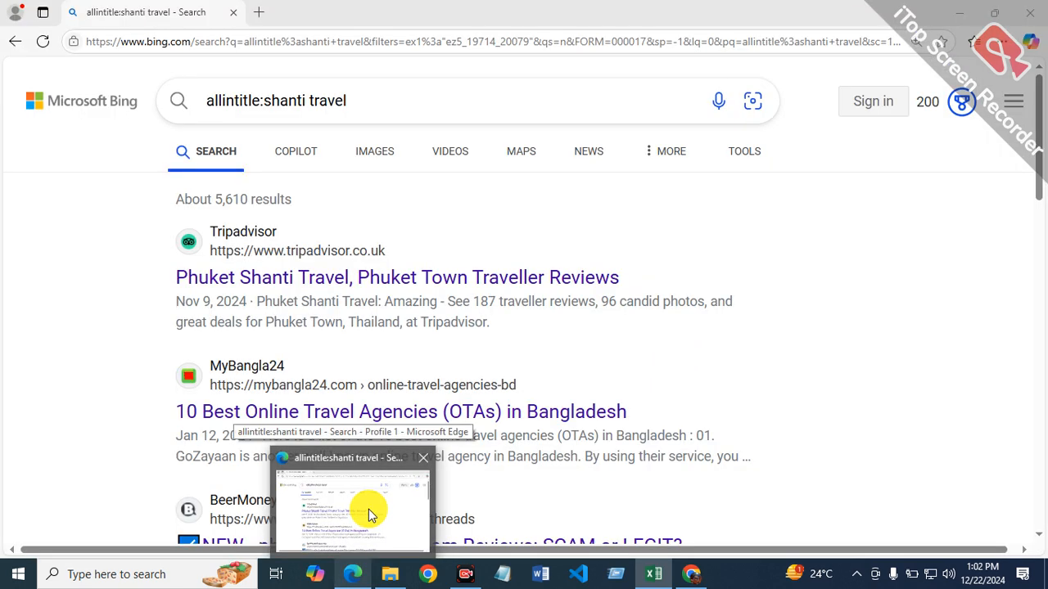
{"action": "key", "text": "alt+Tab"}
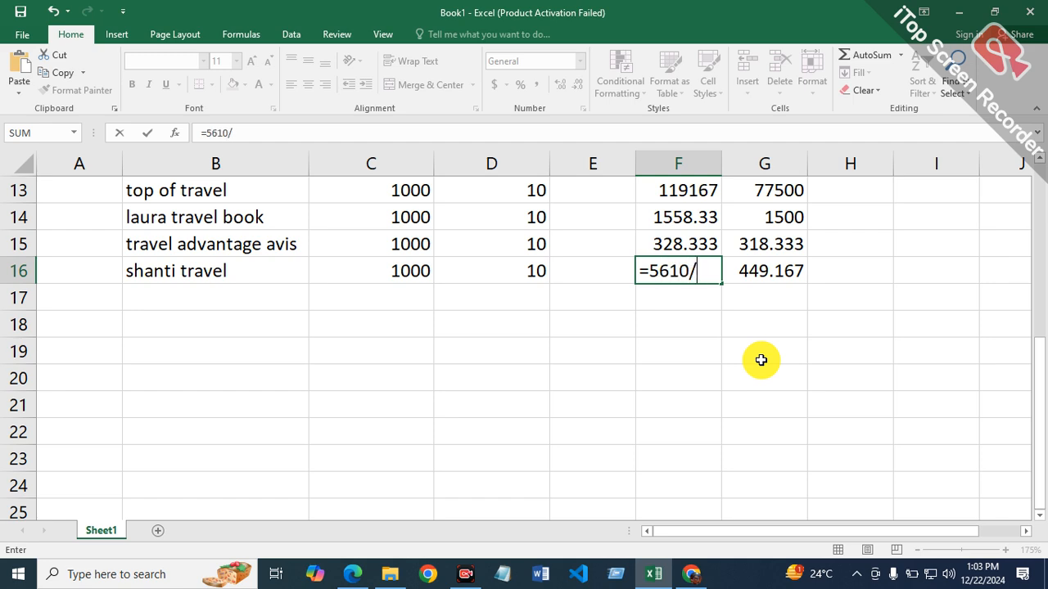
{"action": "key", "text": "Return"}
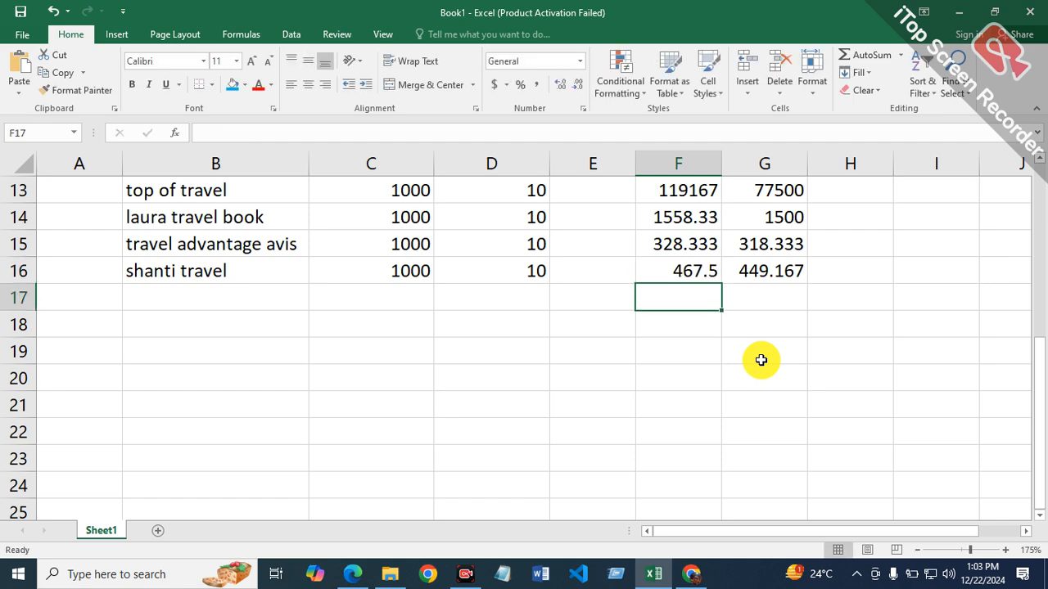
Step: Select cell B17 and review the column headings and completed keyword rows of the travel report
{"action": "left_click", "coordinate": [188, 287]}
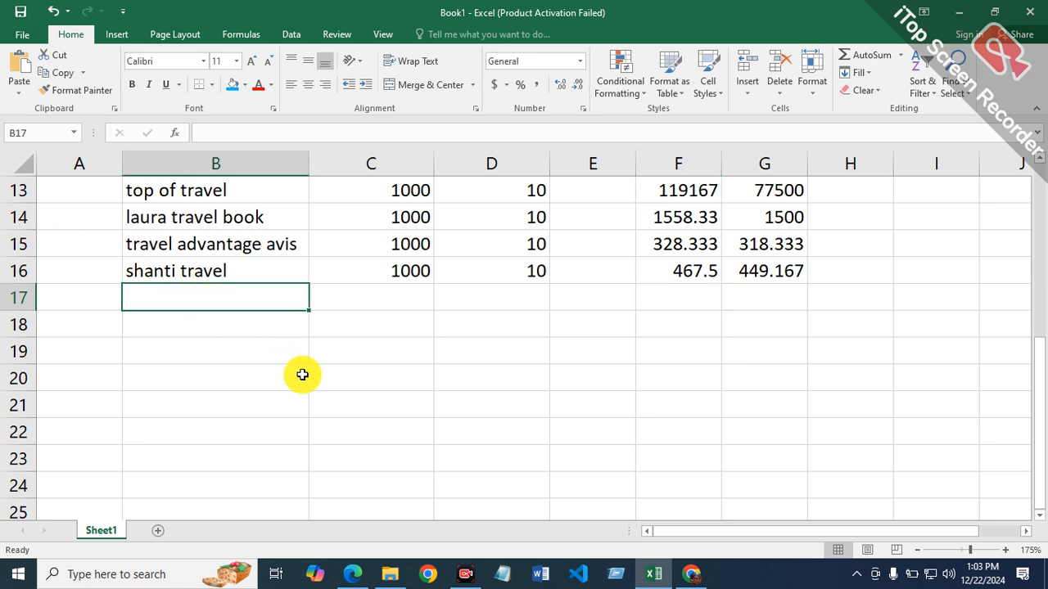
{"action": "scroll", "coordinate": [600, 398], "scroll_direction": "up", "scroll_amount": 4}
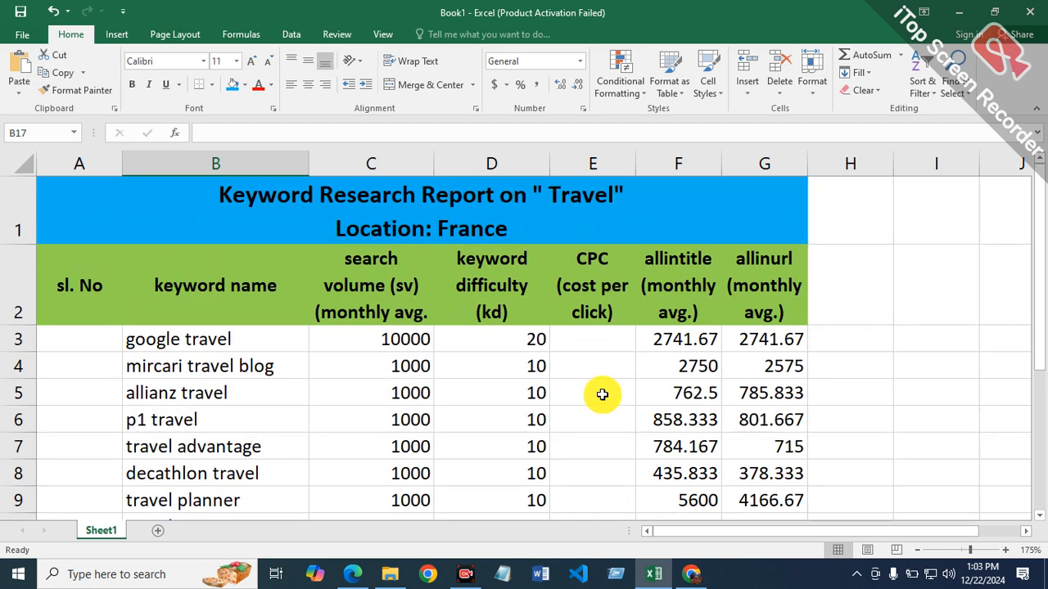
{"action": "scroll", "coordinate": [601, 395], "scroll_direction": "down", "scroll_amount": 2}
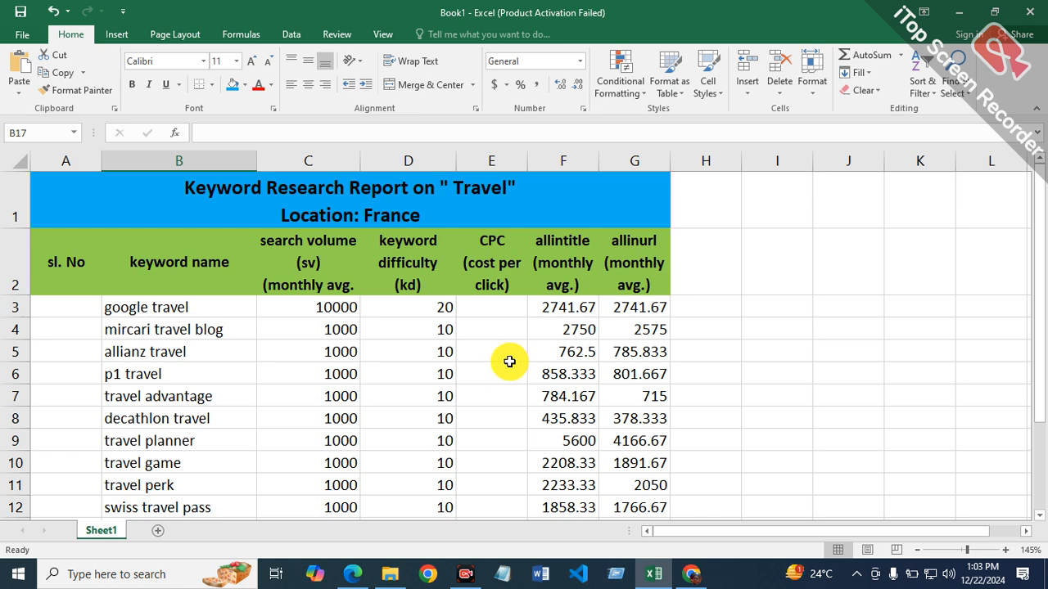
{"action": "scroll", "coordinate": [440, 369], "scroll_direction": "down", "scroll_amount": 2}
{"action": "scroll", "coordinate": [441, 373], "scroll_direction": "up", "scroll_amount": 2}
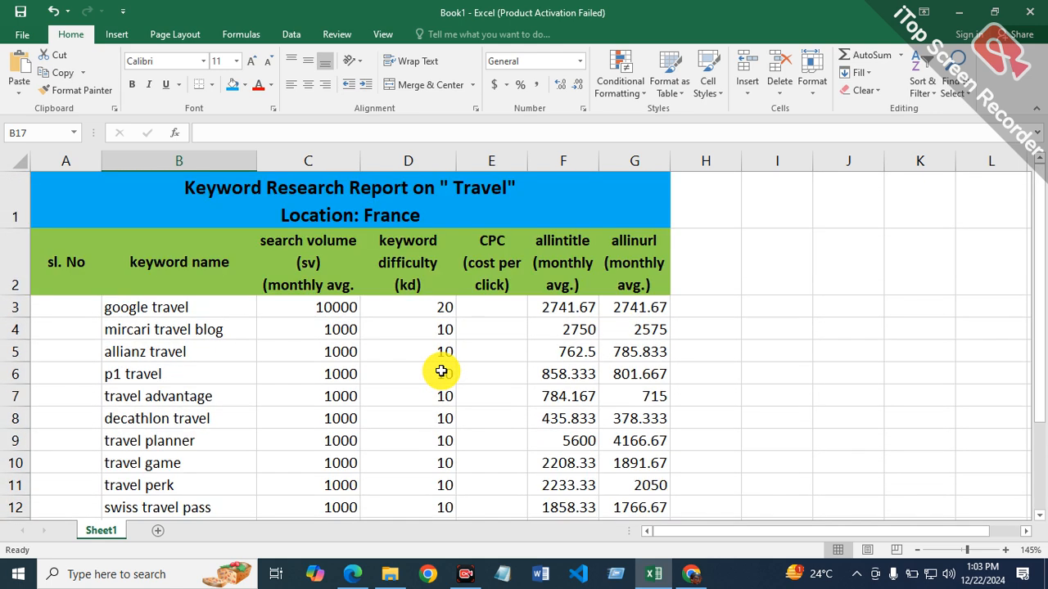
Step: Format the allintitle and allinurl averages in F3:G16 as Number with 0 decimal places
{"action": "left_click_drag", "start_coordinate": [556, 315], "coordinate": [650, 478]}
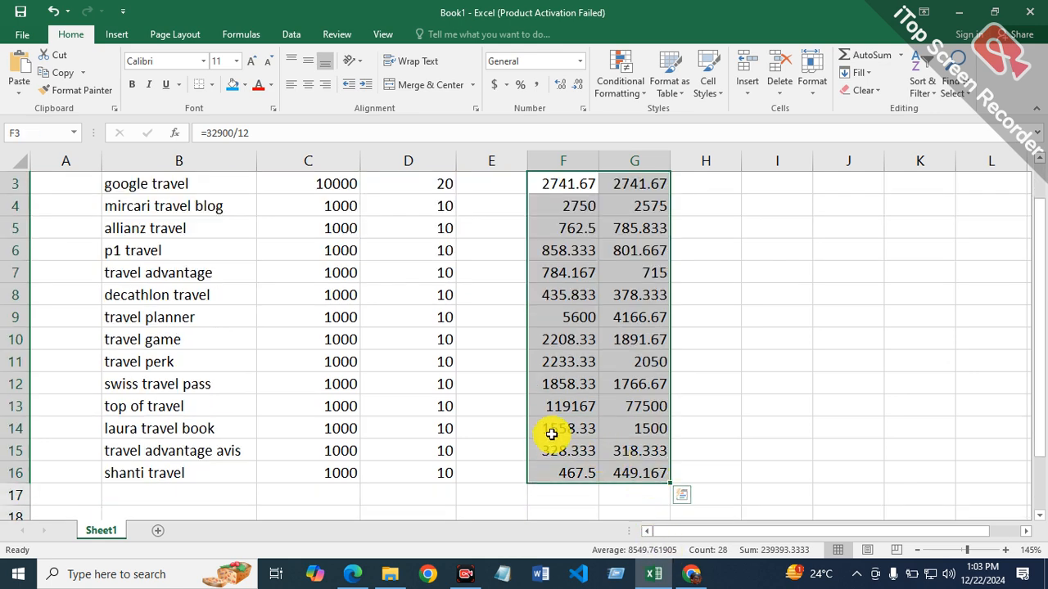
{"action": "scroll", "coordinate": [551, 409], "scroll_direction": "up", "scroll_amount": 1}
{"action": "right_click", "coordinate": [590, 381]}
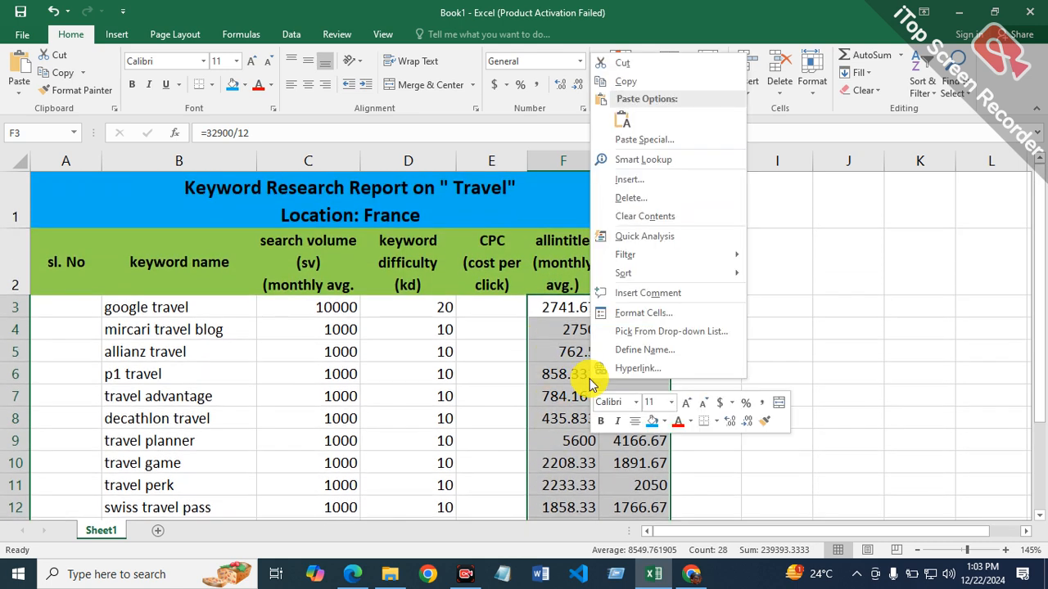
{"action": "left_click", "coordinate": [670, 315]}
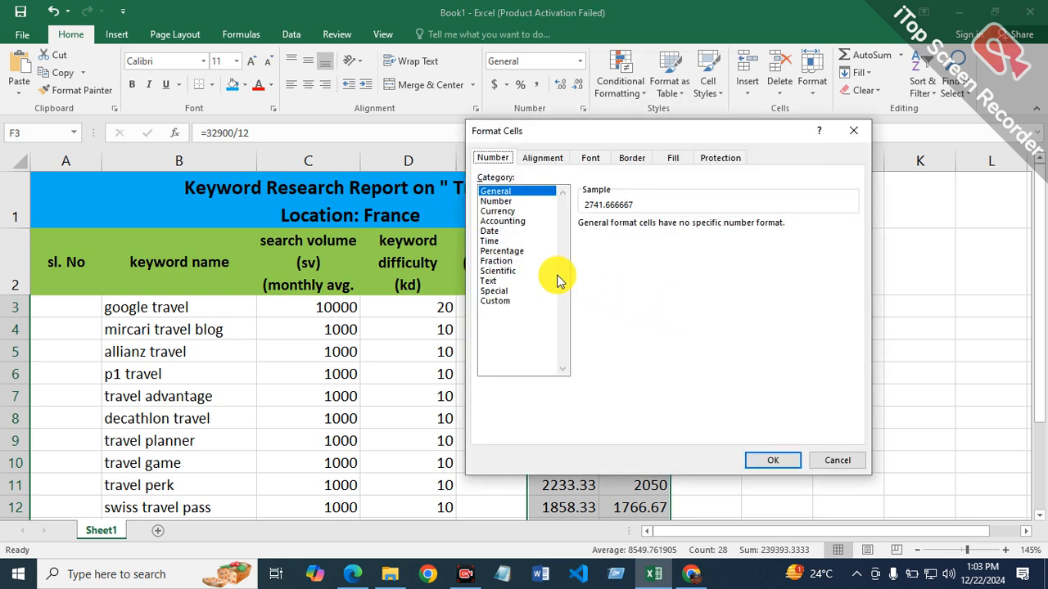
{"action": "left_click", "coordinate": [498, 200]}
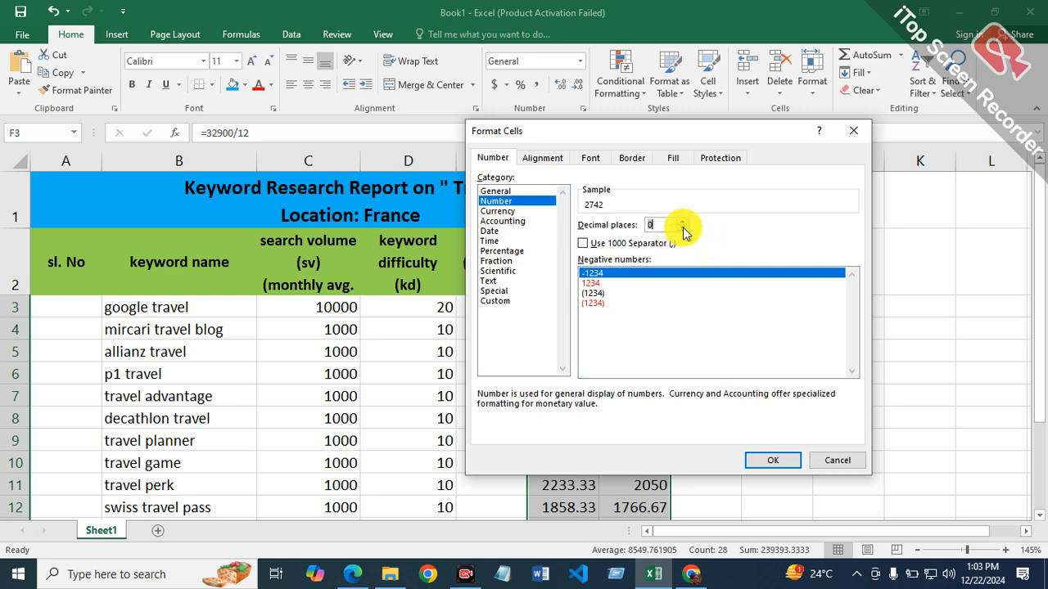
{"action": "left_click", "coordinate": [765, 459]}
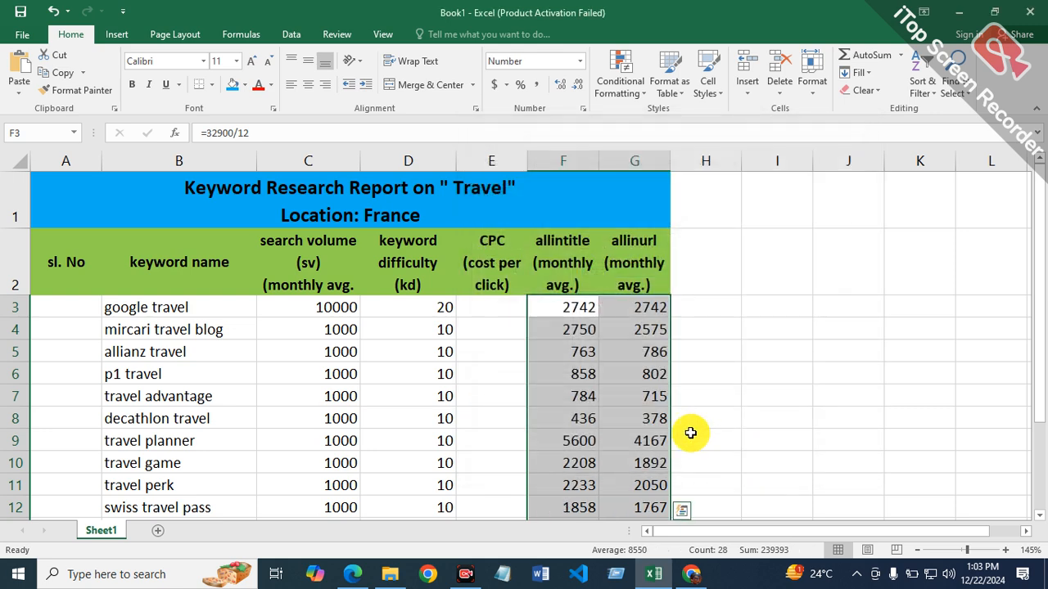
{"action": "scroll", "coordinate": [606, 362], "scroll_direction": "down", "scroll_amount": 1}
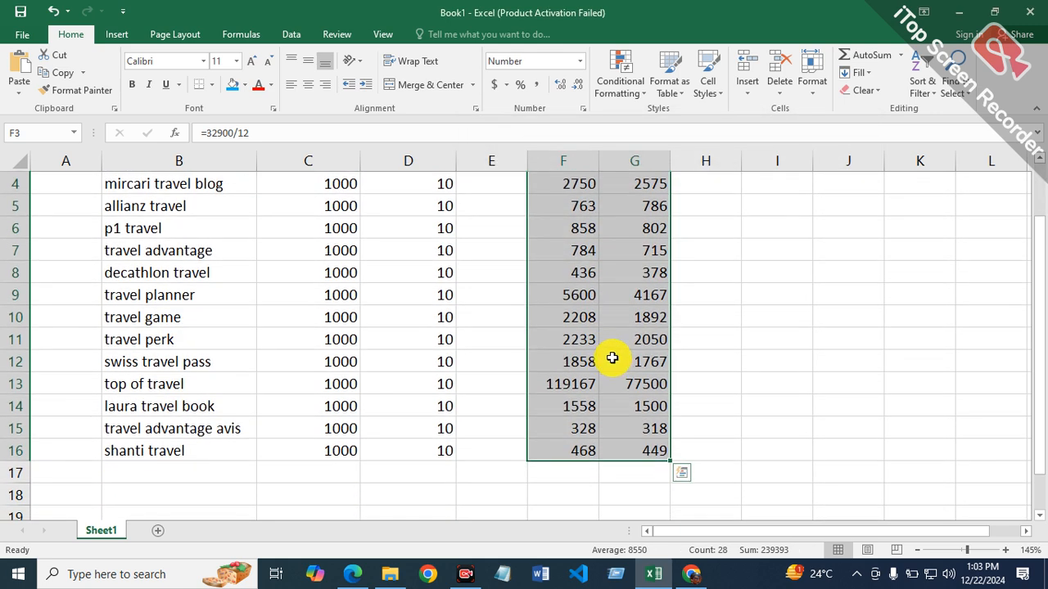
{"action": "scroll", "coordinate": [613, 358], "scroll_direction": "up", "scroll_amount": 1}
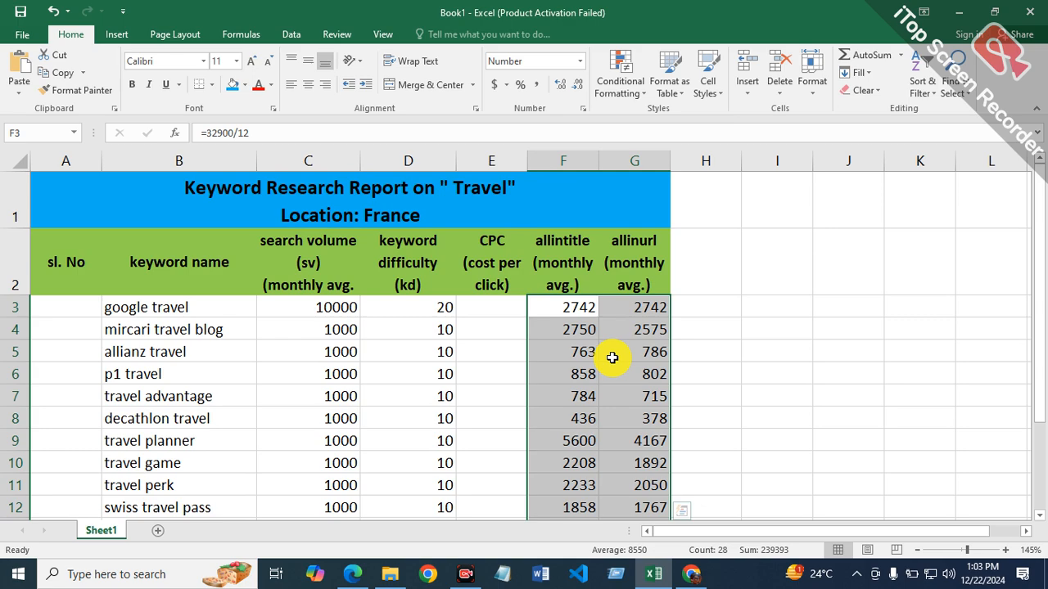
{"action": "scroll", "coordinate": [610, 357], "scroll_direction": "down", "scroll_amount": 1, "text": "ctrl"}
{"action": "scroll", "coordinate": [608, 355], "scroll_direction": "up", "scroll_amount": 1}
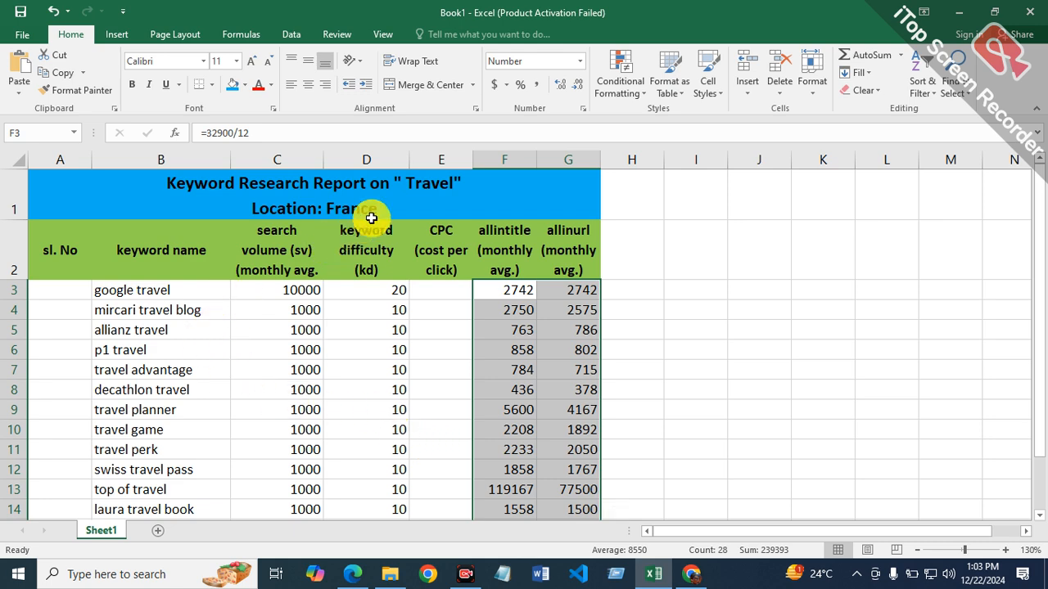
Step: Apply All Borders to the whole report table, from the title in A1 through G16
{"action": "left_click_drag", "start_coordinate": [370, 199], "coordinate": [351, 412]}
{"action": "scroll", "coordinate": [246, 320], "scroll_direction": "up", "scroll_amount": 1}
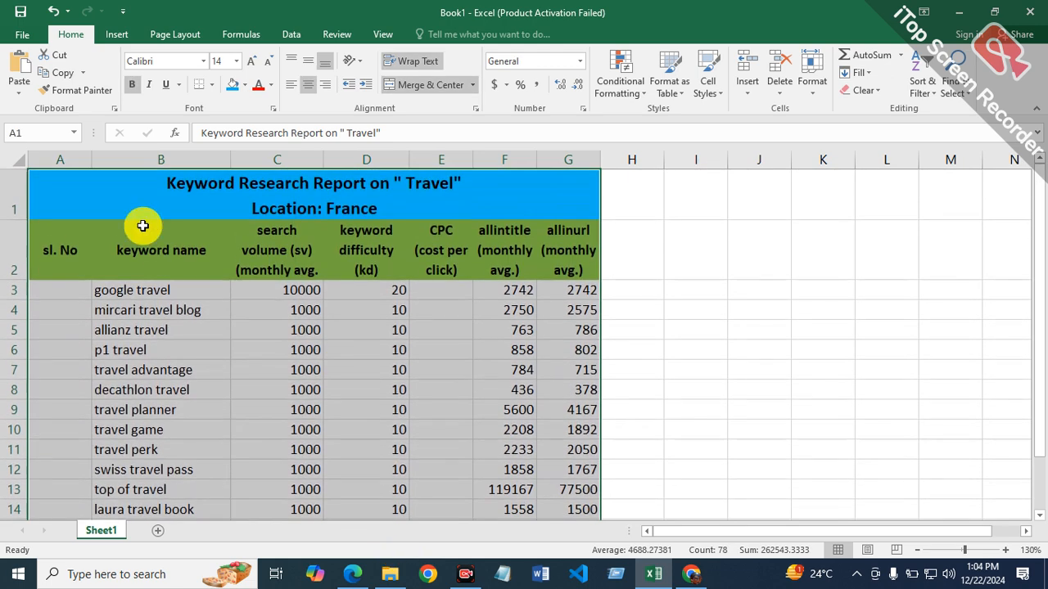
{"action": "left_click", "coordinate": [211, 88]}
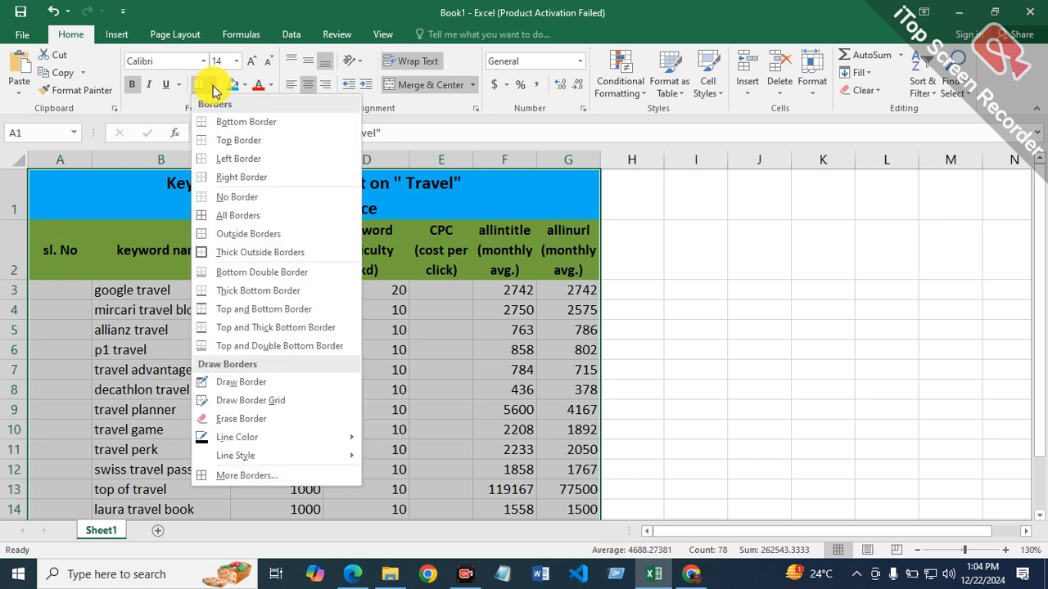
{"action": "left_click", "coordinate": [250, 223]}
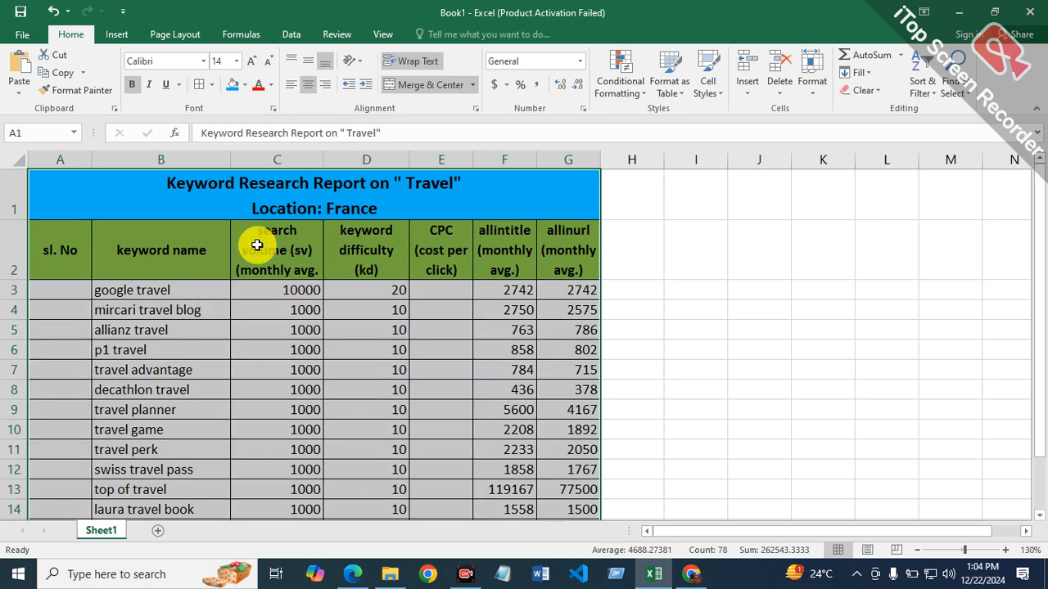
{"action": "left_click", "coordinate": [400, 377]}
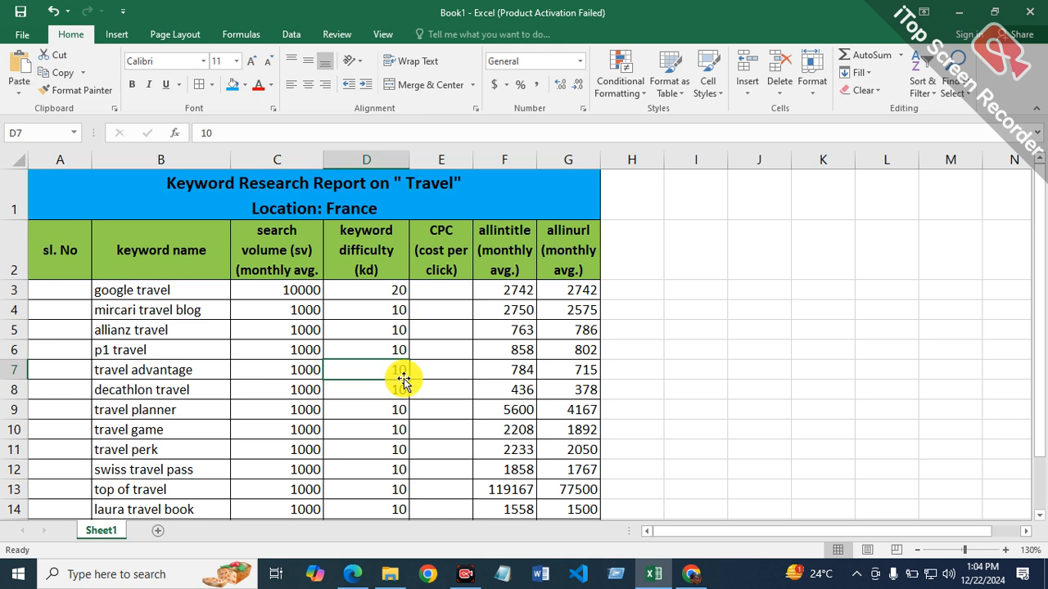
Step: Enter the serial numbers 1 in A3 and 2 in A4 under the sl. No heading
{"action": "left_click", "coordinate": [73, 291]}
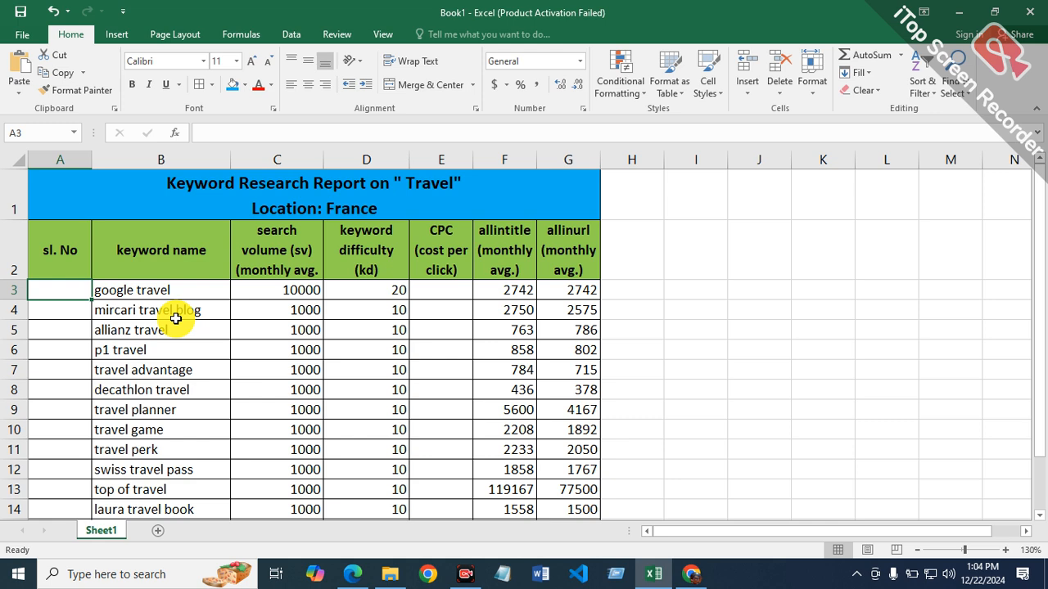
{"action": "type", "text": "12"}
{"action": "key", "text": "Return"}
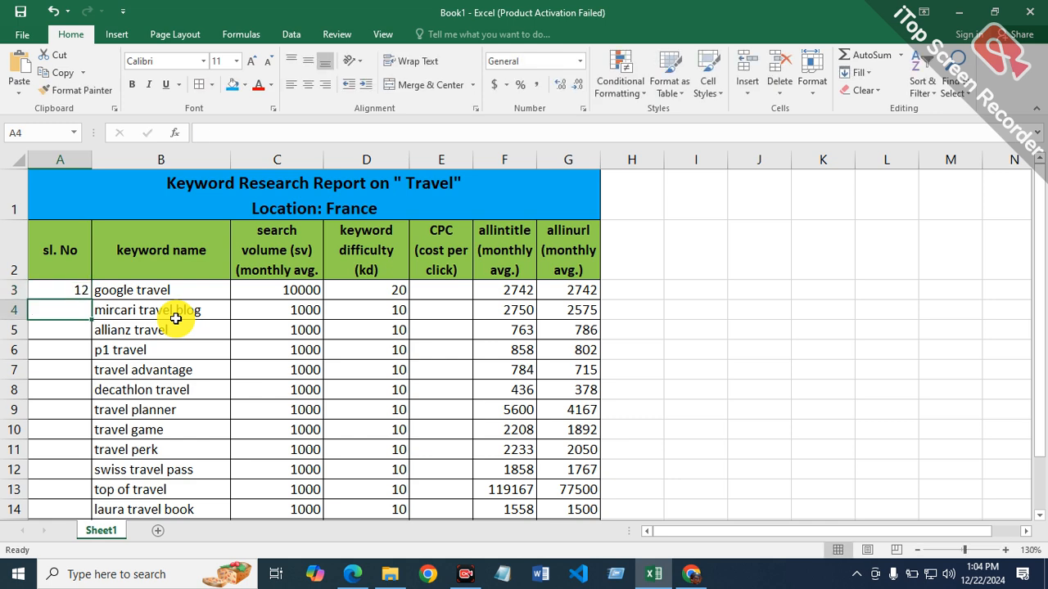
{"action": "key", "text": "Up"}
{"action": "type", "text": "1"}
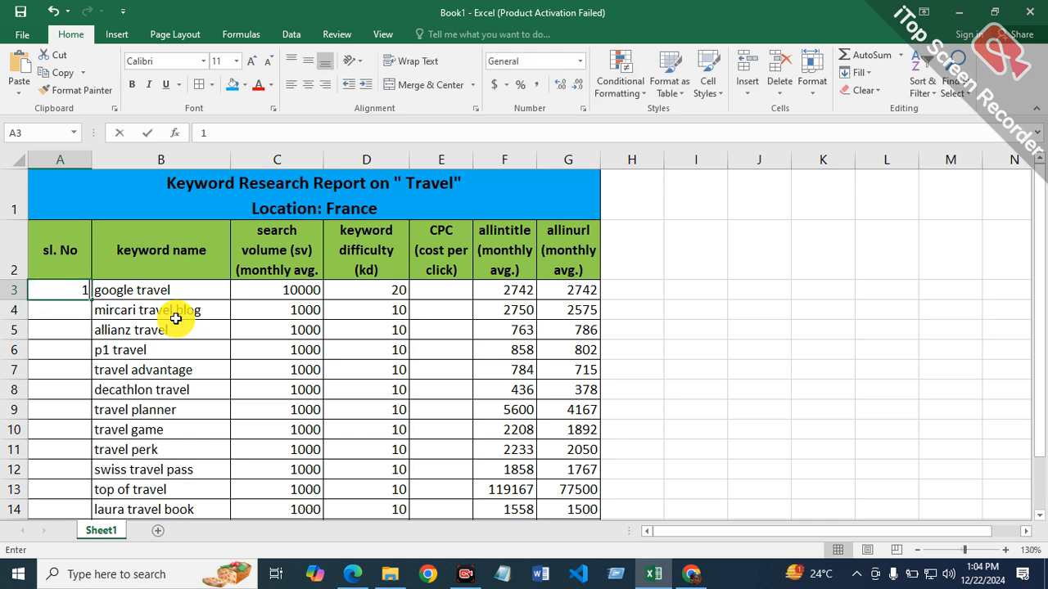
{"action": "key", "text": "Return"}
{"action": "type", "text": "2"}
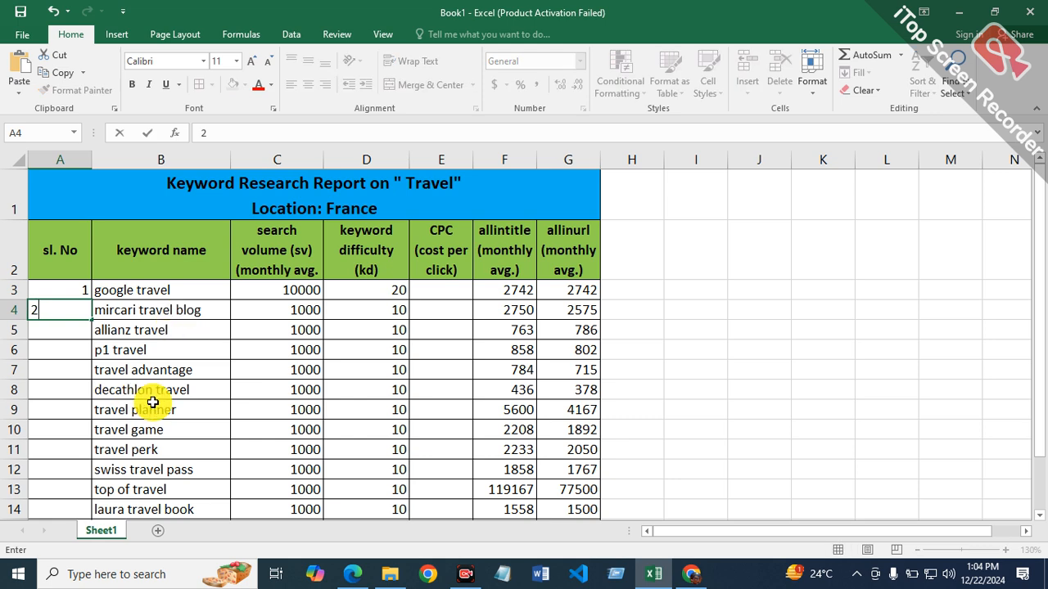
{"action": "left_click", "coordinate": [235, 330]}
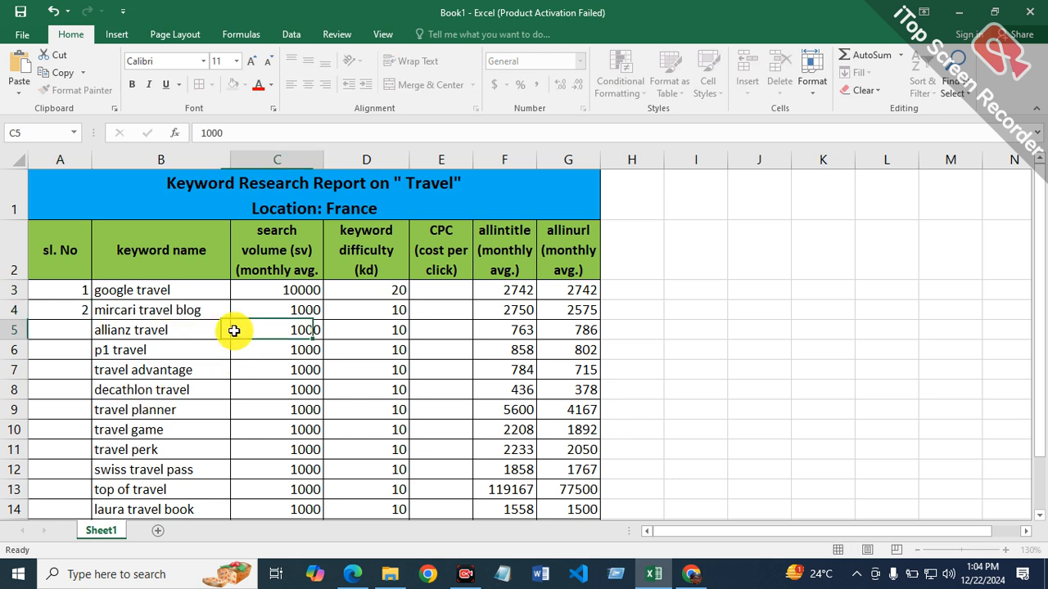
Step: Extend the serial number series from A3:A4 down to A16 with AutoFill
{"action": "left_click", "coordinate": [72, 290]}
{"action": "left_click_drag", "start_coordinate": [73, 296], "coordinate": [75, 309]}
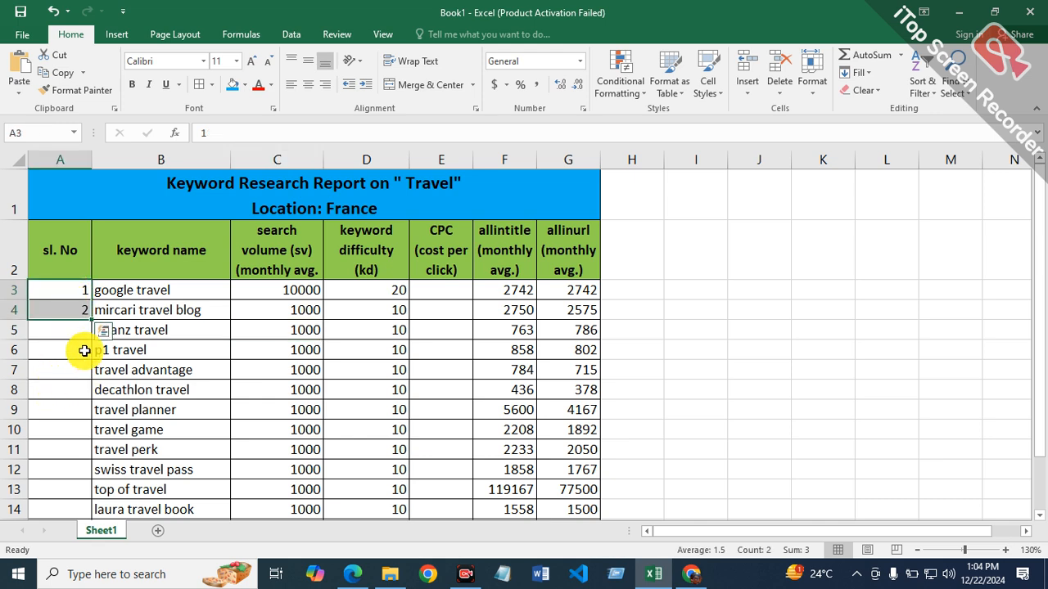
{"action": "left_click_drag", "start_coordinate": [91, 321], "coordinate": [87, 443]}
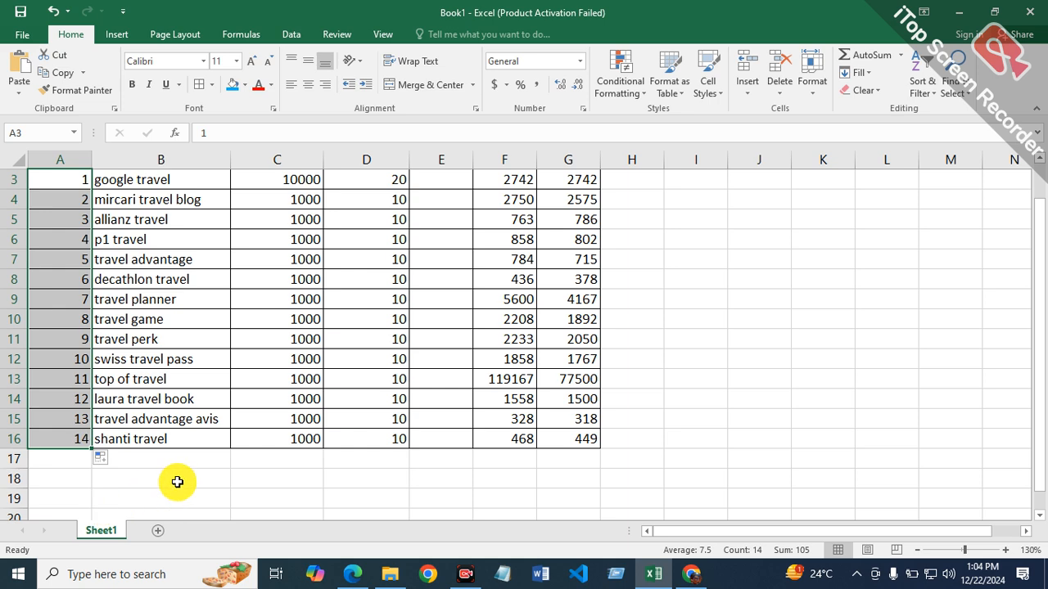
{"action": "scroll", "coordinate": [181, 479], "scroll_direction": "up", "scroll_amount": 2}
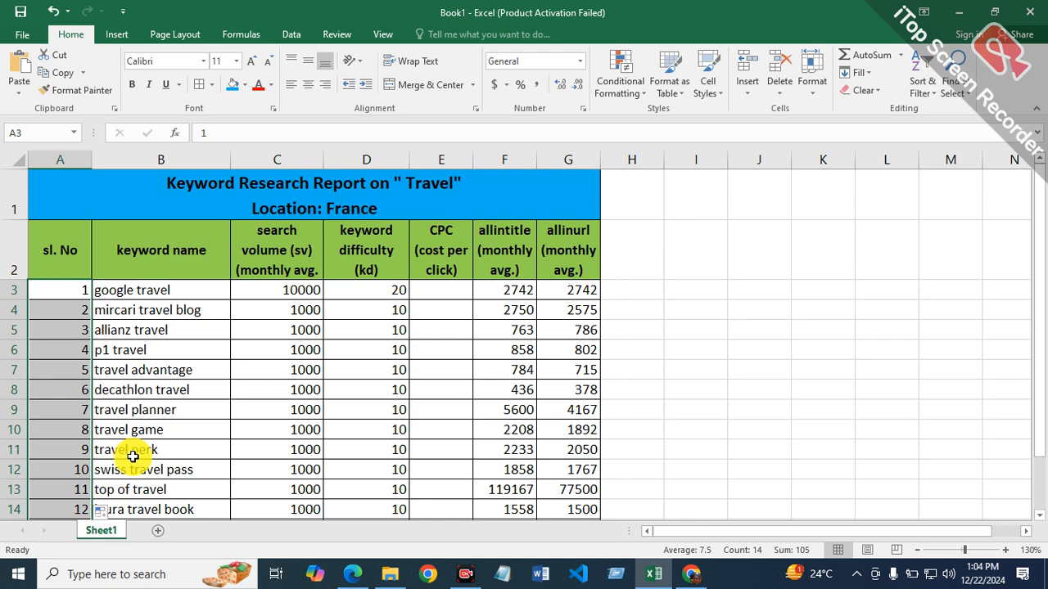
{"action": "scroll", "coordinate": [132, 457], "scroll_direction": "down", "scroll_amount": 3}
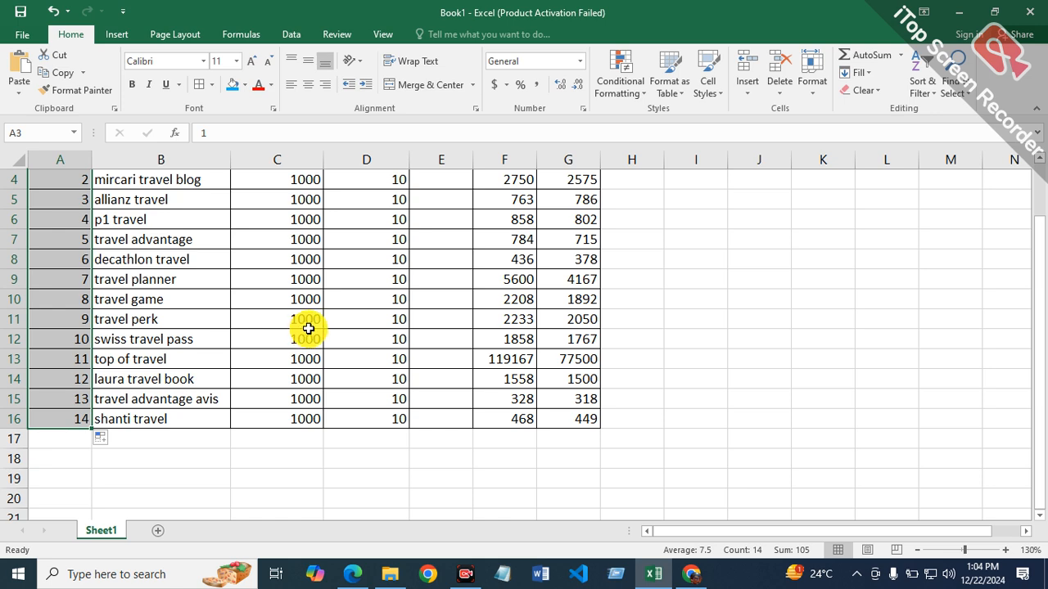
{"action": "scroll", "coordinate": [305, 331], "scroll_direction": "up", "scroll_amount": 3}
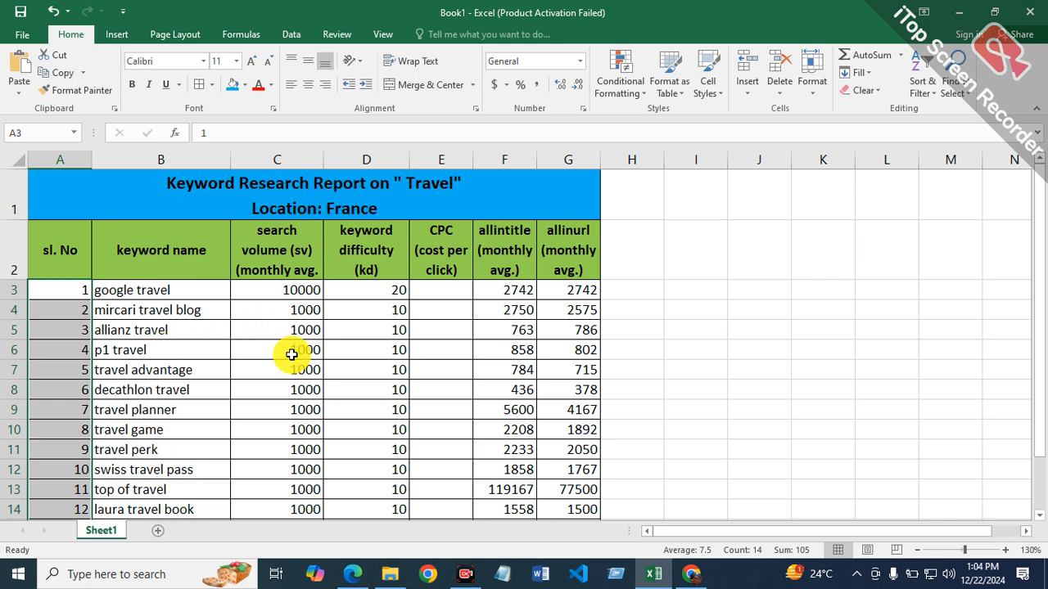
{"action": "scroll", "coordinate": [288, 352], "scroll_direction": "down", "scroll_amount": 3}
{"action": "scroll", "coordinate": [291, 353], "scroll_direction": "down", "scroll_amount": 1}
{"action": "scroll", "coordinate": [290, 352], "scroll_direction": "up", "scroll_amount": 4}
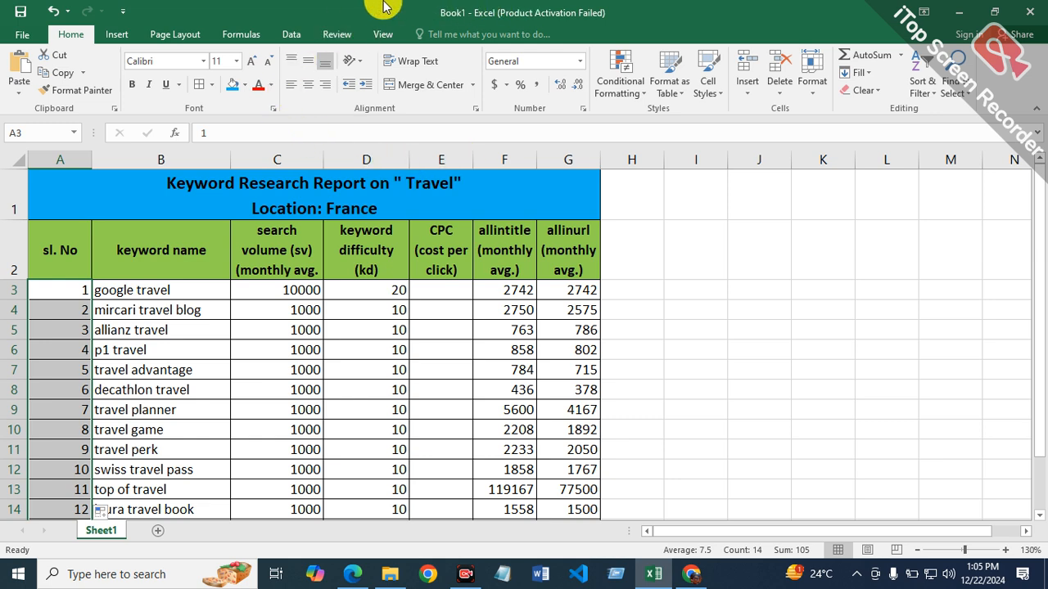
Step: Freeze the top row of the worksheet, which holds the report title and location
{"action": "left_click_drag", "start_coordinate": [461, 183], "coordinate": [477, 236]}
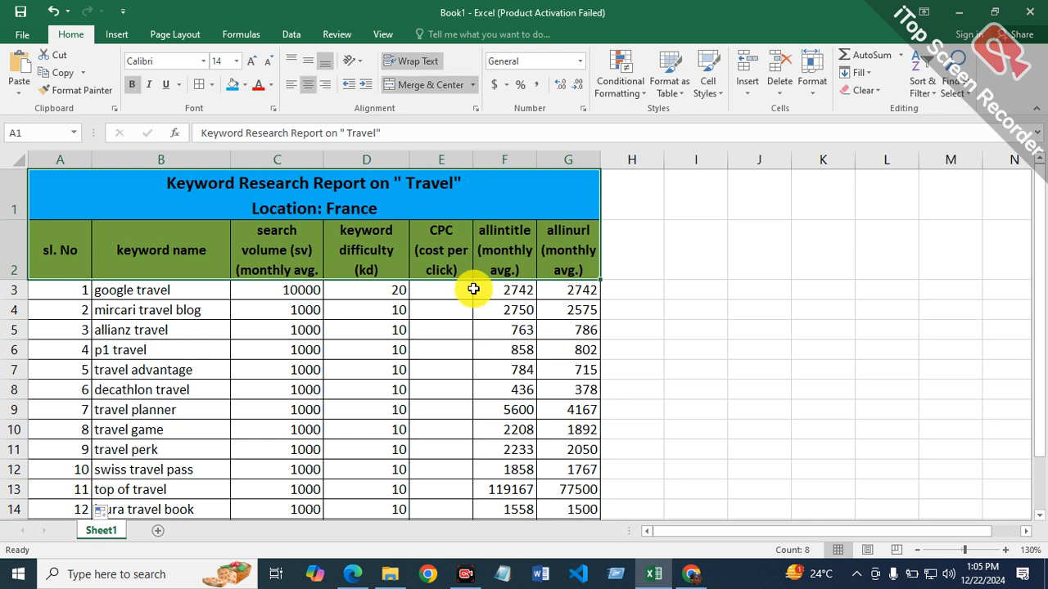
{"action": "scroll", "coordinate": [464, 365], "scroll_direction": "down", "scroll_amount": 2}
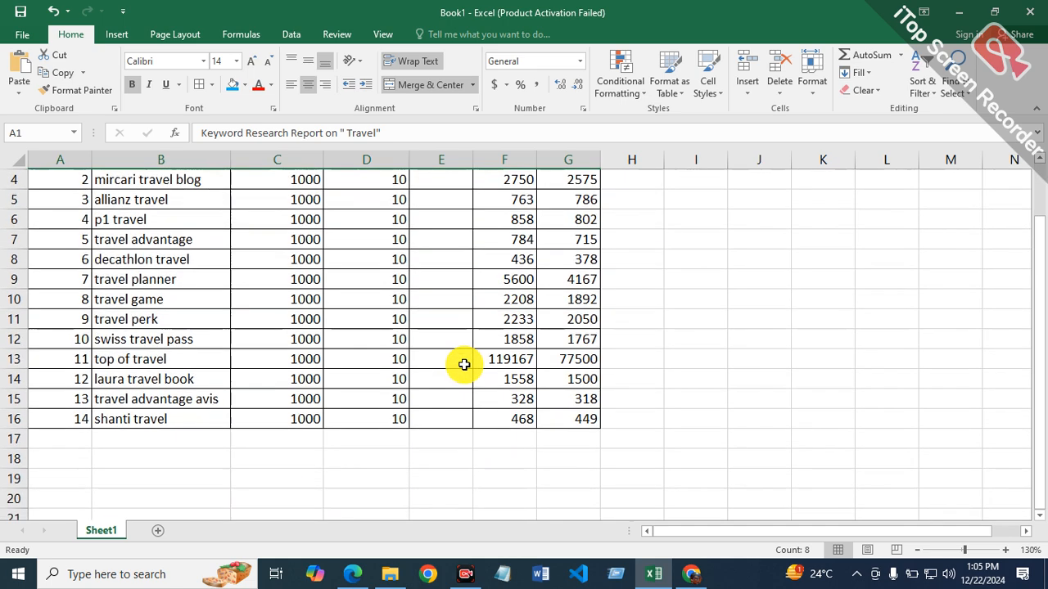
{"action": "scroll", "coordinate": [463, 364], "scroll_direction": "up", "scroll_amount": 2}
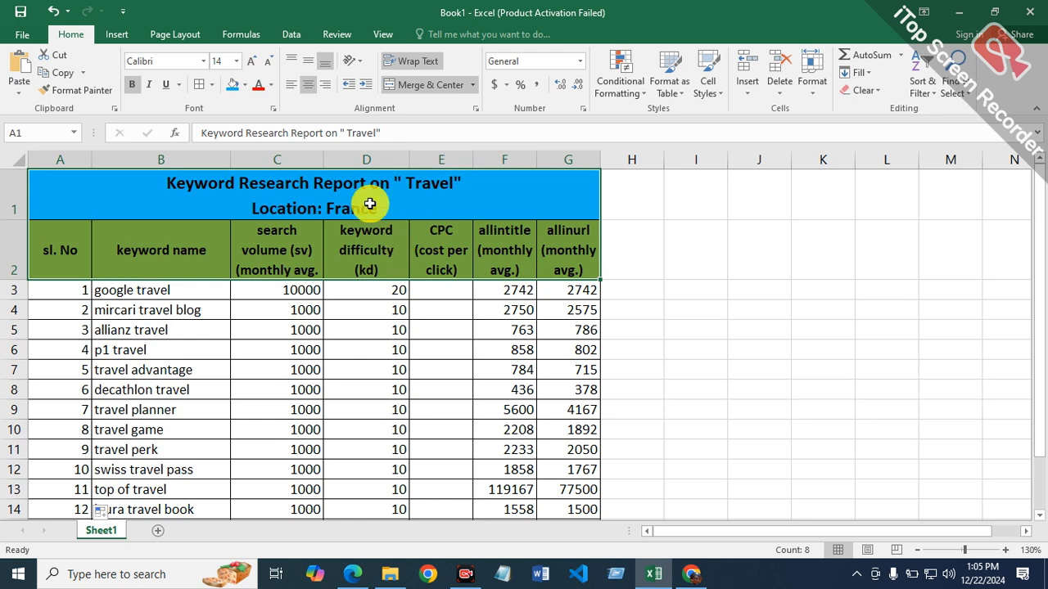
{"action": "left_click", "coordinate": [392, 35]}
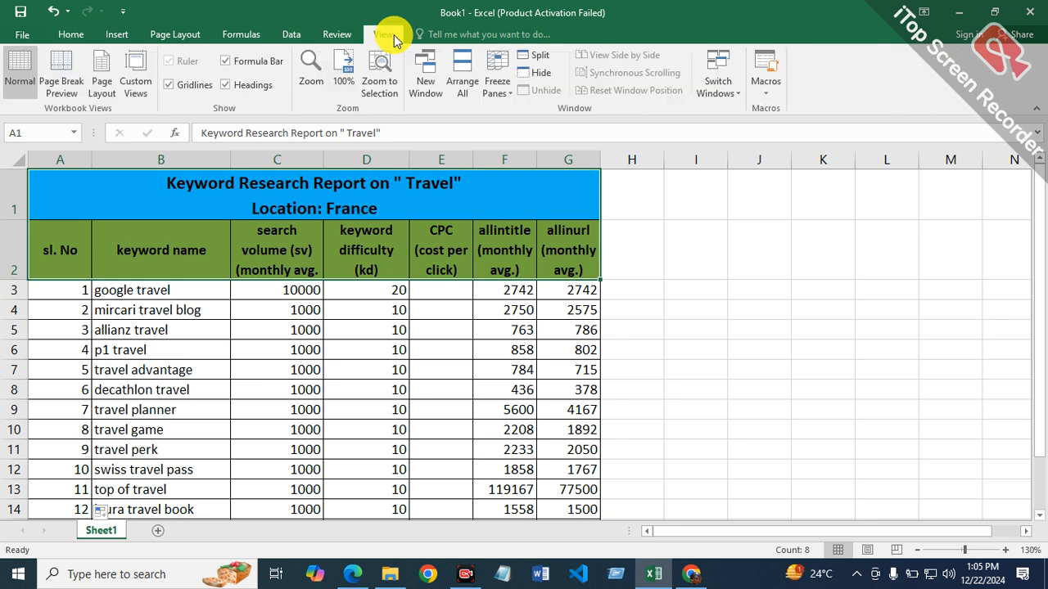
{"action": "left_click", "coordinate": [511, 101]}
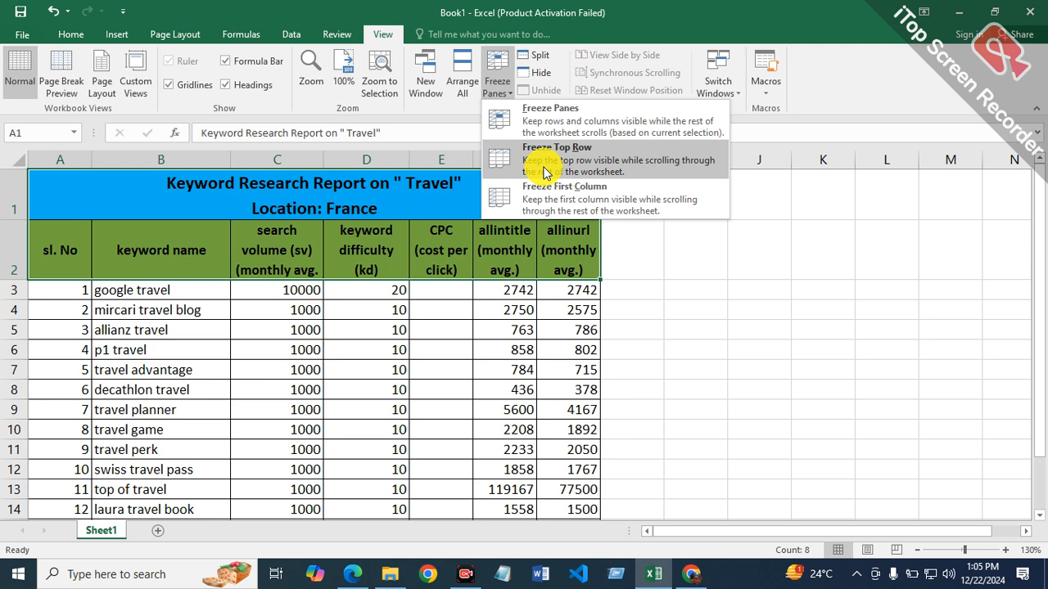
{"action": "left_click", "coordinate": [545, 172]}
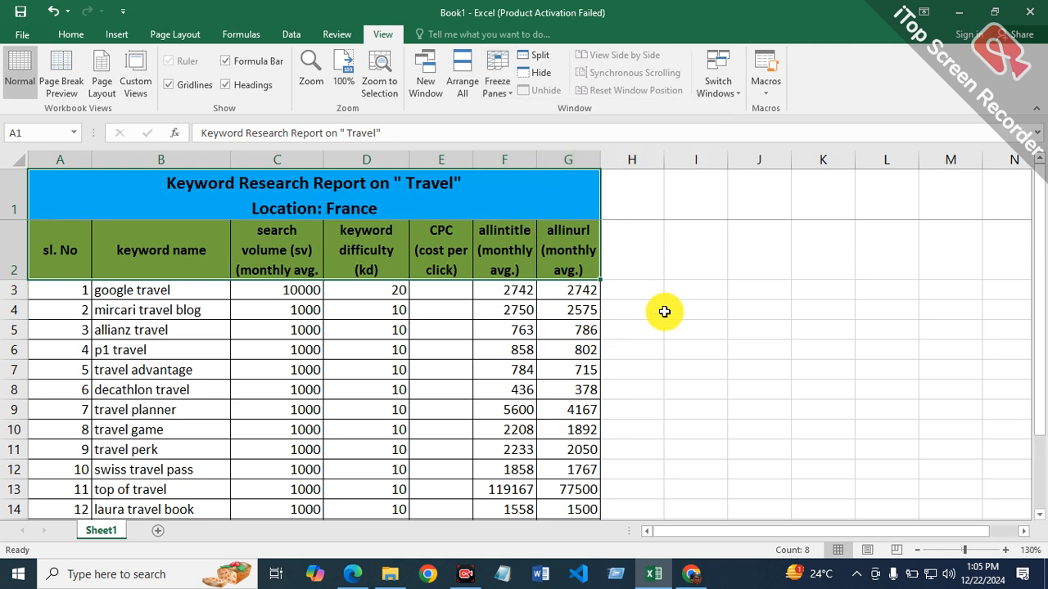
{"action": "scroll", "coordinate": [613, 302], "scroll_direction": "down", "scroll_amount": 2}
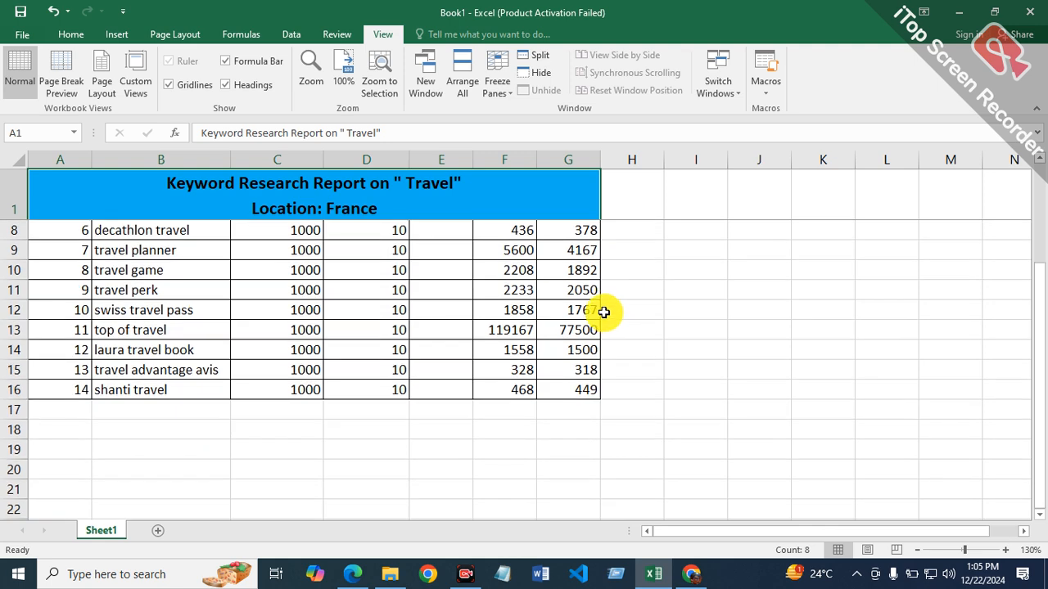
{"action": "scroll", "coordinate": [603, 312], "scroll_direction": "down", "scroll_amount": 2}
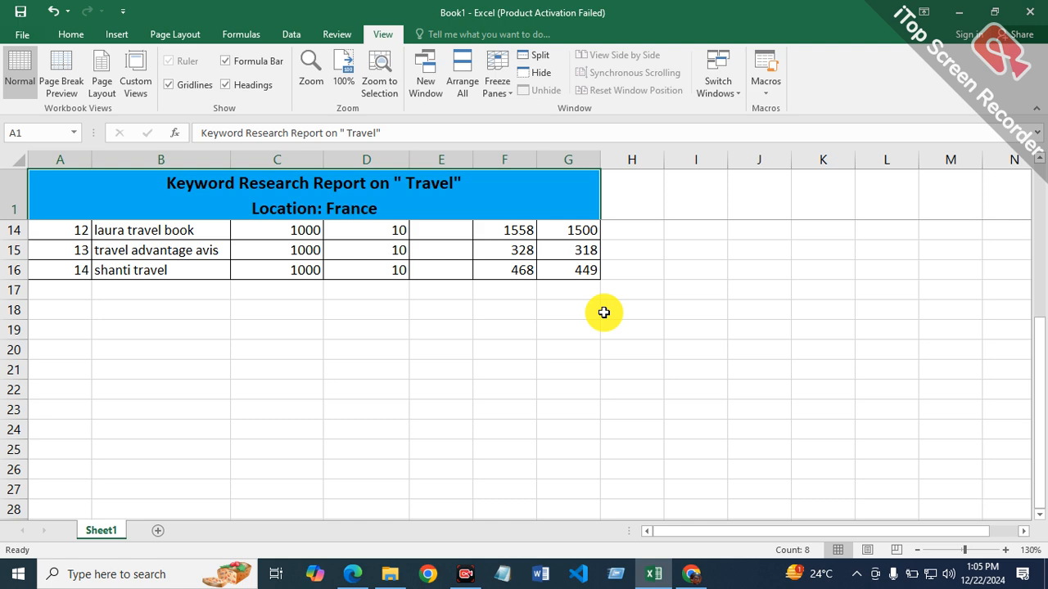
{"action": "scroll", "coordinate": [604, 312], "scroll_direction": "up", "scroll_amount": 4}
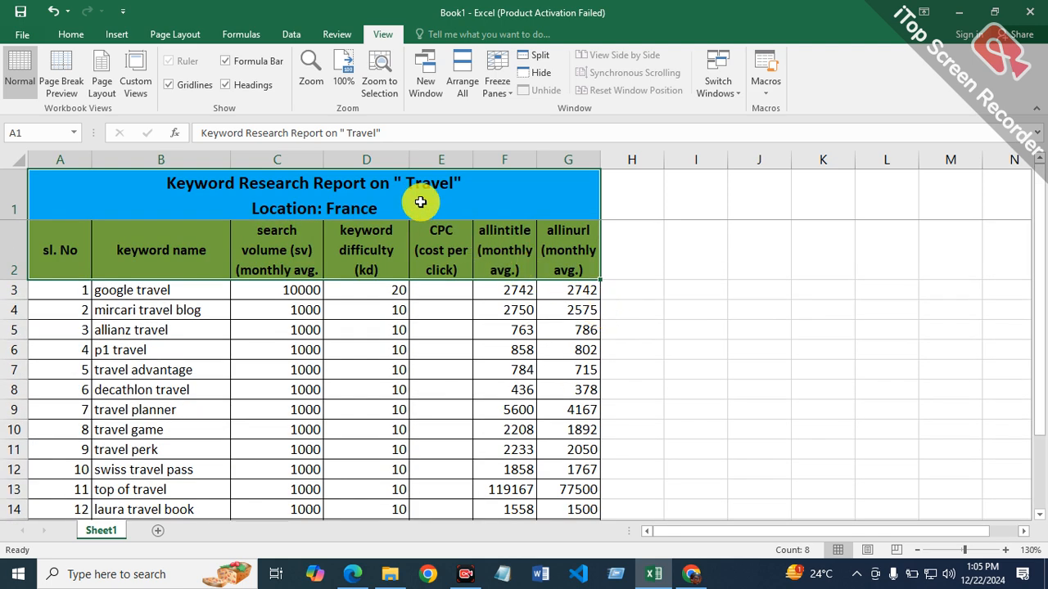
Step: Unfreeze the worksheet's panes so the title row is no longer locked
{"action": "left_click", "coordinate": [163, 270]}
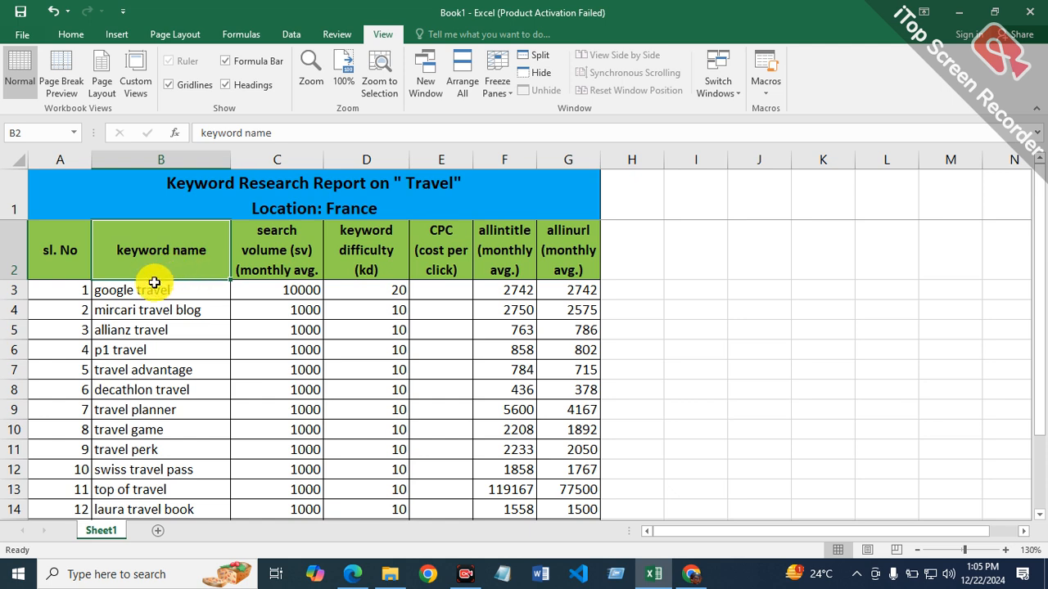
{"action": "left_click", "coordinate": [3, 258]}
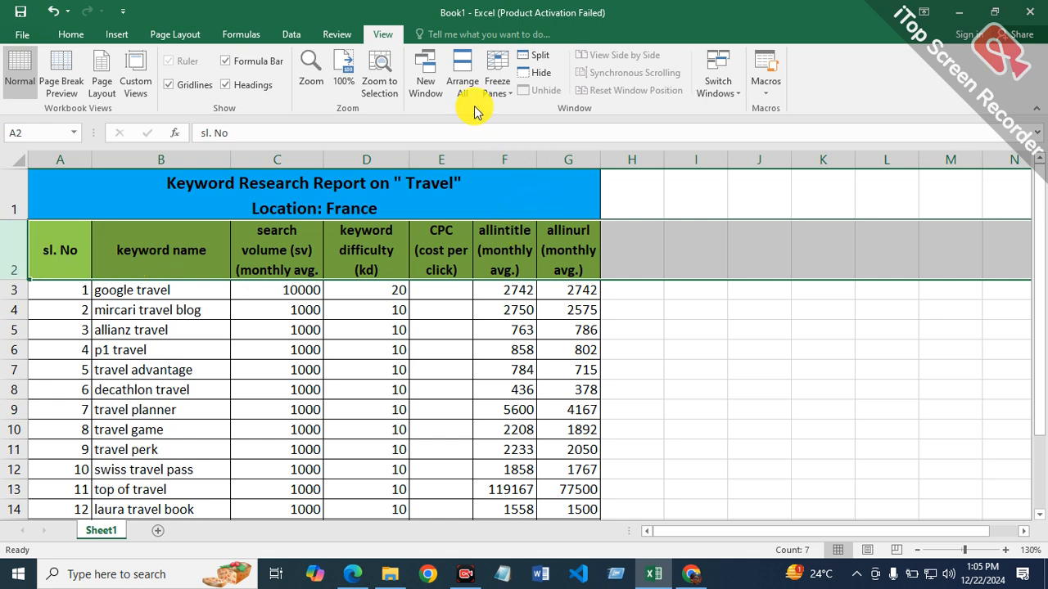
{"action": "left_click", "coordinate": [398, 198]}
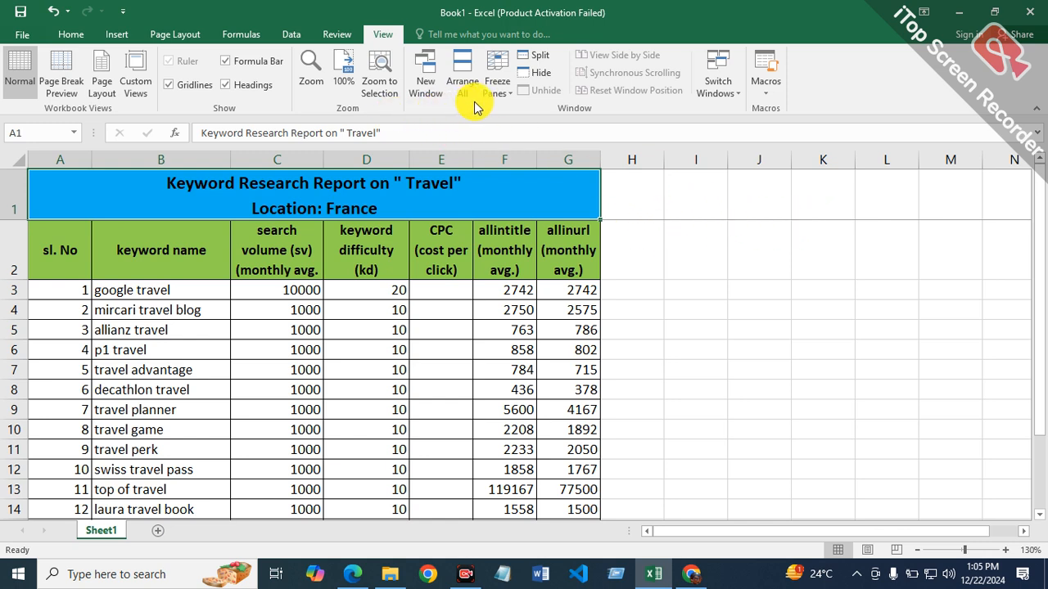
{"action": "left_click", "coordinate": [502, 90]}
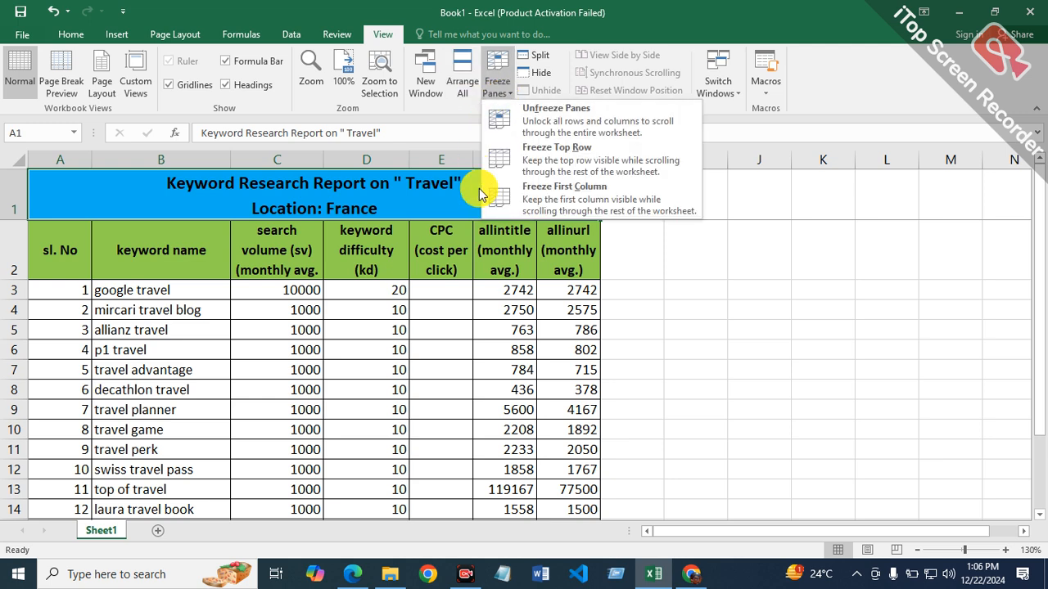
{"action": "left_click", "coordinate": [540, 113]}
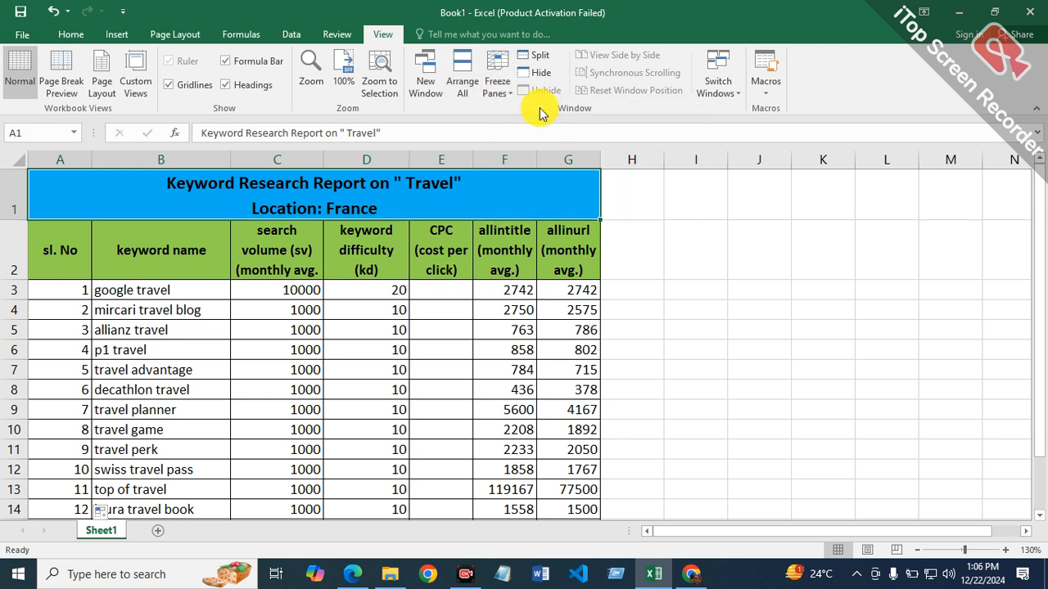
Step: Try to freeze the title and heading rows 1 and 2 together using the Freeze Top Row option
{"action": "left_click", "coordinate": [658, 282]}
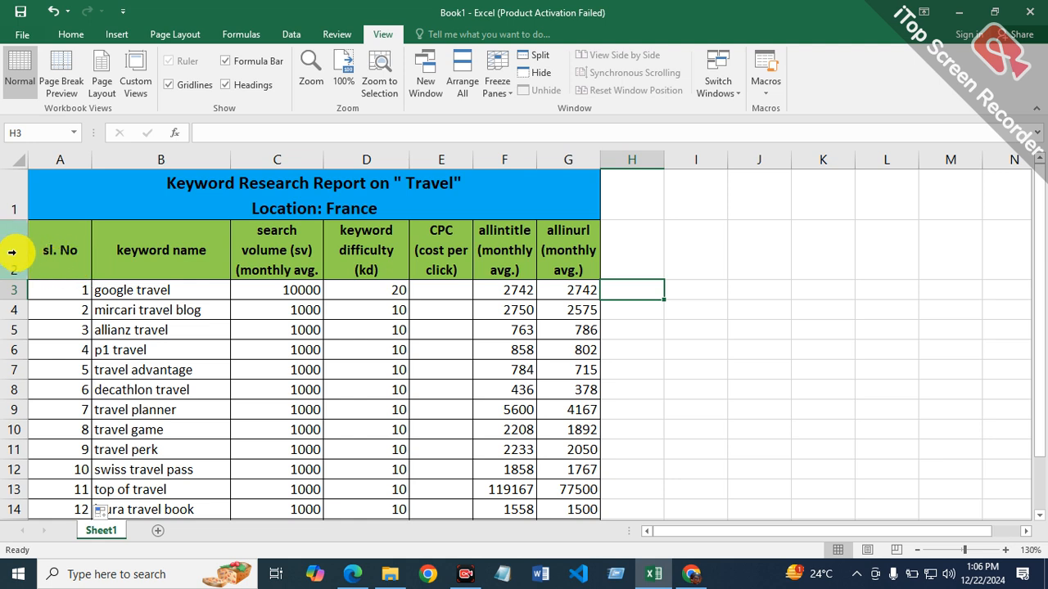
{"action": "left_click_drag", "start_coordinate": [9, 200], "coordinate": [11, 231]}
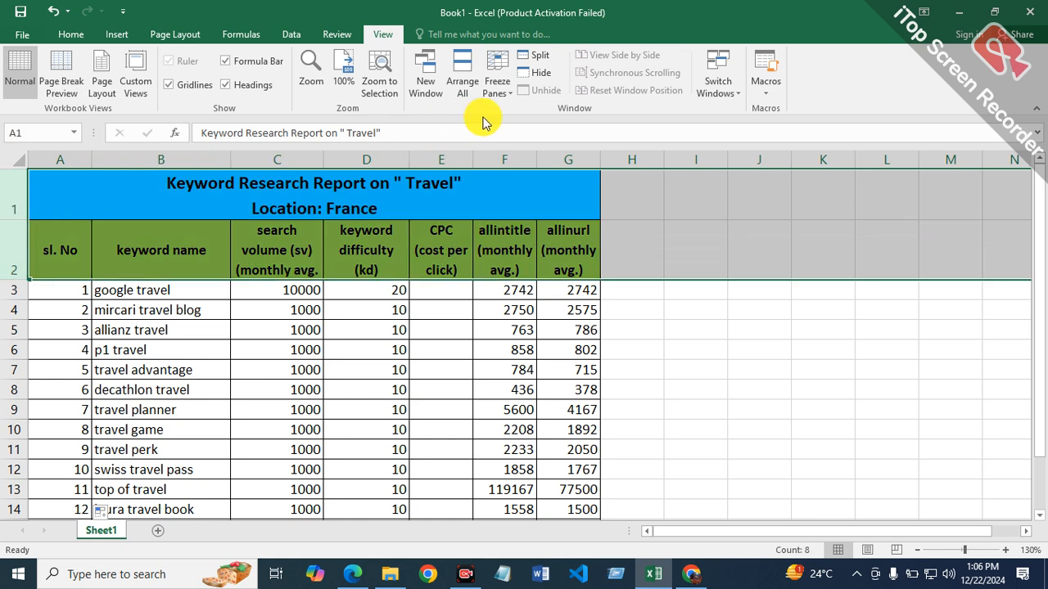
{"action": "left_click", "coordinate": [500, 95]}
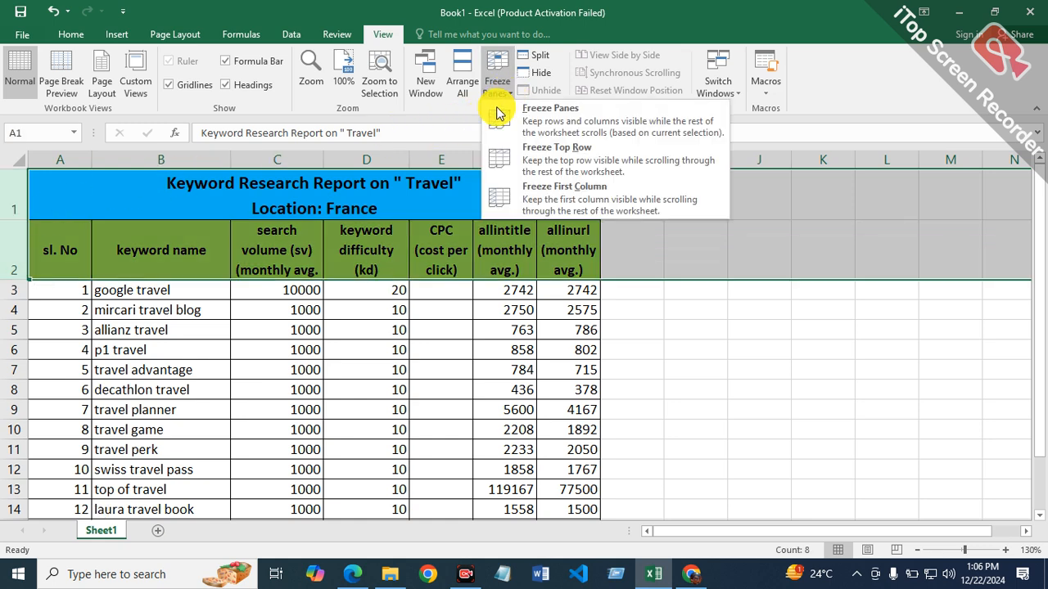
{"action": "left_click", "coordinate": [610, 155]}
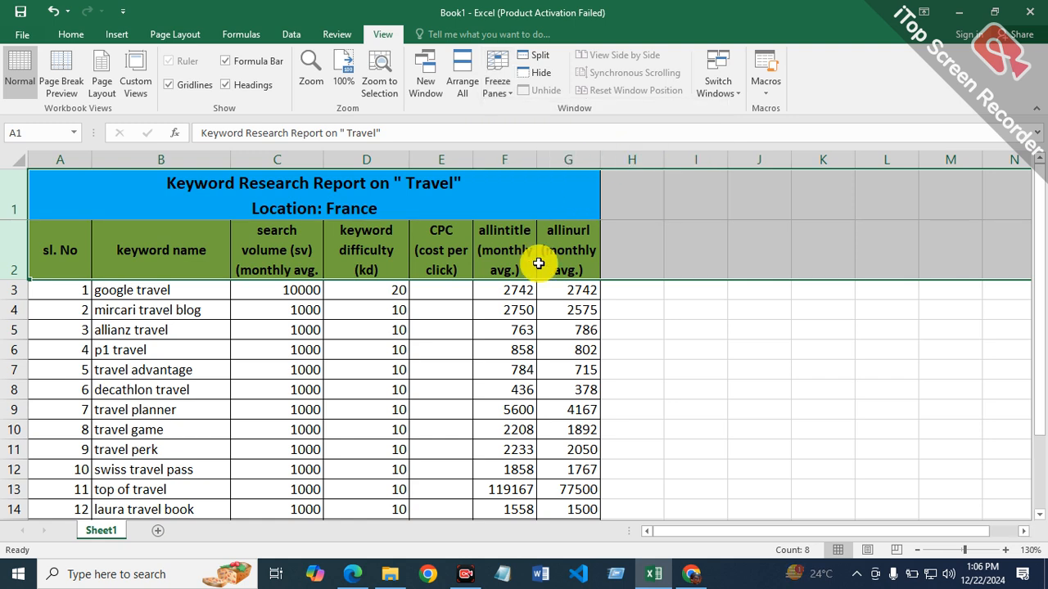
{"action": "scroll", "coordinate": [598, 366], "scroll_direction": "down", "scroll_amount": 1}
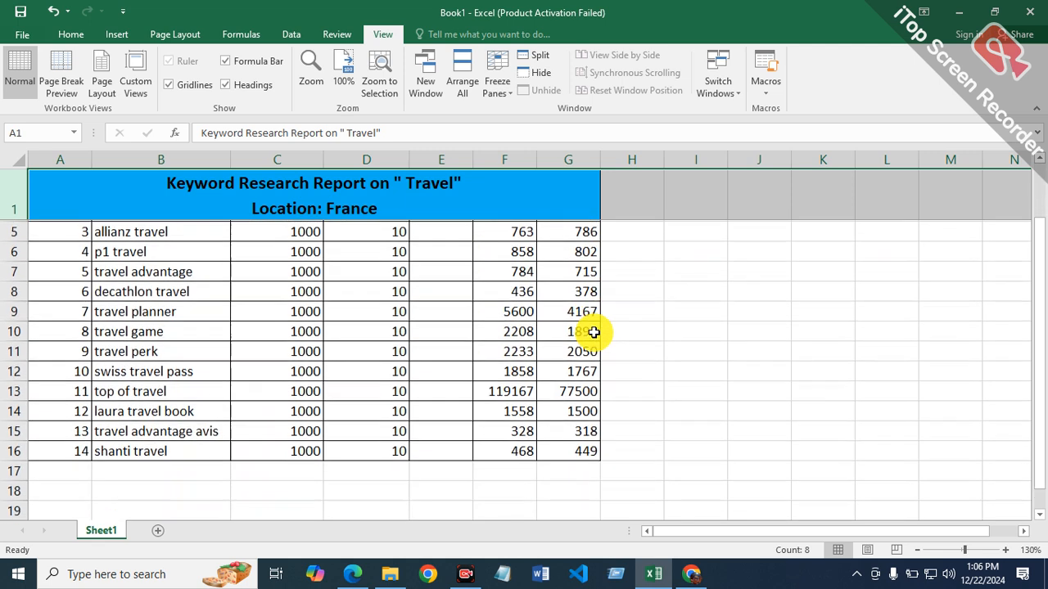
{"action": "scroll", "coordinate": [595, 327], "scroll_direction": "up", "scroll_amount": 1}
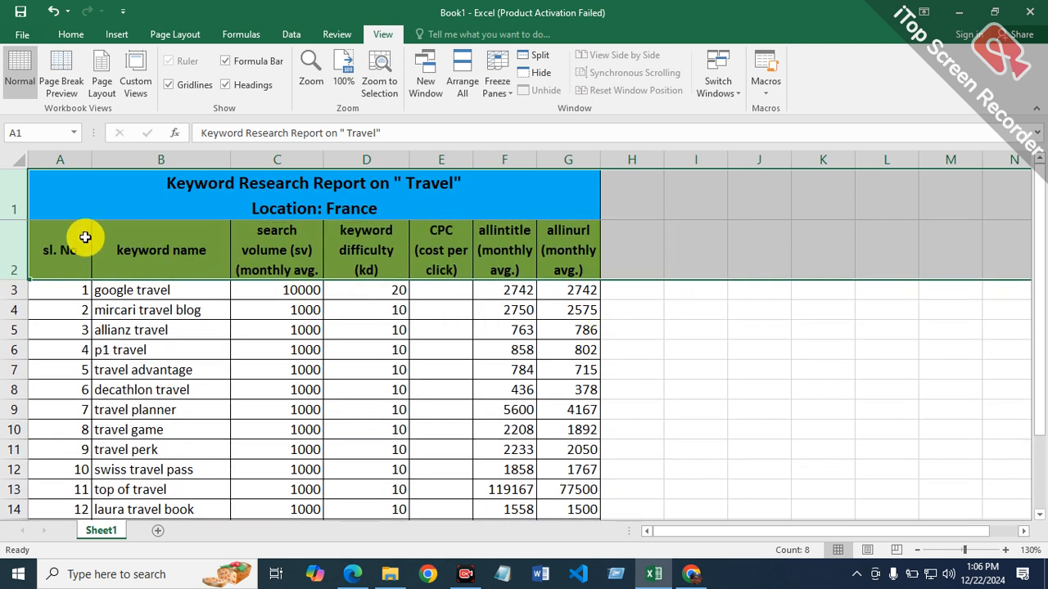
Step: Remove the top-row freeze again with Unfreeze Panes
{"action": "left_click", "coordinate": [12, 198]}
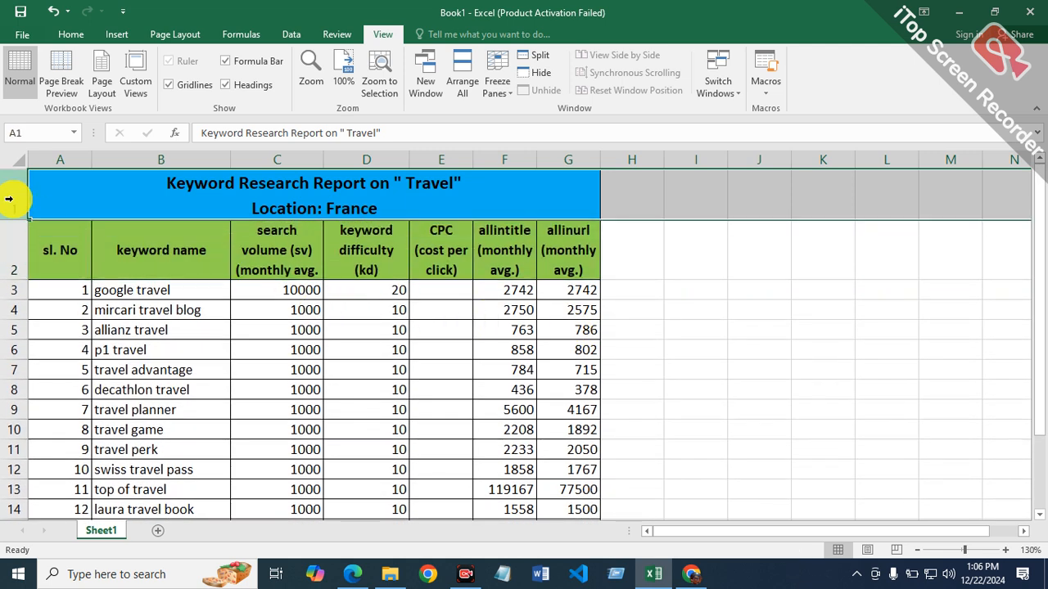
{"action": "left_click", "coordinate": [497, 87]}
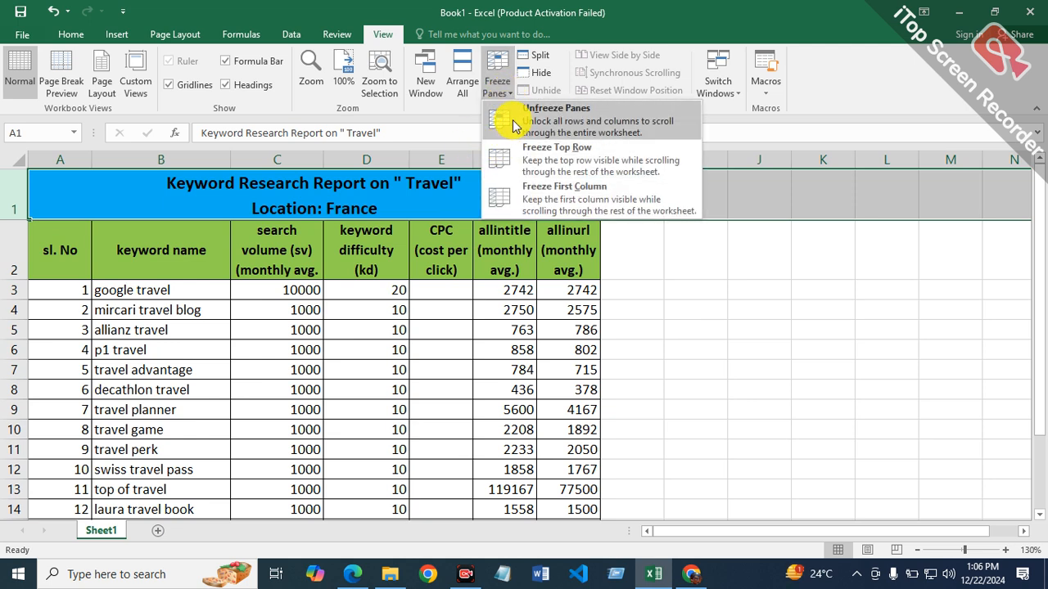
{"action": "left_click", "coordinate": [516, 124]}
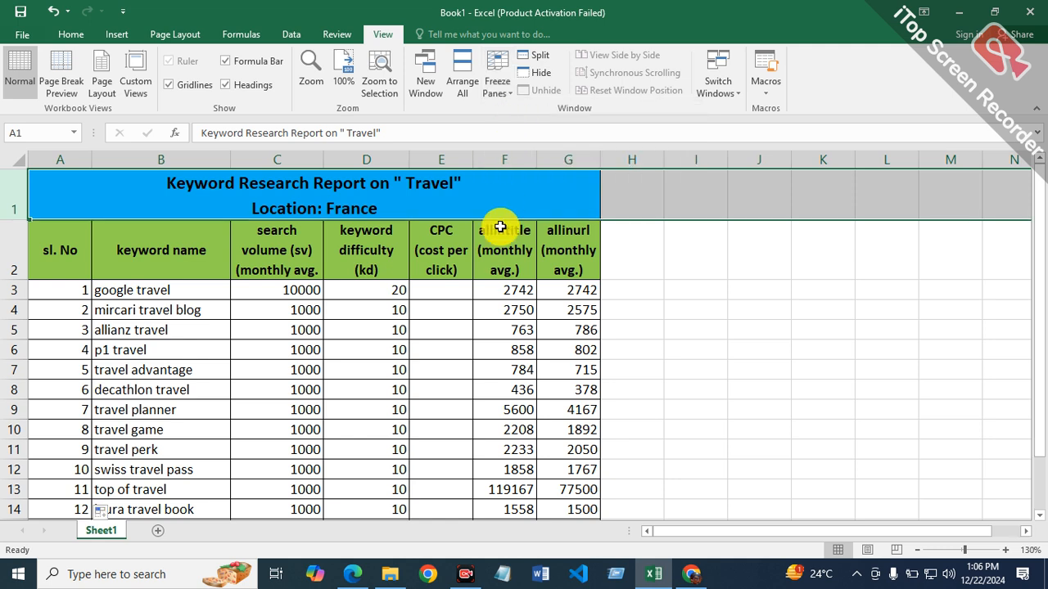
Step: Select the column heading row 2 and apply Freeze Top Row to the worksheet
{"action": "left_click", "coordinate": [499, 262]}
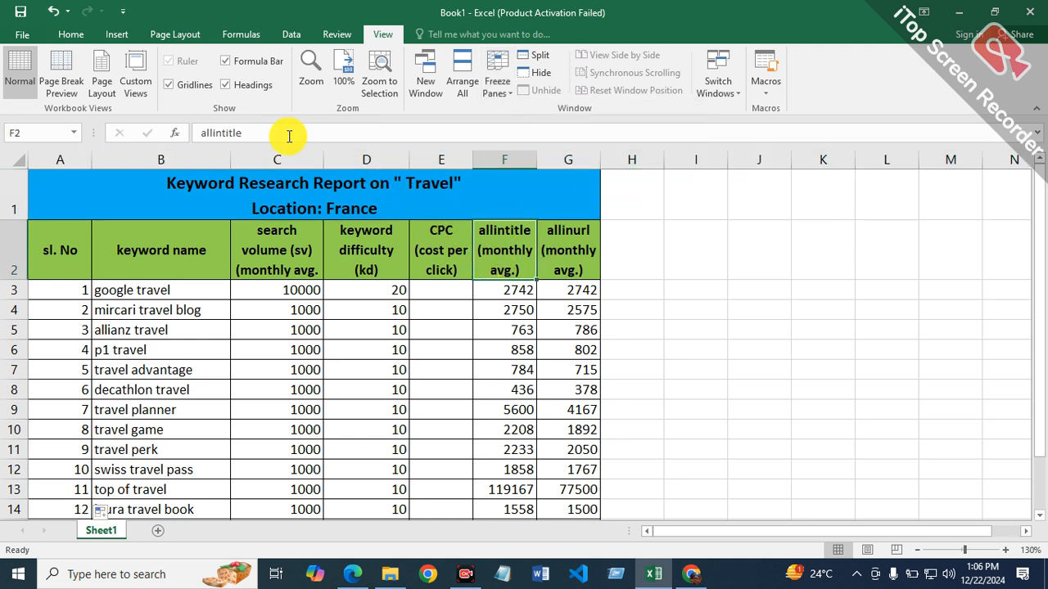
{"action": "left_click", "coordinate": [6, 257]}
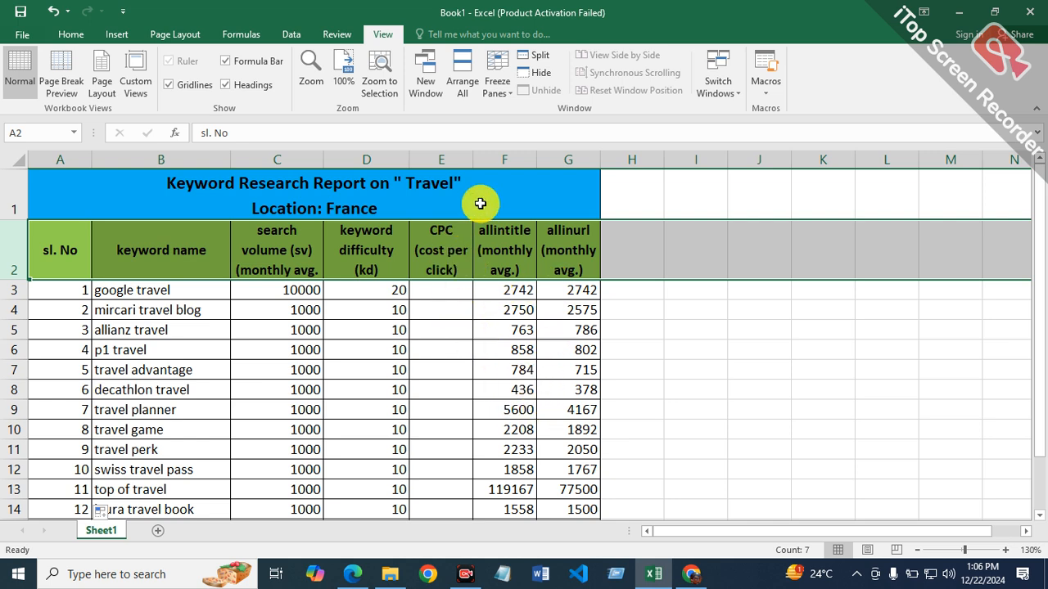
{"action": "left_click", "coordinate": [513, 82]}
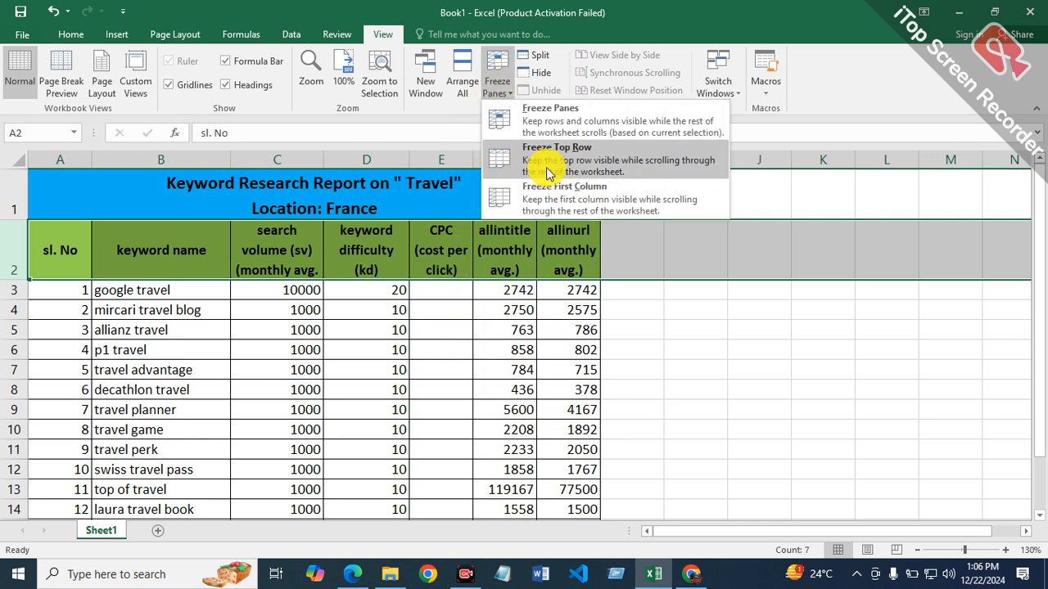
{"action": "left_click", "coordinate": [584, 167]}
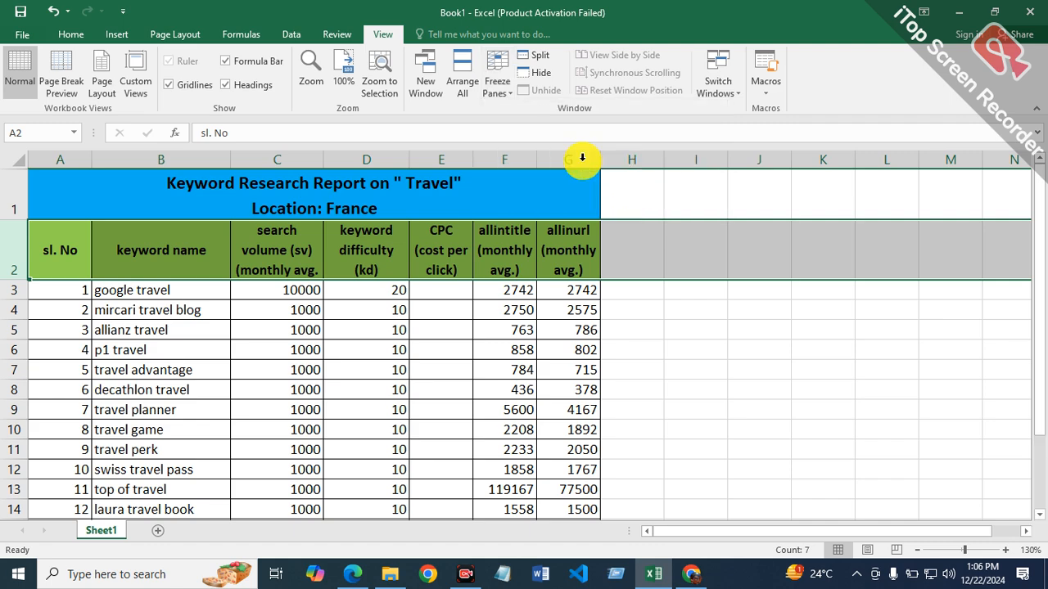
{"action": "scroll", "coordinate": [499, 401], "scroll_direction": "down", "scroll_amount": 2}
{"action": "scroll", "coordinate": [500, 401], "scroll_direction": "up", "scroll_amount": 2}
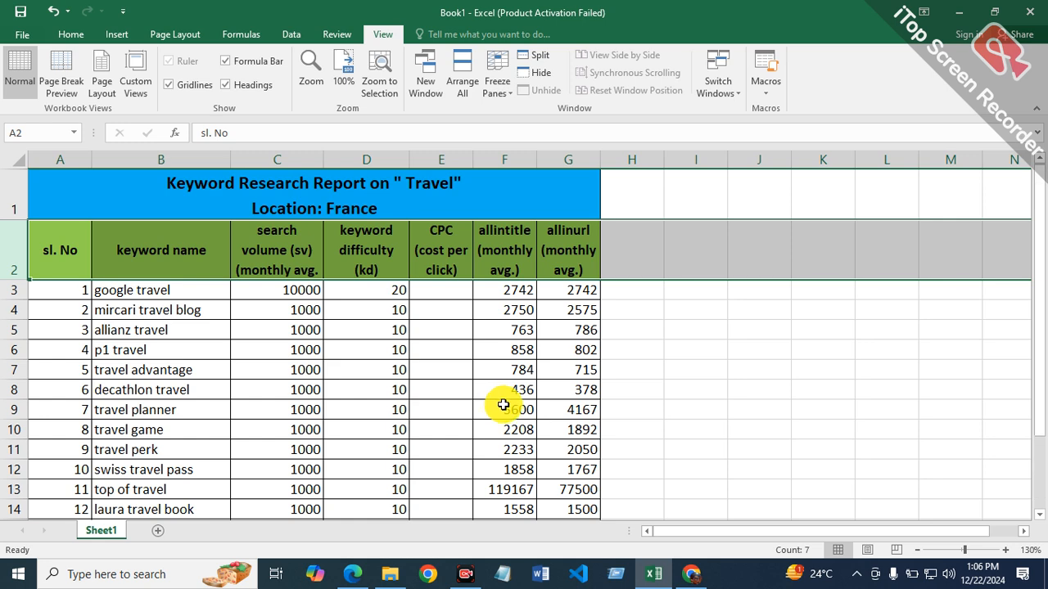
Step: Delete row 1 with the report title and location so the column headings move into the frozen top row
{"action": "left_click", "coordinate": [15, 197]}
{"action": "right_click", "coordinate": [14, 197]}
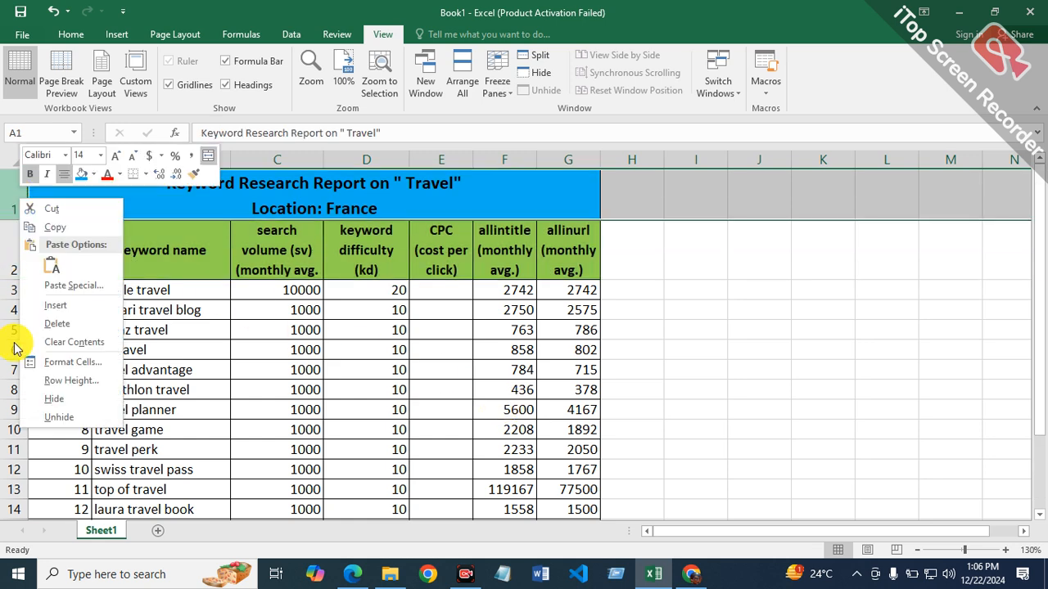
{"action": "left_click", "coordinate": [88, 331]}
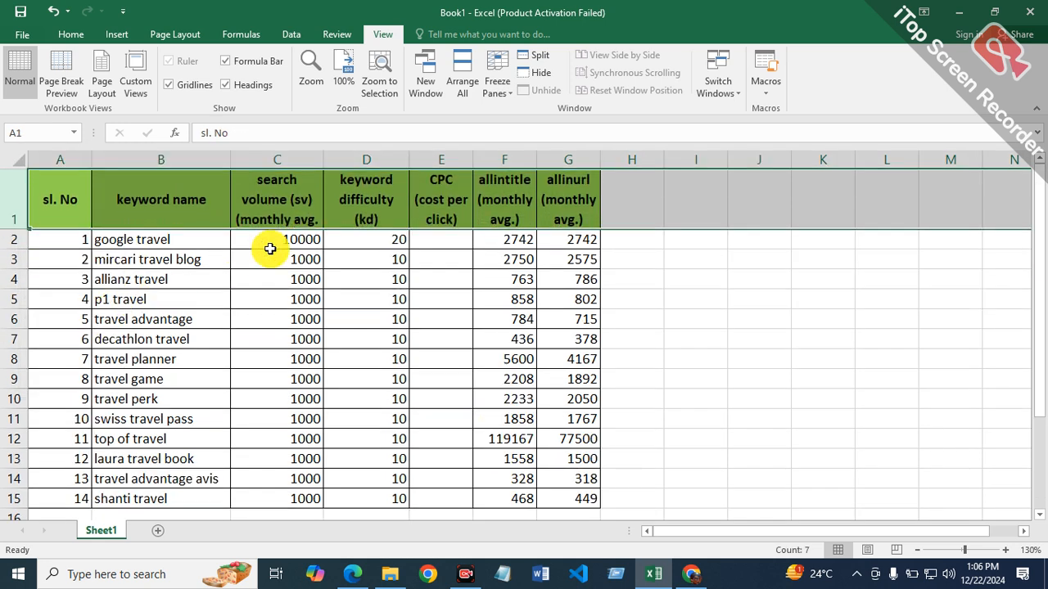
{"action": "left_click", "coordinate": [709, 321]}
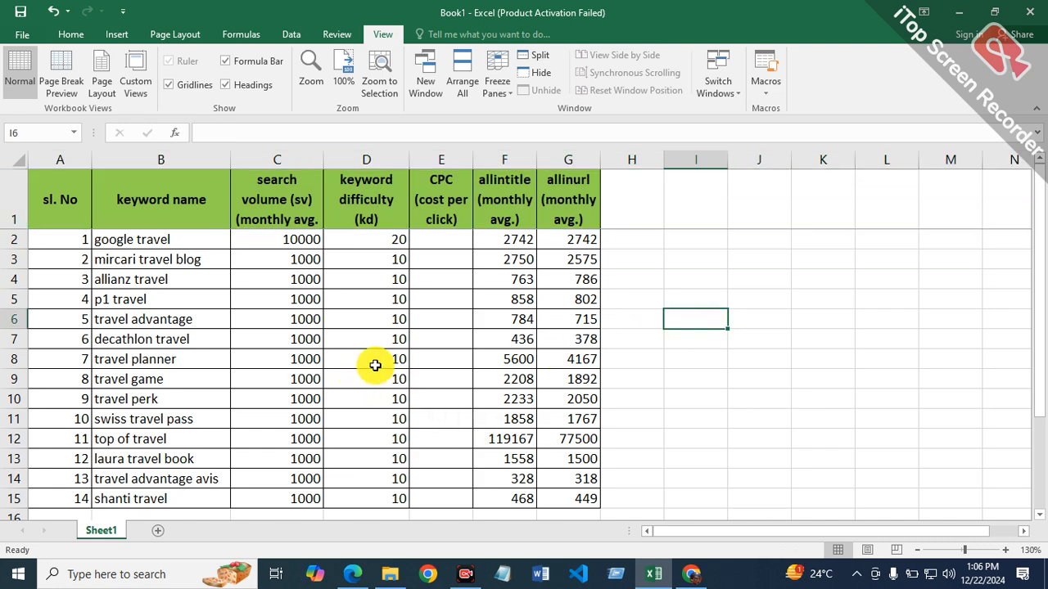
{"action": "scroll", "coordinate": [402, 344], "scroll_direction": "down", "scroll_amount": 5}
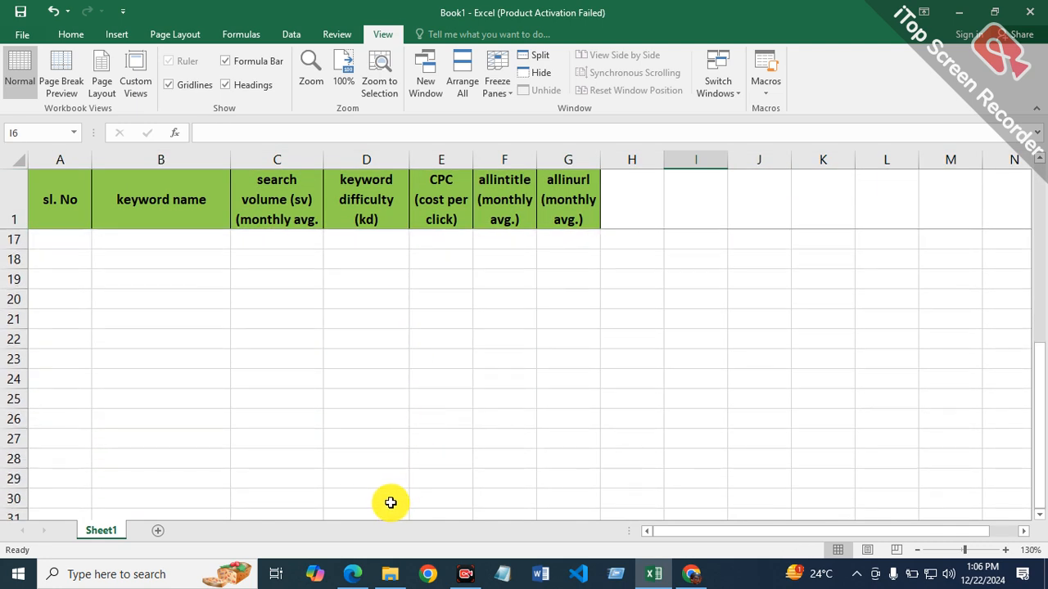
{"action": "scroll", "coordinate": [388, 501], "scroll_direction": "up", "scroll_amount": 5}
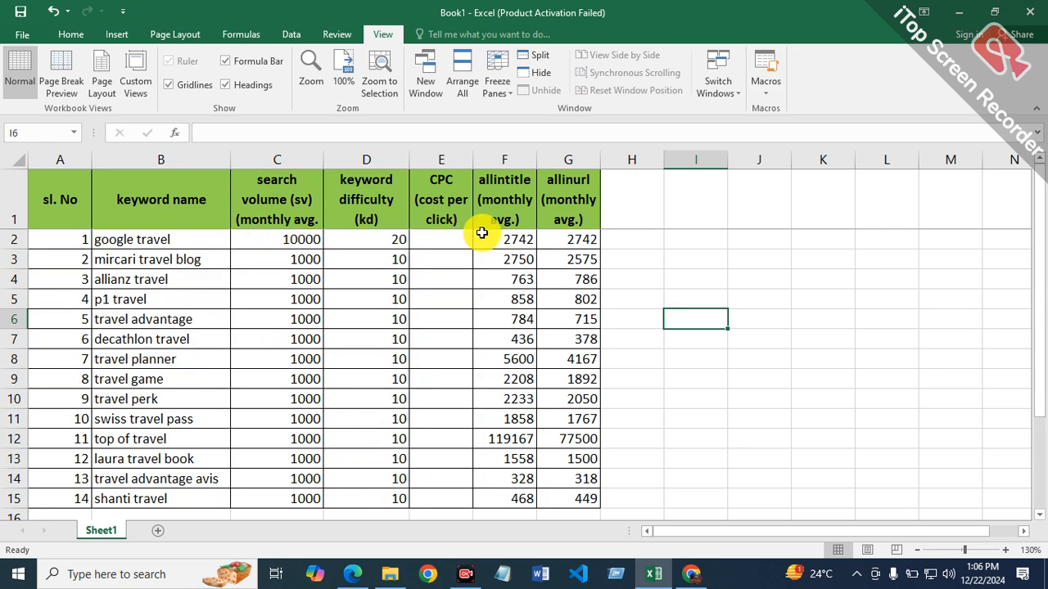
{"action": "scroll", "coordinate": [356, 326], "scroll_direction": "down", "scroll_amount": 4}
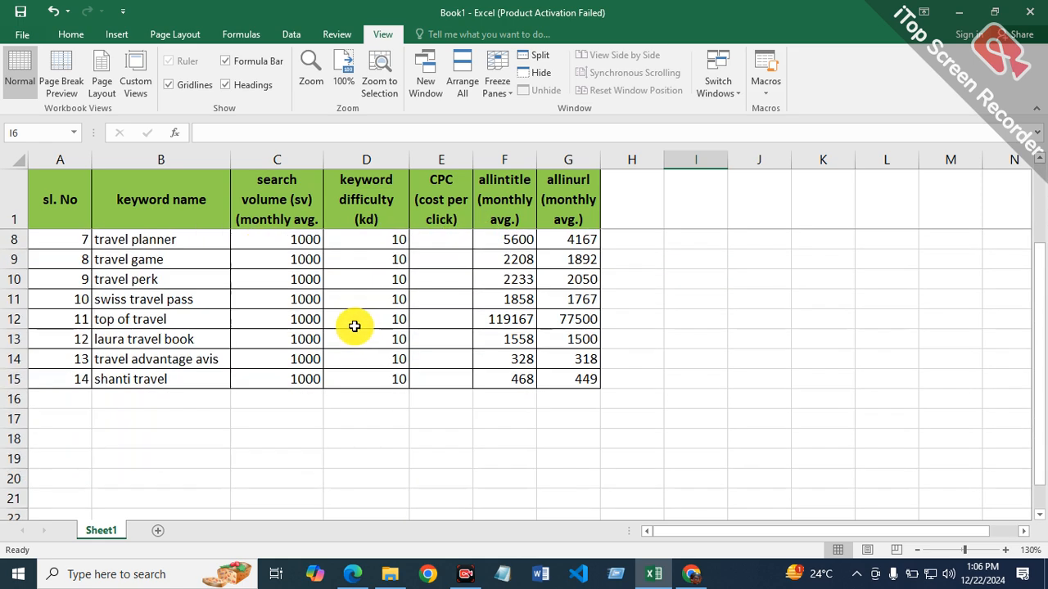
{"action": "scroll", "coordinate": [354, 325], "scroll_direction": "up", "scroll_amount": 4}
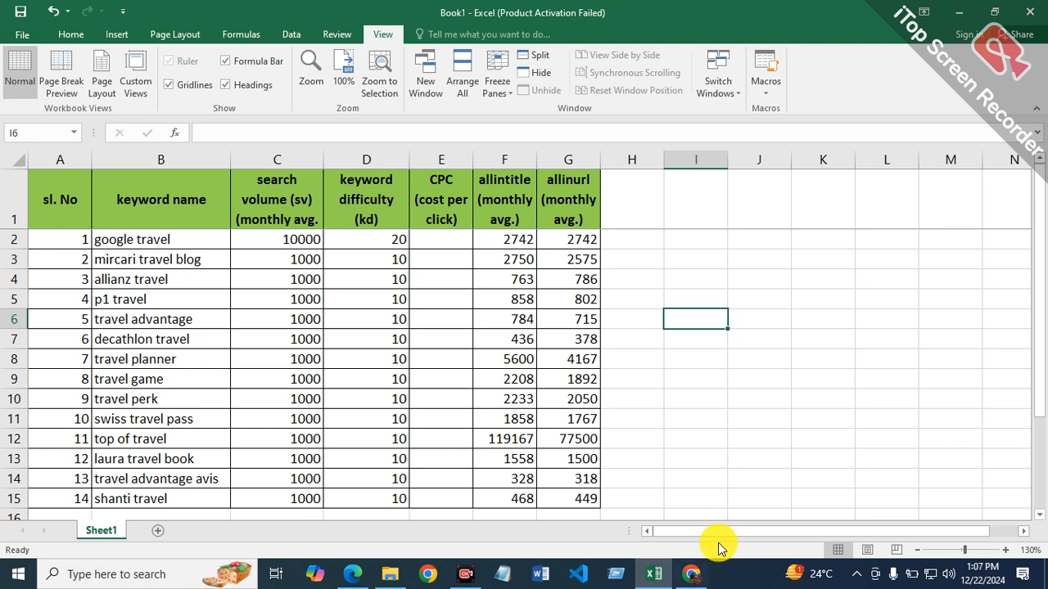
Step: Switch to Chrome, open Google Drive in a new tab and create a blank Google Sheets spreadsheet
{"action": "left_click", "coordinate": [696, 575]}
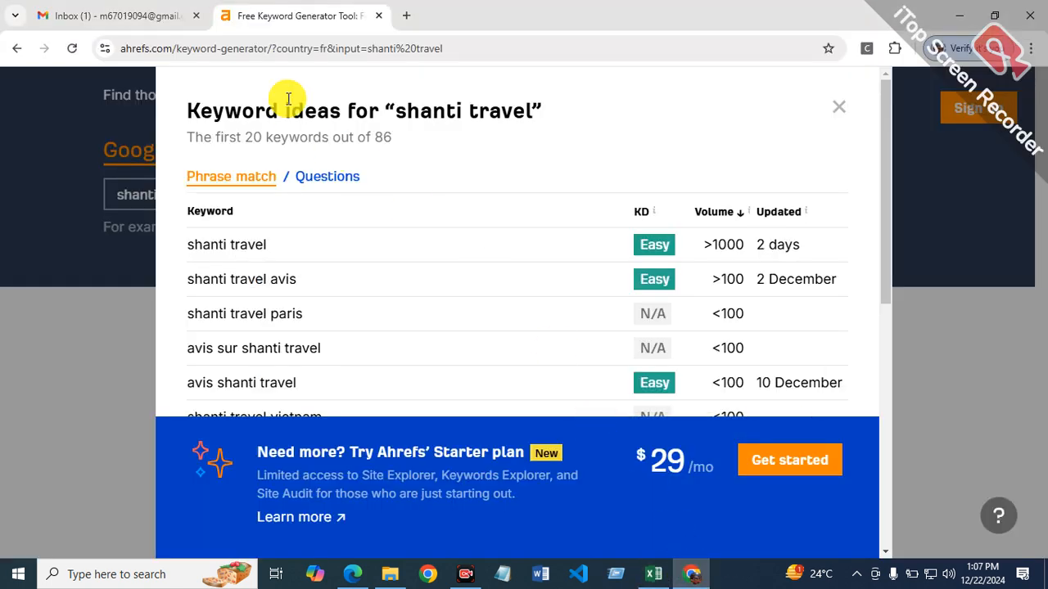
{"action": "left_click", "coordinate": [409, 13]}
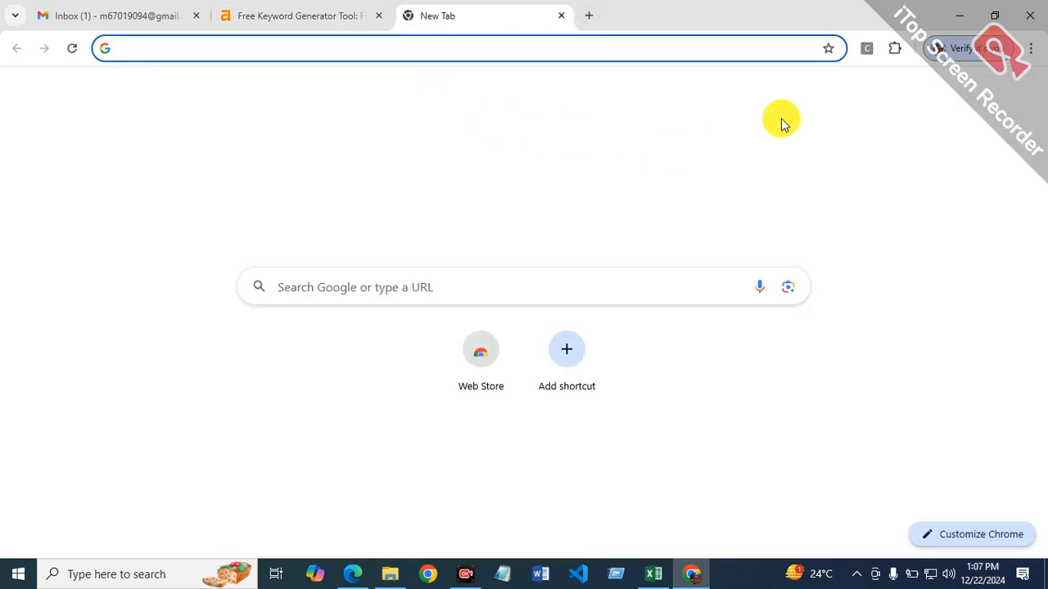
{"action": "left_click", "coordinate": [982, 97]}
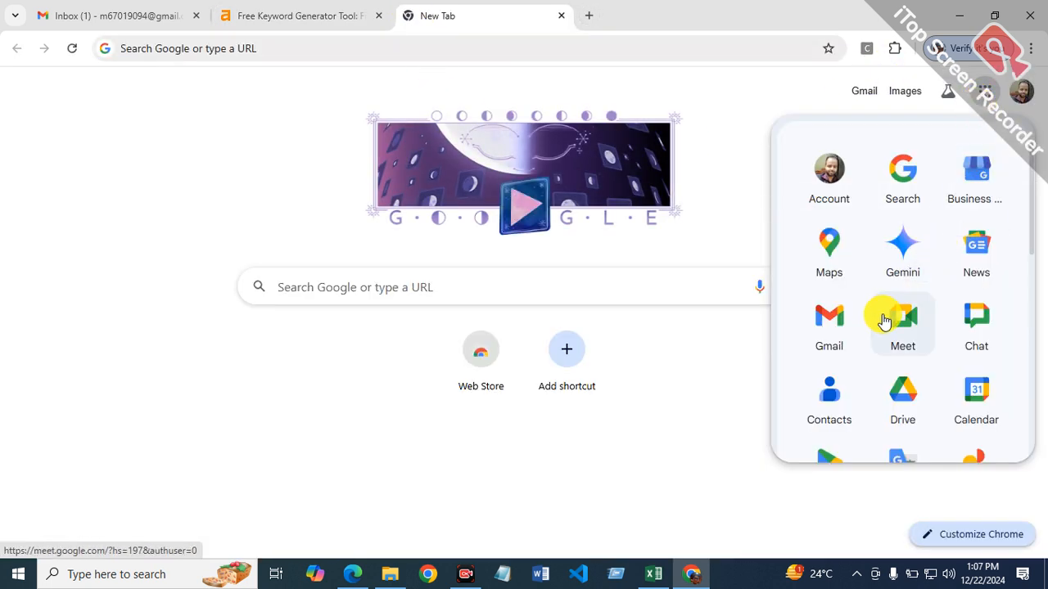
{"action": "left_click", "coordinate": [911, 395]}
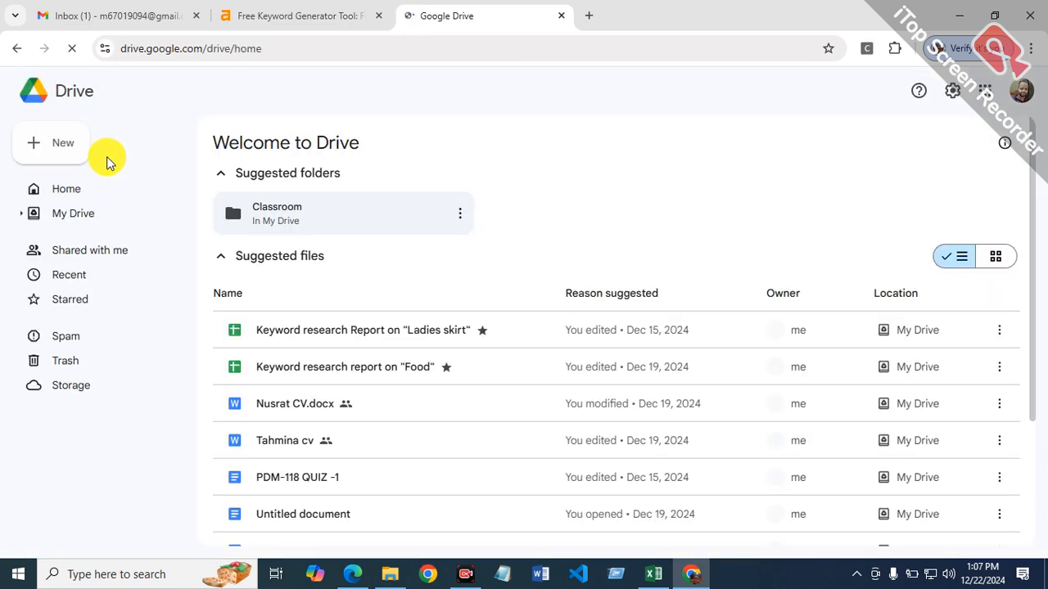
{"action": "left_click", "coordinate": [81, 154]}
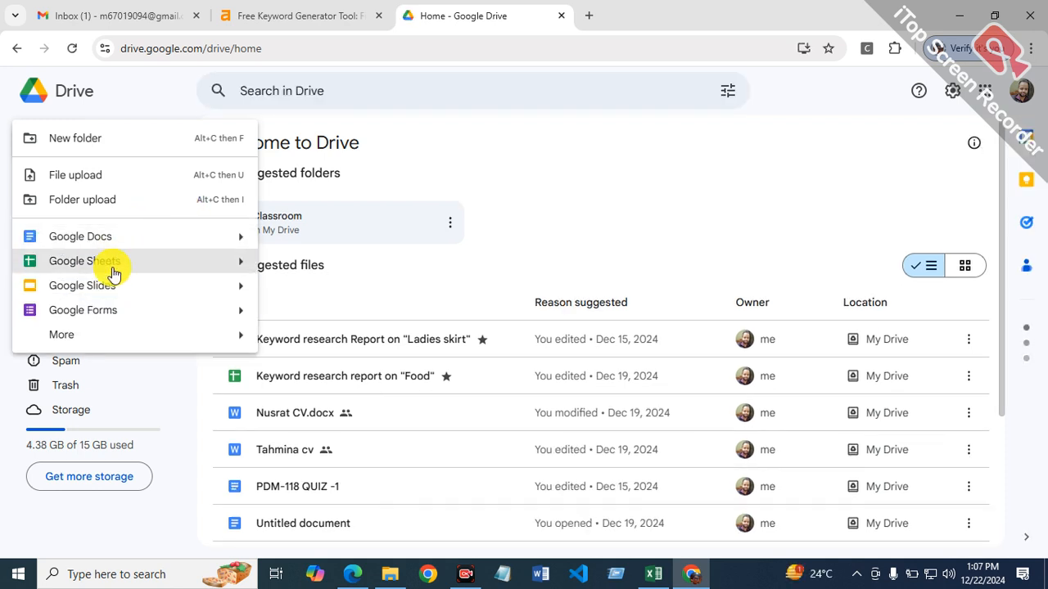
{"action": "left_click", "coordinate": [112, 268]}
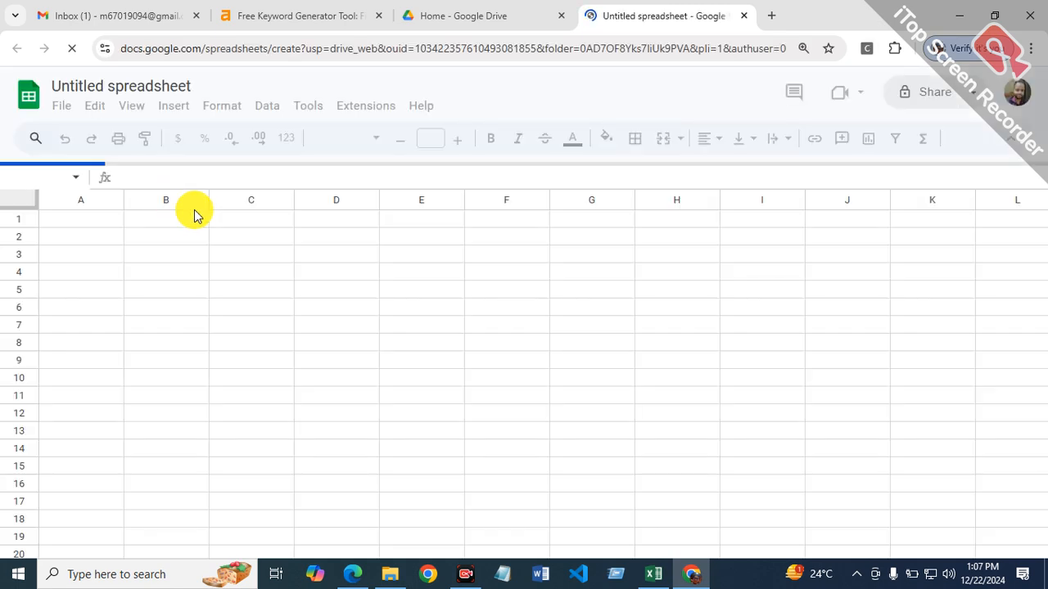
{"action": "left_click", "coordinate": [197, 90]}
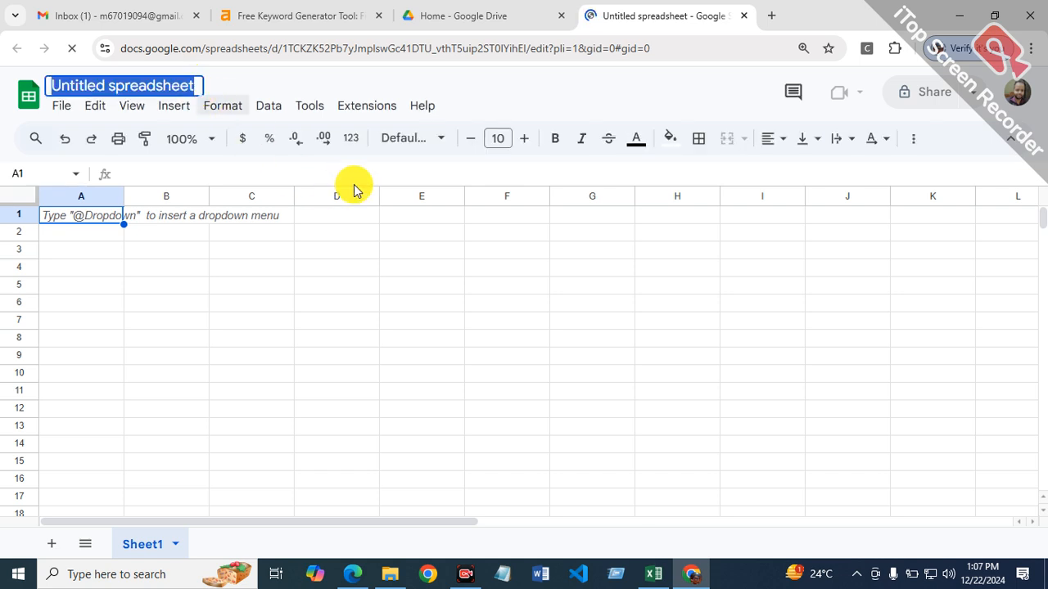
{"action": "type", "text": "ke"}
{"action": "key", "text": "Return"}
{"action": "type", "text": "y"}
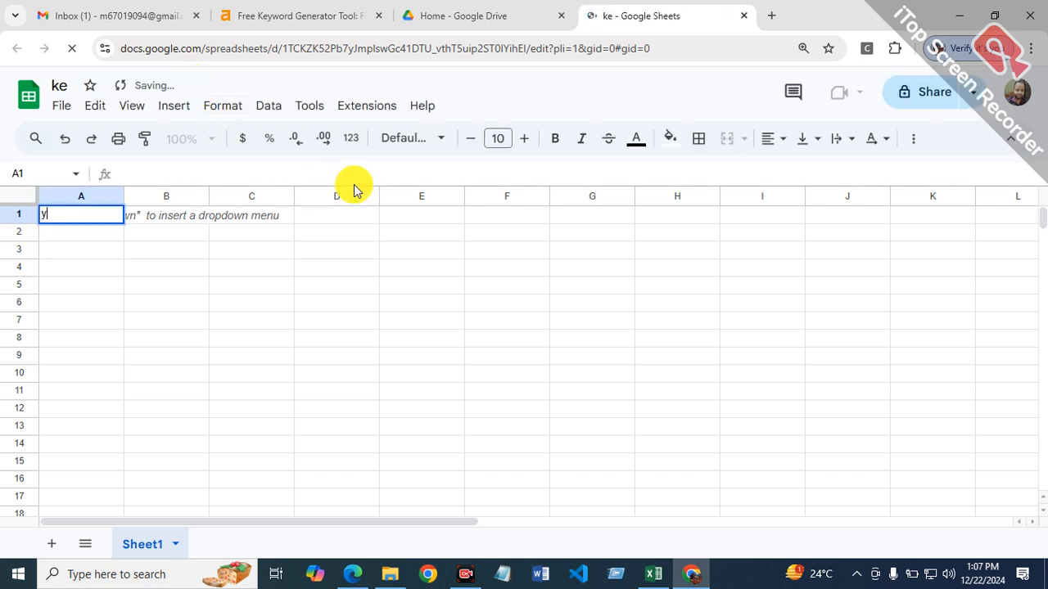
{"action": "type", "text": "word resear"}
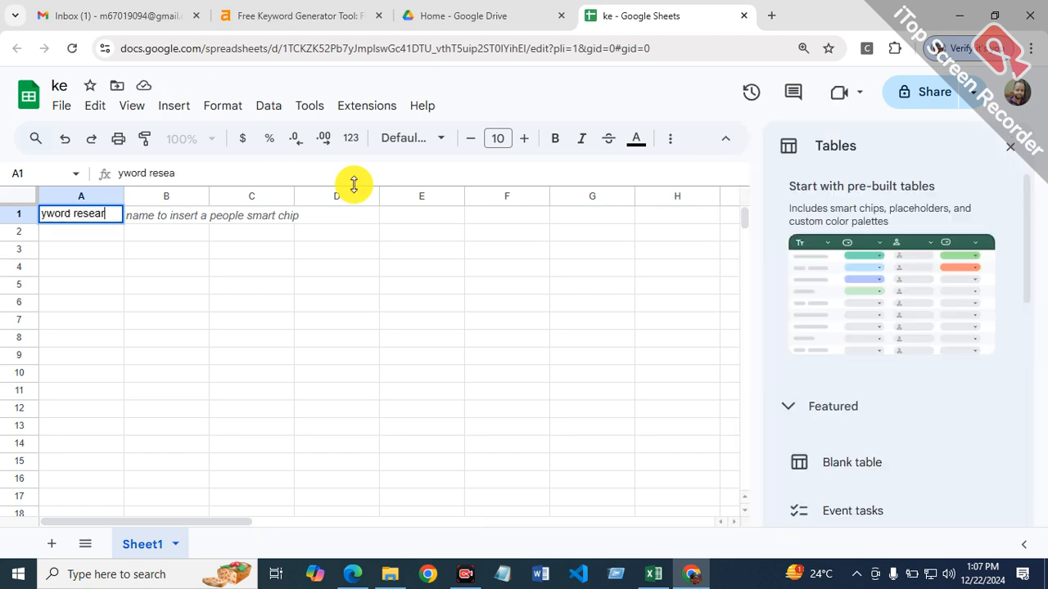
{"action": "type", "text": "ch re"}
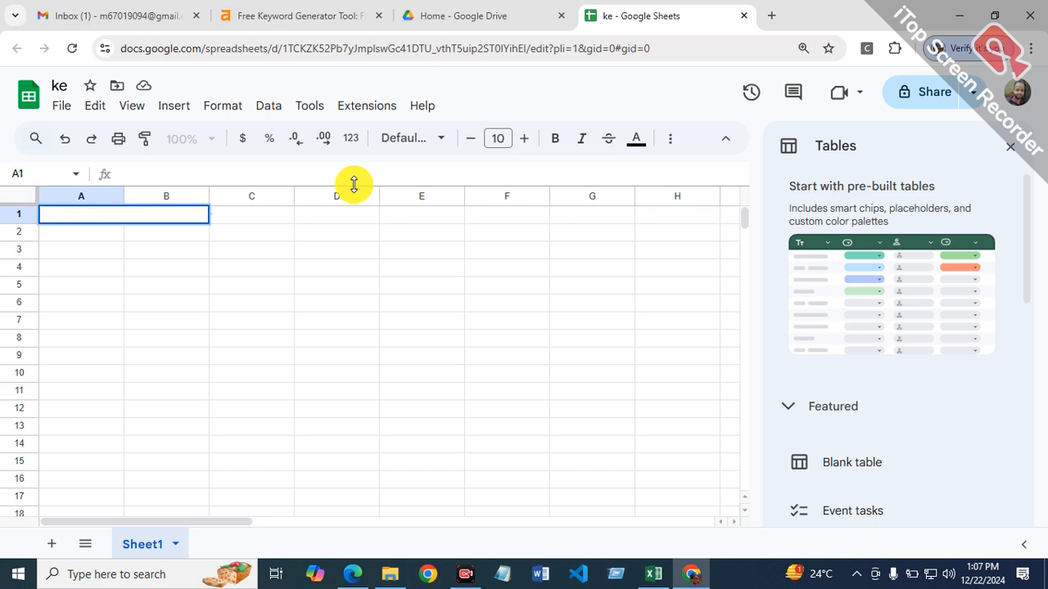
{"action": "left_click", "coordinate": [229, 254]}
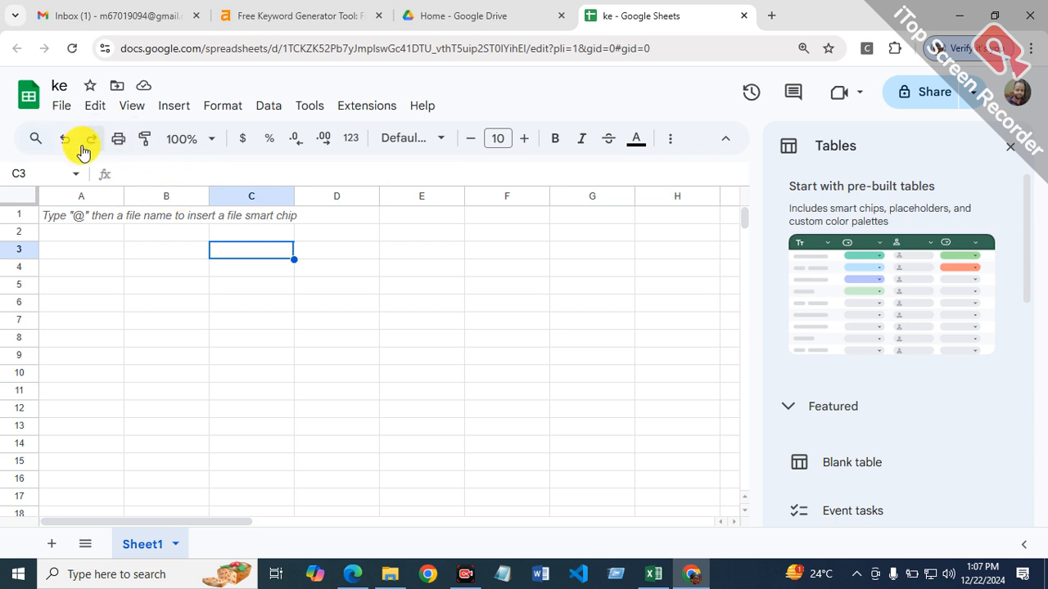
{"action": "left_click", "coordinate": [1012, 147]}
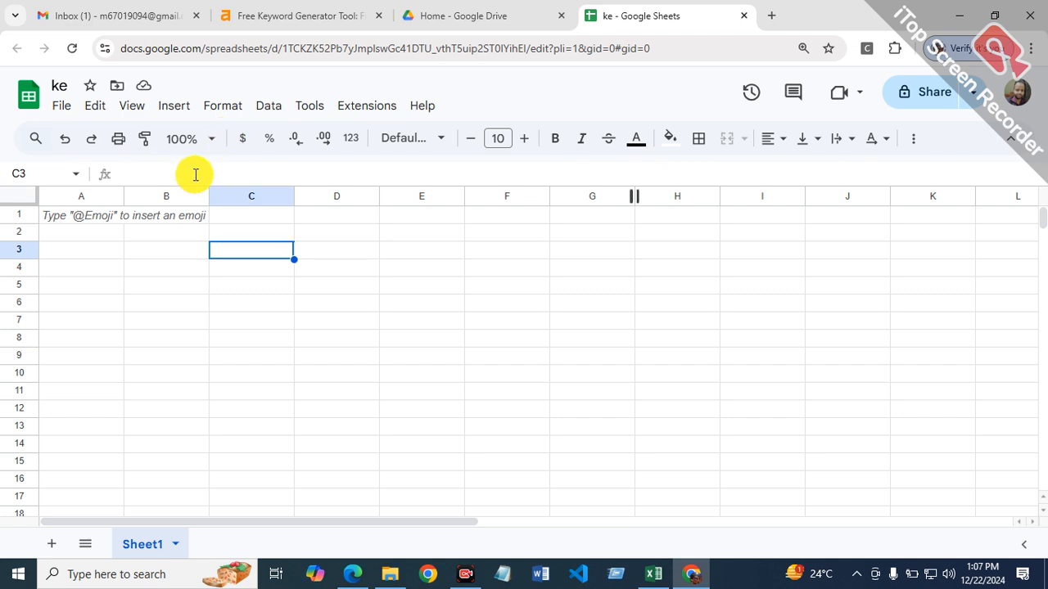
{"action": "left_click", "coordinate": [163, 215]}
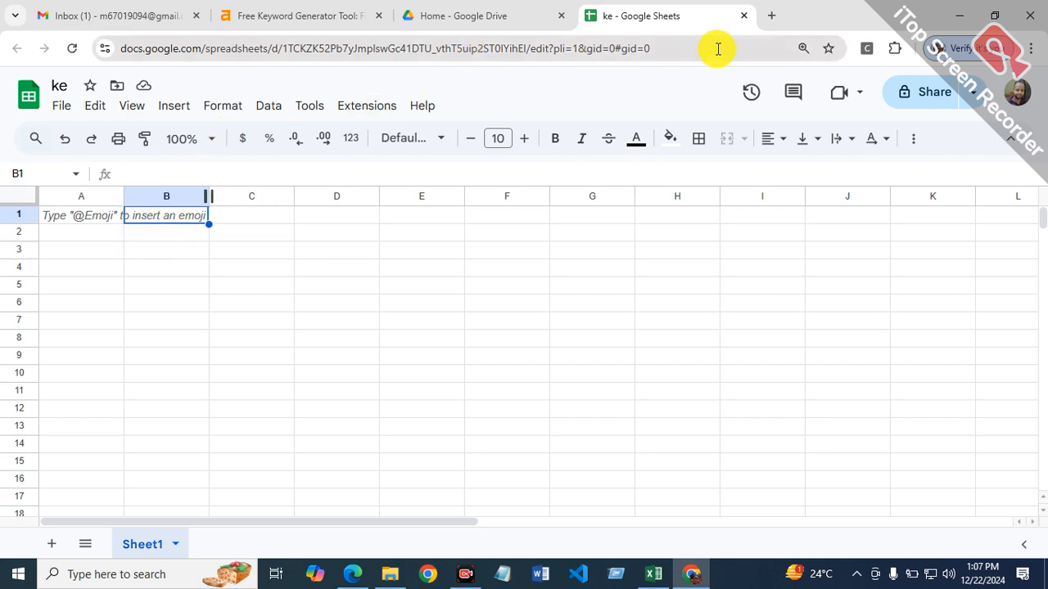
{"action": "left_click", "coordinate": [743, 15]}
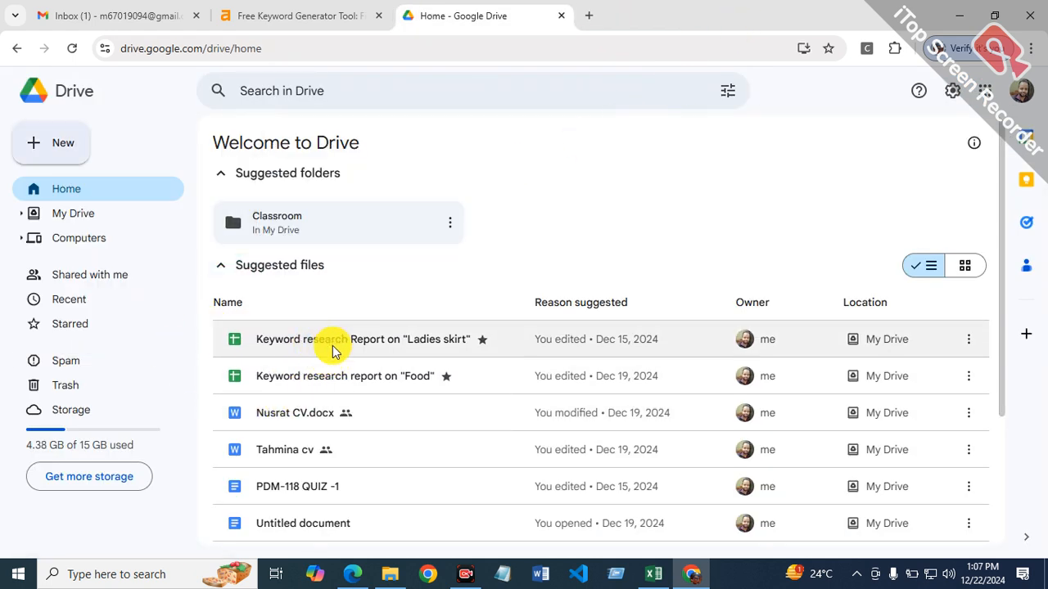
Step: Create another blank Google Sheets spreadsheet from Drive, name it "keyword research report on travel" and dismiss the Tables suggestions
{"action": "left_click", "coordinate": [59, 141]}
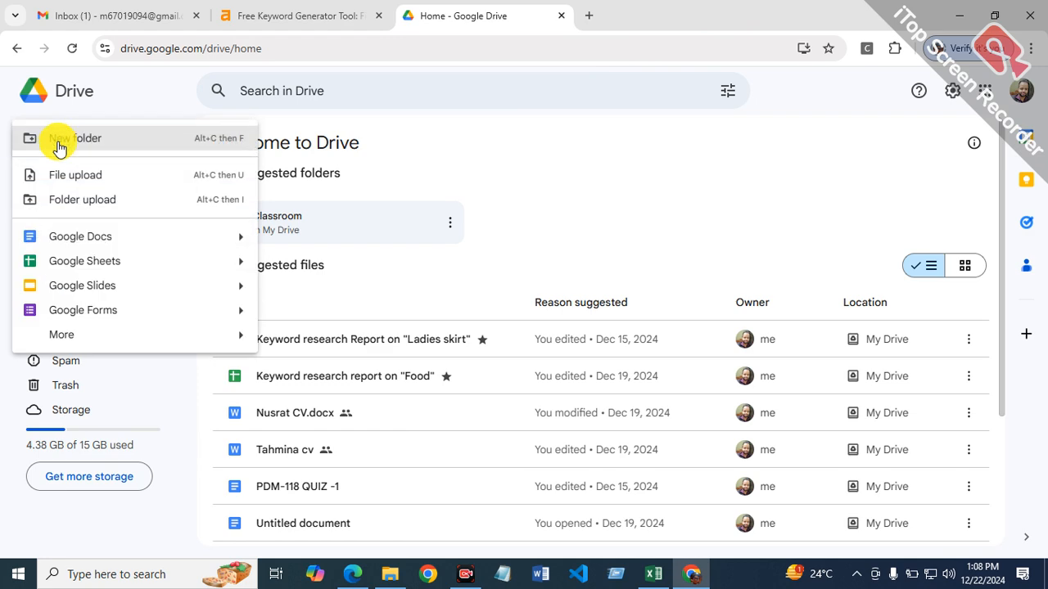
{"action": "left_click", "coordinate": [124, 263]}
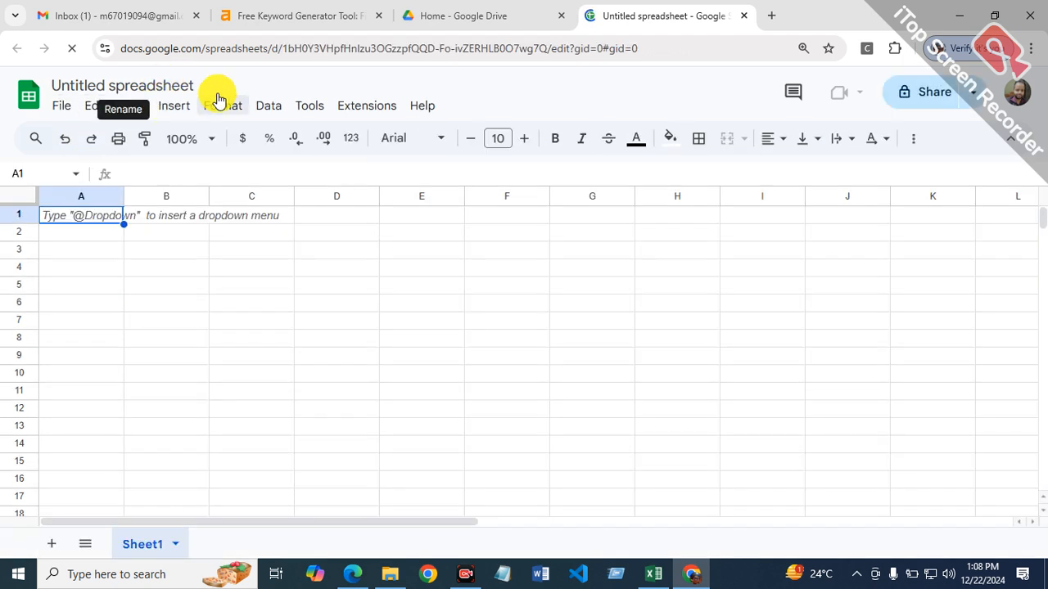
{"action": "left_click", "coordinate": [192, 84]}
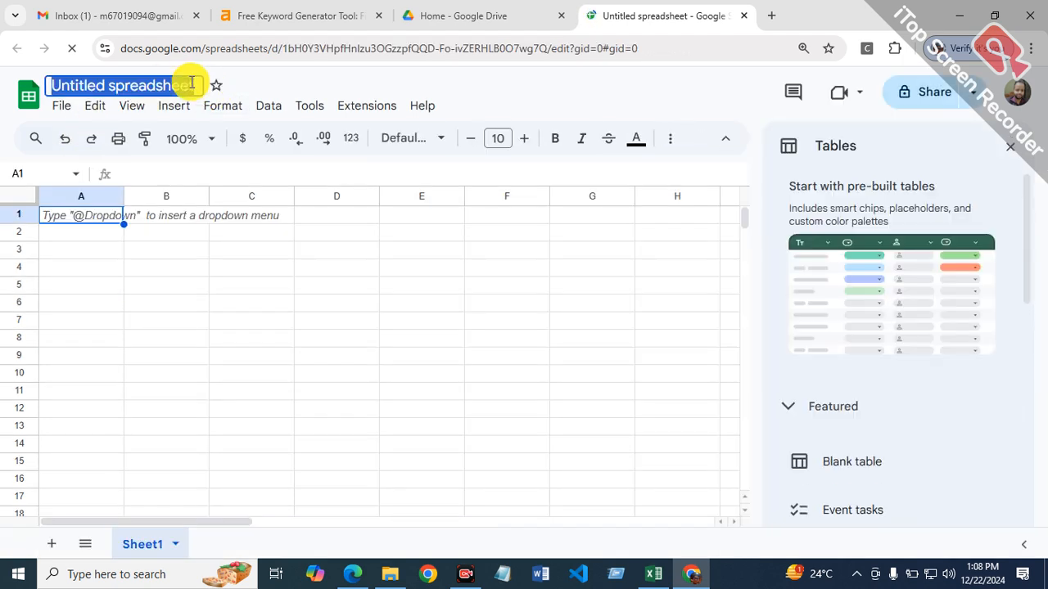
{"action": "type", "text": "key"}
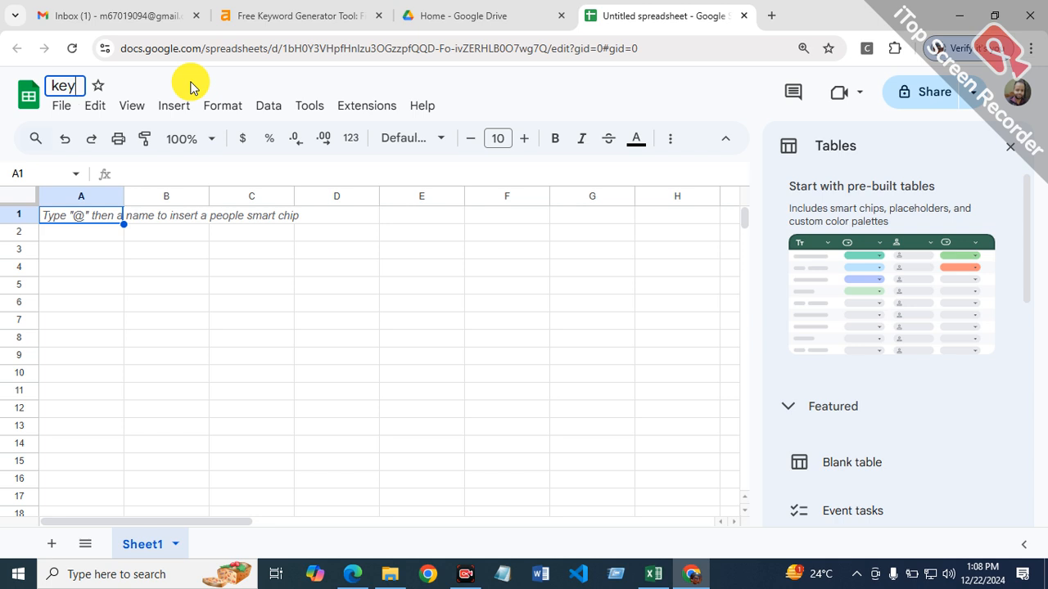
{"action": "type", "text": "word research repo"}
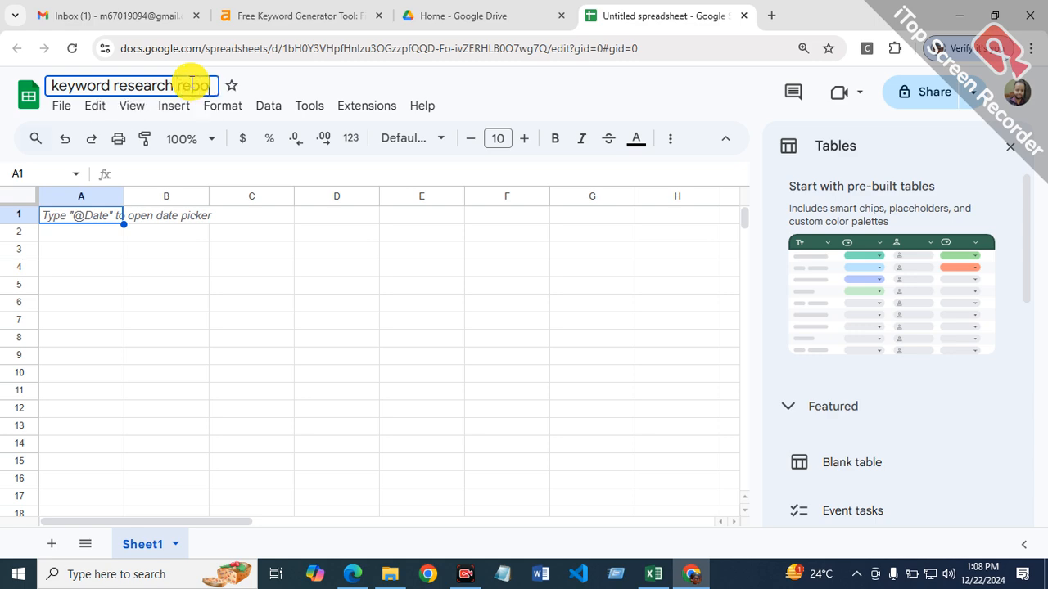
{"action": "type", "text": "rt o"}
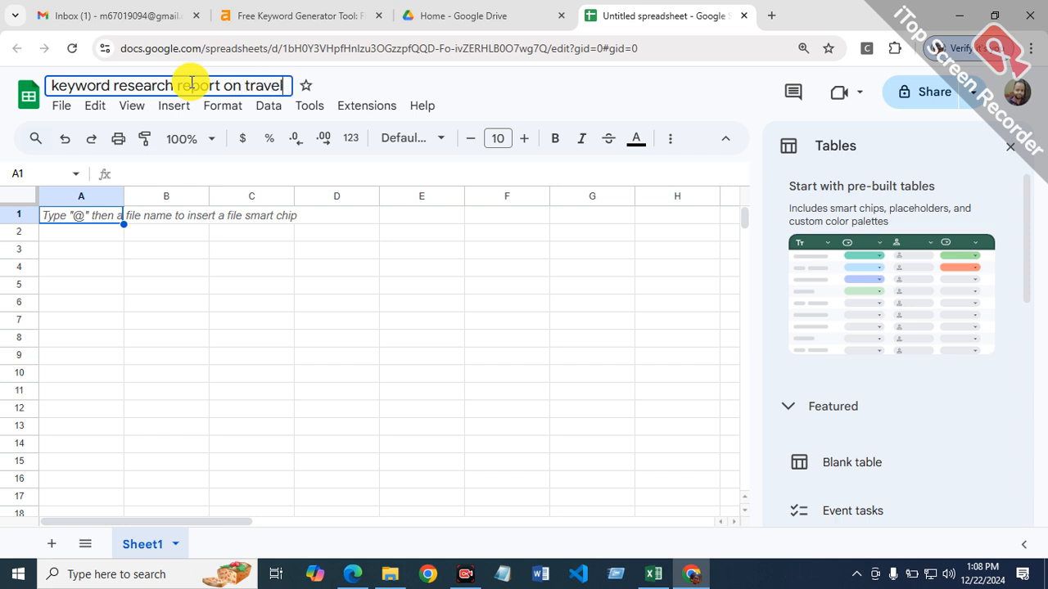
{"action": "type", "text": "n travel"}
{"action": "key", "text": "Return"}
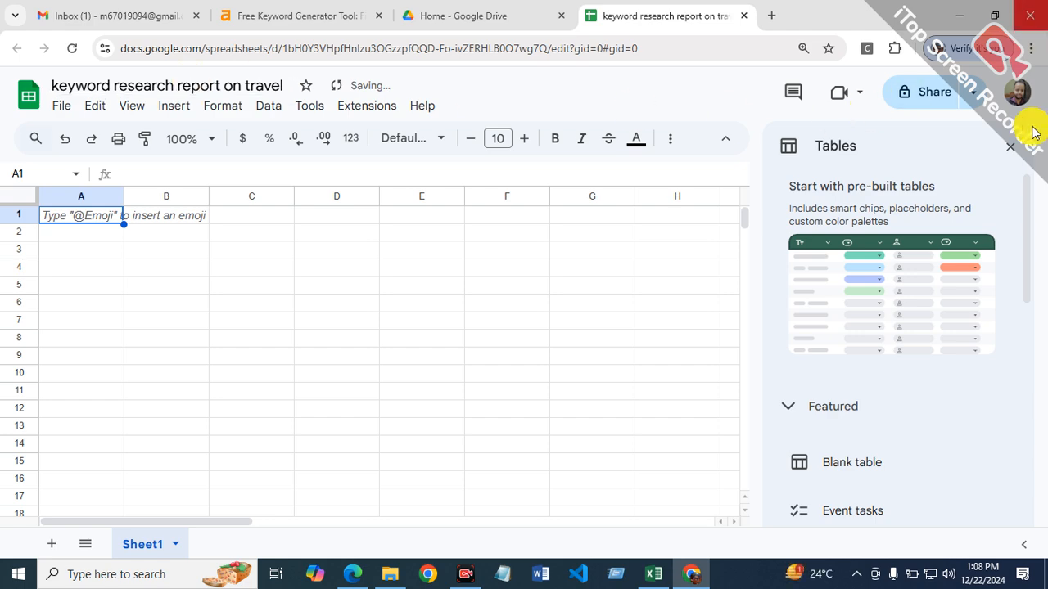
{"action": "left_click", "coordinate": [1016, 147]}
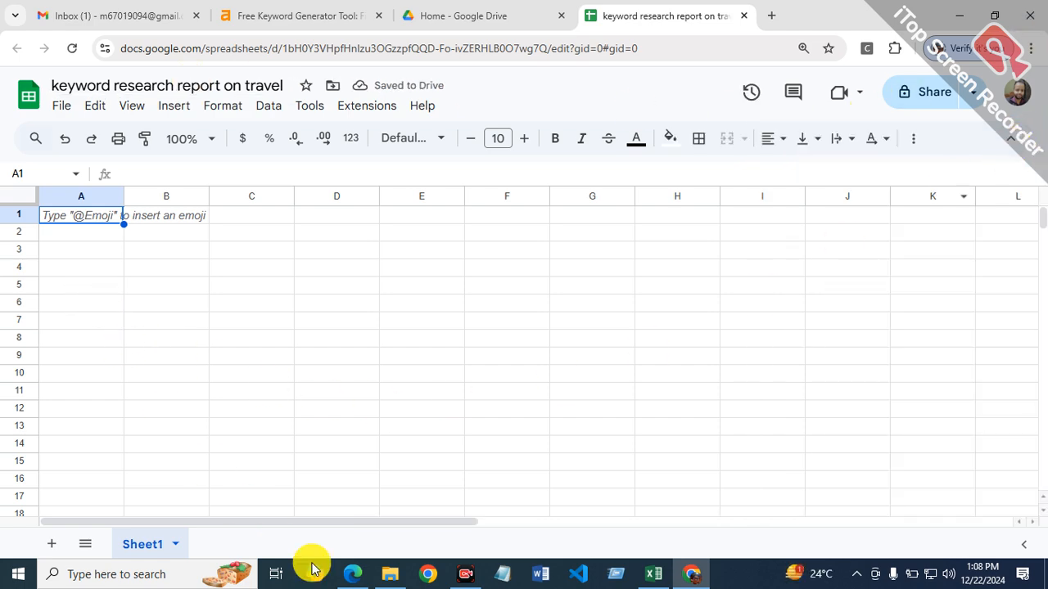
Step: Switch to Excel and copy the whole keyword table, A1:G15, including its heading row
{"action": "left_click", "coordinate": [655, 577]}
{"action": "left_click_drag", "start_coordinate": [49, 209], "coordinate": [586, 507]}
{"action": "right_click", "coordinate": [365, 370]}
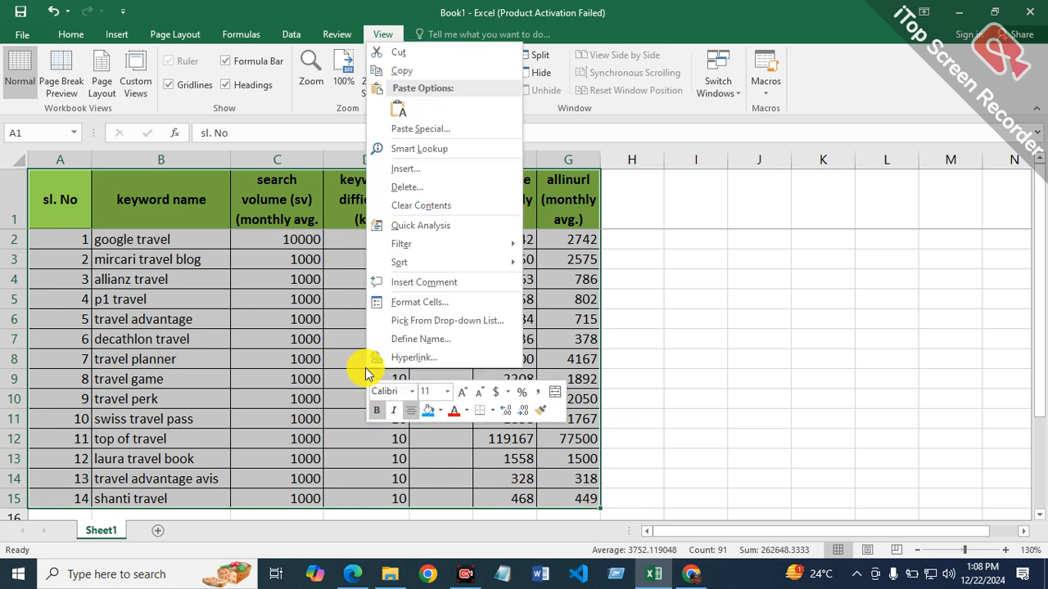
{"action": "left_click", "coordinate": [425, 72]}
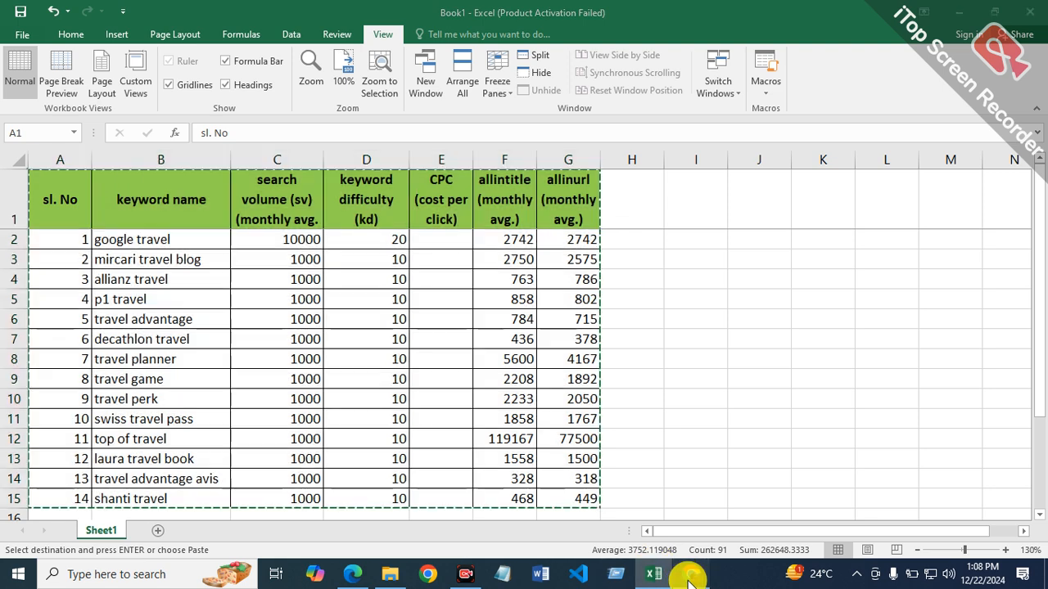
Step: Switch back to Google Sheets in Chrome and paste the copied keyword table at A1 as values only
{"action": "left_click", "coordinate": [691, 577]}
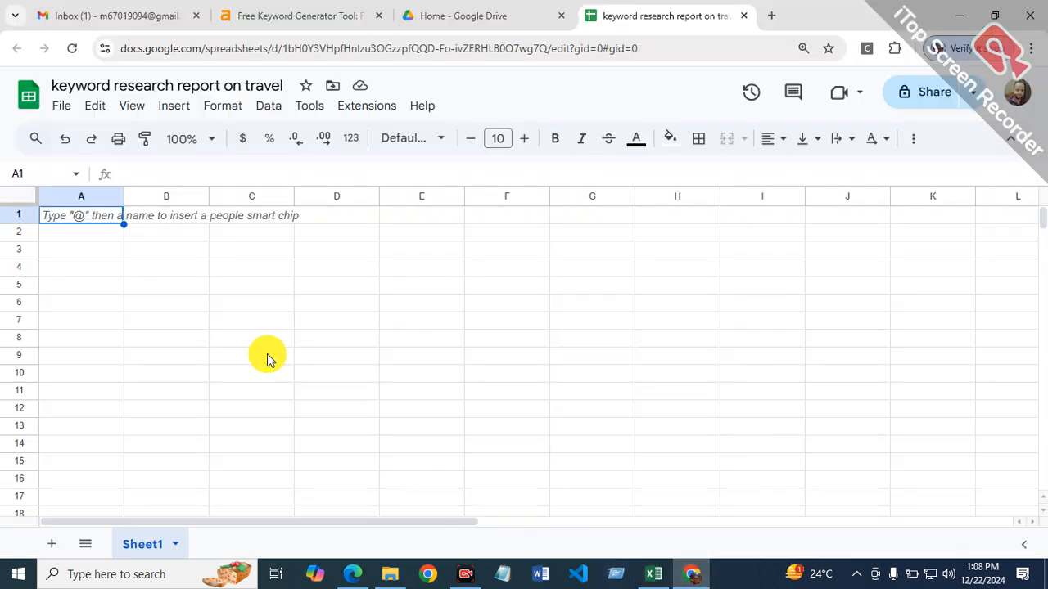
{"action": "right_click", "coordinate": [82, 216]}
{"action": "mouse_move", "coordinate": [129, 234]}
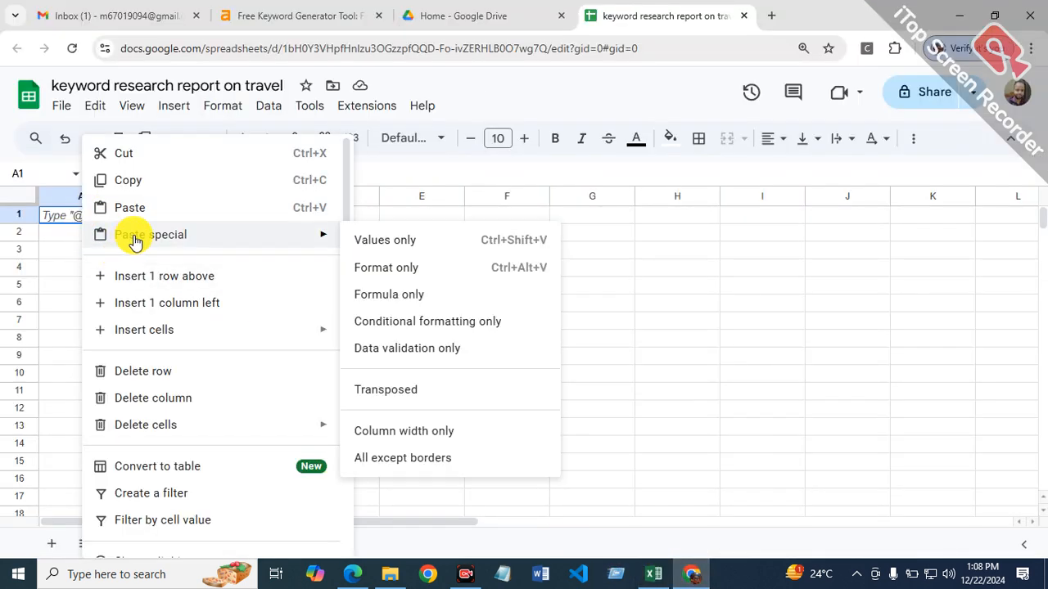
{"action": "left_click", "coordinate": [374, 247]}
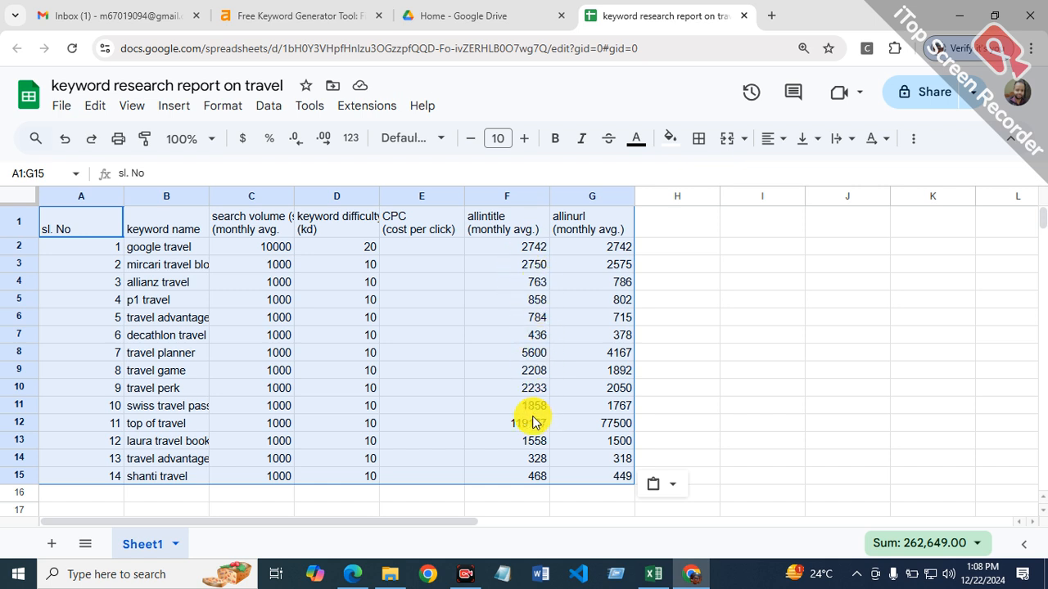
{"action": "key", "text": "ctrl+c"}
{"action": "left_click", "coordinate": [342, 337]}
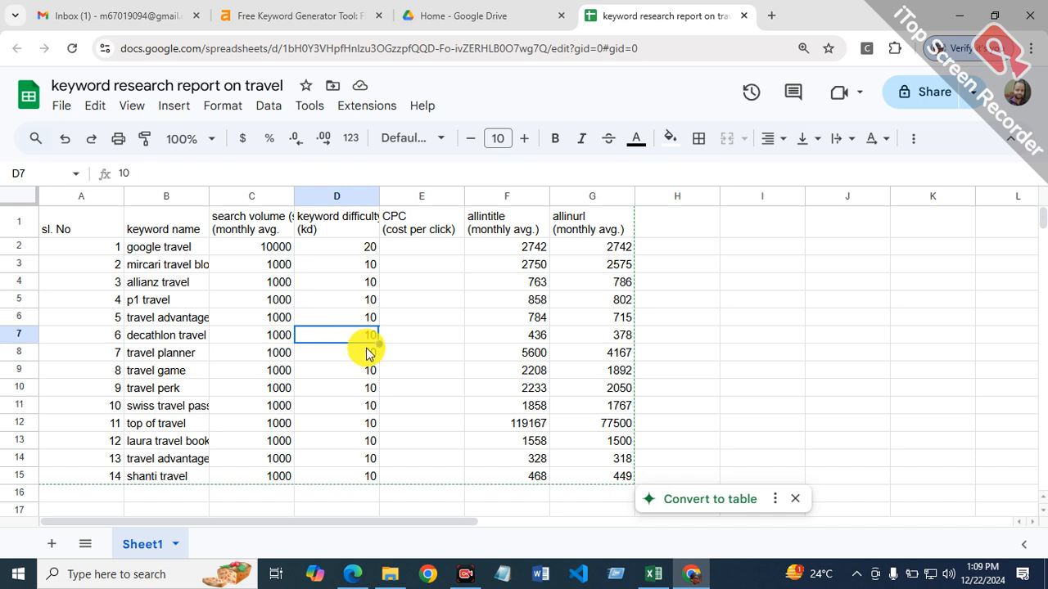